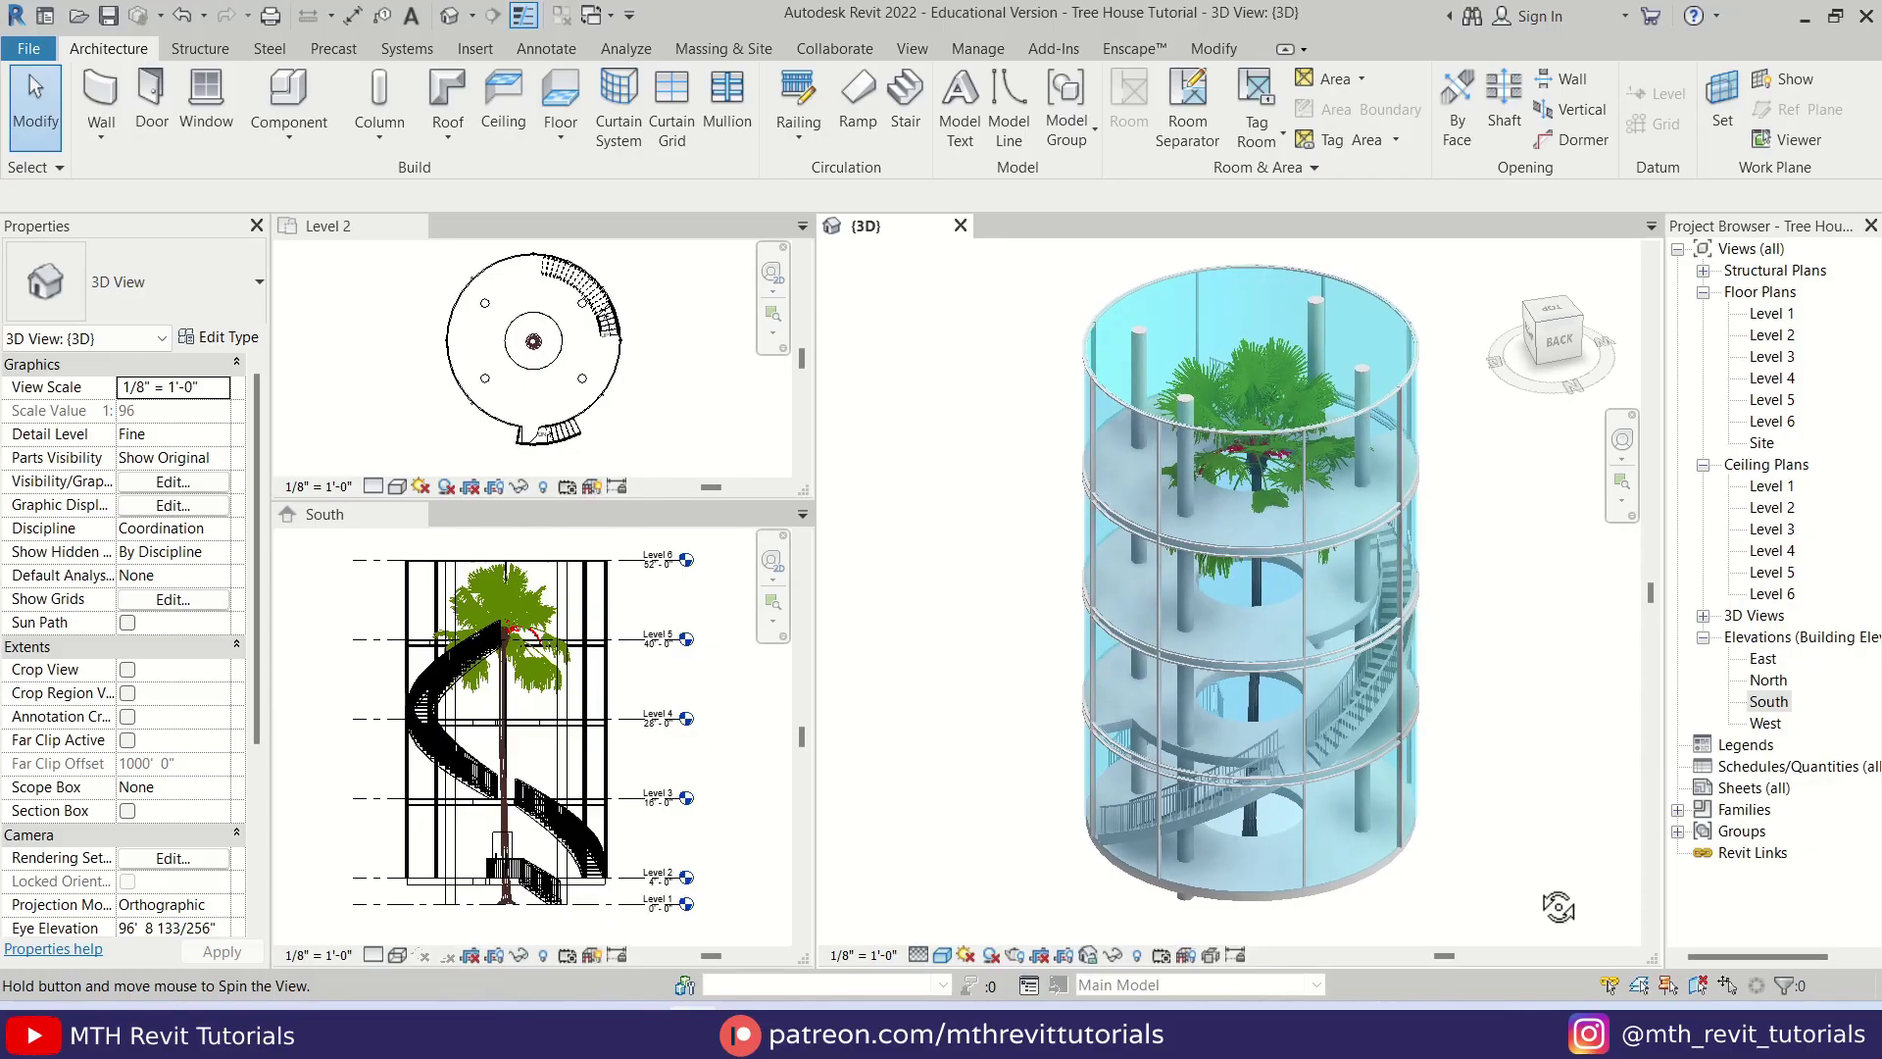
shift+middle_drag(1621, 875, 1087, 924)
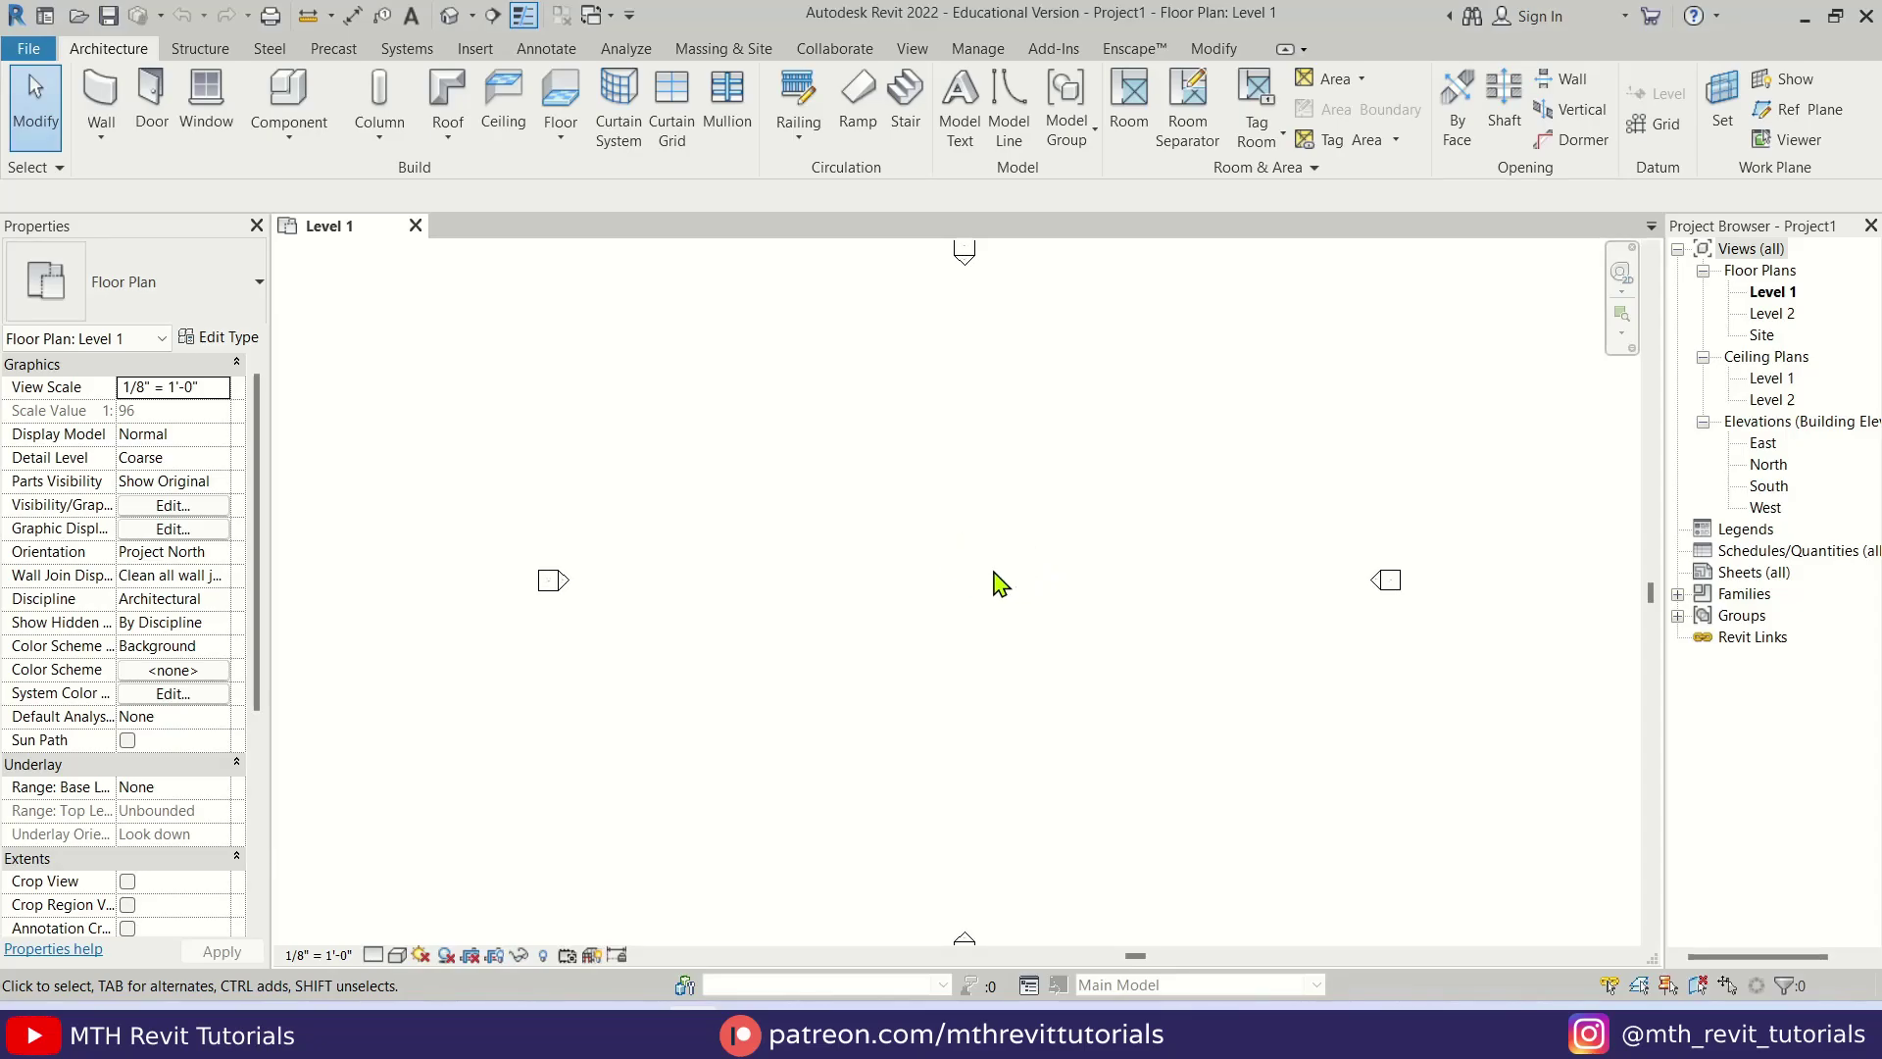
- Open the South elevation and set the height of Level 2 above Level 1 to 4'
double_click(1769, 487)
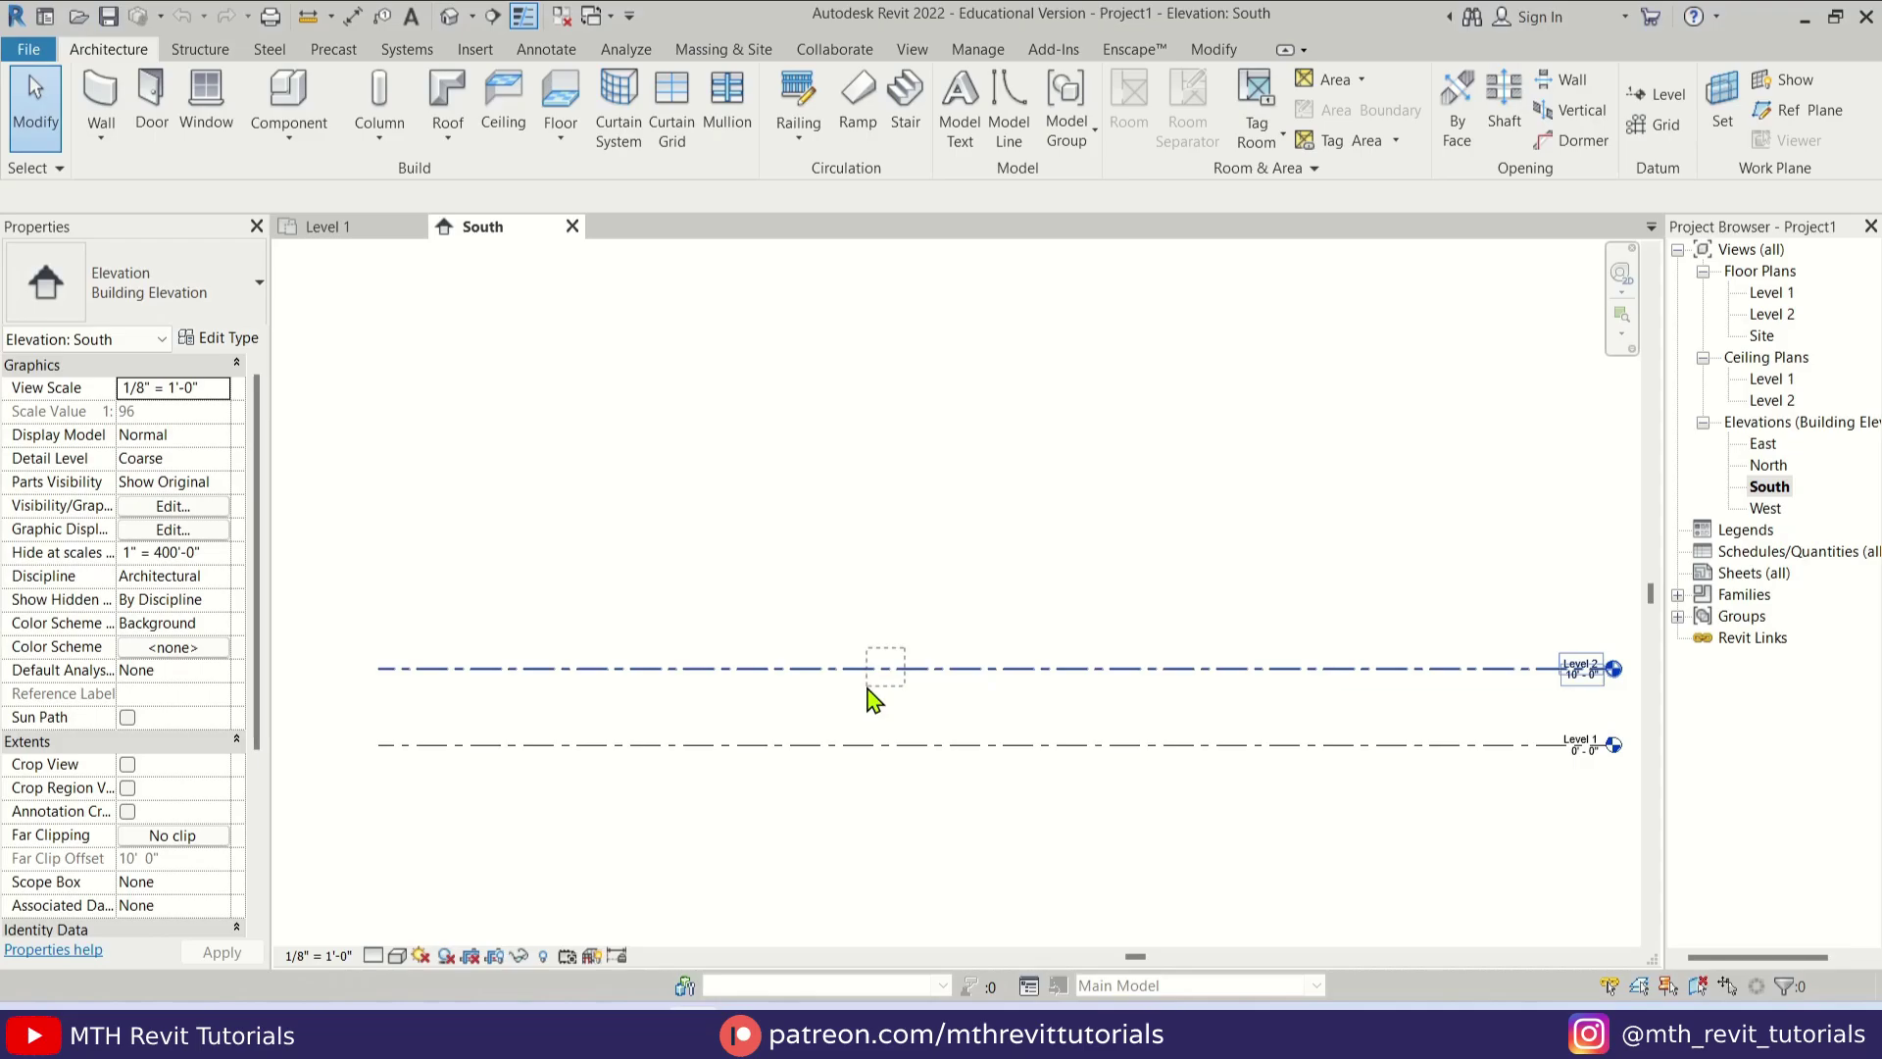
click(868, 670)
click(612, 720)
text(1.2m)
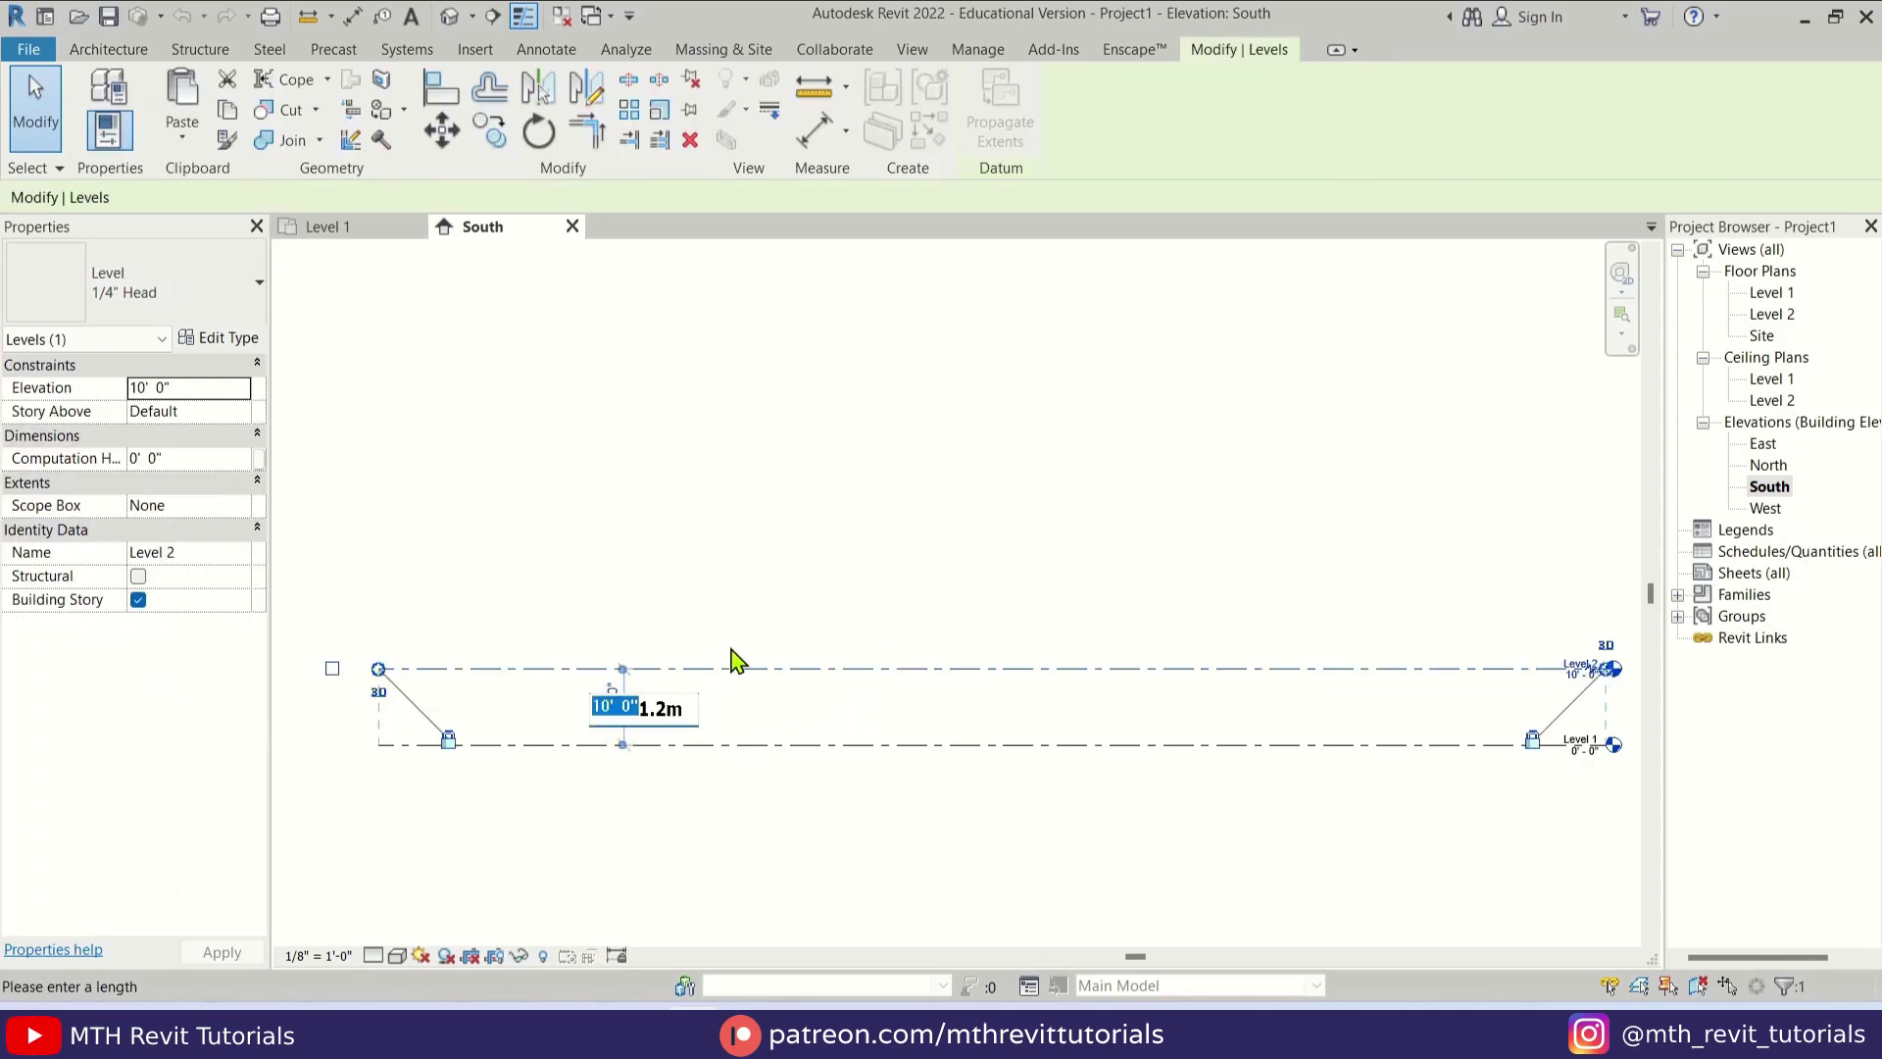
text(4)
key(Return)
- Create a similar level 12' above Level 2, aligned with both ends of the existing levels
scroll(550, 724, up, 2)
click(560, 659)
scroll(735, 771, down, 1)
middle_drag(628, 686, 592, 744)
click(597, 776)
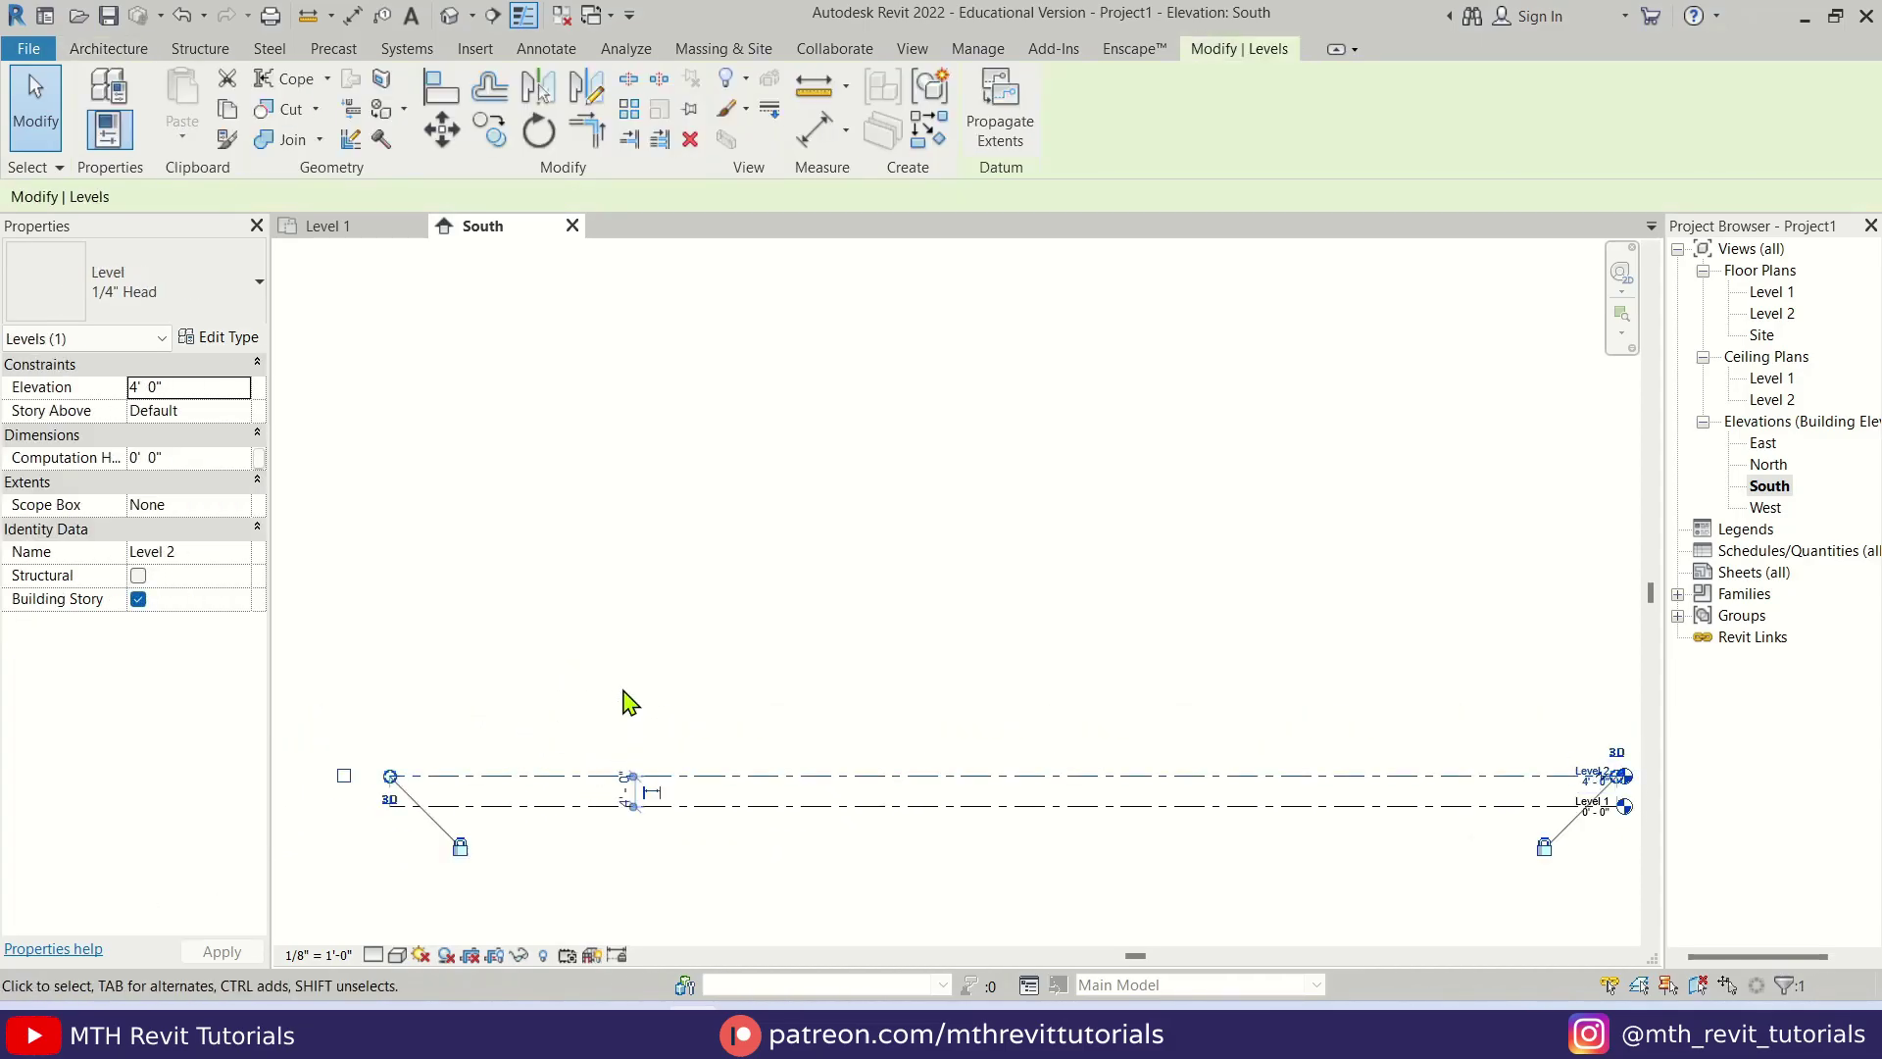
key(c)
key(s)
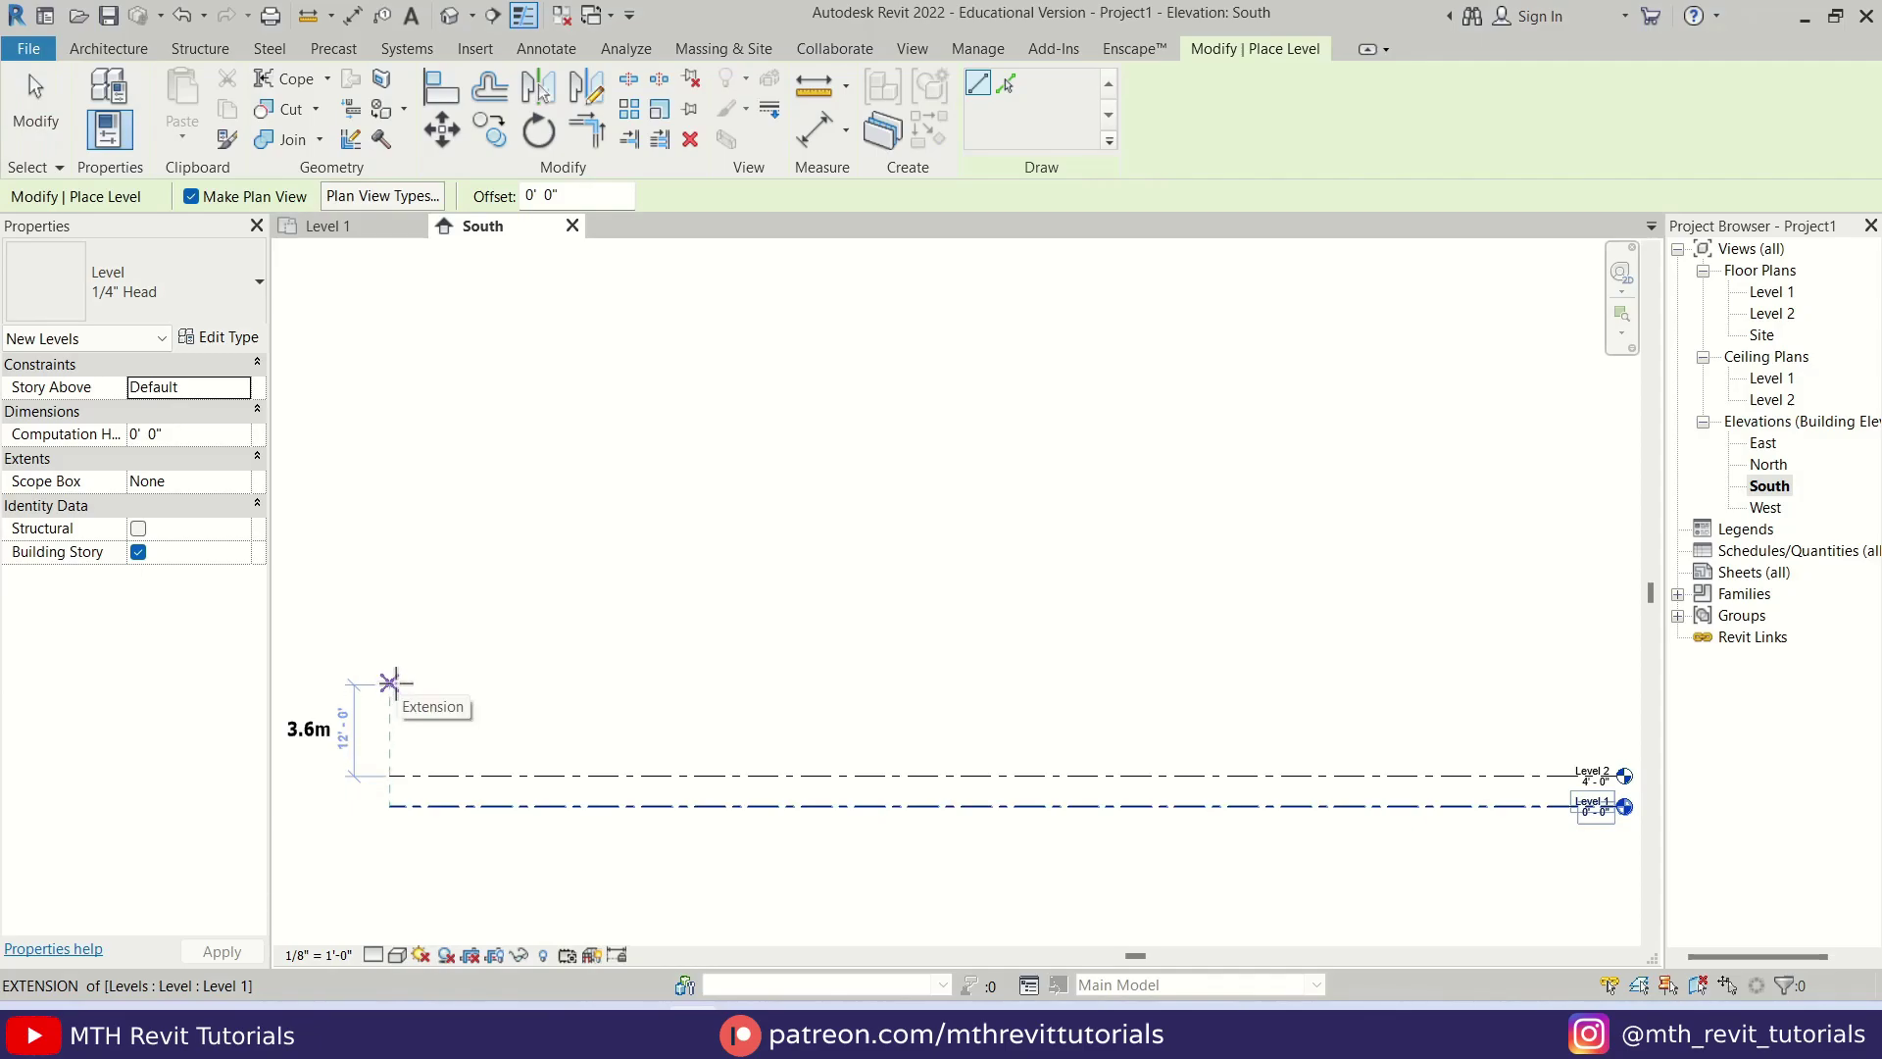
click(390, 682)
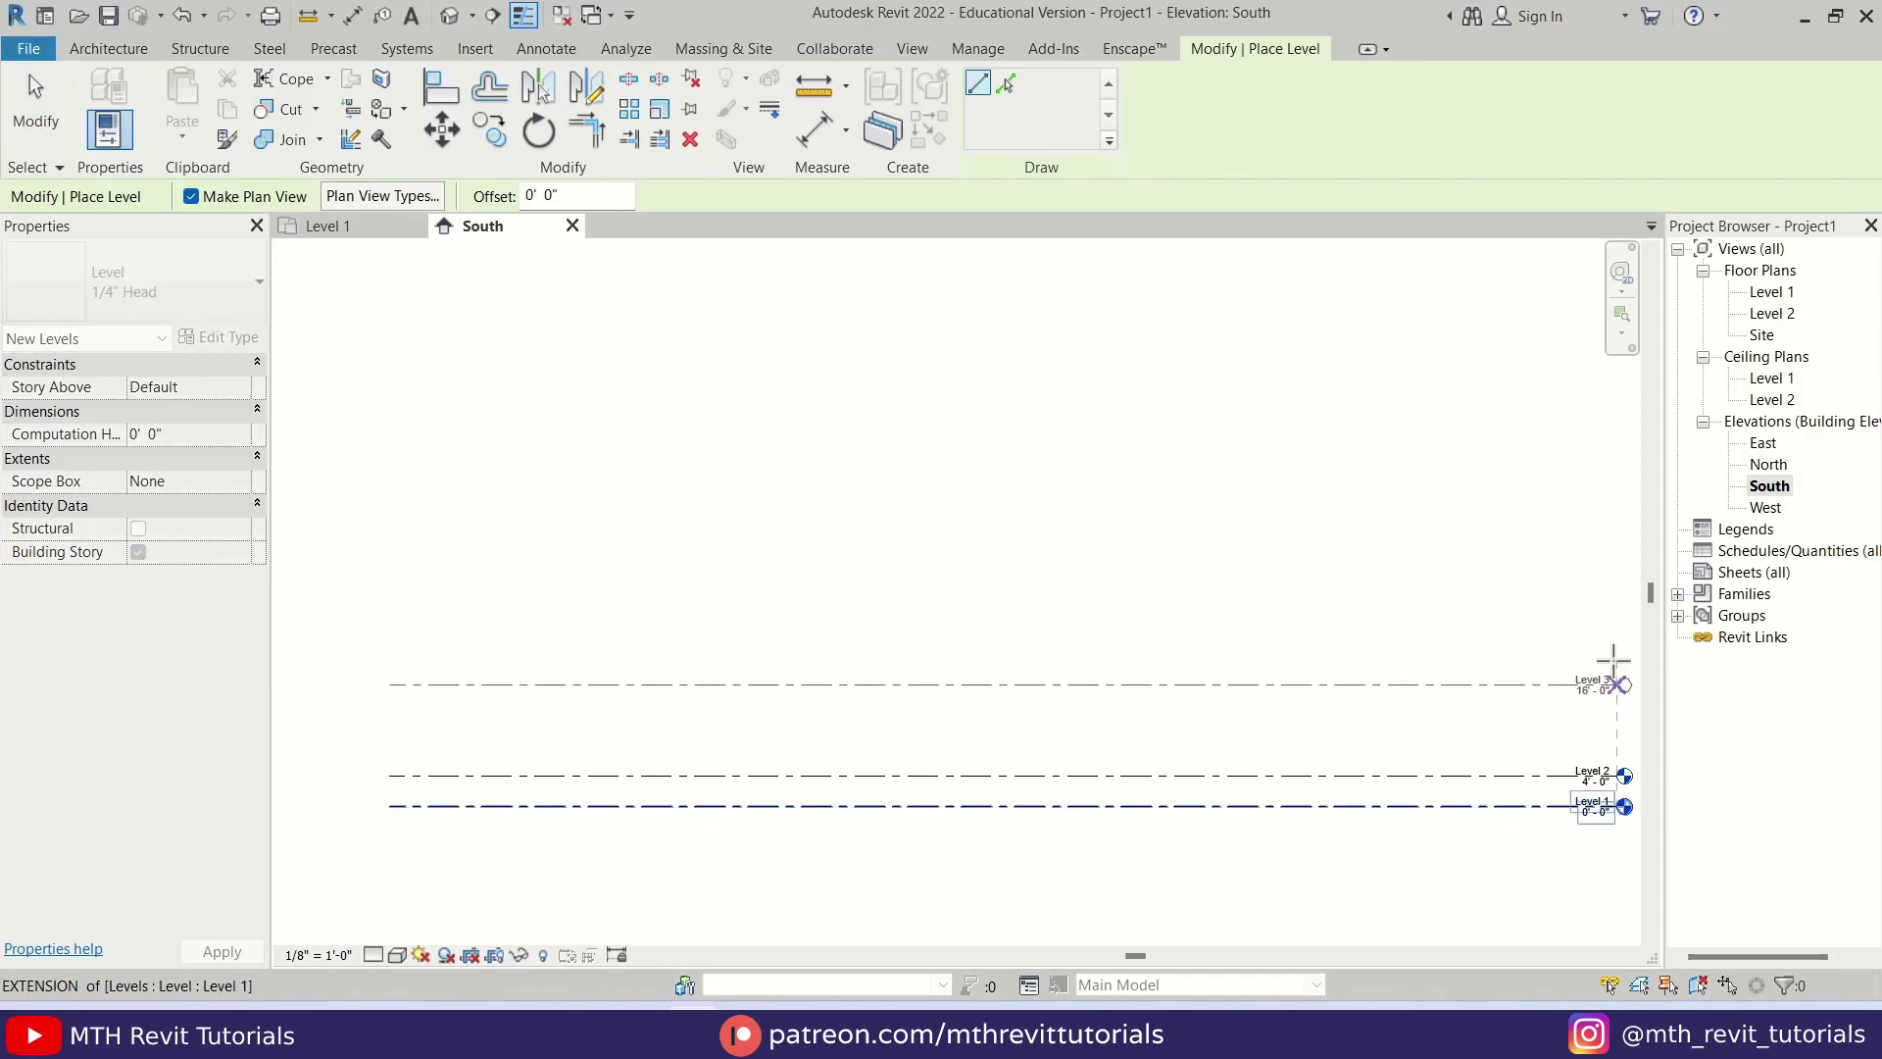
click(1612, 659)
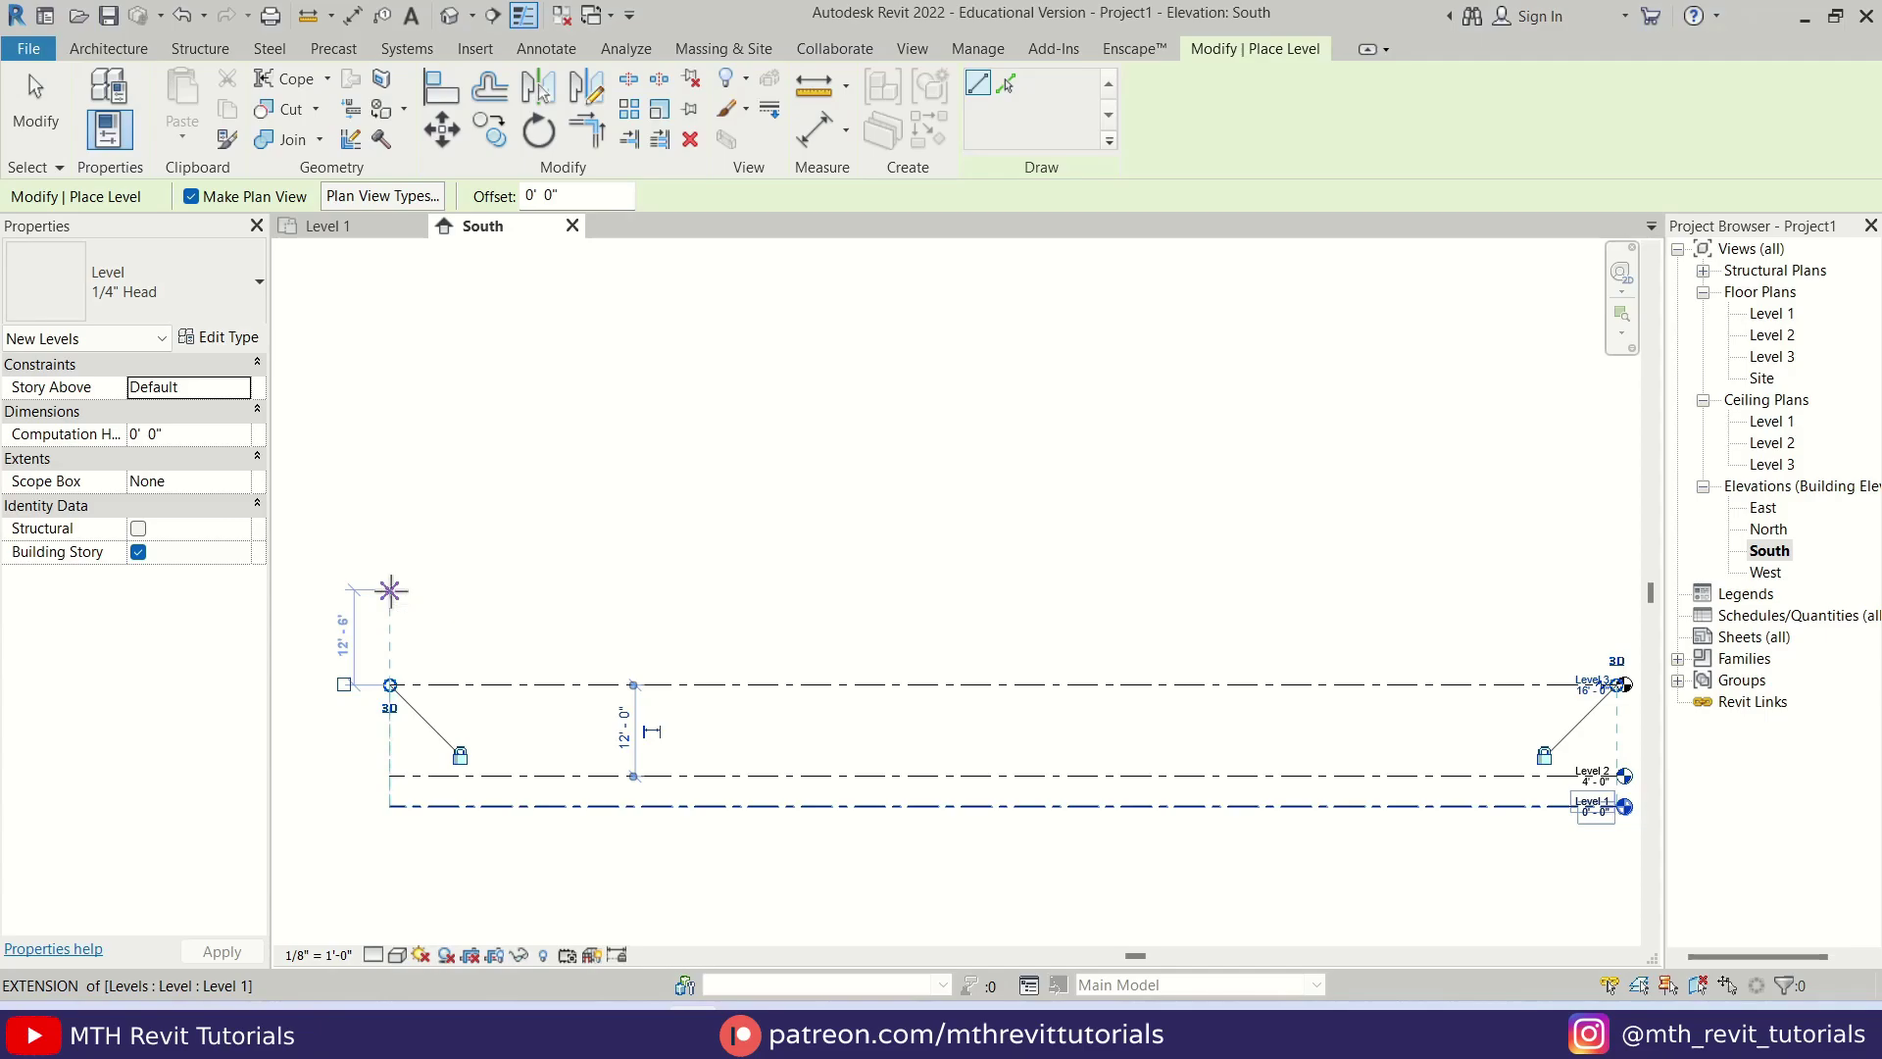
- Add three more aligned levels above the 16' level, each spaced 12' from the one below
click(390, 593)
click(1617, 592)
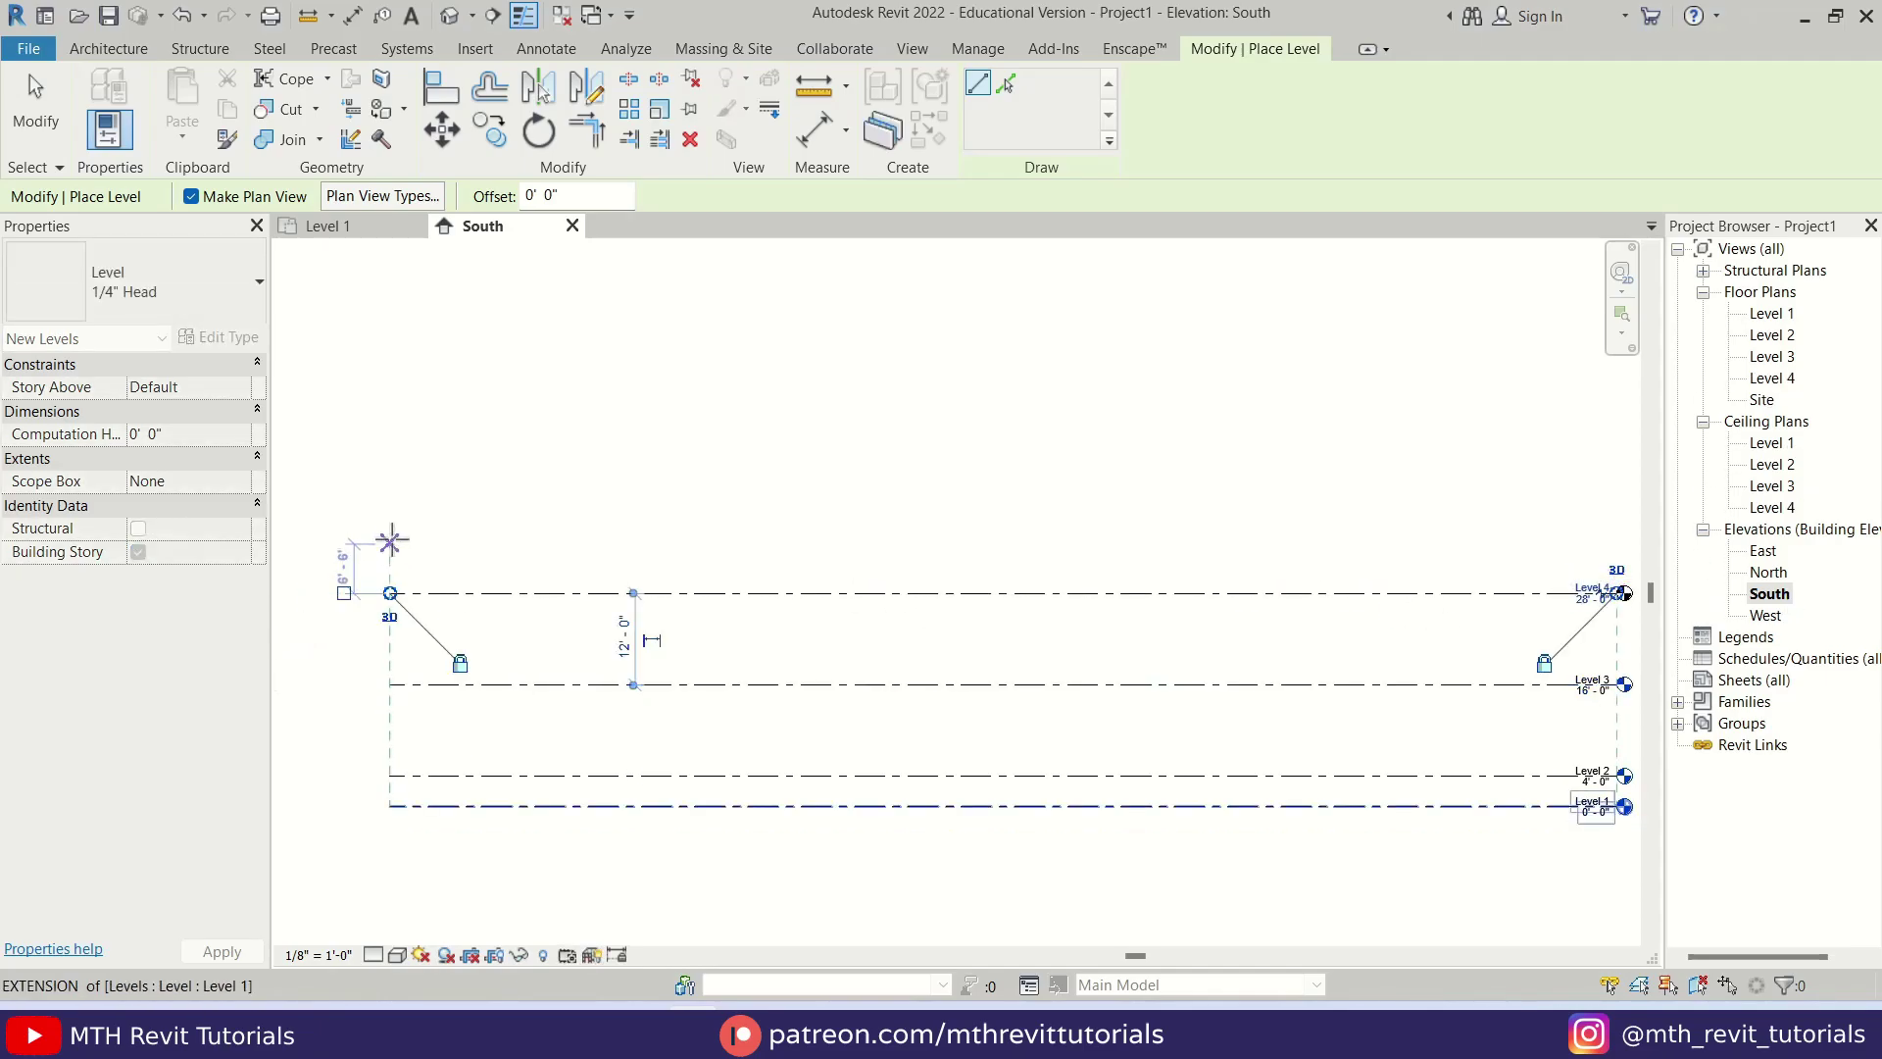
click(389, 502)
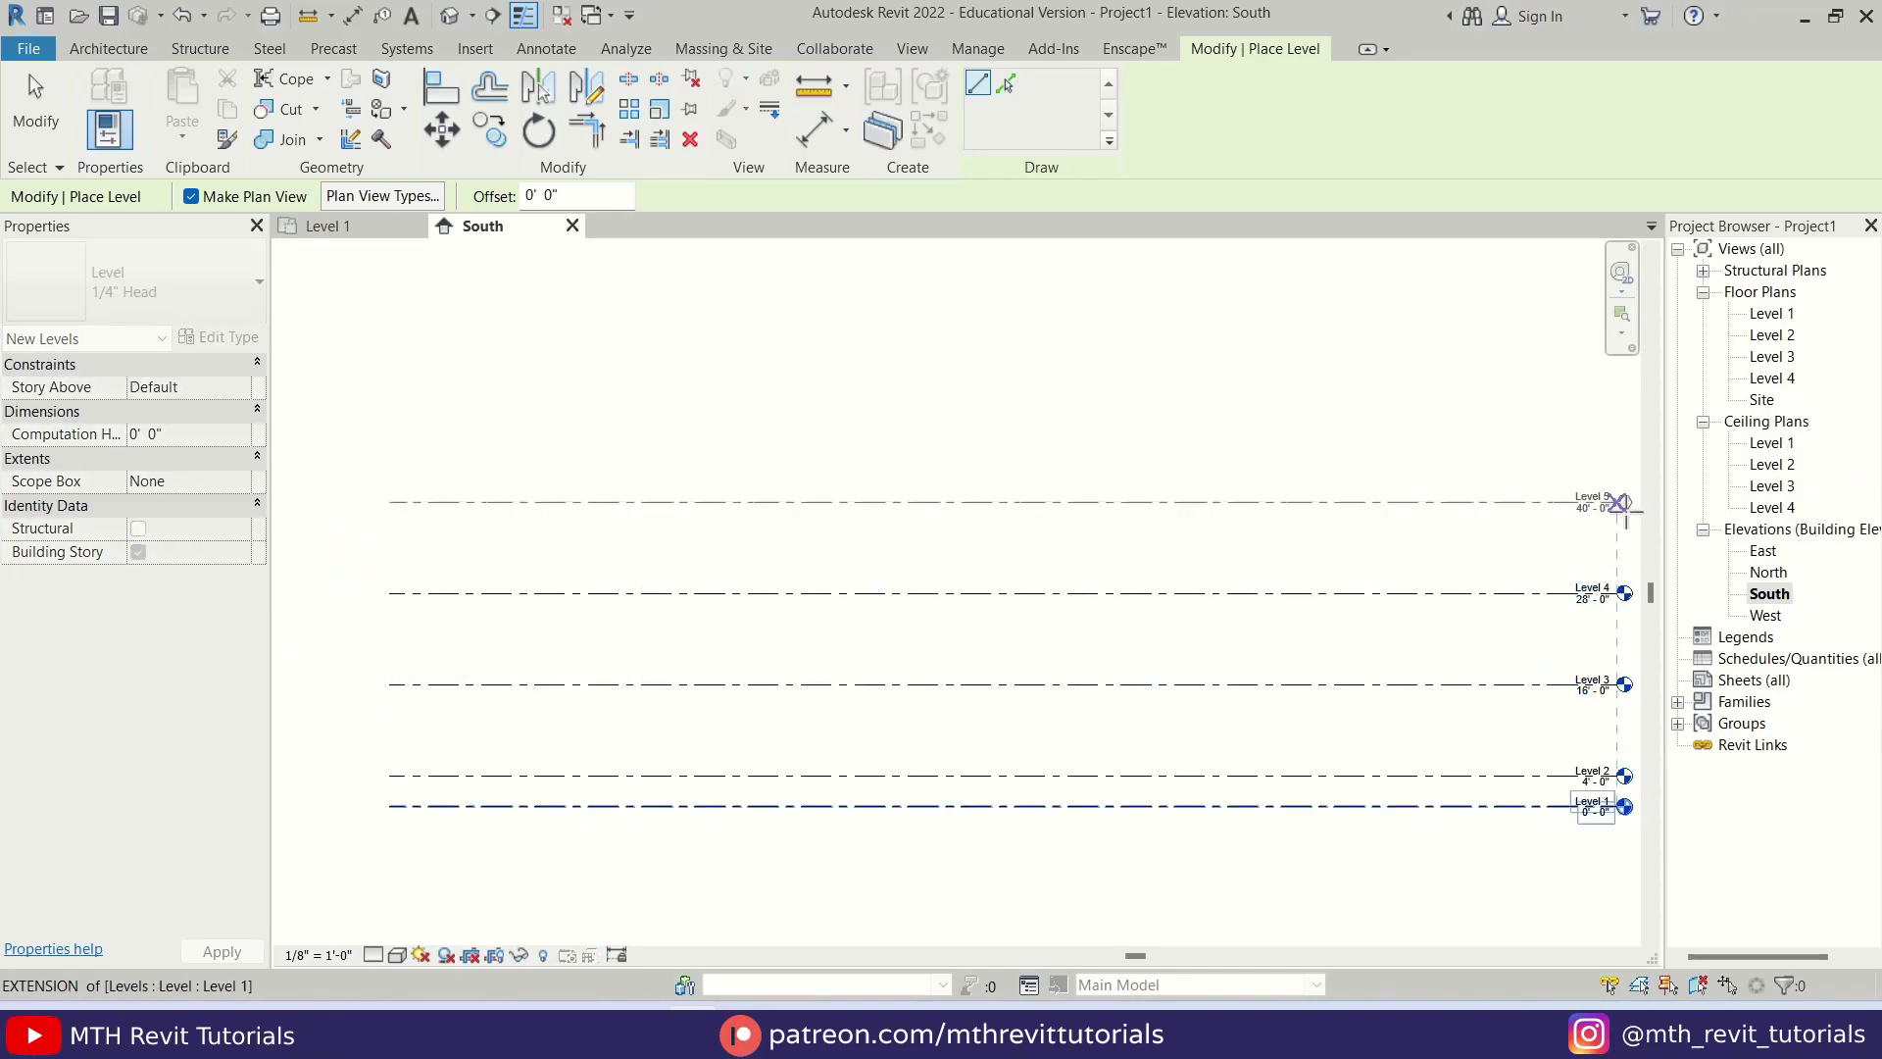
click(1619, 502)
click(389, 411)
scroll(397, 421, down, 2)
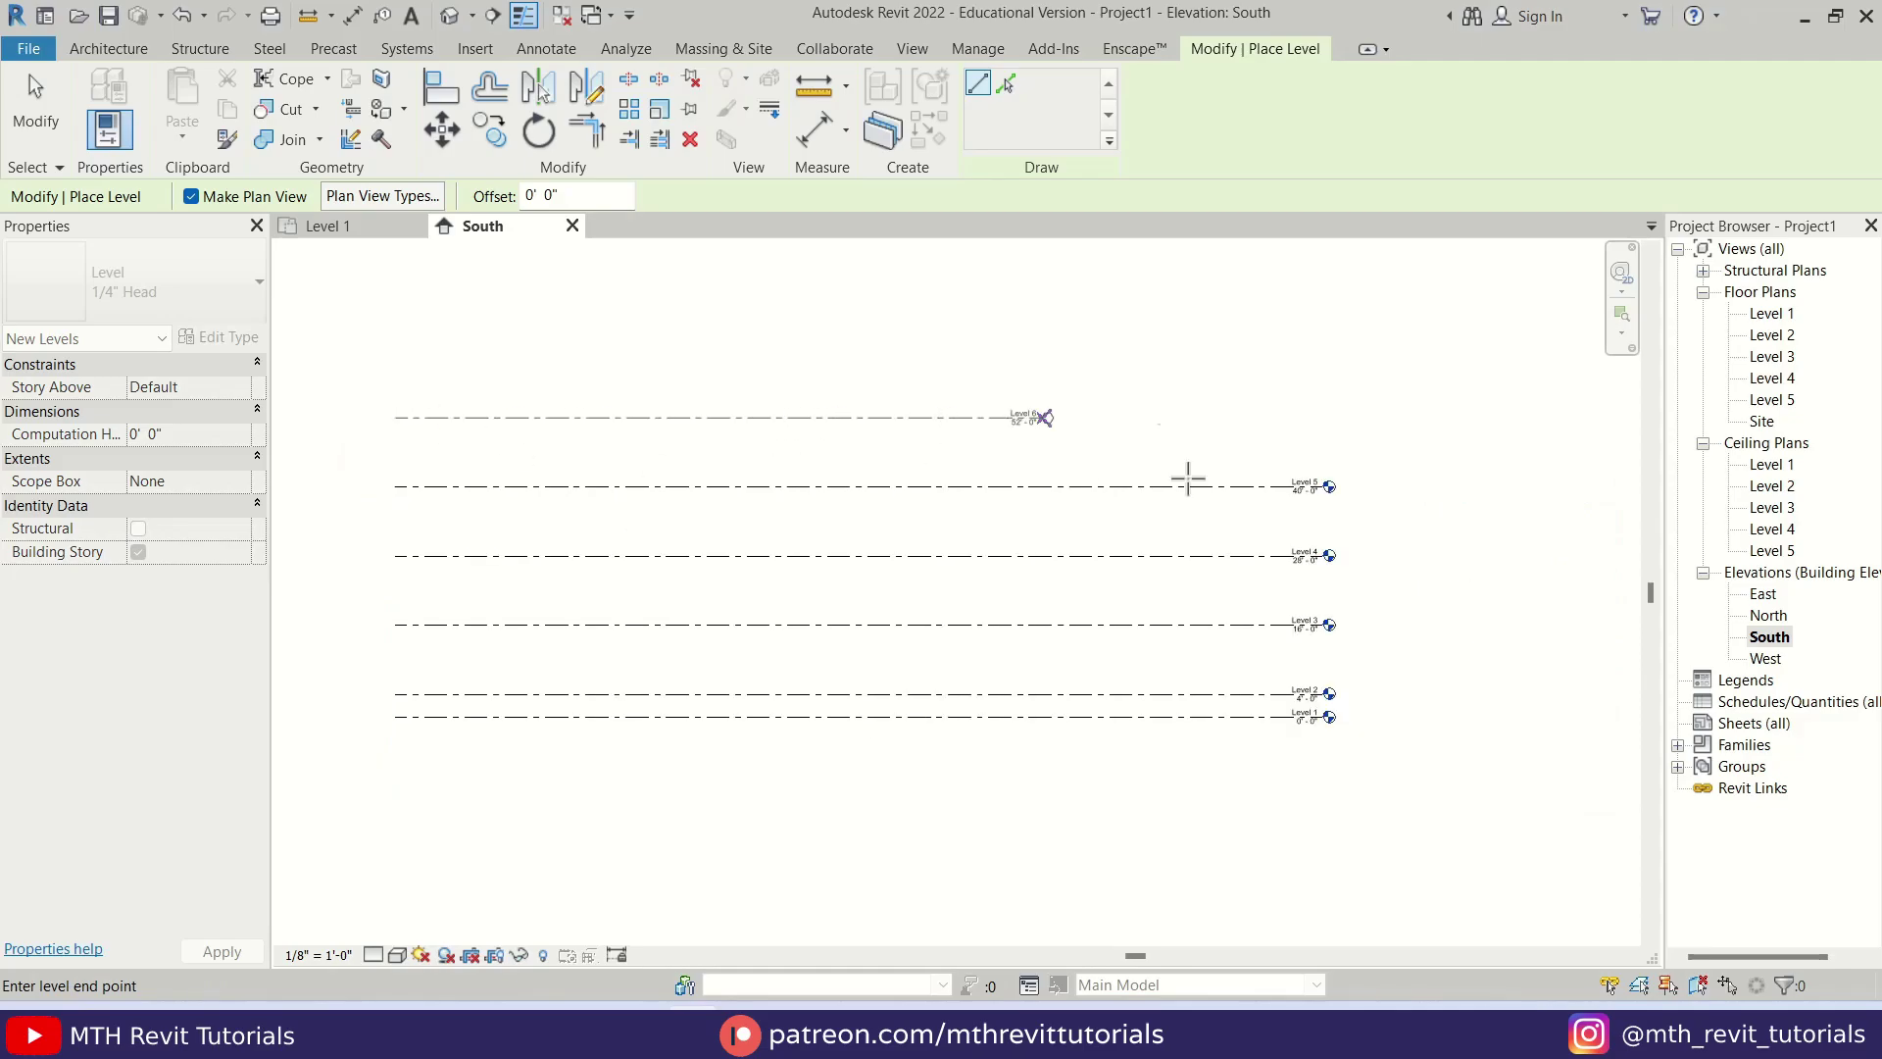
click(1326, 418)
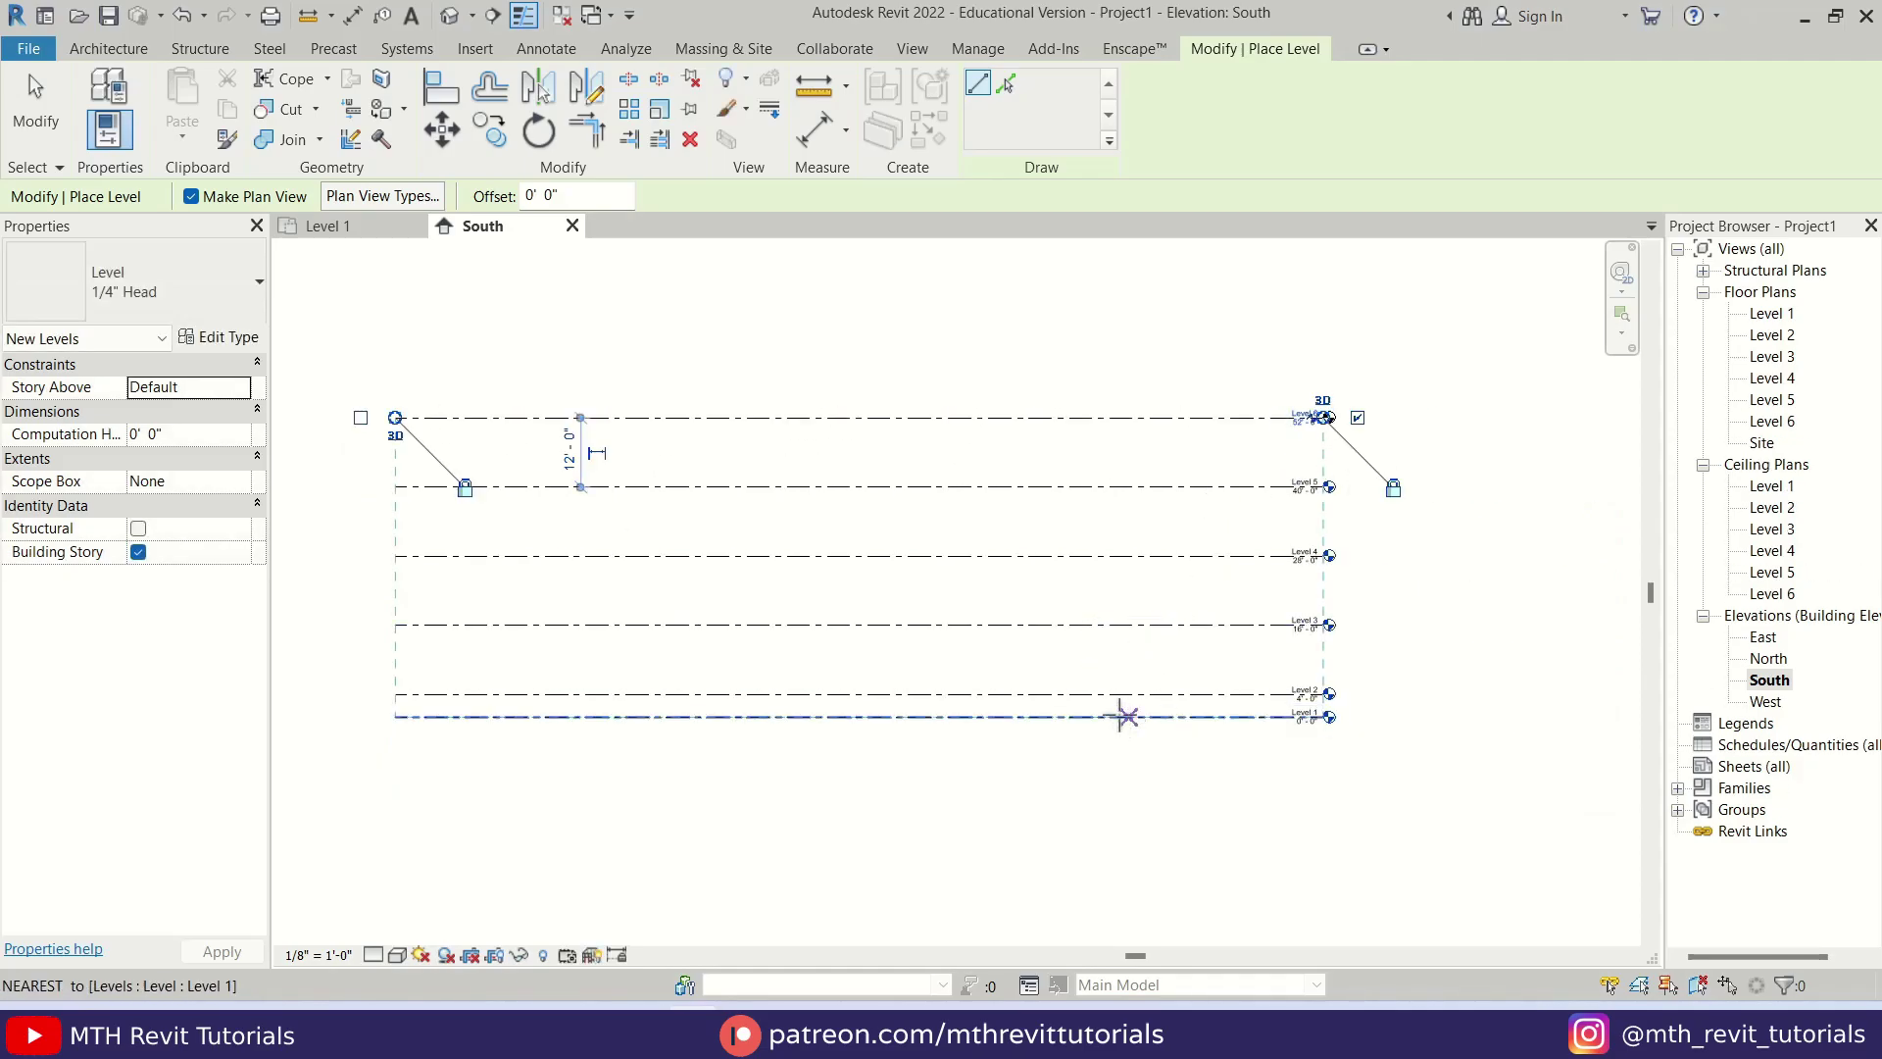
key(Escape)
key(Escape)
- In the Level 1 floor plan, start a wall and duplicate the Generic - 8" type as 2" Curtain Wall
click(327, 227)
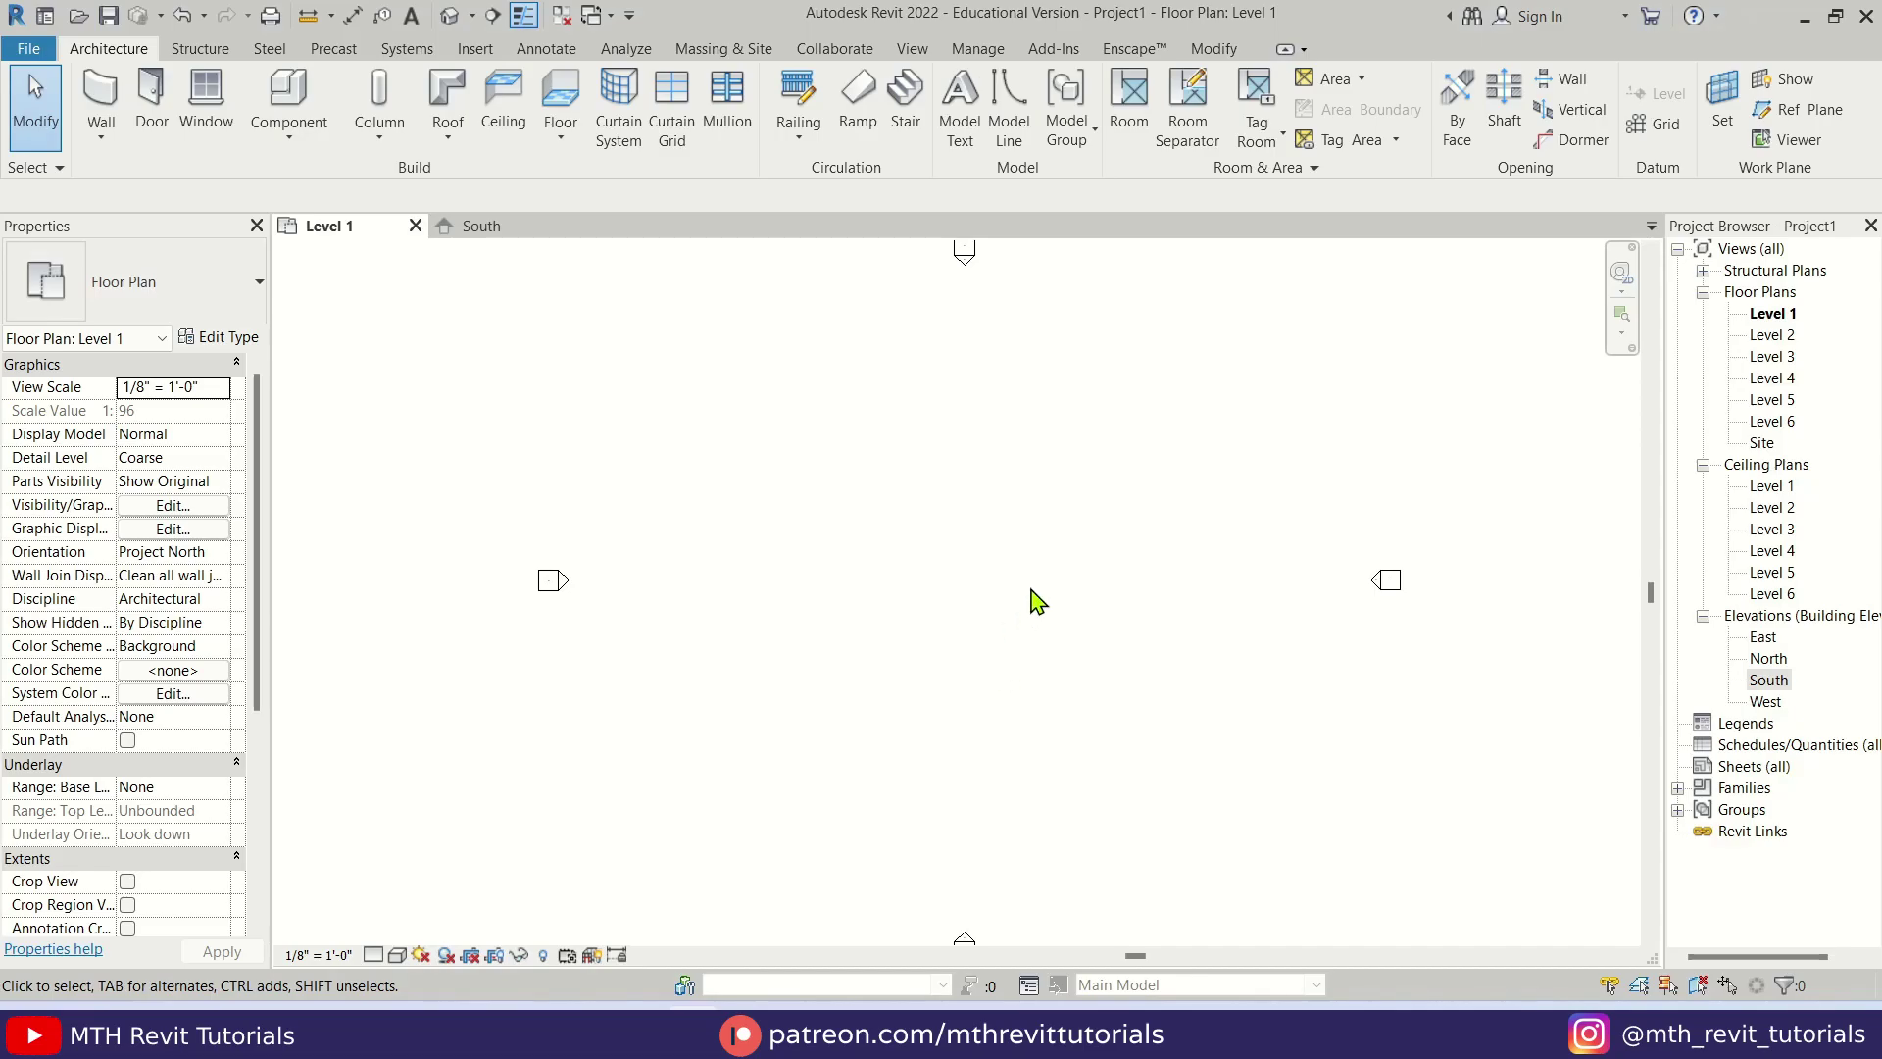
click(101, 103)
click(245, 334)
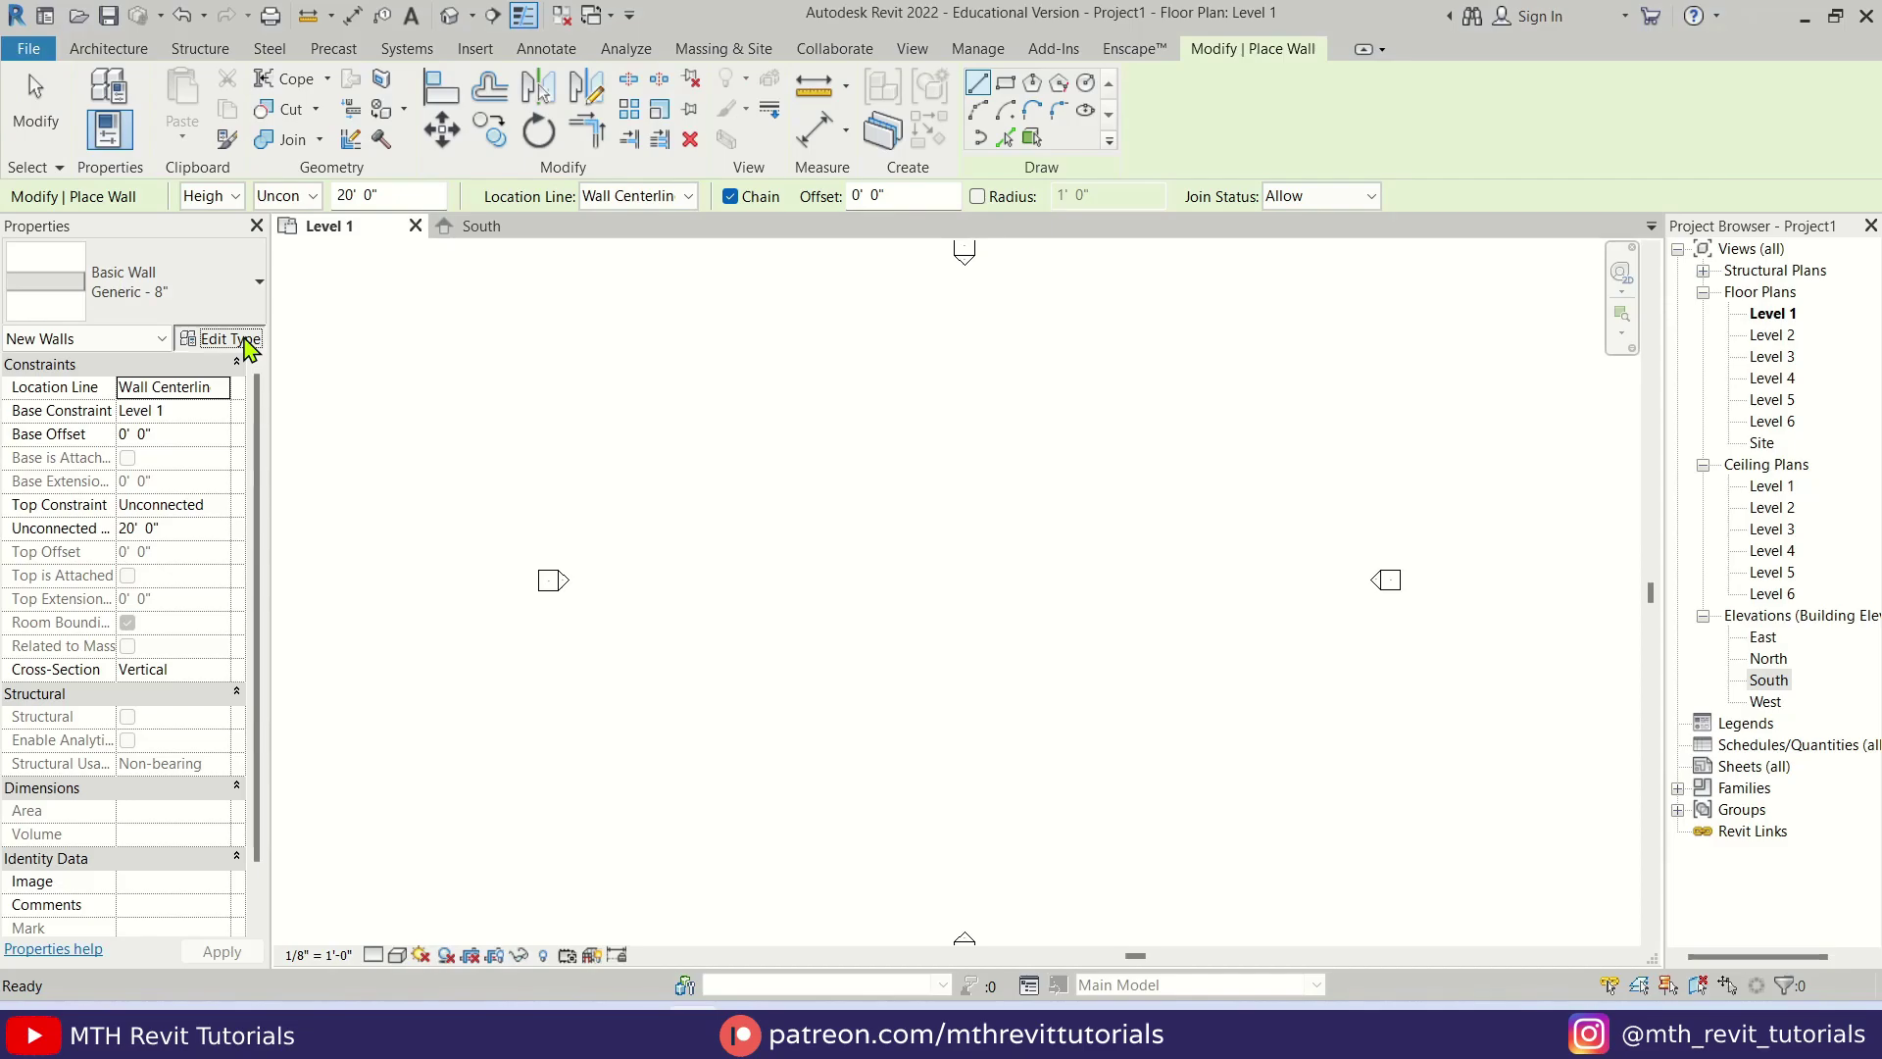
click(1488, 255)
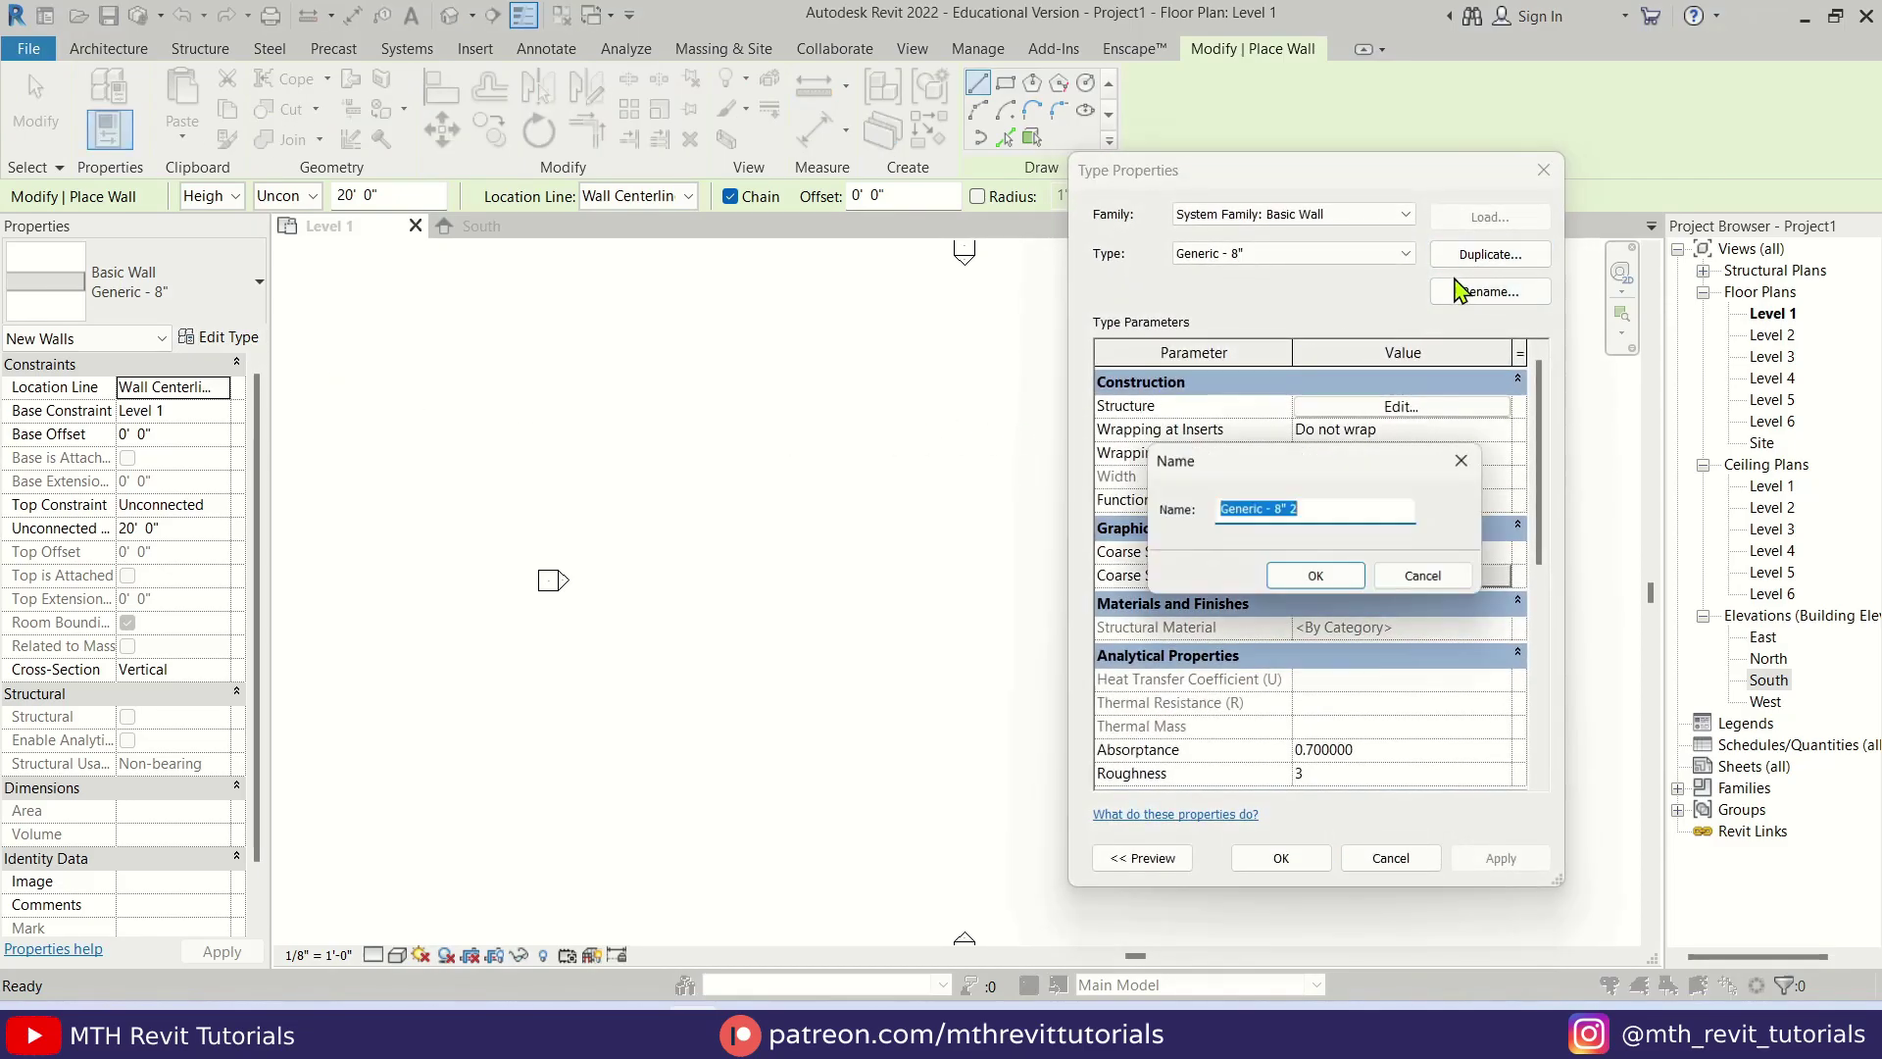
text(2" Curtain Wall)
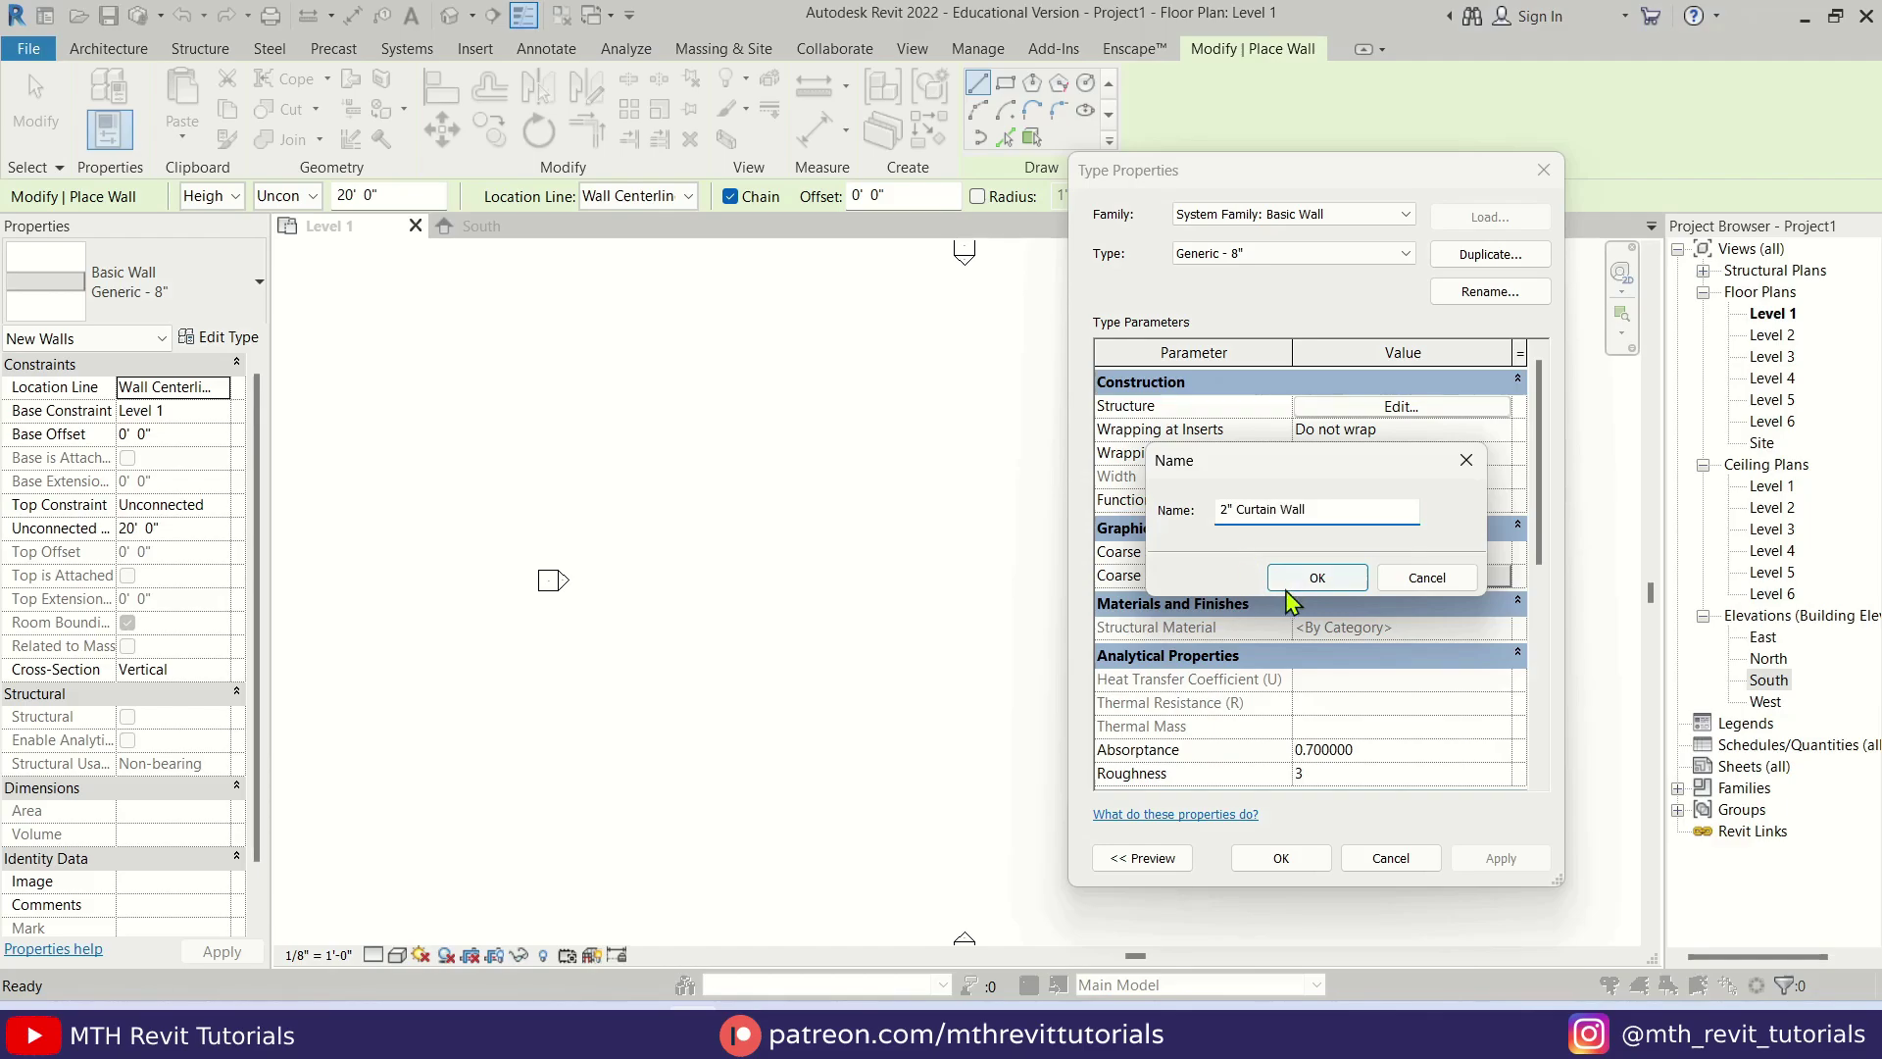
click(1287, 586)
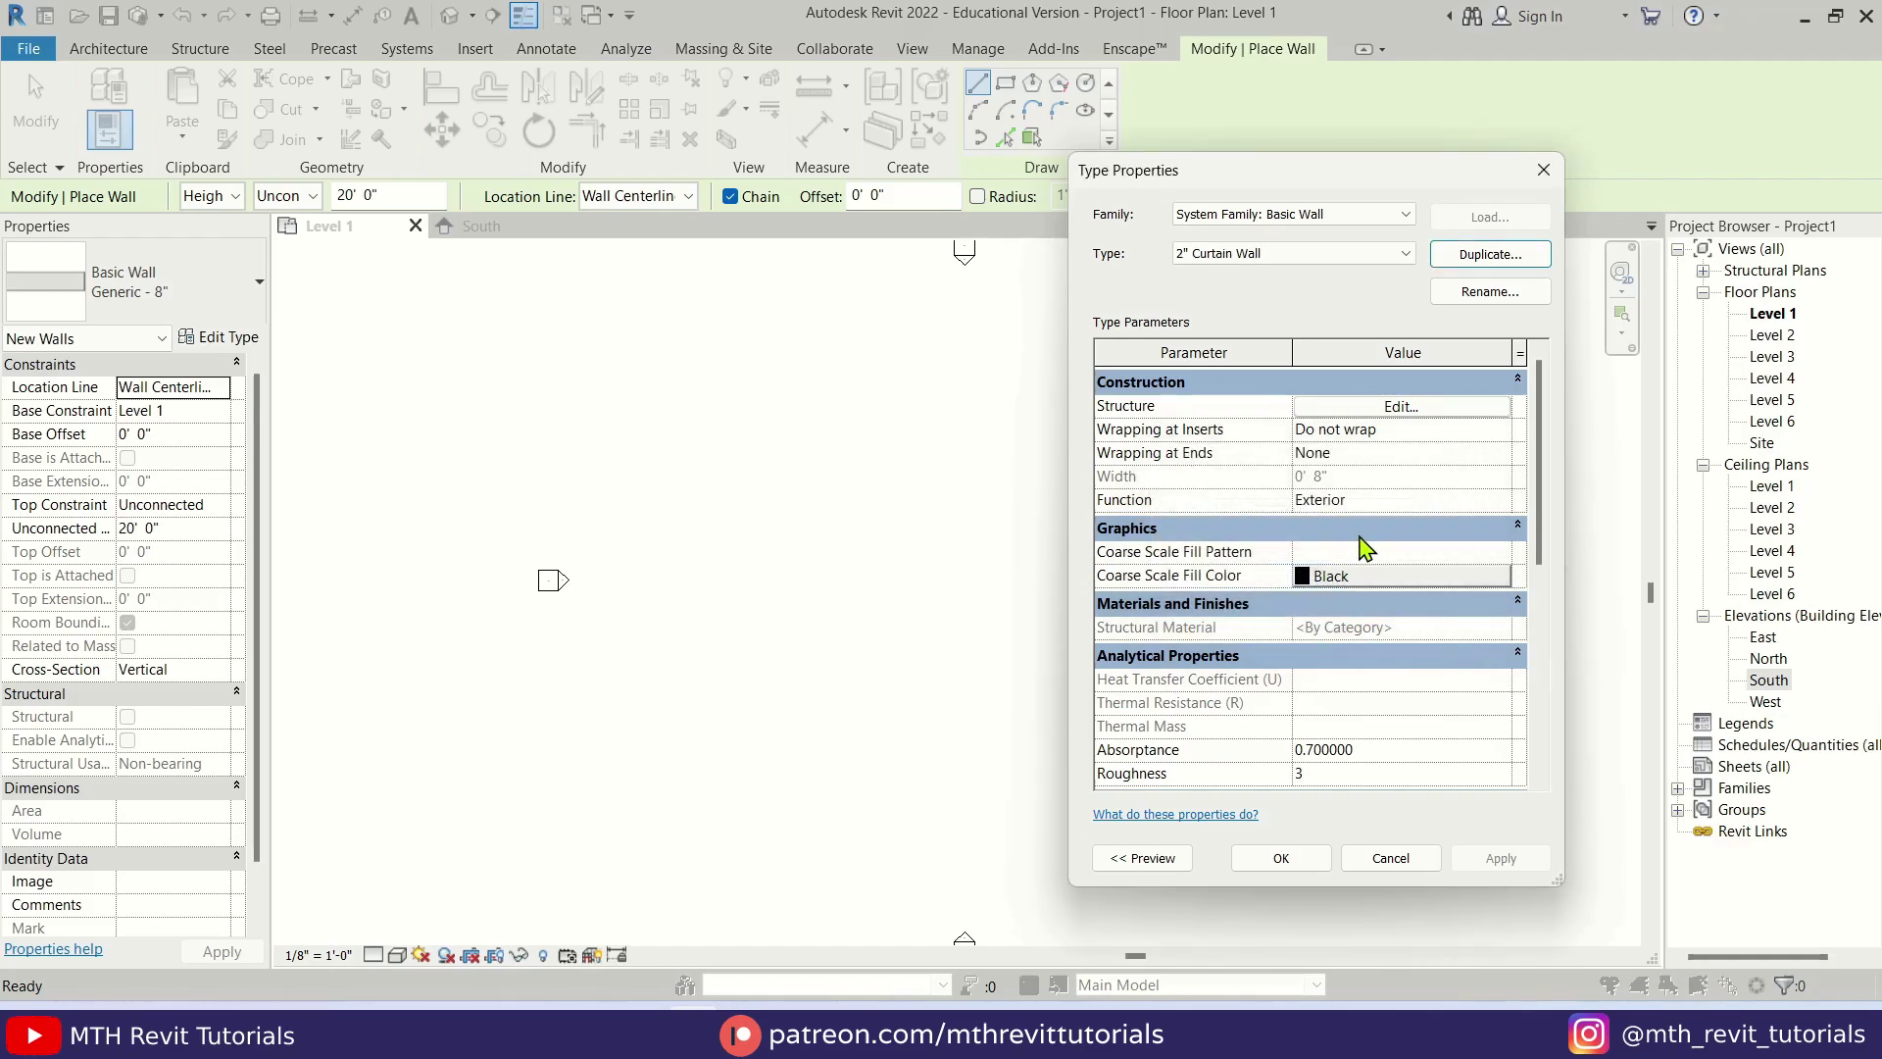
- Set the new wall type's structure layer to 2" thick with the Glass material
click(1401, 406)
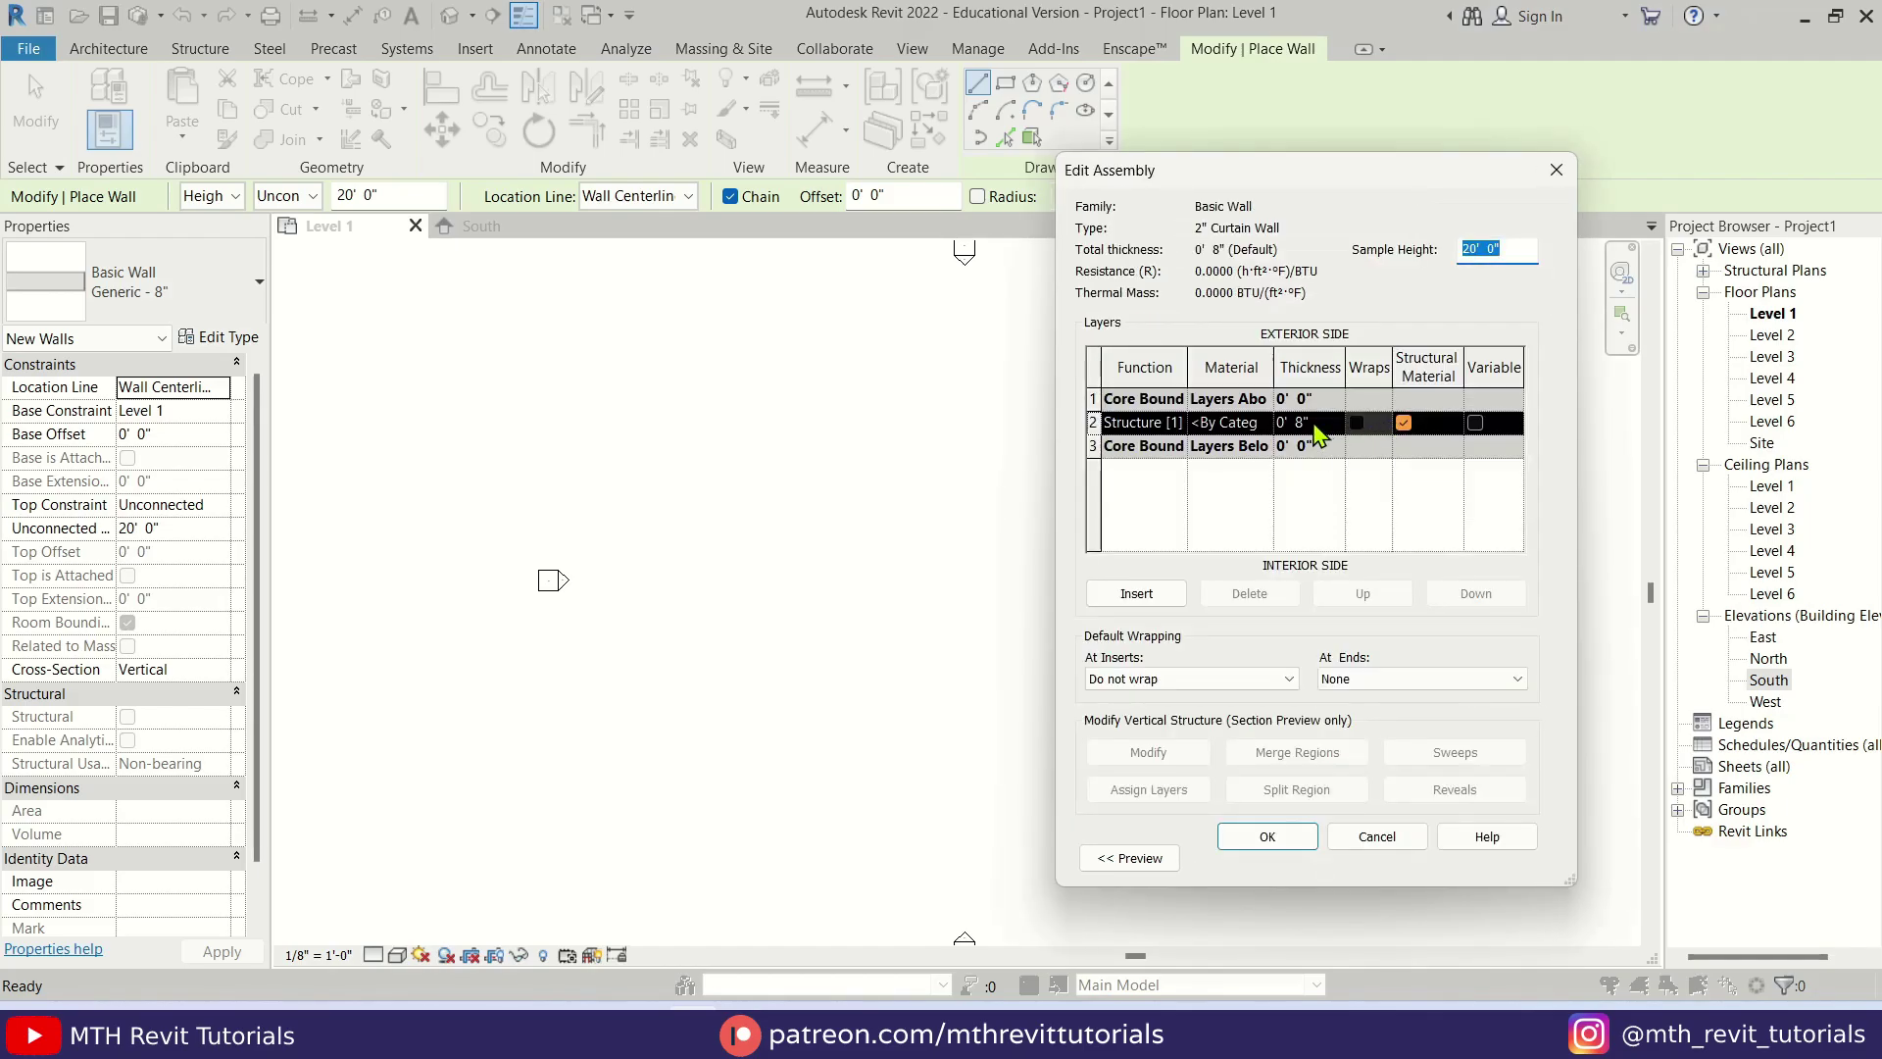
click(1296, 423)
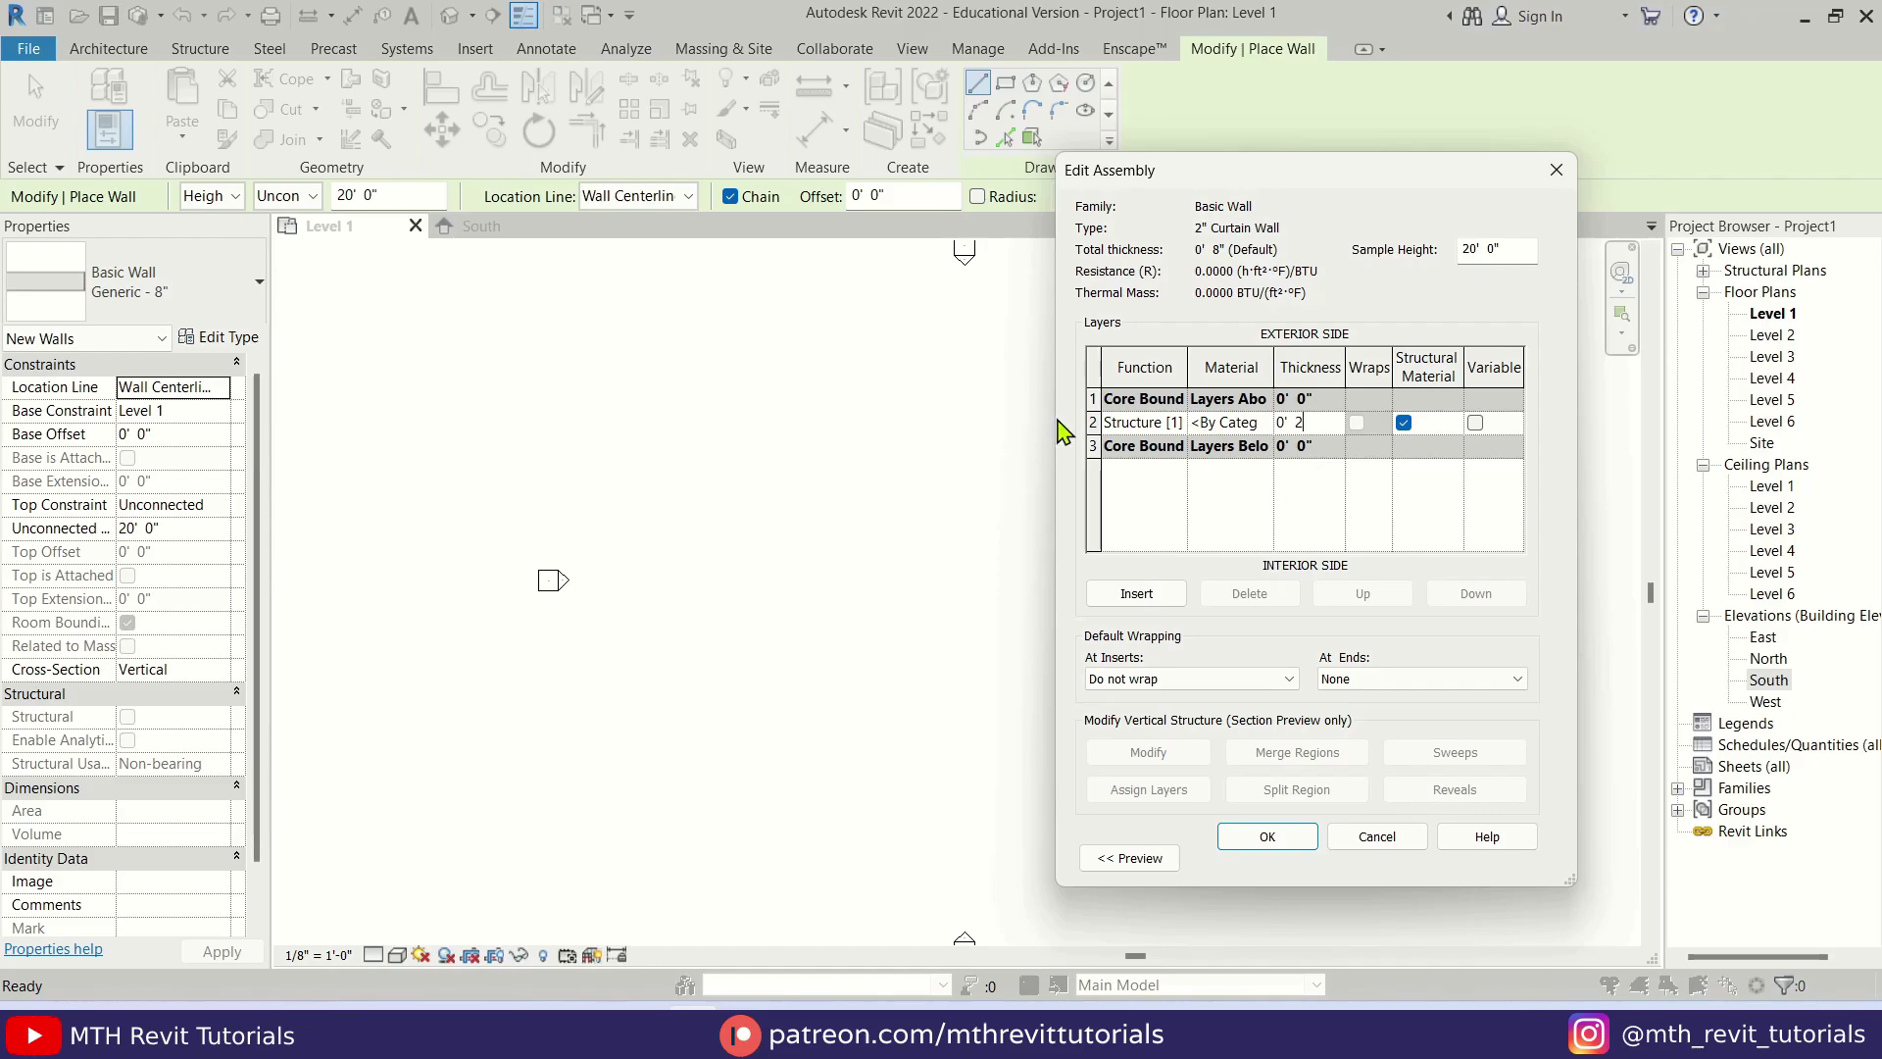
drag(1056, 420, 927, 449)
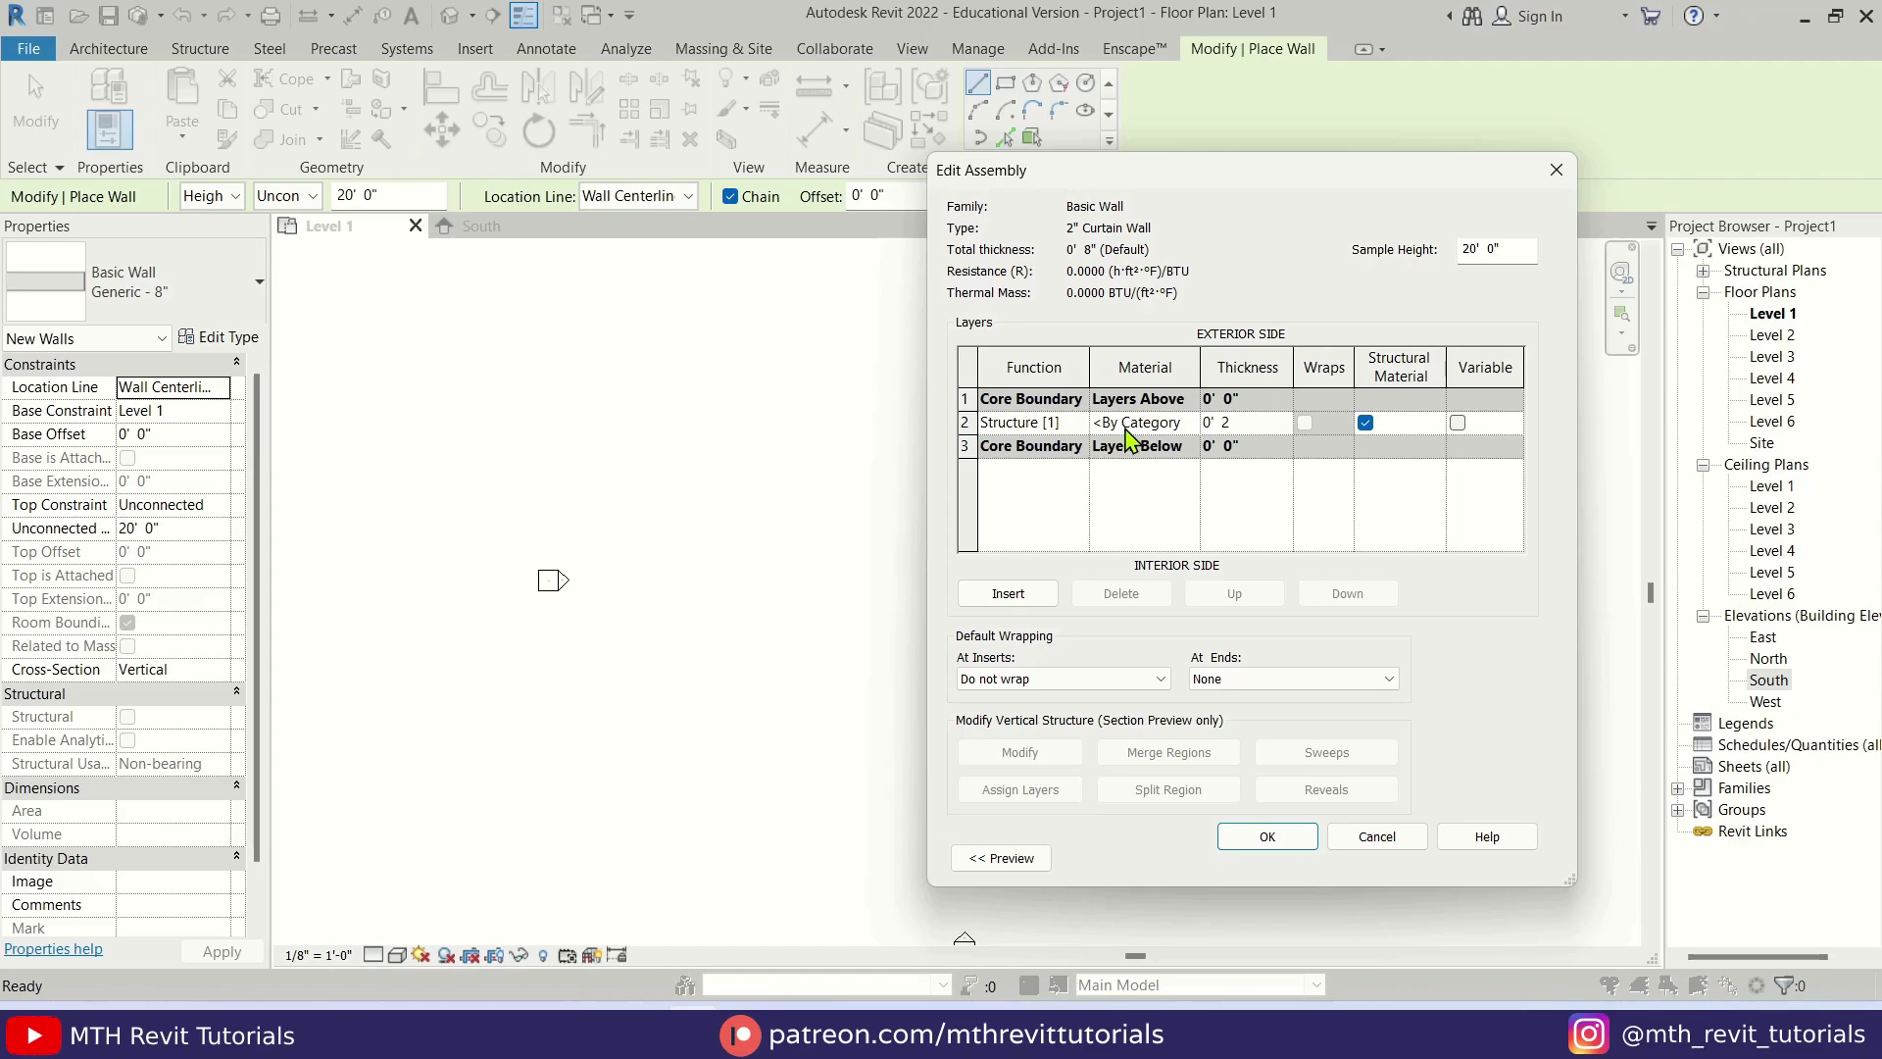
click(1127, 427)
text(Glass)
click(1141, 519)
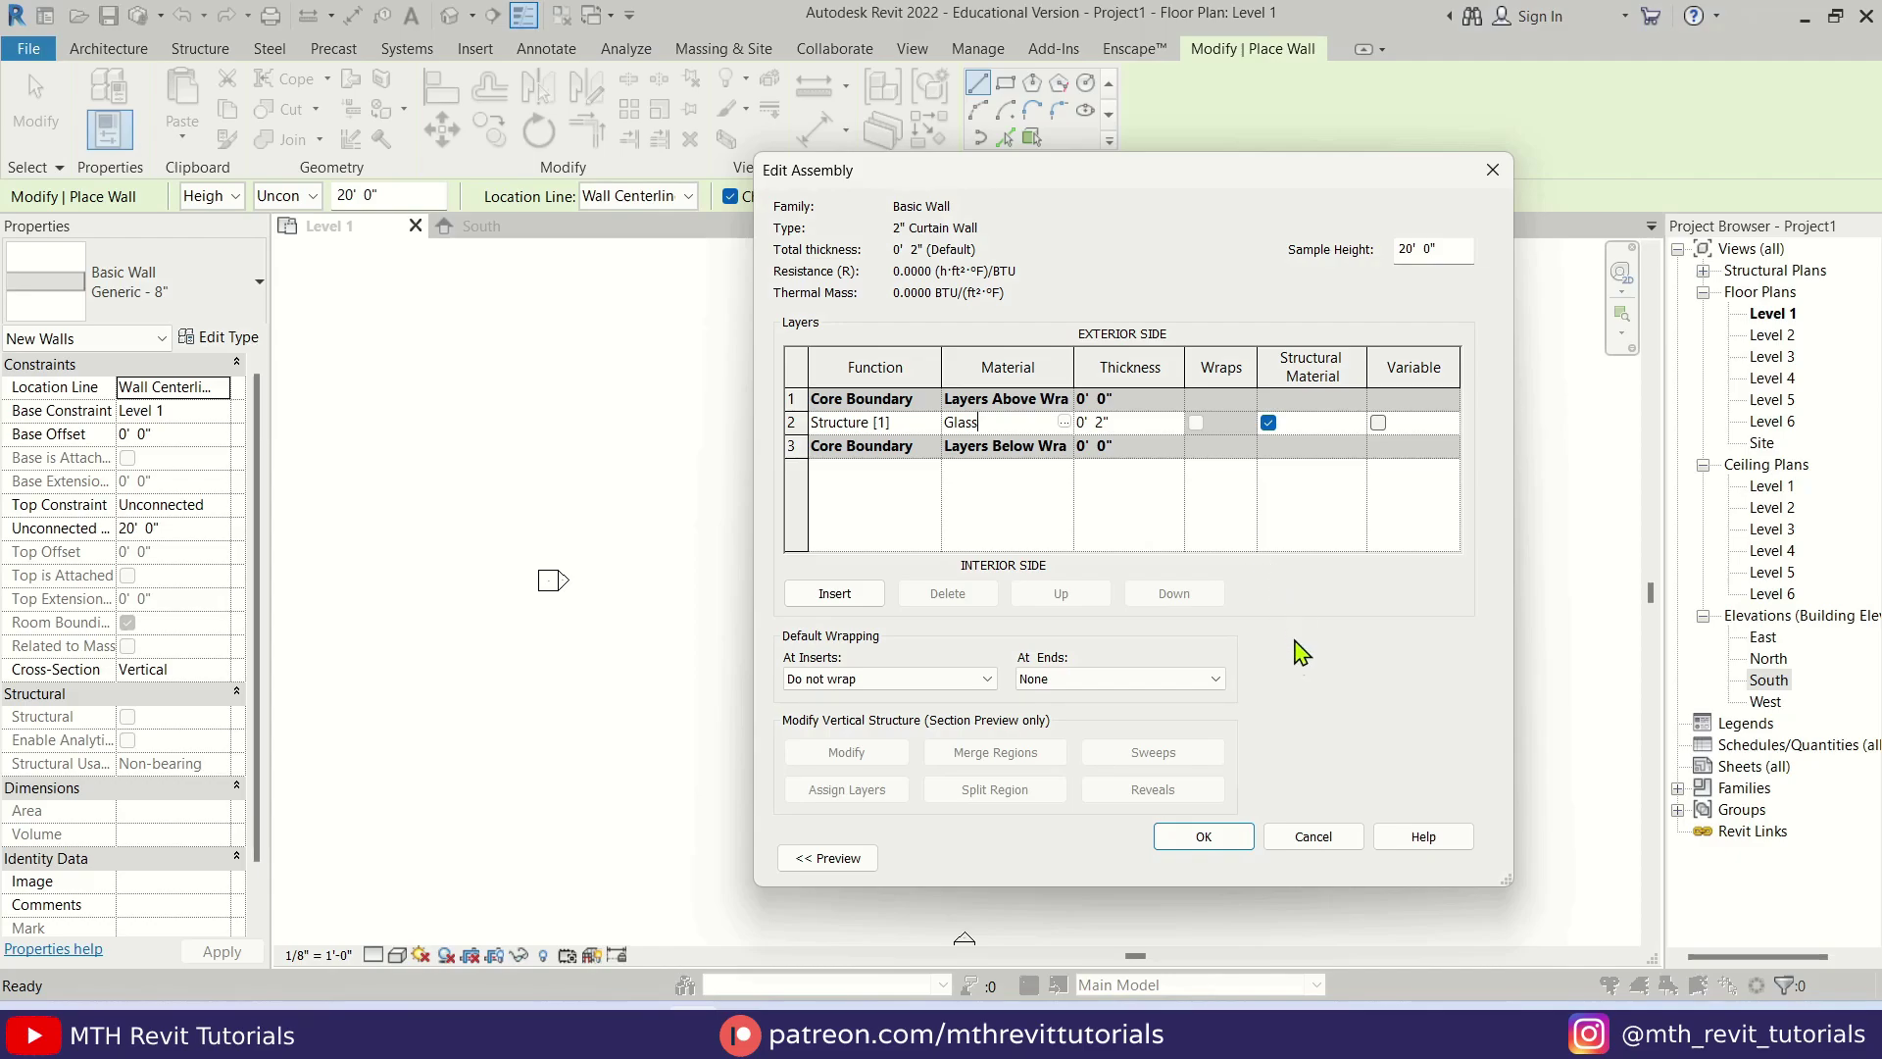
click(1204, 838)
click(1099, 858)
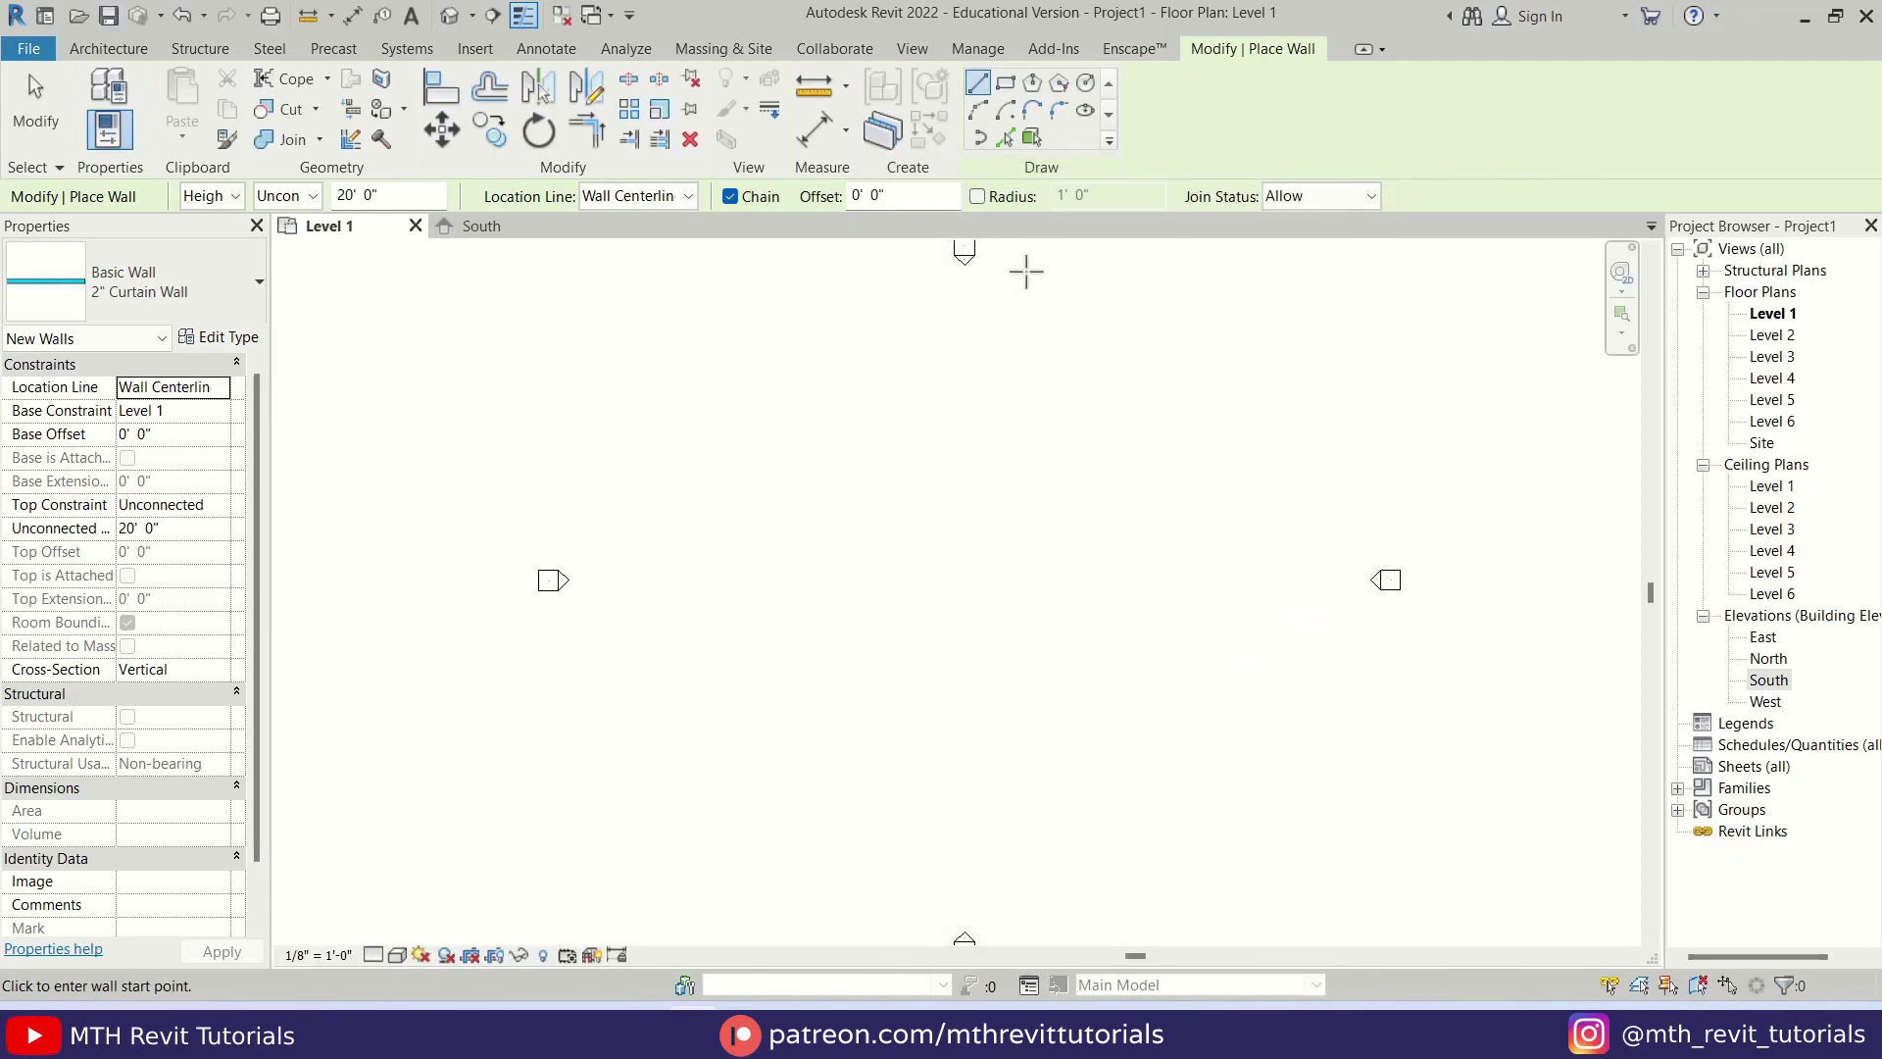
- Draw a circular wall with a 15' radius at the centre of the plan, between the elevation markers
click(1084, 87)
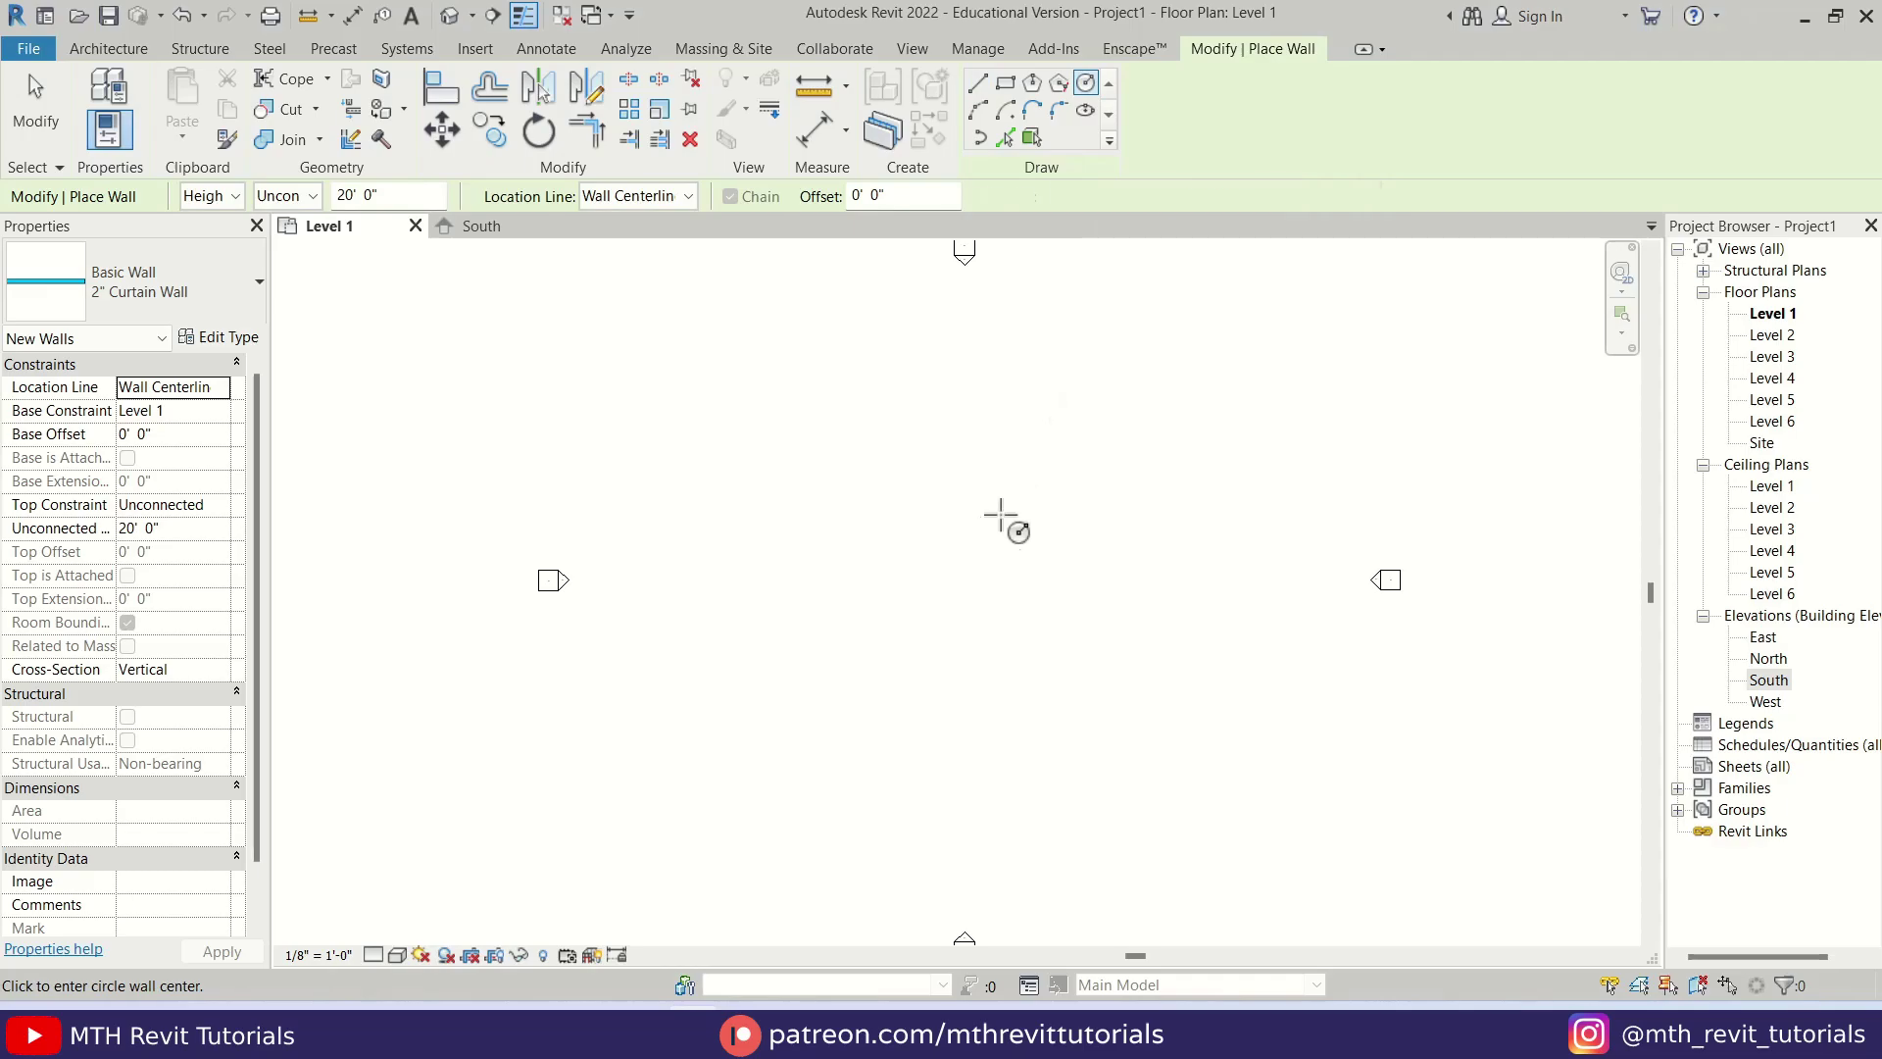
click(968, 566)
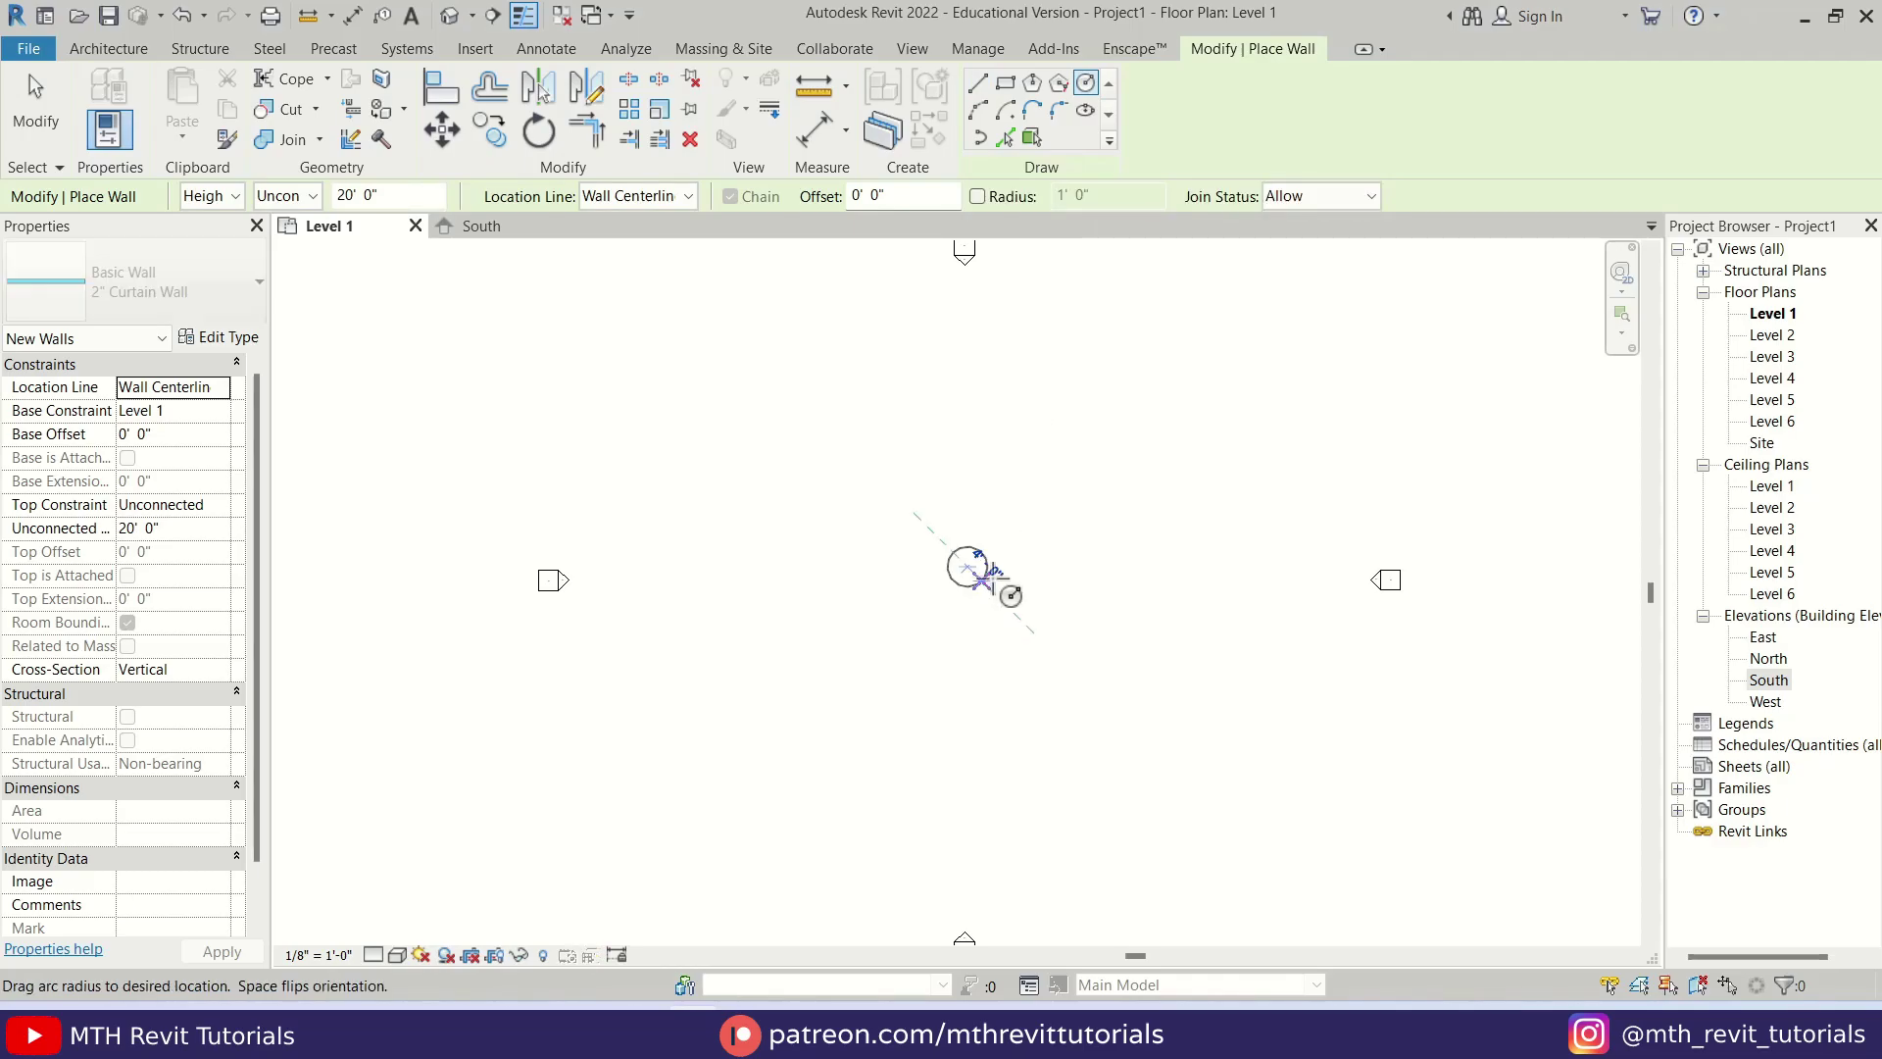
scroll(1032, 604, up, 1)
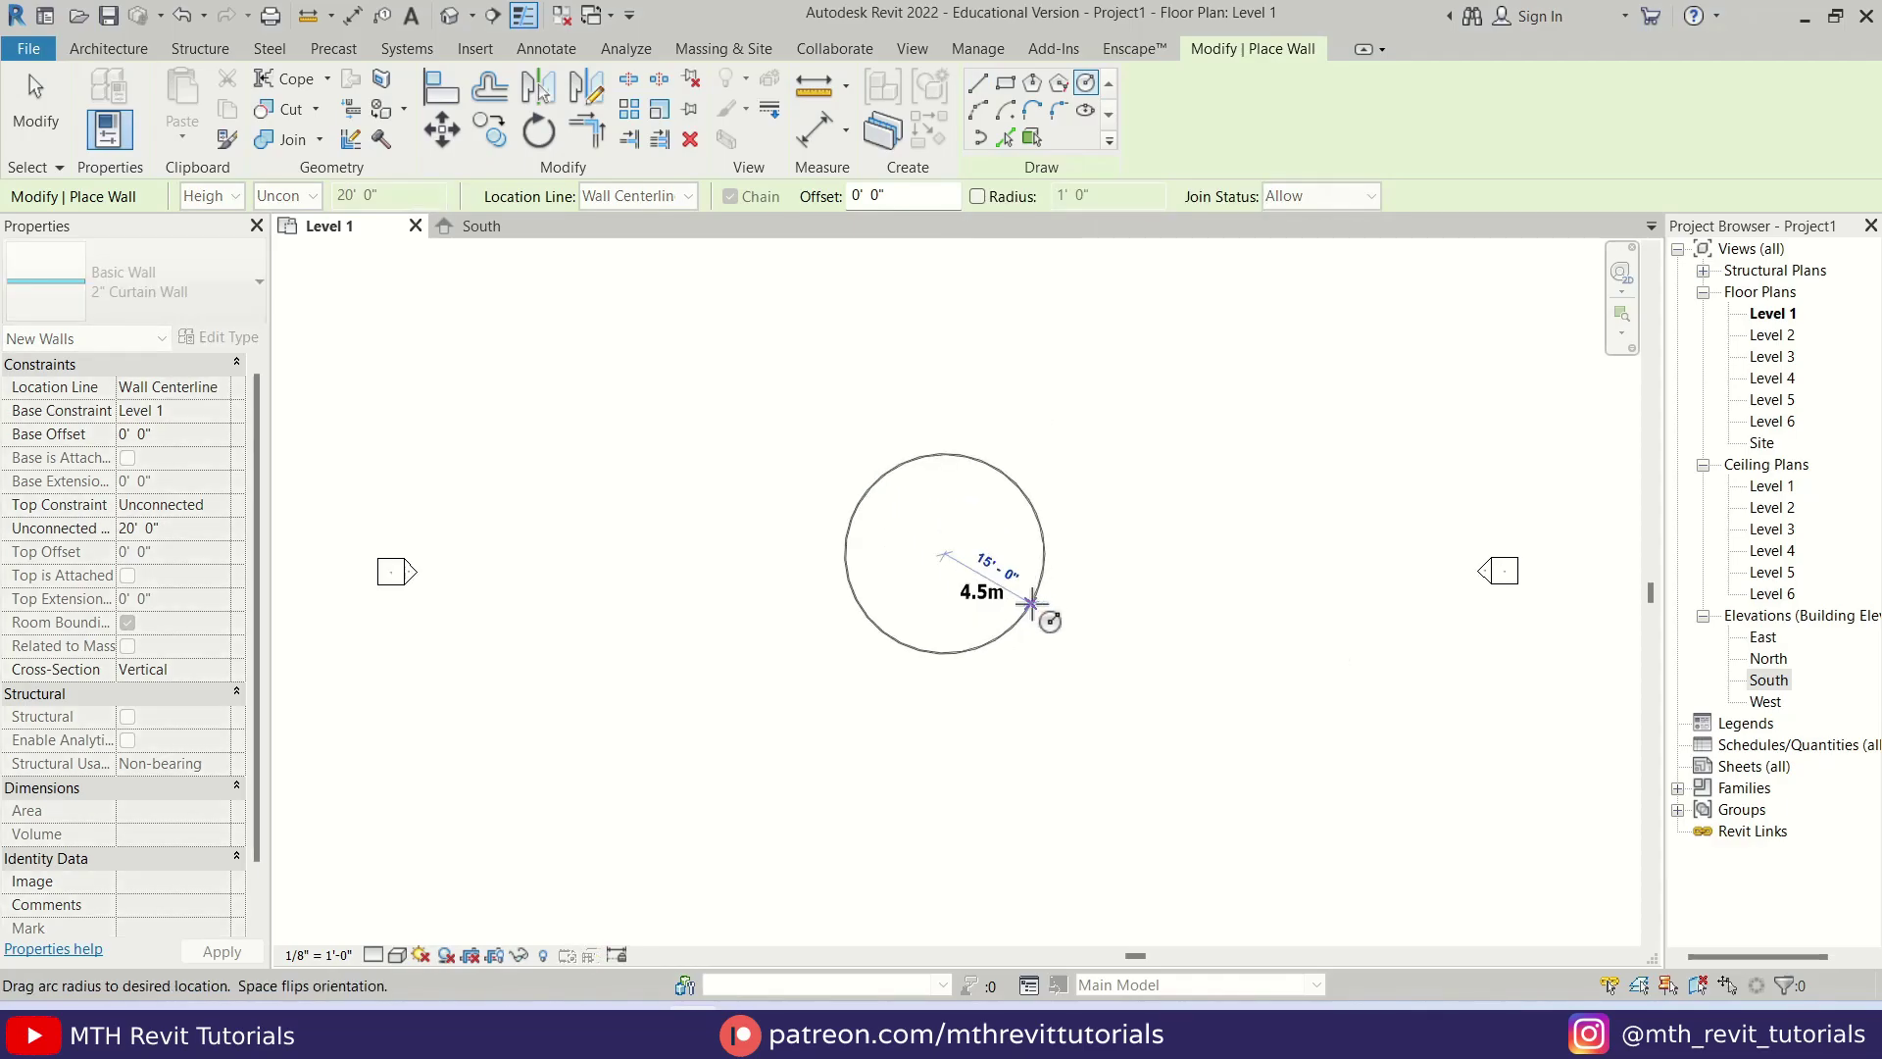
click(1038, 610)
key(Escape)
key(Escape)
- Open the default 3D view and set its visual style to Shaded
scroll(926, 490, up, 1)
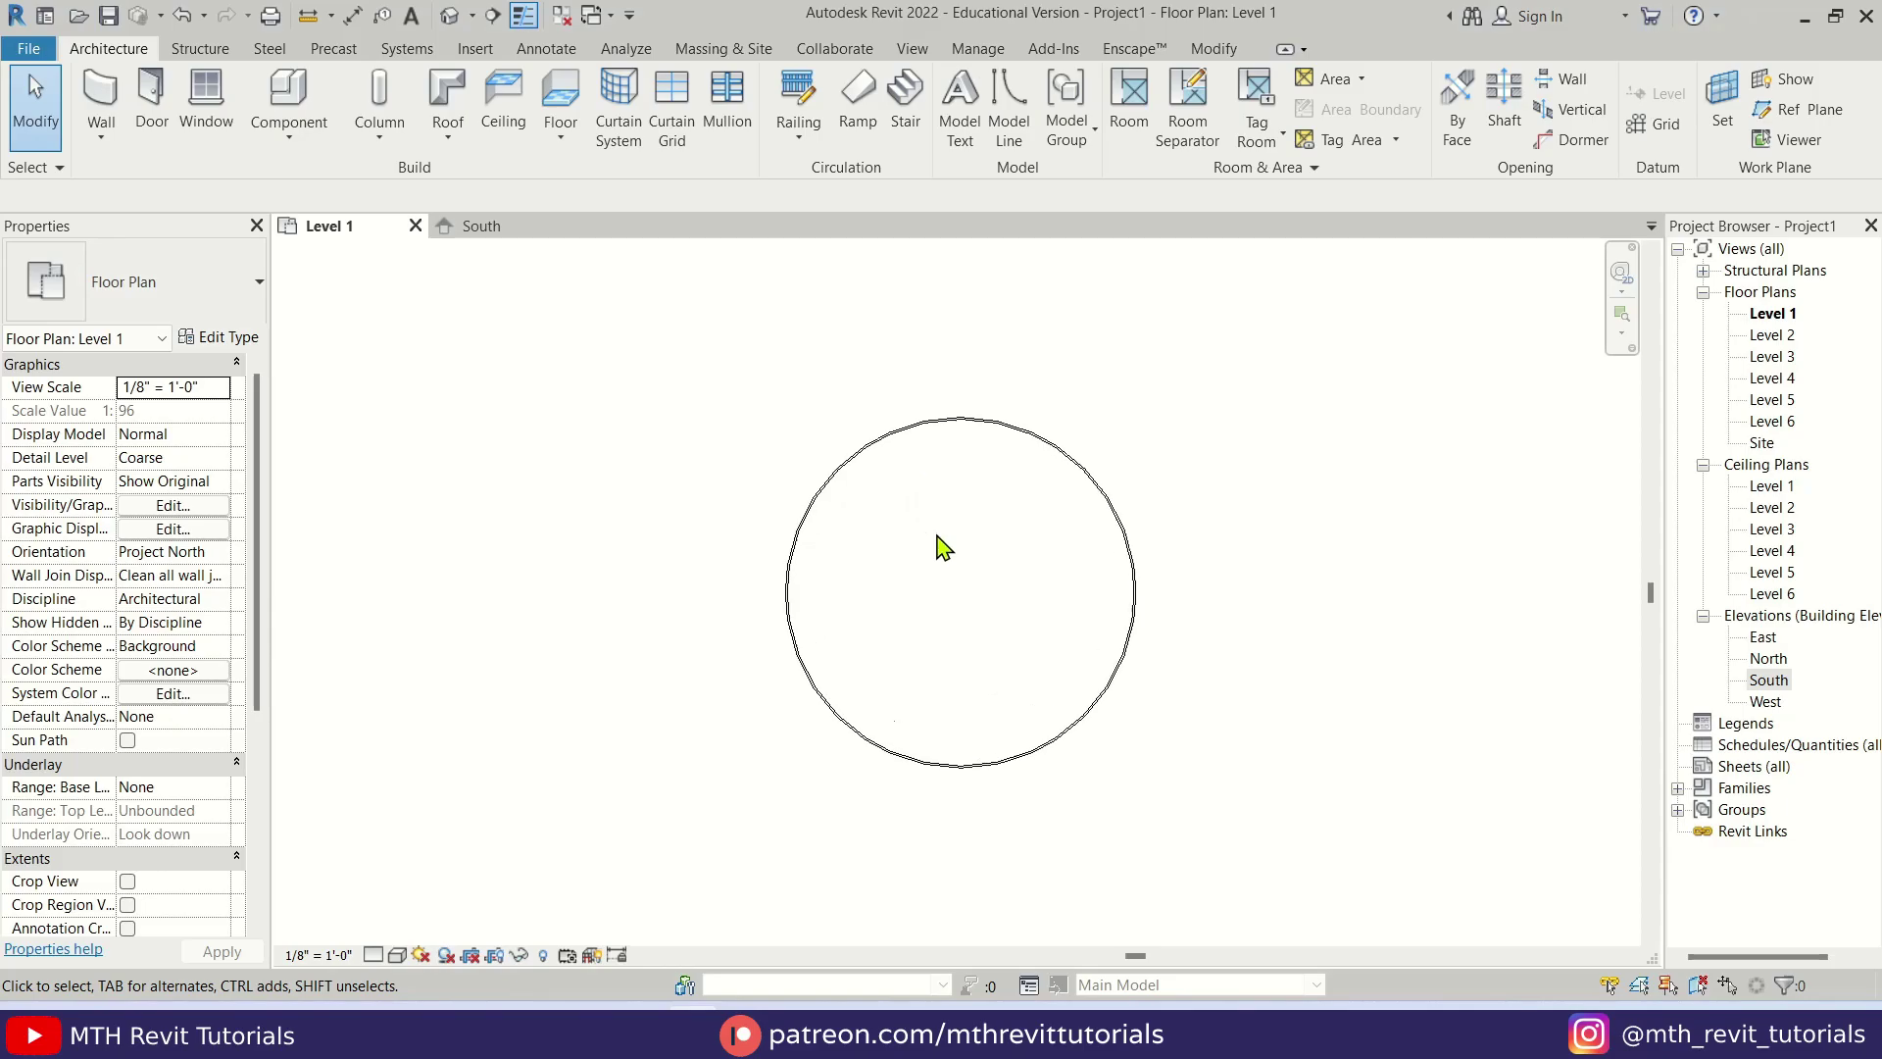
middle_drag(967, 576, 1010, 667)
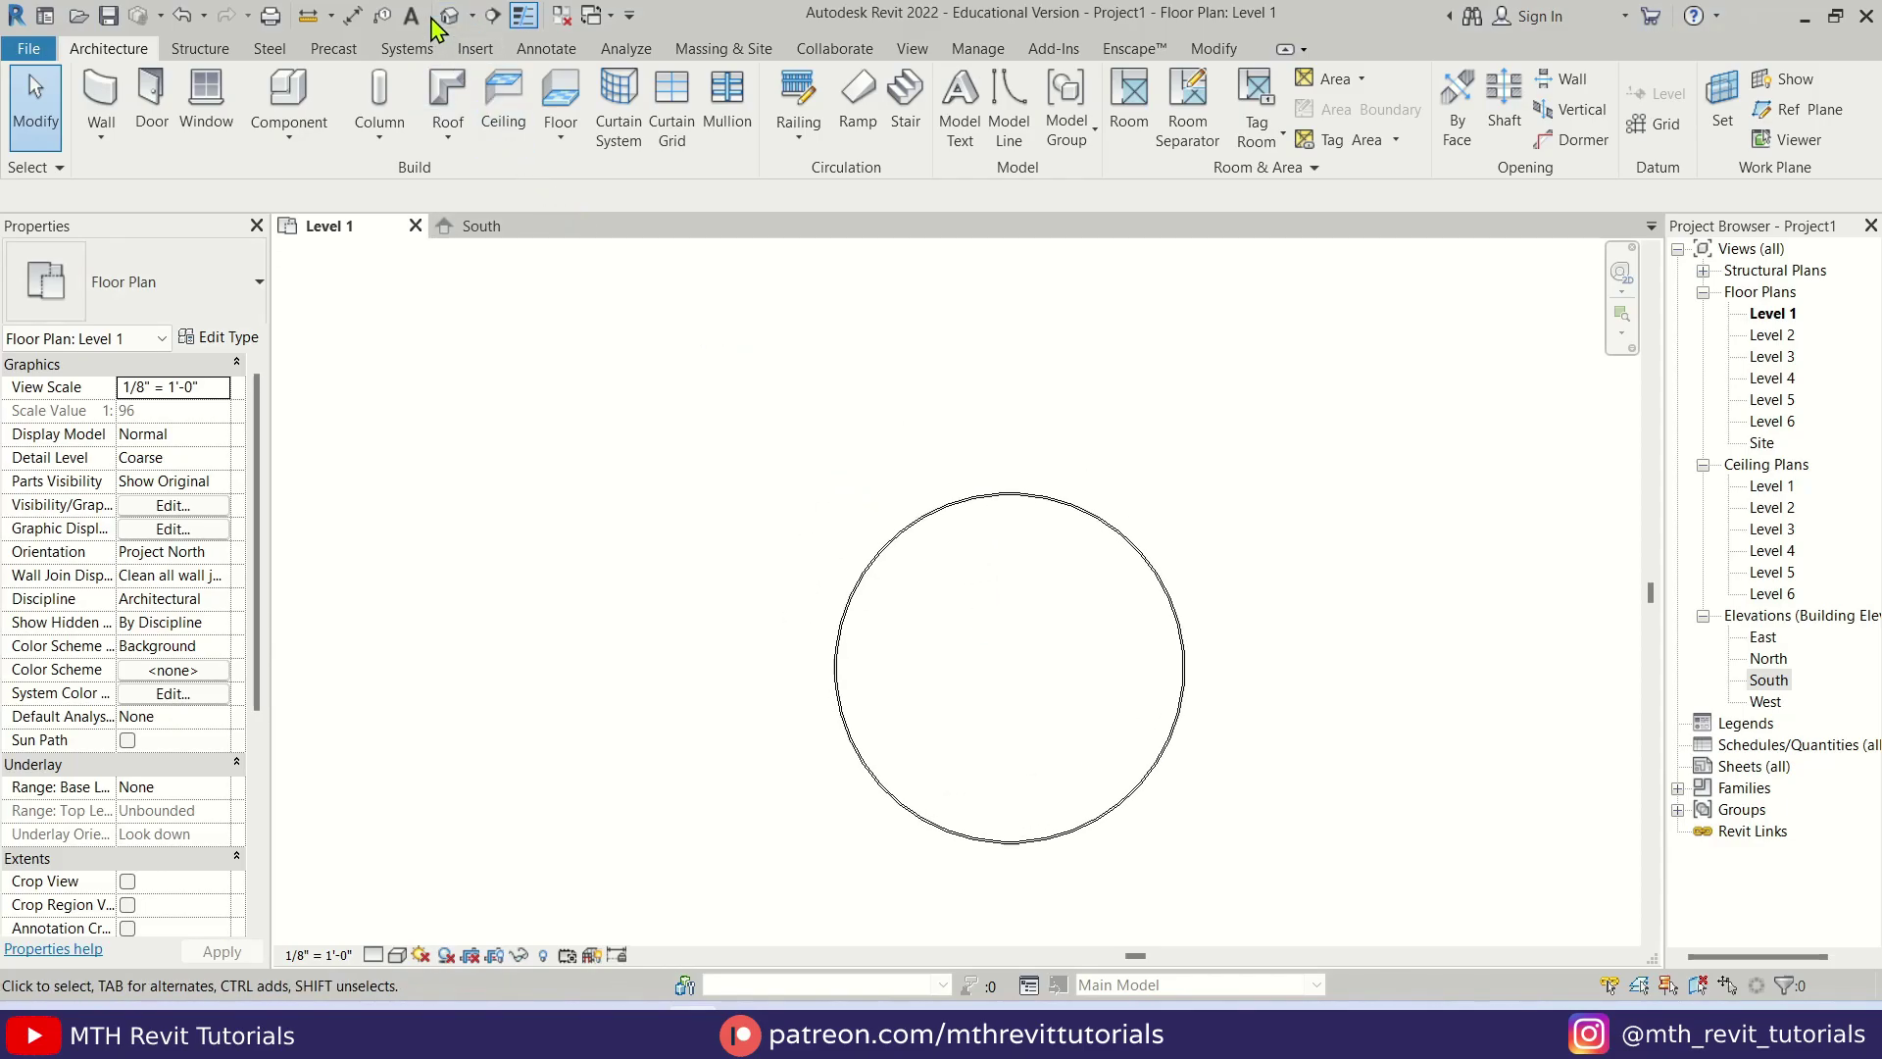
click(448, 16)
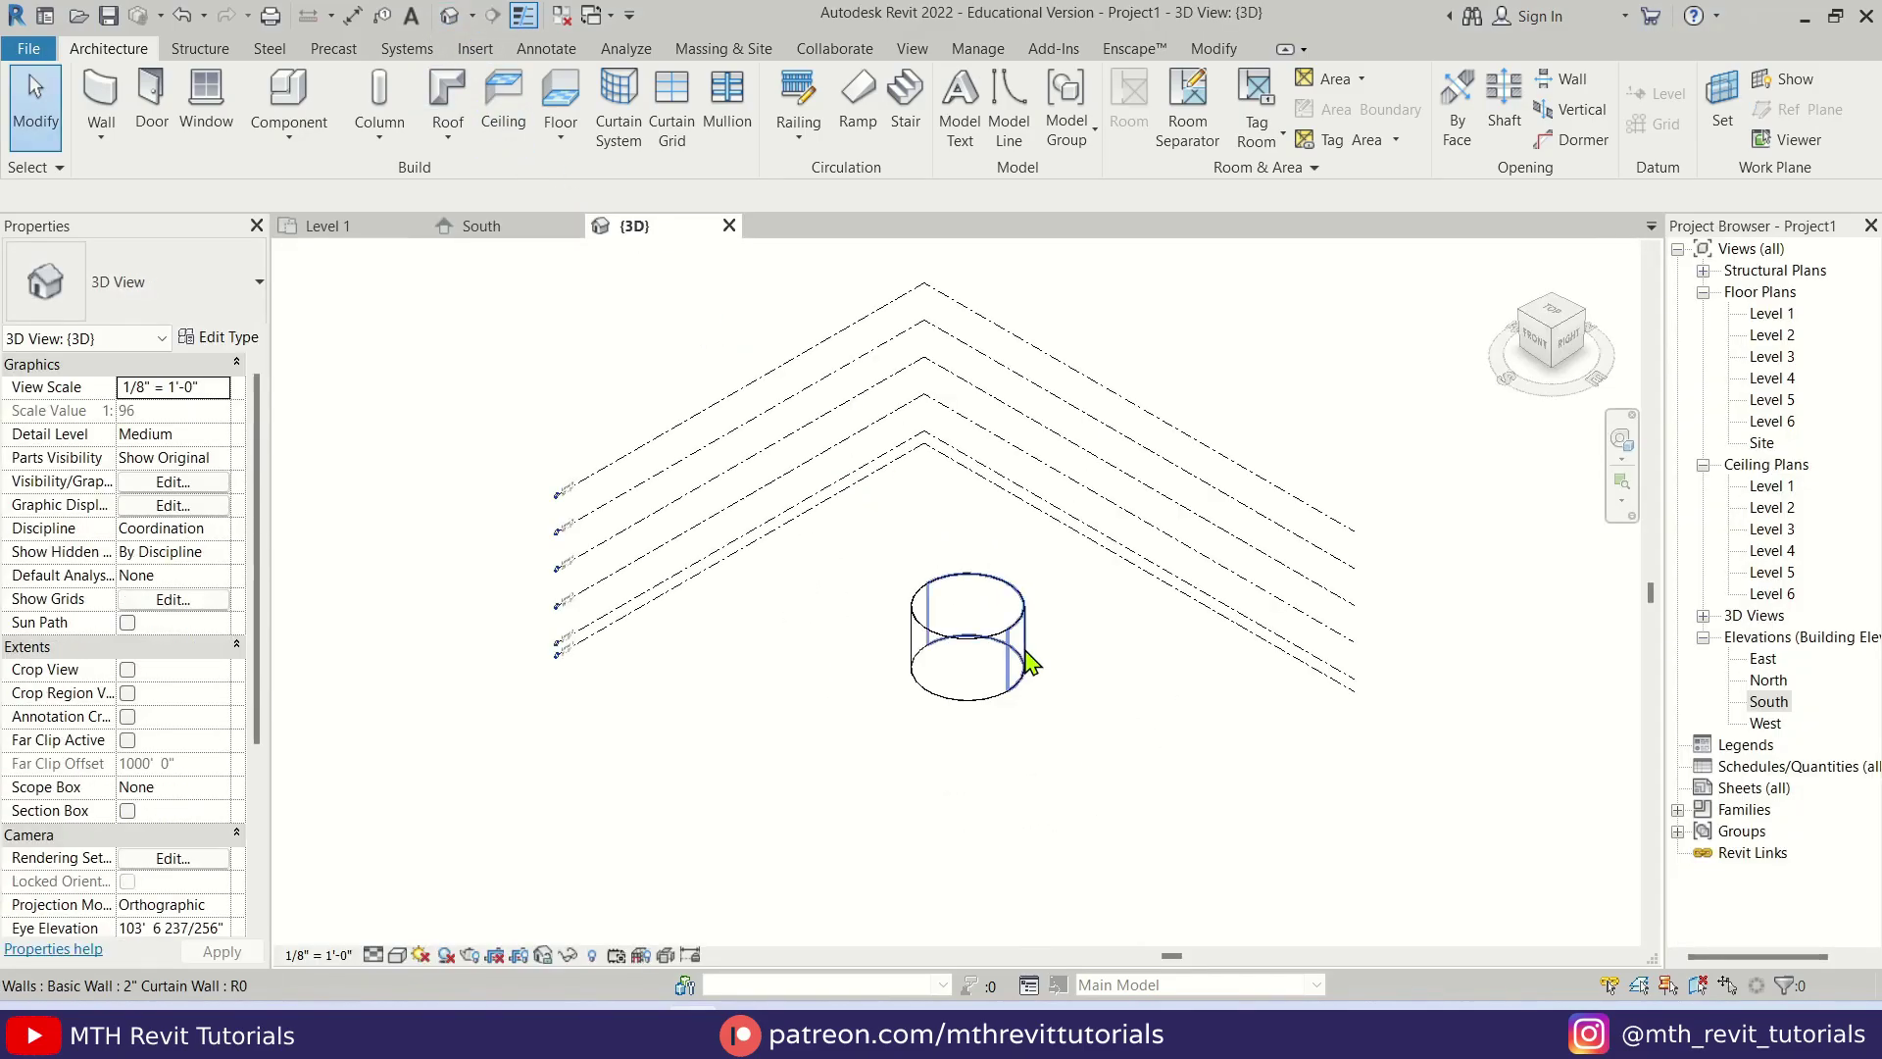
scroll(990, 586, up, 1)
click(398, 955)
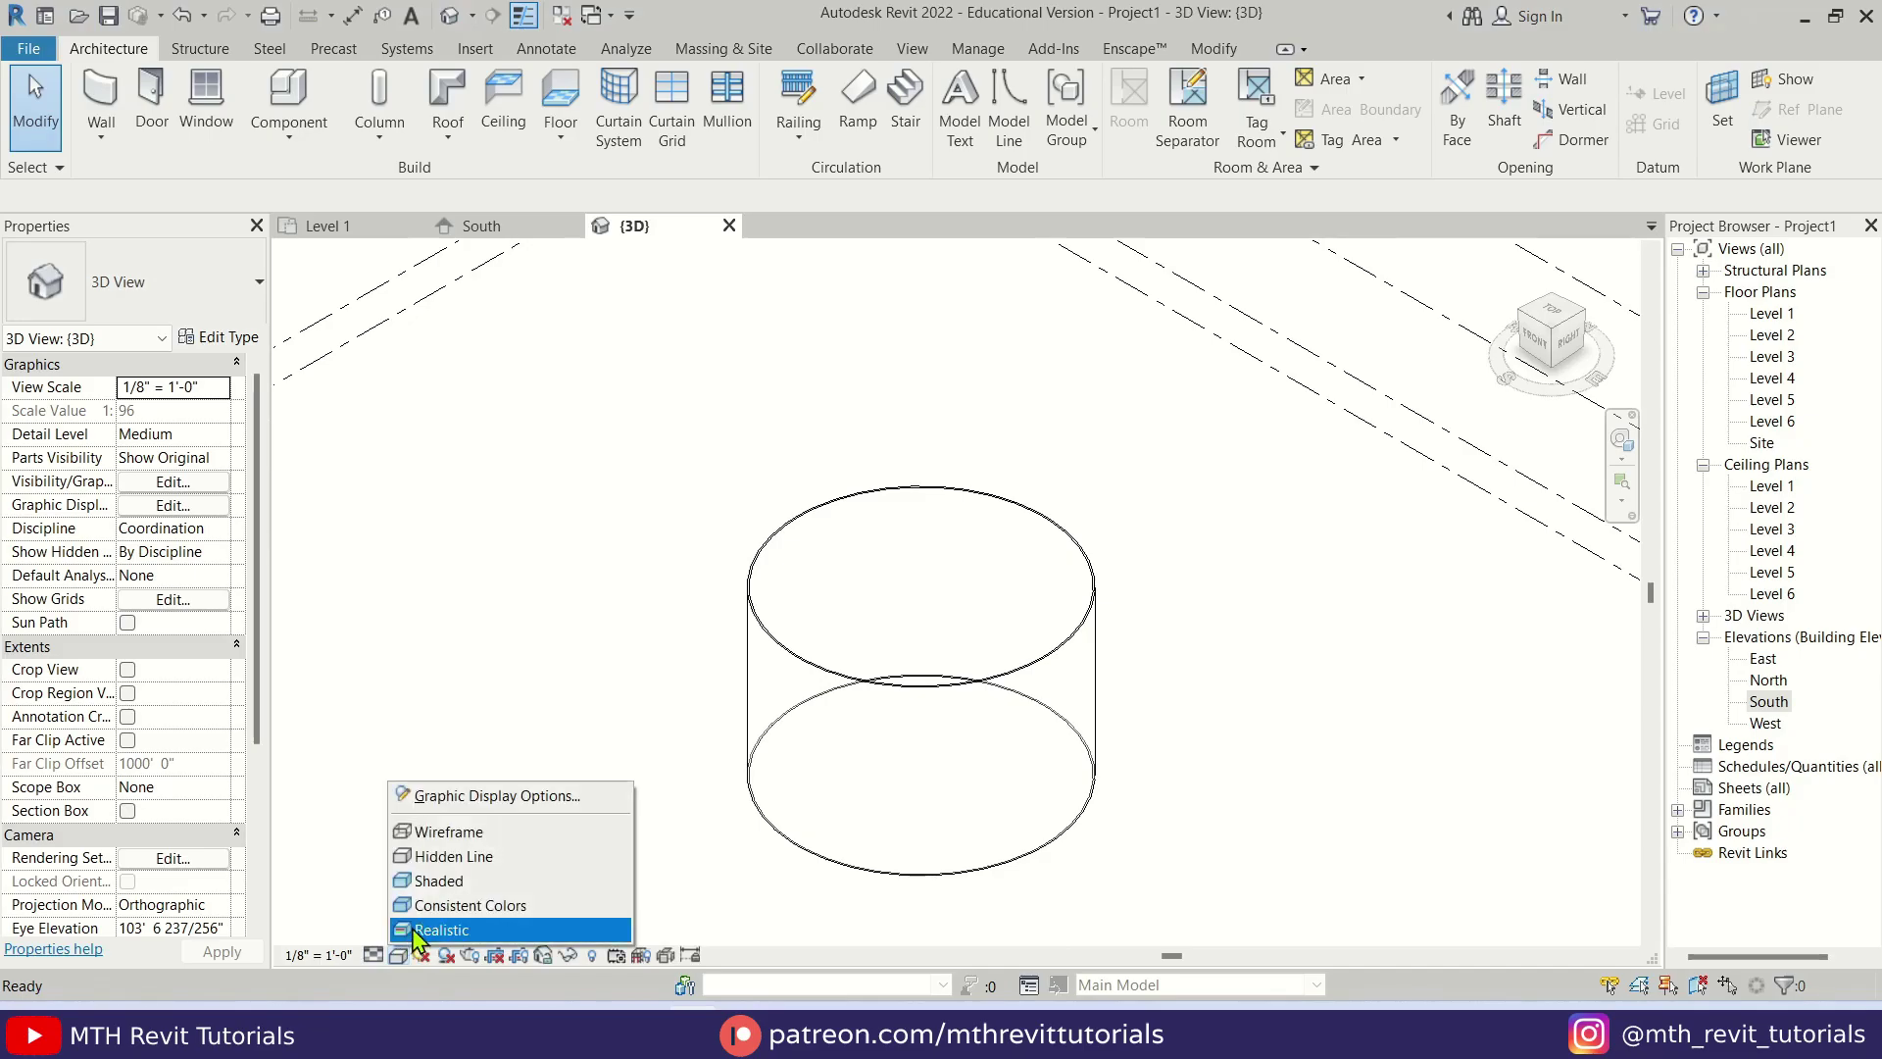
click(424, 885)
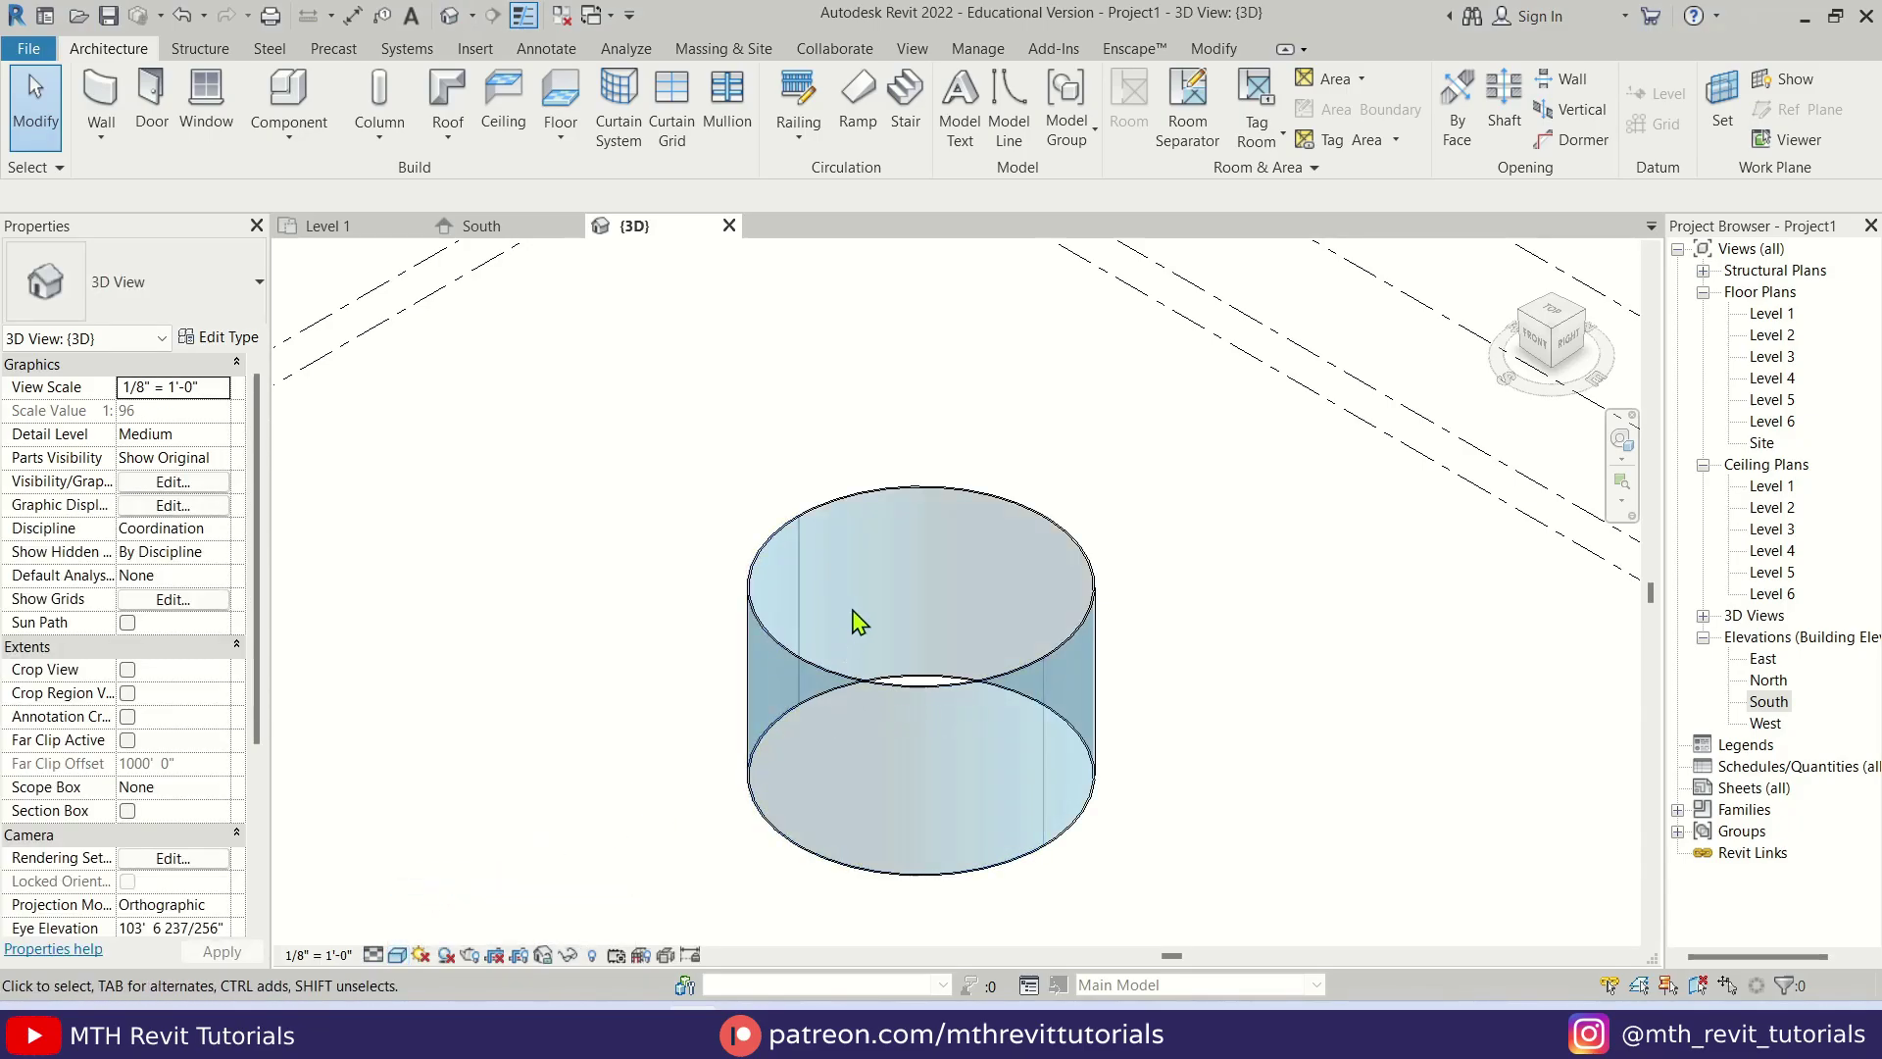
- Select both halves of the circular wall and constrain their base to Level 2 and top up to Level 6
scroll(826, 544, down, 3)
shift+middle_drag(865, 761, 1188, 648)
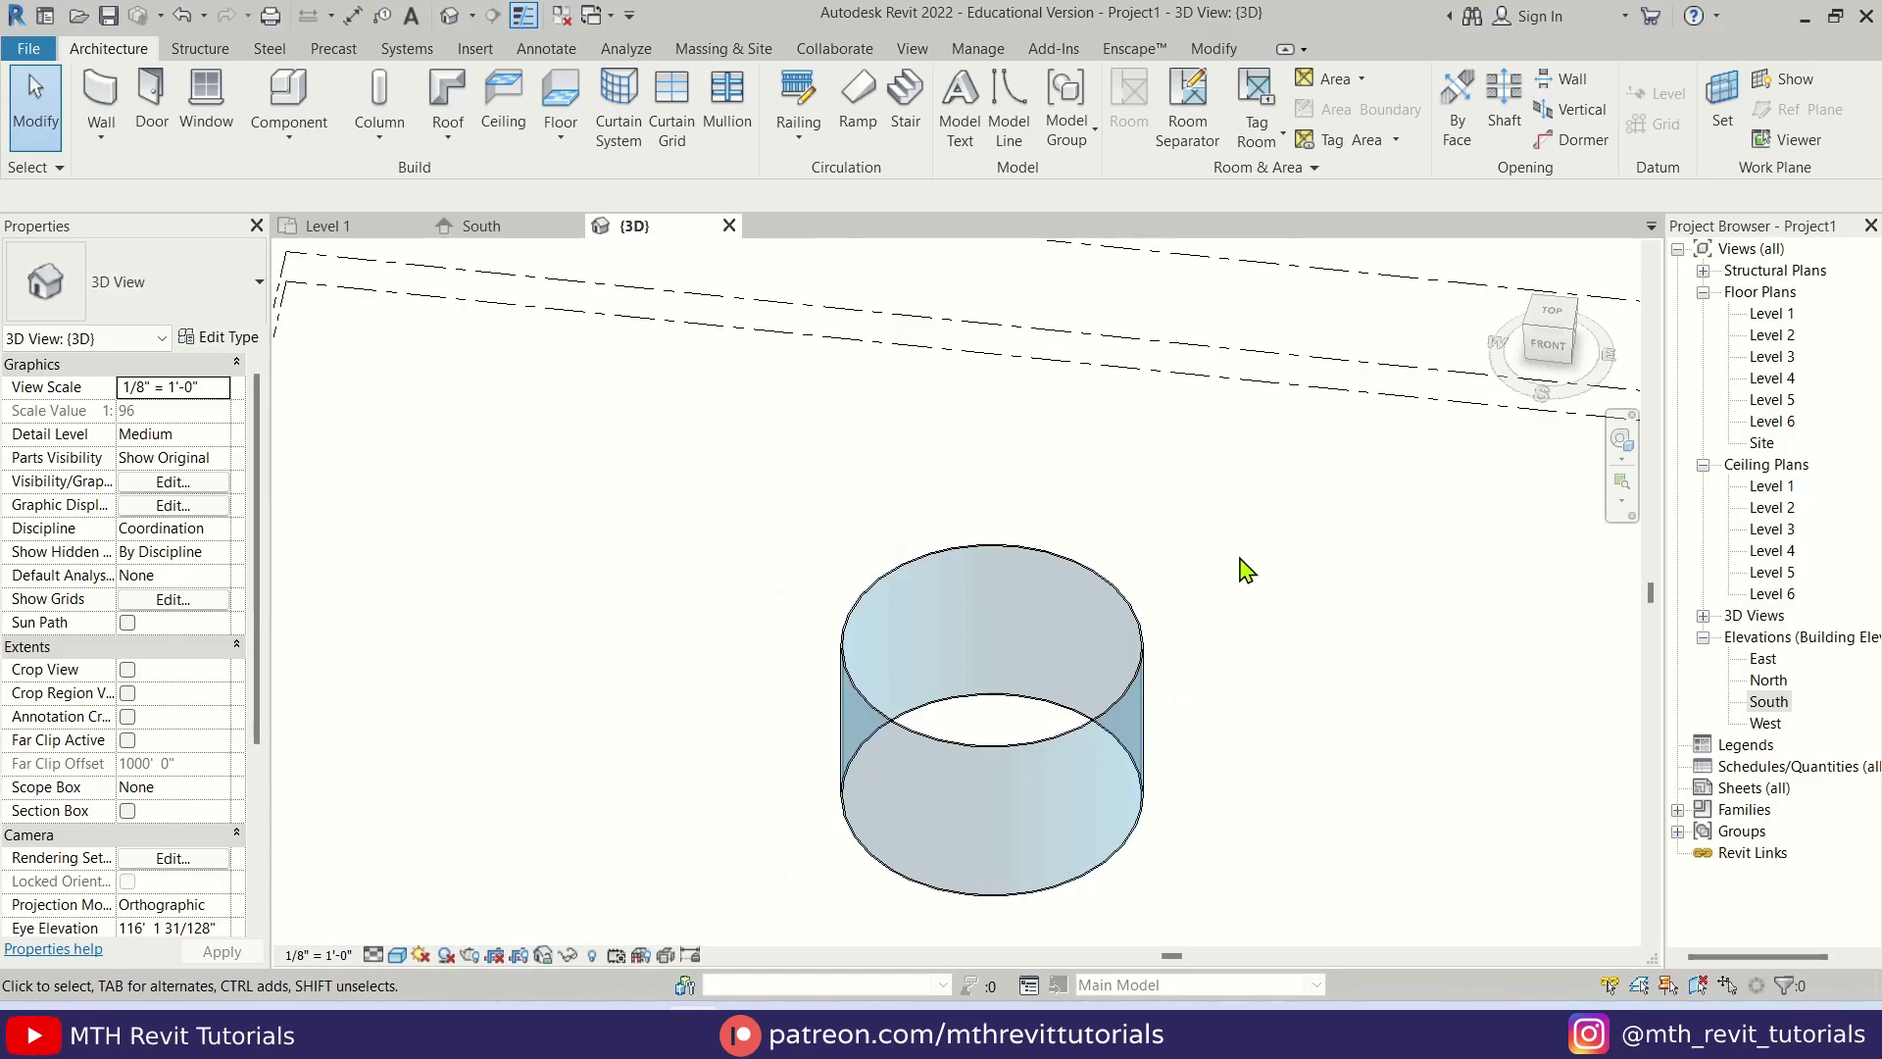
drag(1240, 557, 904, 767)
drag(818, 814, 872, 818)
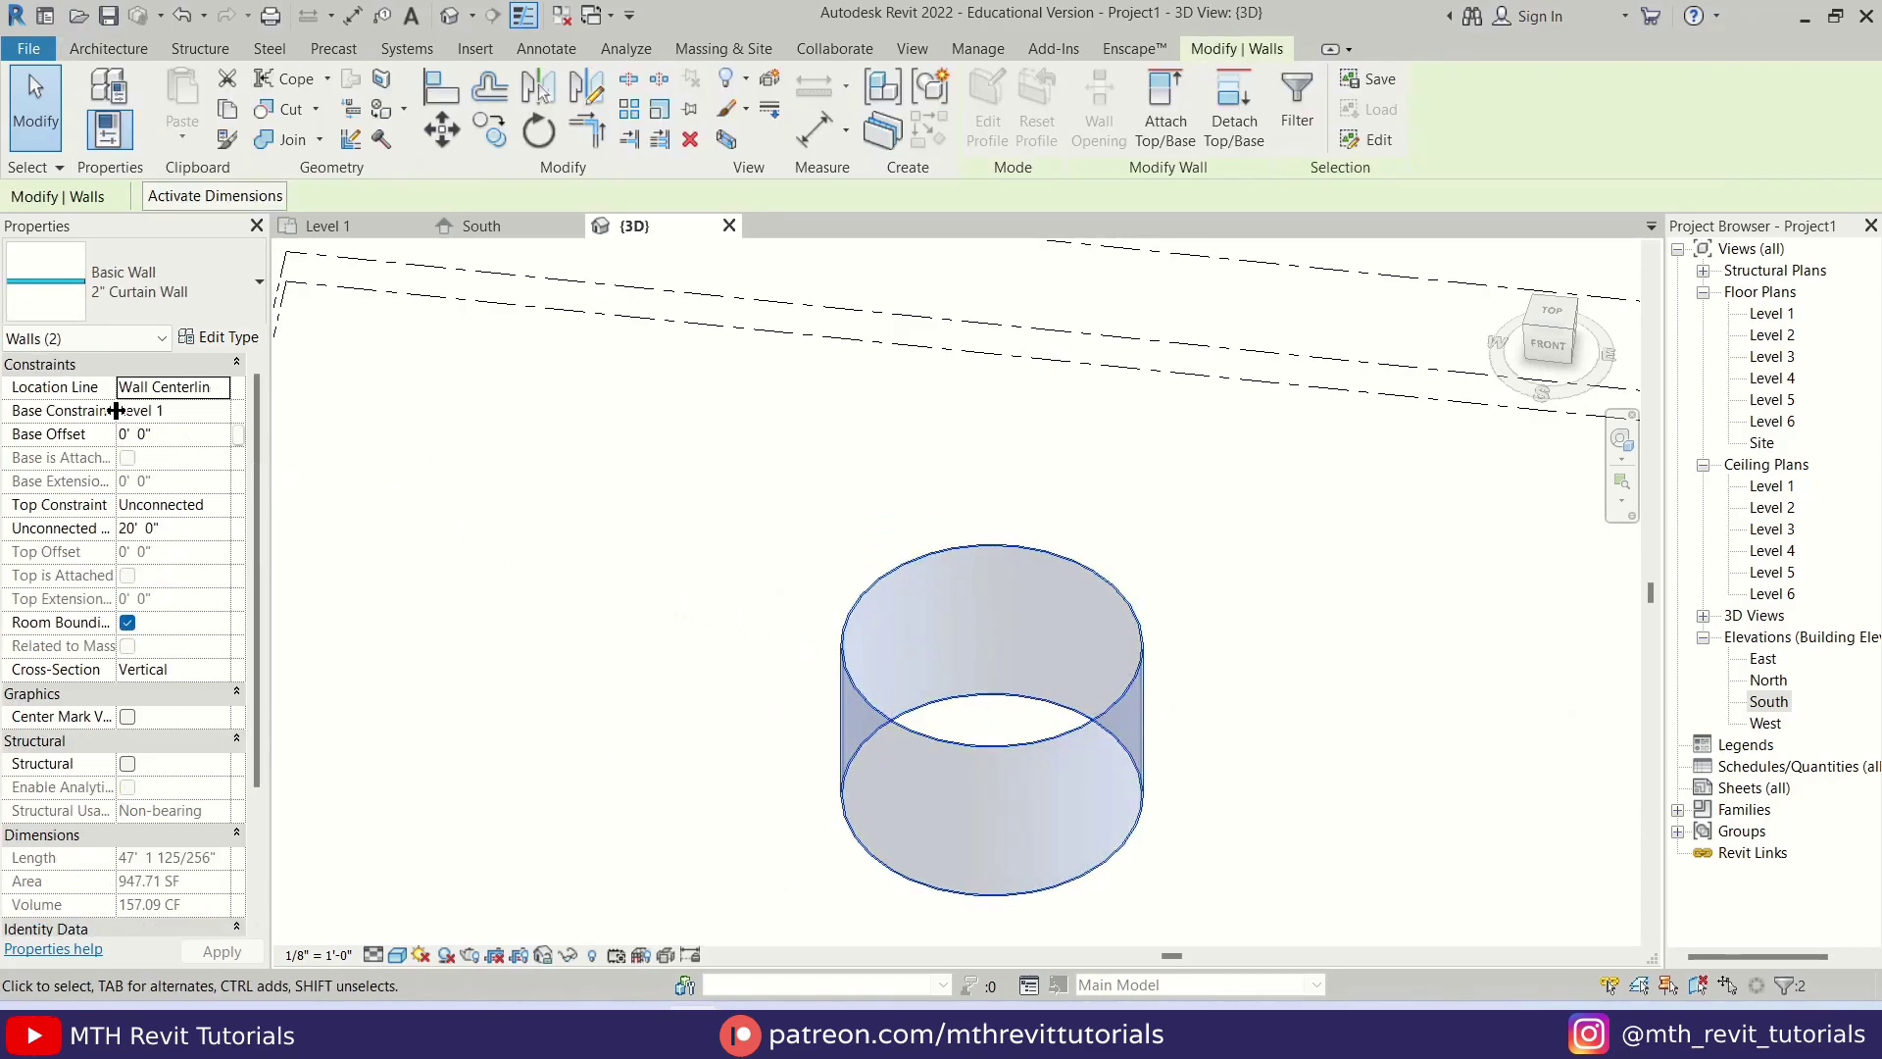
click(222, 411)
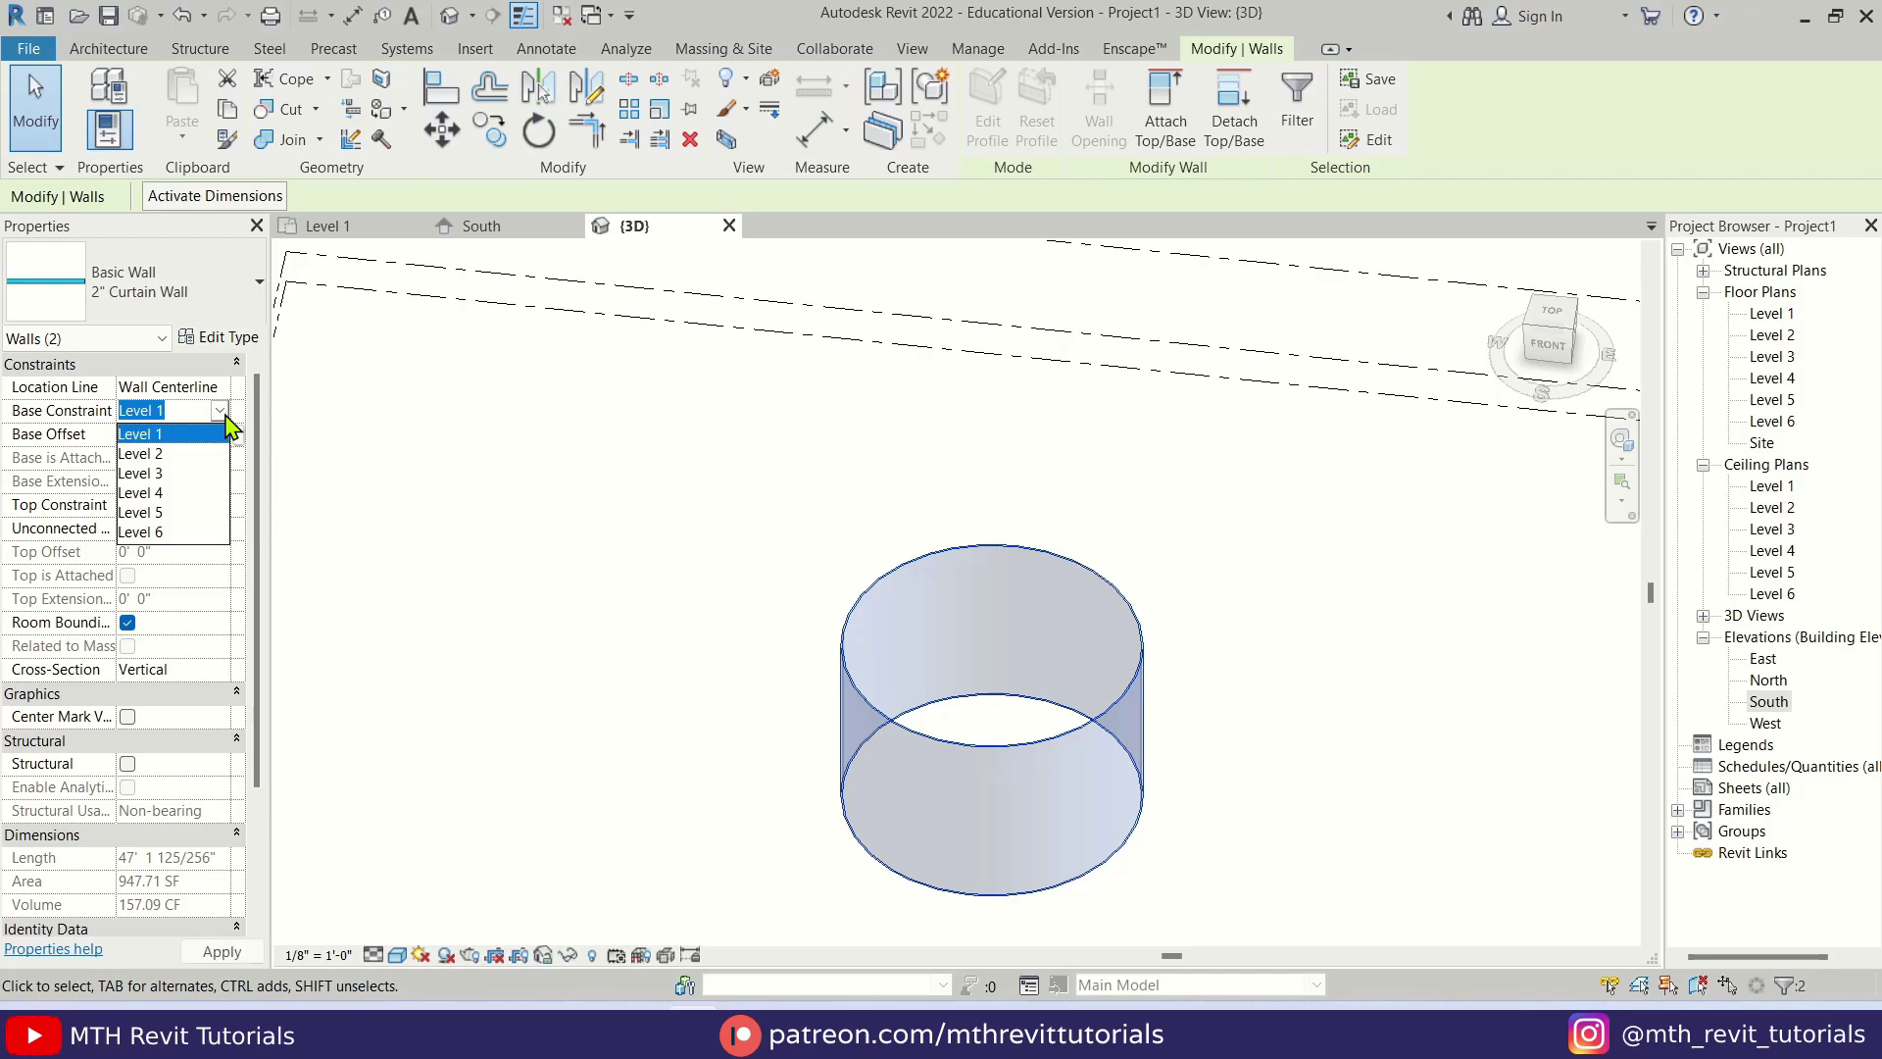
click(196, 454)
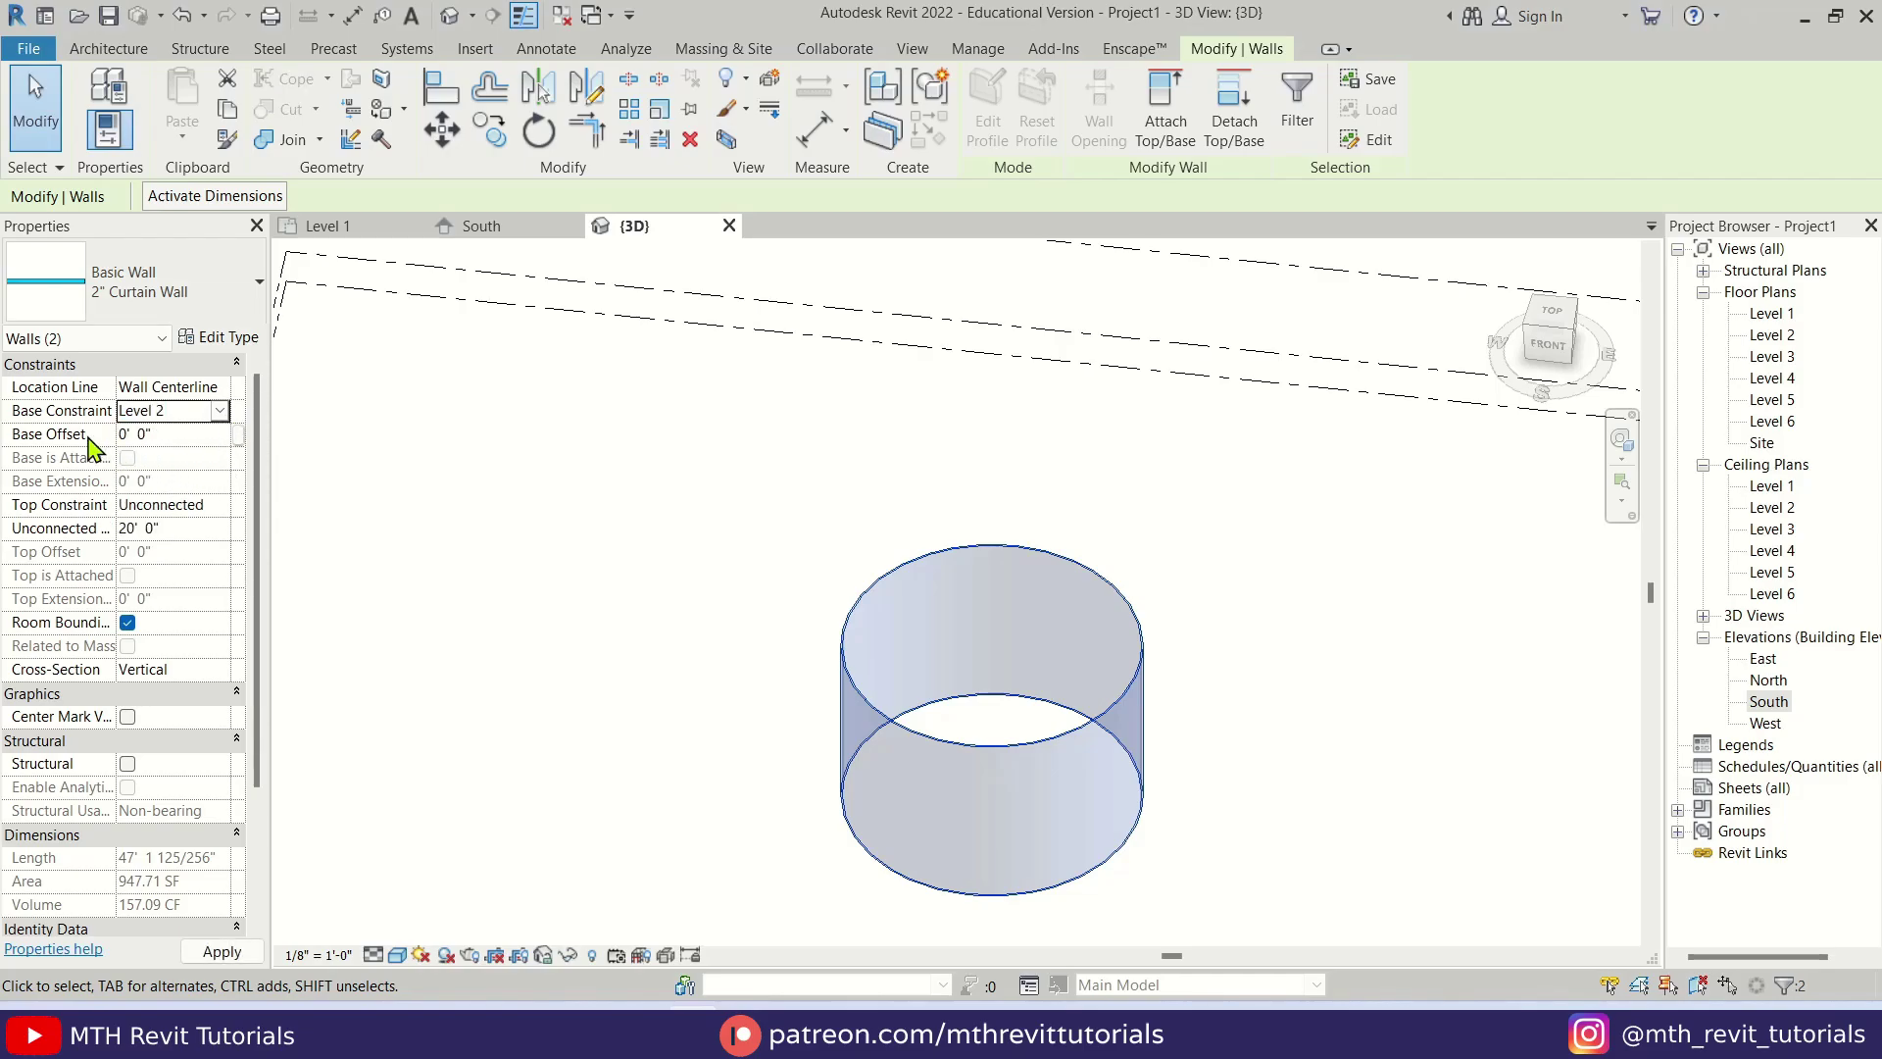
click(219, 505)
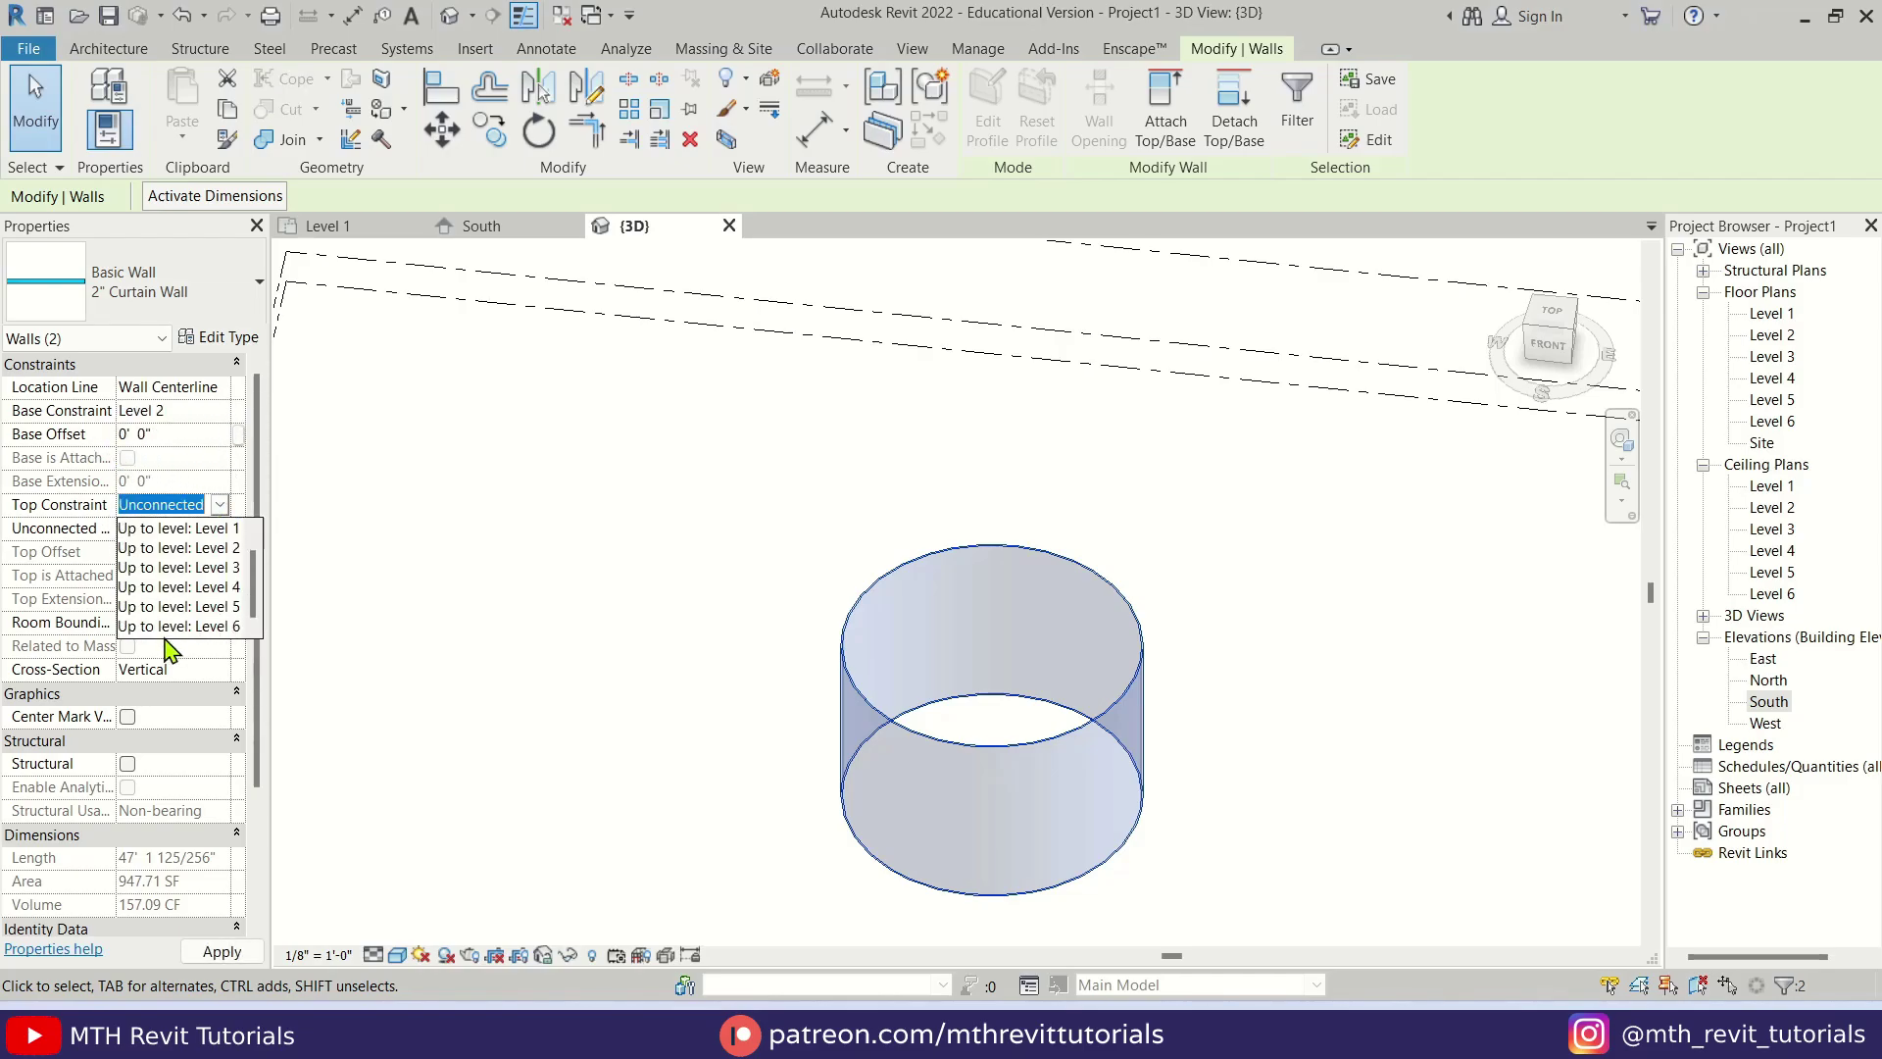
click(211, 626)
click(674, 768)
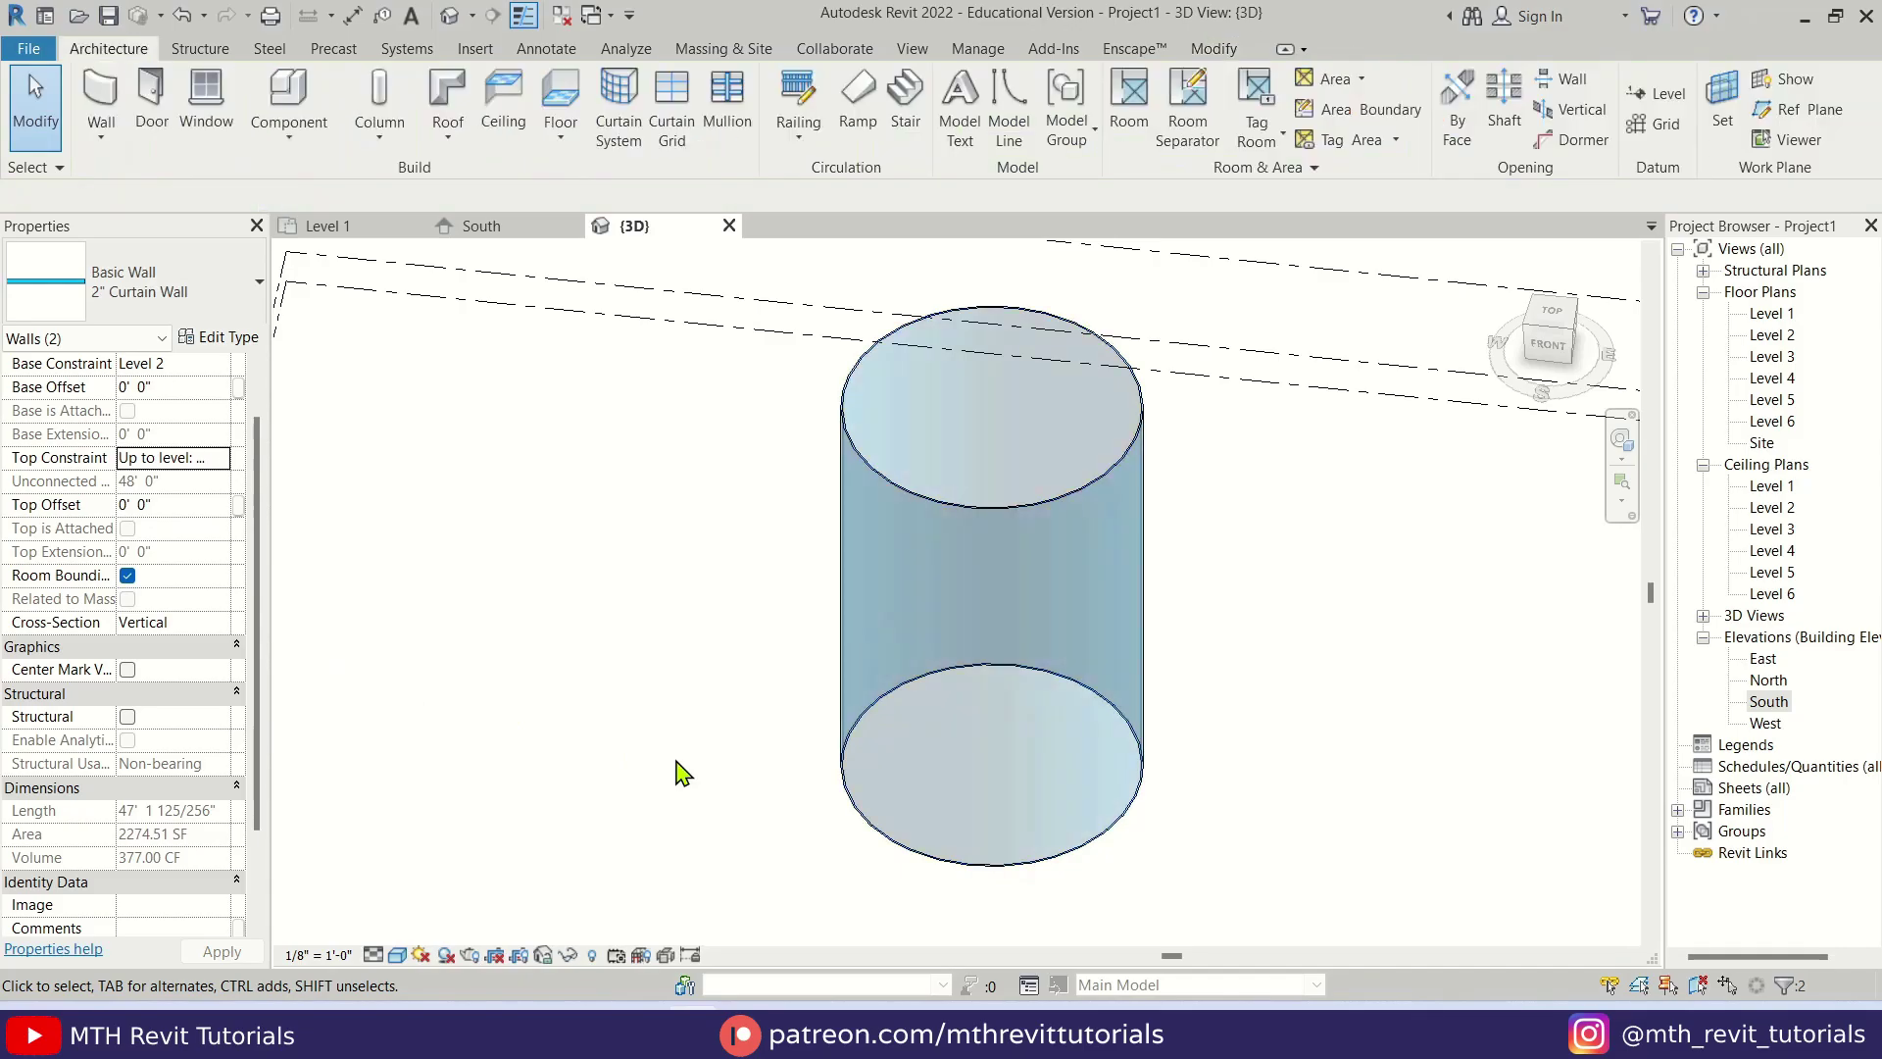
- Open the Level 2 floor plan
scroll(956, 735, down, 2)
shift+middle_drag(1292, 743, 1197, 621)
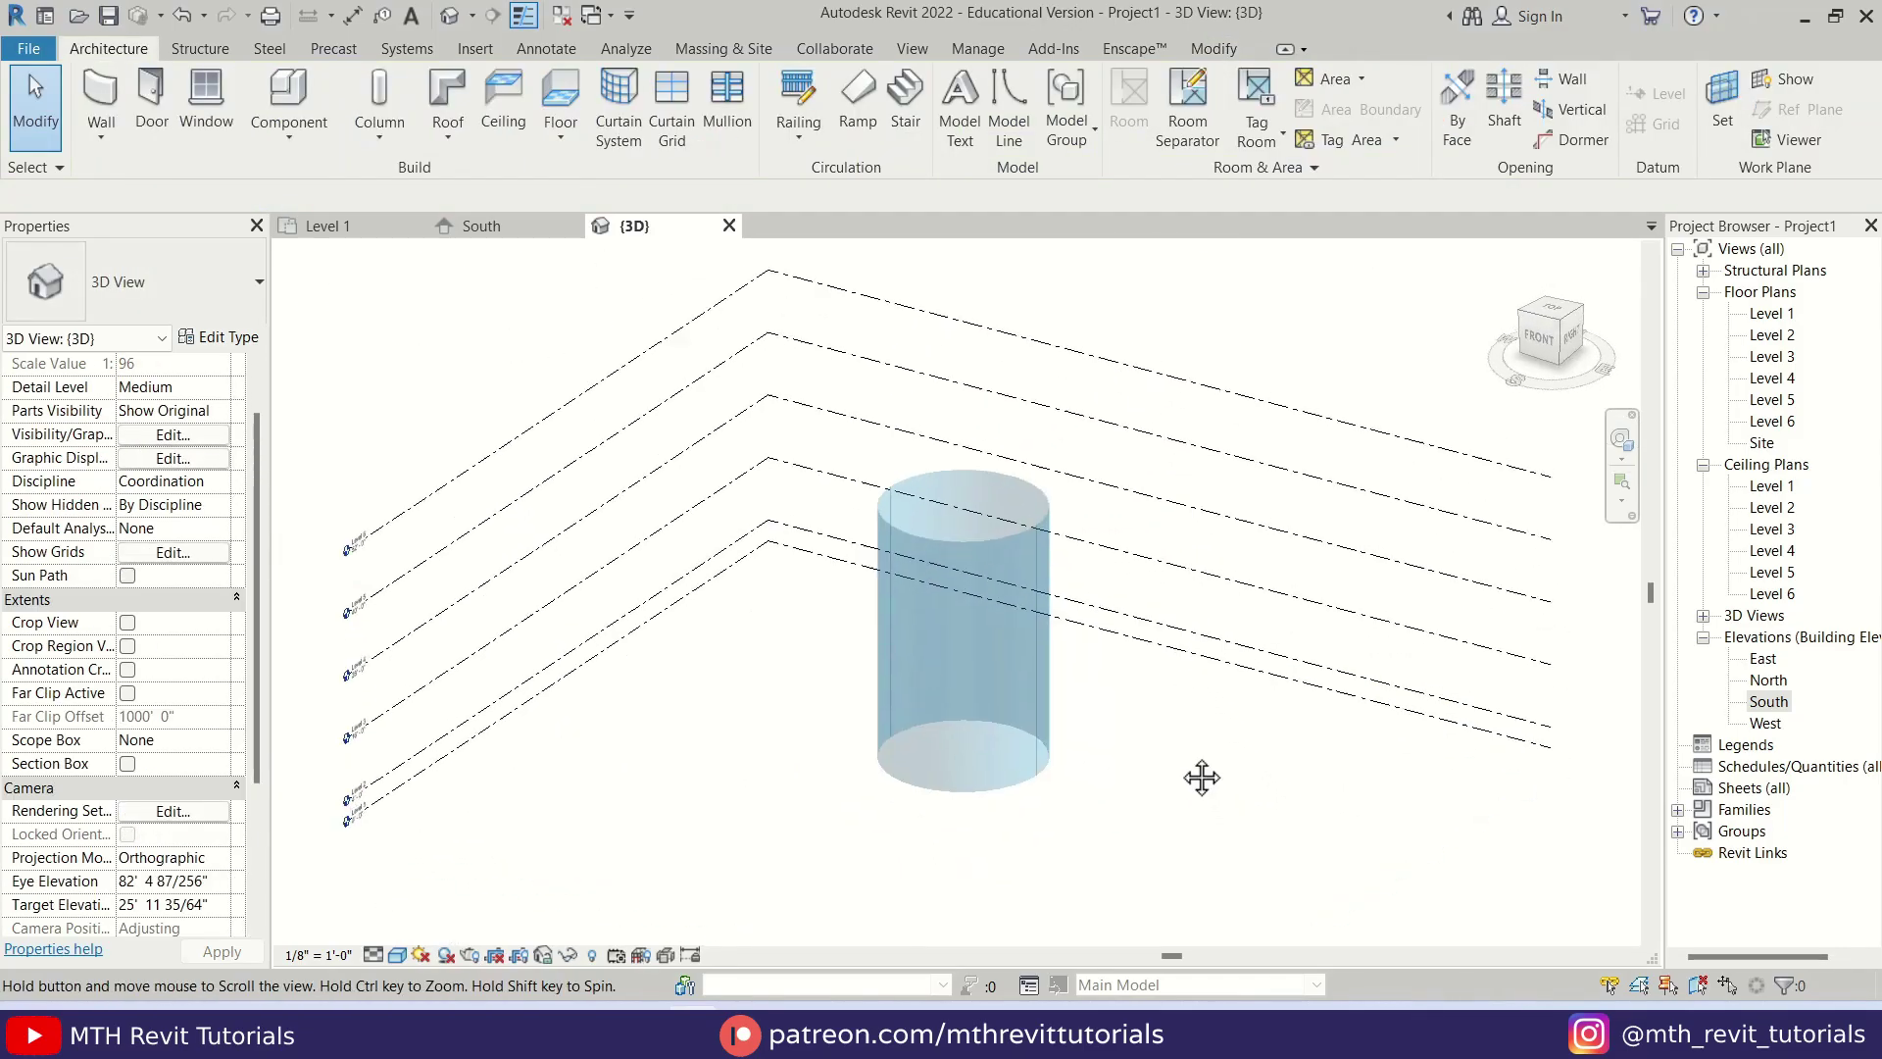
scroll(903, 763, up, 2)
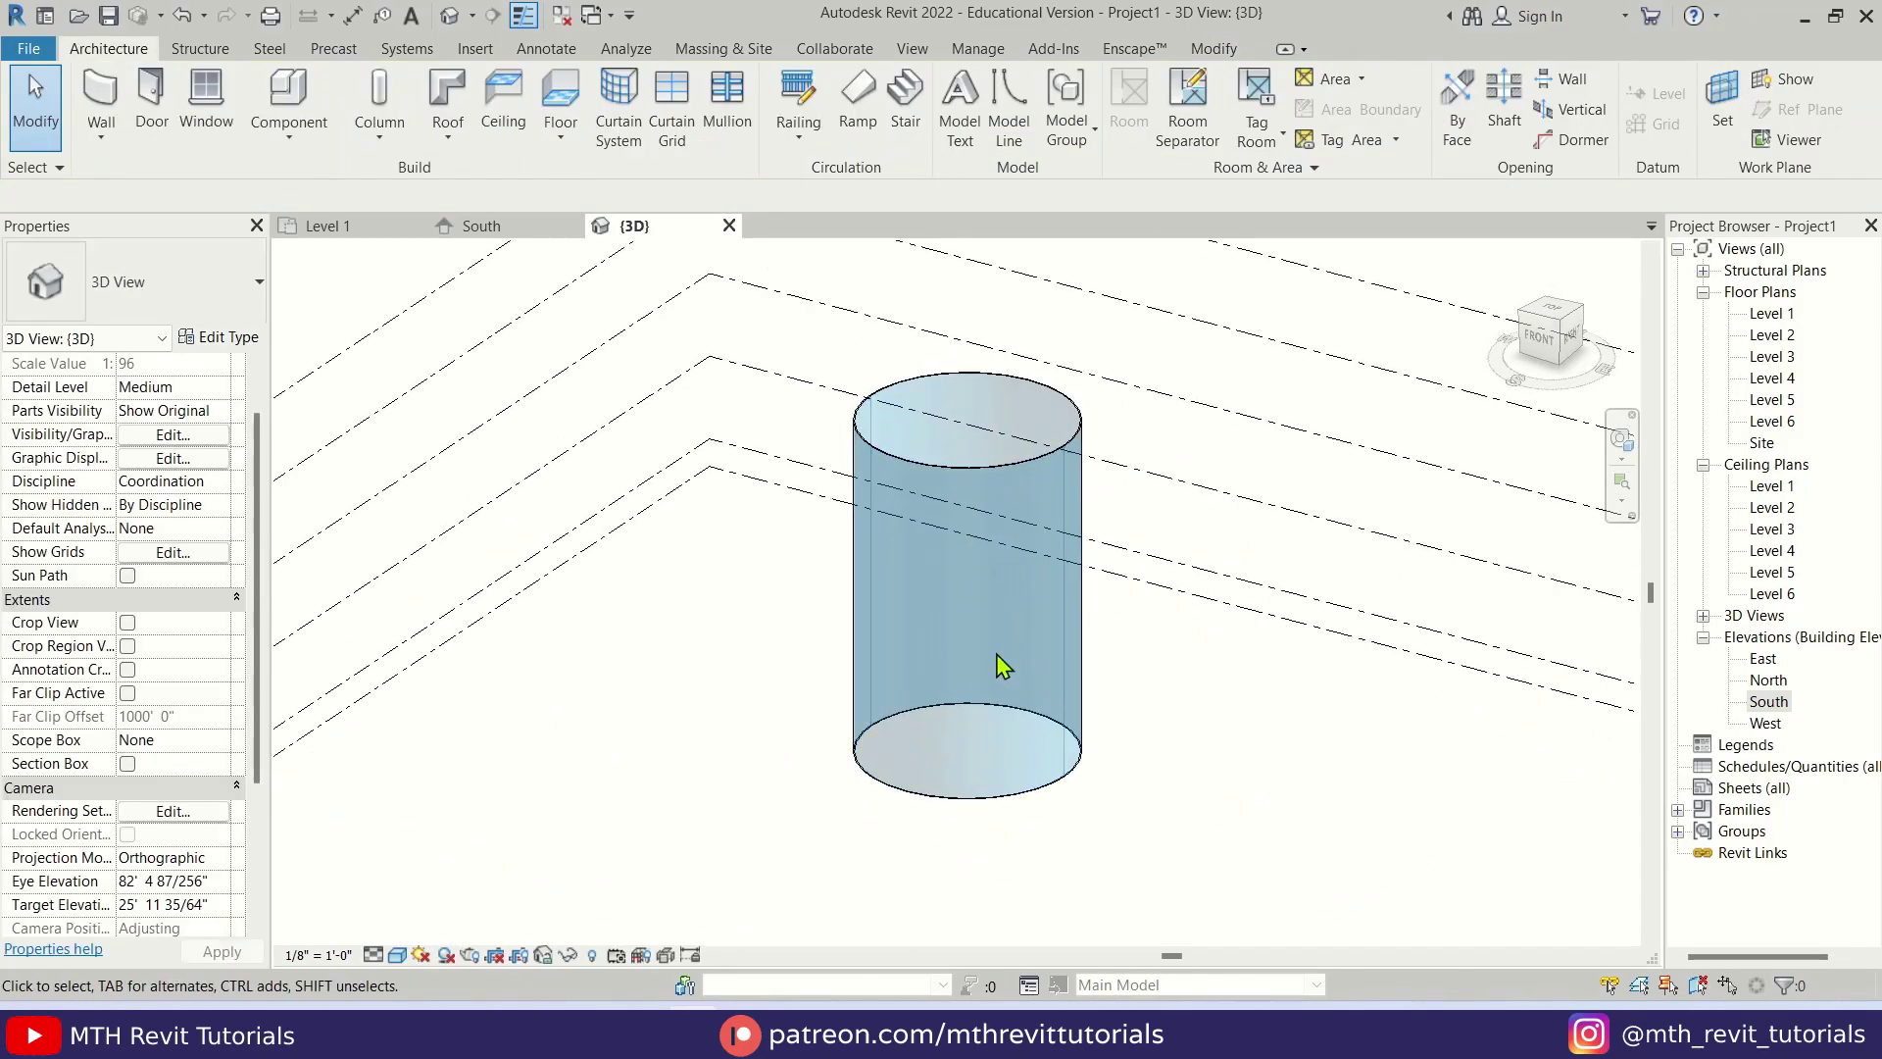
double_click(1772, 334)
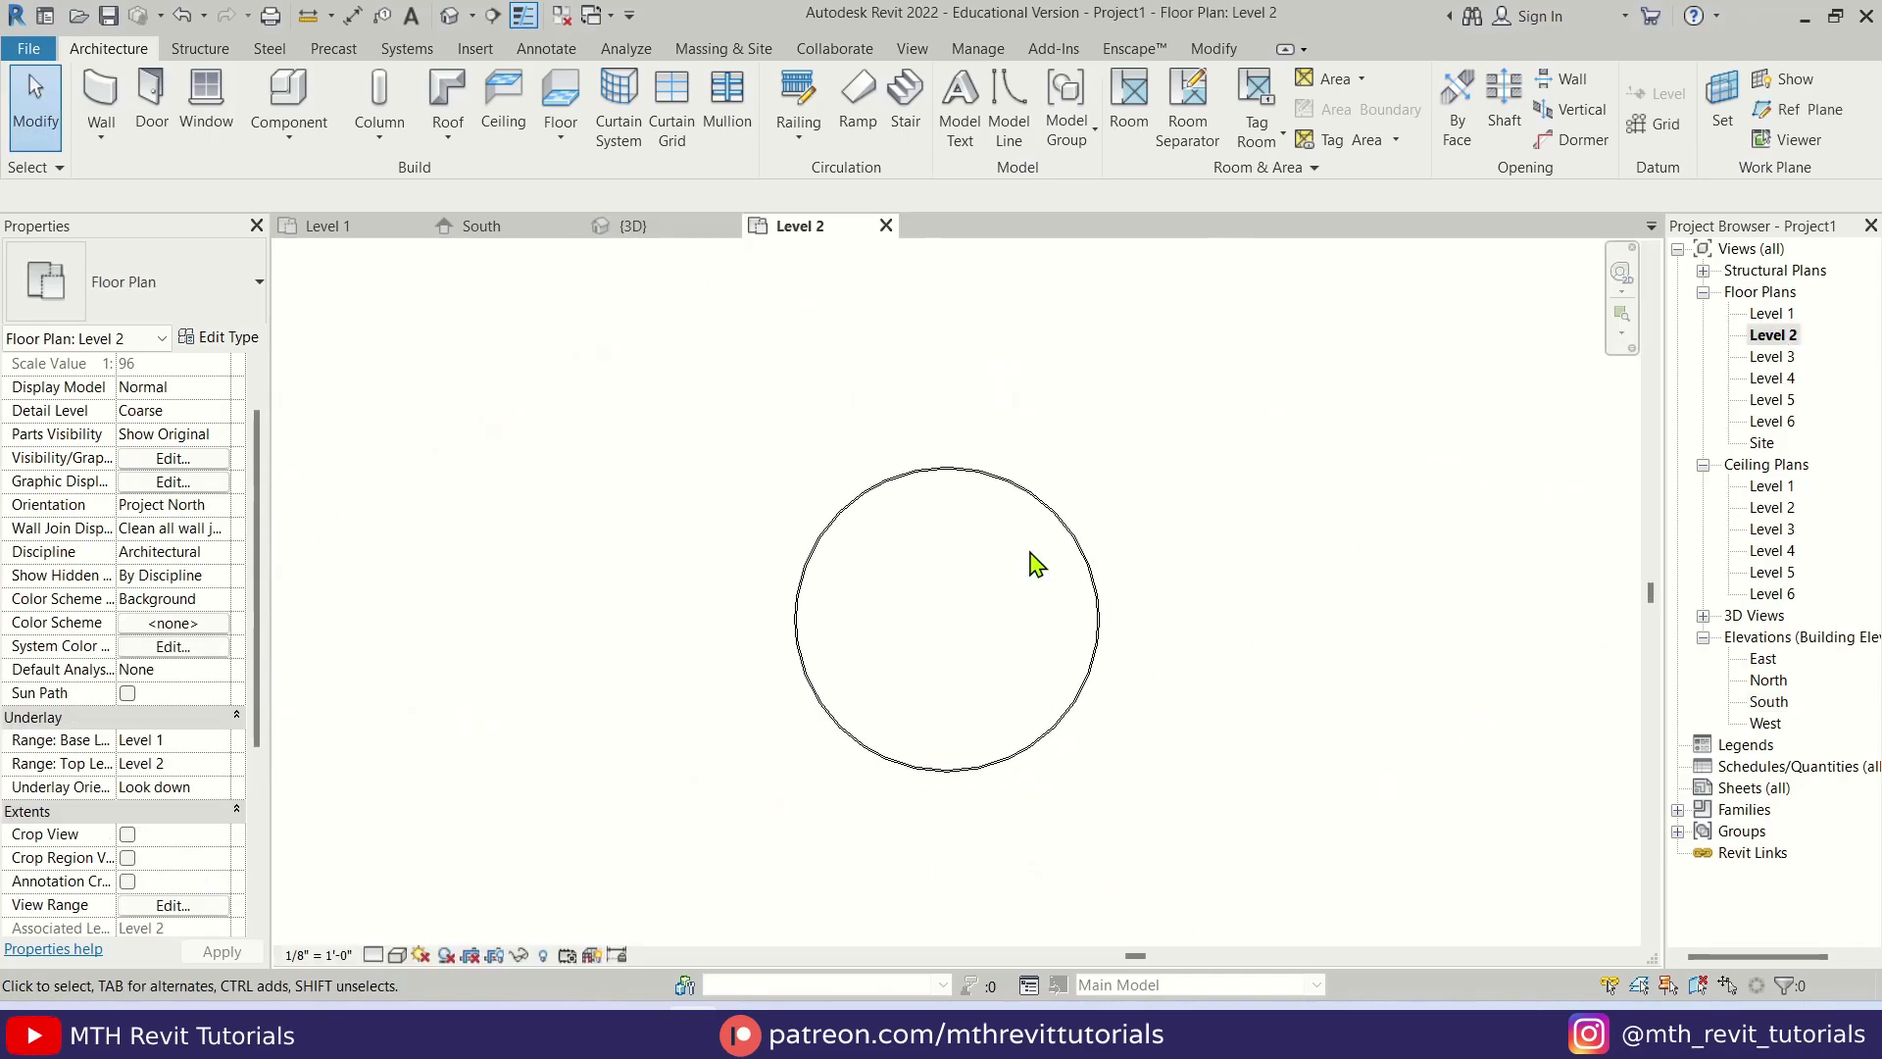
- Create a Generic - 12" floor on Level 2, picking the inner edges of both halves of the circular wall as its boundary
click(561, 98)
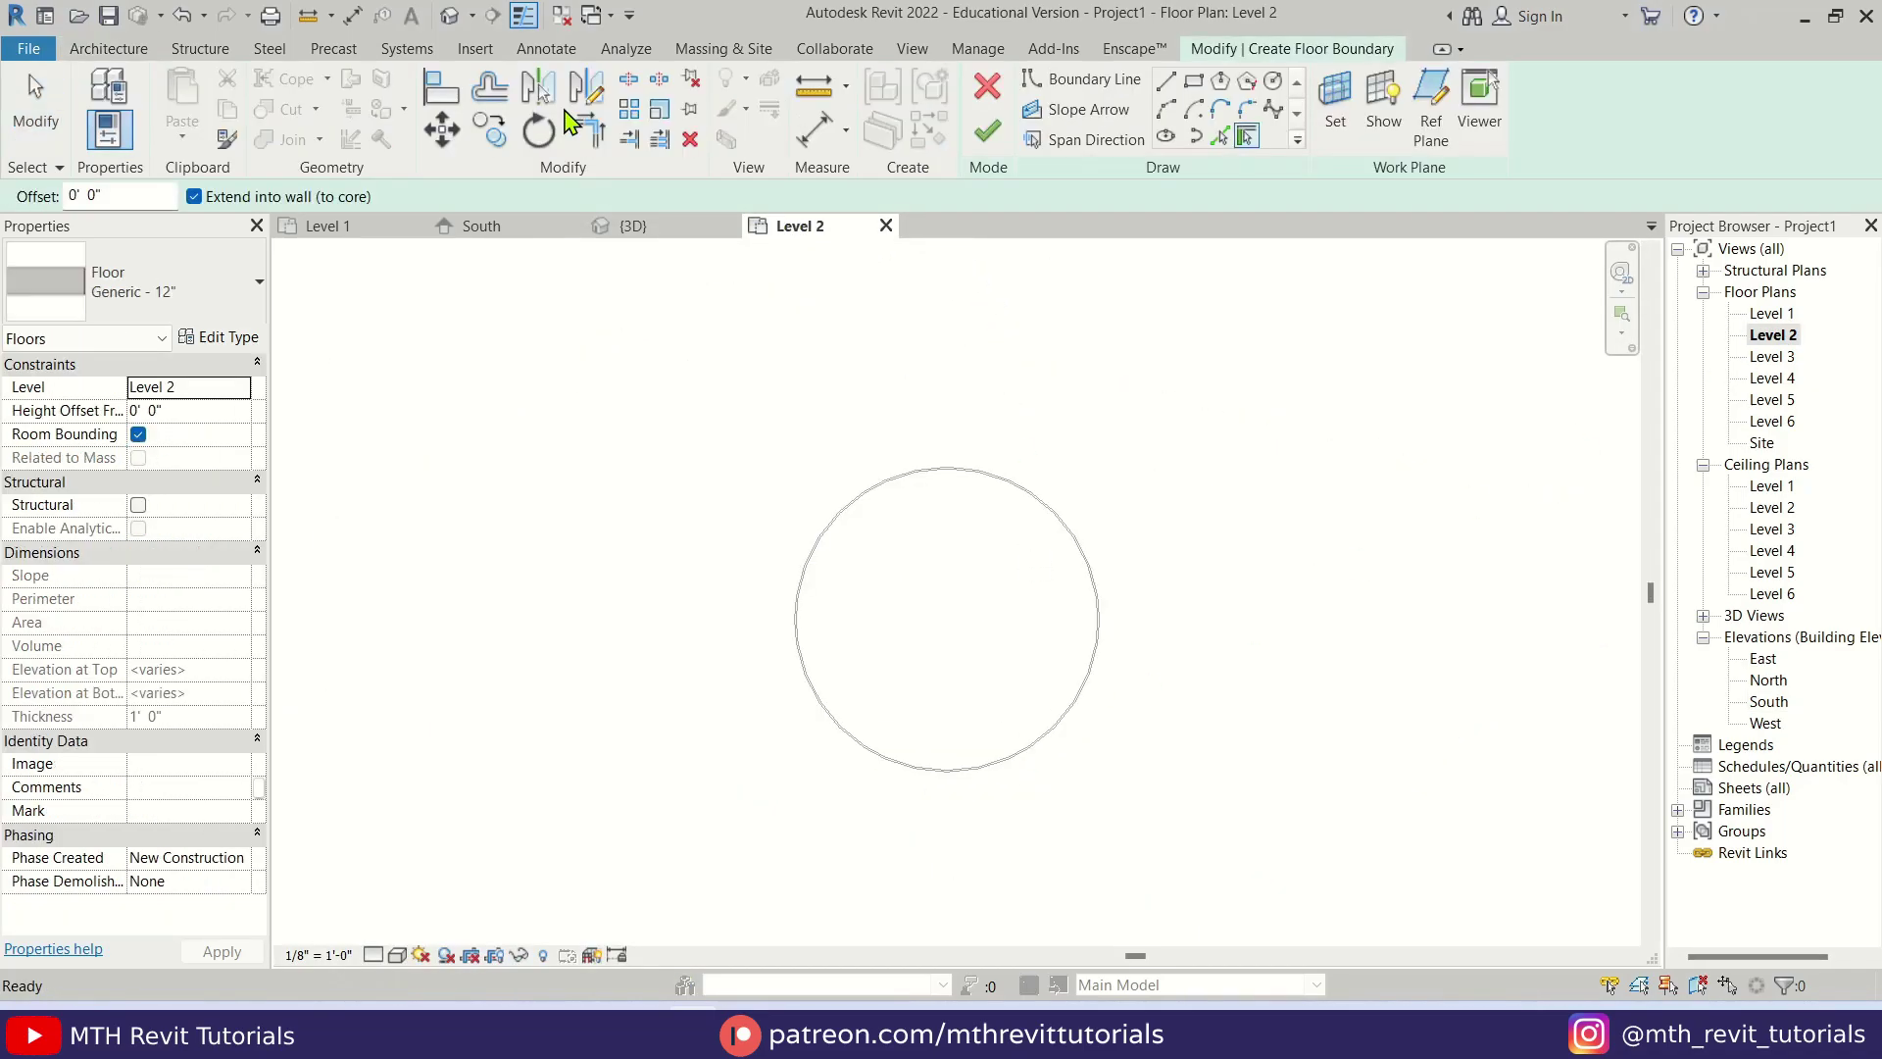
click(1225, 144)
scroll(892, 490, up, 5)
click(962, 408)
scroll(902, 324, down, 3)
scroll(1197, 760, up, 5)
click(1167, 726)
scroll(1323, 768, down, 5)
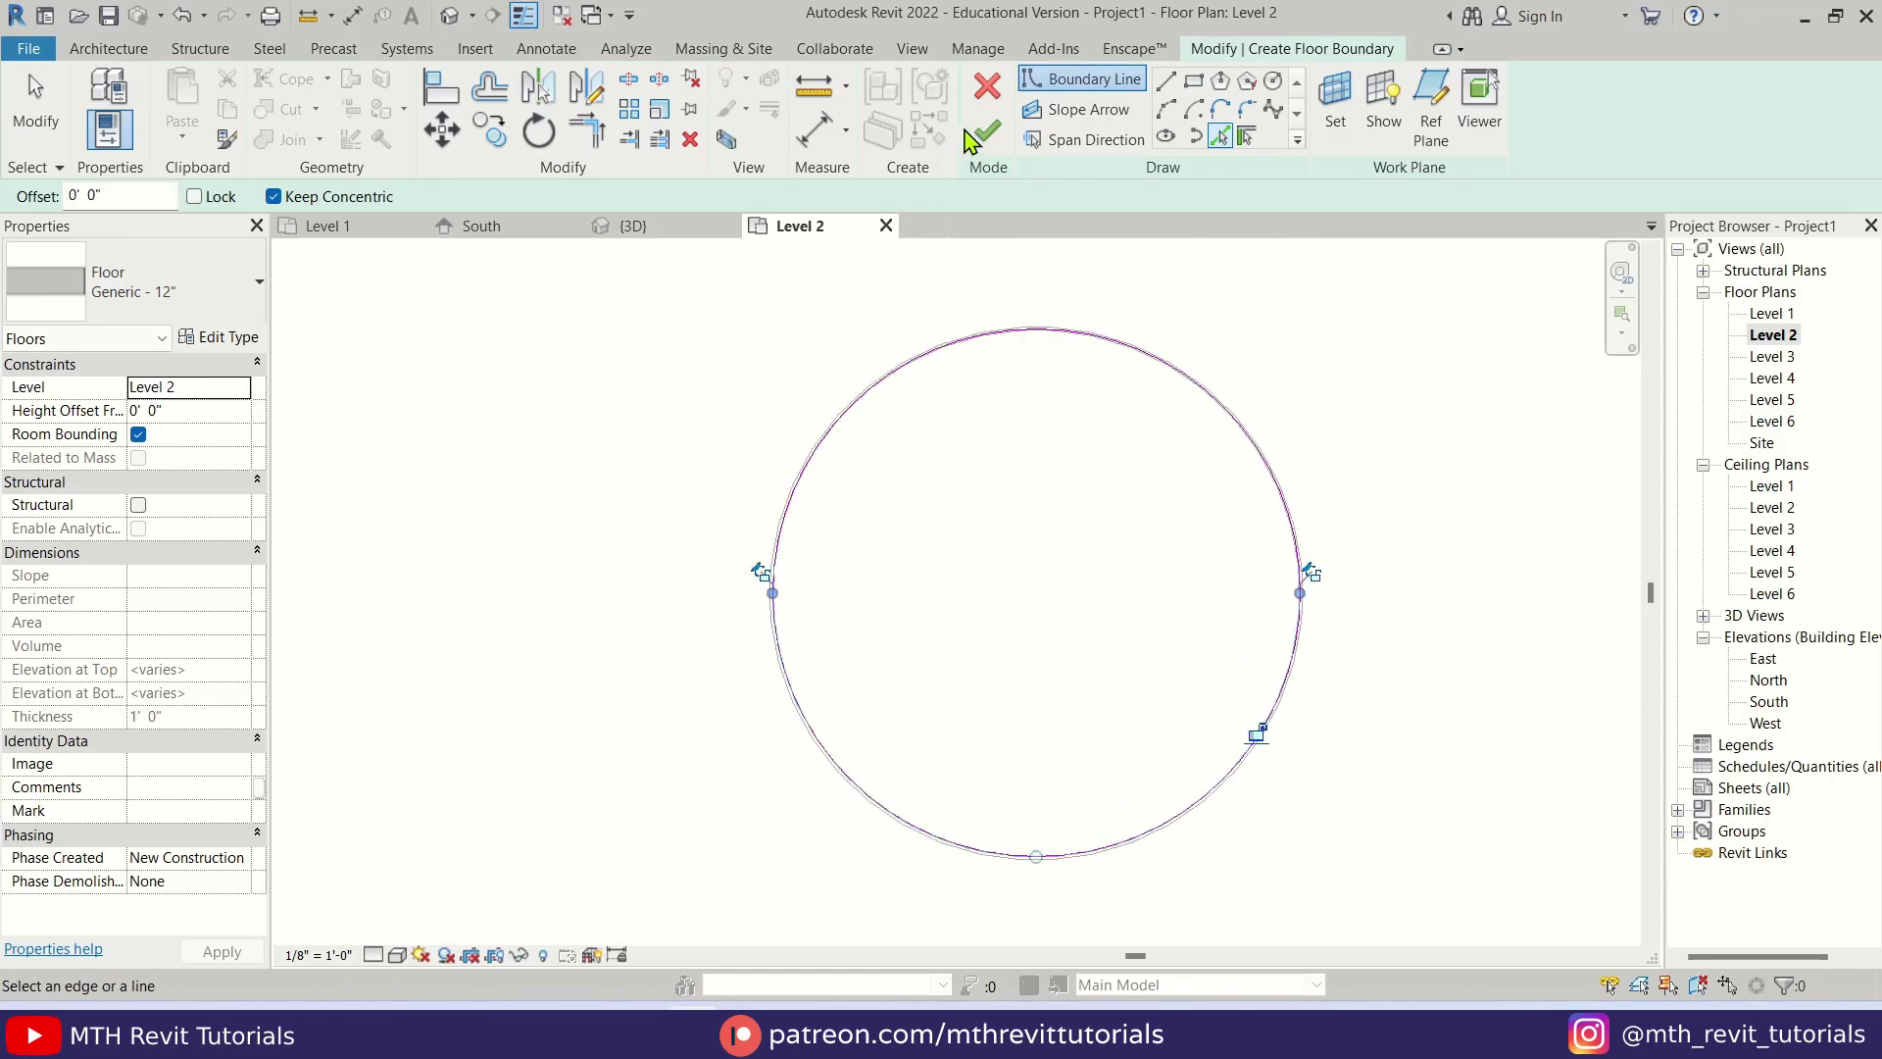
click(987, 131)
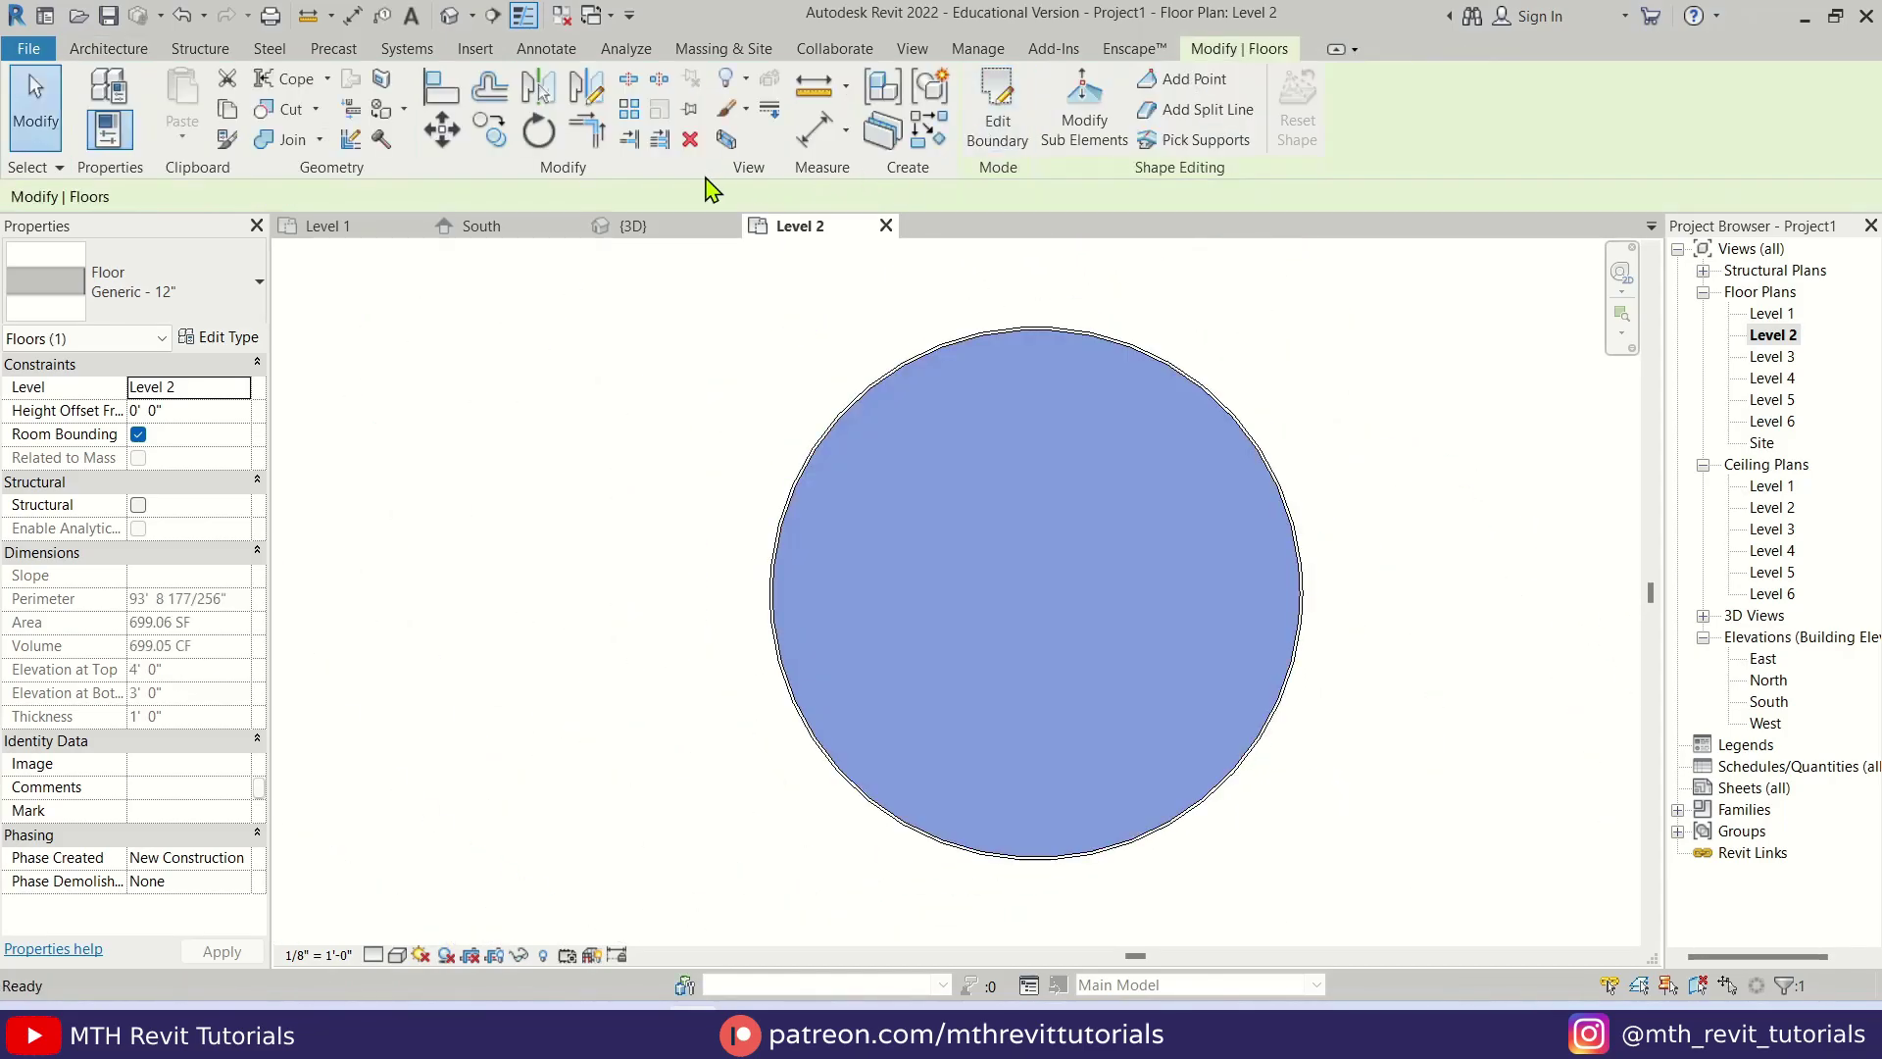
- In the 3D view, copy the circular floor and paste it aligned to Levels 3, 4 and 5
click(452, 15)
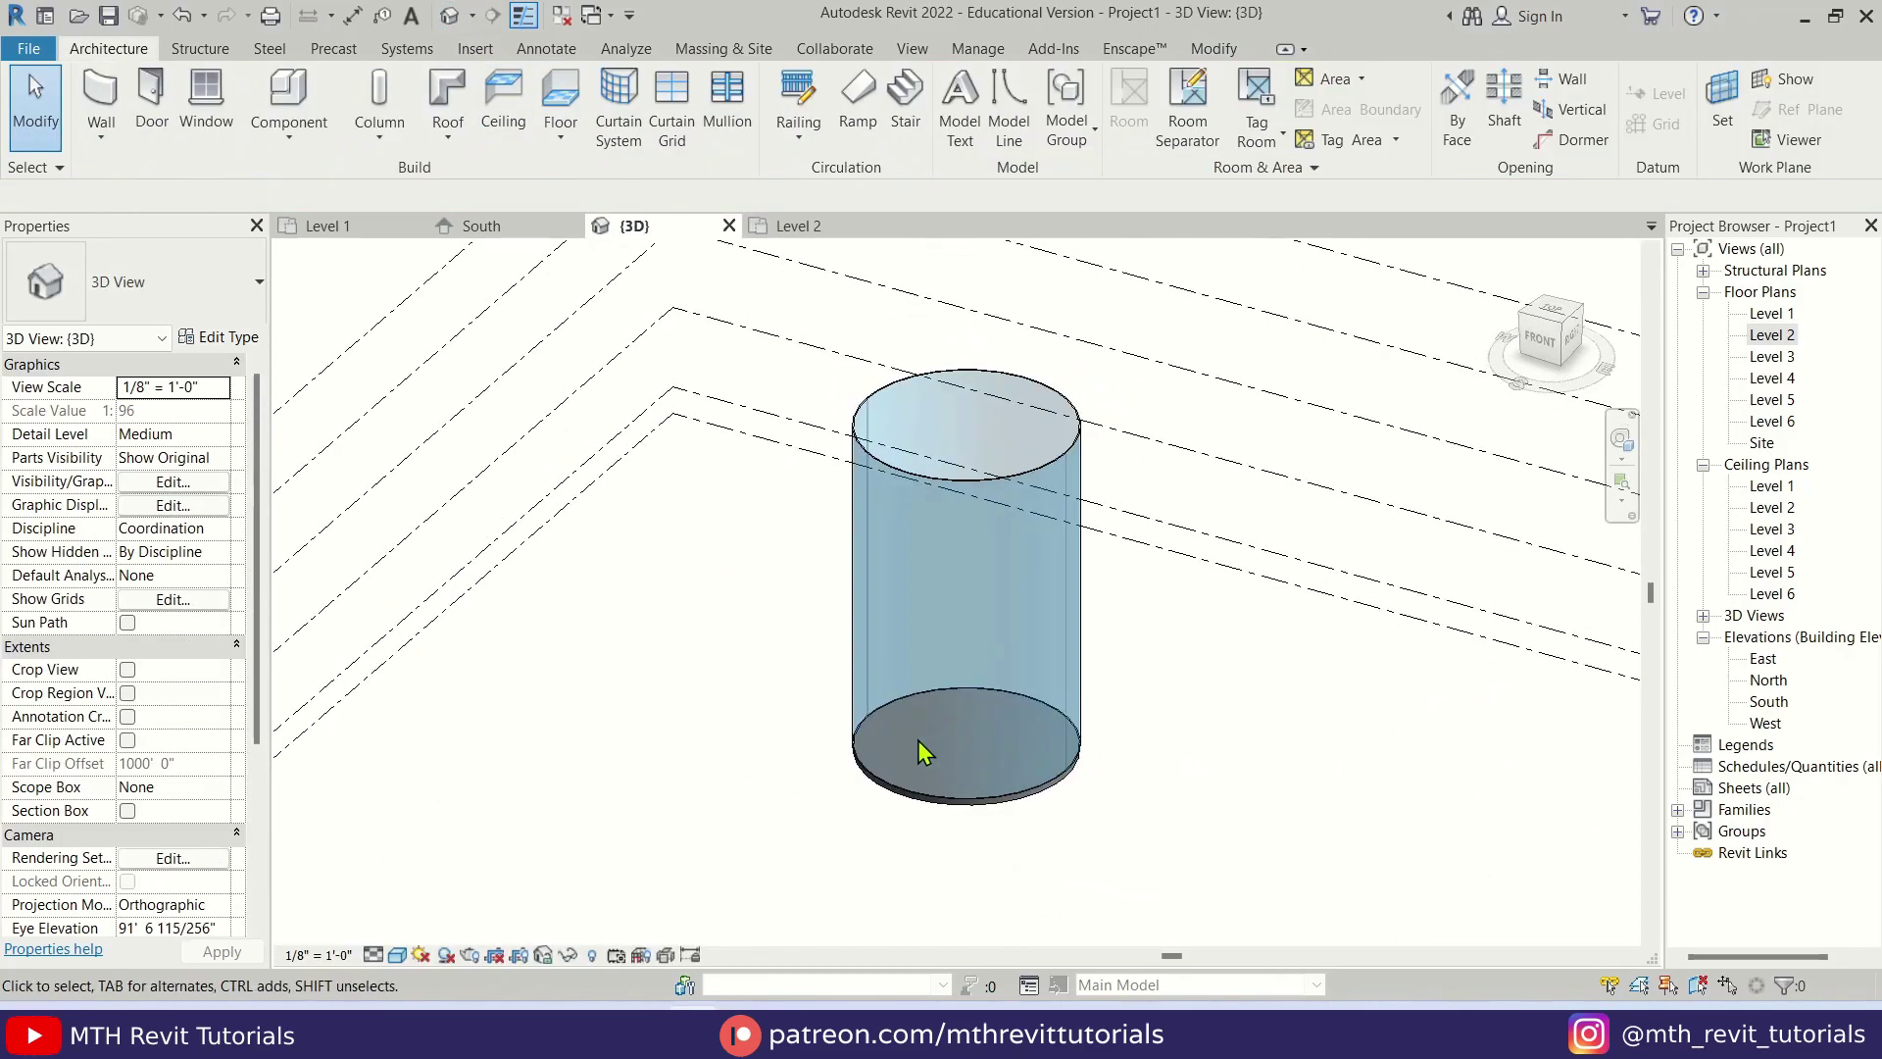
scroll(918, 745, up, 2)
click(956, 775)
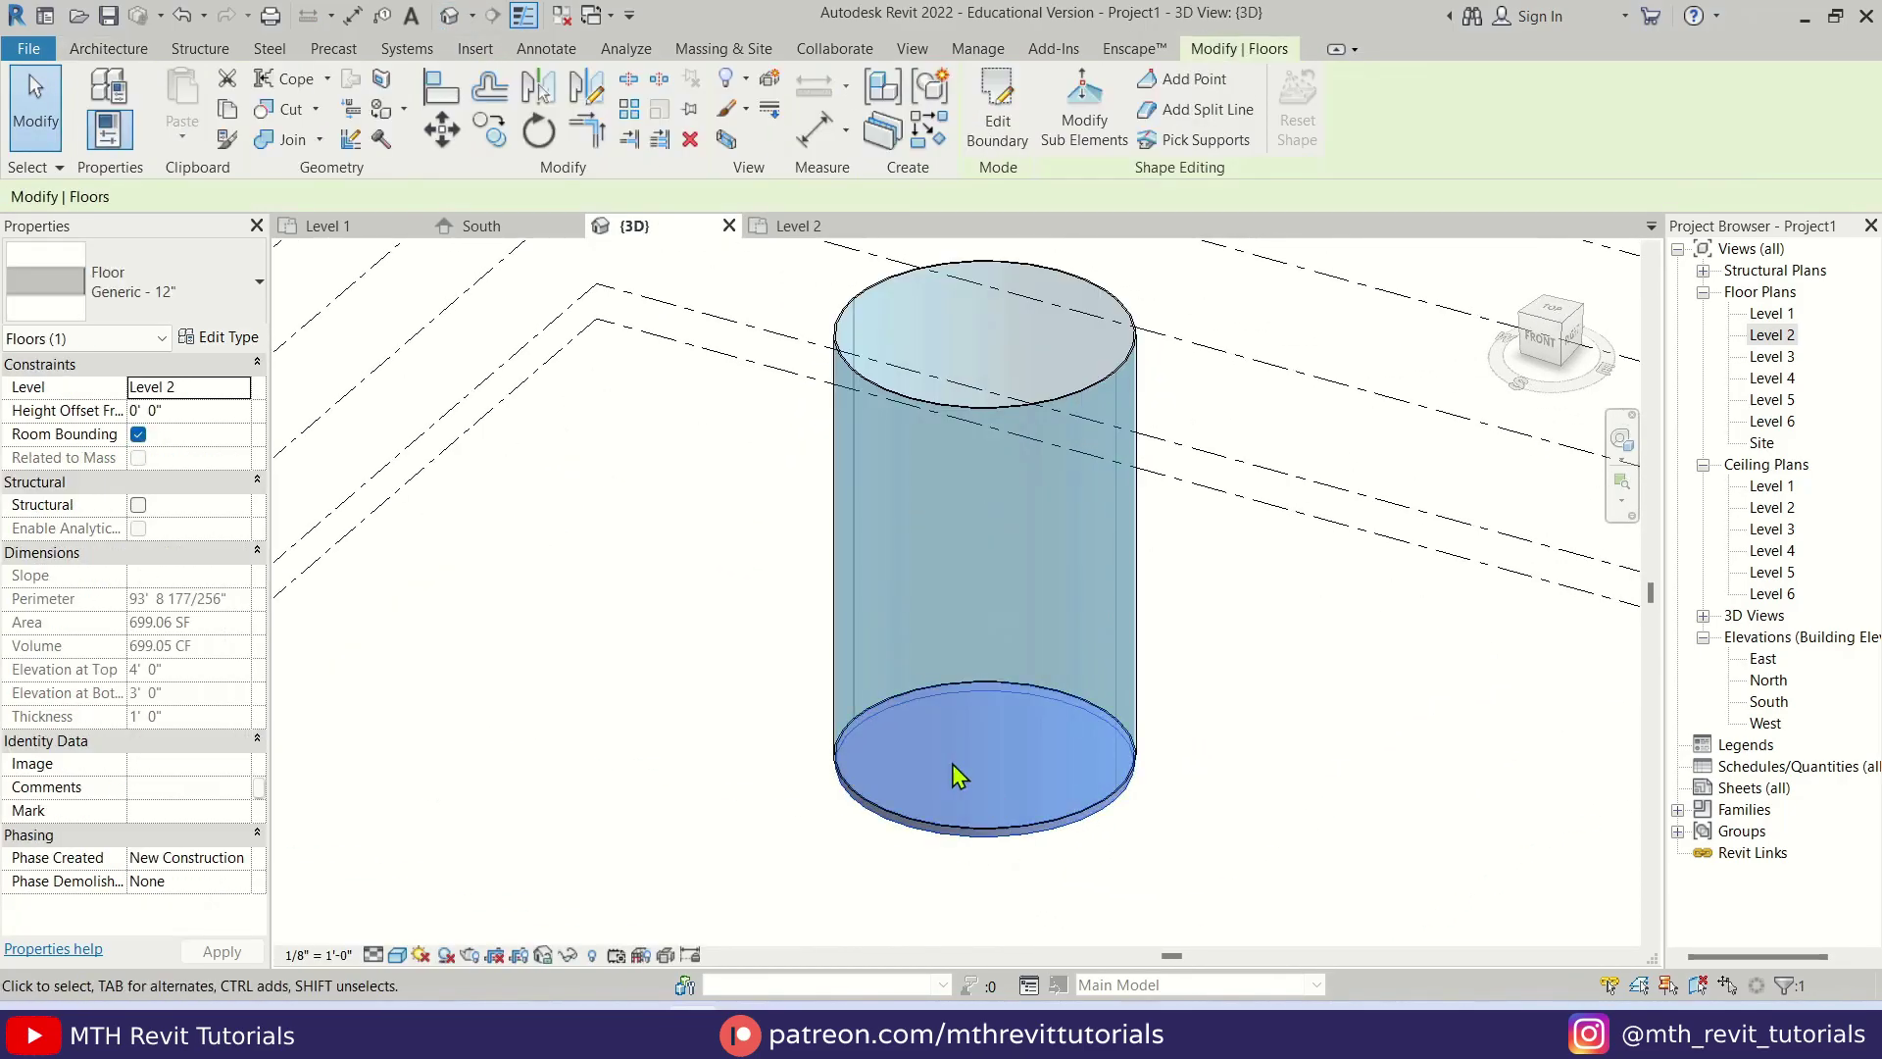
click(237, 122)
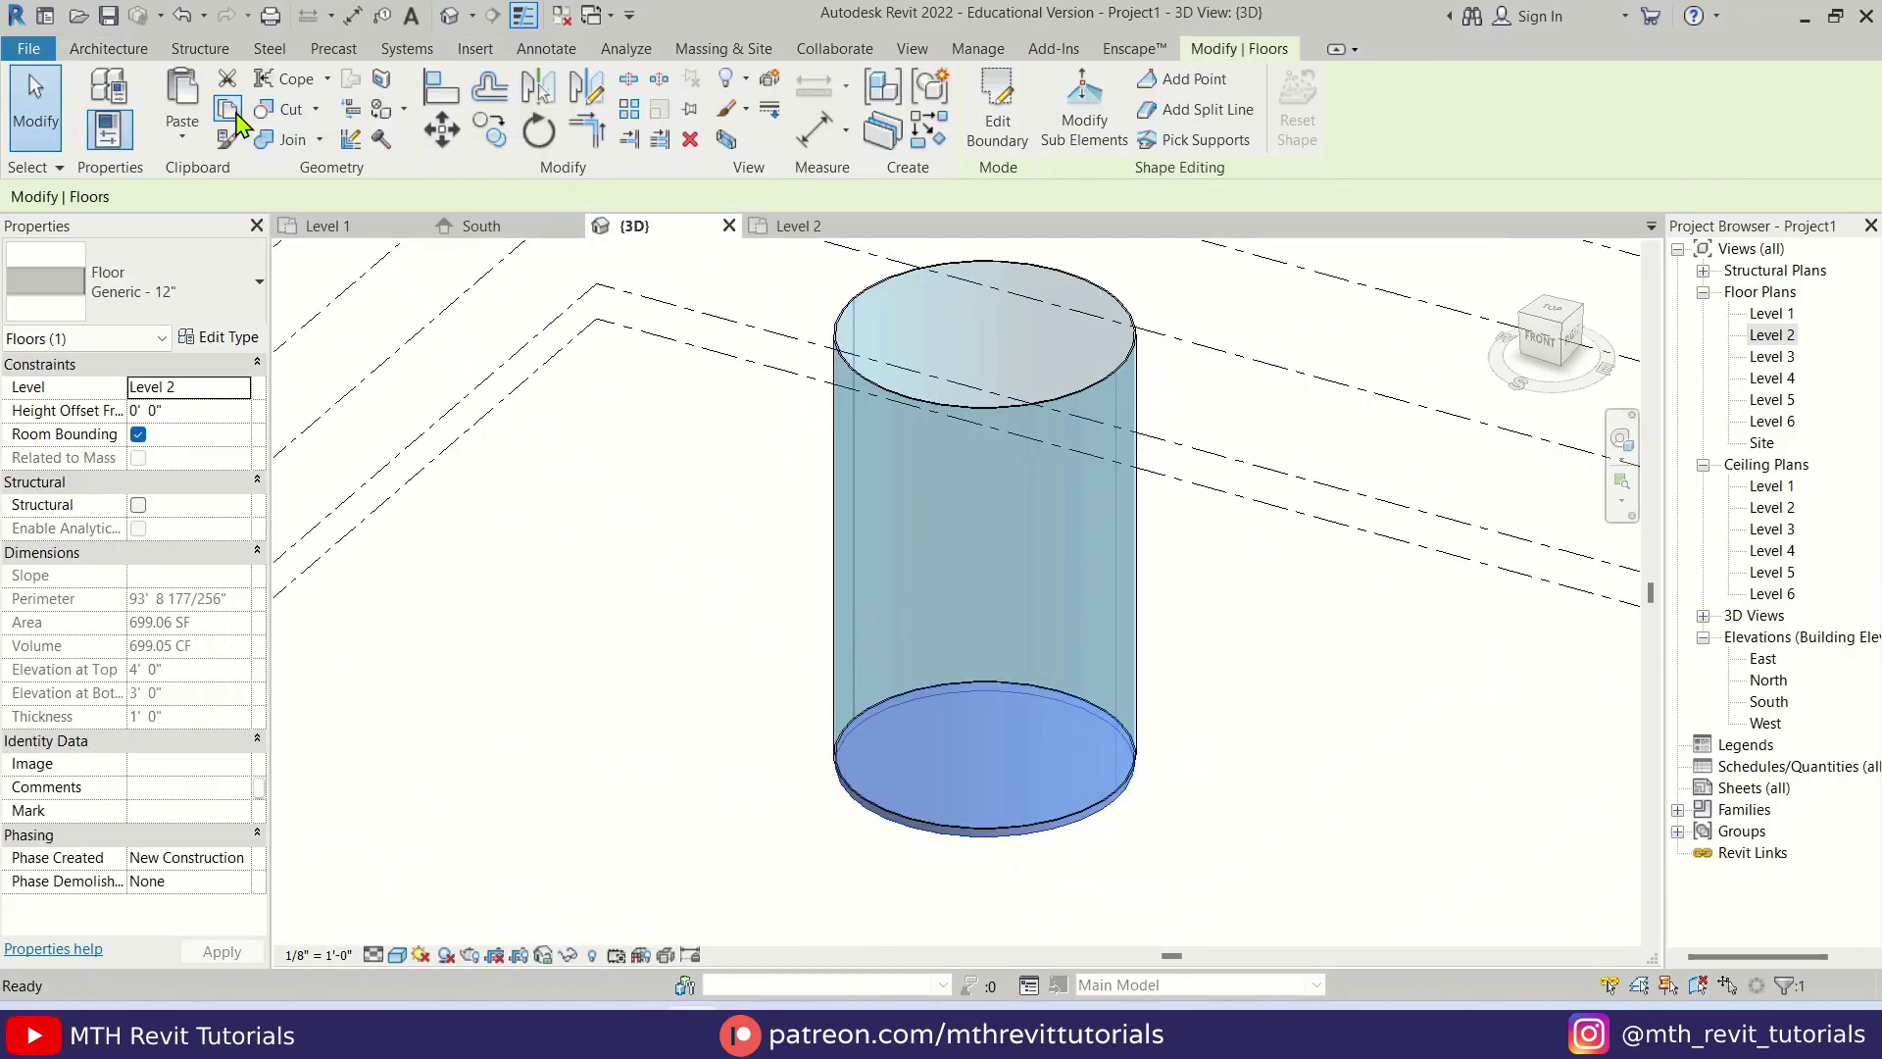
click(182, 131)
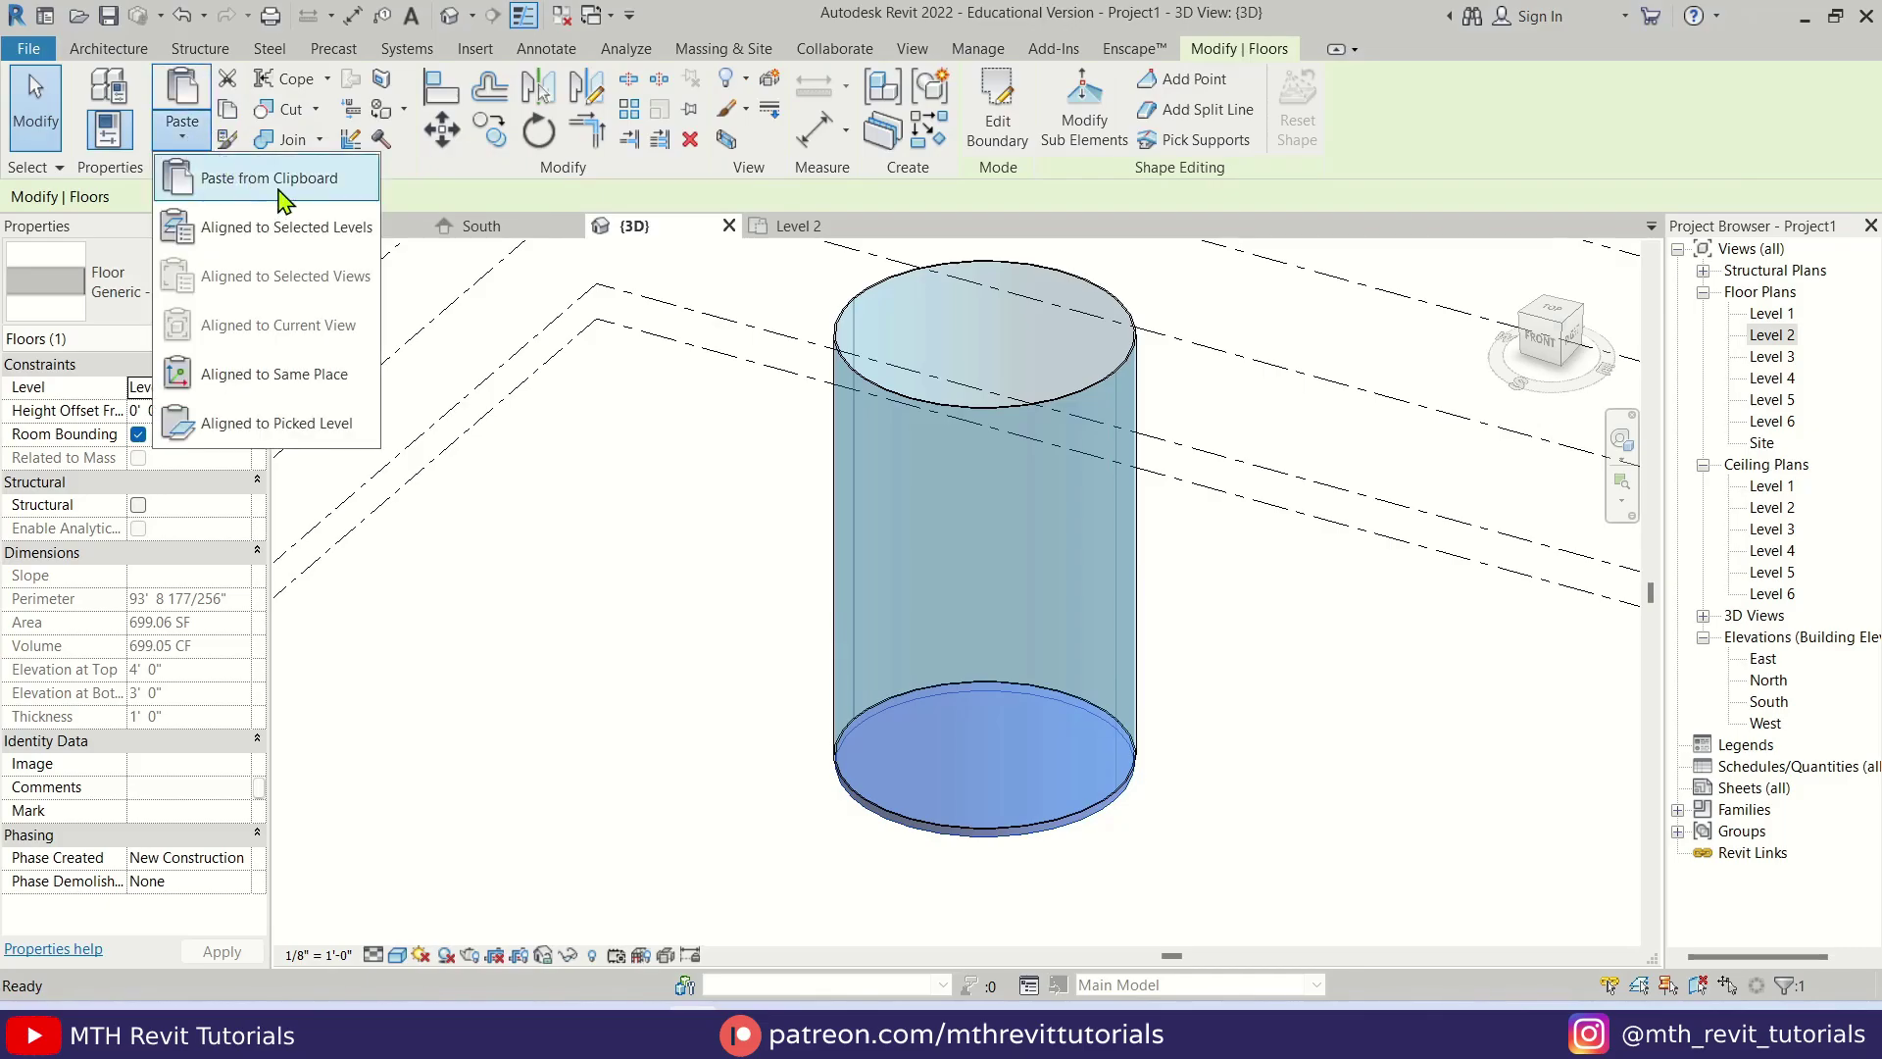
click(348, 236)
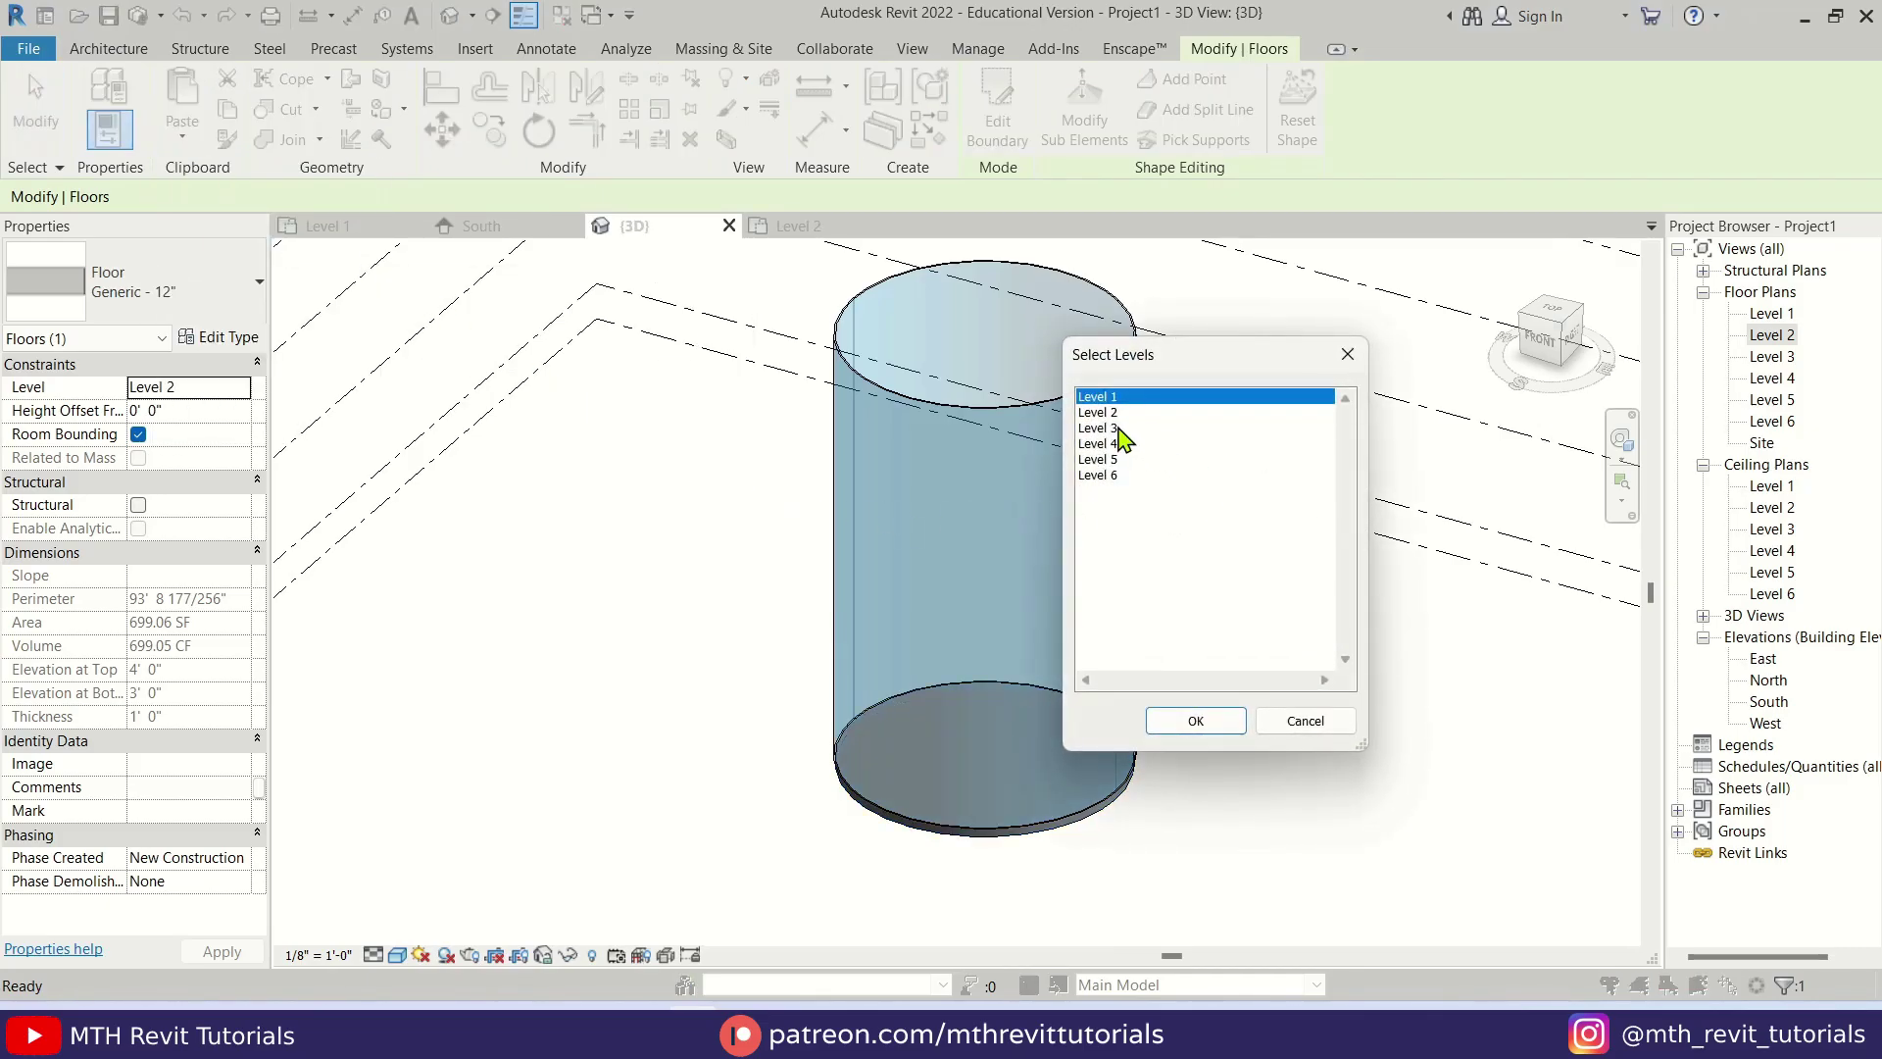
click(1117, 428)
shift+click(1114, 459)
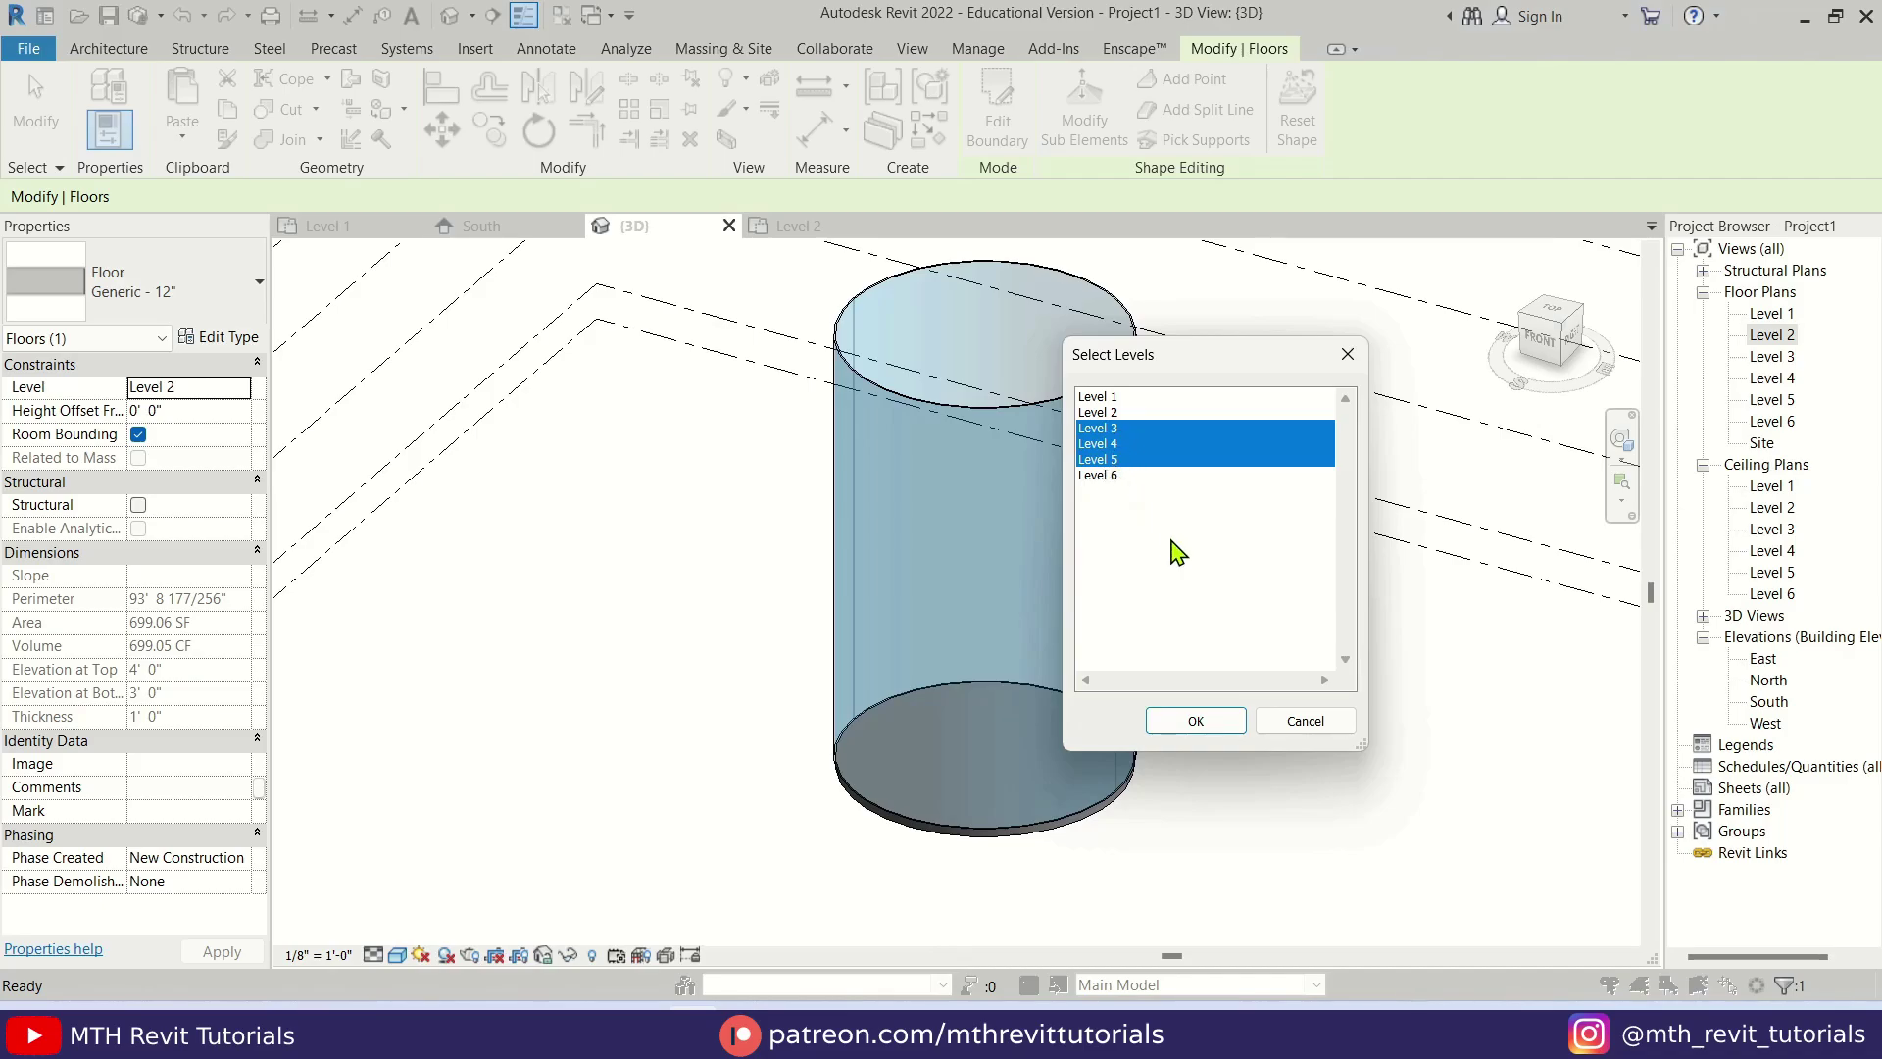
click(1227, 725)
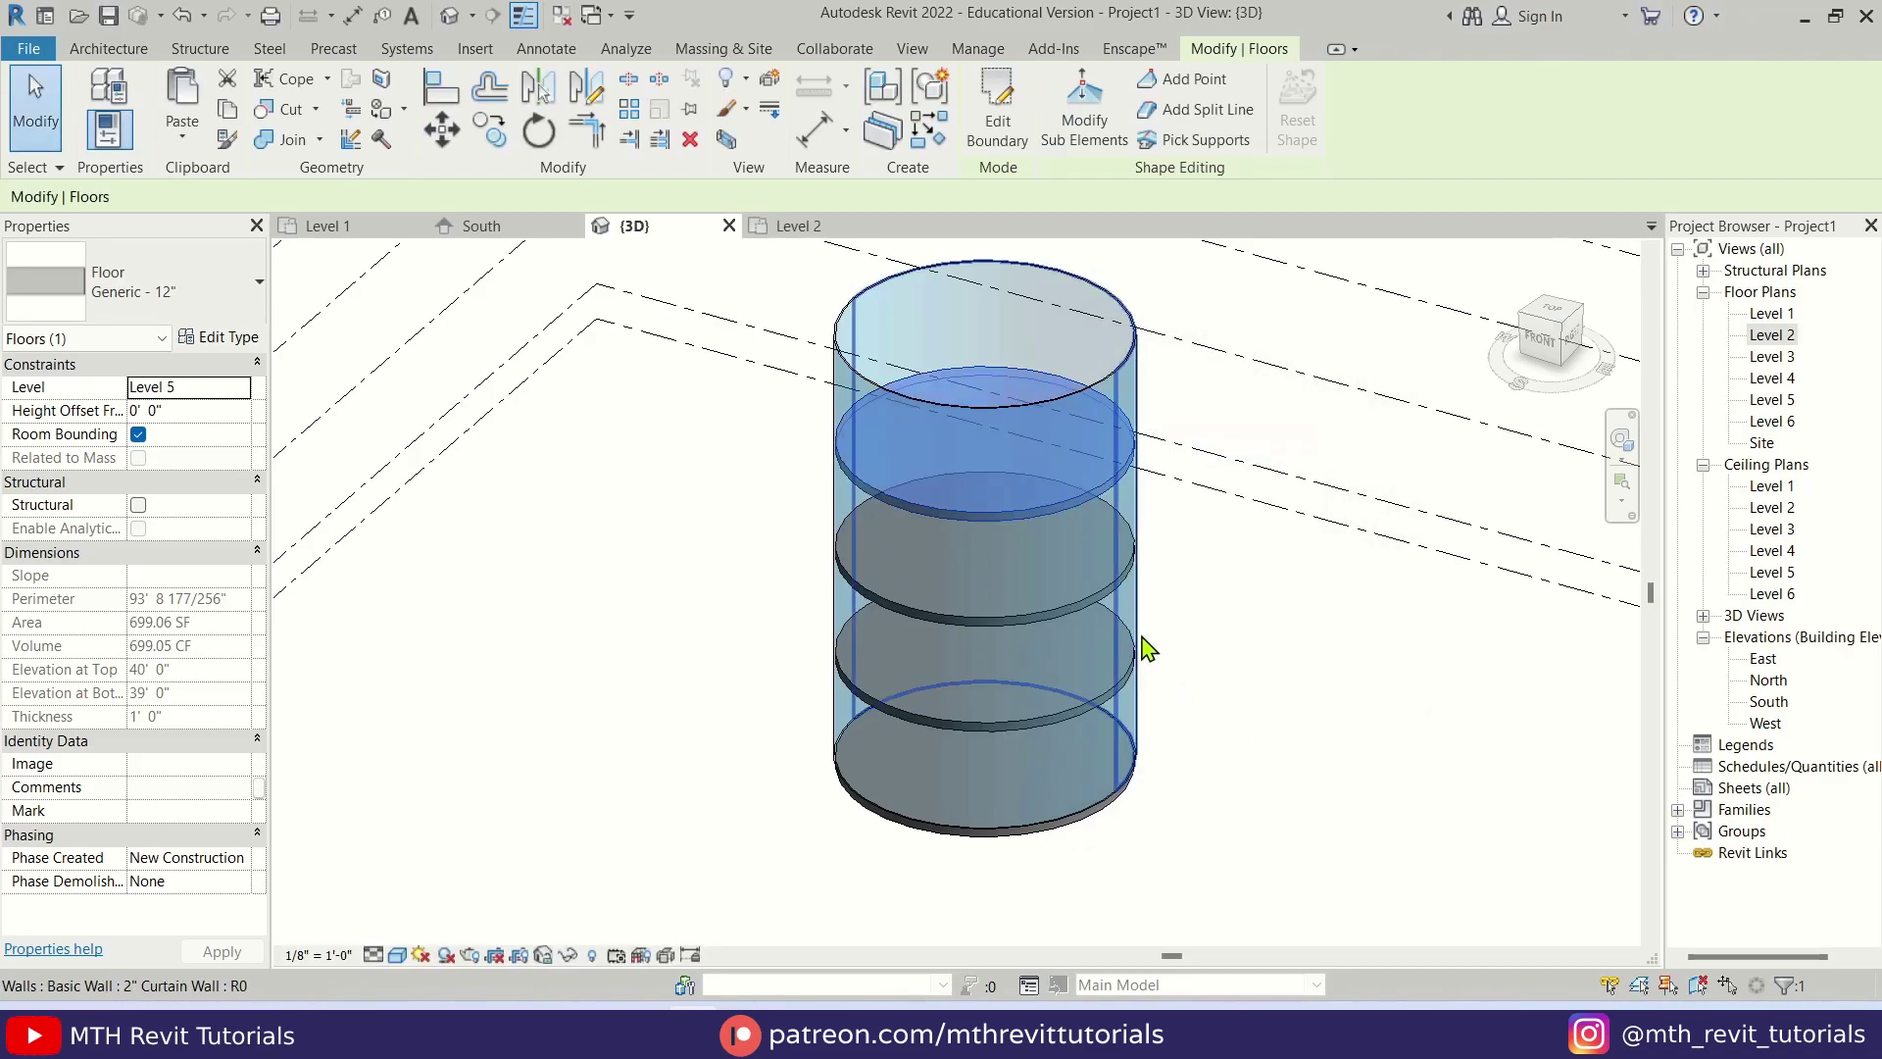
key(Escape)
- Open the Level 6 floor plan and set its underlay base level to Level 5
scroll(832, 665, up, 4)
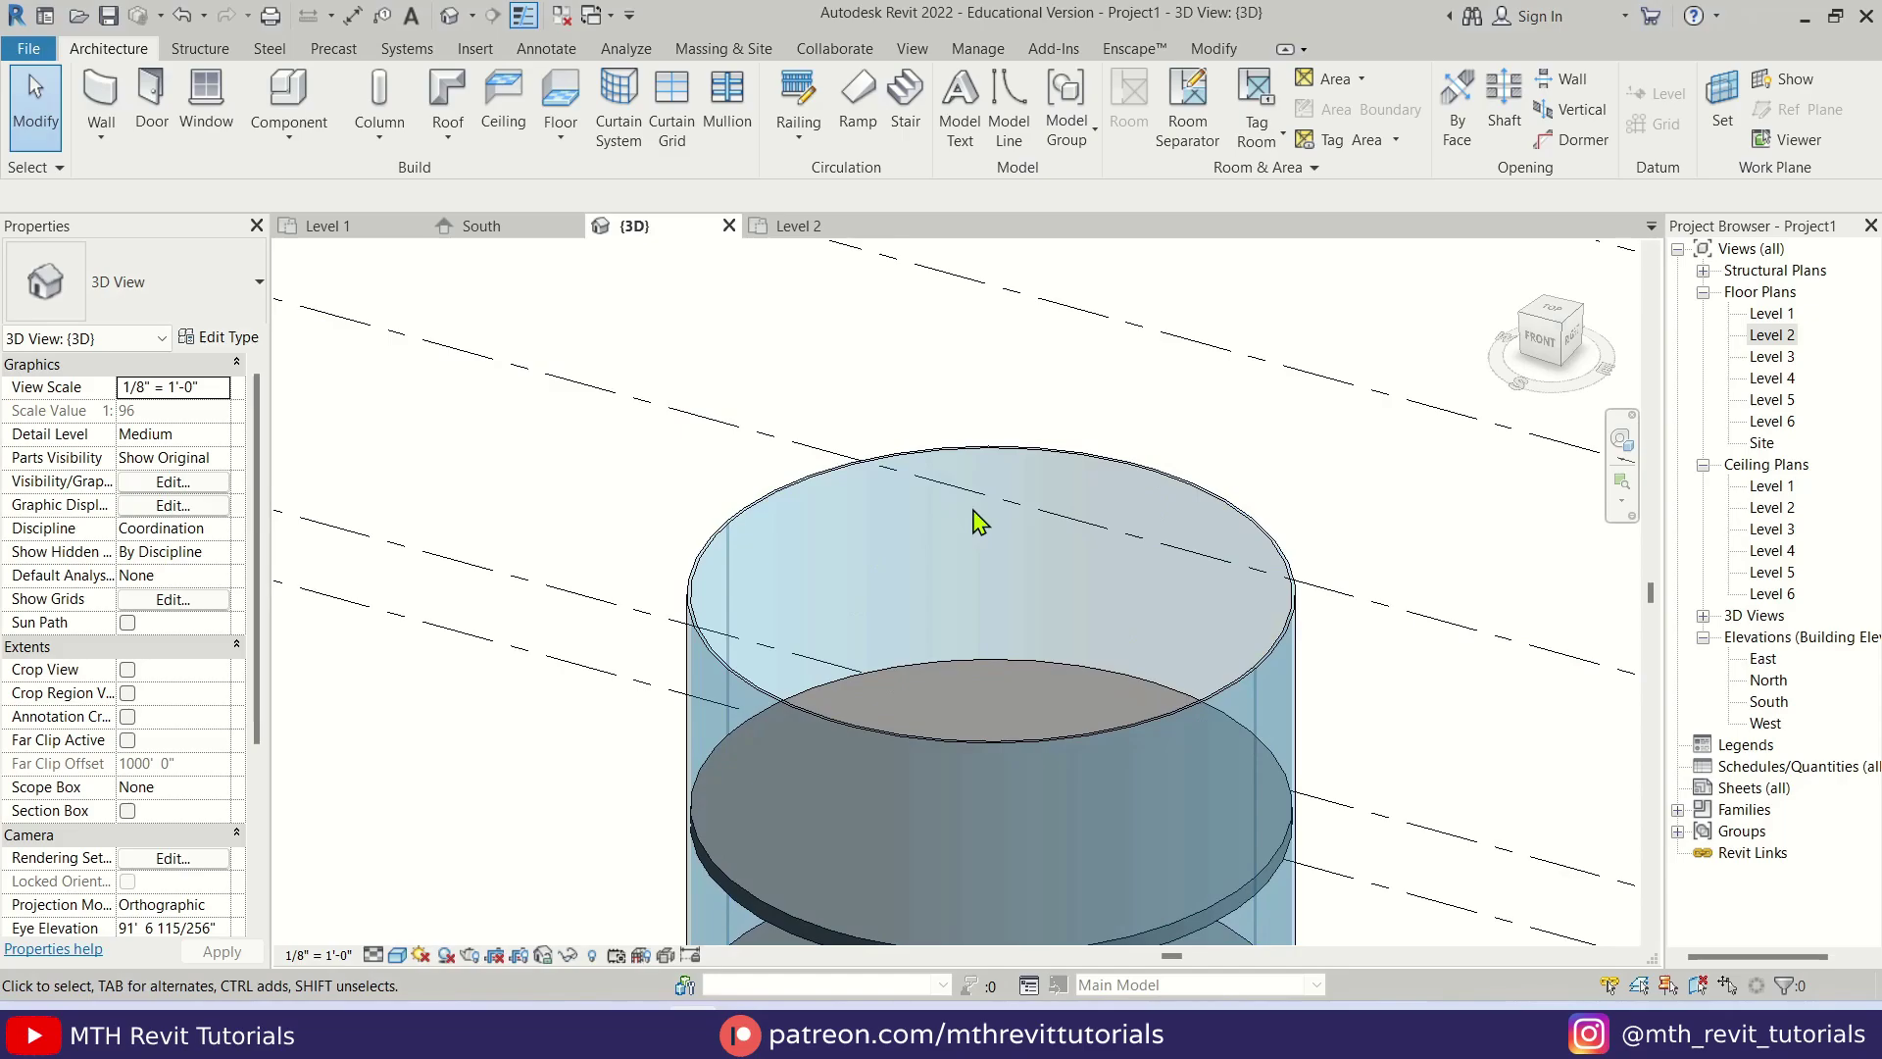
double_click(1772, 422)
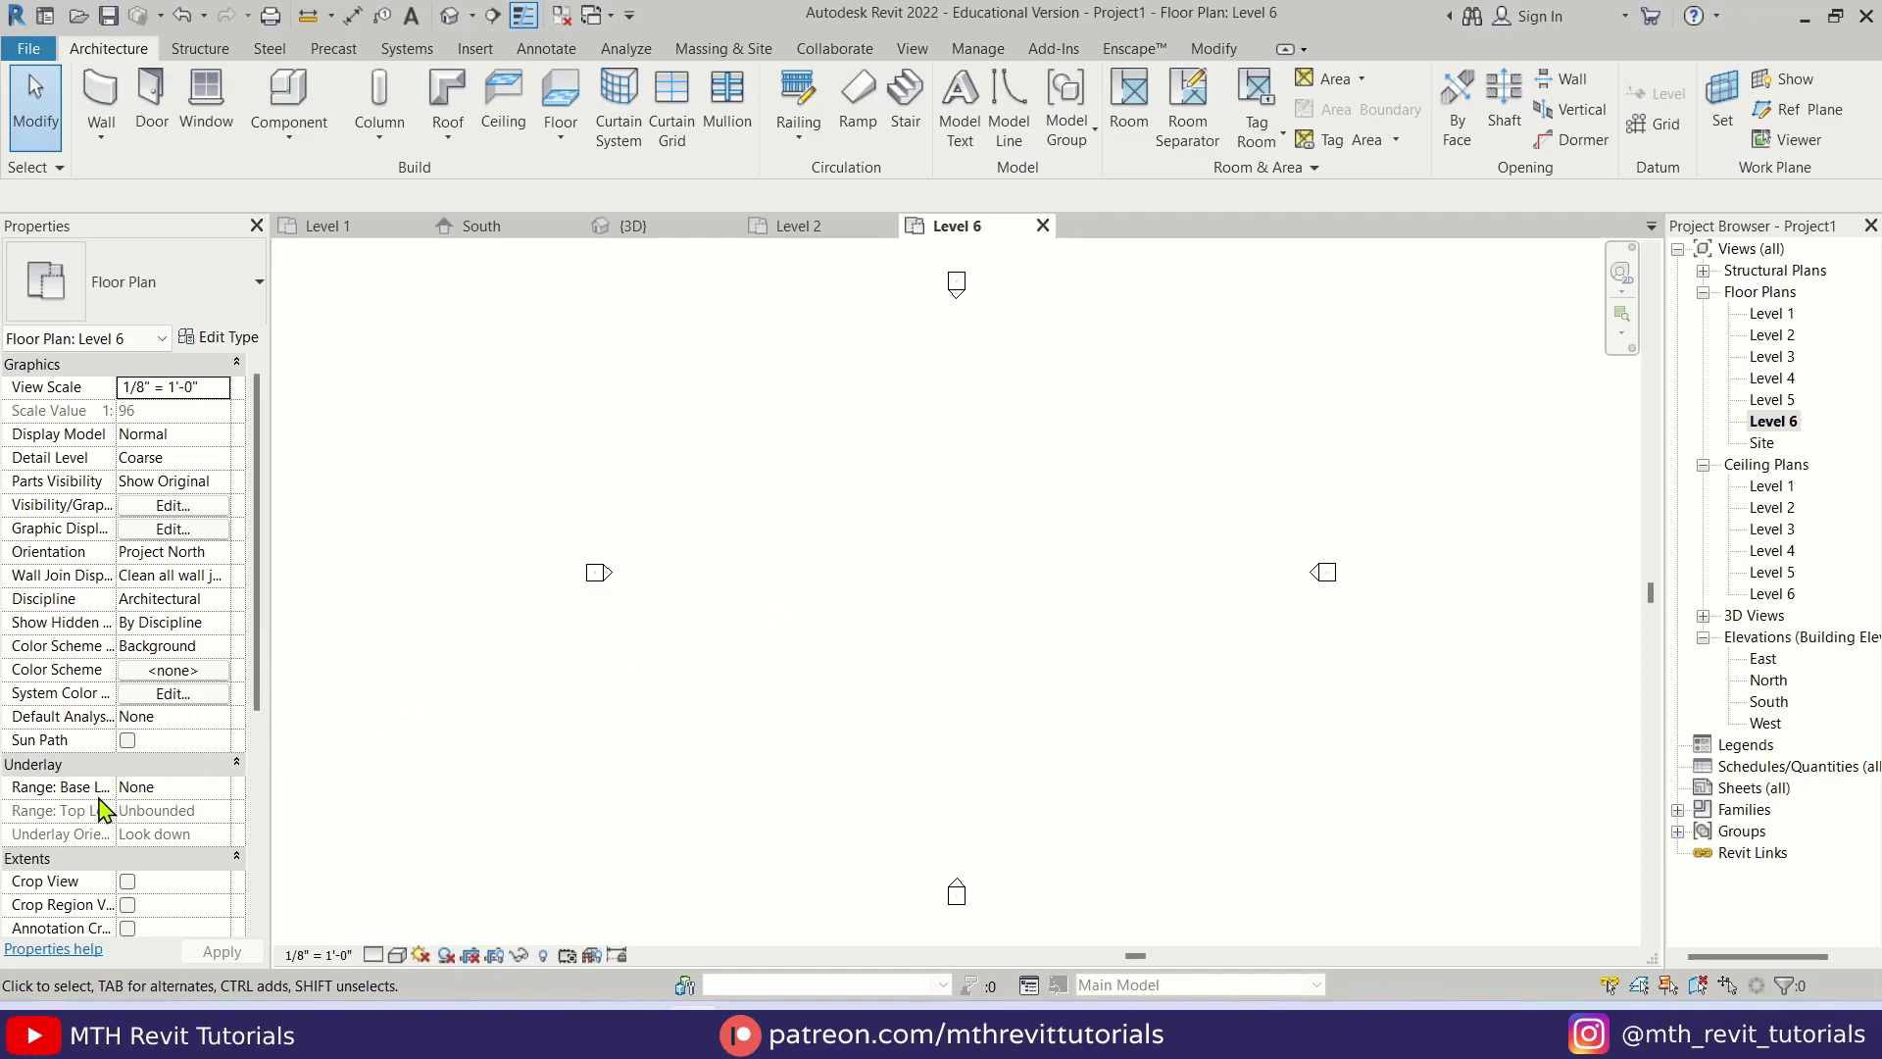
click(219, 796)
click(218, 797)
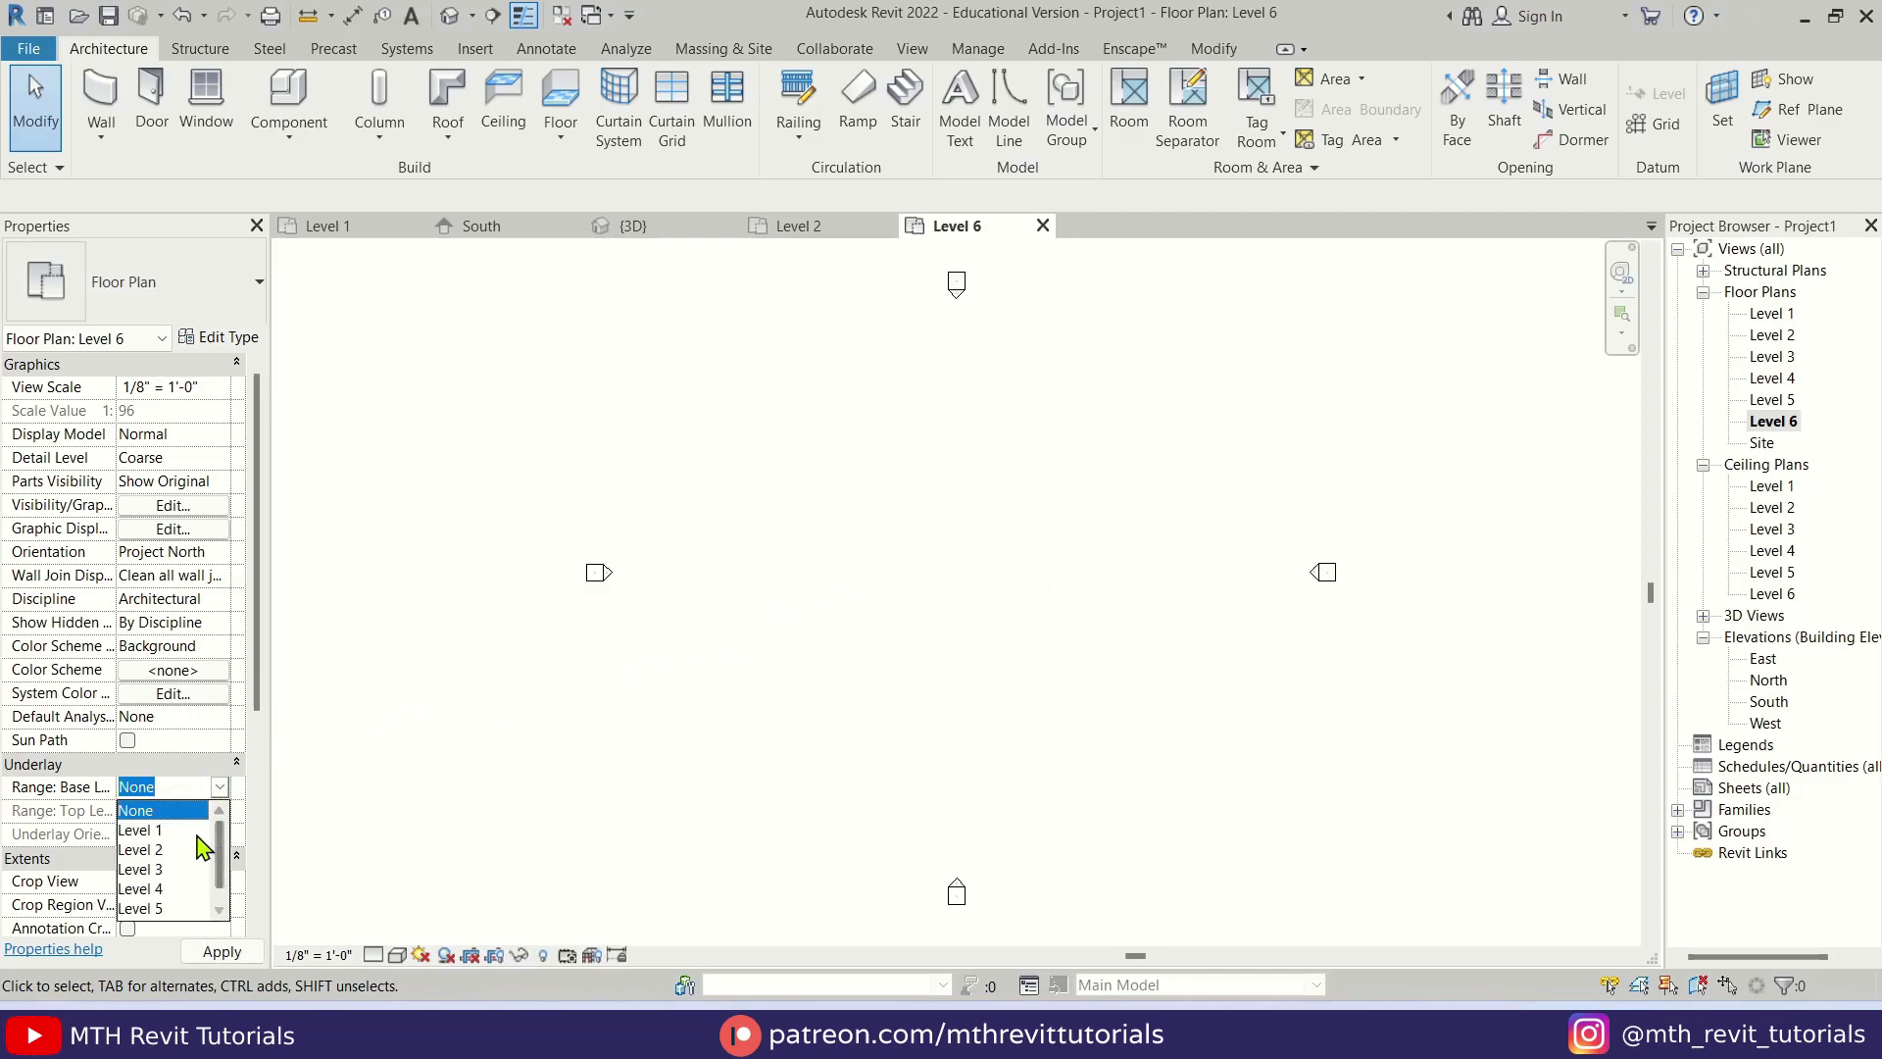
click(158, 889)
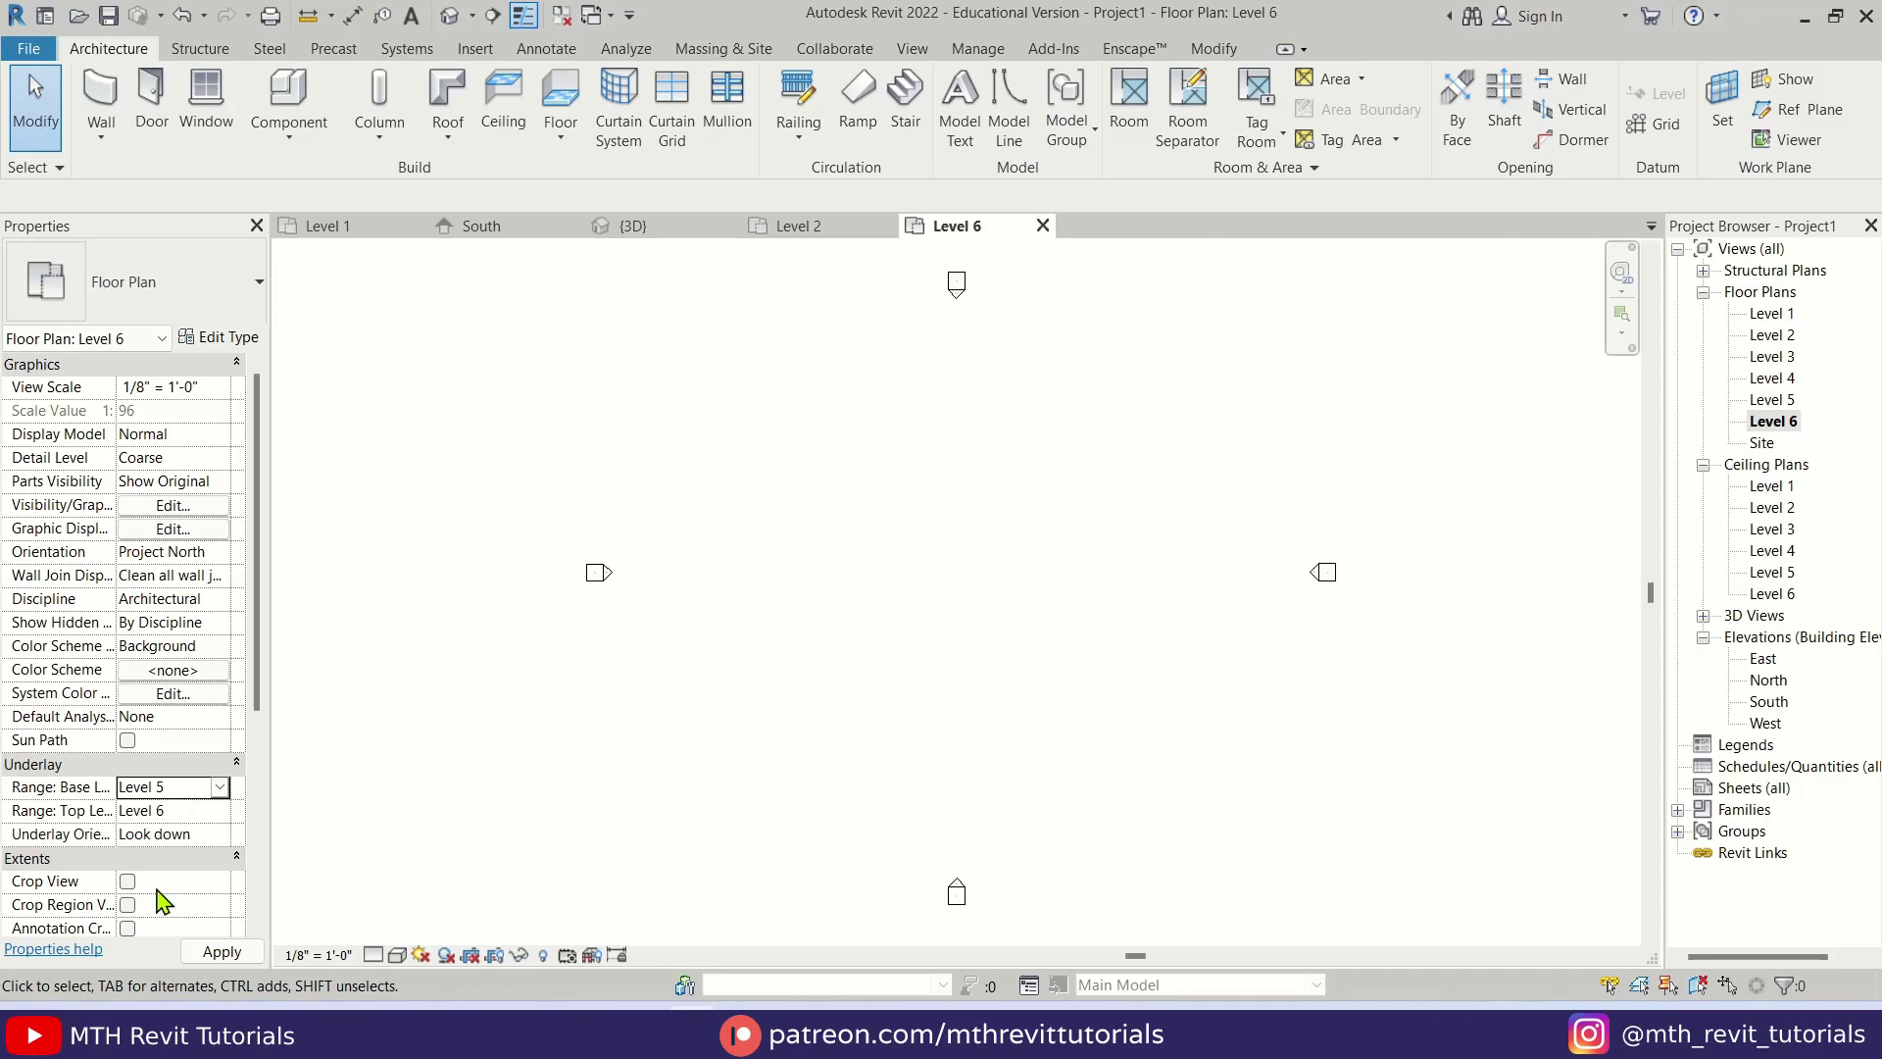
scroll(1050, 533, up, 6)
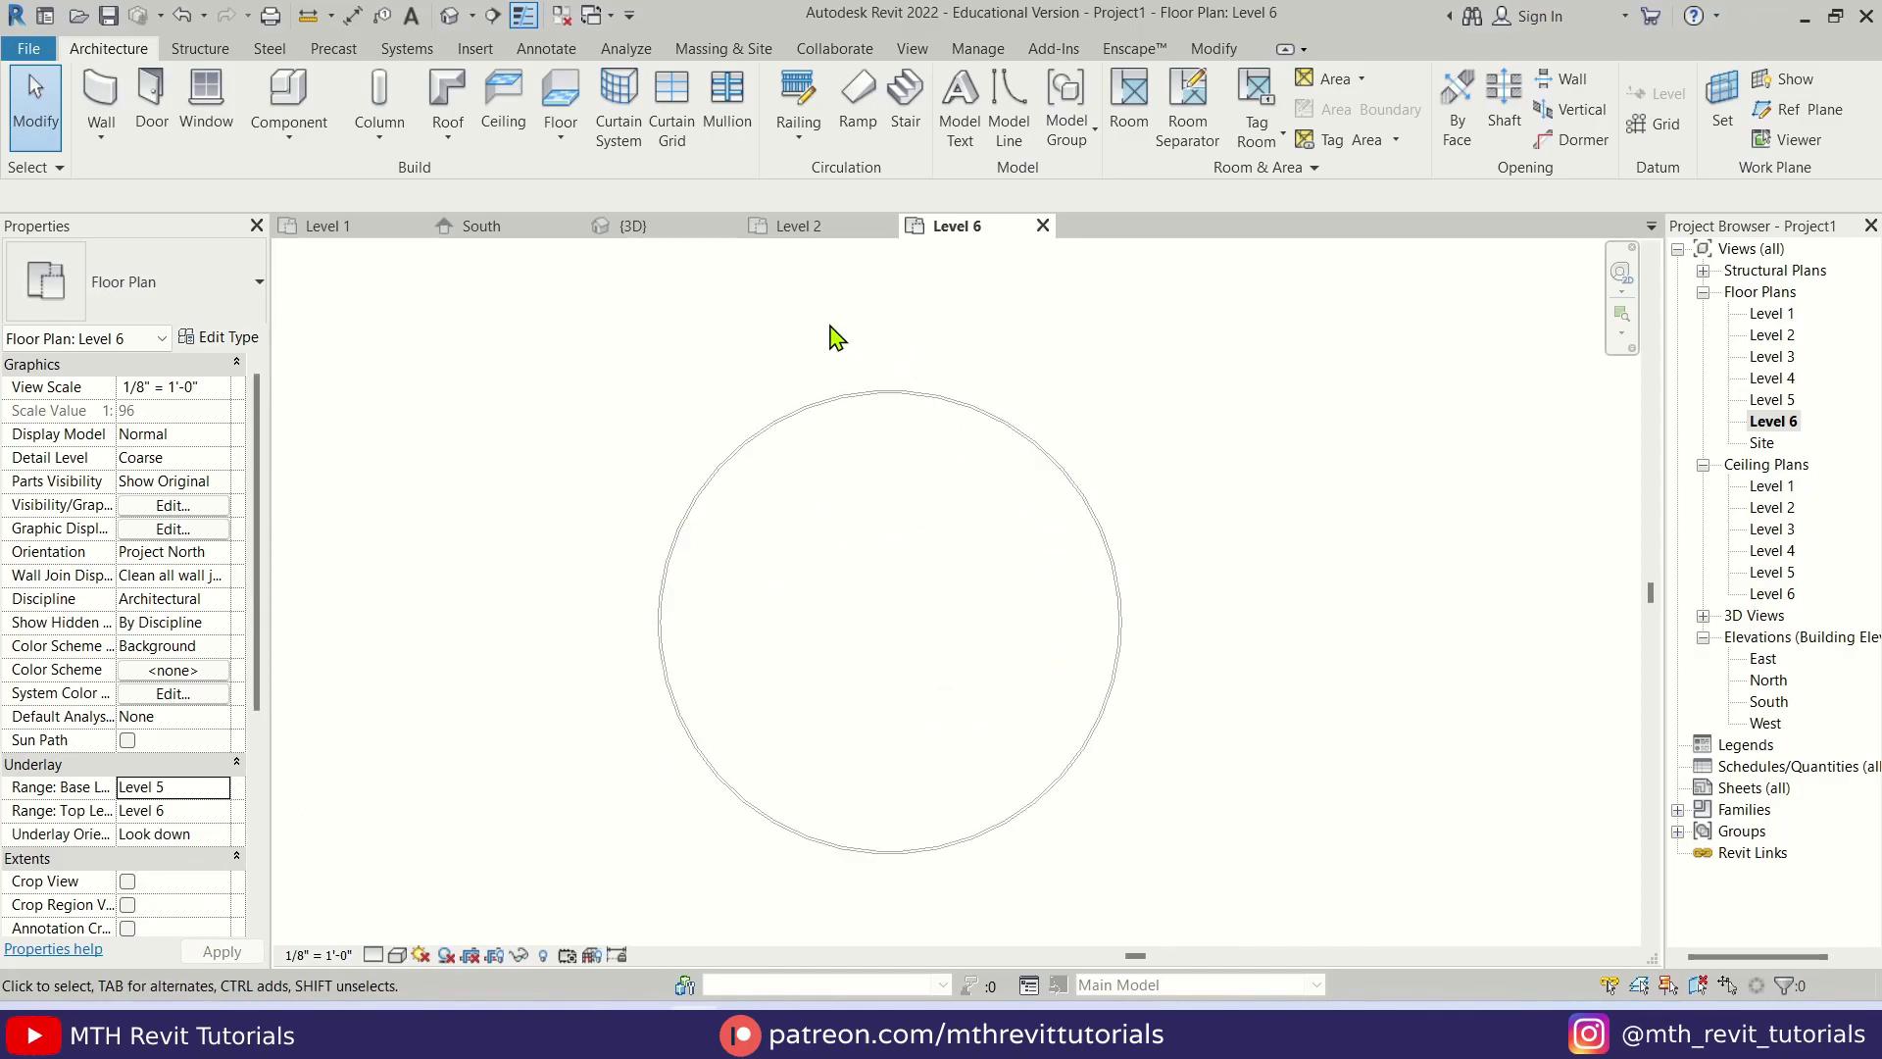
- Start a footprint roof on Level 6 and pick the inner edges of both circular wall halves as its boundary
click(460, 118)
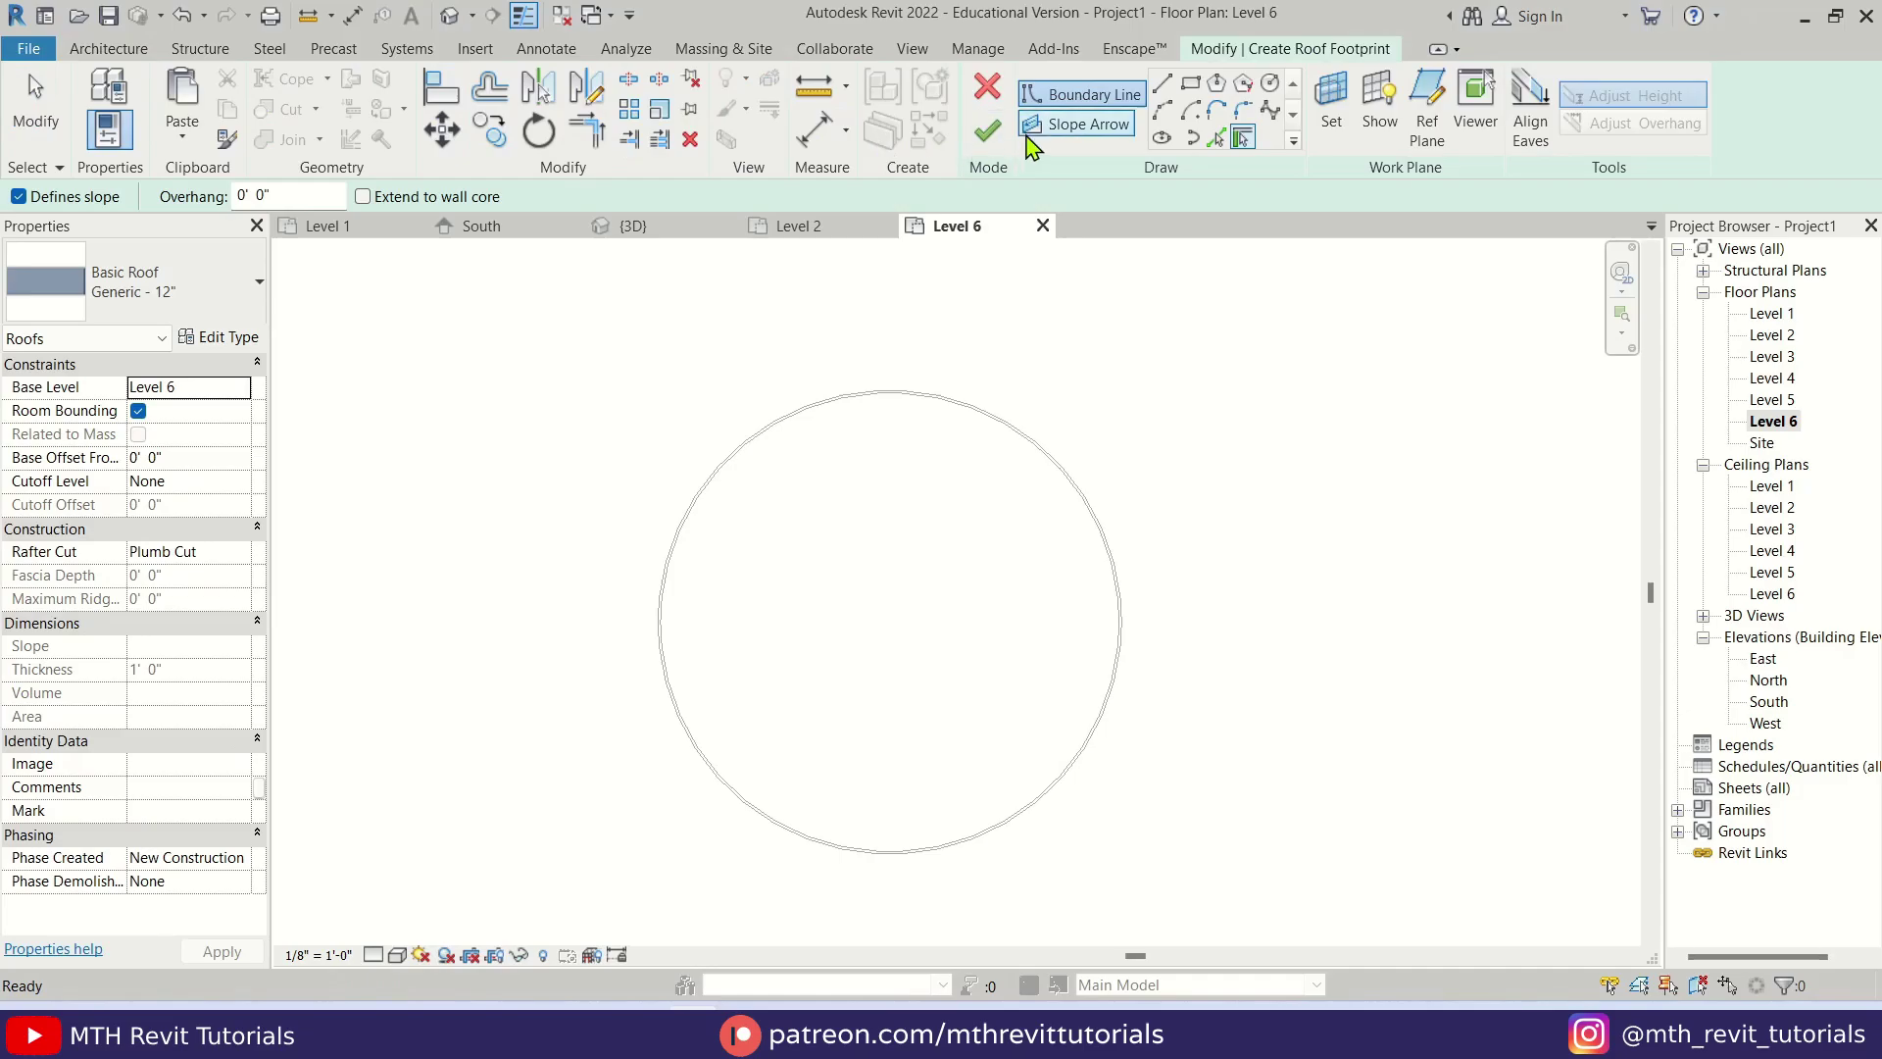
click(1215, 137)
scroll(913, 417, up, 4)
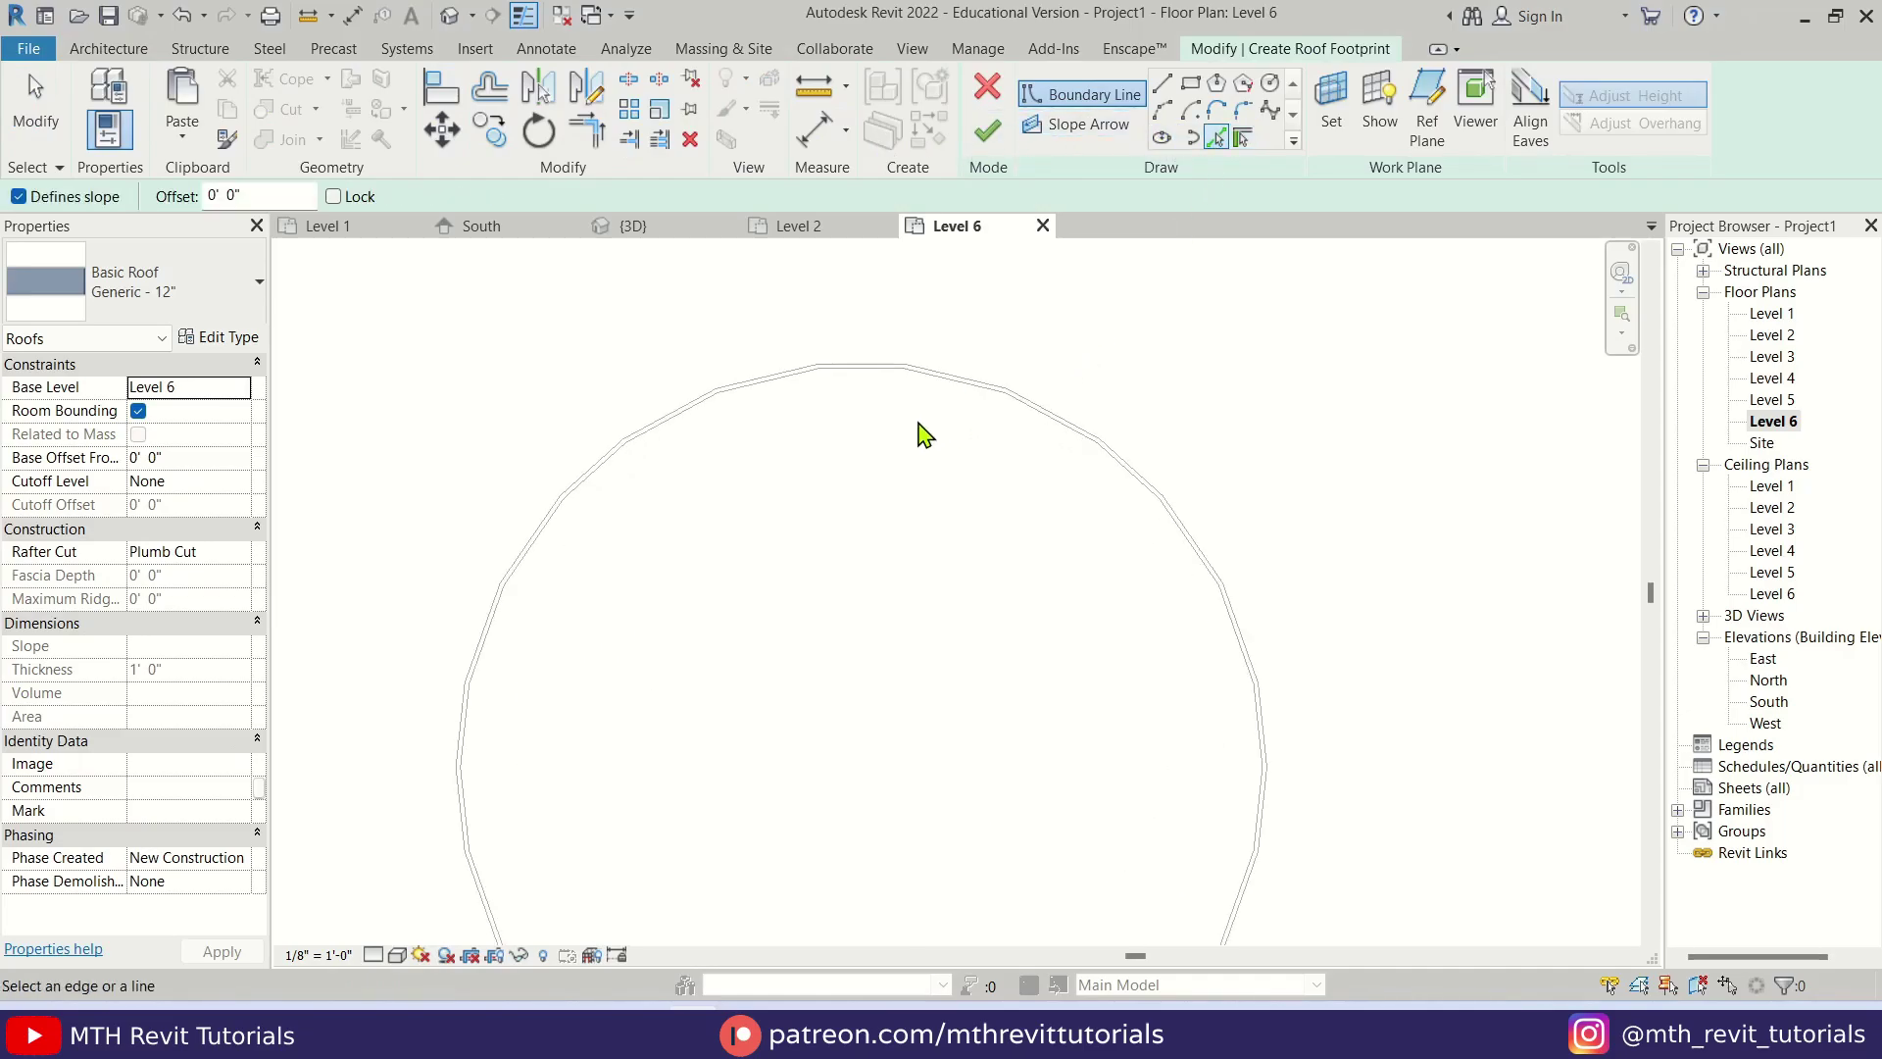
click(897, 359)
scroll(1232, 840, up, 5)
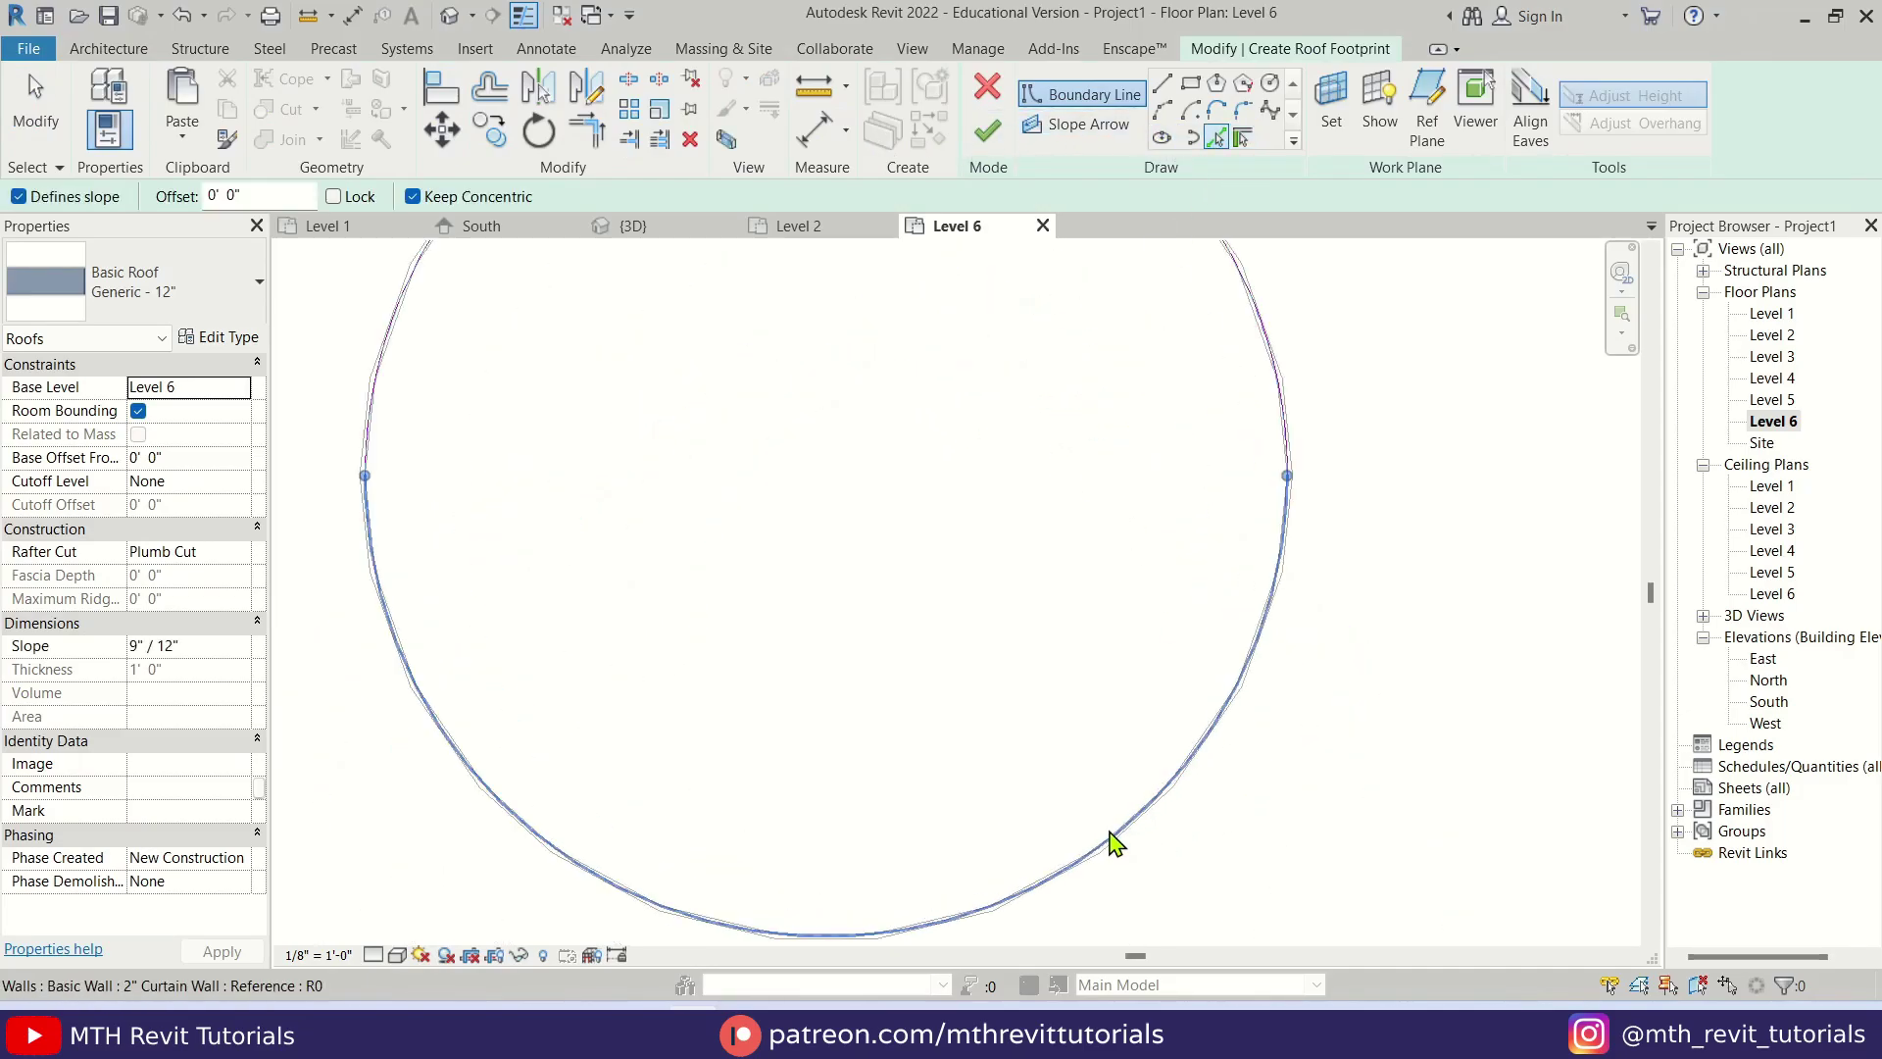
scroll(987, 929, down, 5)
middle_drag(1029, 315, 1055, 420)
scroll(1038, 449, down, 1)
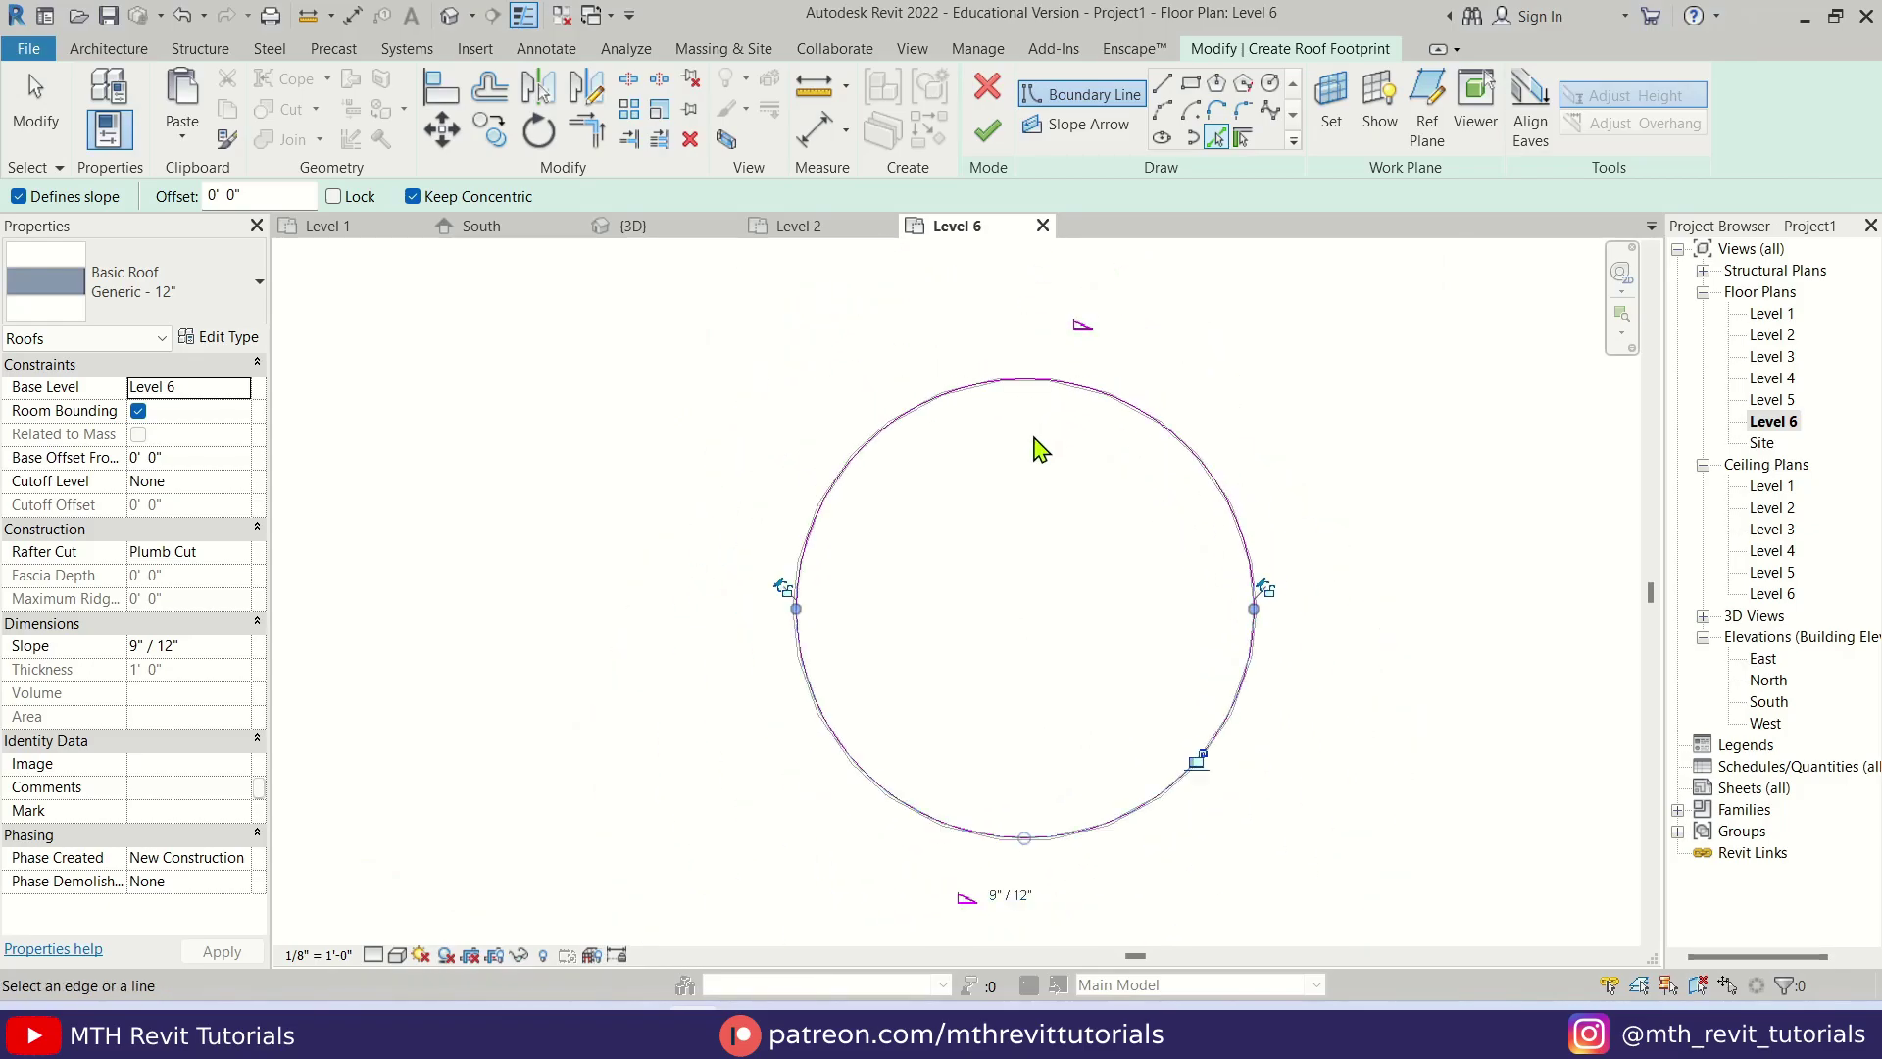
- Turn off Defines Slope for both roof boundary arcs and finish the flat roof
key(Escape)
mouse_move(680, 261)
mouse_down()
mouse_move(1007, 483)
mouse_move(1336, 882)
mouse_up()
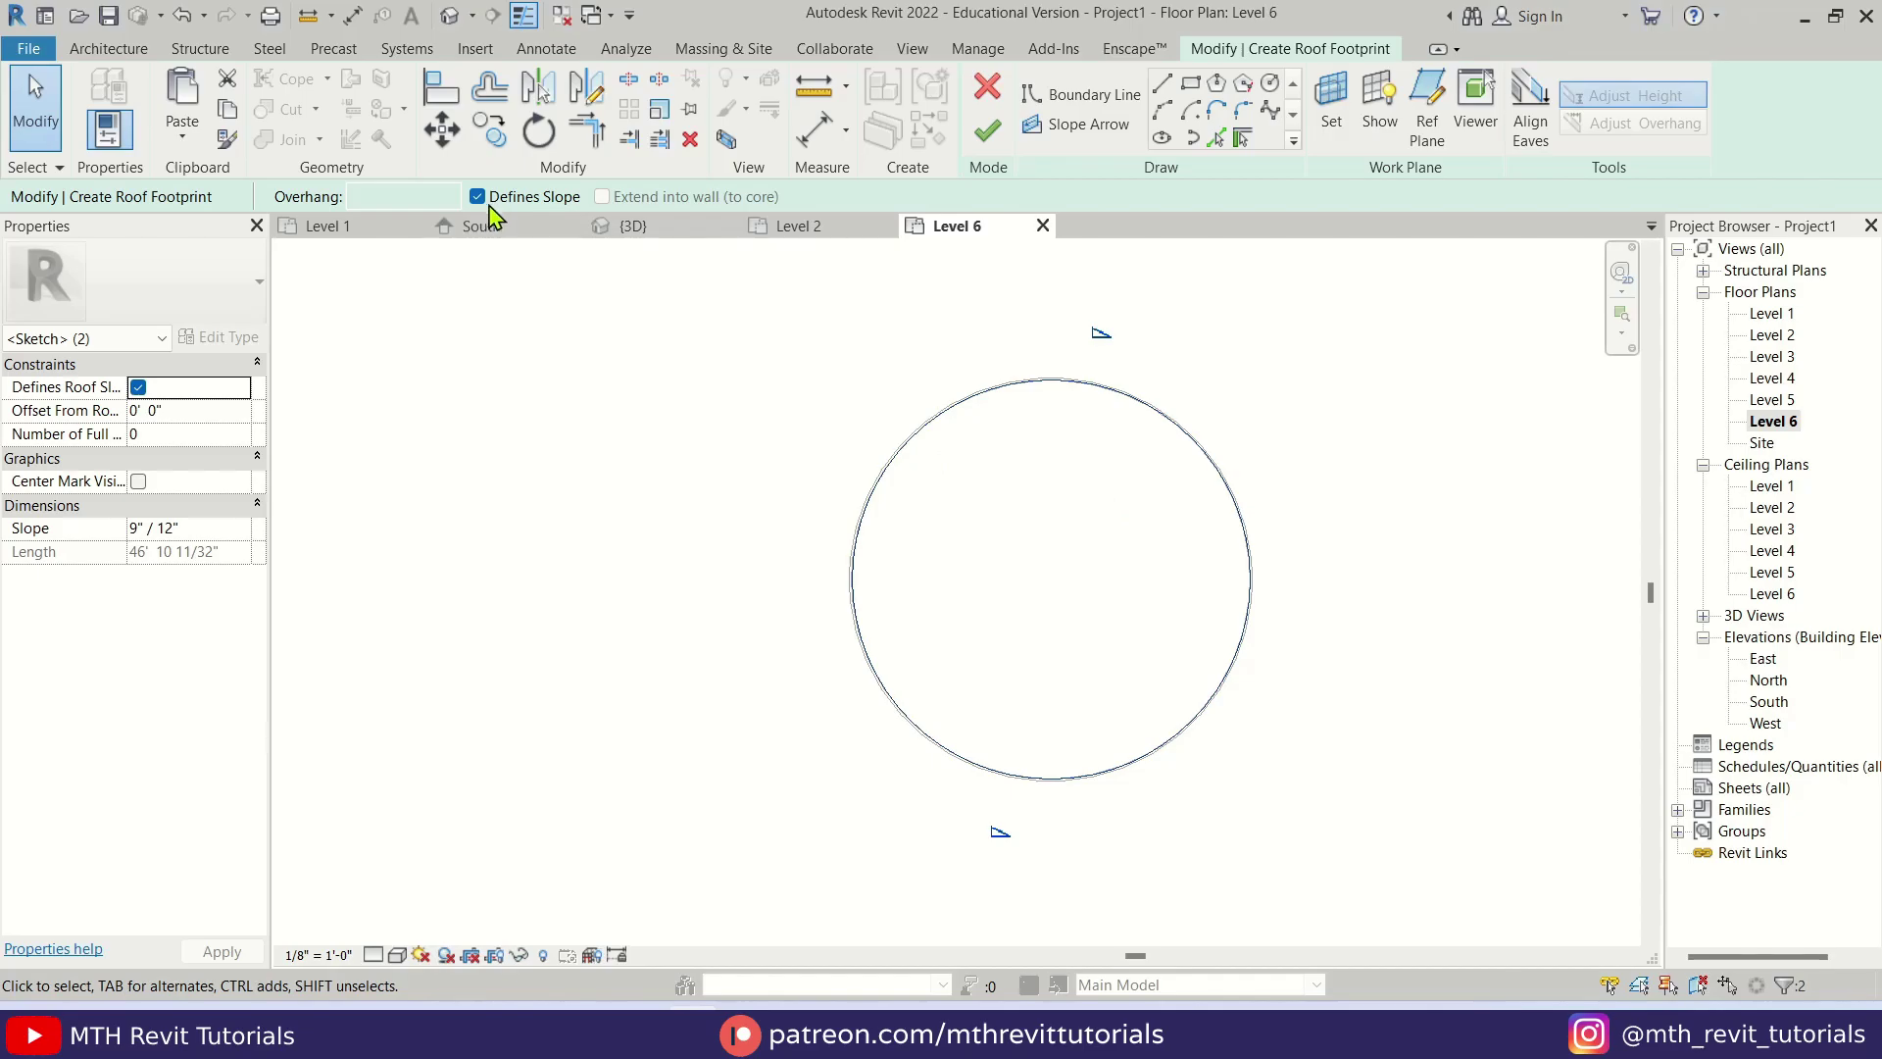
click(478, 197)
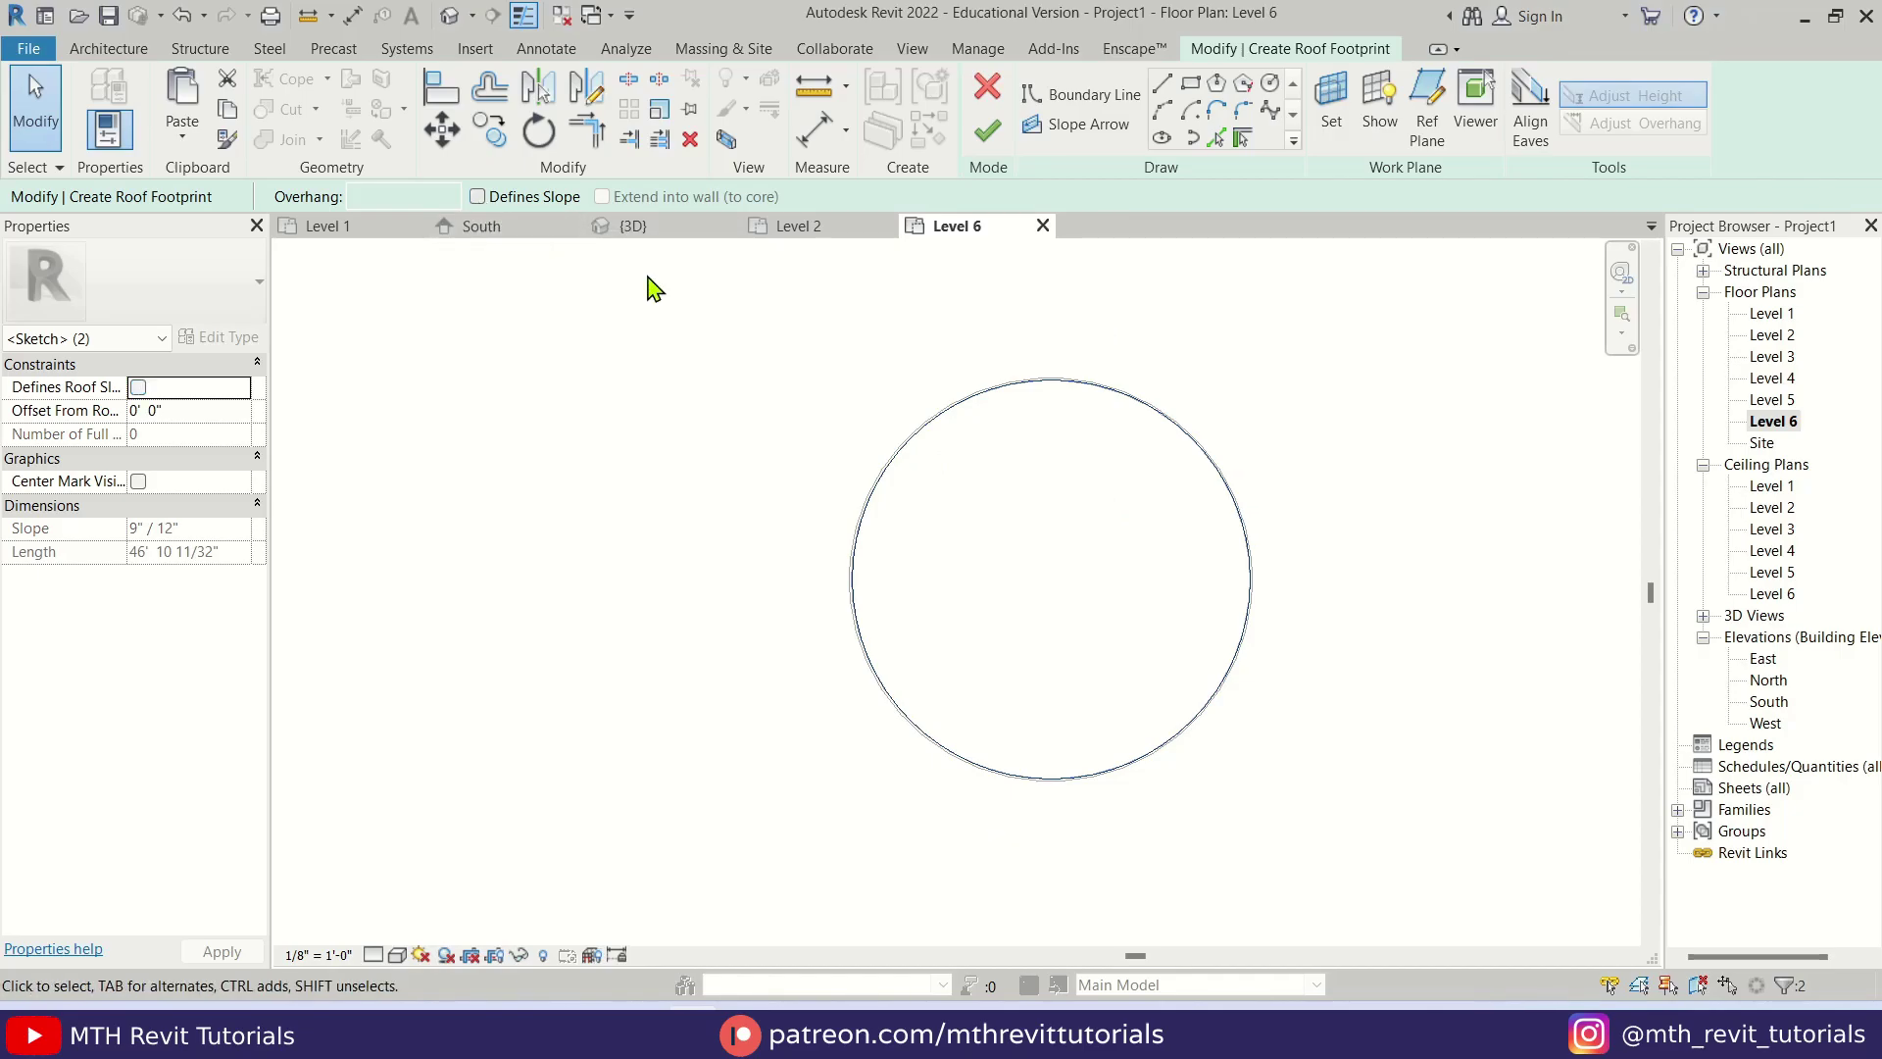
click(987, 138)
- In the 3D view, change the circular roof's type to Sloped Glazing
click(448, 15)
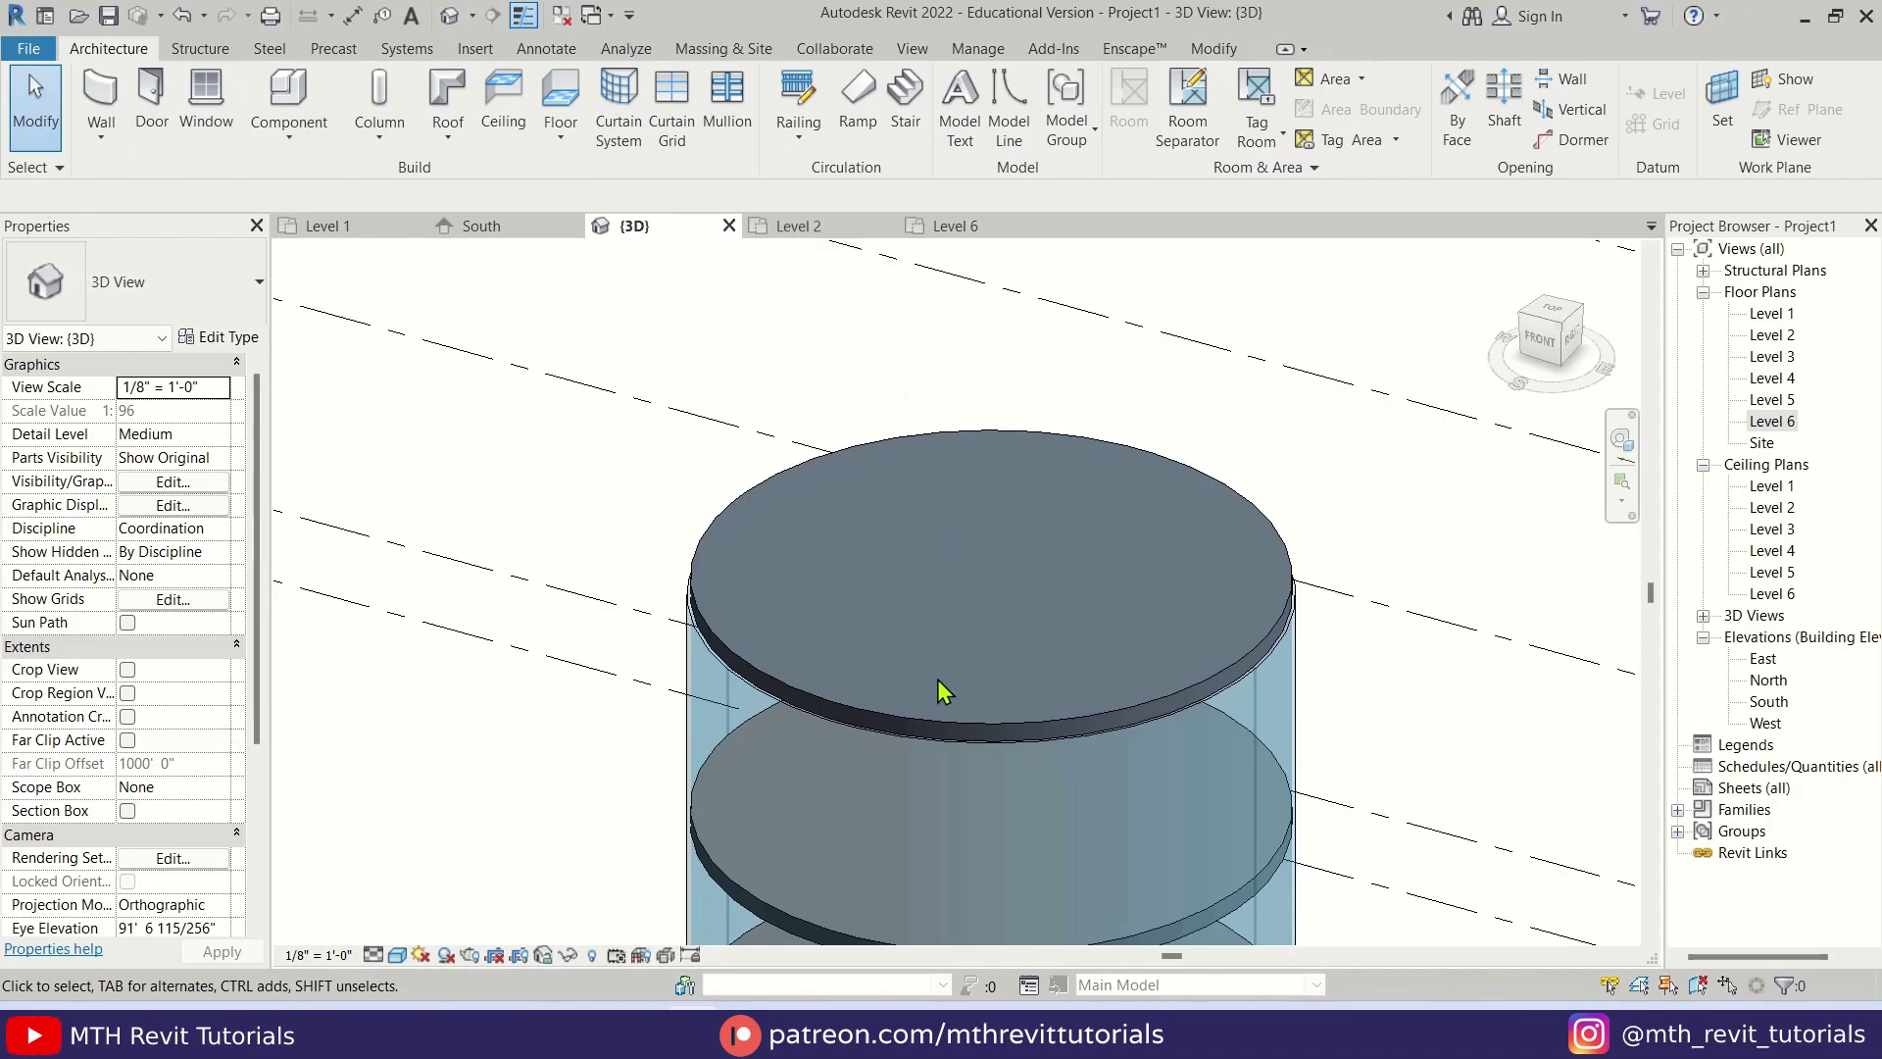
click(872, 519)
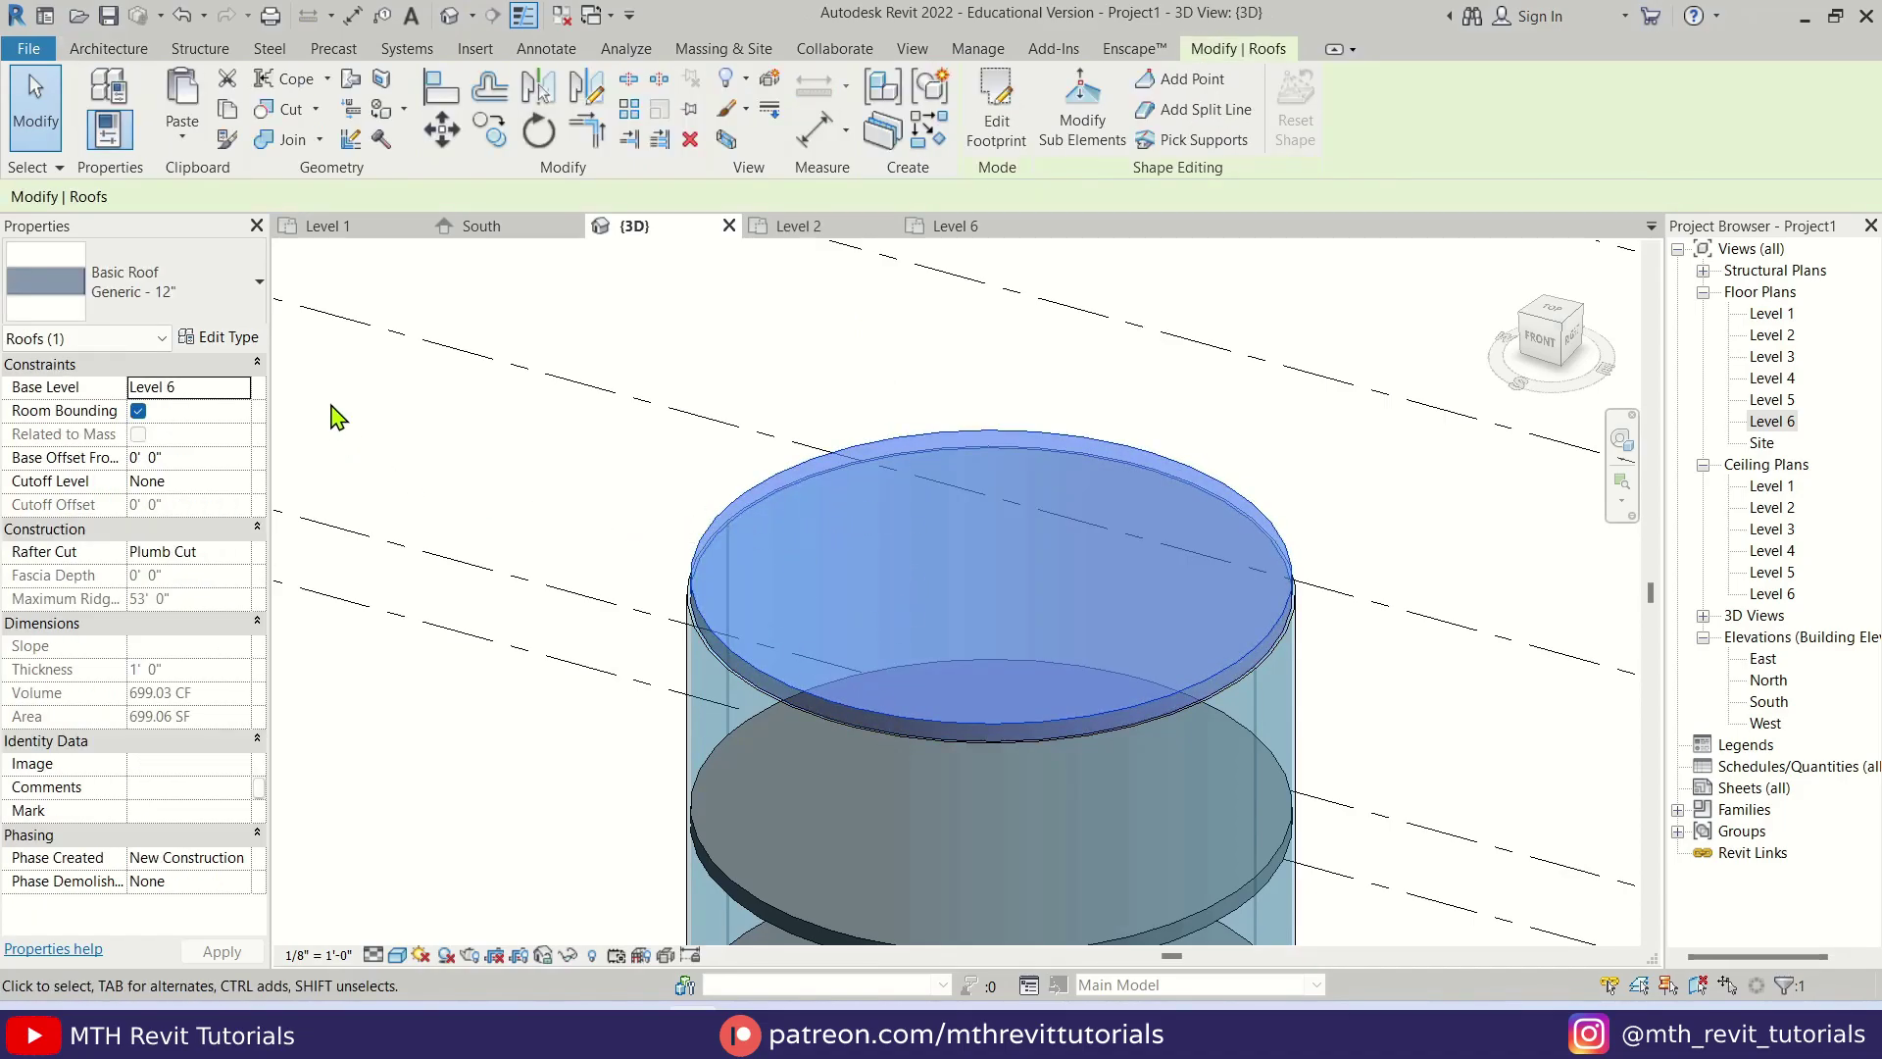
click(221, 299)
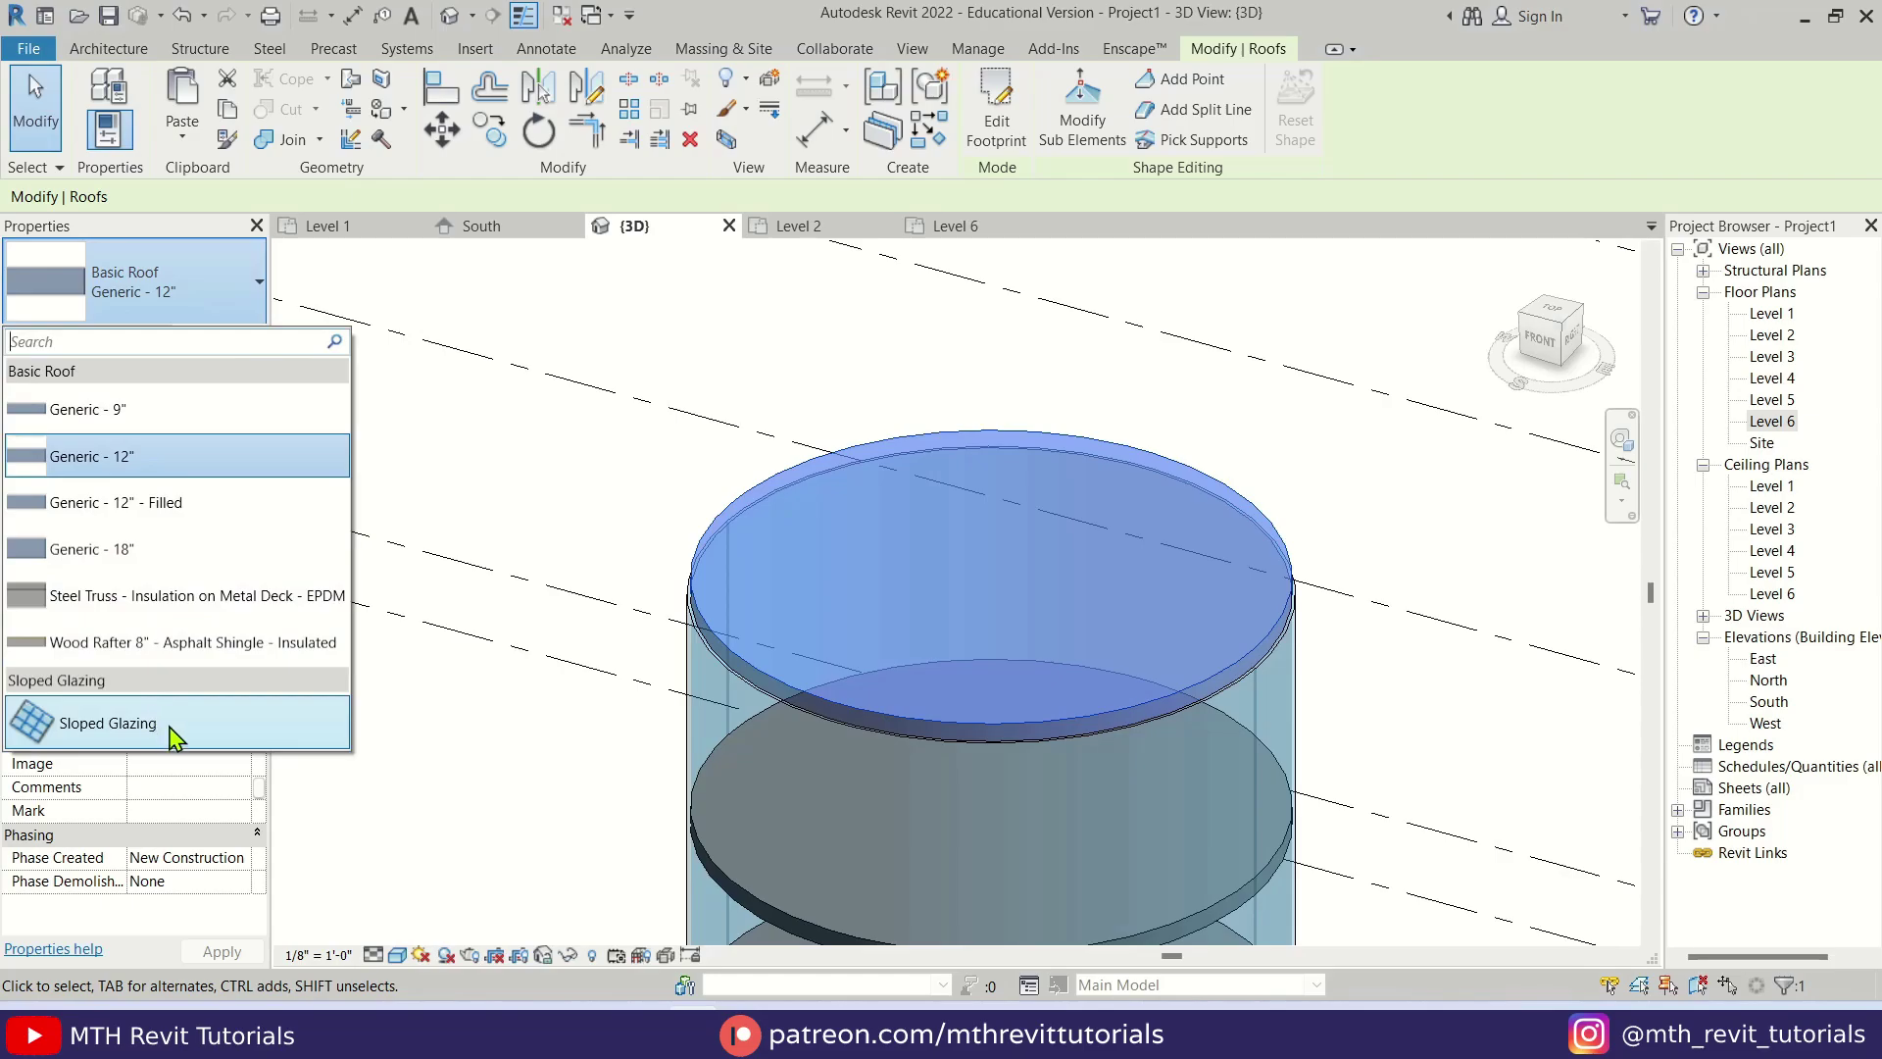
click(108, 723)
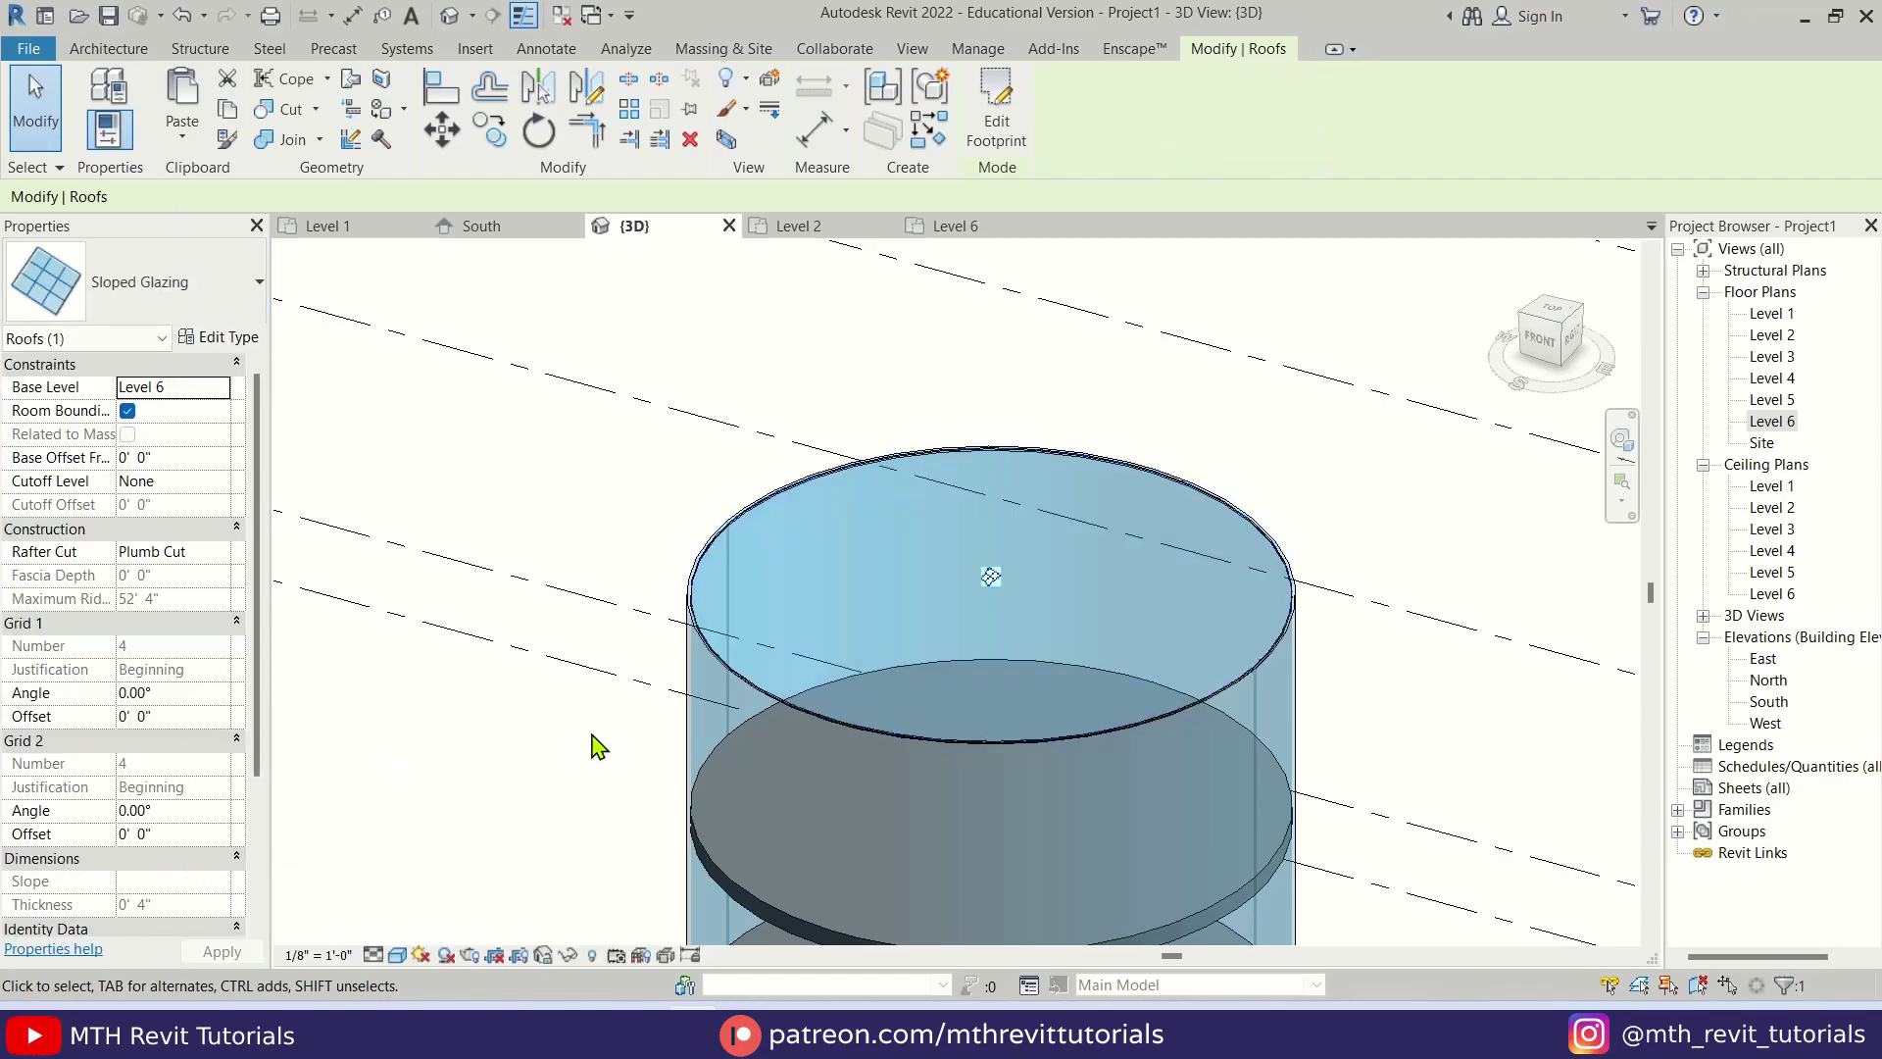
key(Escape)
- Load the Frameless_Glass_Door_13578 family and place a 0750 x 1800mM door in the front of the glass wall at the lowest floor
scroll(957, 580, down, 2)
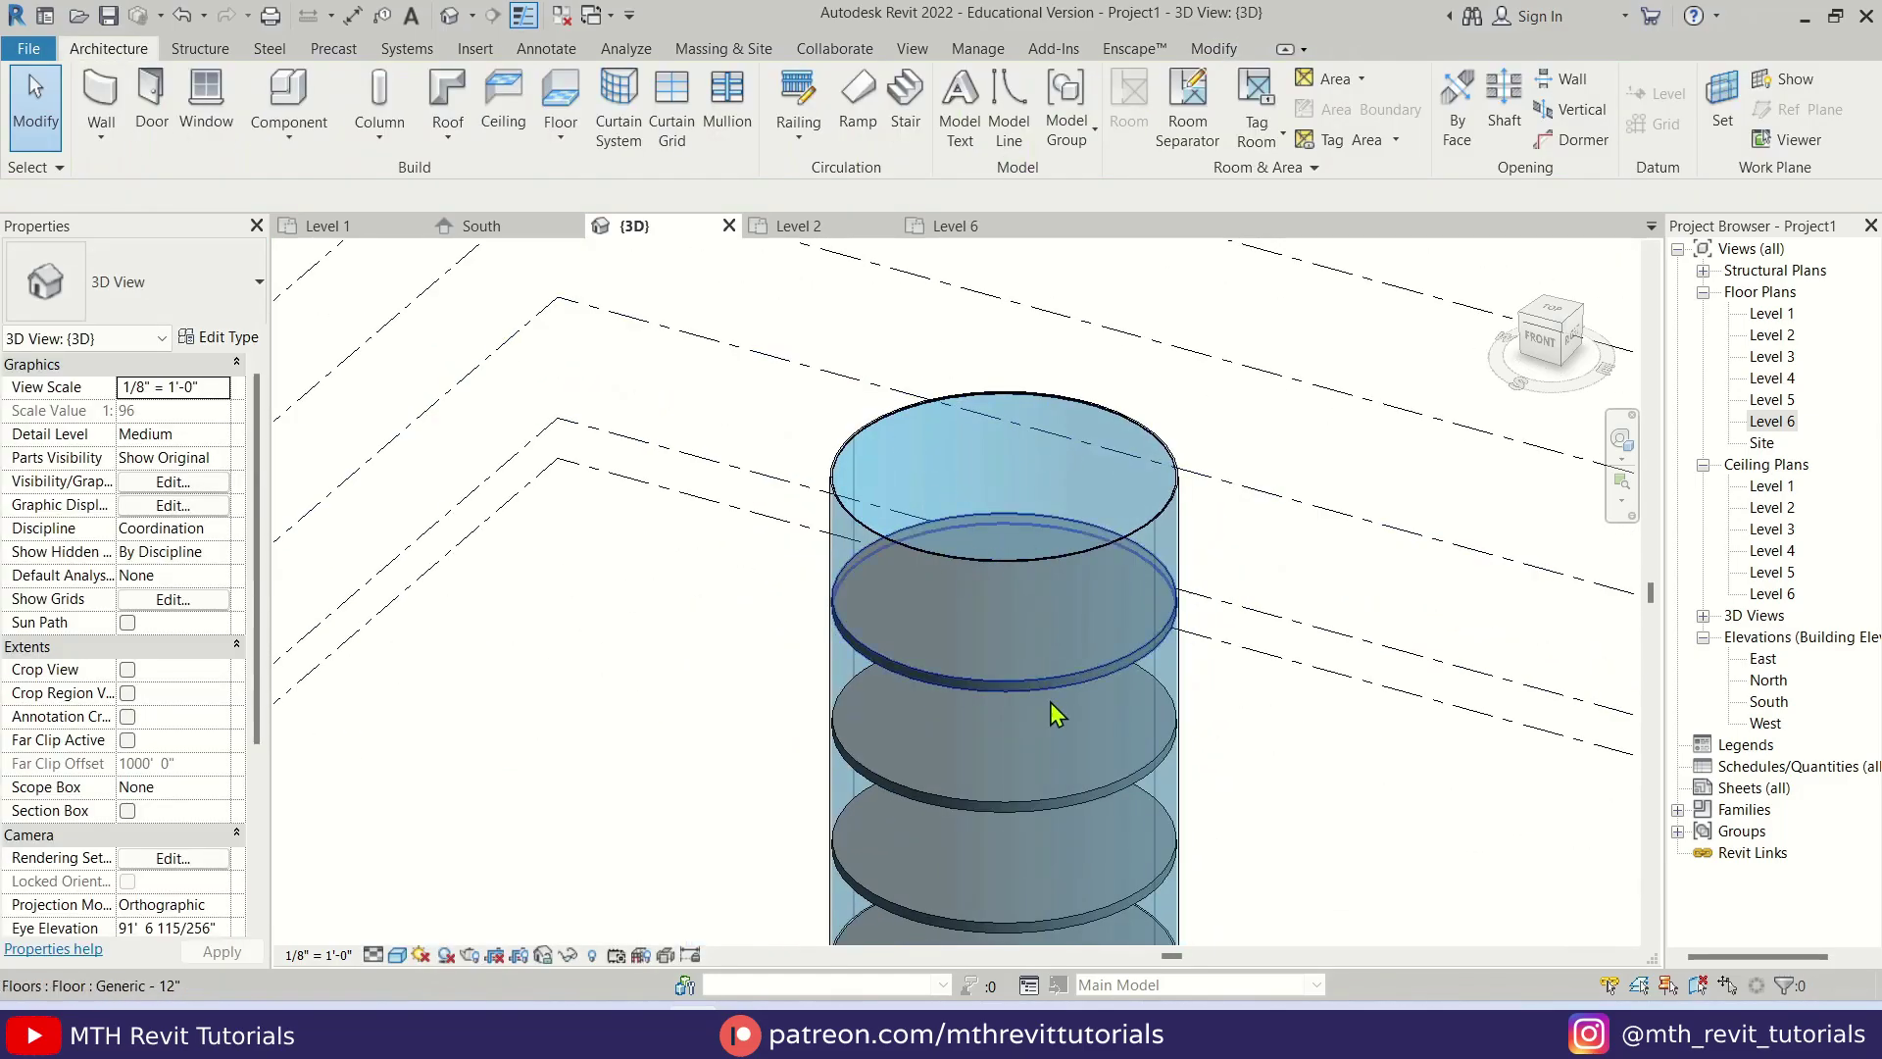
middle_drag(1059, 706, 990, 421)
shift+middle_drag(875, 638, 844, 693)
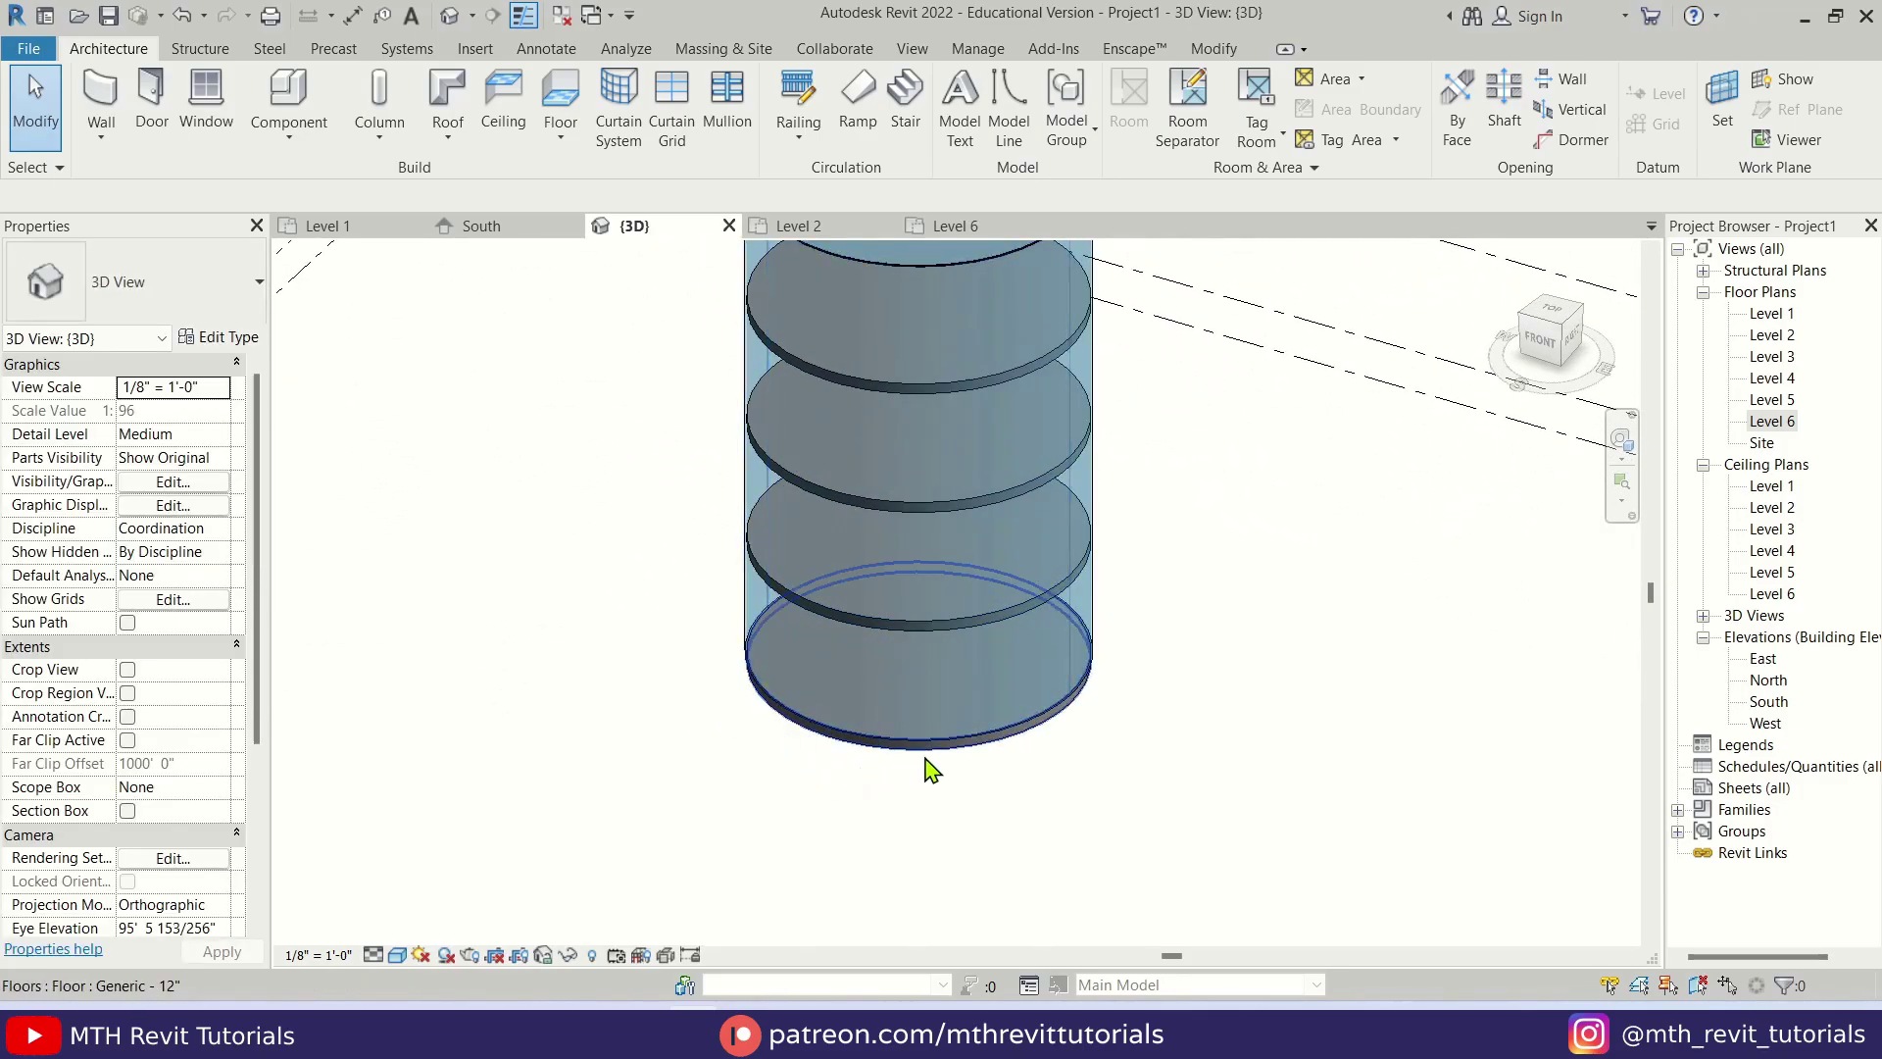
scroll(809, 706, up, 2)
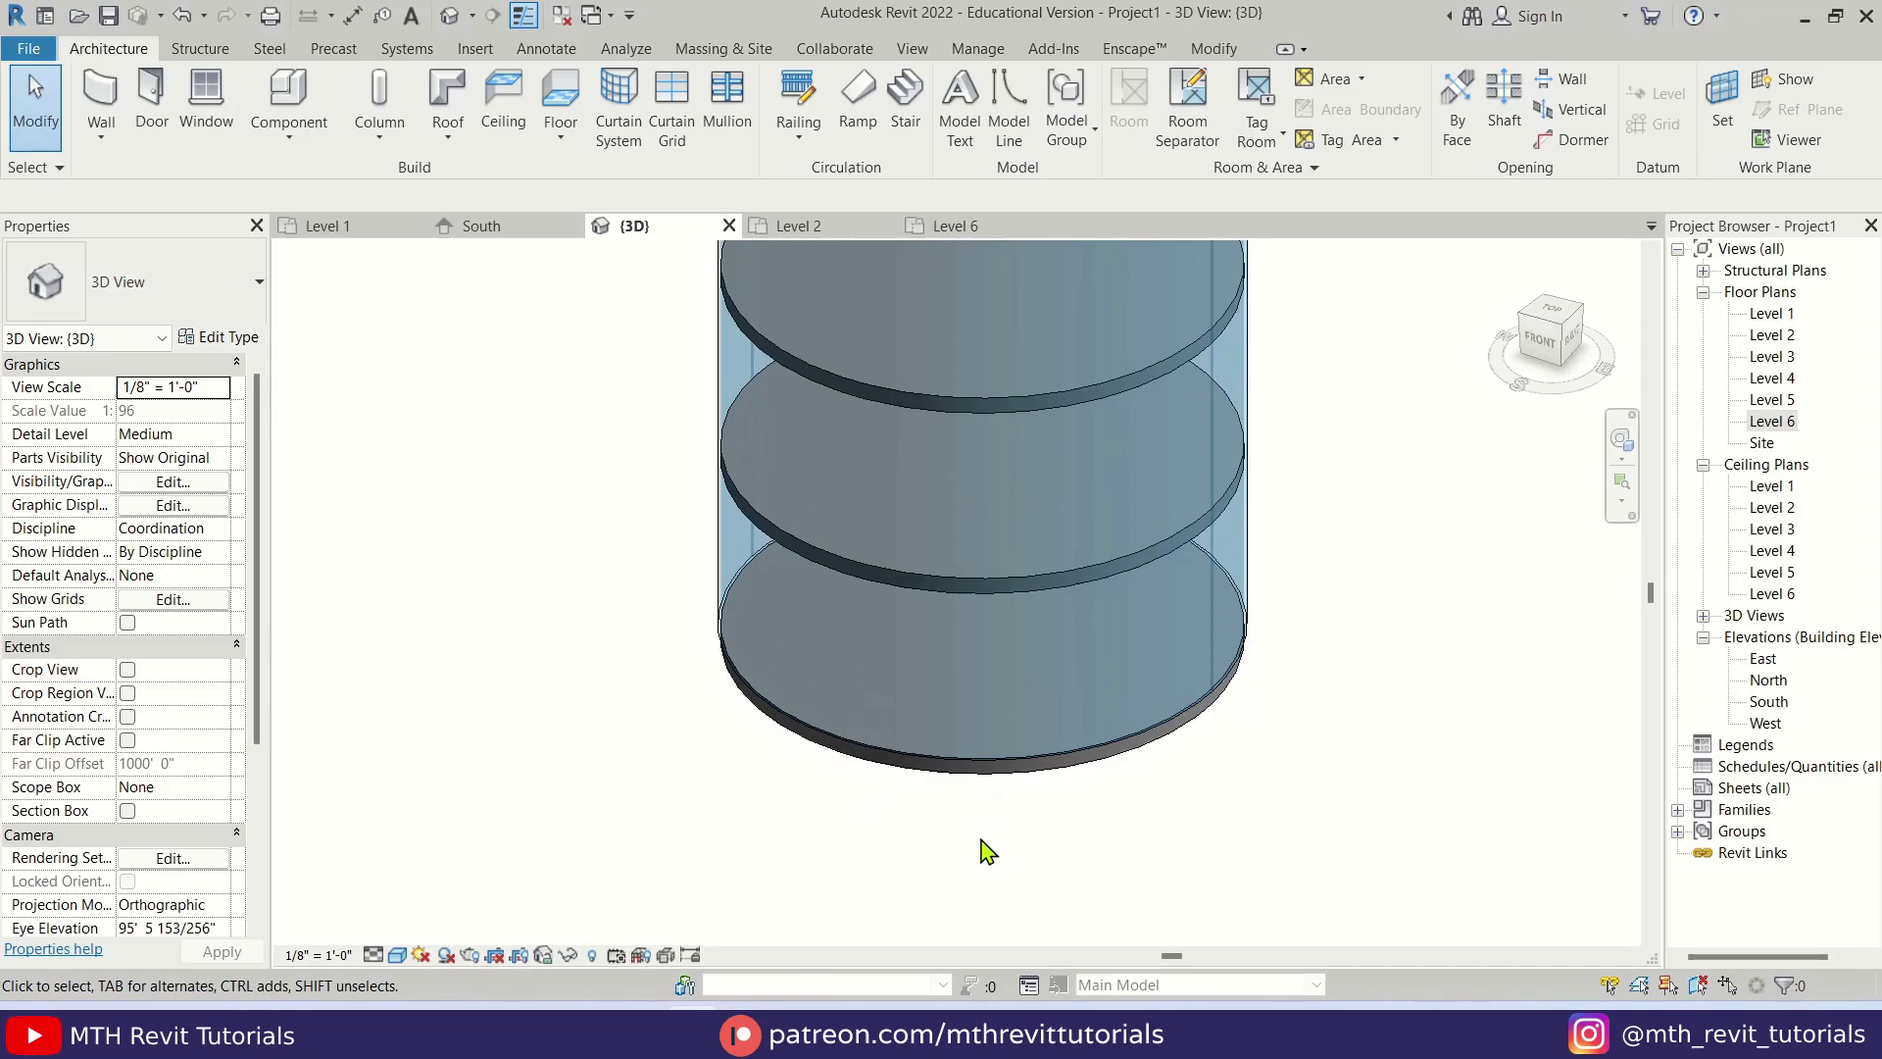
scroll(912, 628, up, 1)
middle_drag(912, 628, 932, 774)
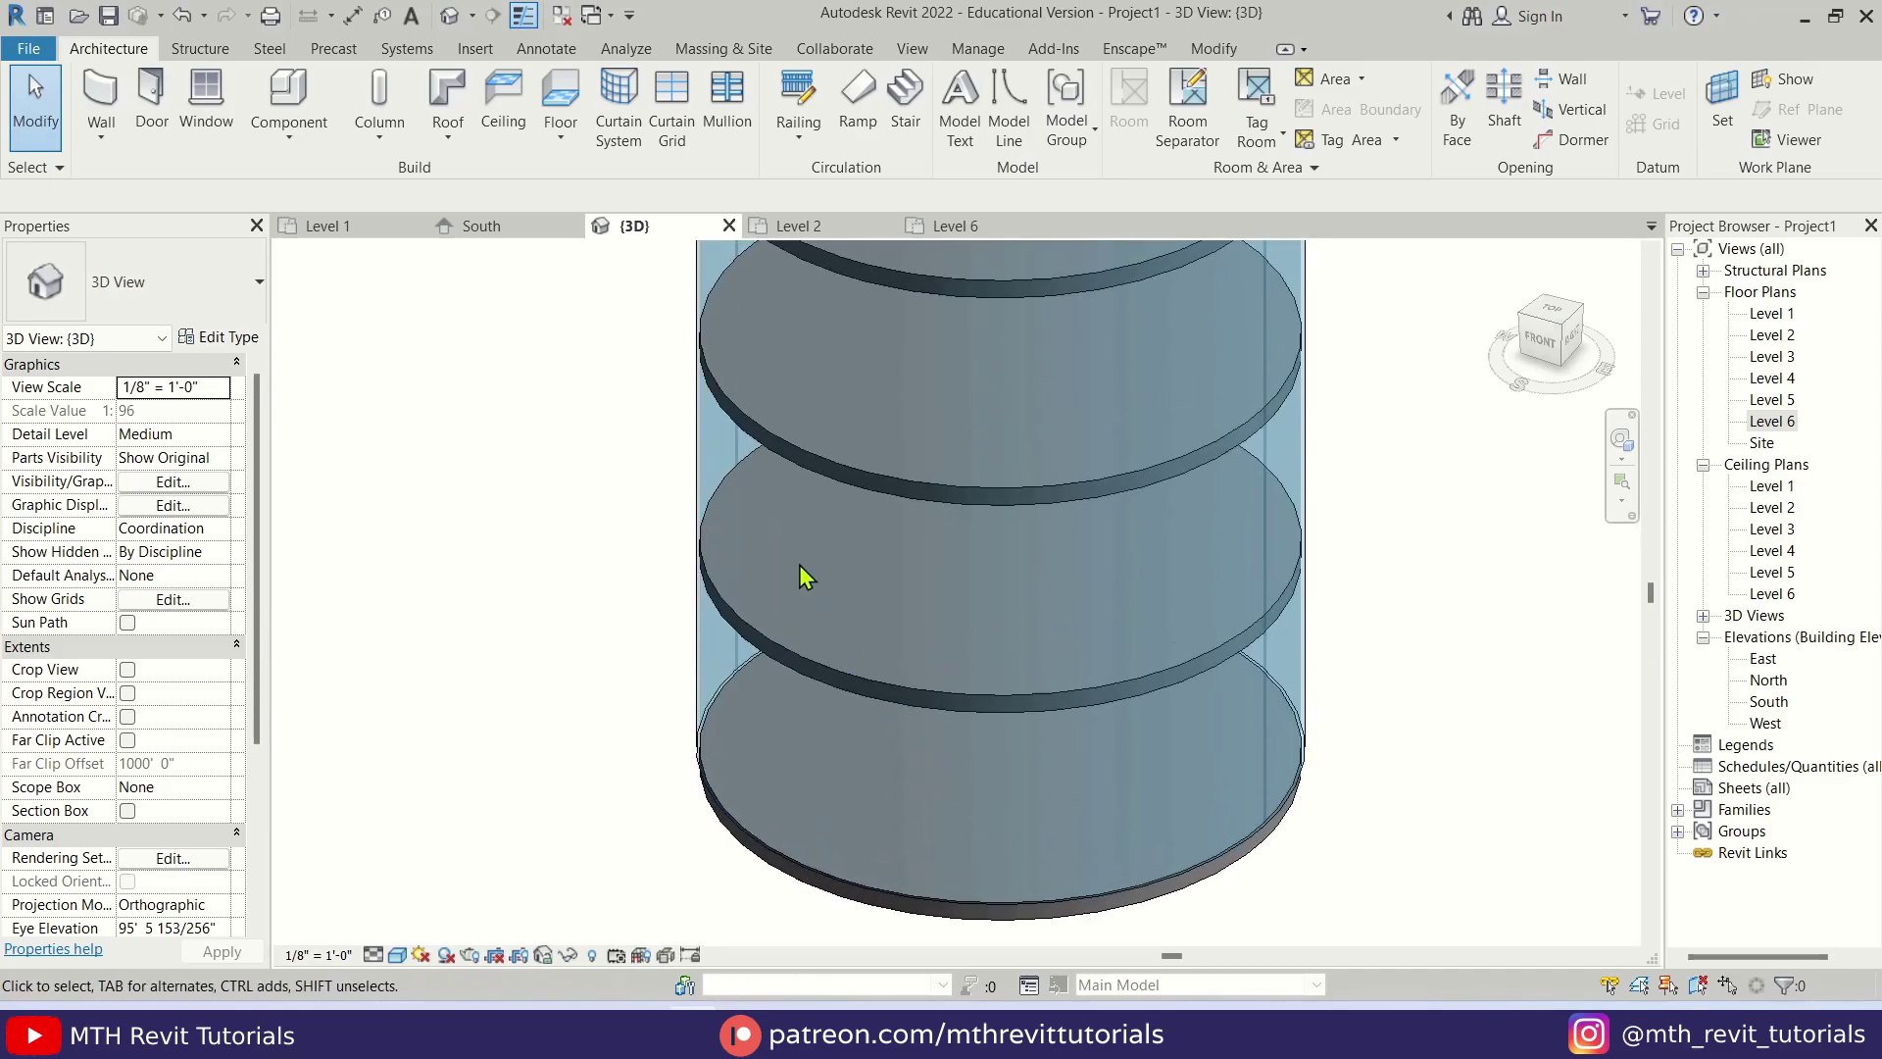
click(150, 98)
click(990, 137)
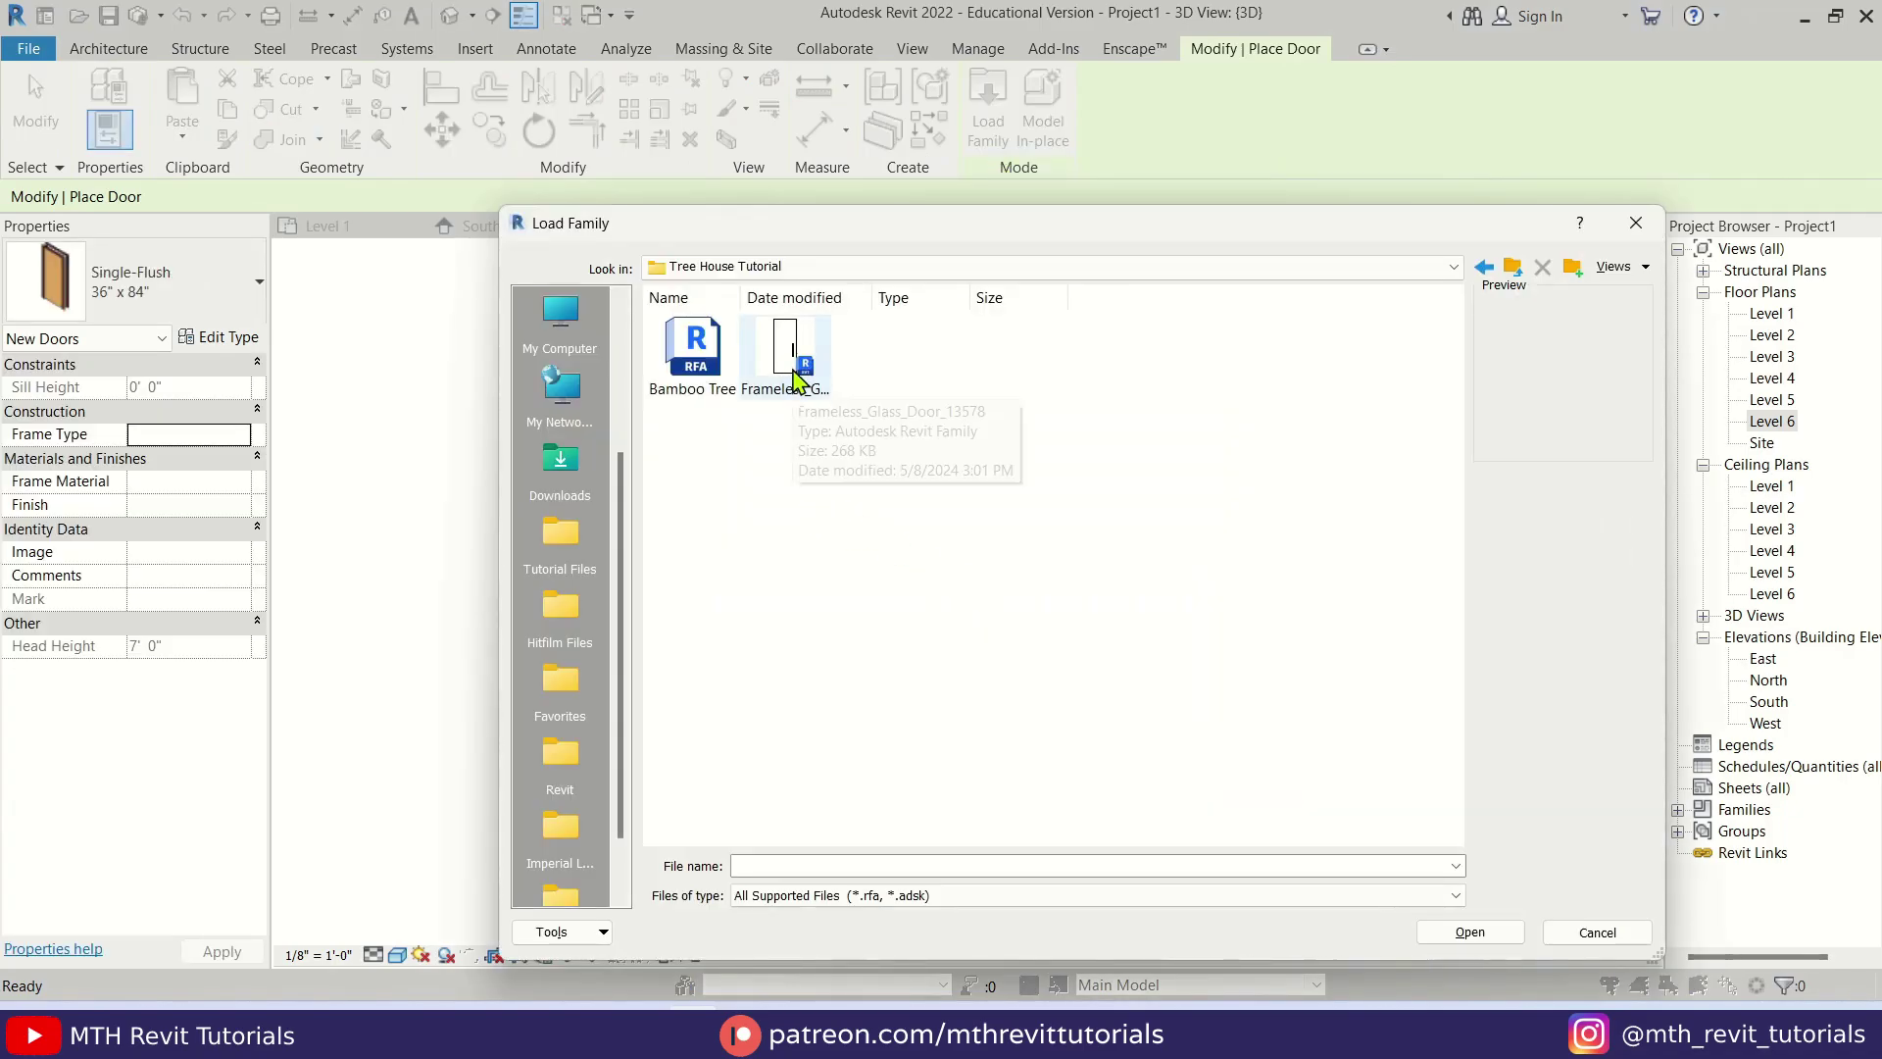
click(804, 392)
click(1470, 933)
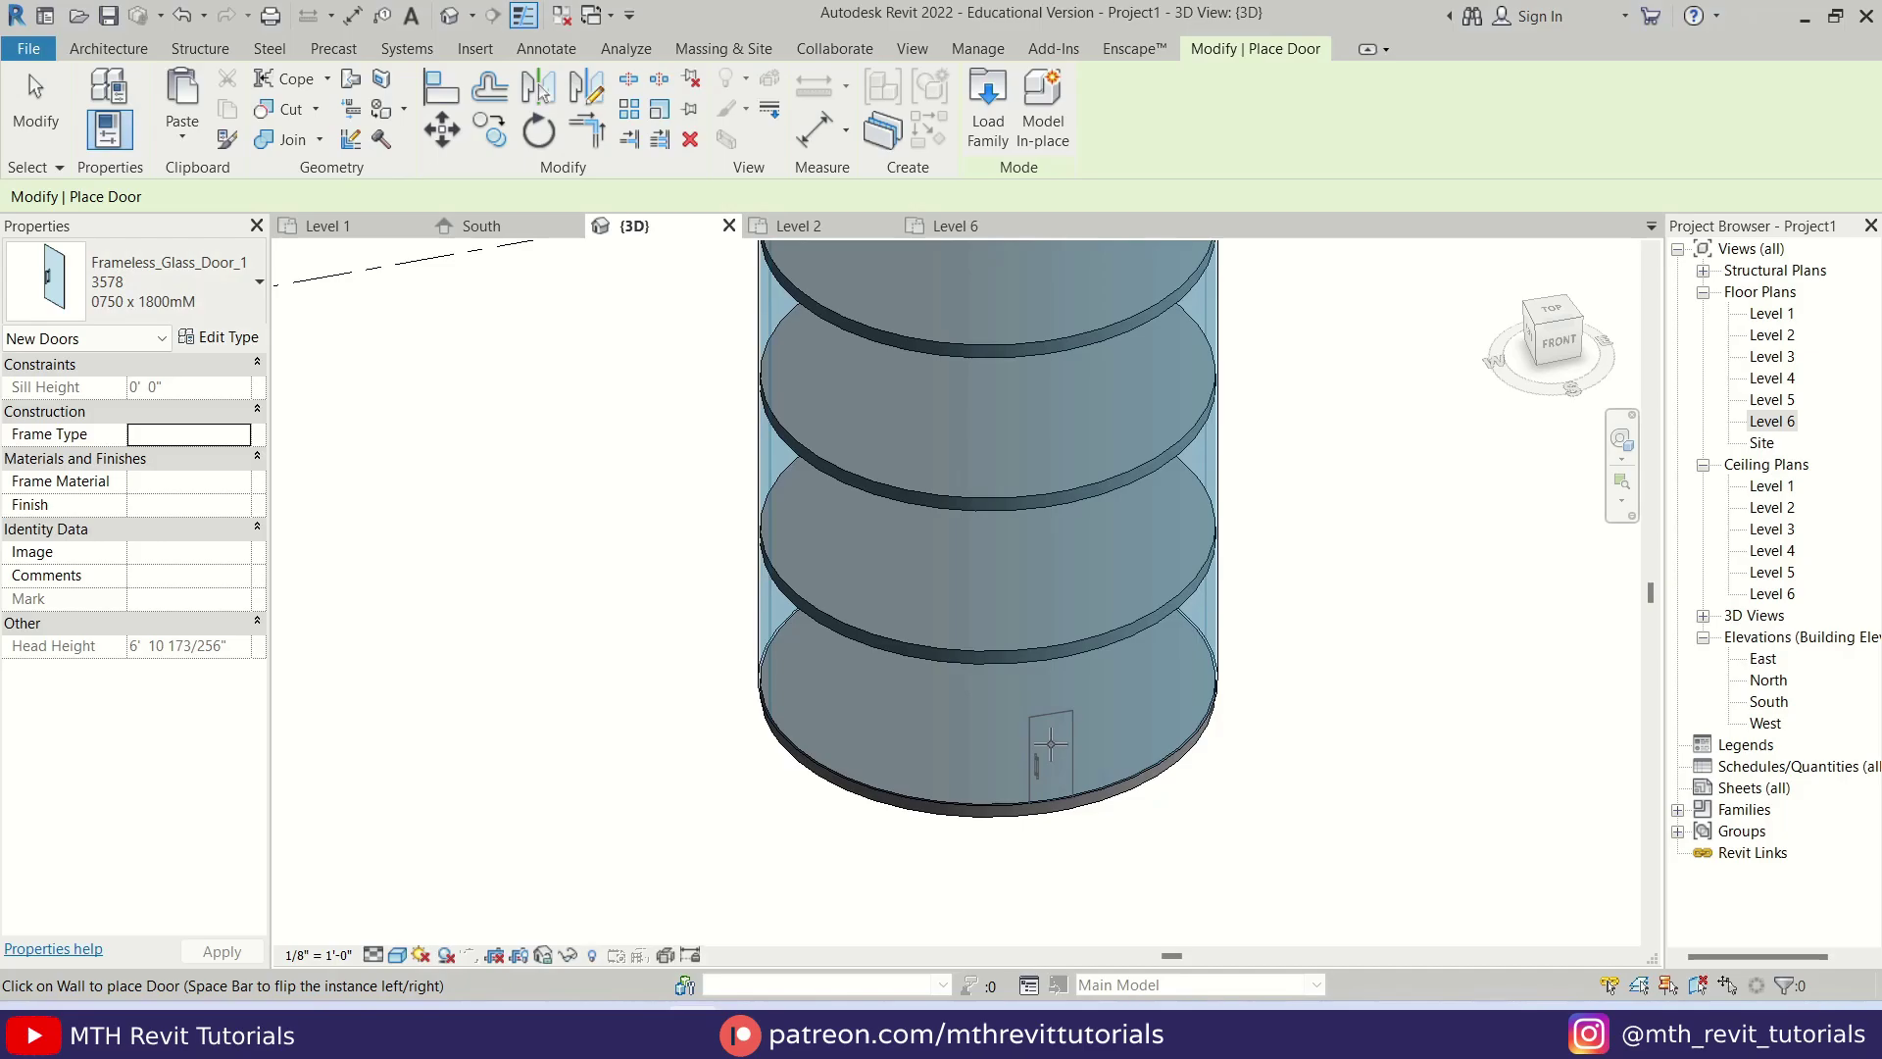
key(Escape)
scroll(1034, 832, up, 1)
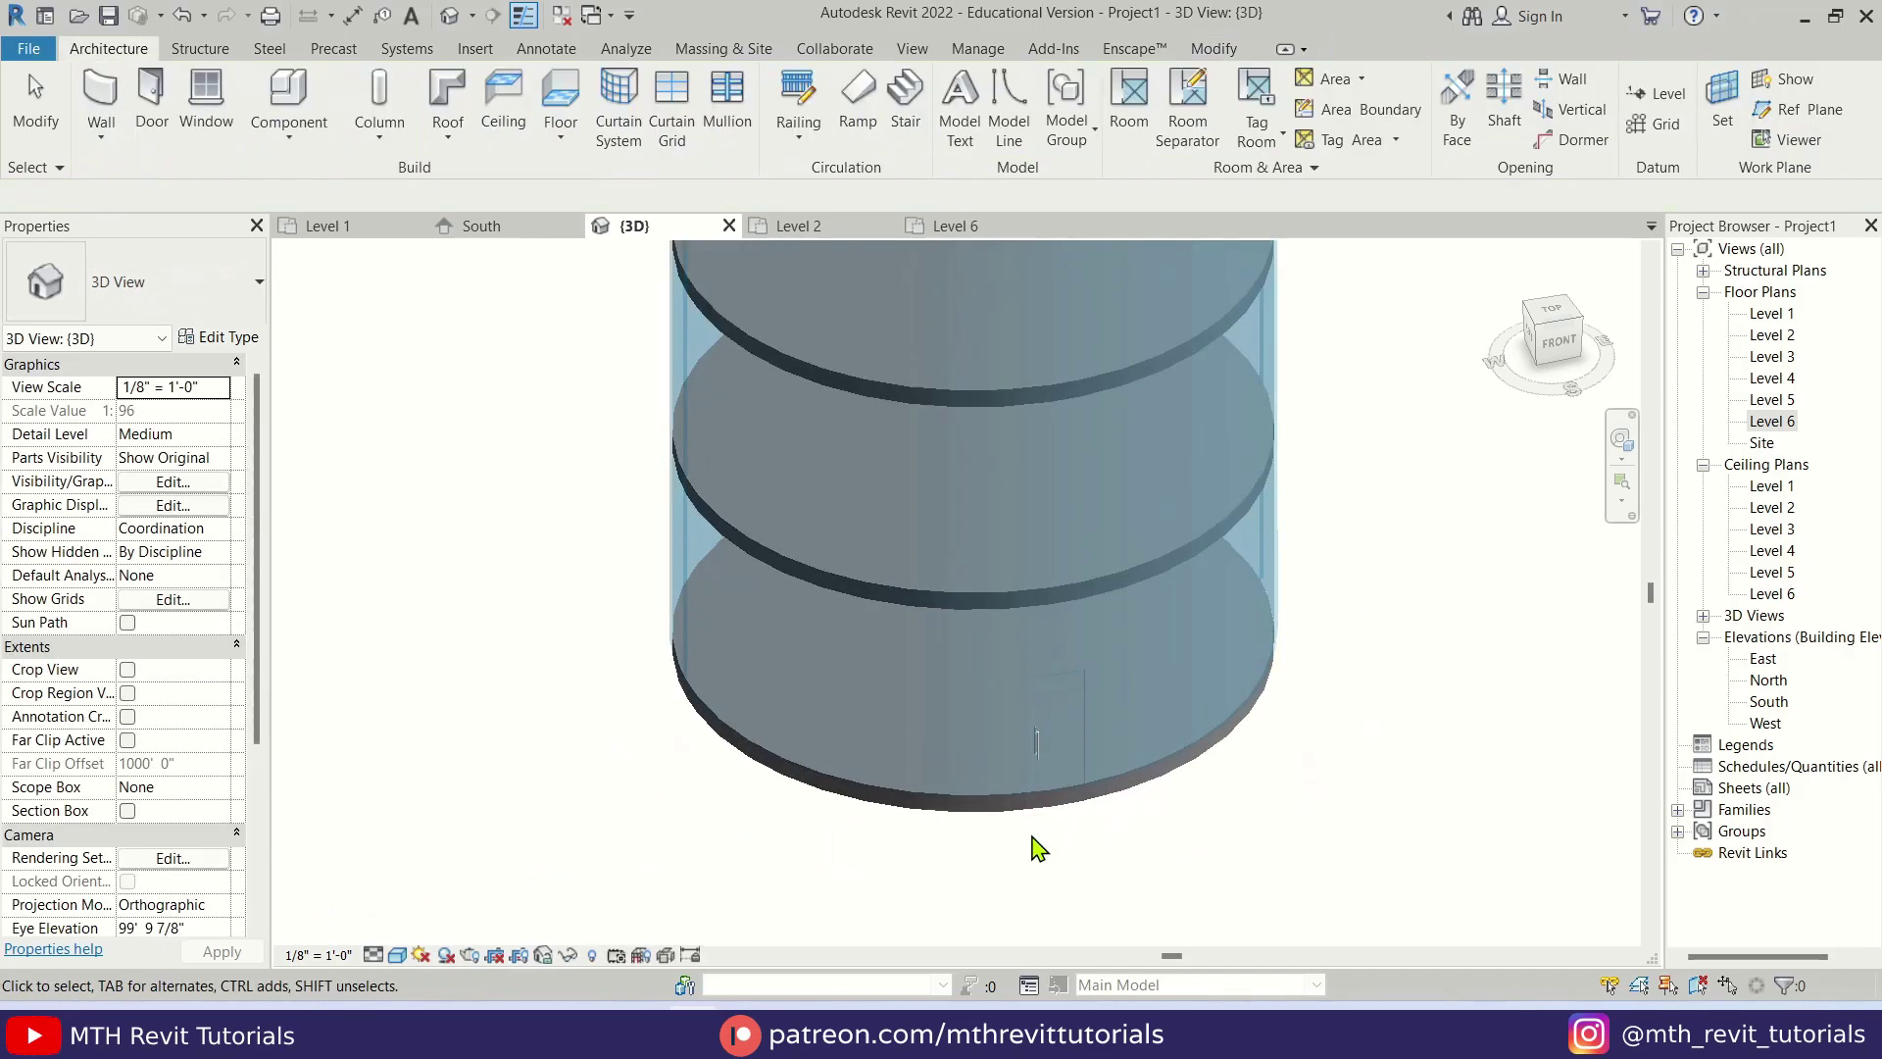
- Open the lowest floor's boundary sketch for editing and display it in the Level 2 floor plan
click(1054, 816)
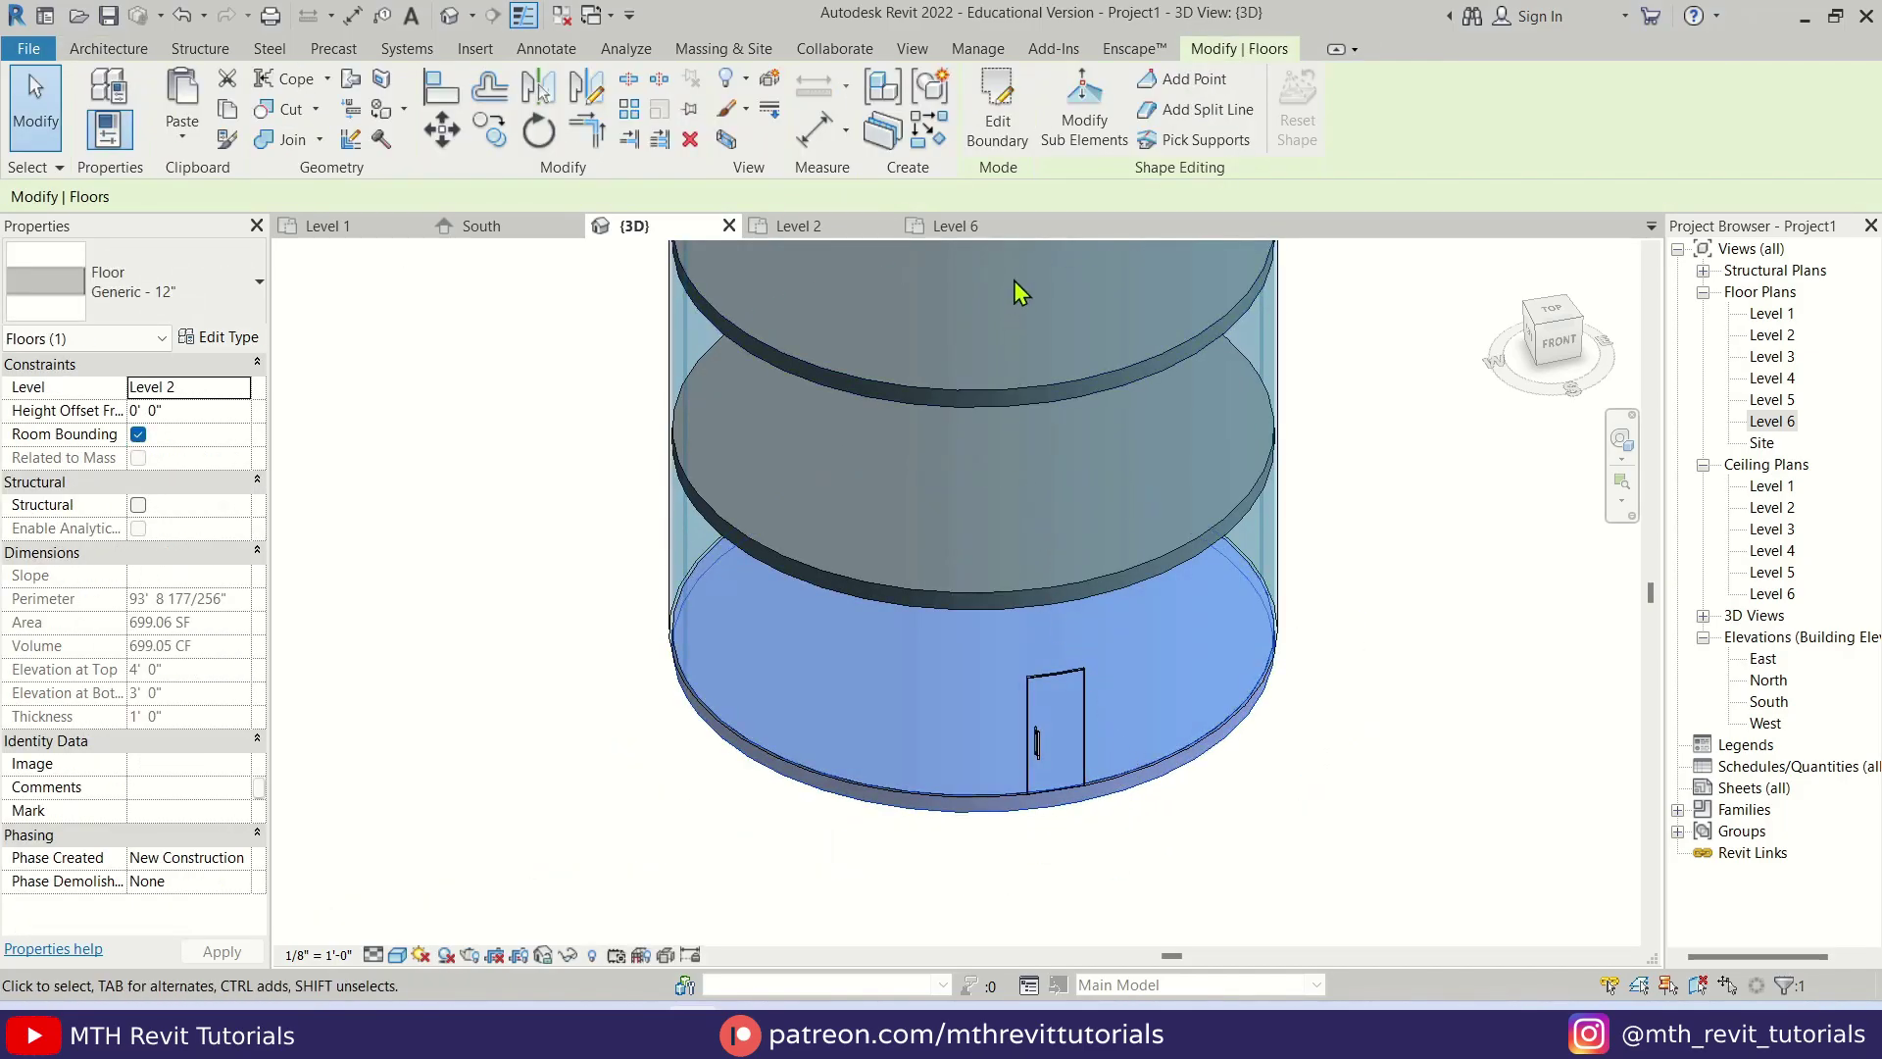
click(996, 113)
double_click(1772, 313)
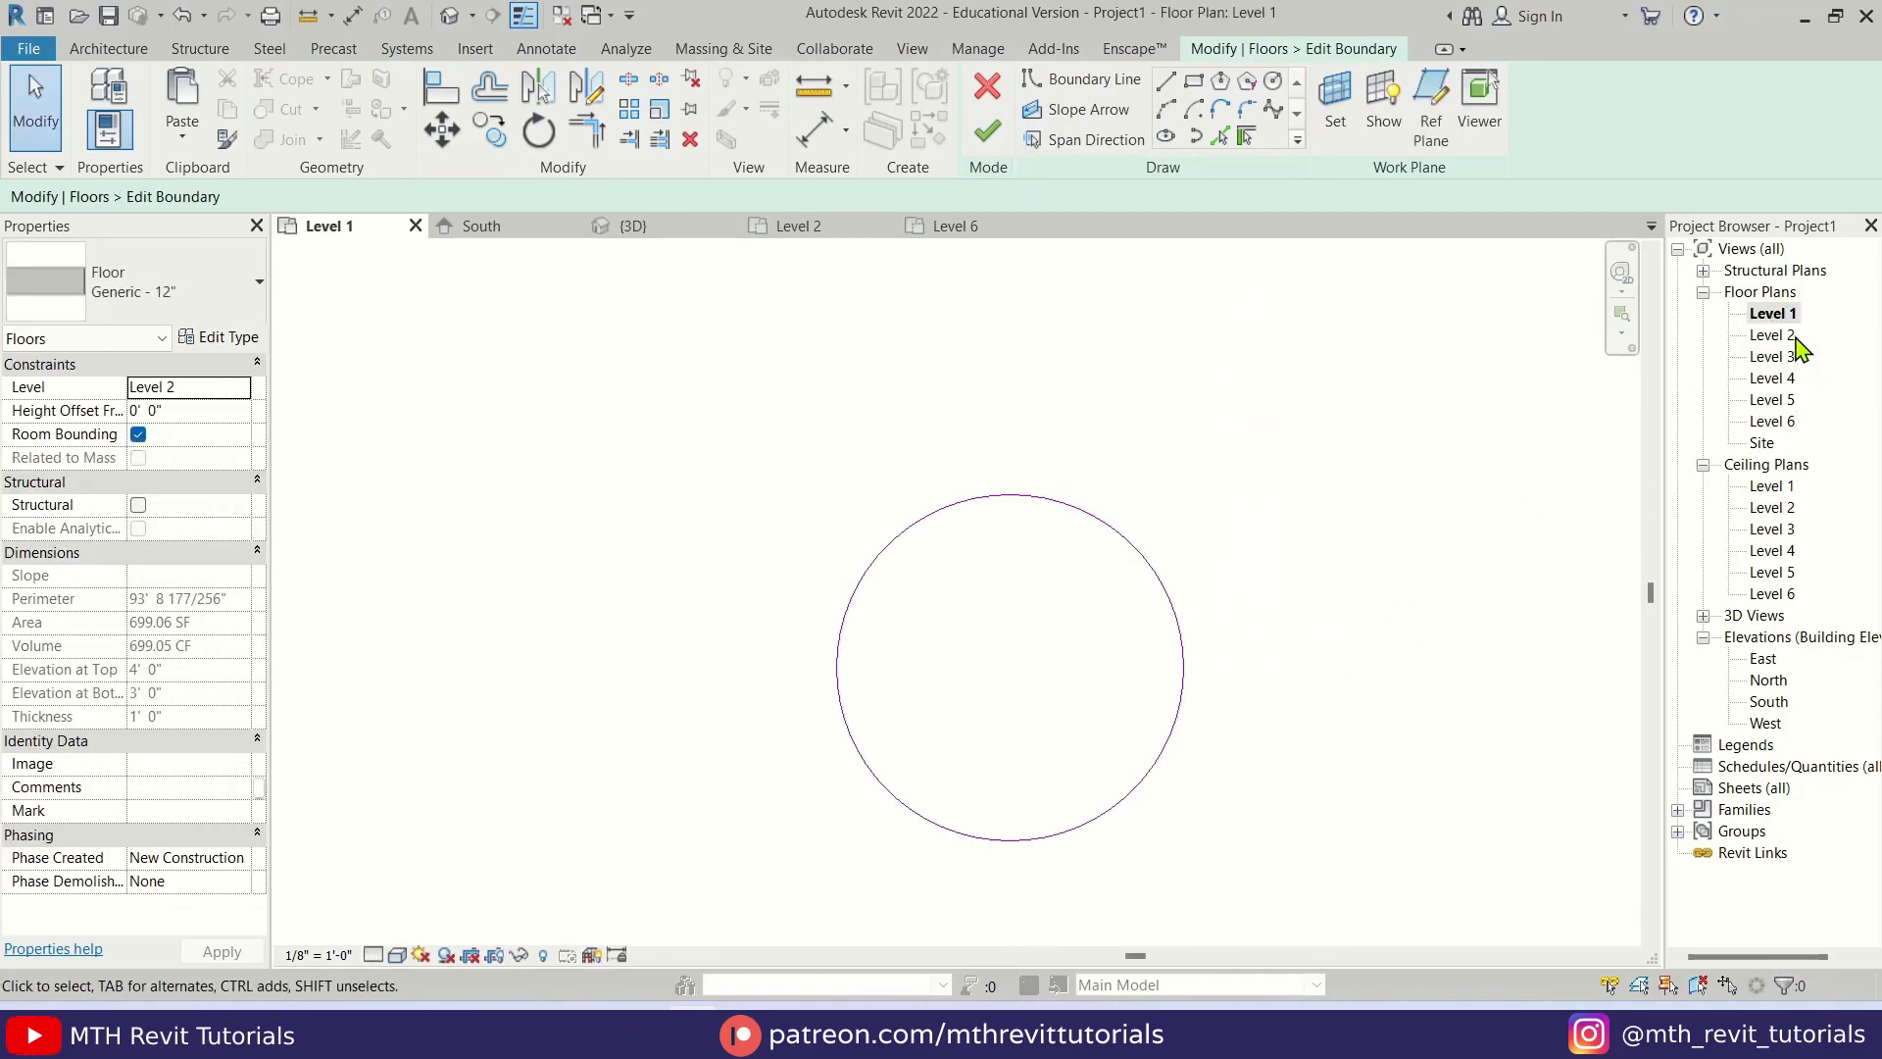
double_click(1783, 342)
mouse_move(1109, 832)
middle_down()
mouse_move(1071, 705)
mouse_move(1103, 650)
middle_up()
scroll(1004, 686, up, 3)
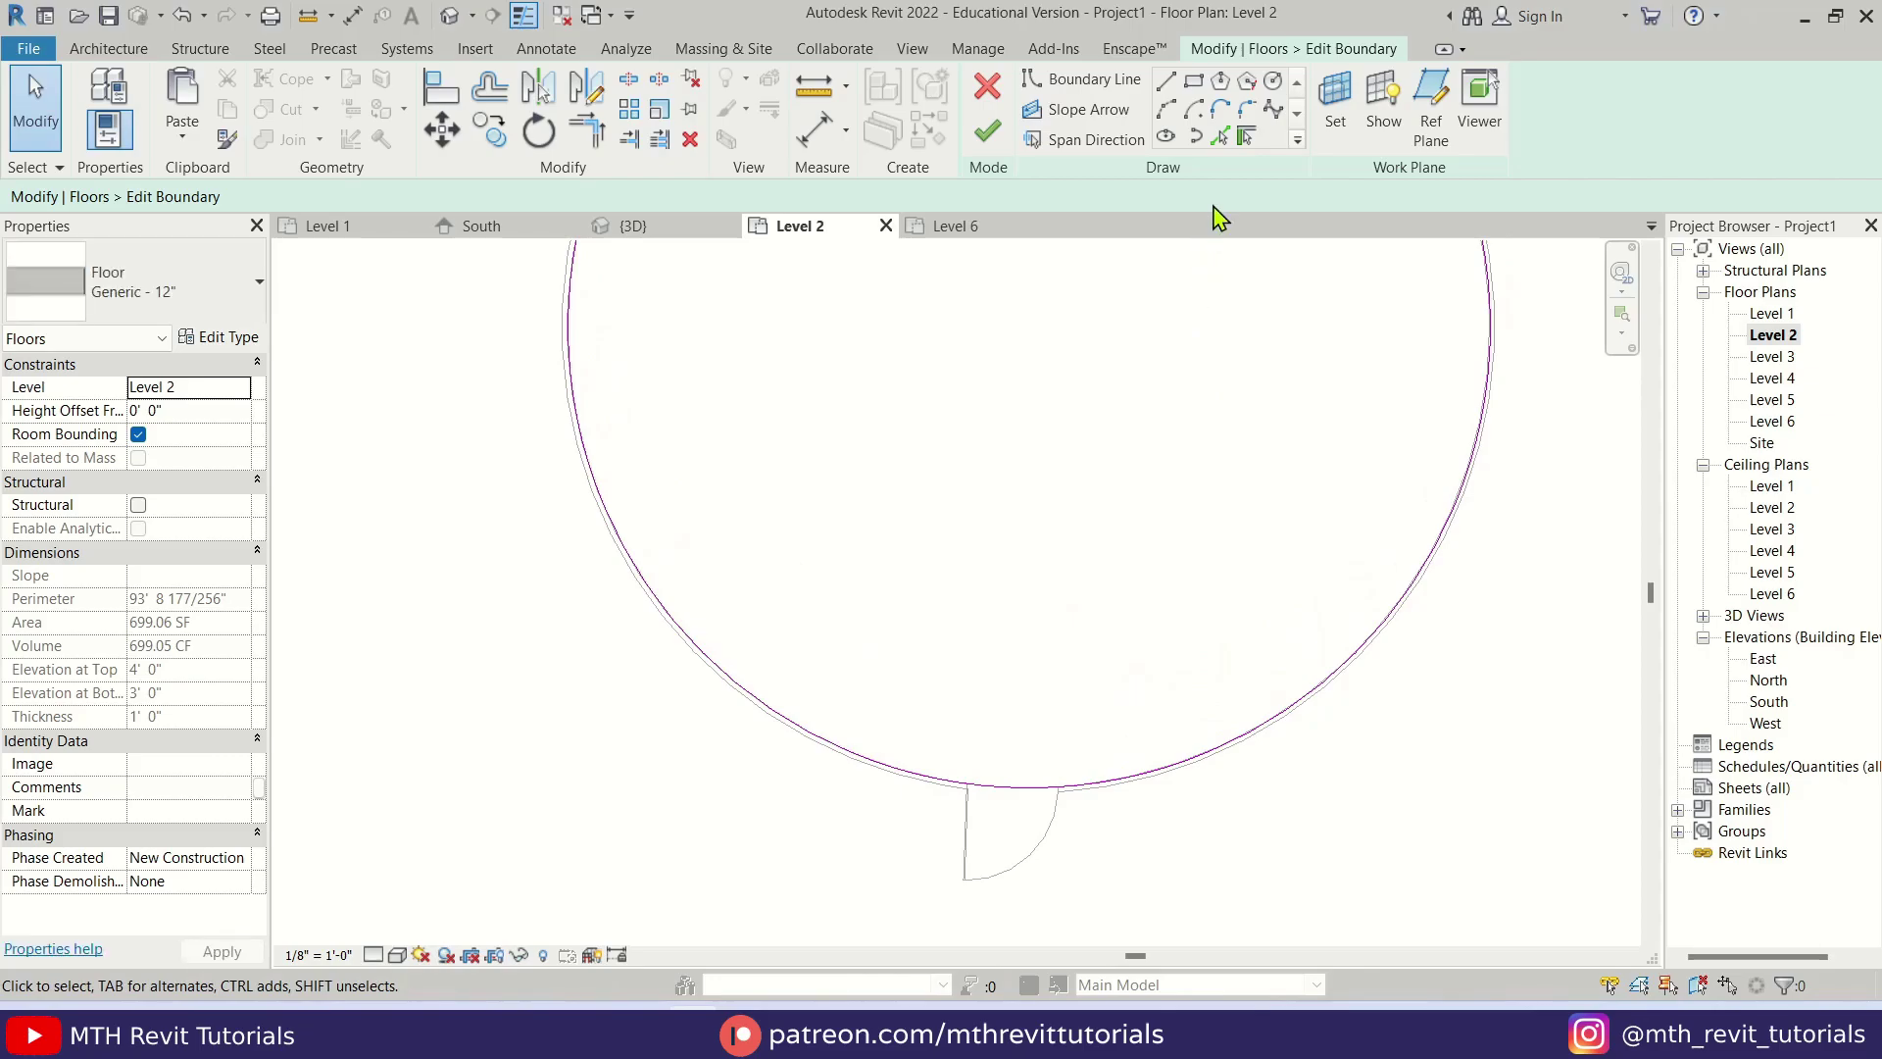
- Add a circular boundary line offset 3' 0" outward from the glass wall
click(1222, 138)
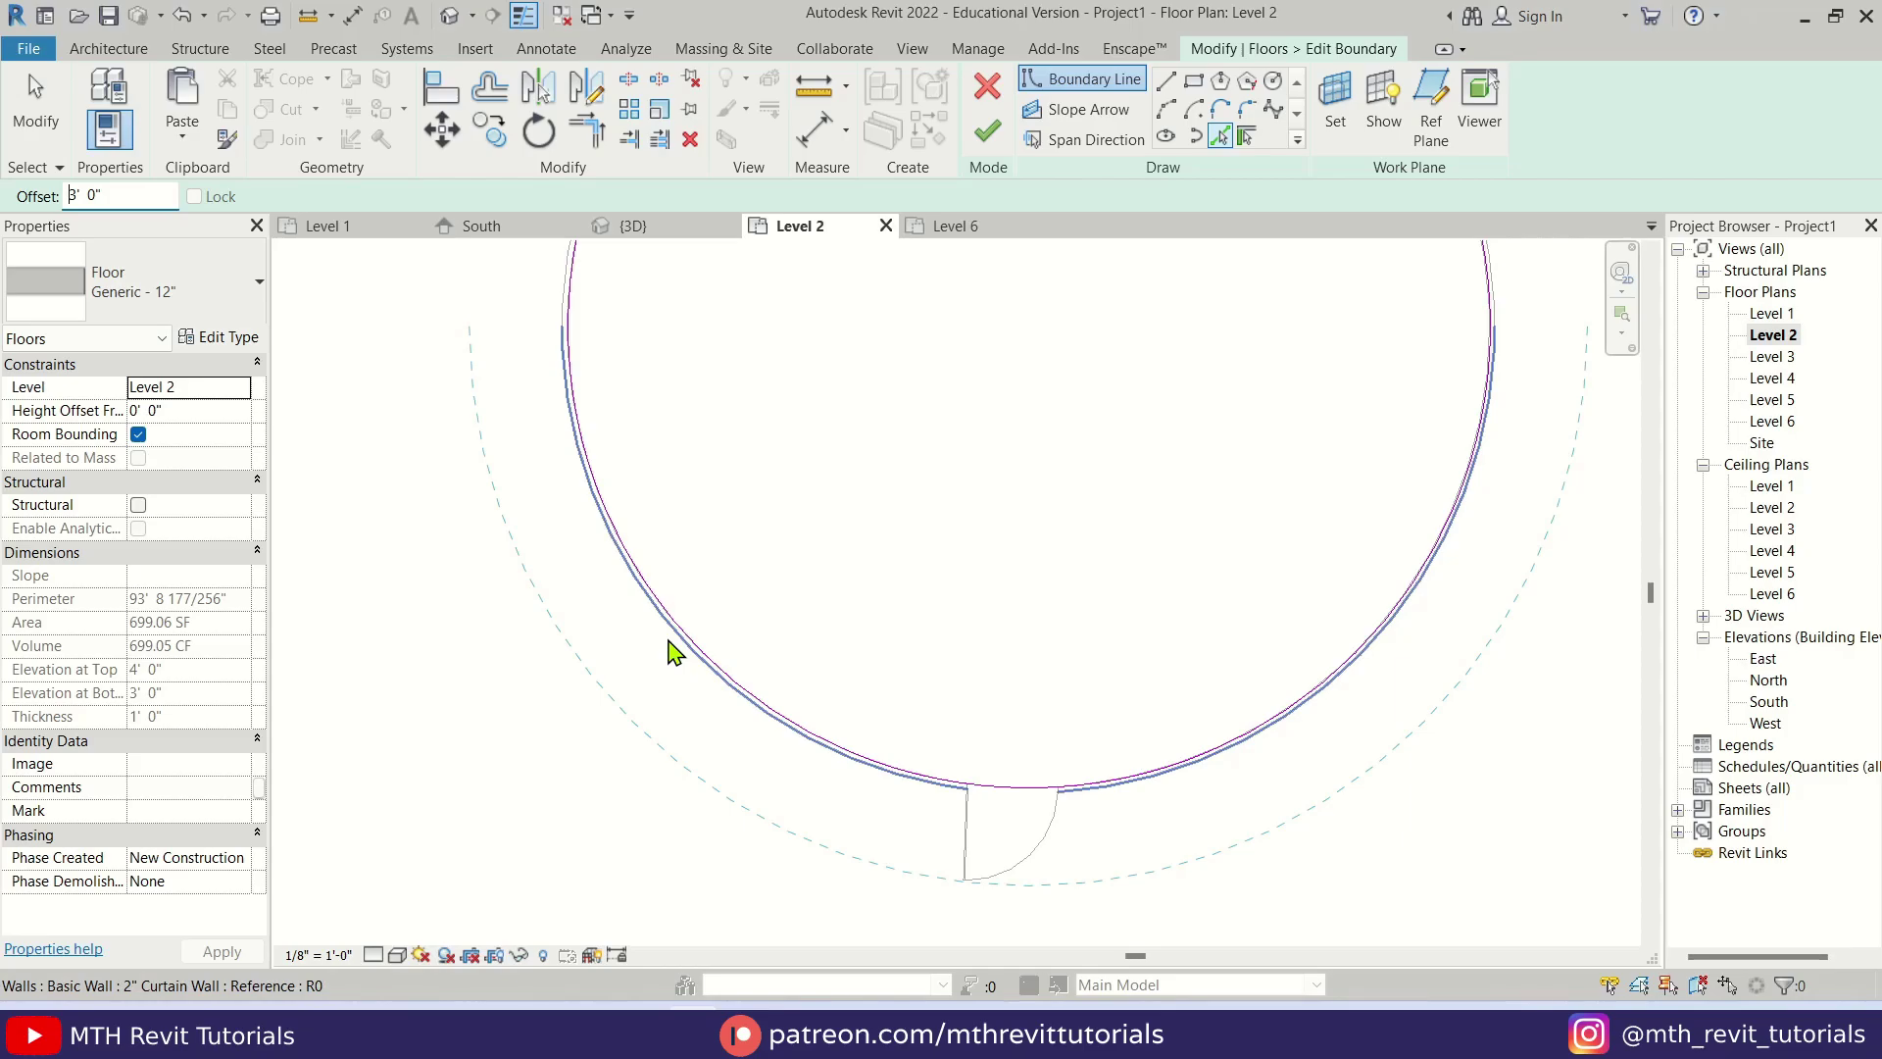
click(695, 674)
key(Escape)
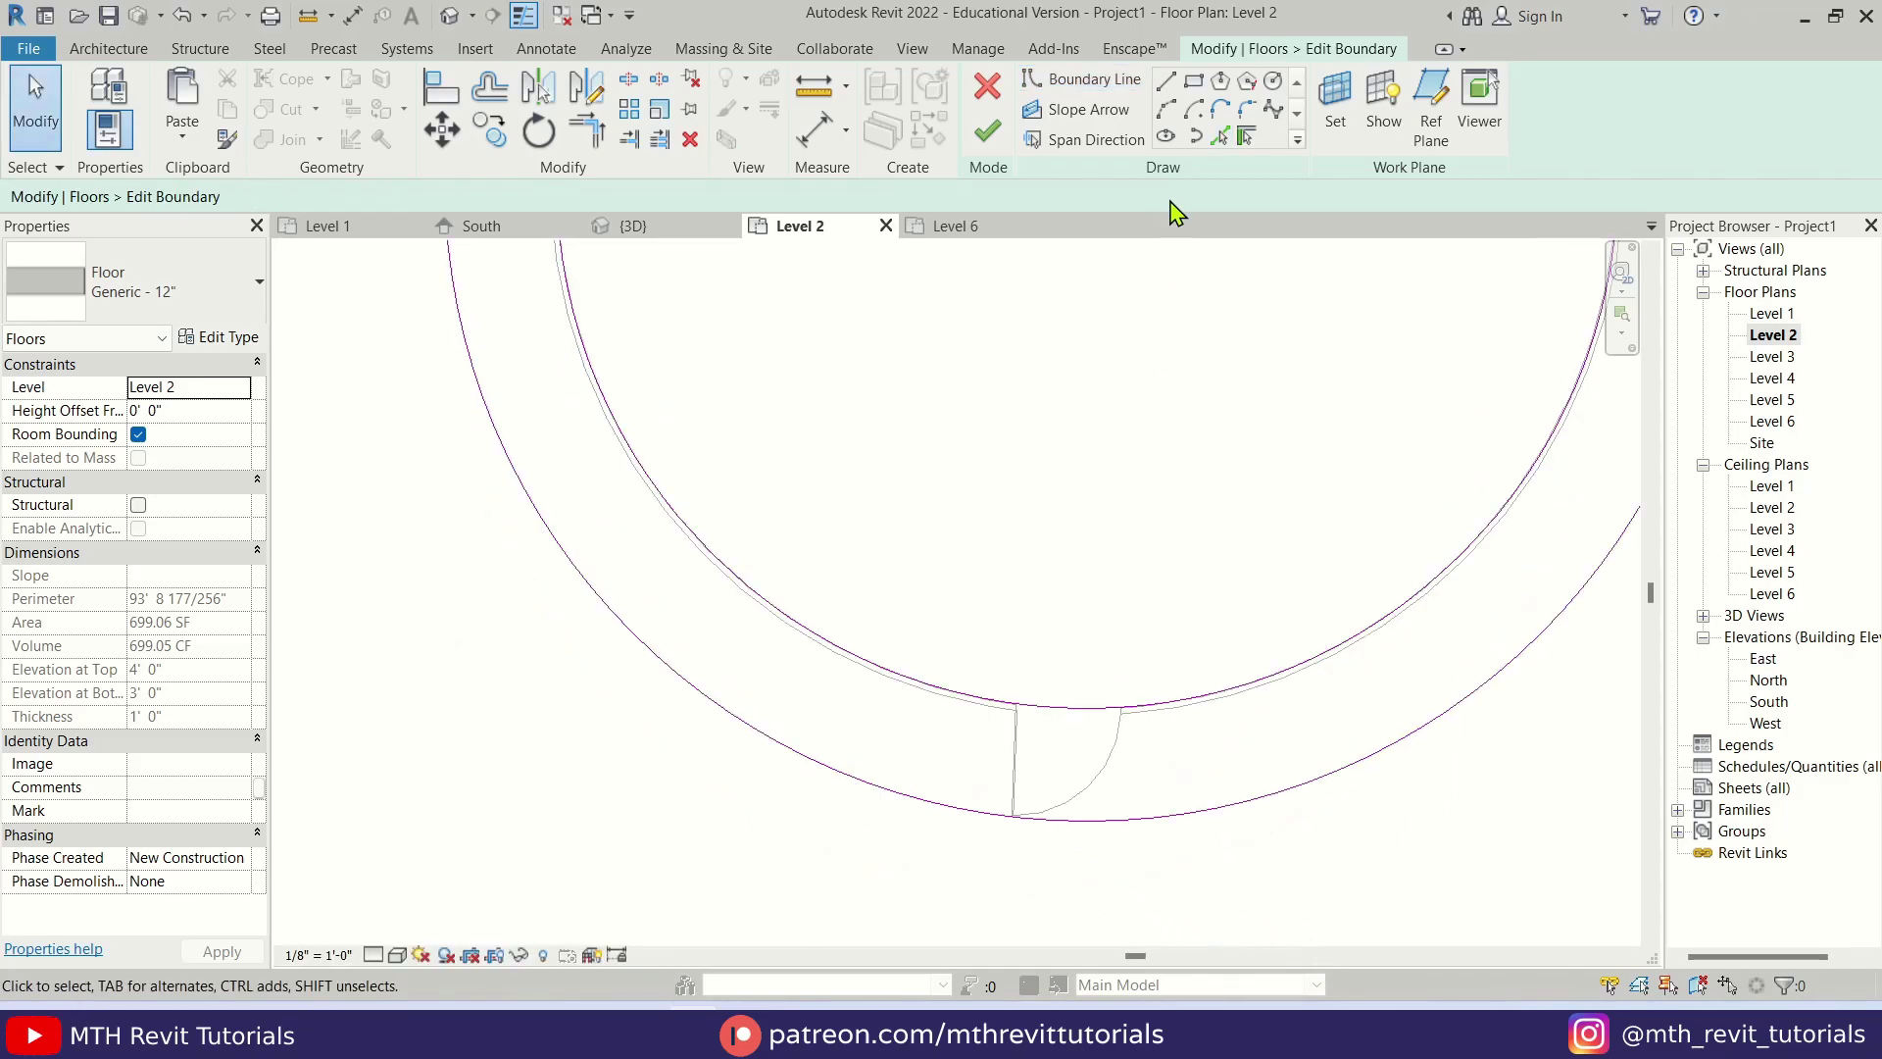
- Draw two boundary lines joining the inner and outer circles, one on each side of the door
click(1166, 84)
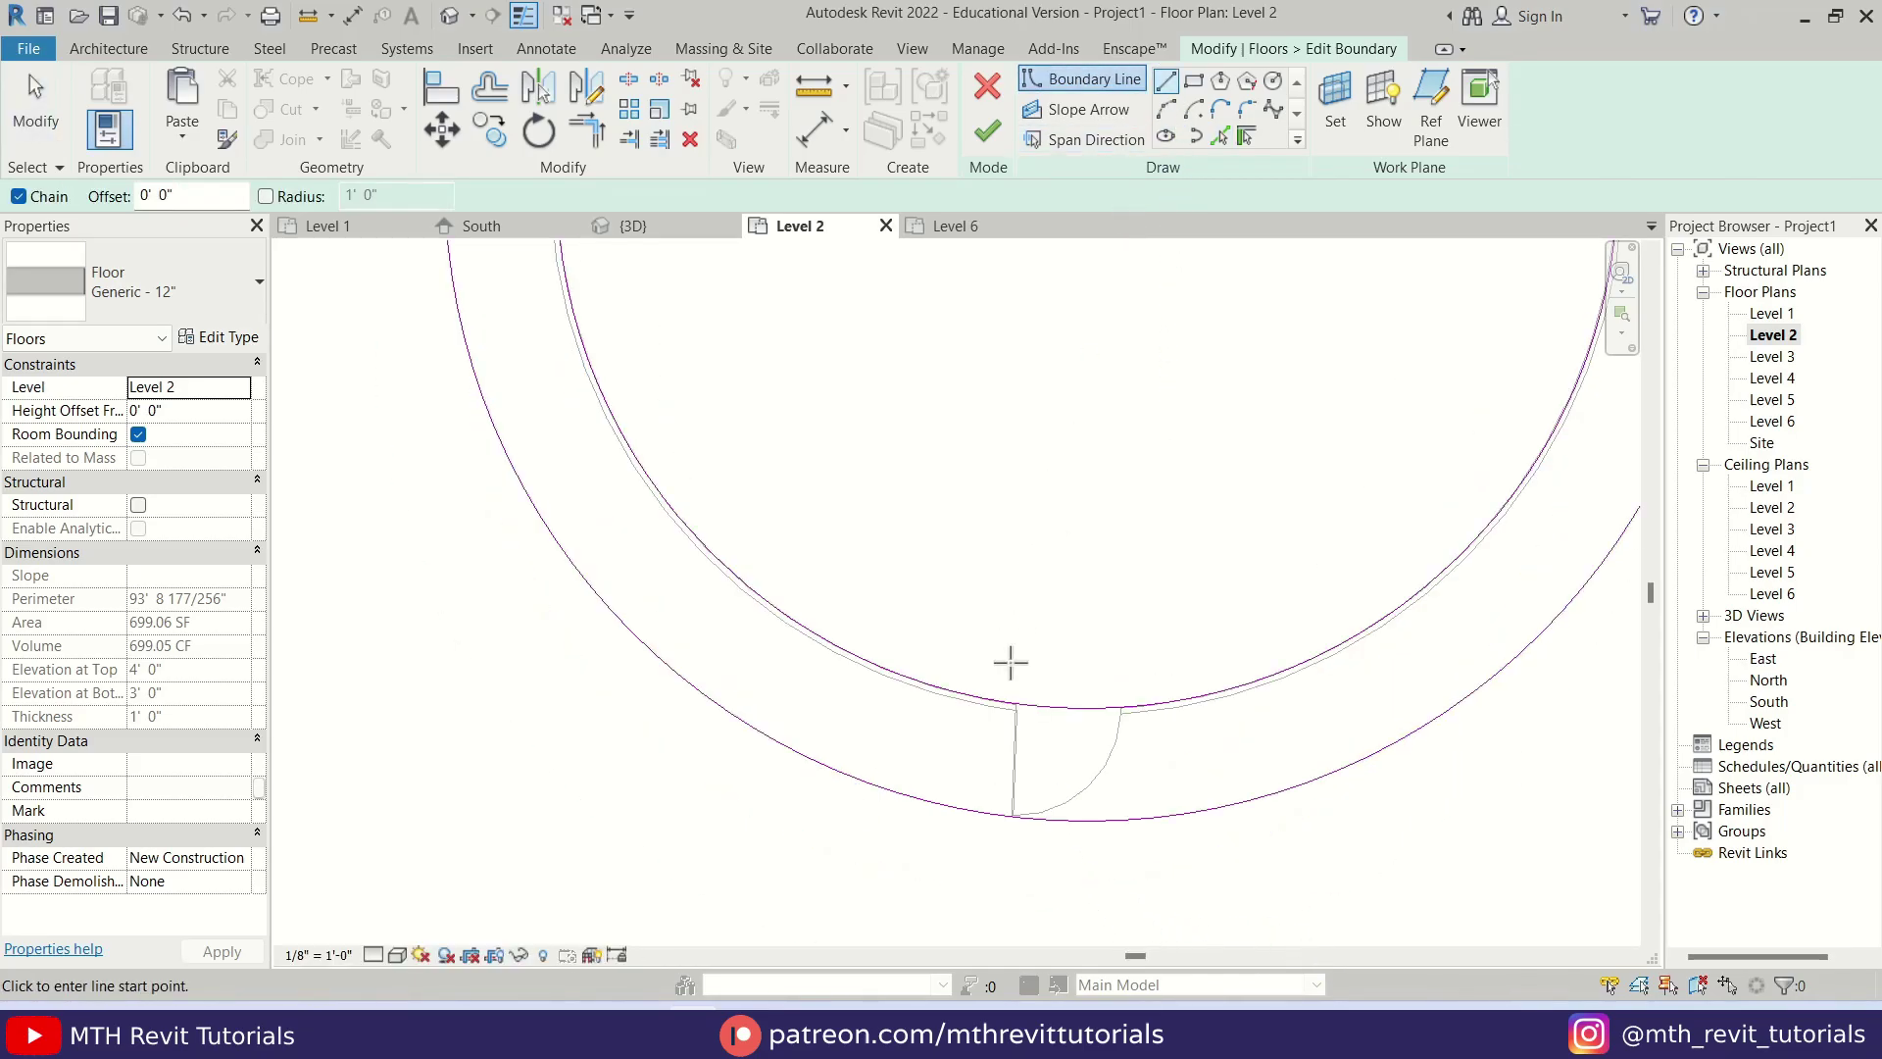
click(997, 701)
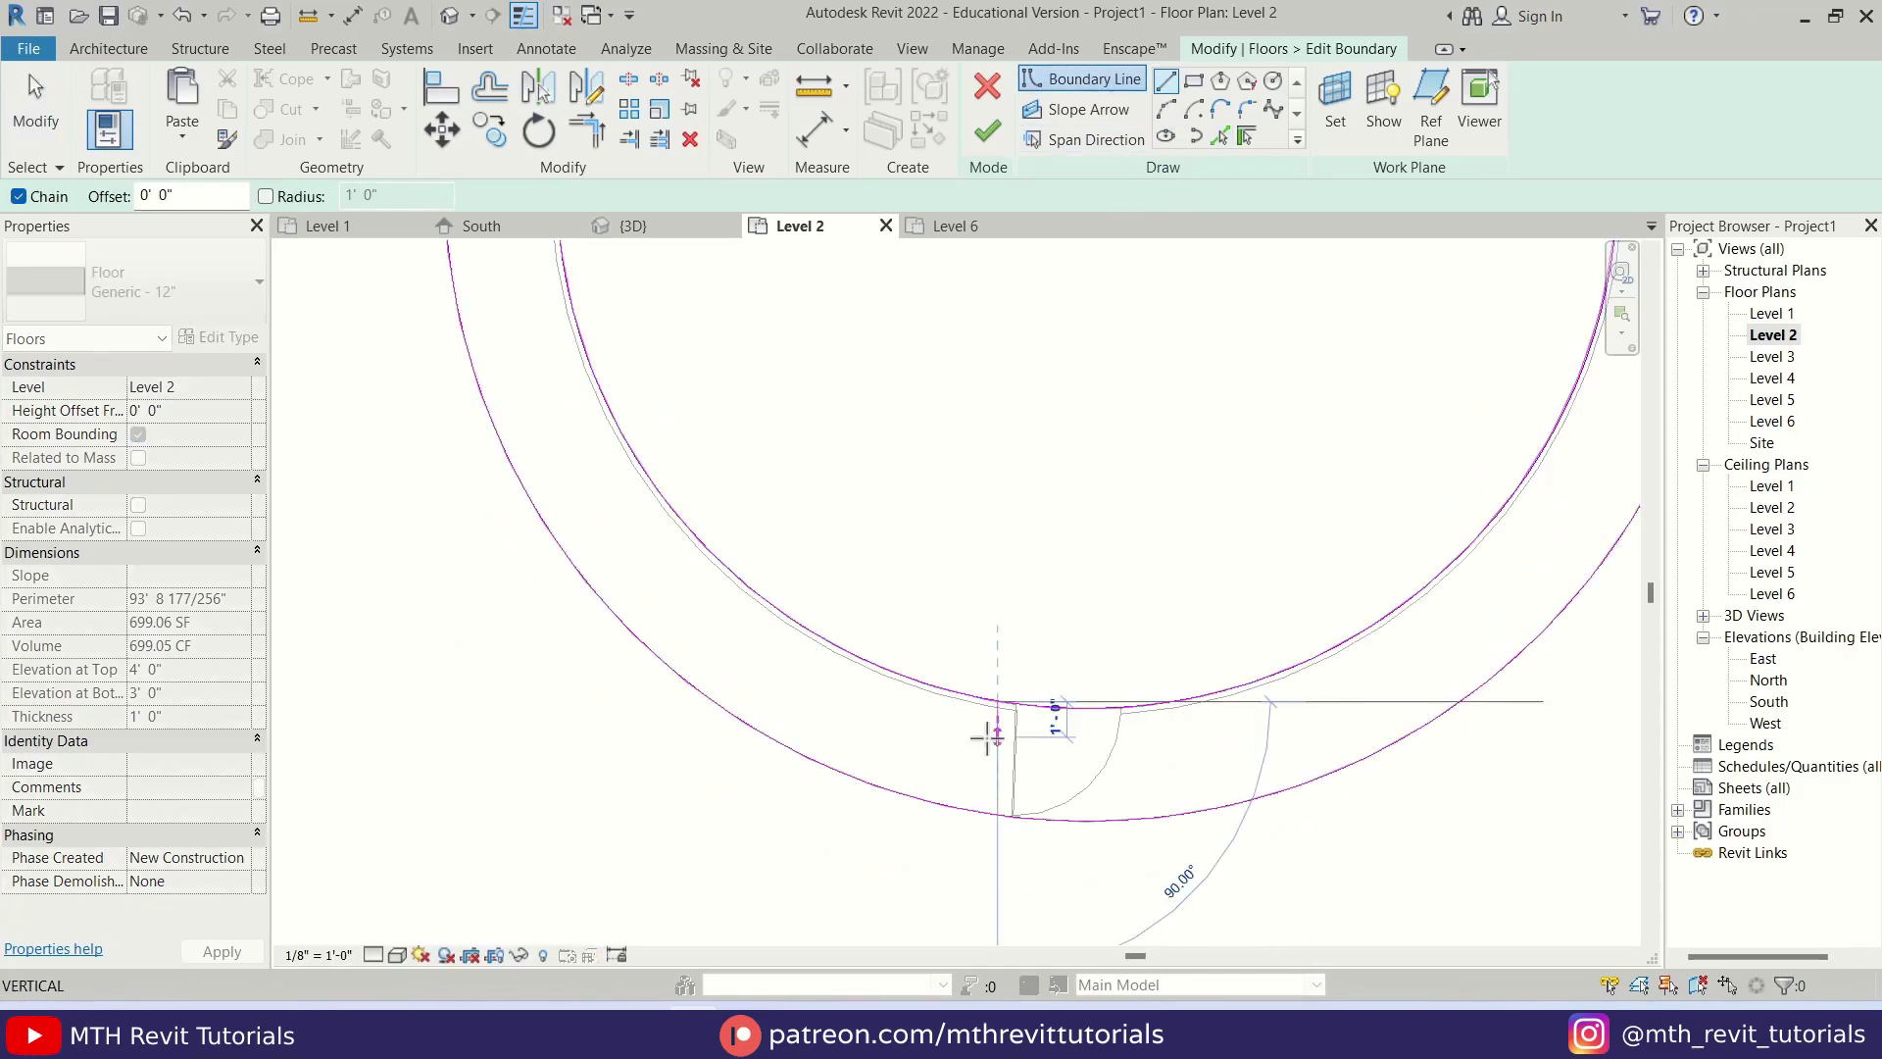
click(980, 811)
key(Escape)
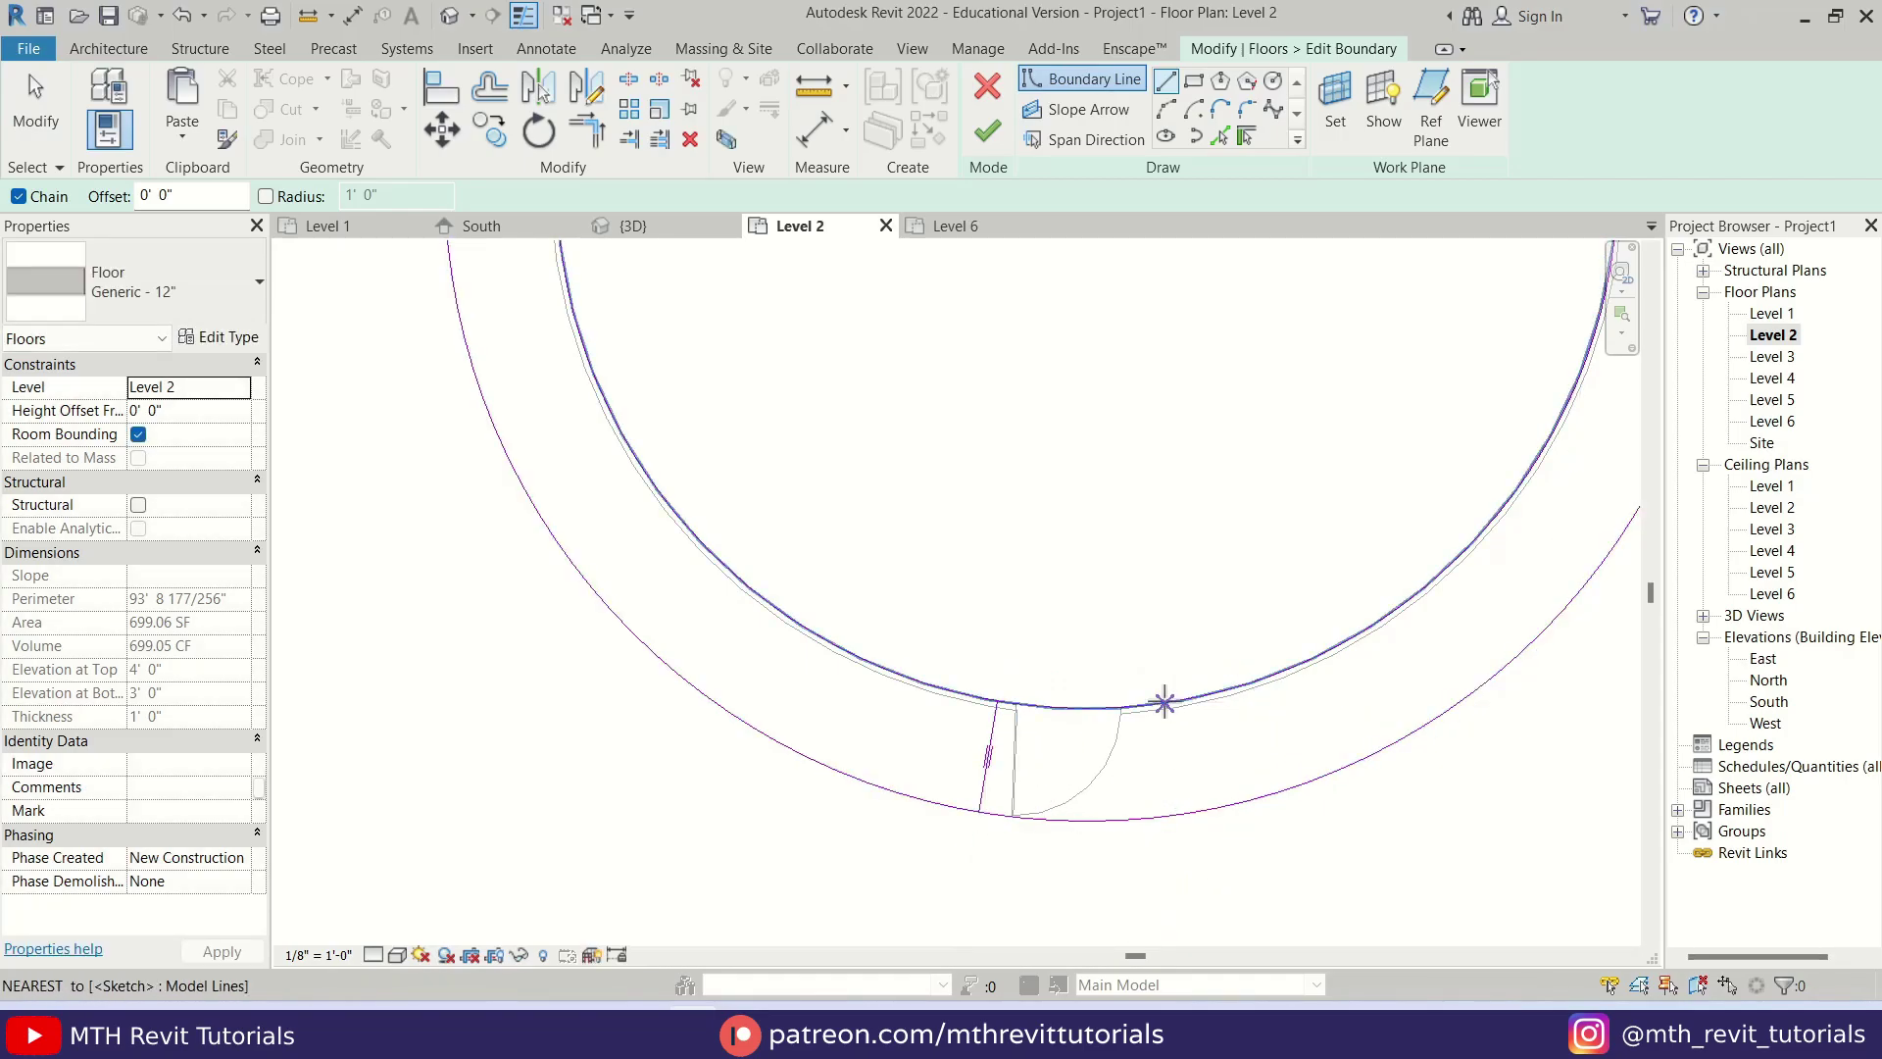
click(1160, 703)
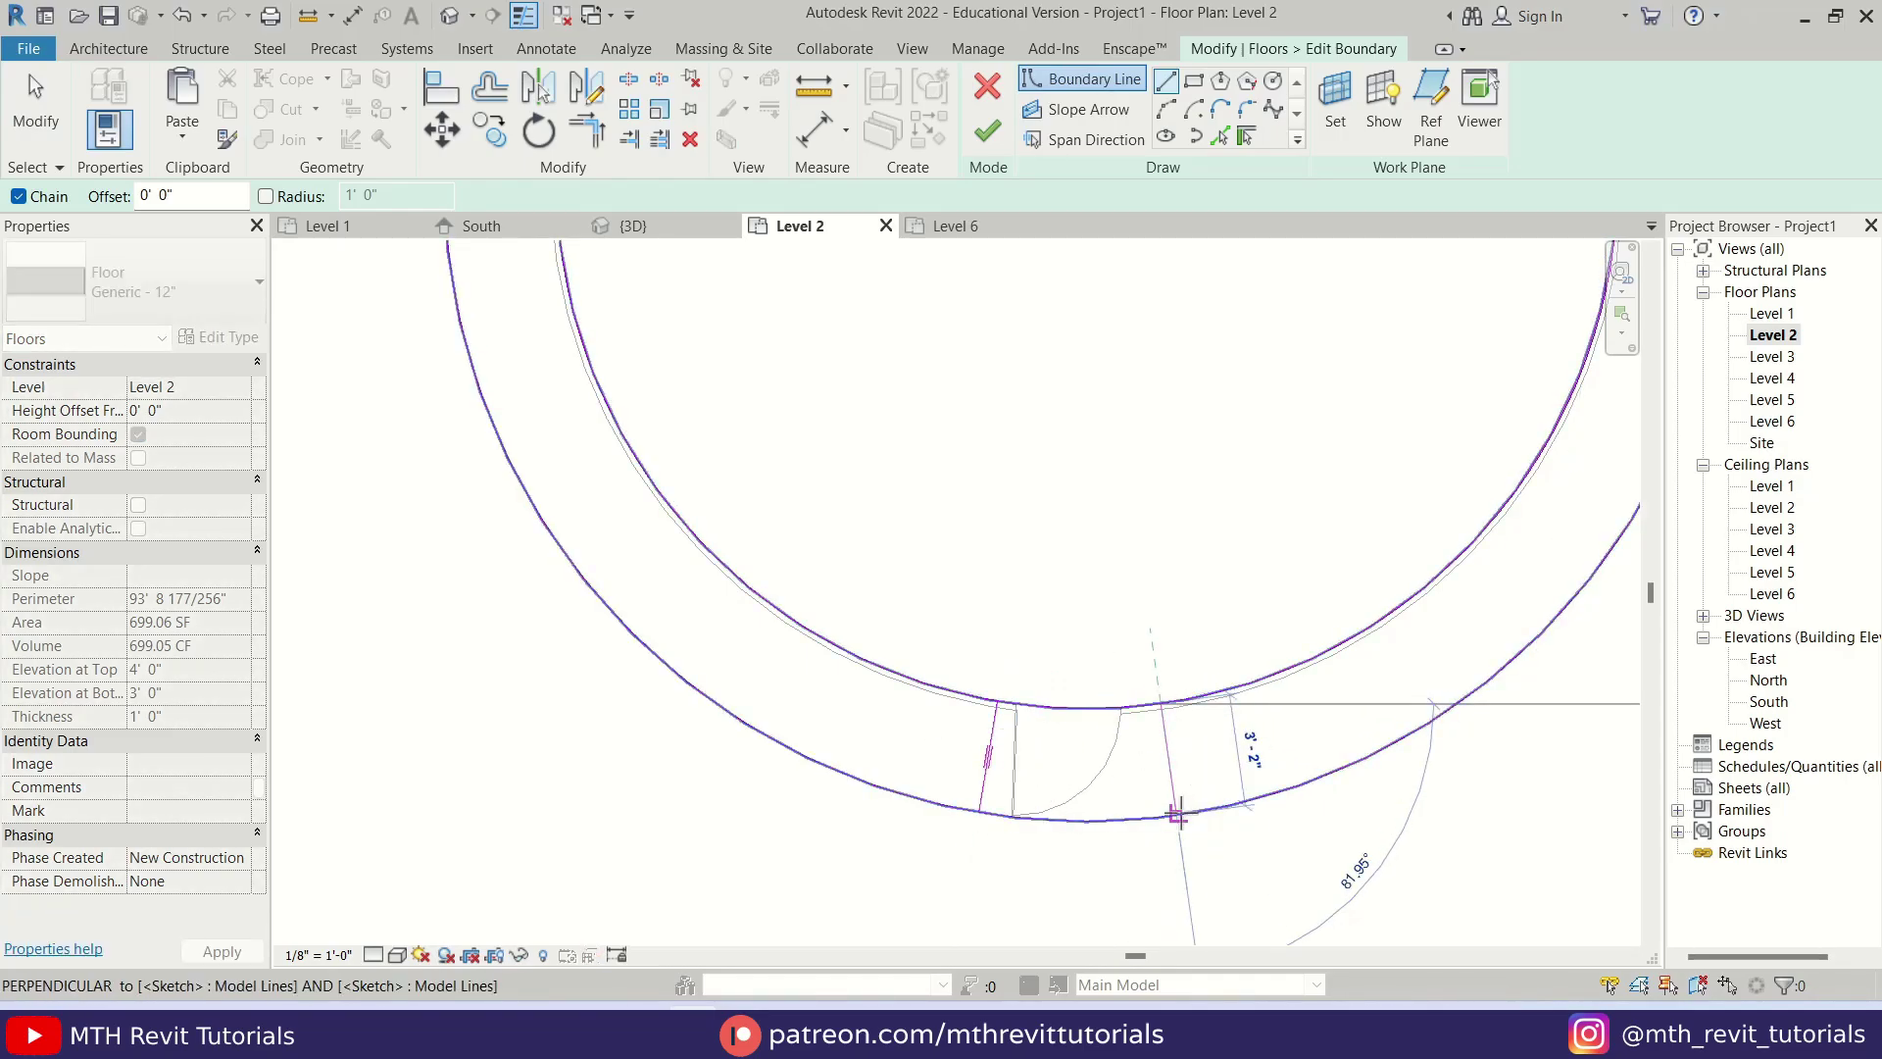
click(1177, 815)
key(Escape)
key(Escape)
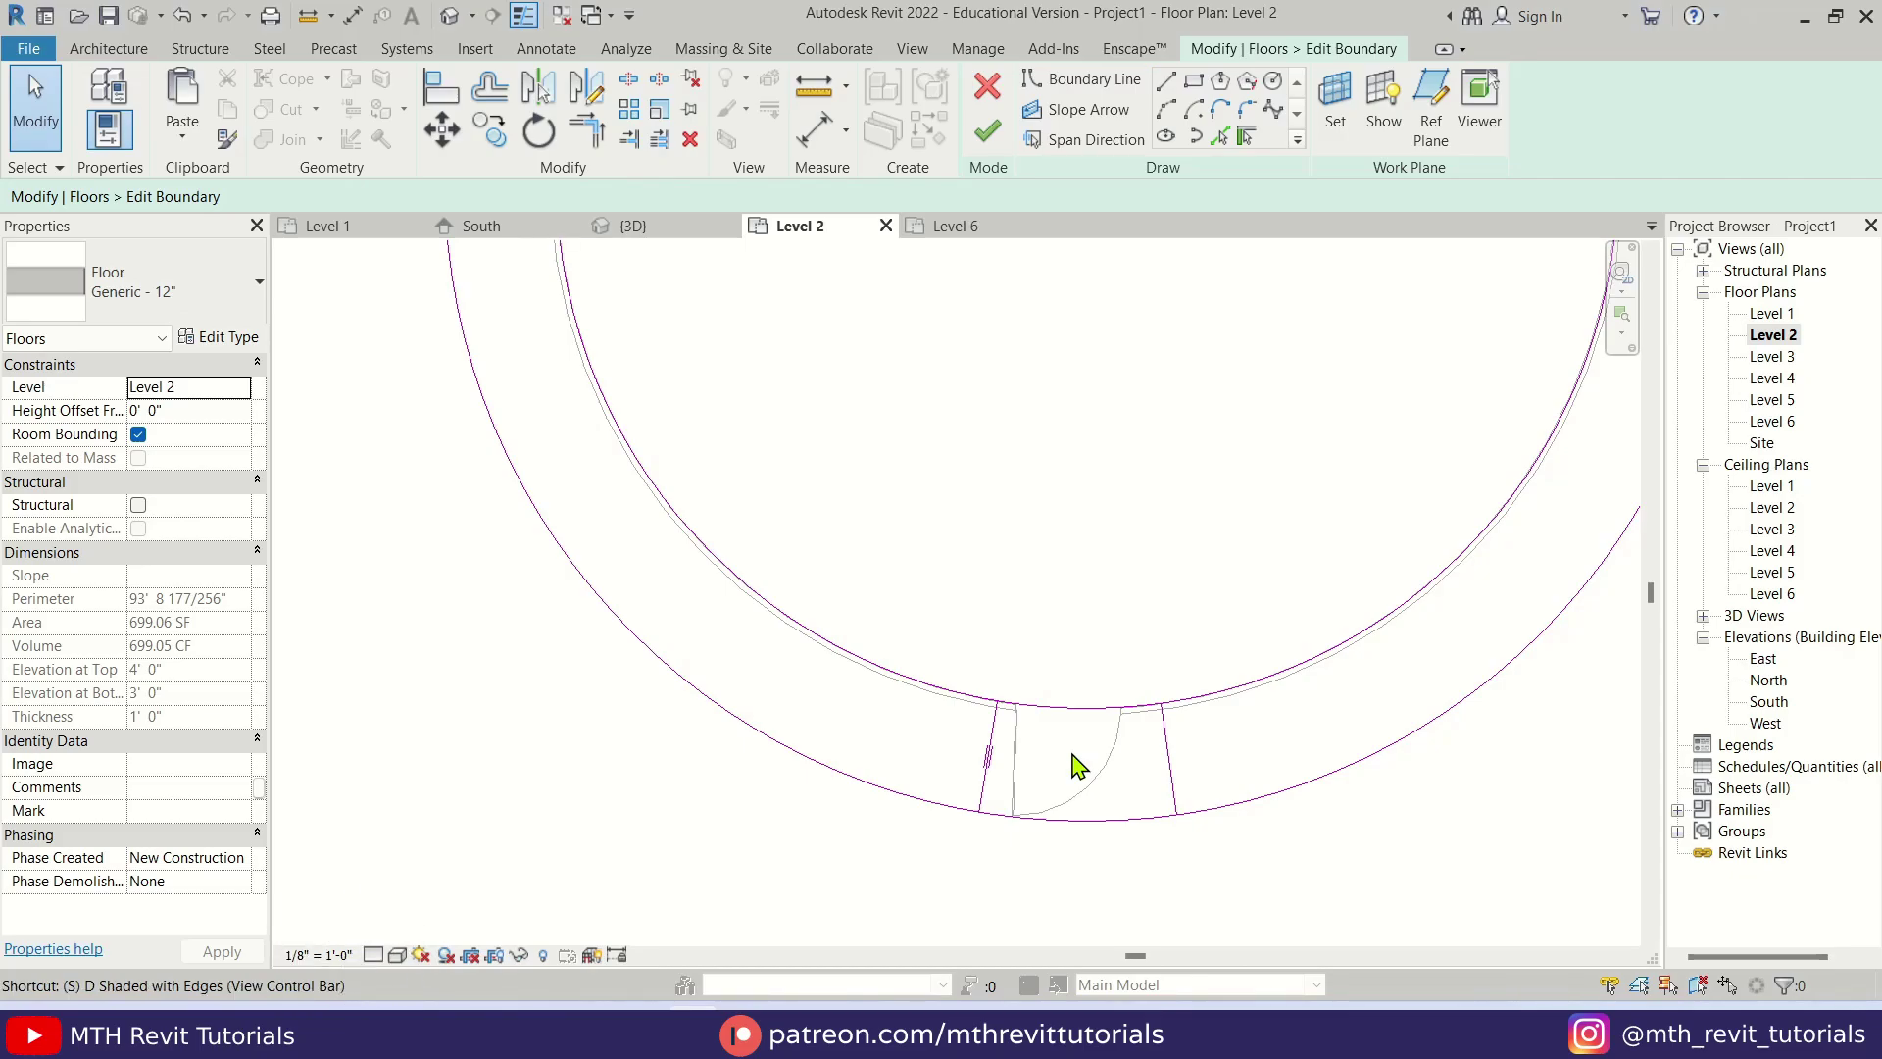
- Split the inner boundary circle in front of the door and trim it back to both side lines
key(l)
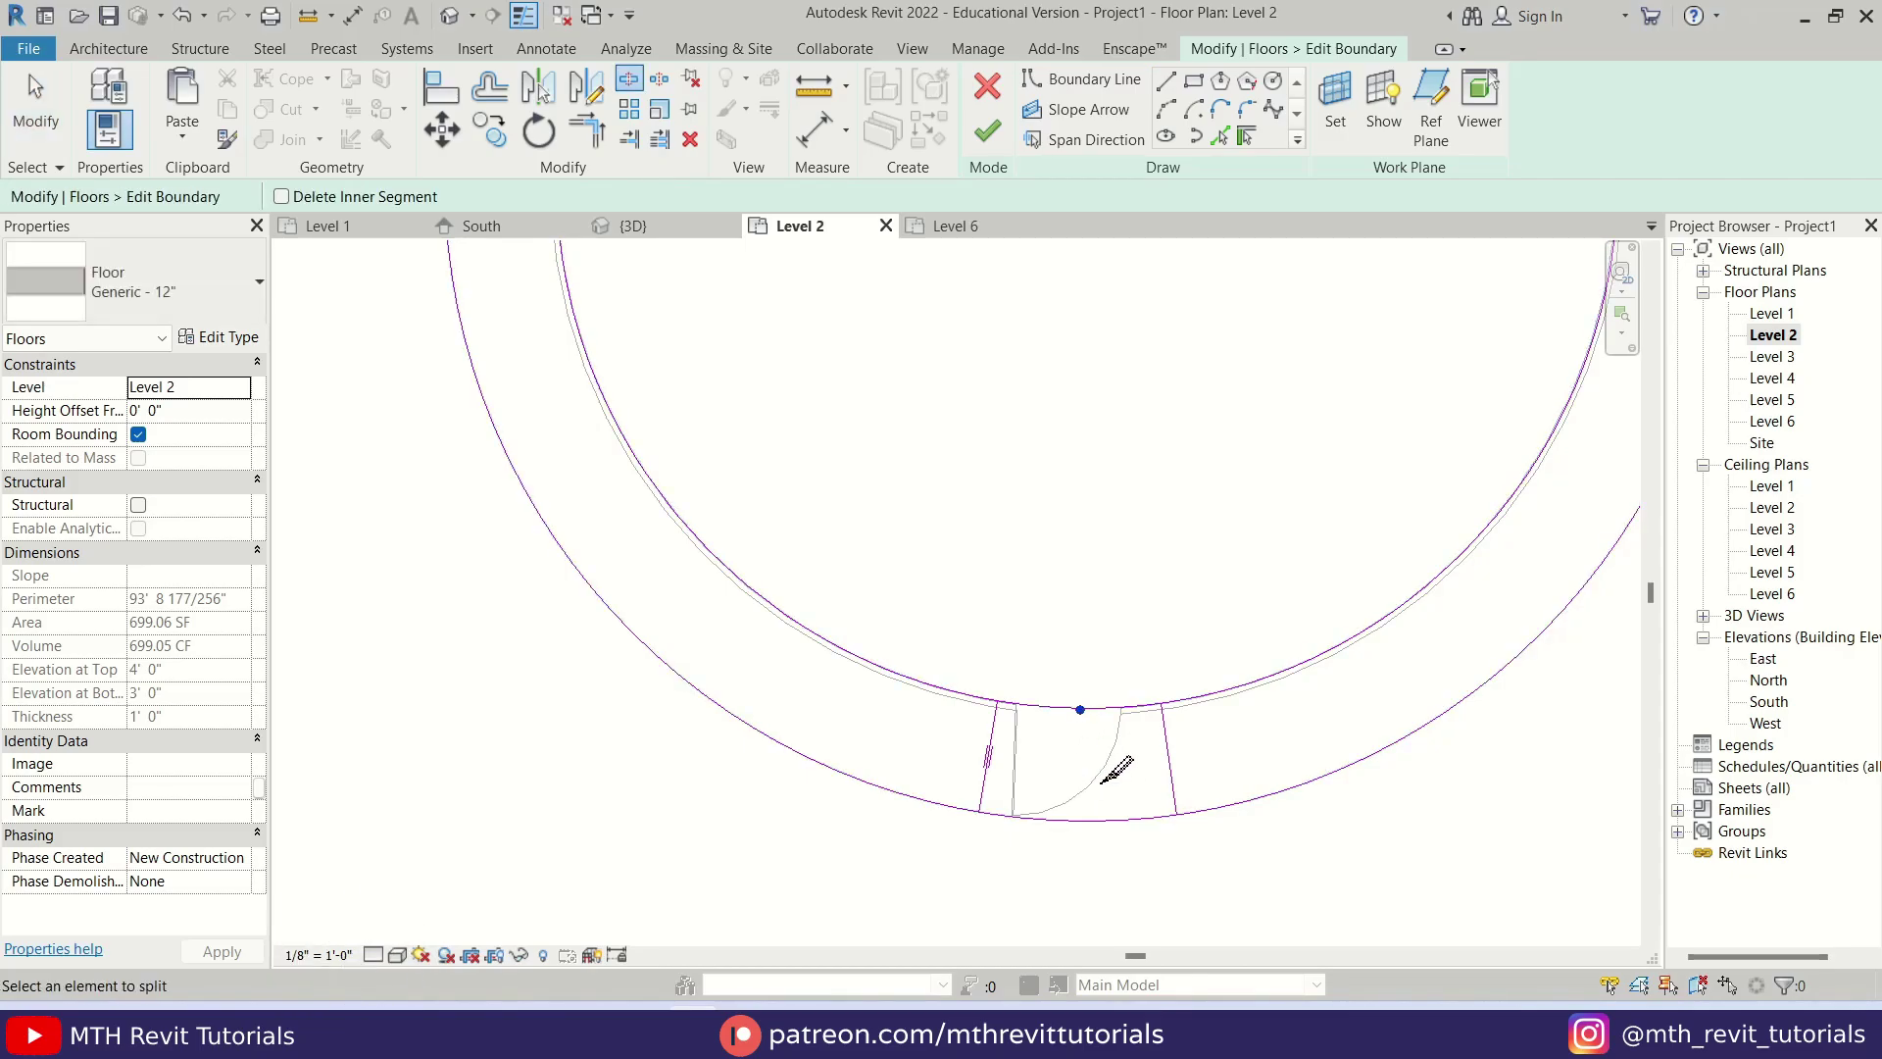
key(t)
key(r)
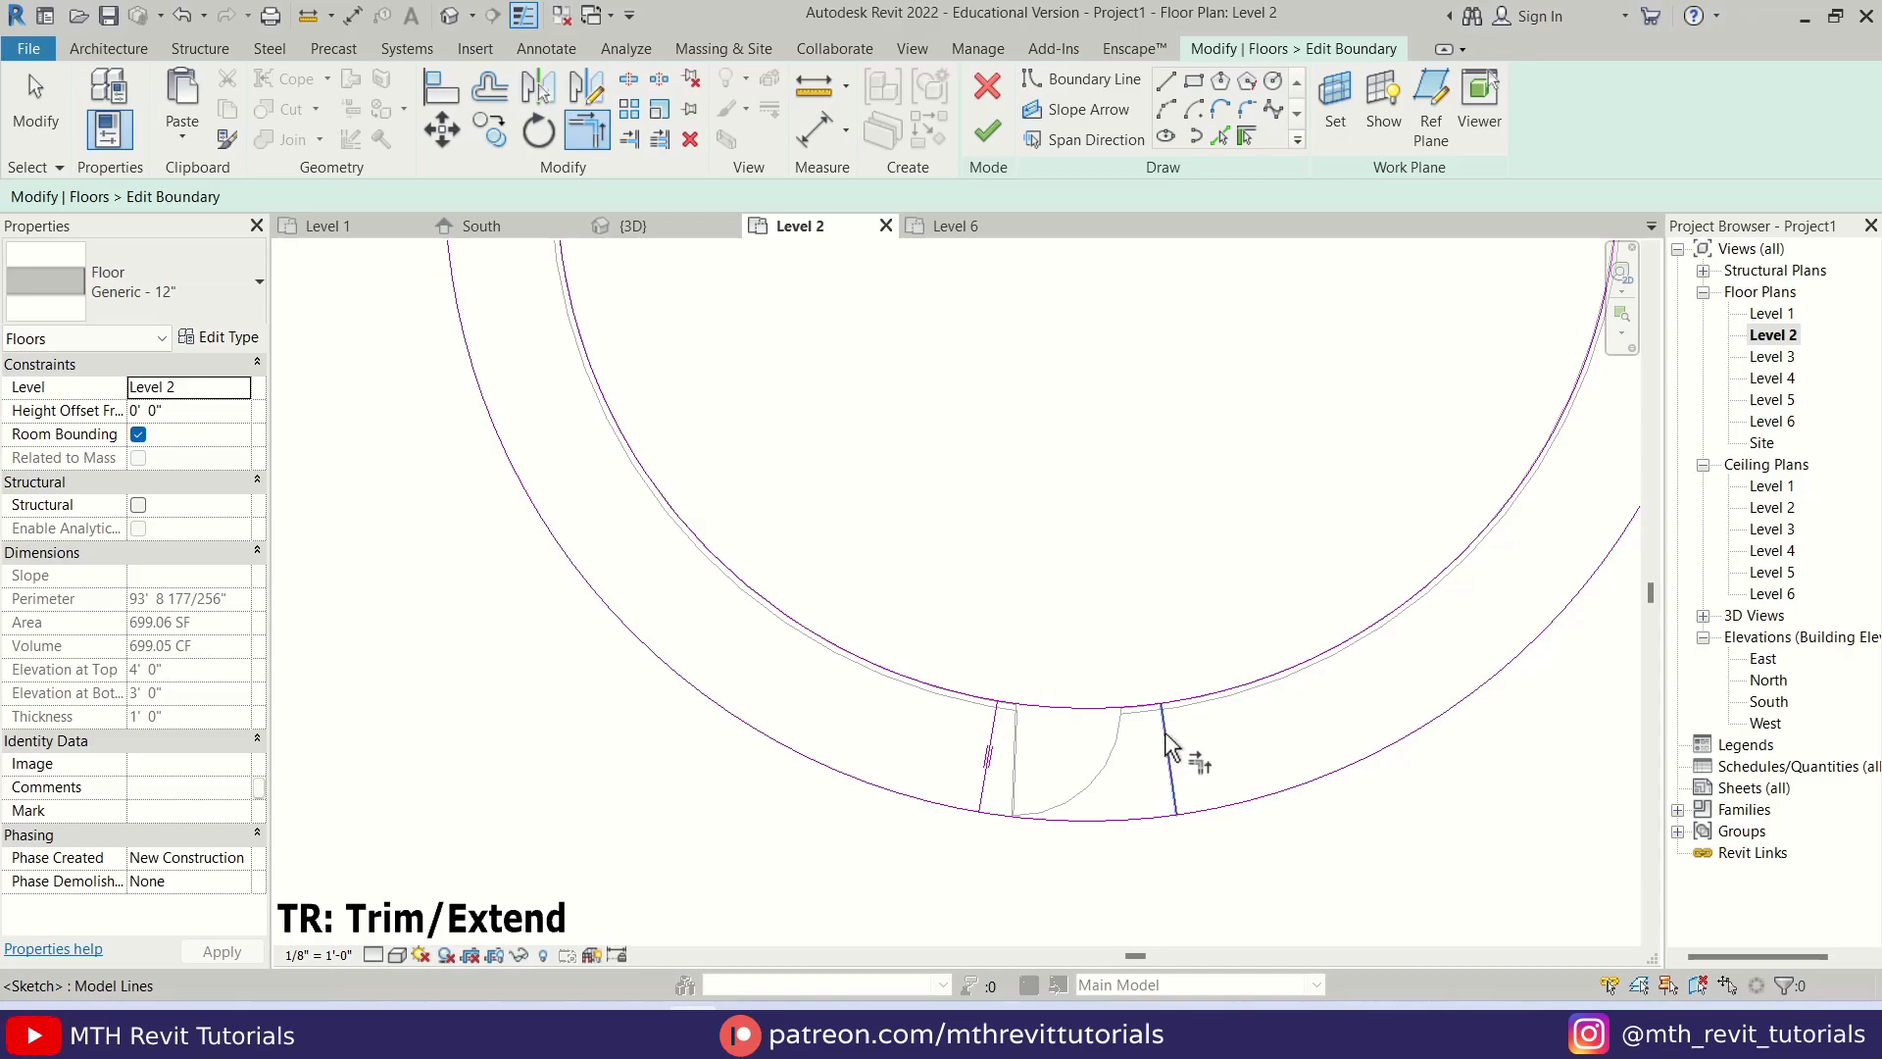
click(1166, 747)
click(1211, 700)
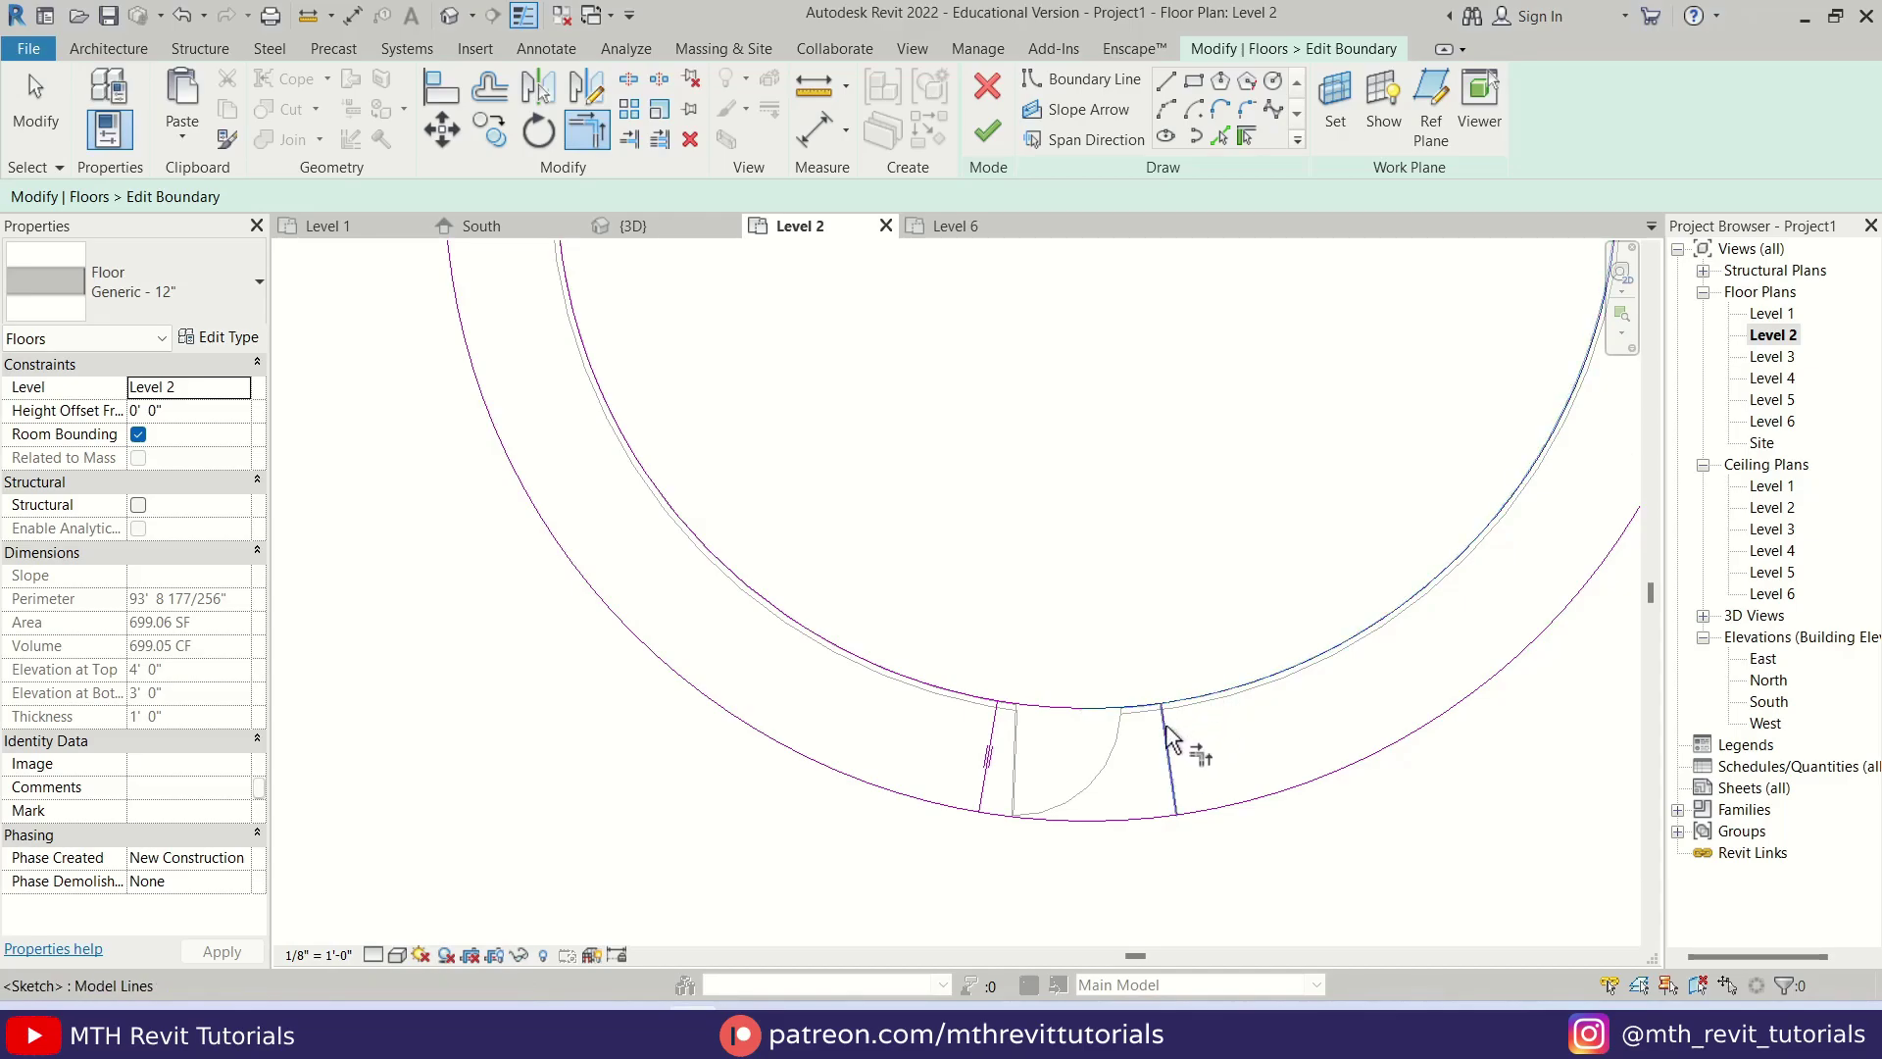
click(992, 725)
click(981, 700)
- Trim the outer circle to the two side lines to form an entrance landing, and finish the floor boundary
click(981, 796)
click(1016, 821)
click(1172, 799)
click(1164, 818)
key(Escape)
scroll(1167, 828, down, 2)
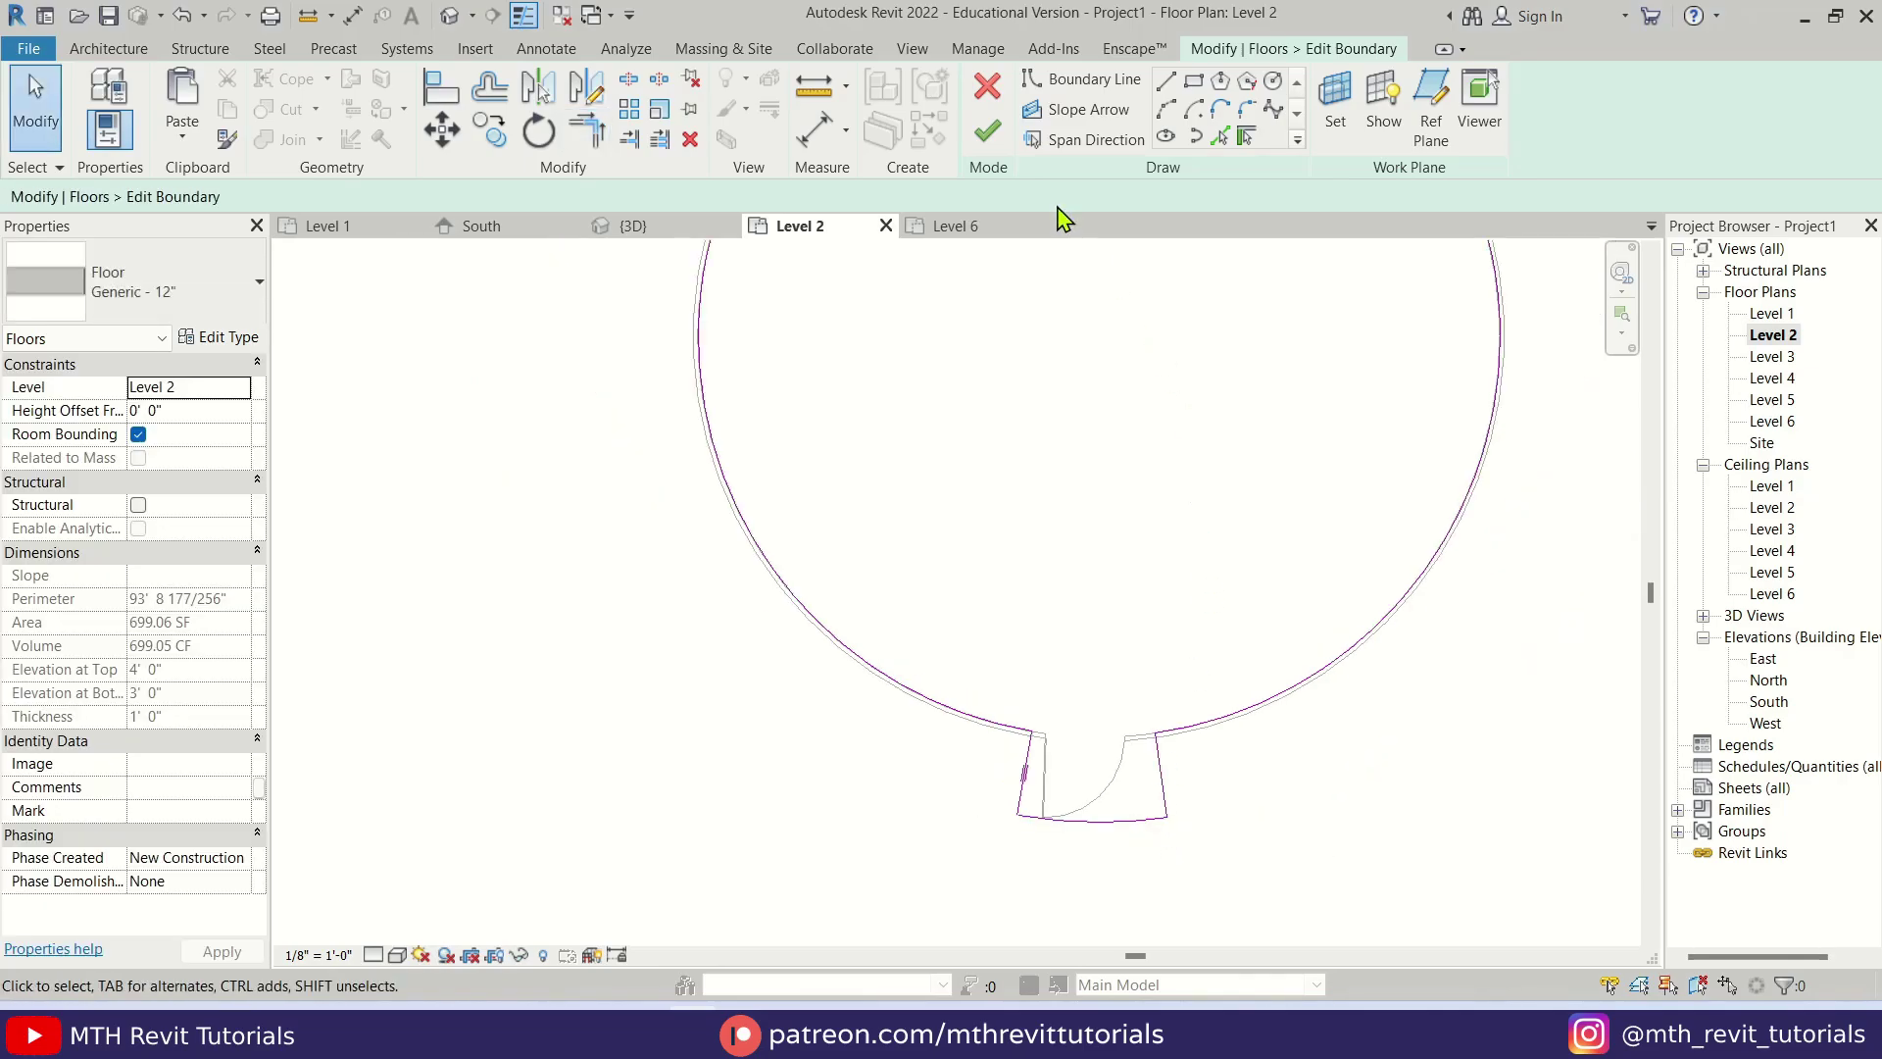
click(990, 137)
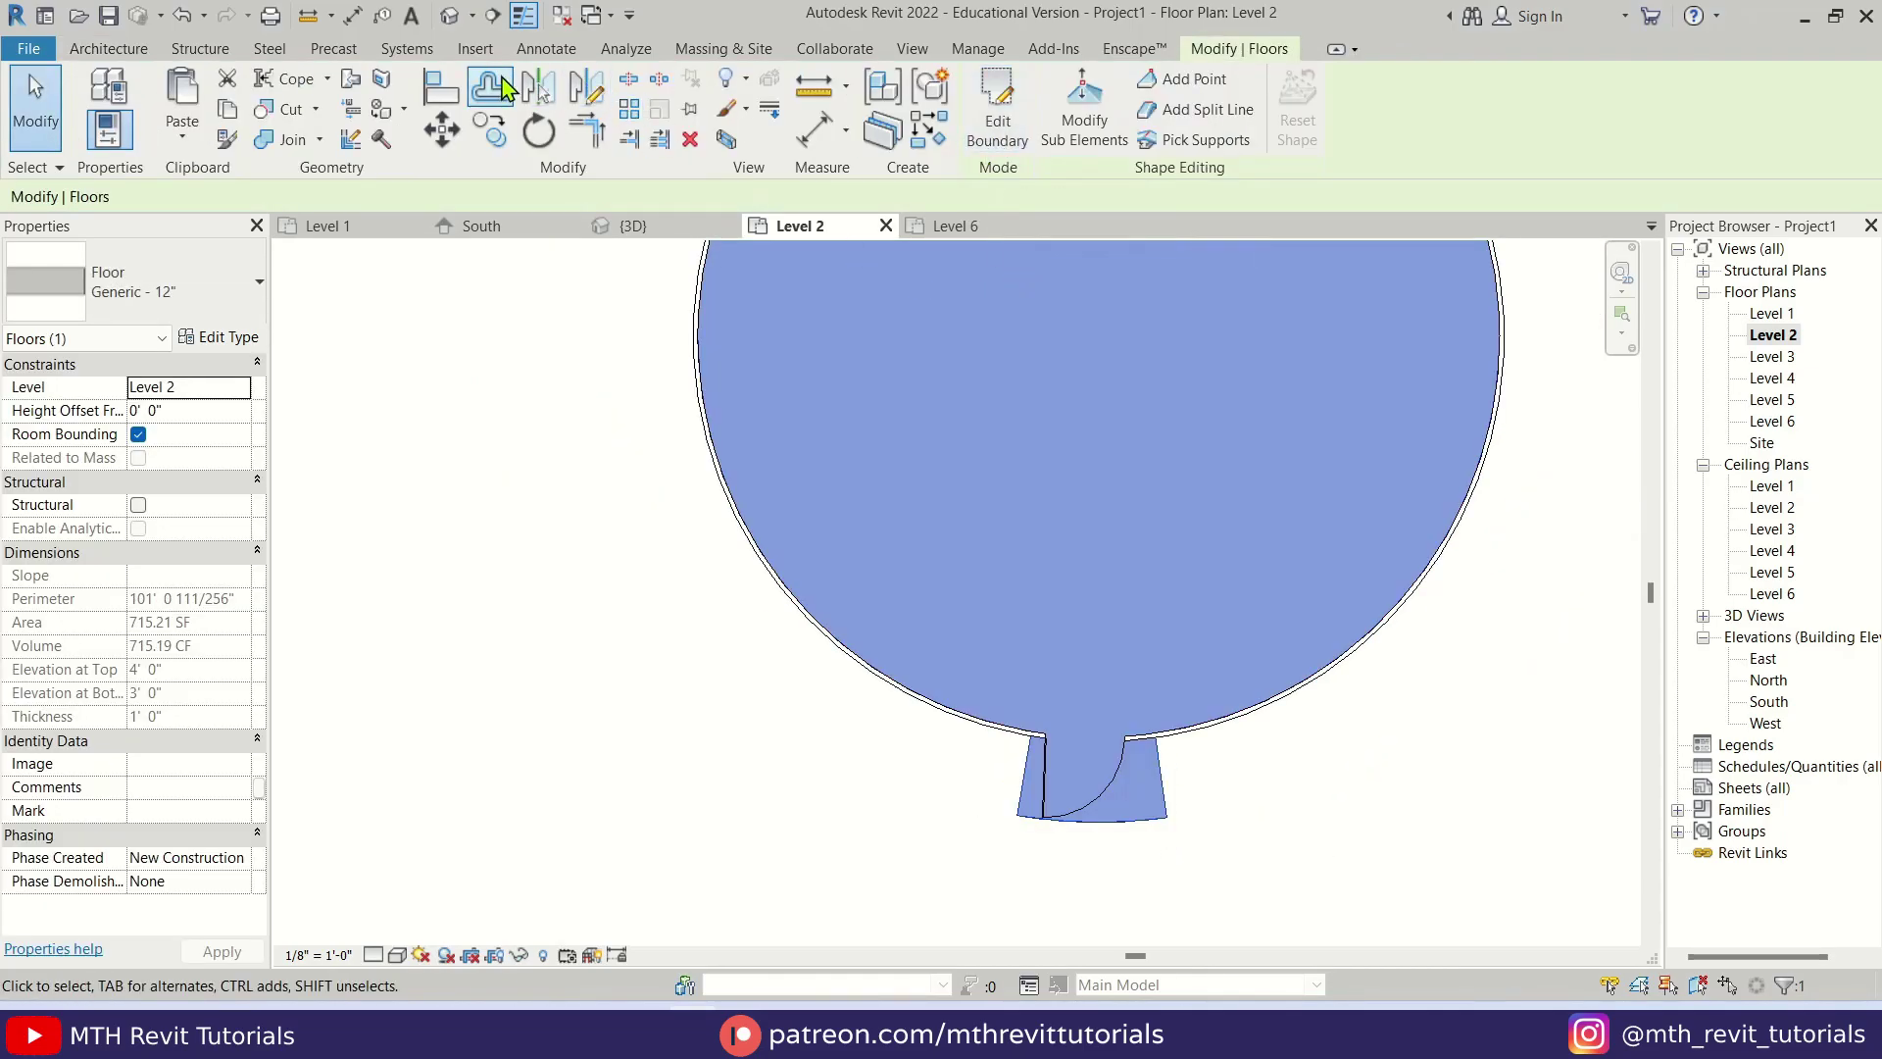
- Examine the entrance landing and the whole tower in the 3D view
click(447, 22)
shift+middle_drag(1113, 870, 821, 799)
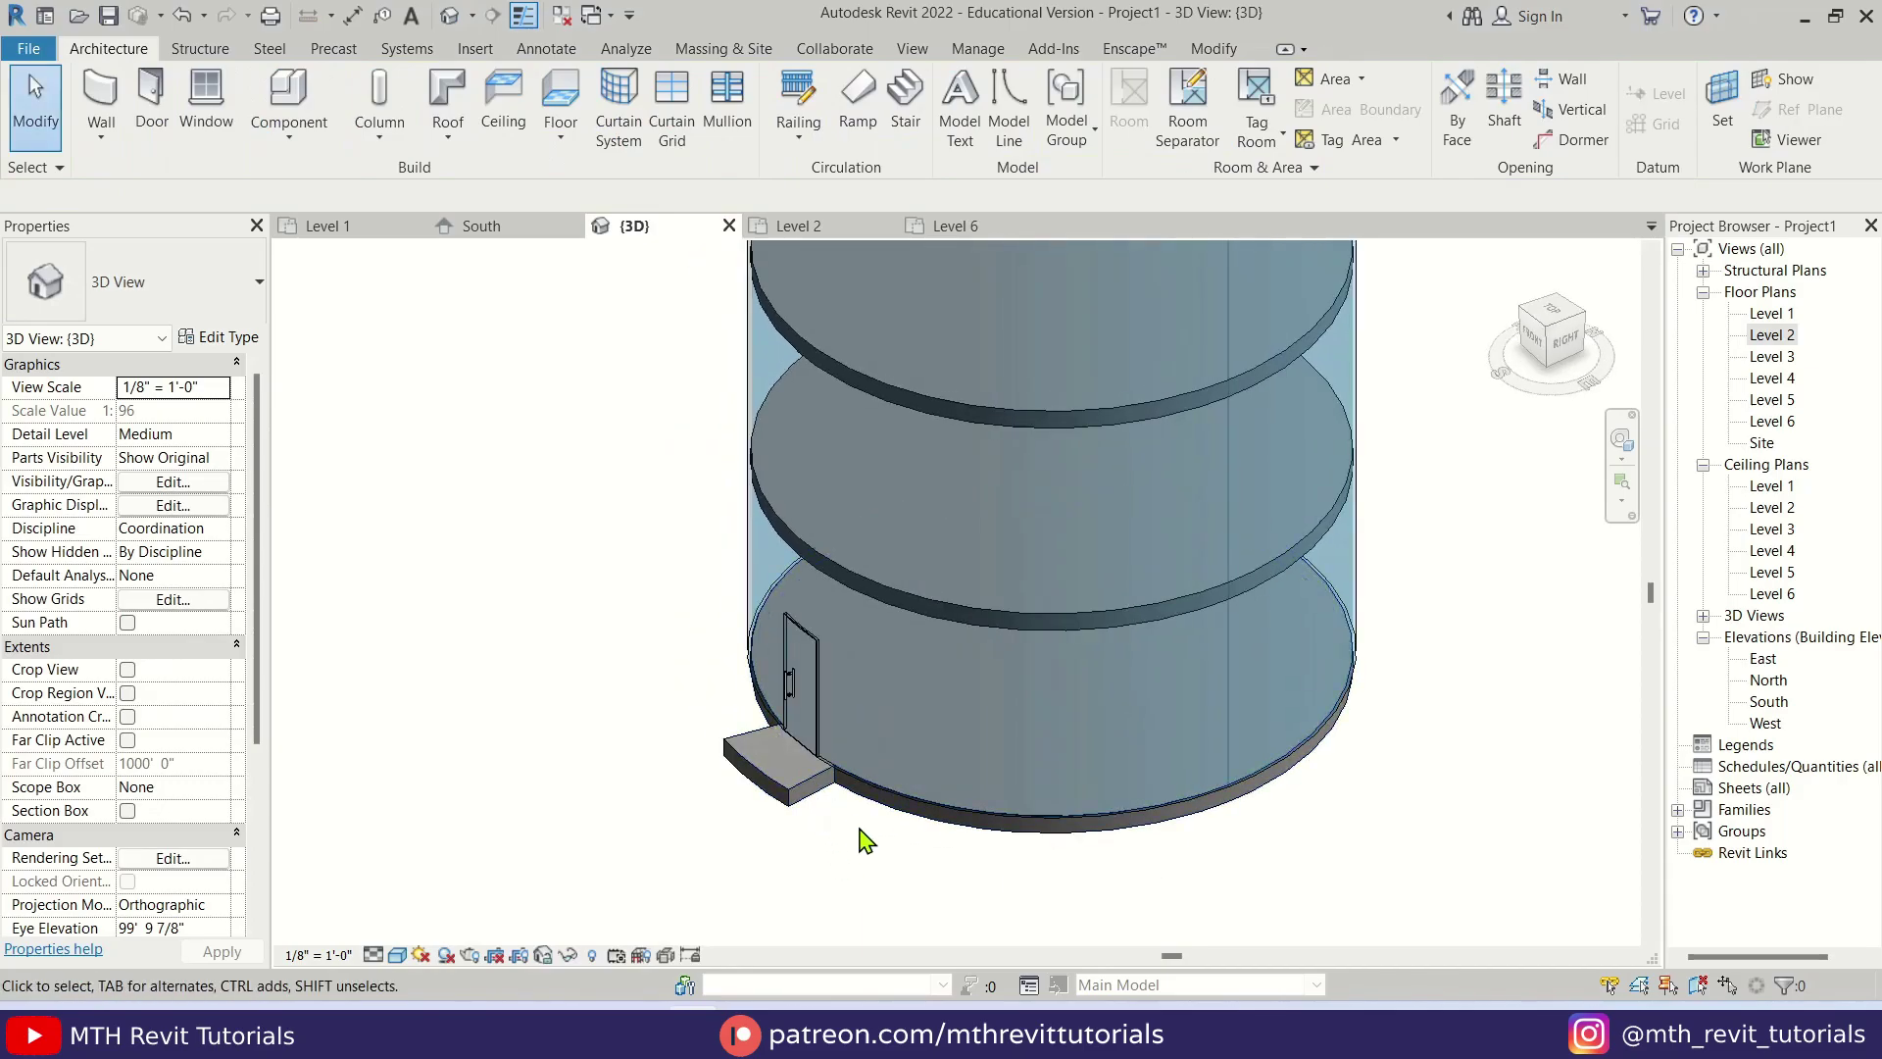
scroll(925, 803, down, 2)
shift+middle_drag(924, 811, 1016, 849)
shift+middle_drag(1095, 745, 1029, 534)
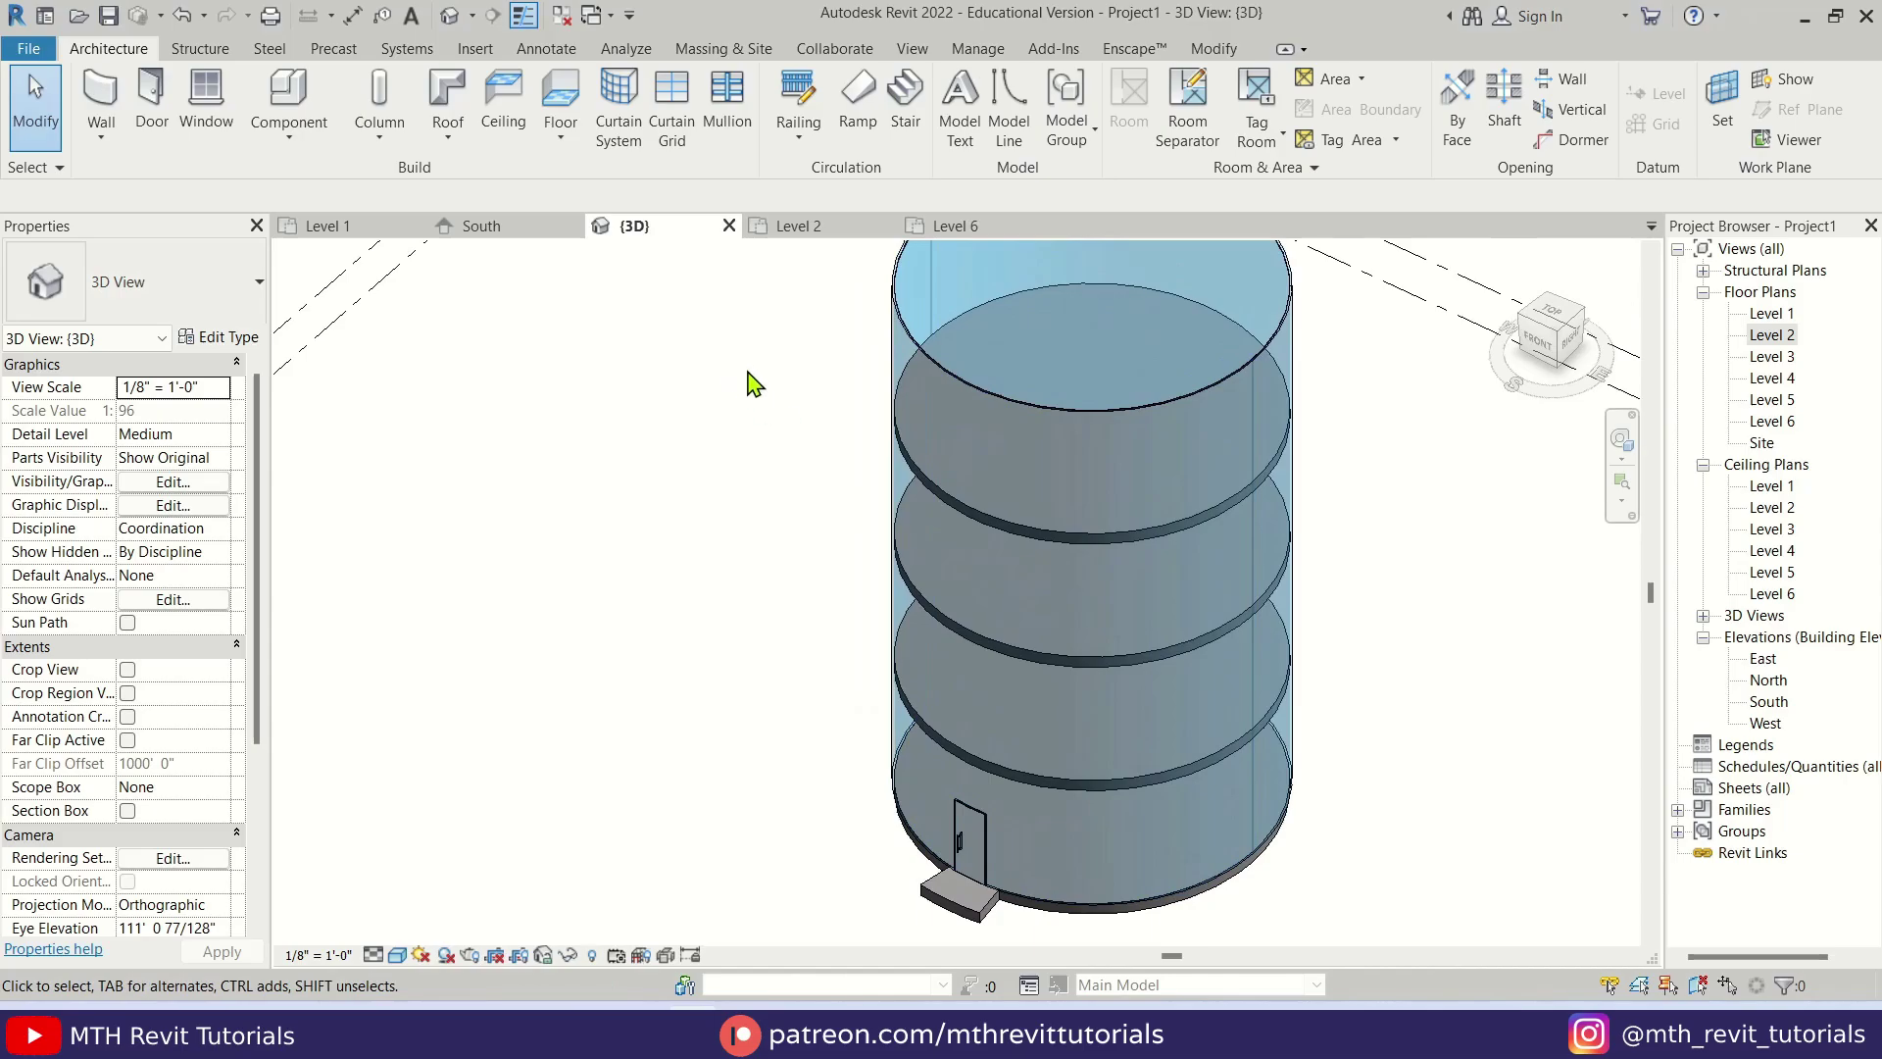
- In the Level 1 plan, start a center-ends spiral stair run centred on the circular floor's centre point
click(383, 233)
middle_drag(1155, 781, 1097, 665)
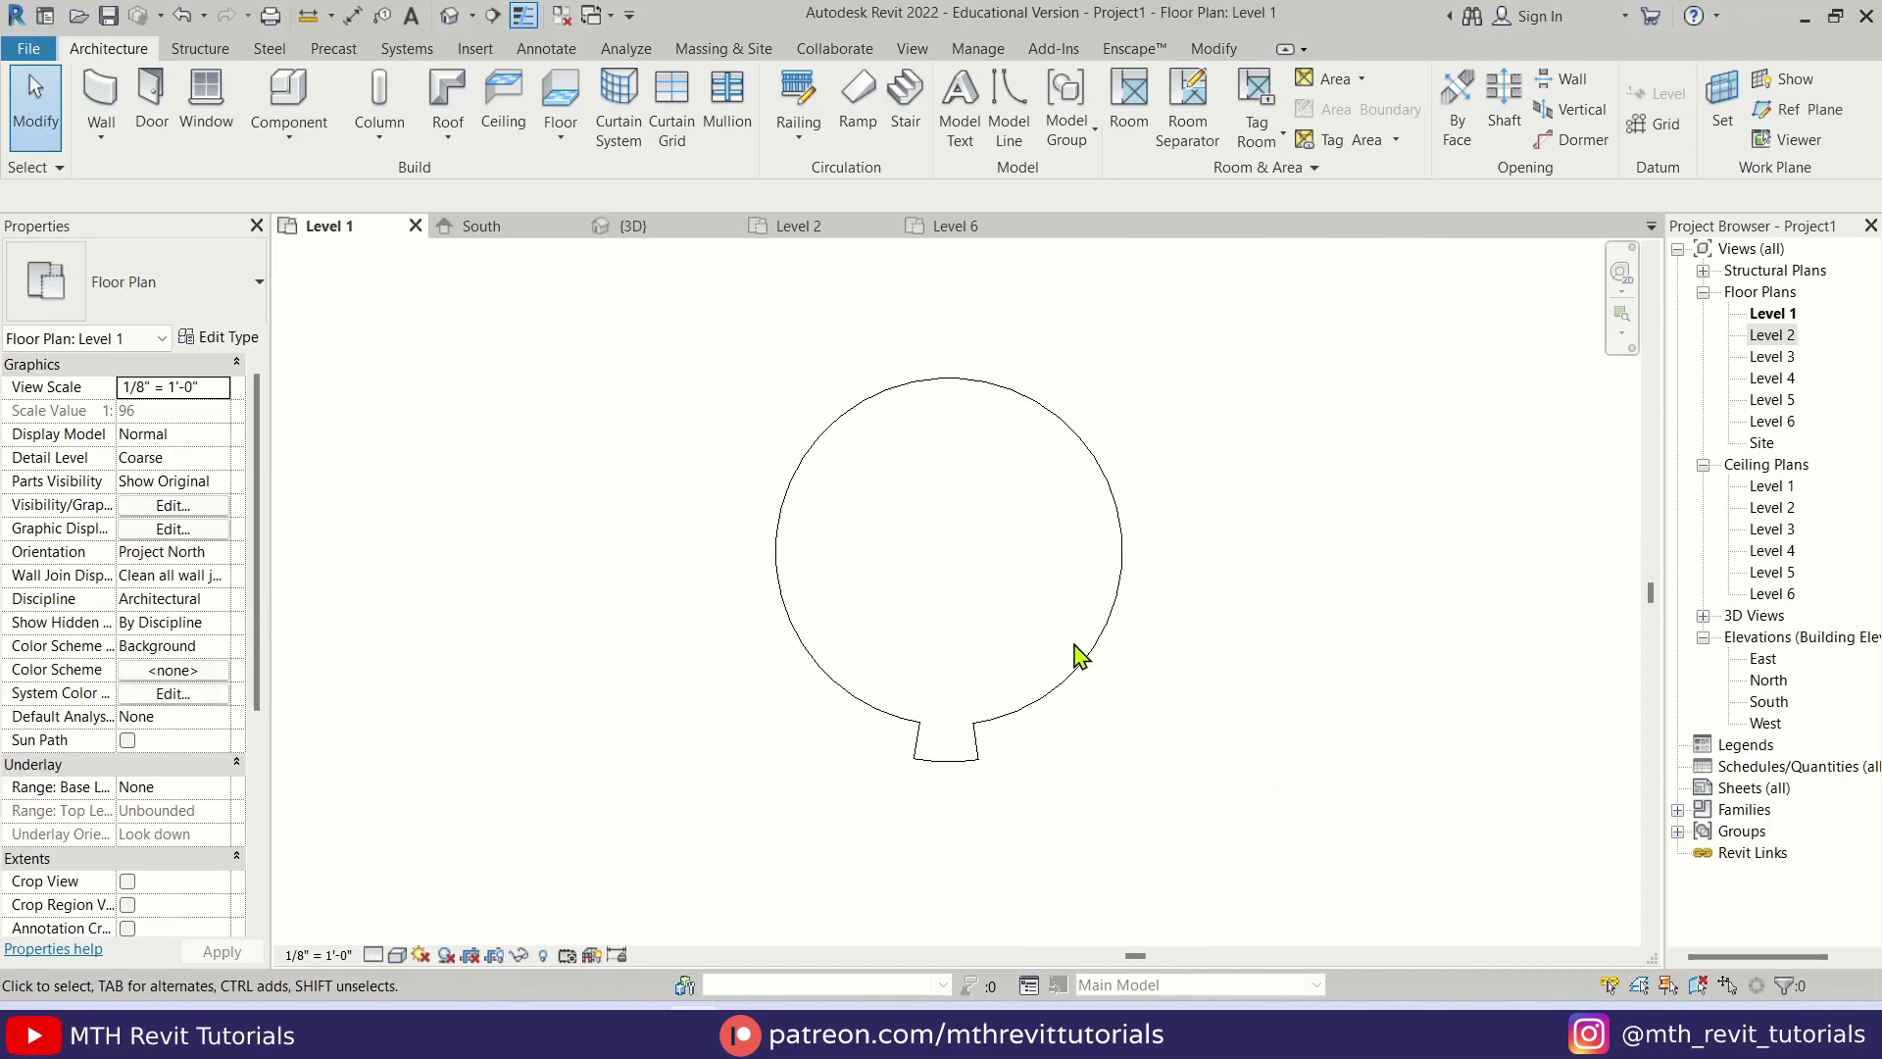
click(913, 127)
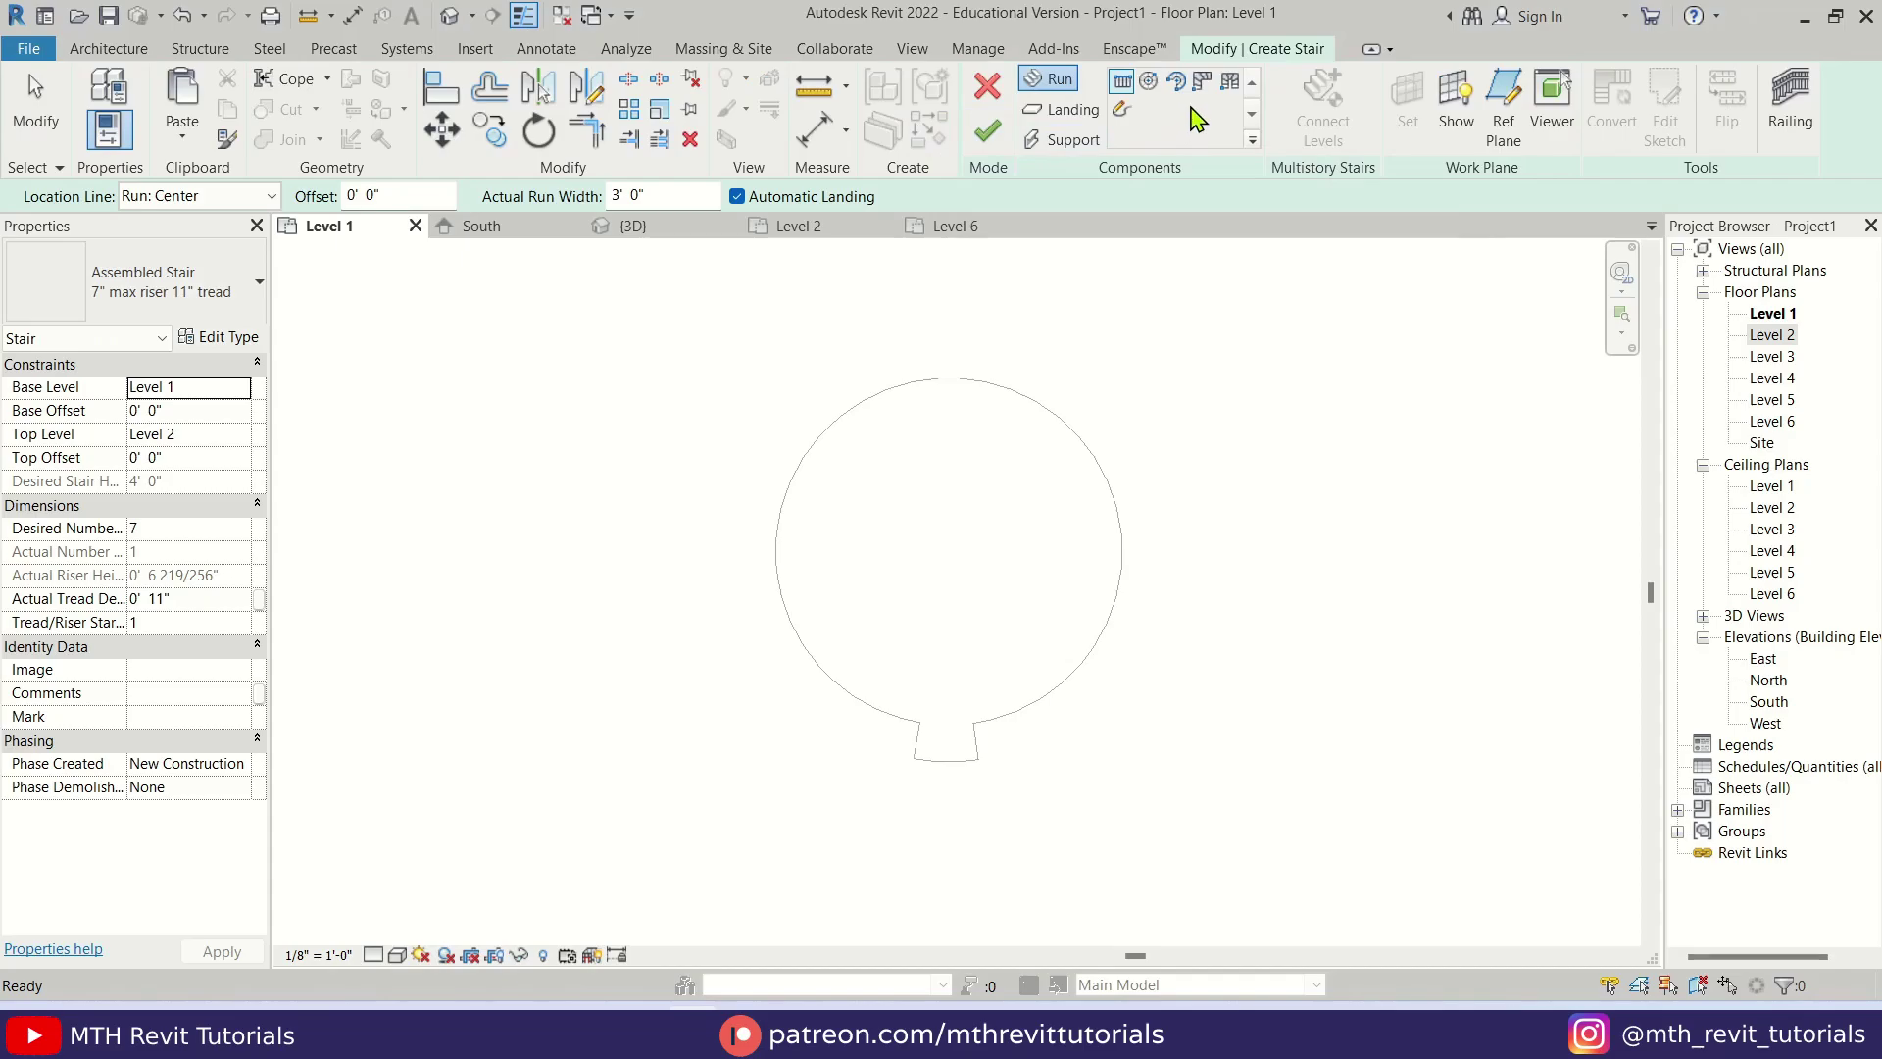
click(1180, 86)
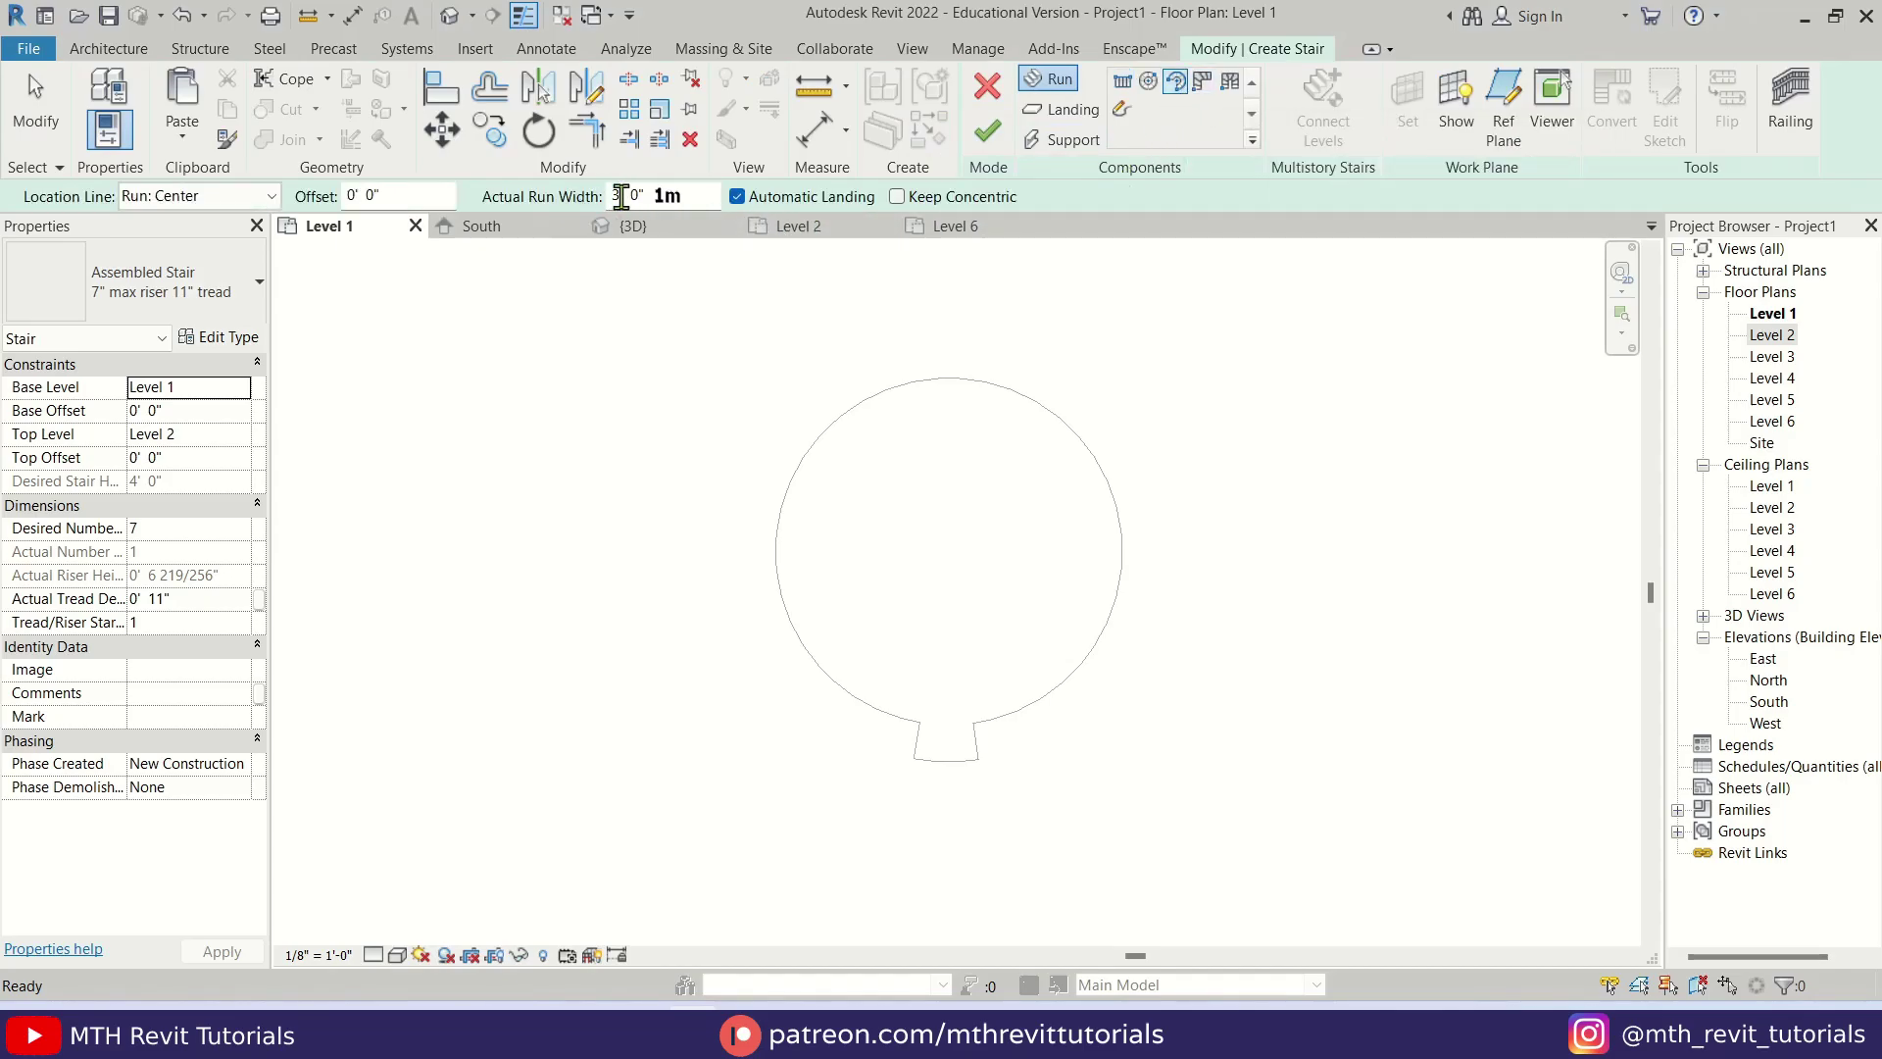
scroll(936, 573, up, 3)
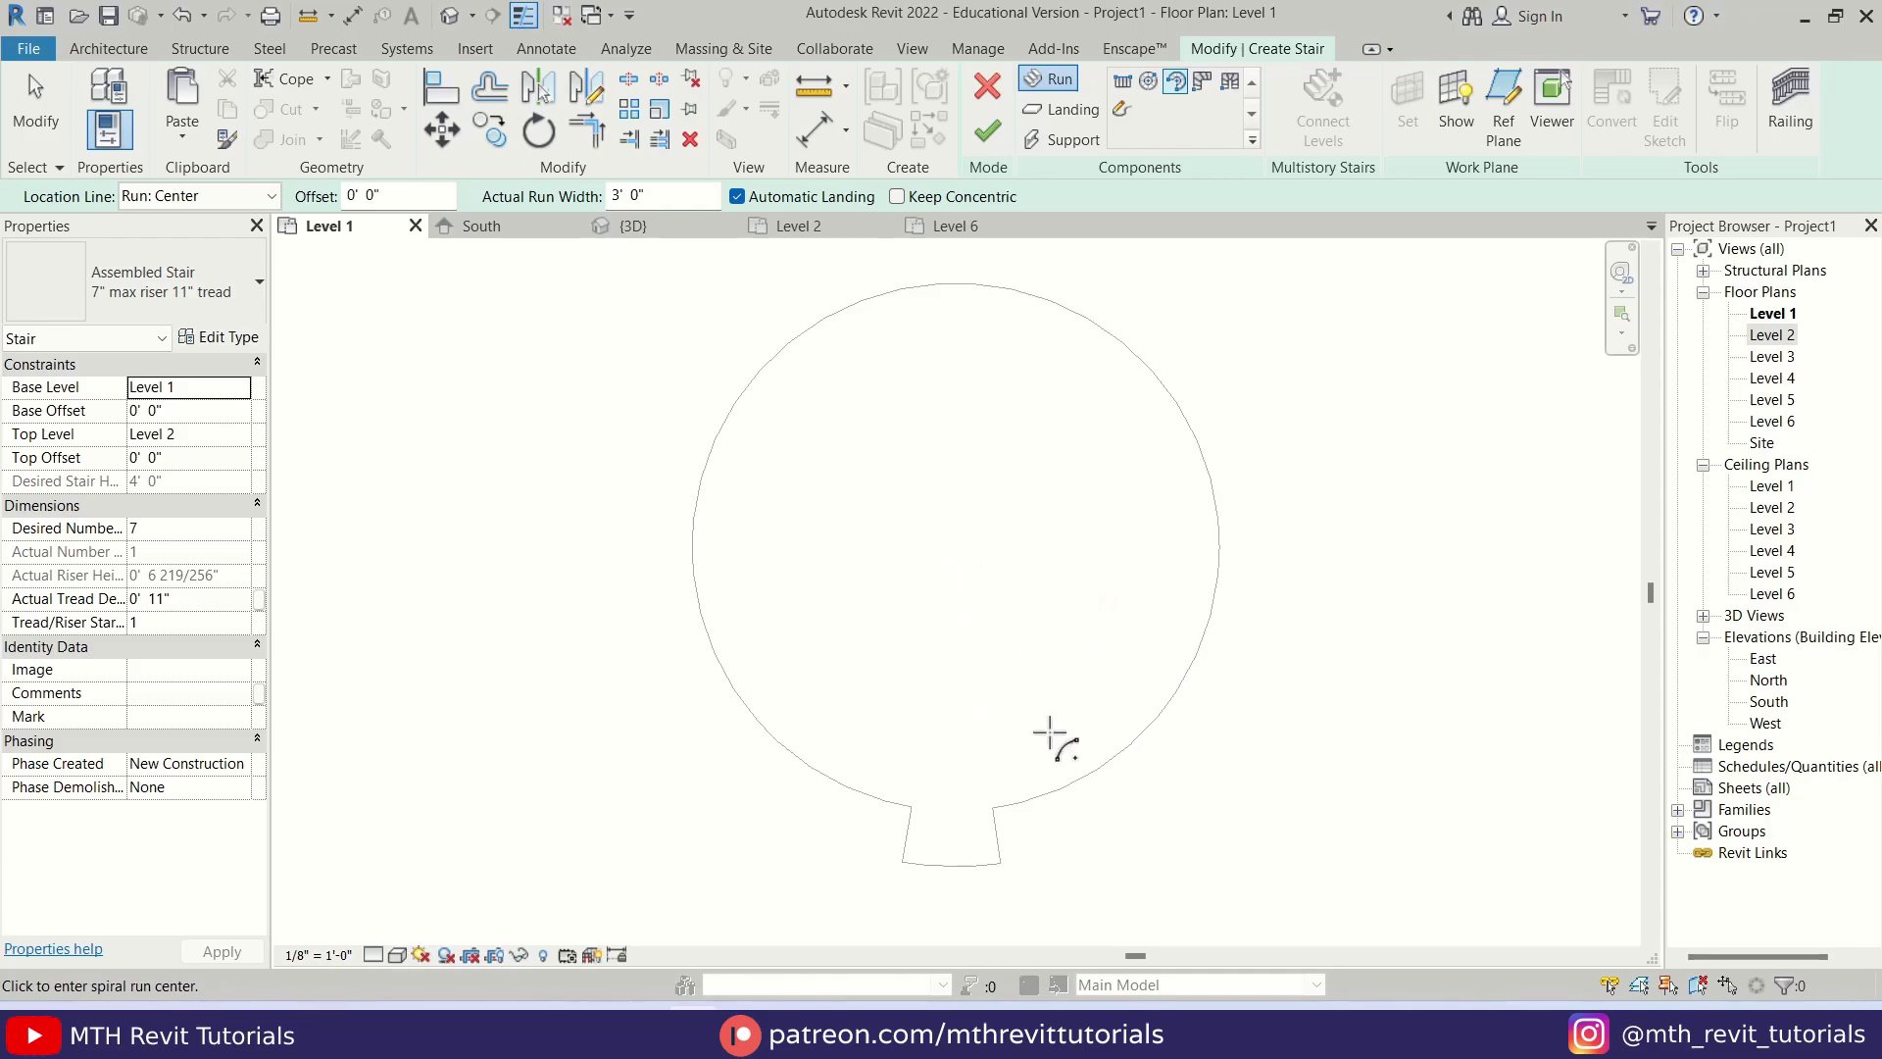
middle_drag(987, 645, 1055, 708)
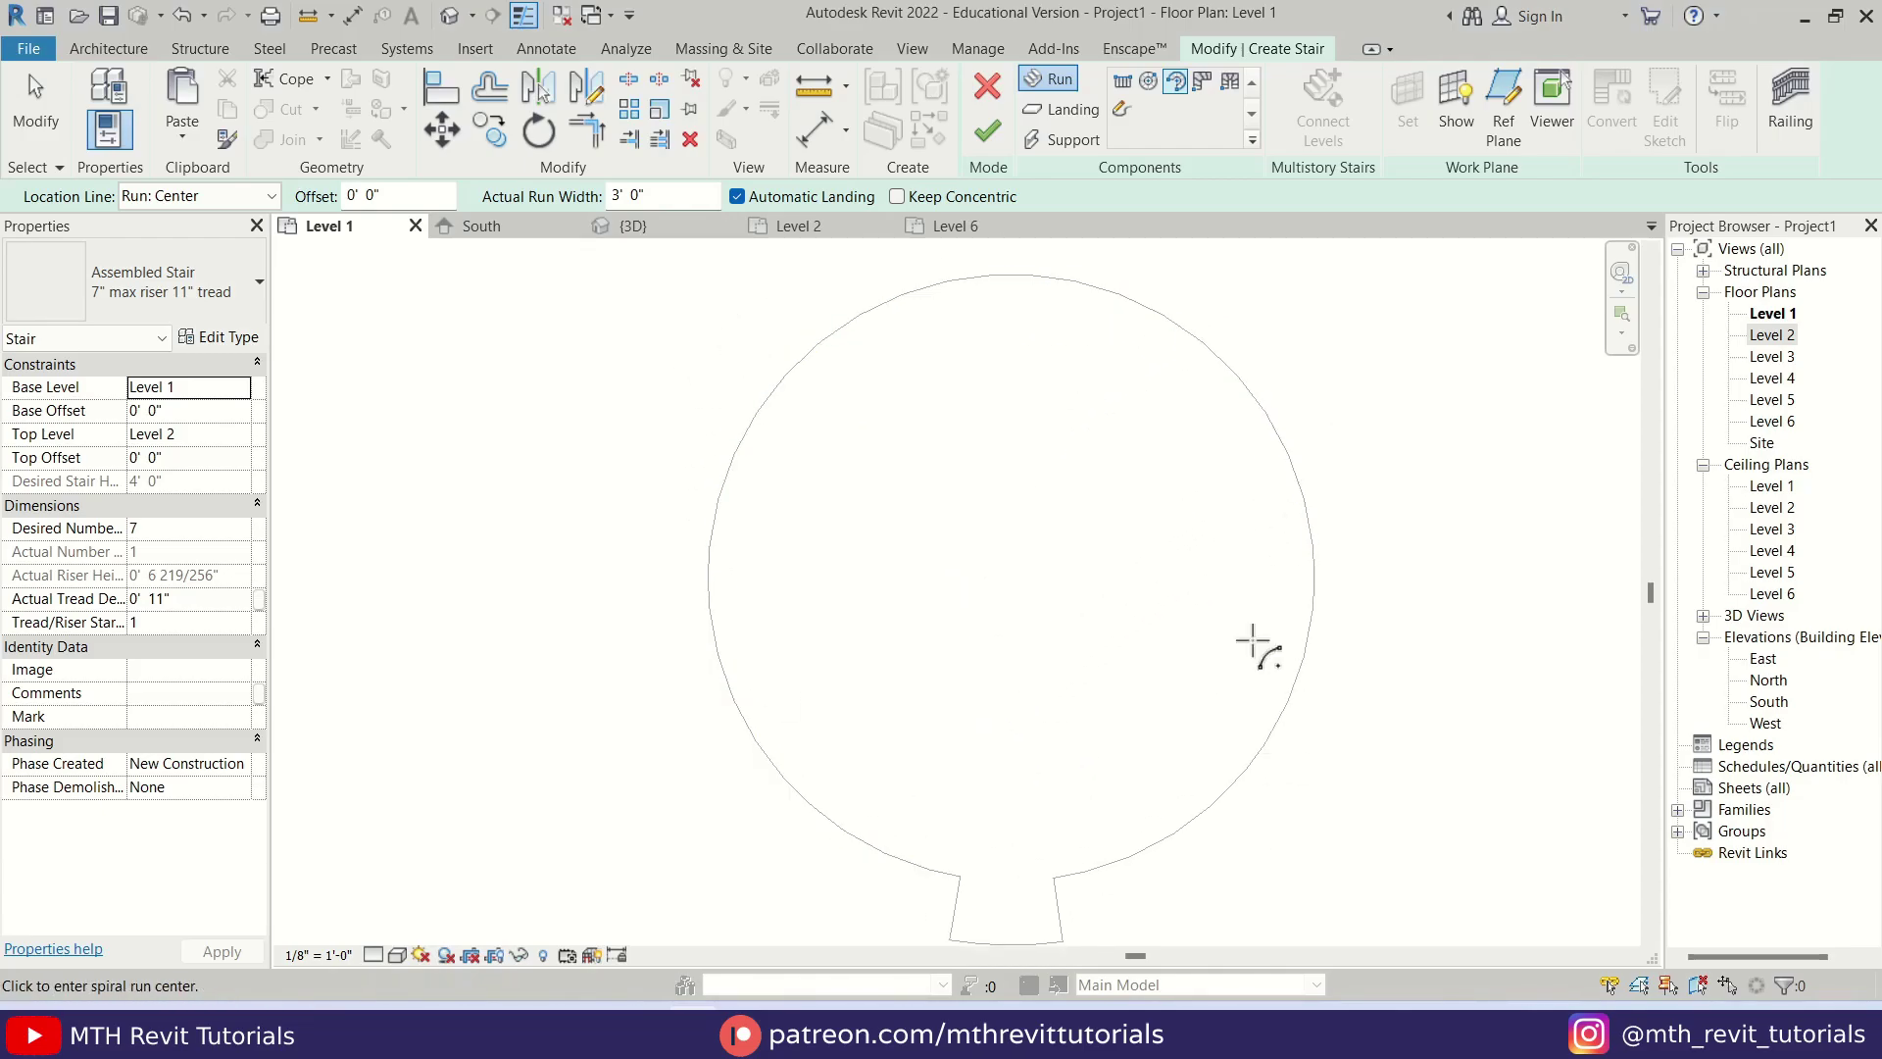
key(s)
key(c)
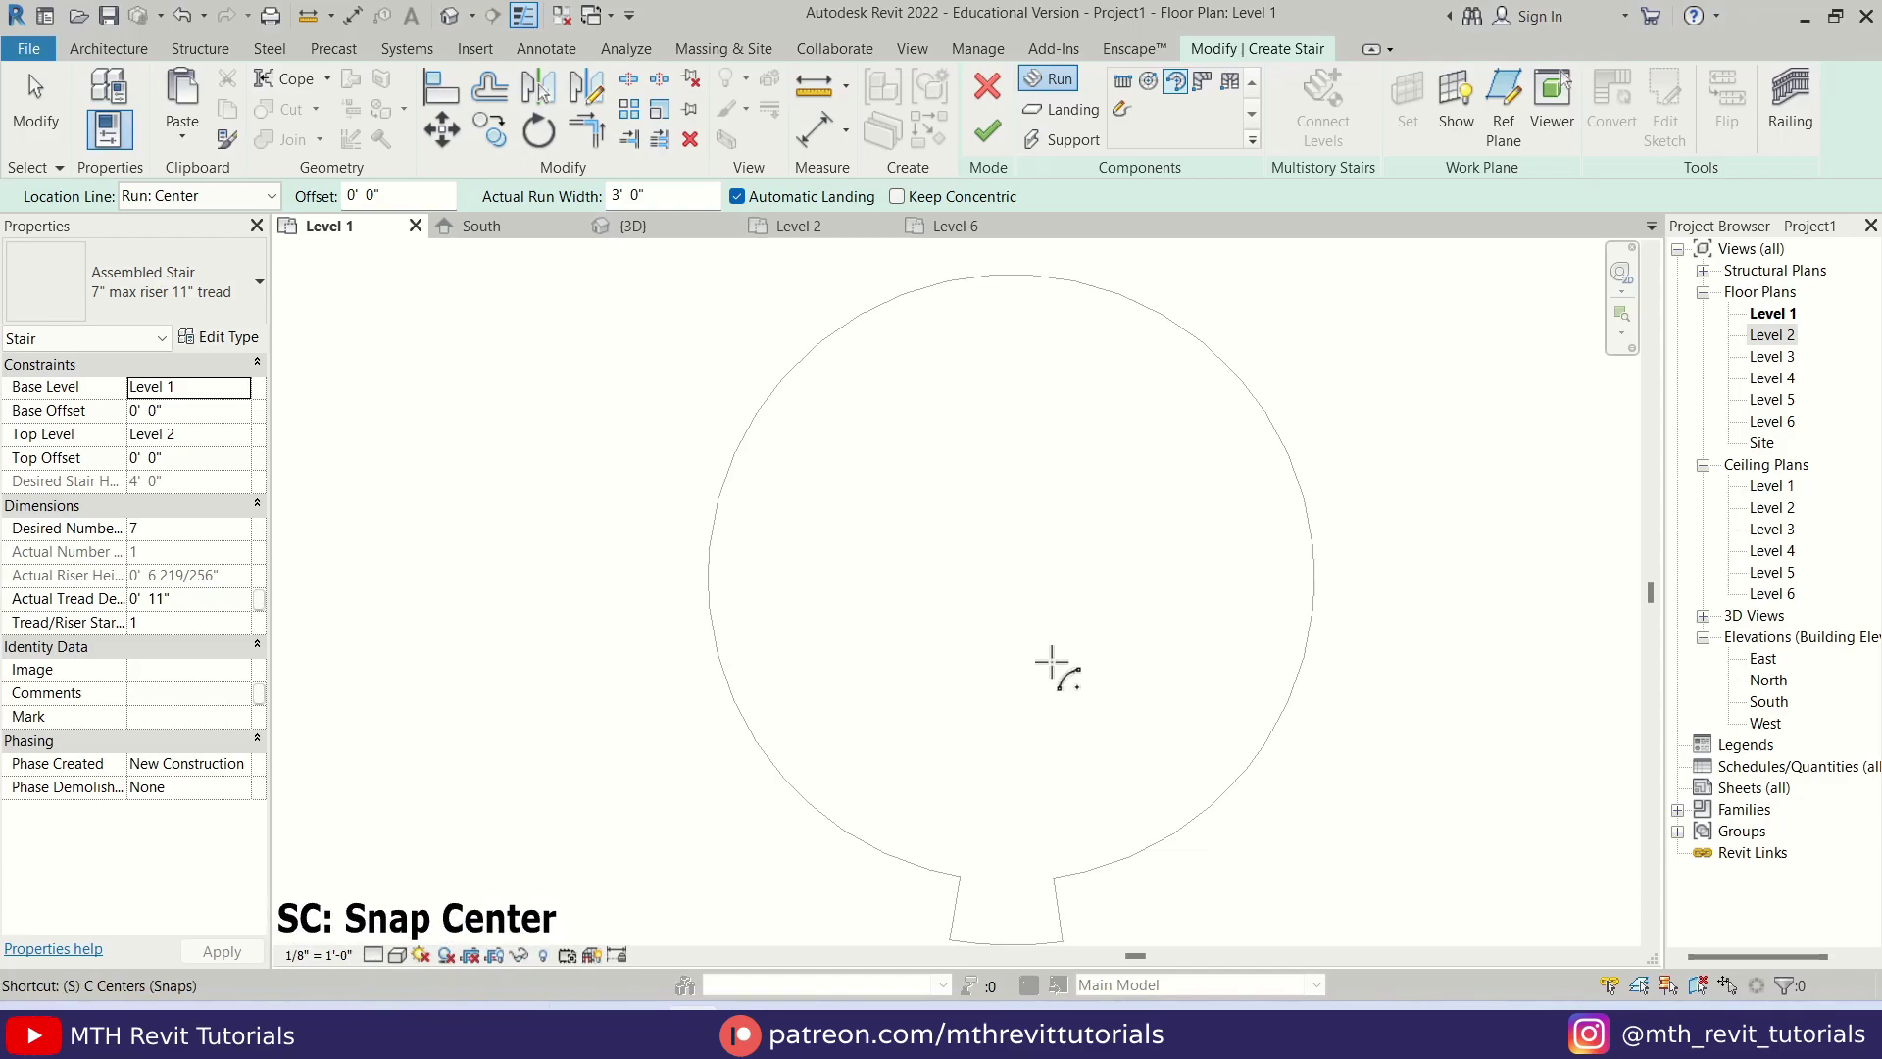
click(1292, 673)
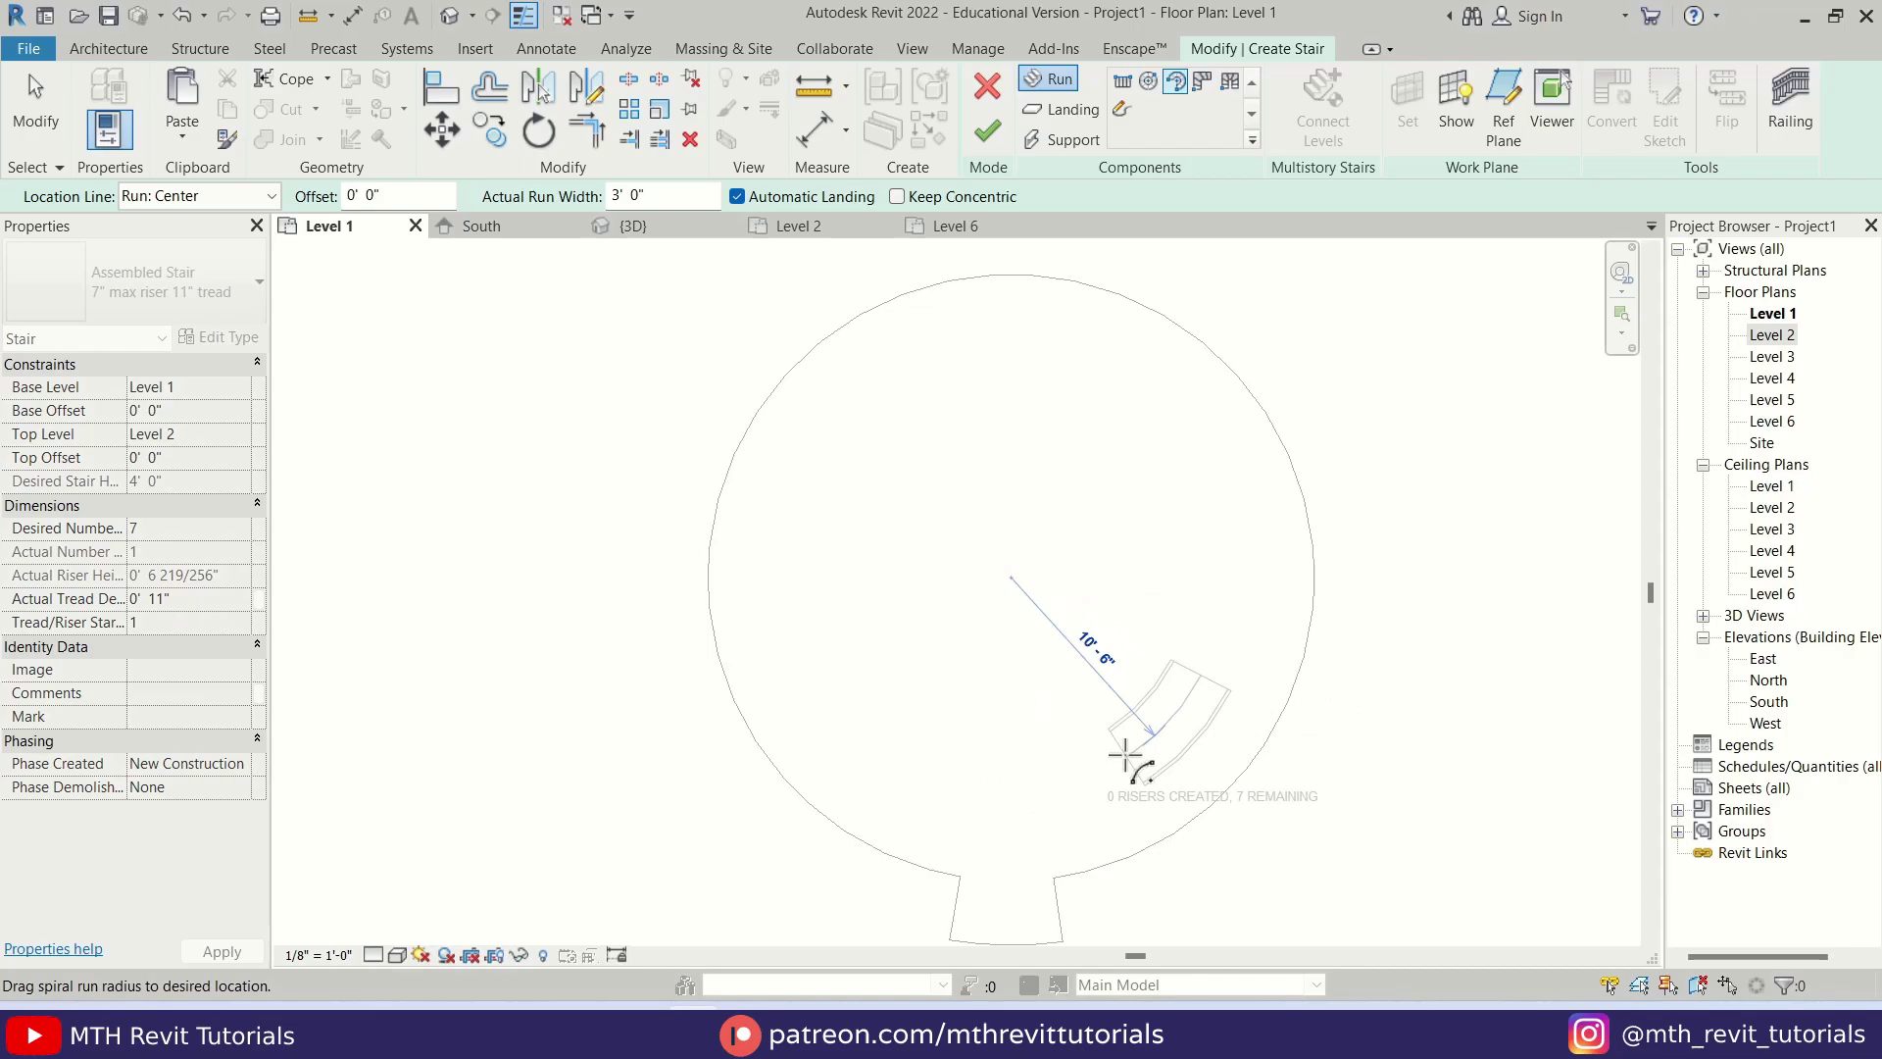
- Set the spiral stair run's location line to Run: Left
click(269, 196)
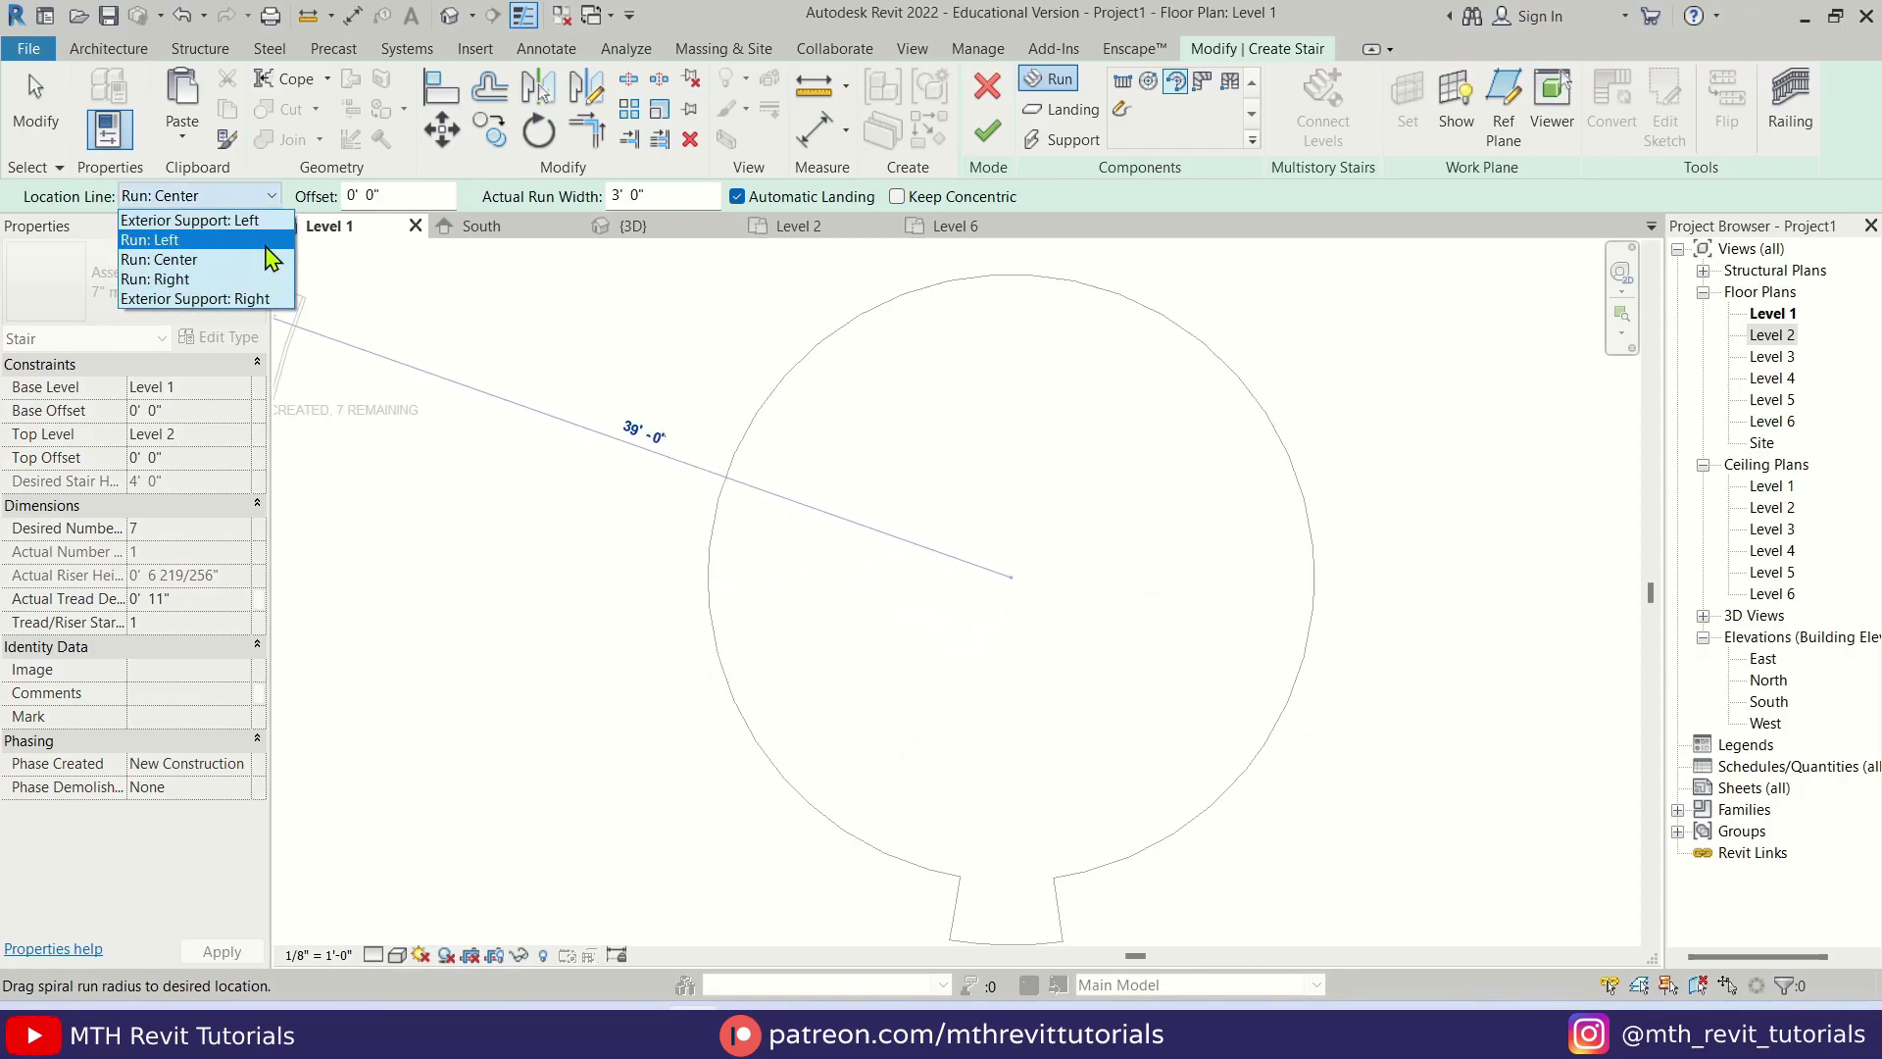
click(266, 241)
scroll(961, 716, up, 4)
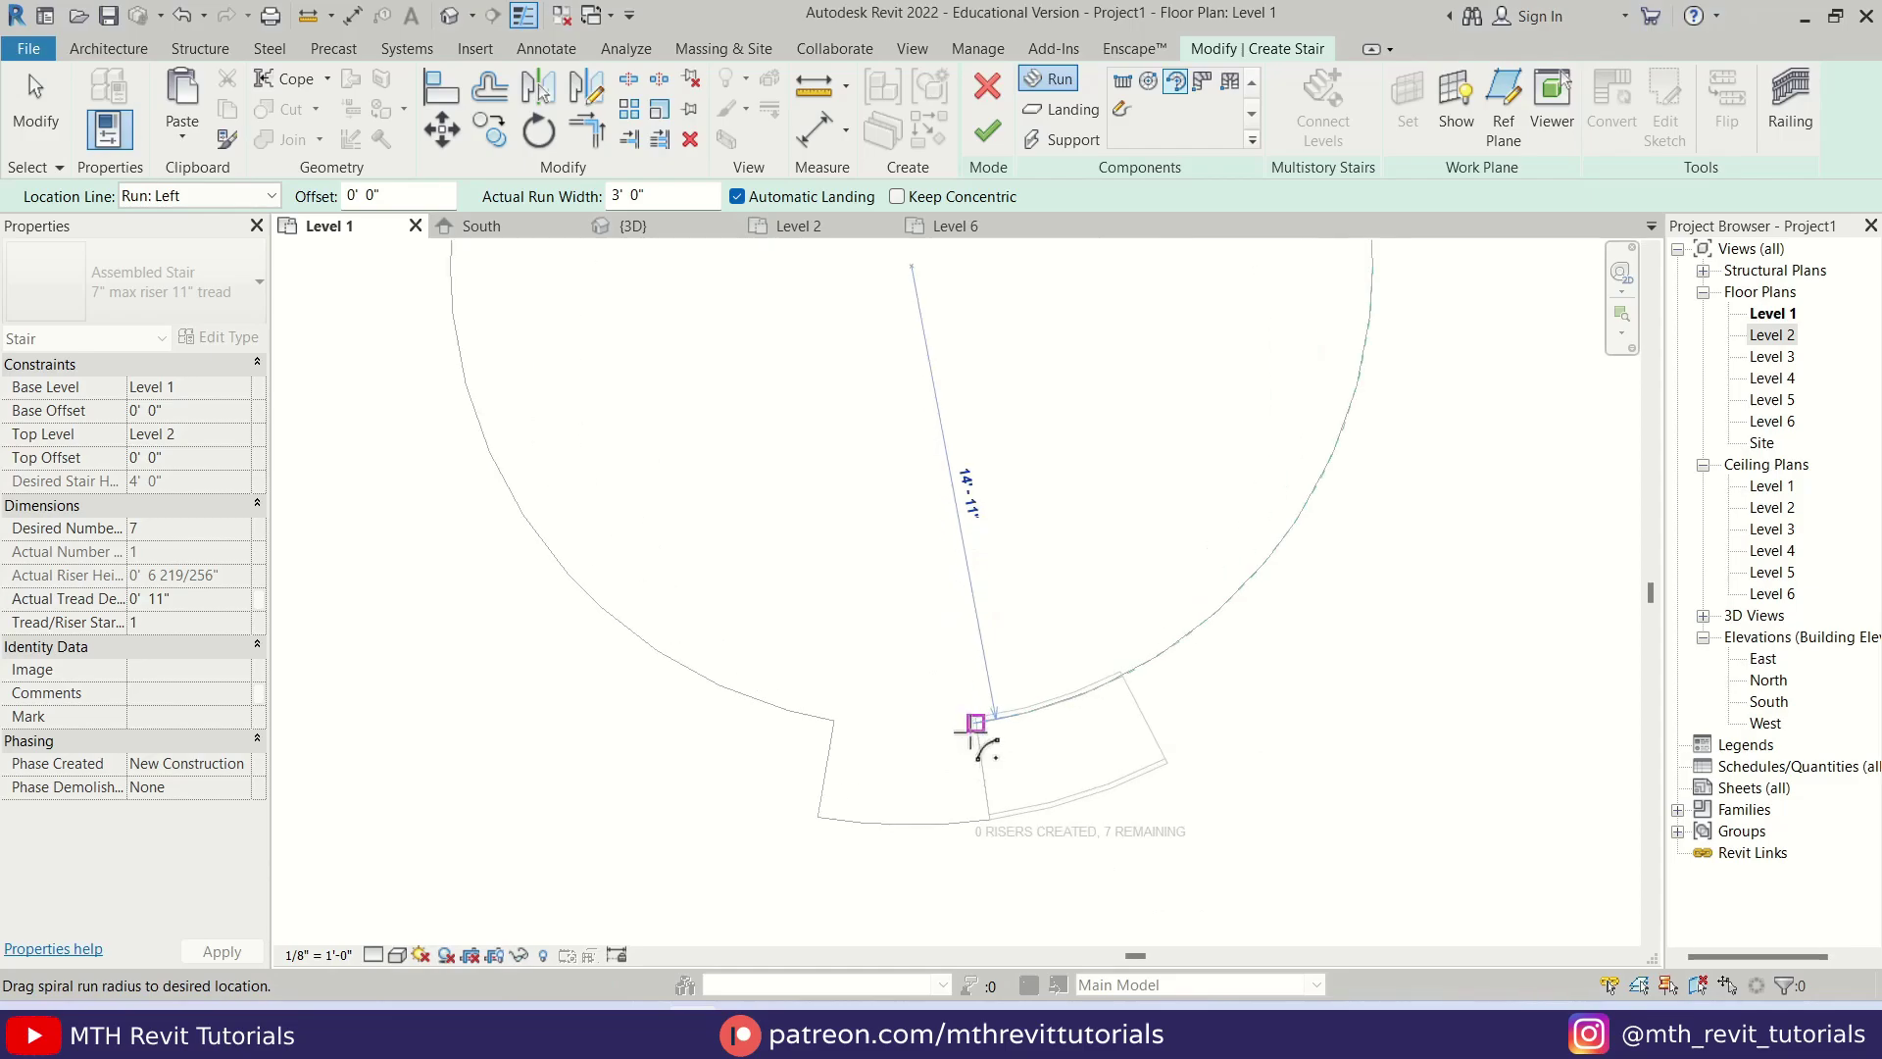
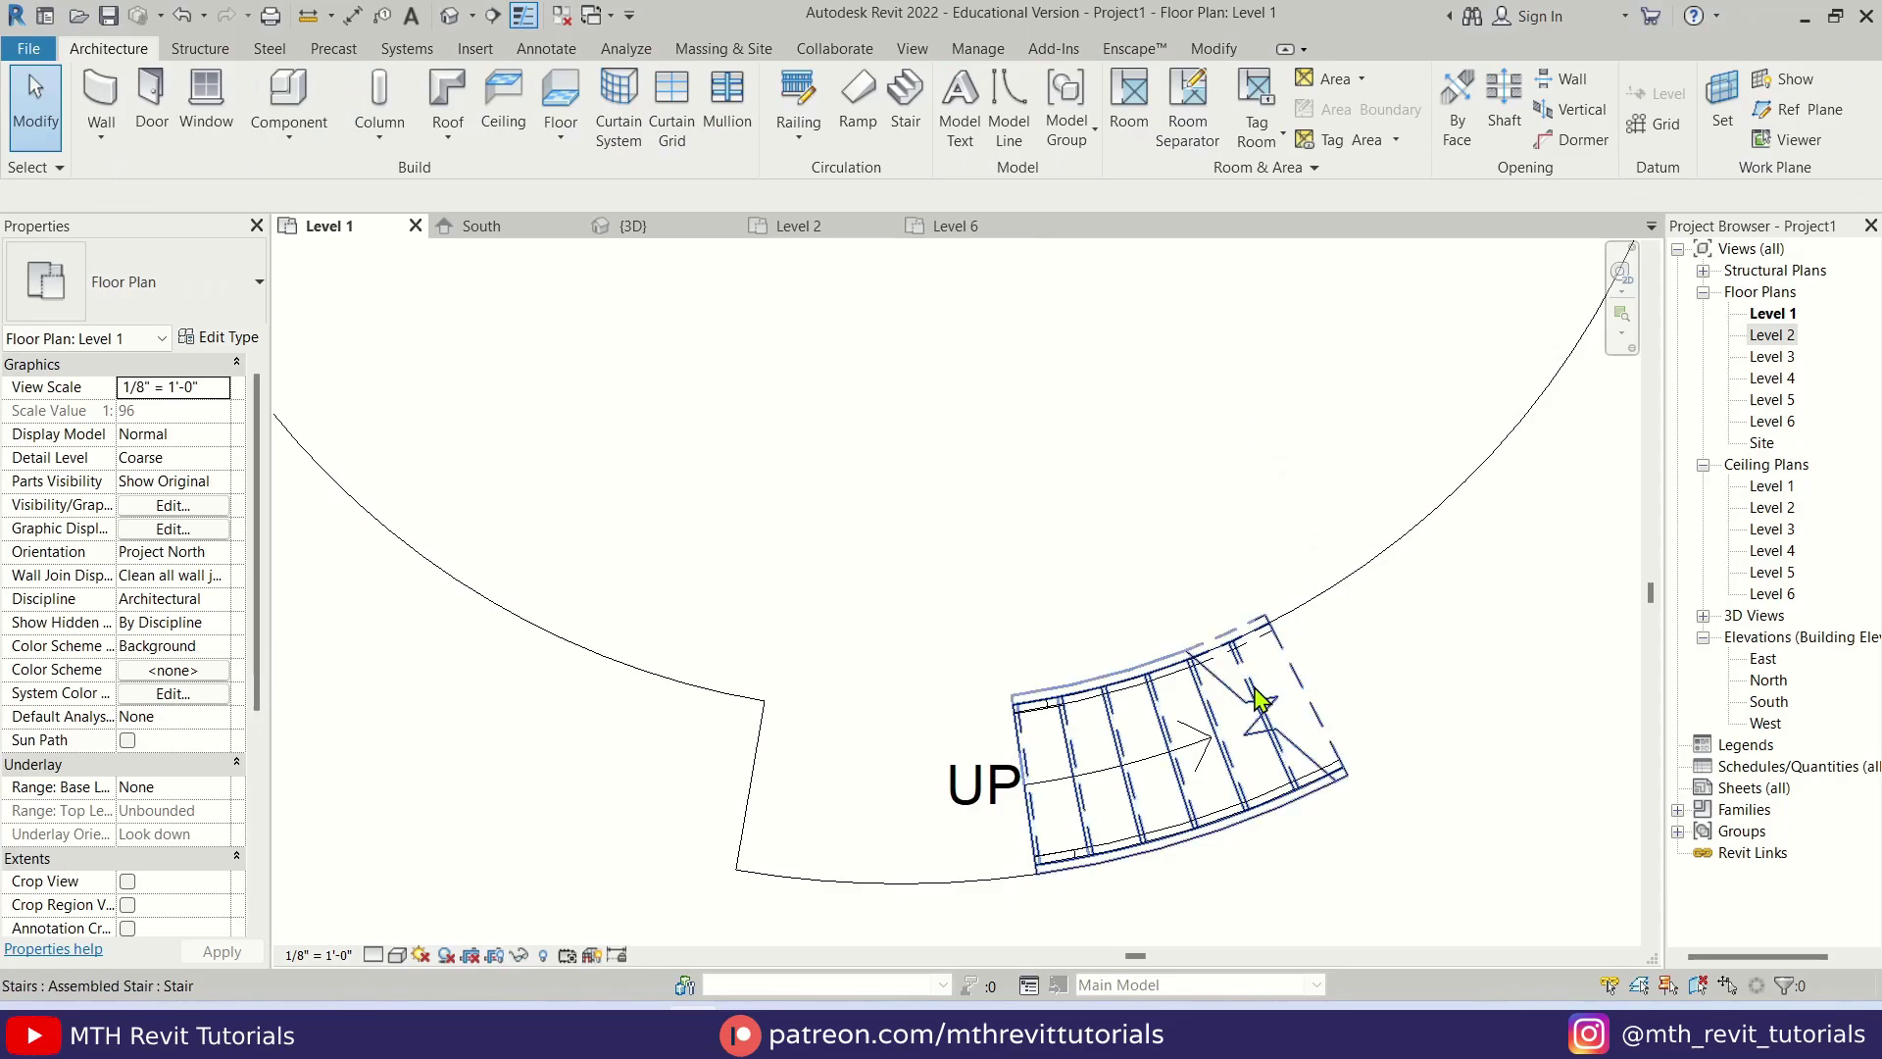
- Flip the entrance stair's up direction so it climbs toward the landing, and check the result in the 3D view
click(1274, 694)
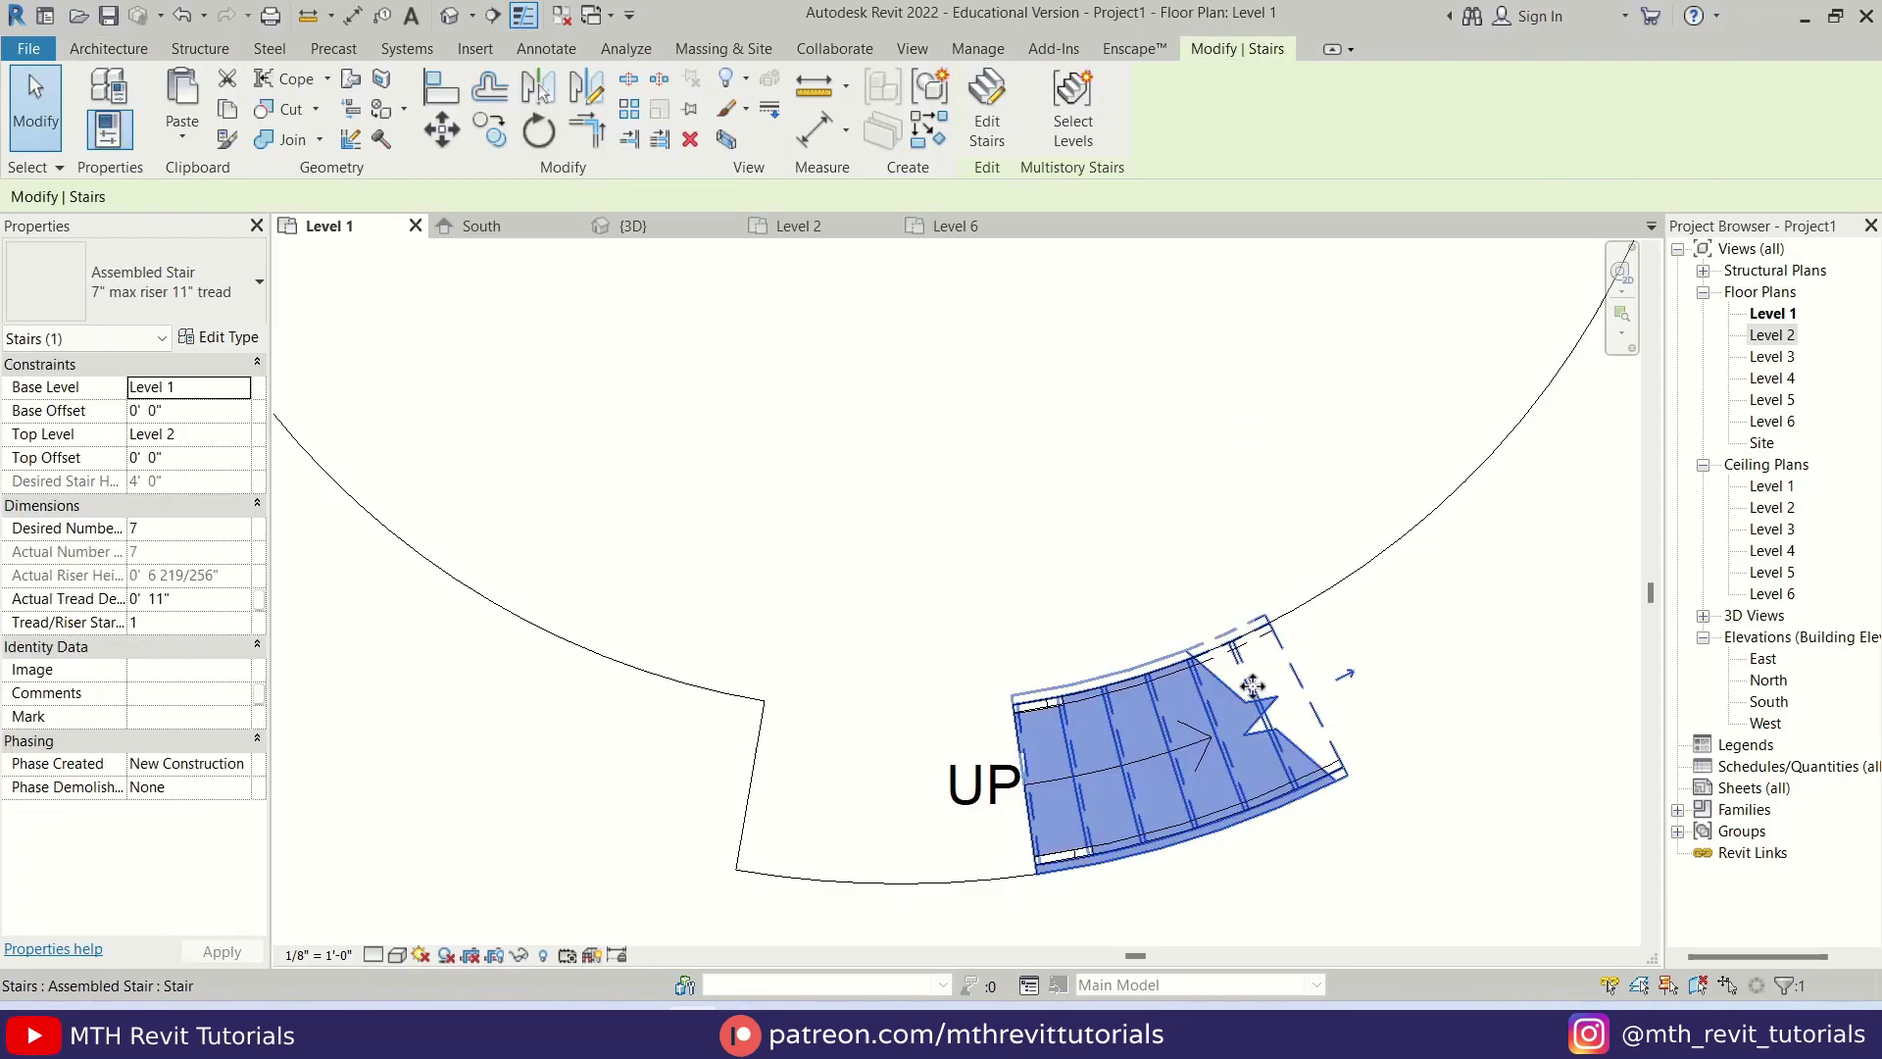
click(1349, 678)
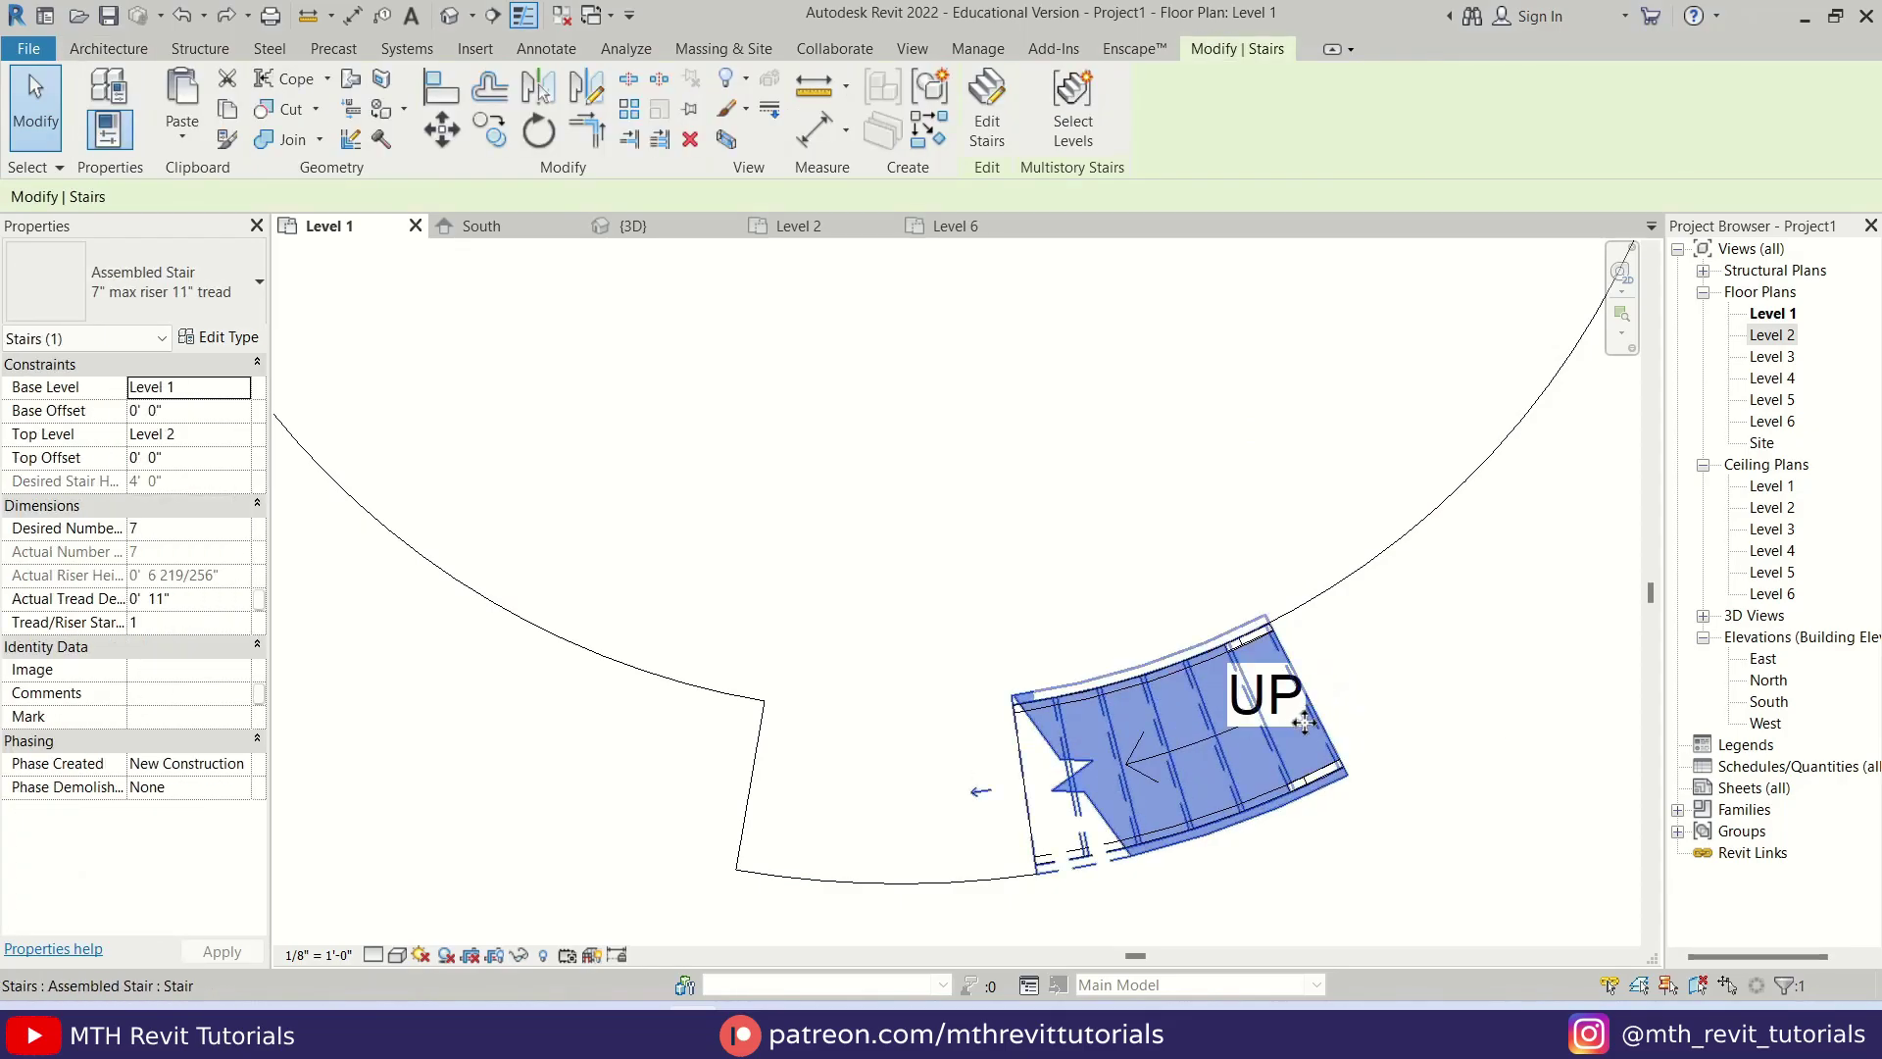
click(633, 227)
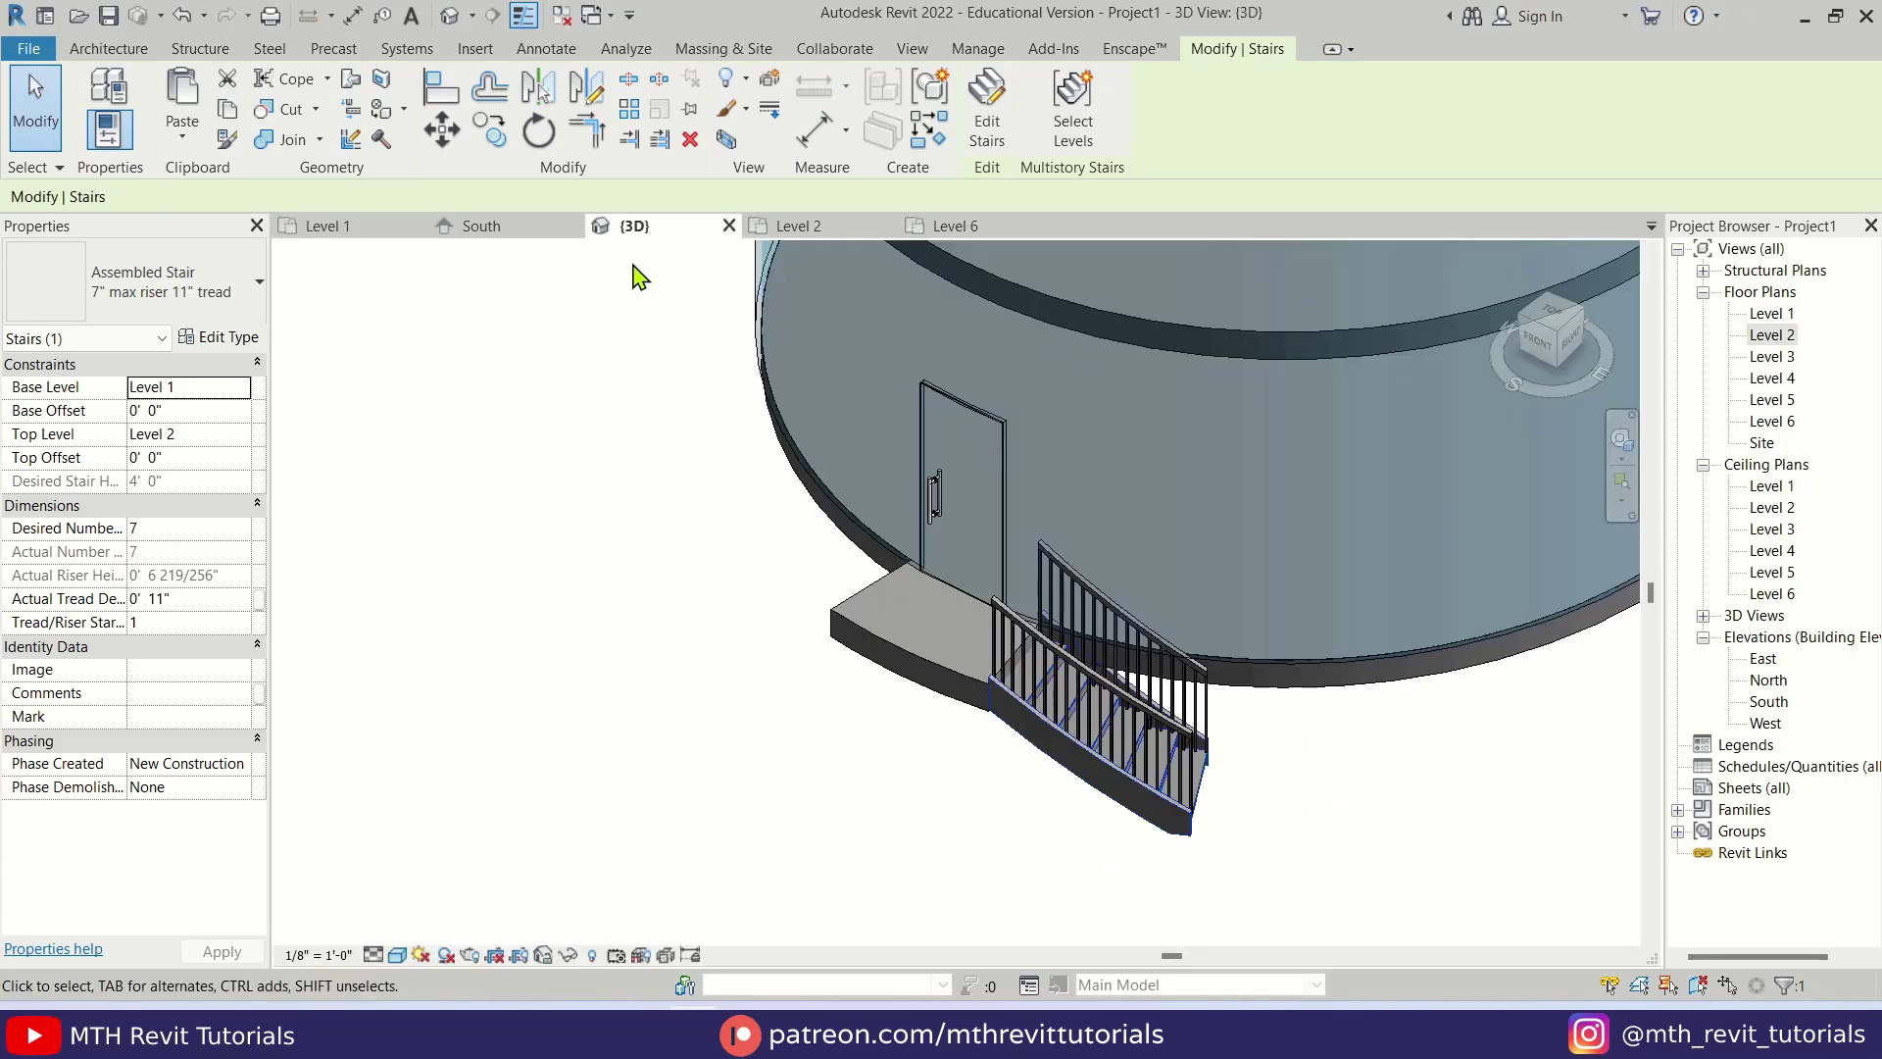
shift+middle_drag(638, 277, 1044, 755)
scroll(957, 819, up, 6)
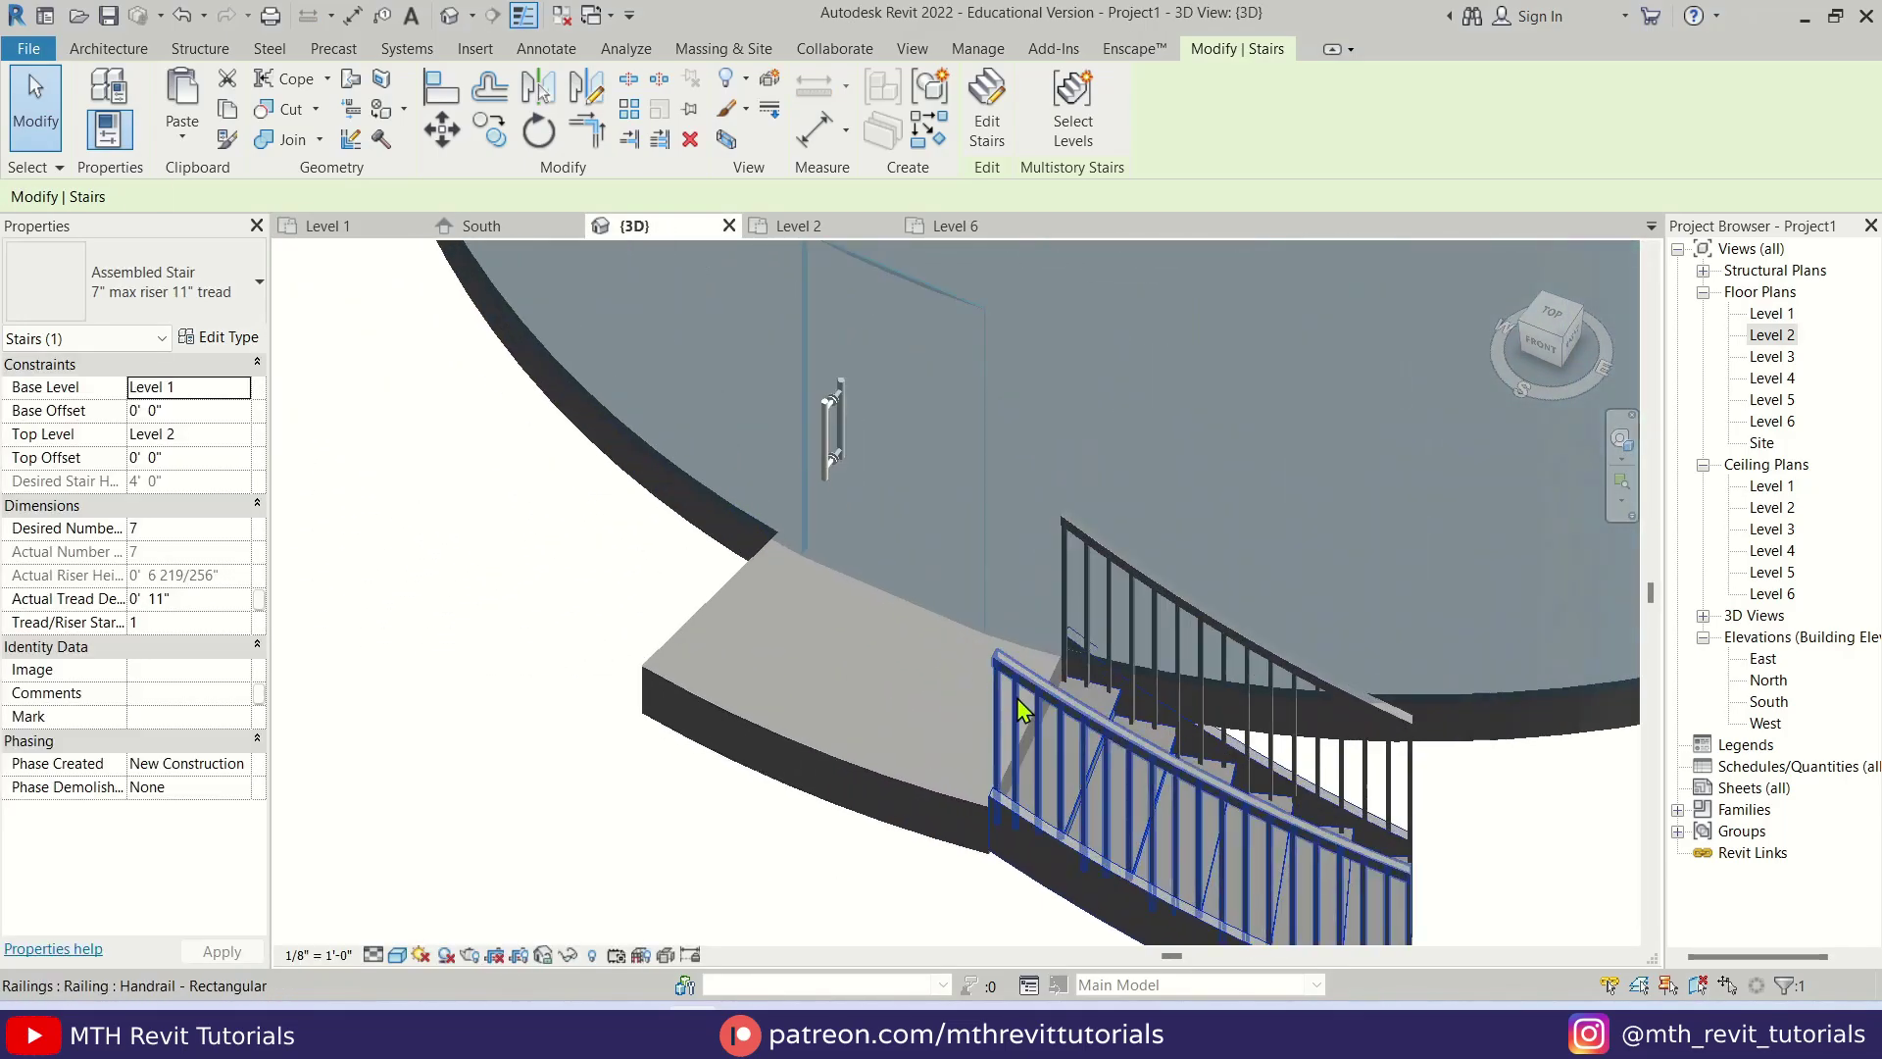
key(Escape)
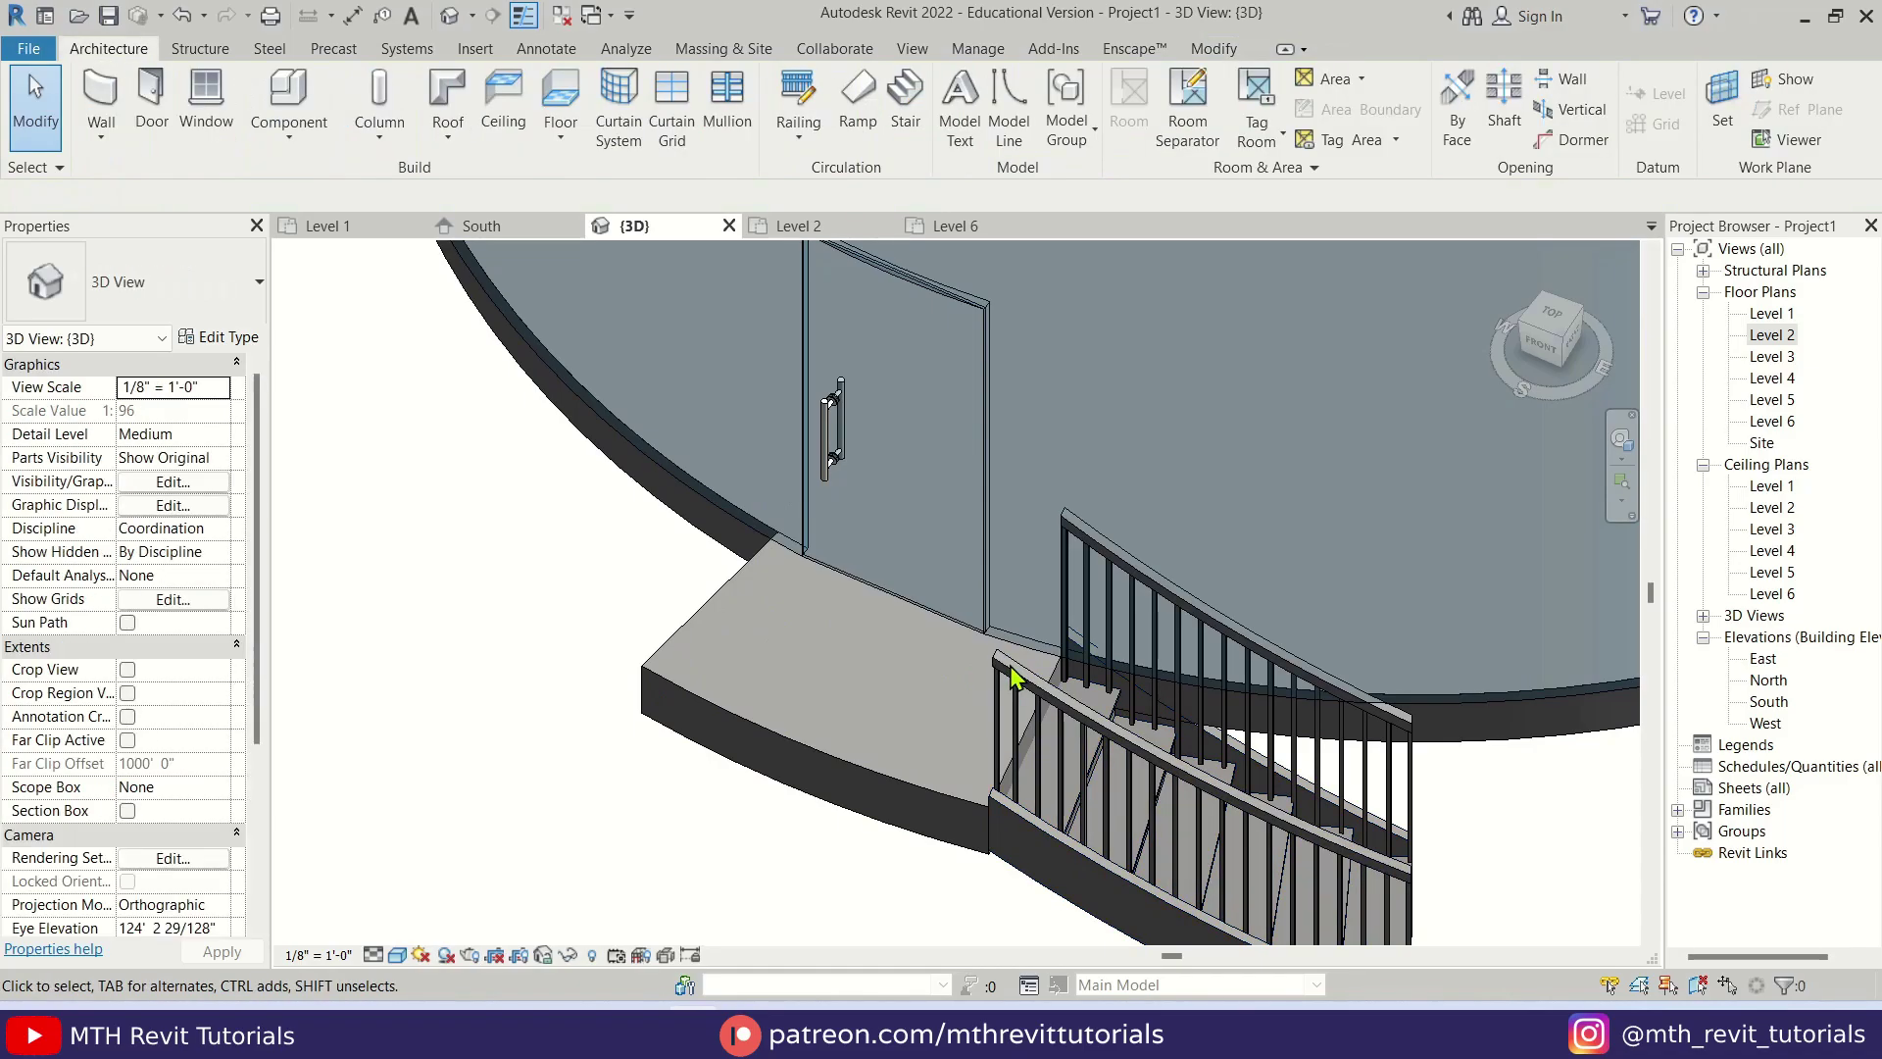
- Start editing the sketch path of the entrance stair's outer railing in the Level 1 plan
click(1015, 681)
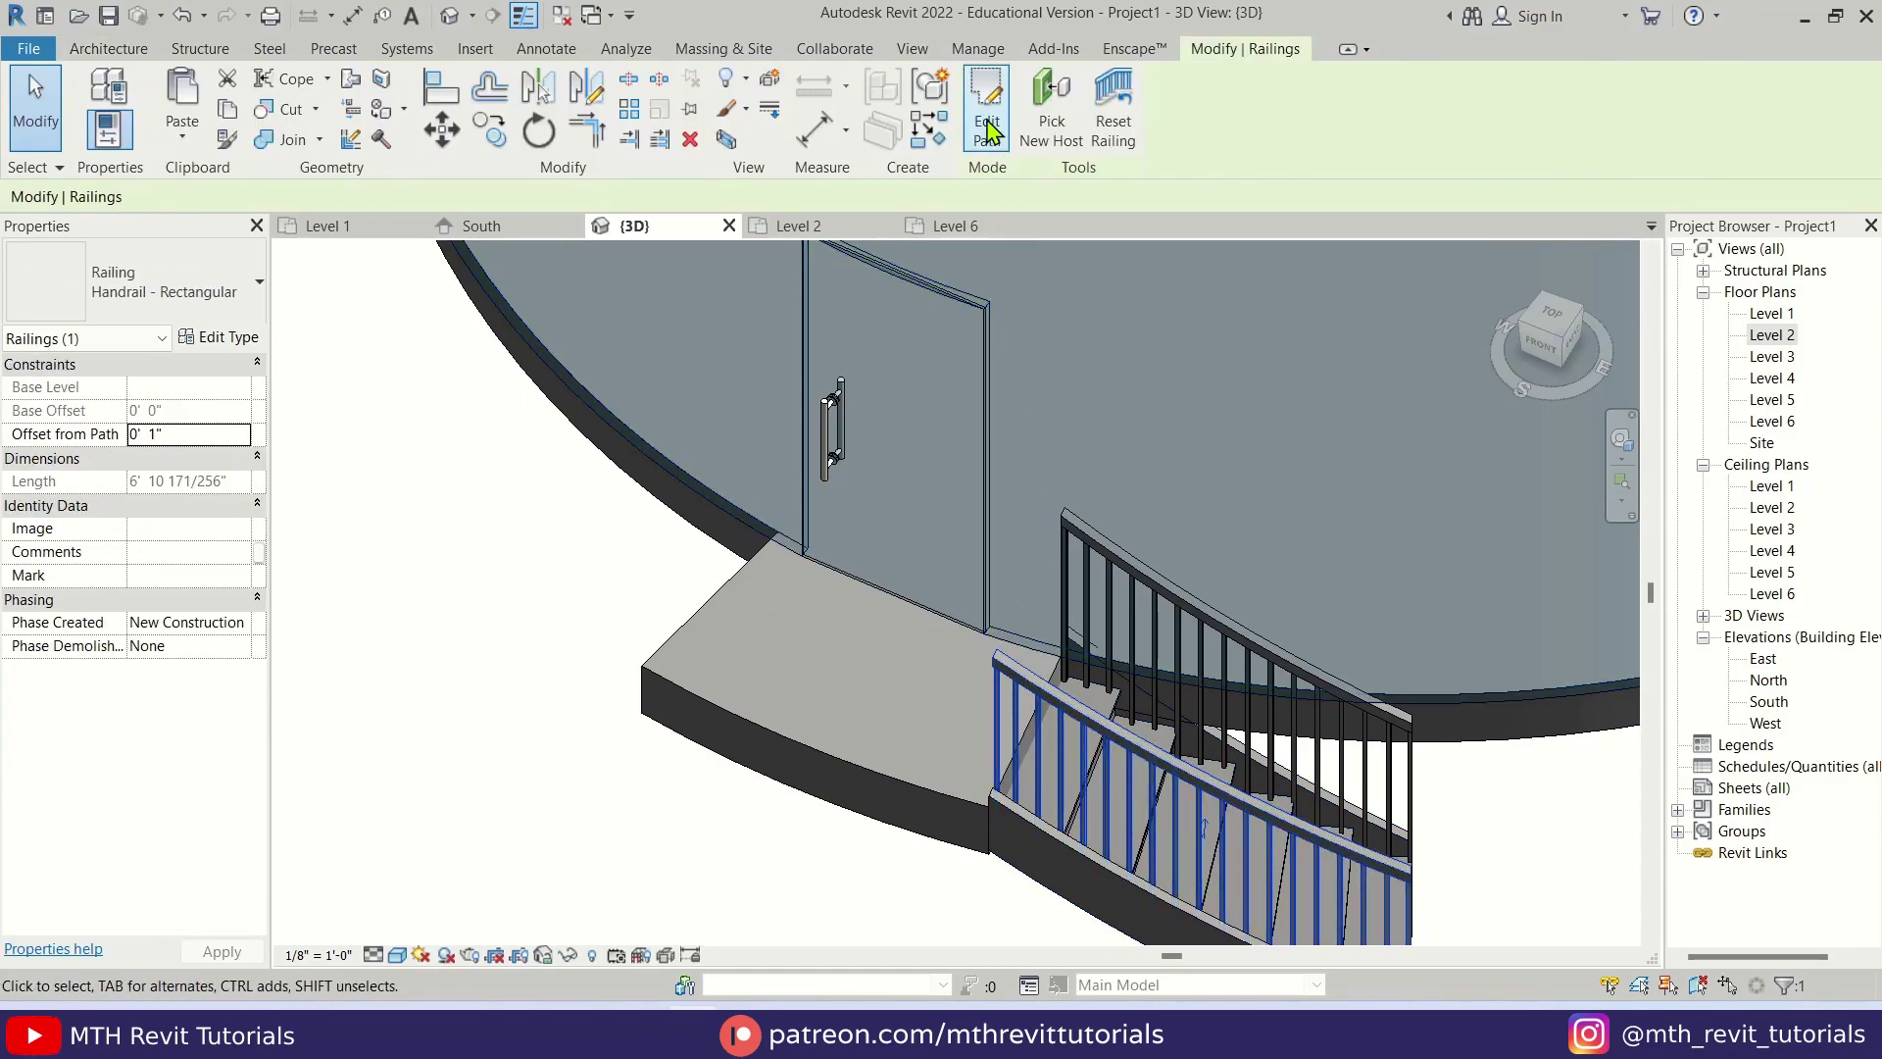
click(988, 130)
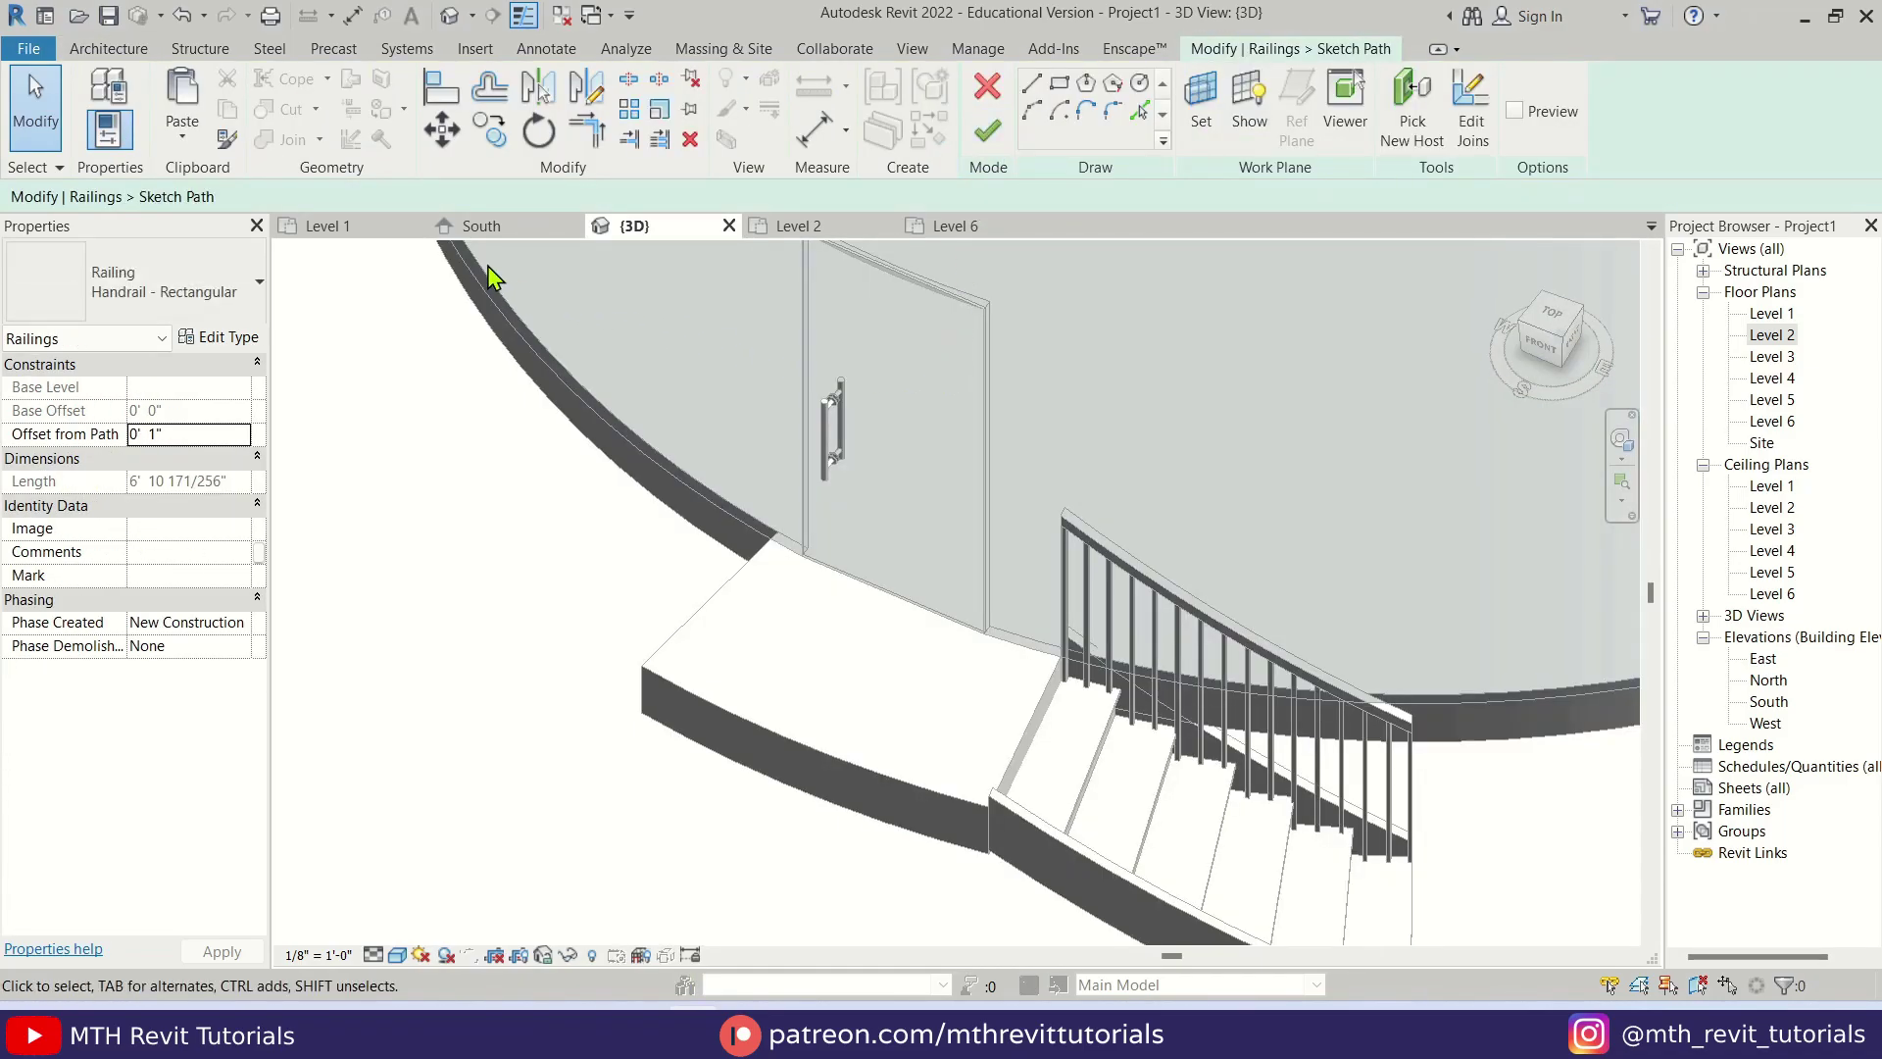
click(326, 225)
middle_drag(888, 794, 1123, 626)
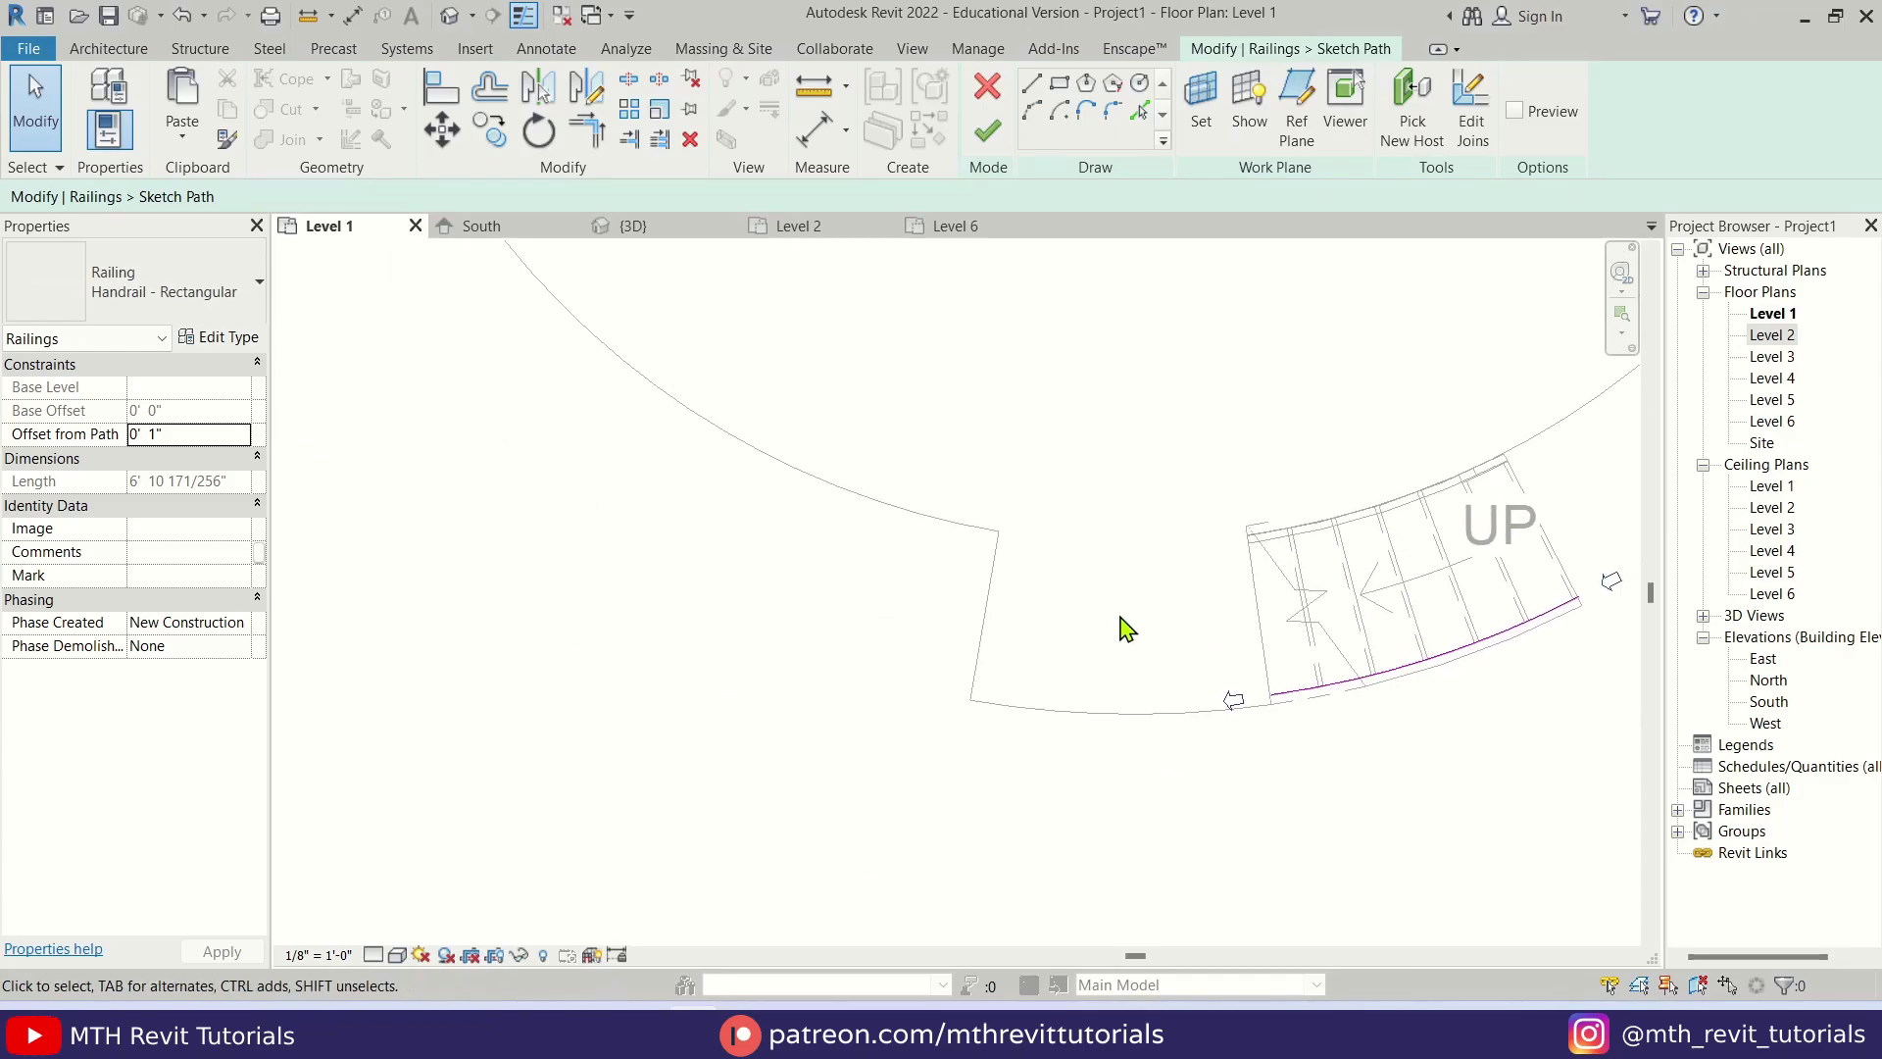
scroll(1123, 625, up, 2)
- Extend the railing path with a start-end-radius arc just inside the landing's curved outer edge, radius about 19'-5"
click(1031, 84)
click(1348, 737)
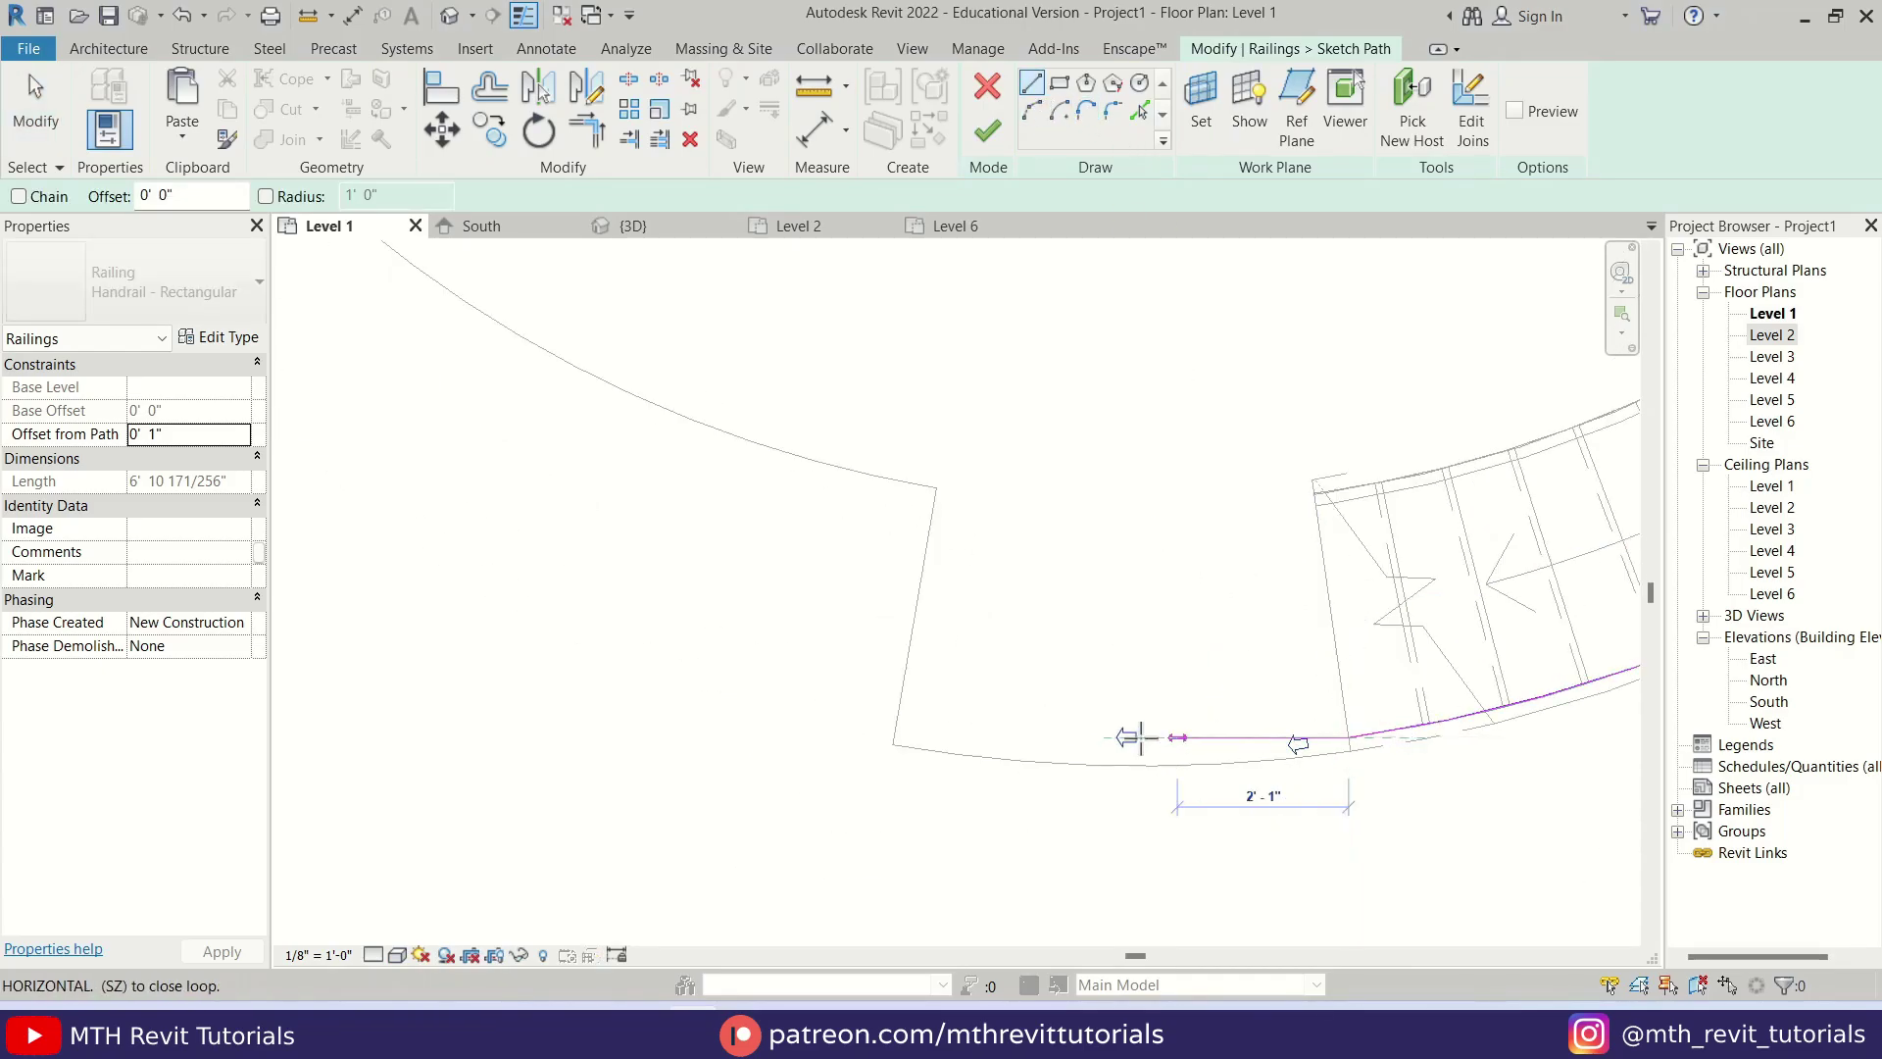
click(1030, 112)
click(1349, 738)
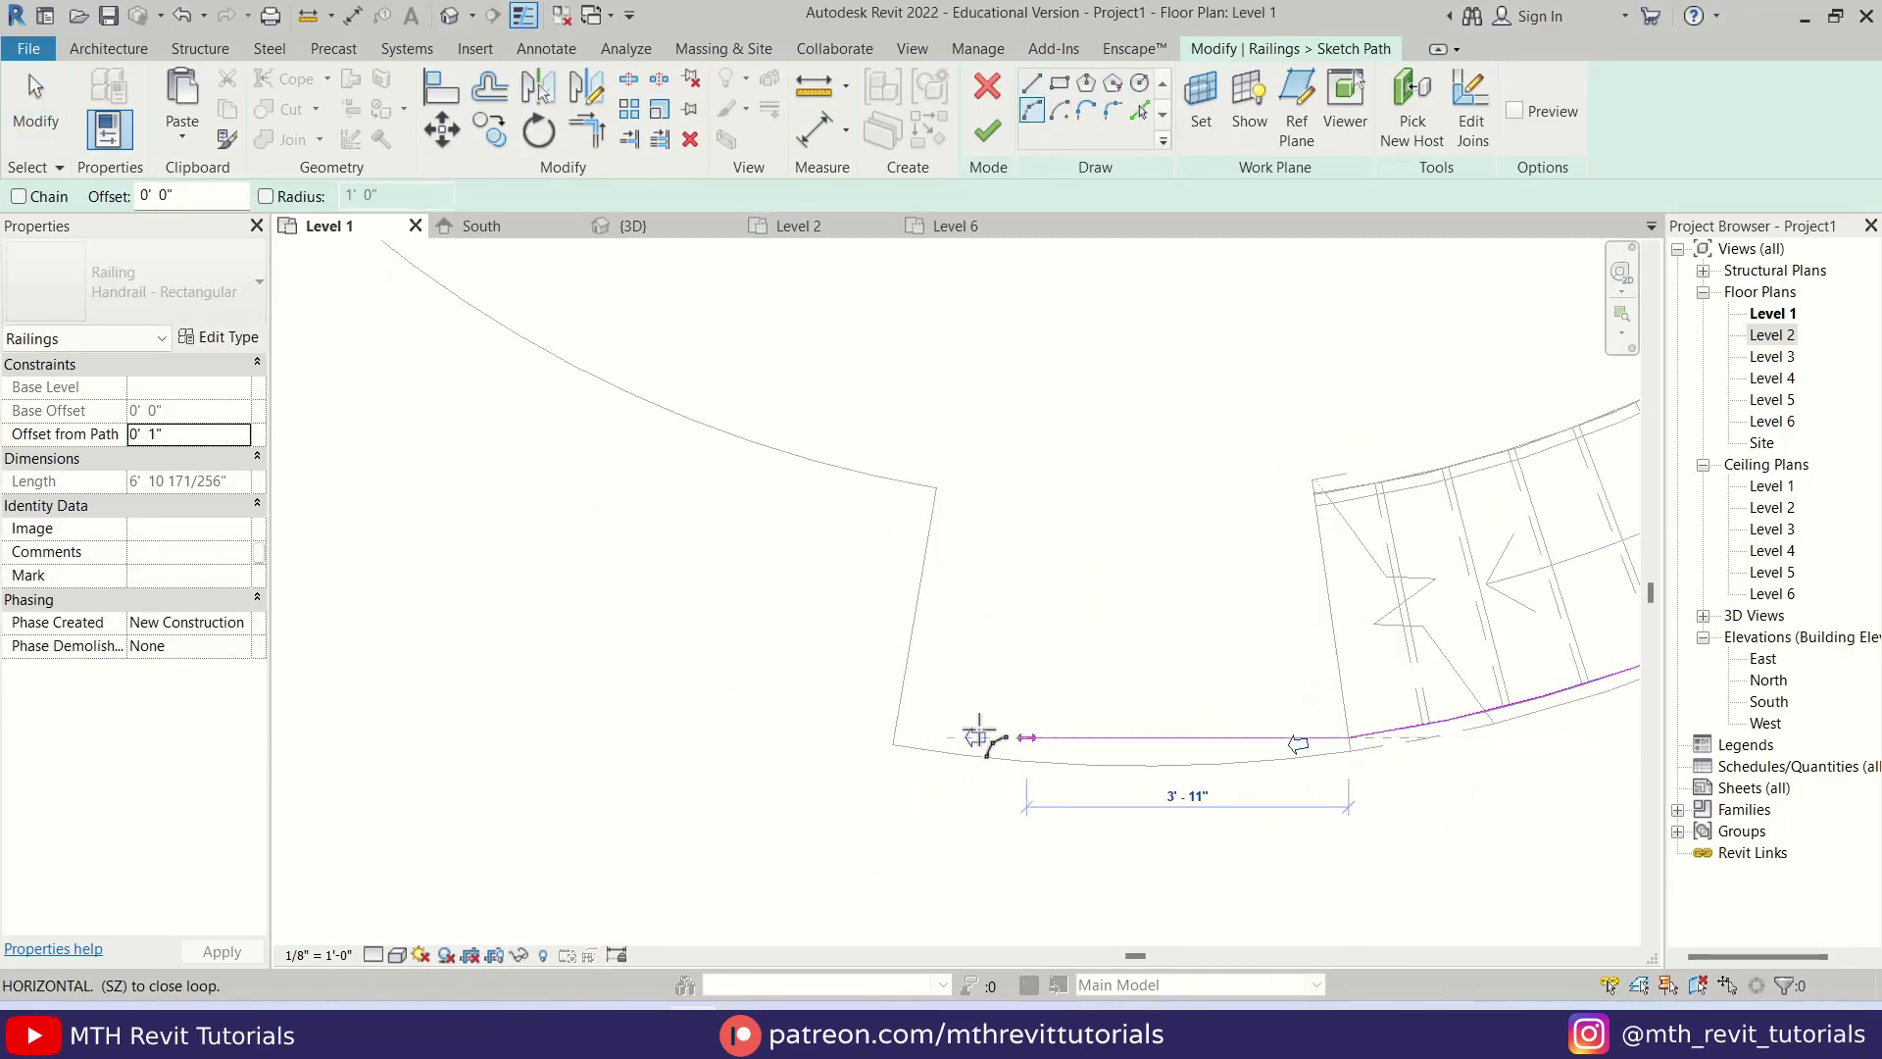
scroll(929, 737, up, 3)
scroll(898, 731, up, 4)
click(869, 790)
scroll(925, 753, down, 7)
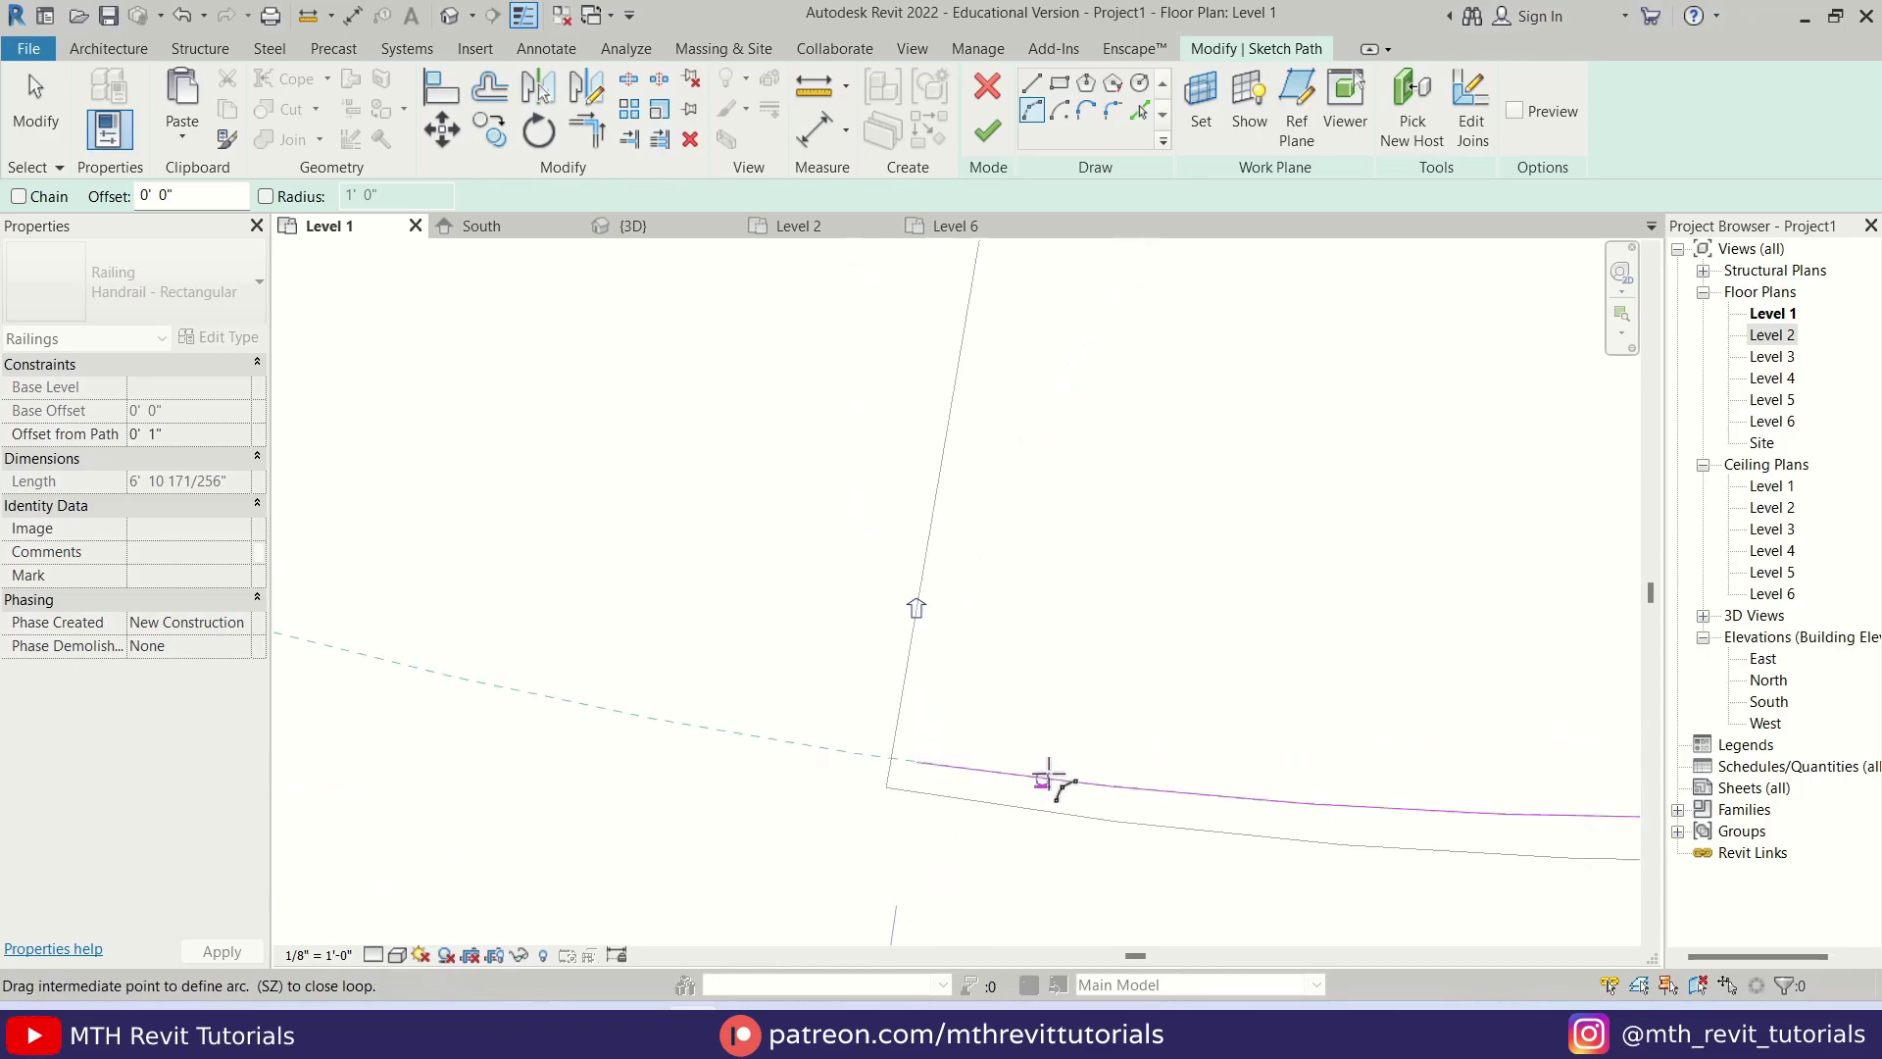
click(1348, 799)
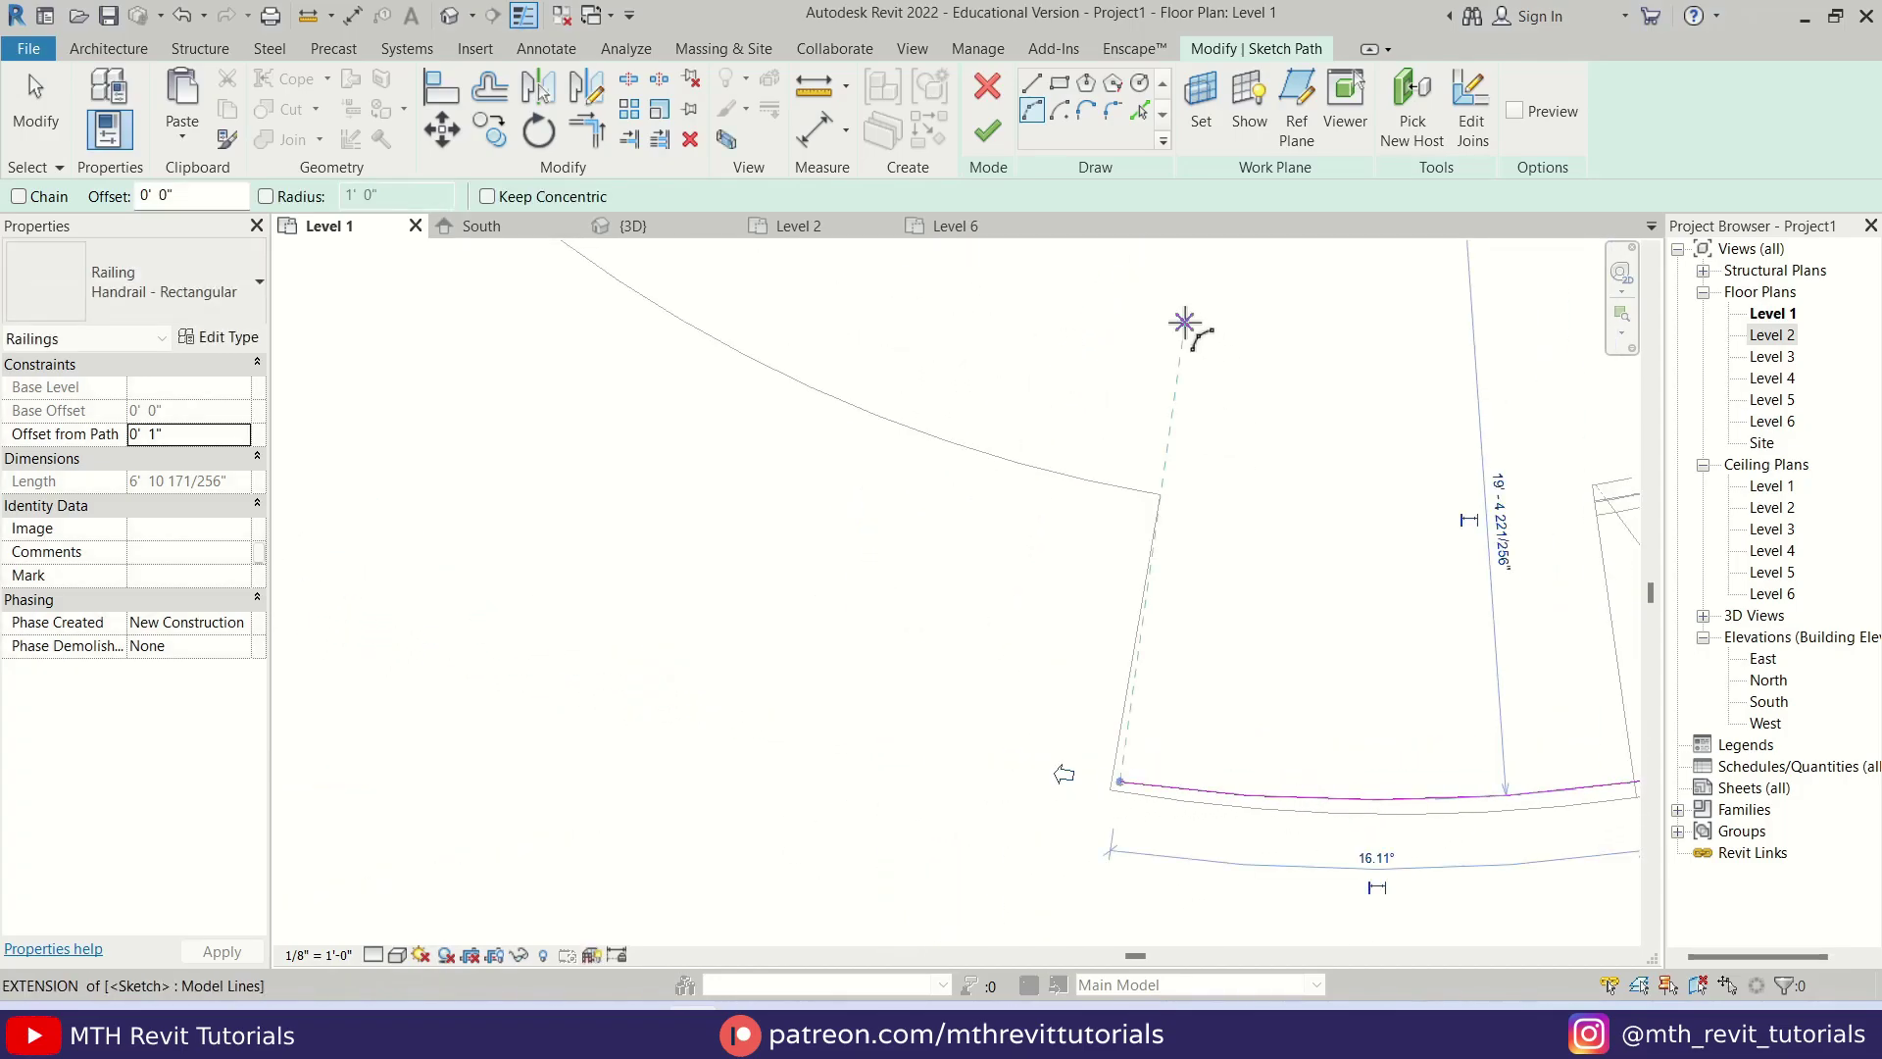
- Add a straight railing line from the arc's end along the landing's side edge to the tower, and finish the path
click(1031, 82)
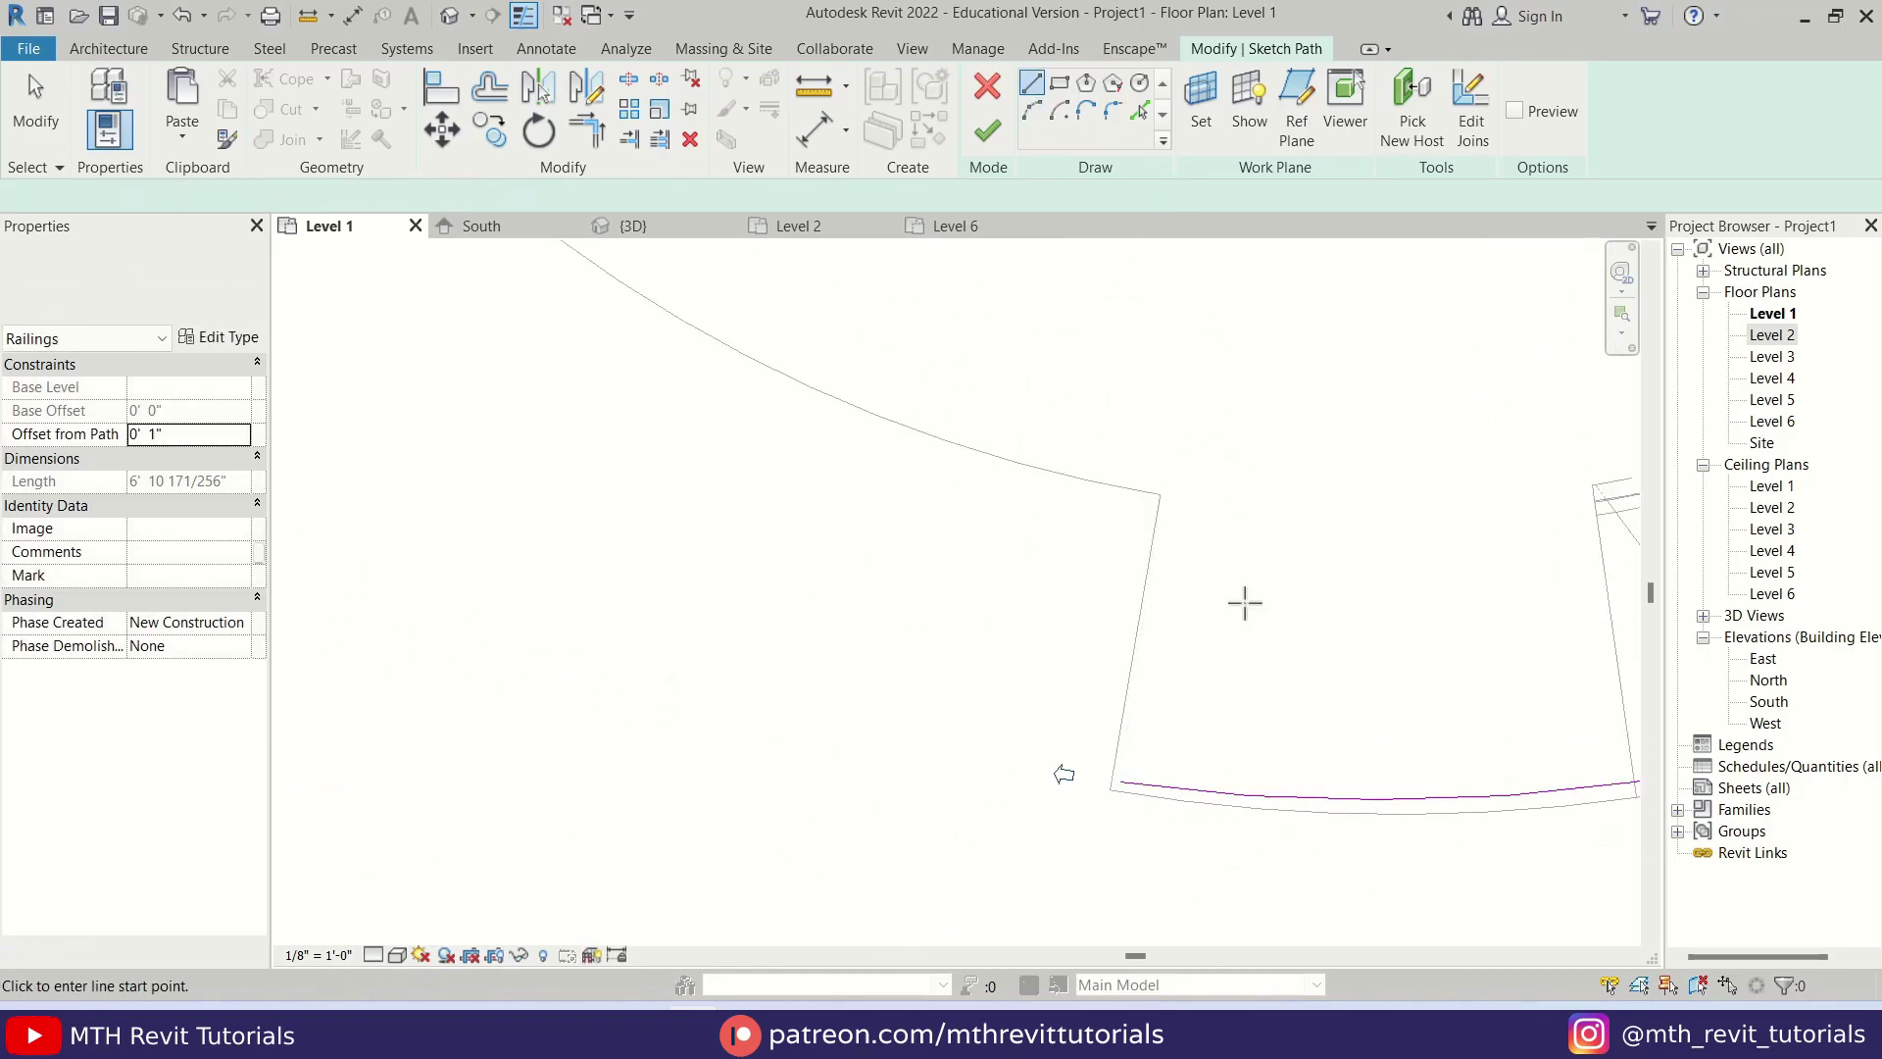
click(1120, 781)
click(1166, 495)
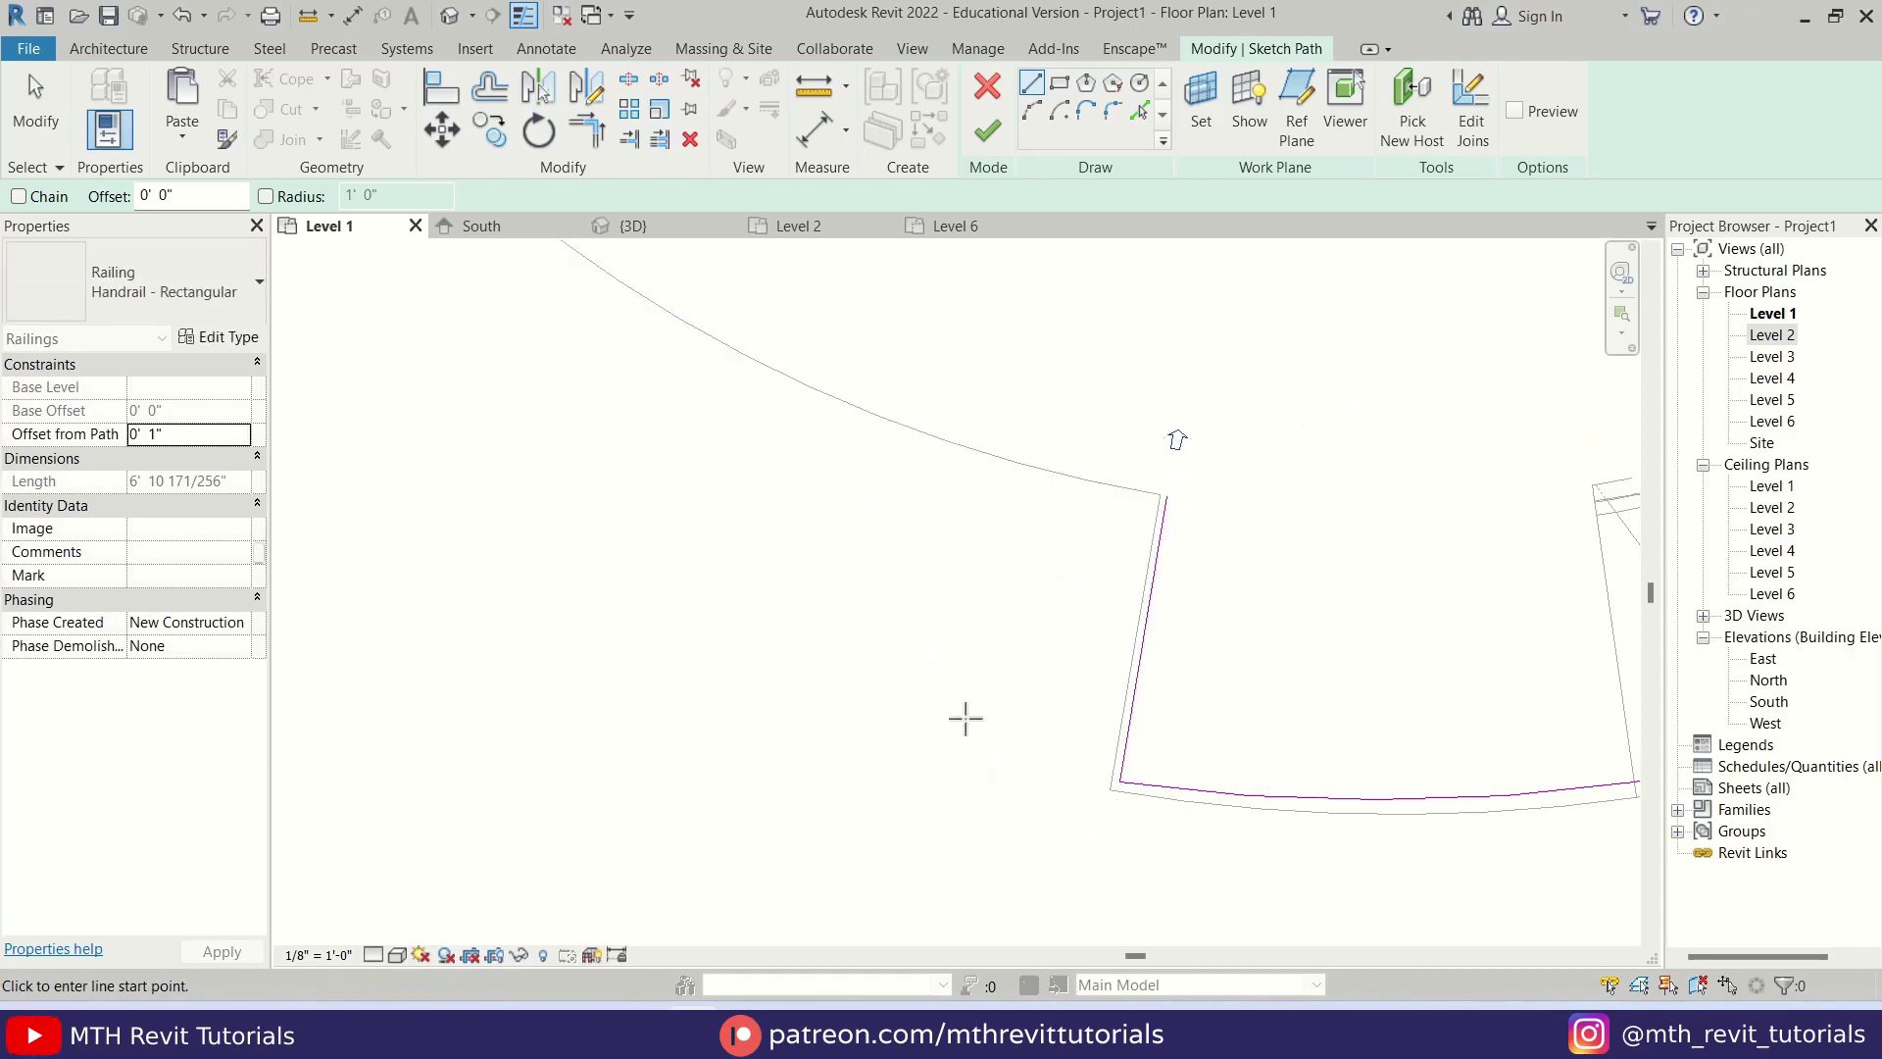
scroll(962, 714, down, 2)
click(987, 131)
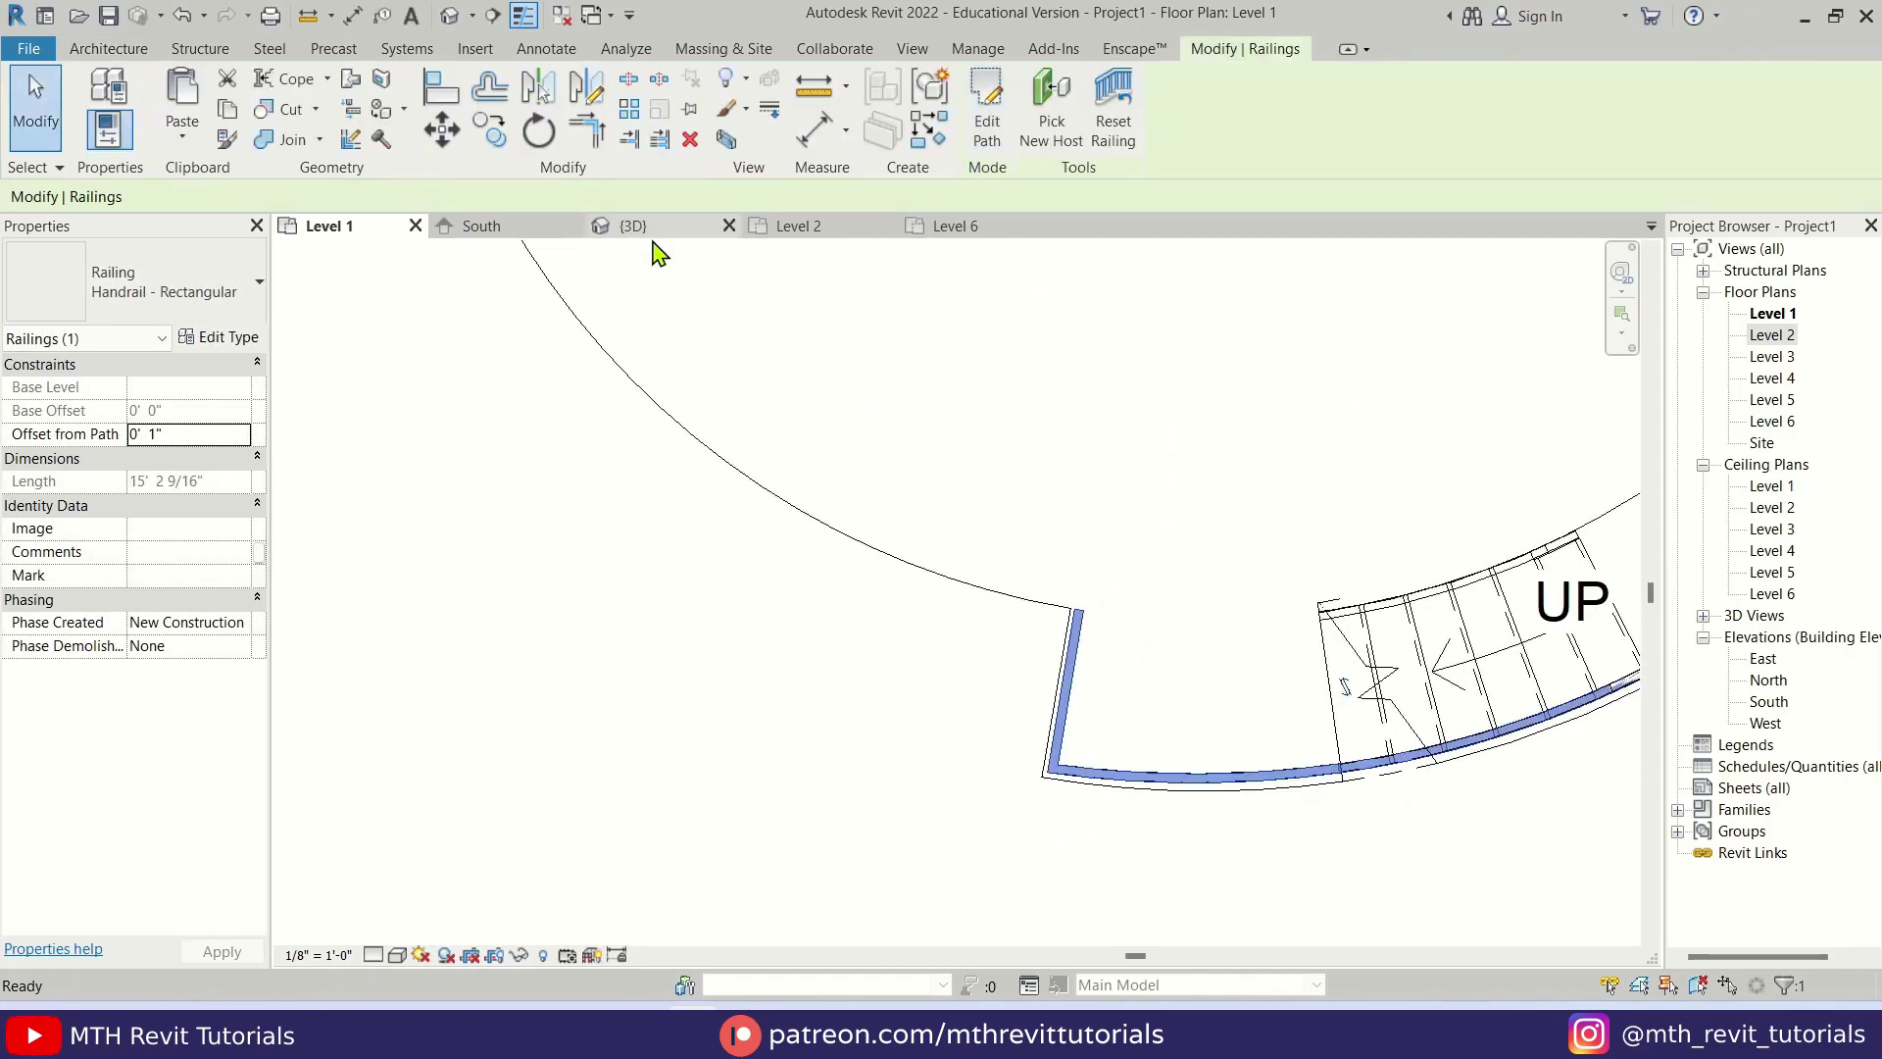
- Examine the extended landing railing, the entrance stair and the whole tower in the 3D view
click(635, 234)
key(Escape)
scroll(1084, 638, down, 1)
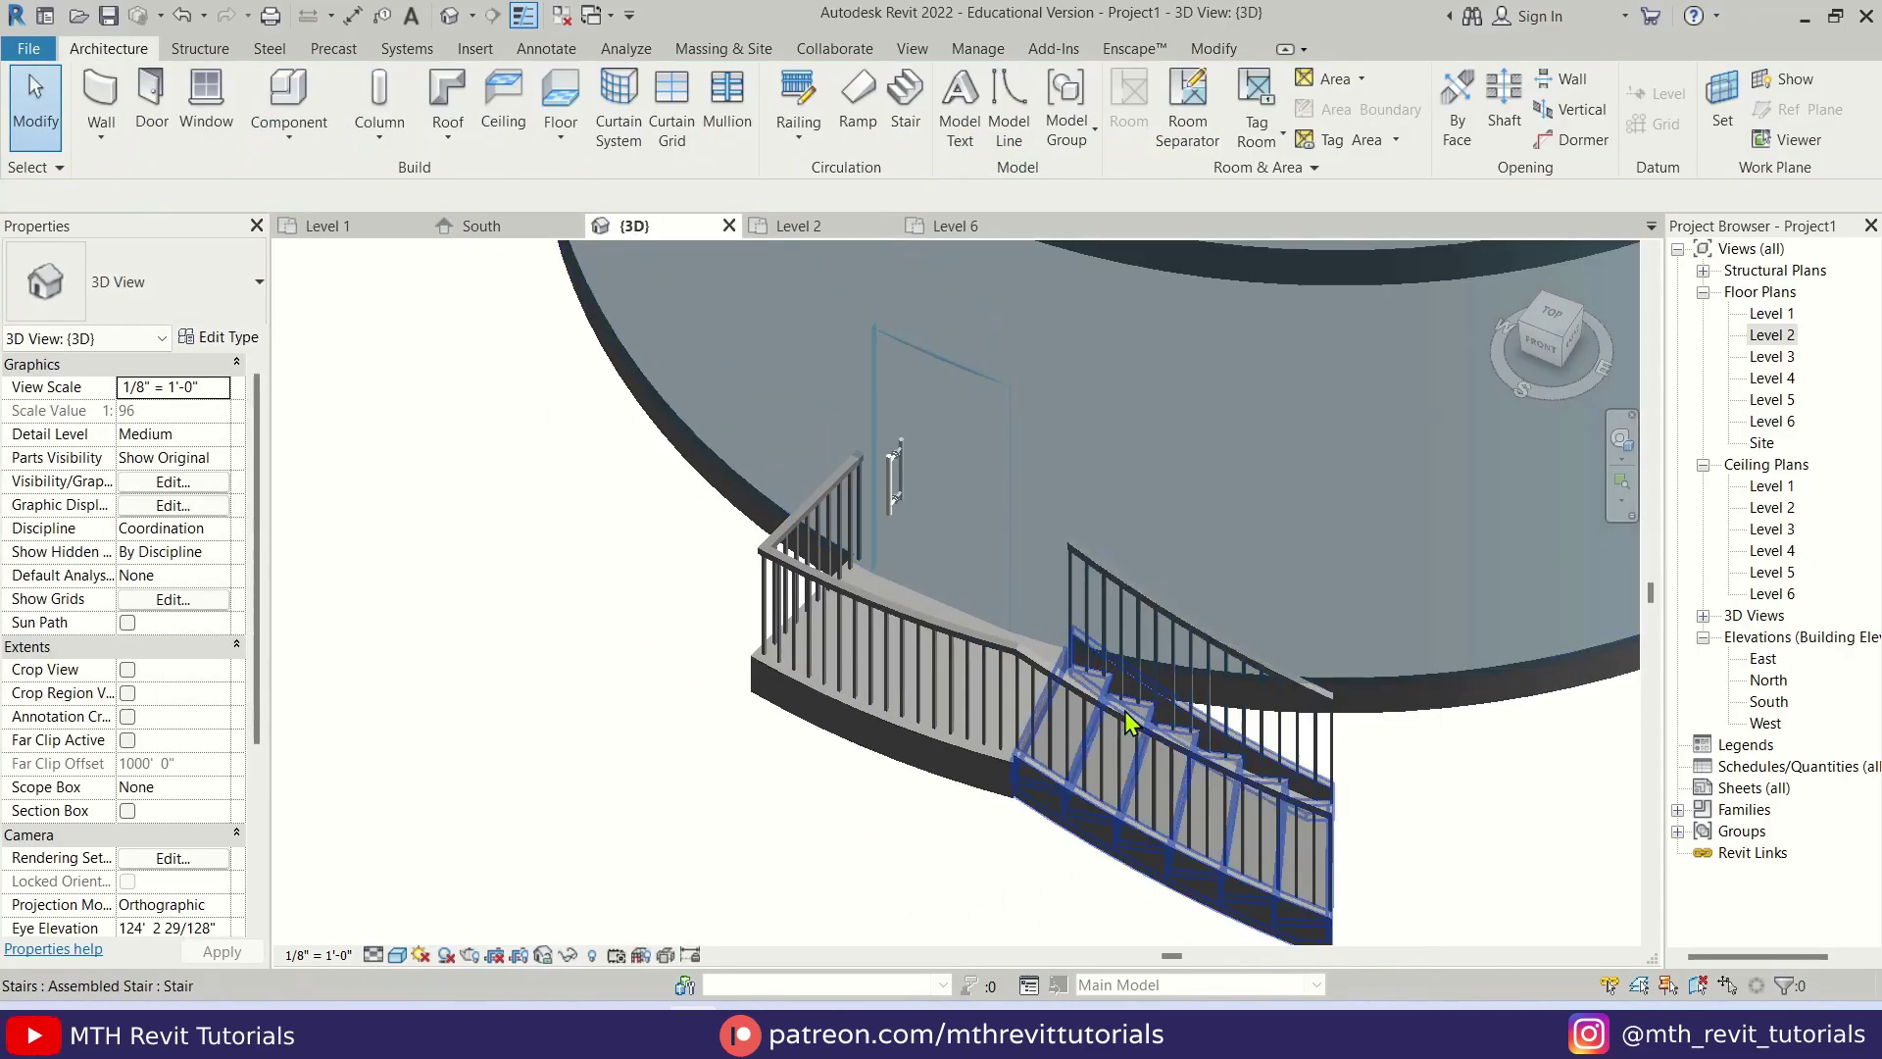
scroll(1008, 638, down, 5)
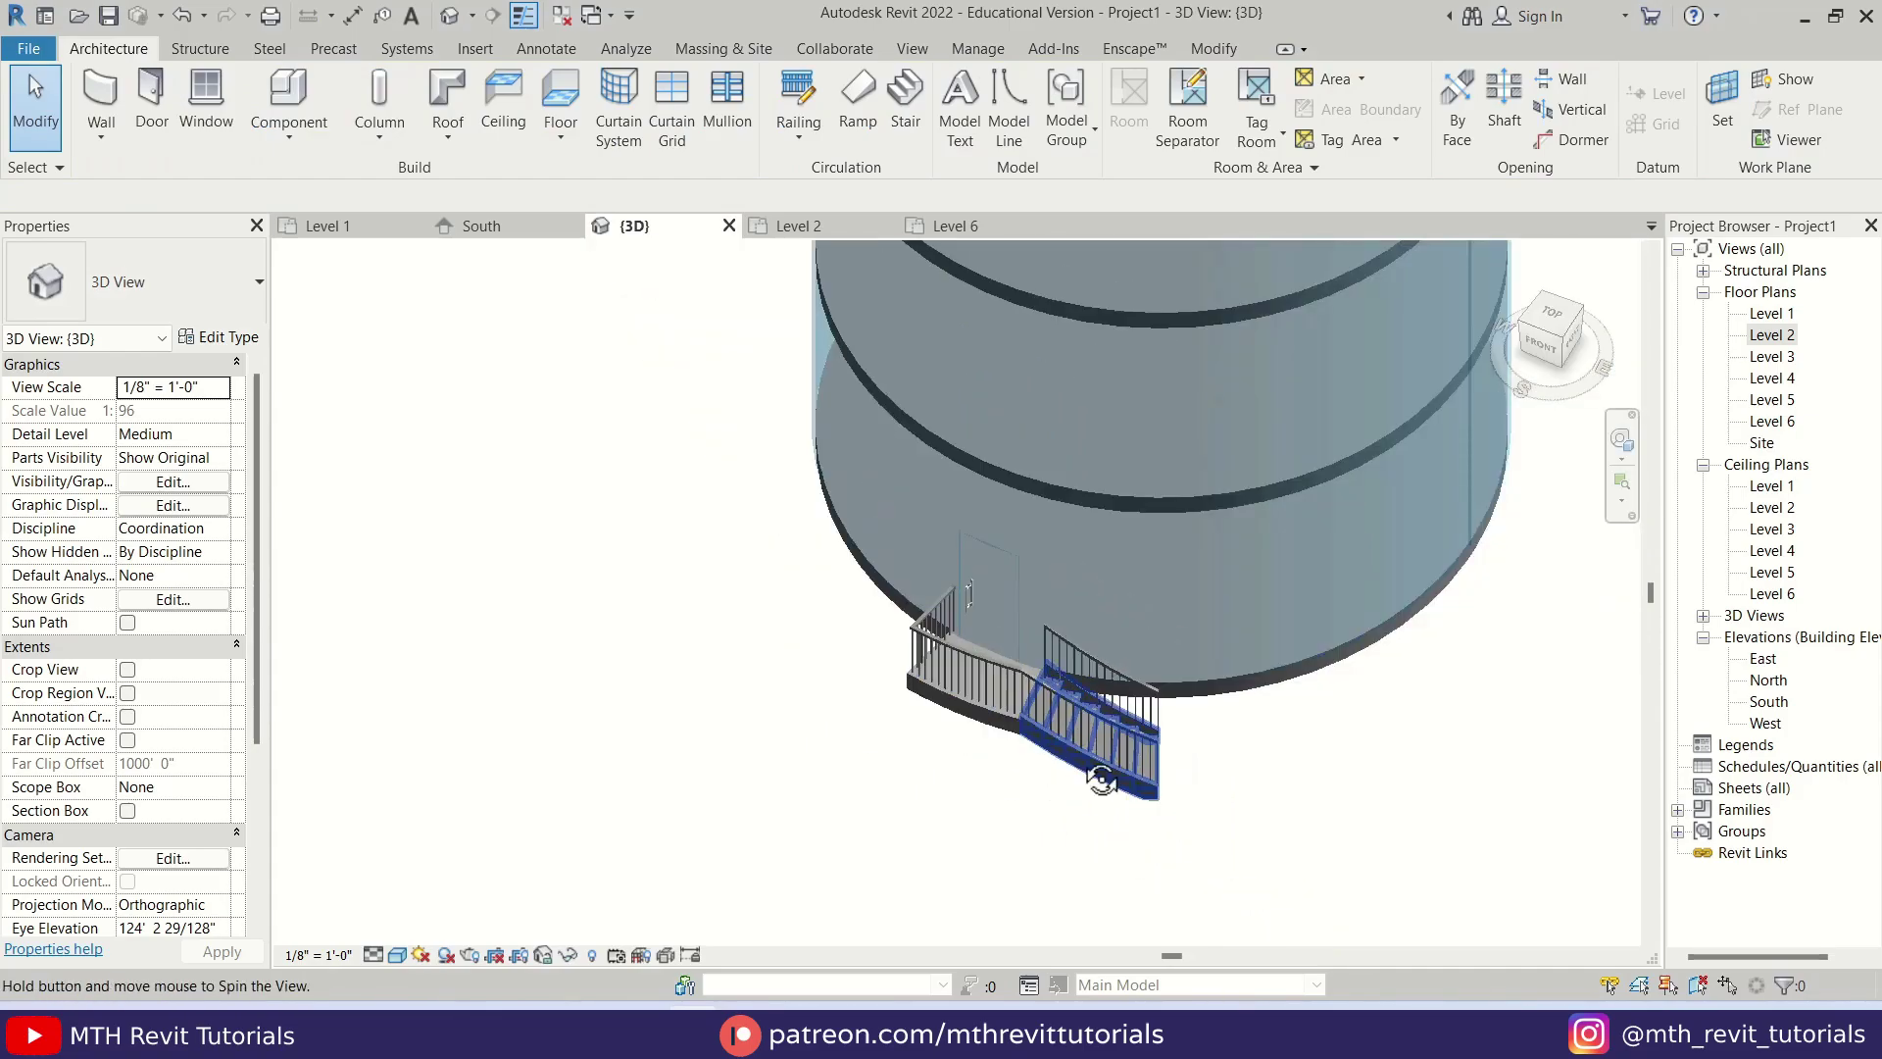
middle_drag(1300, 775, 1100, 881)
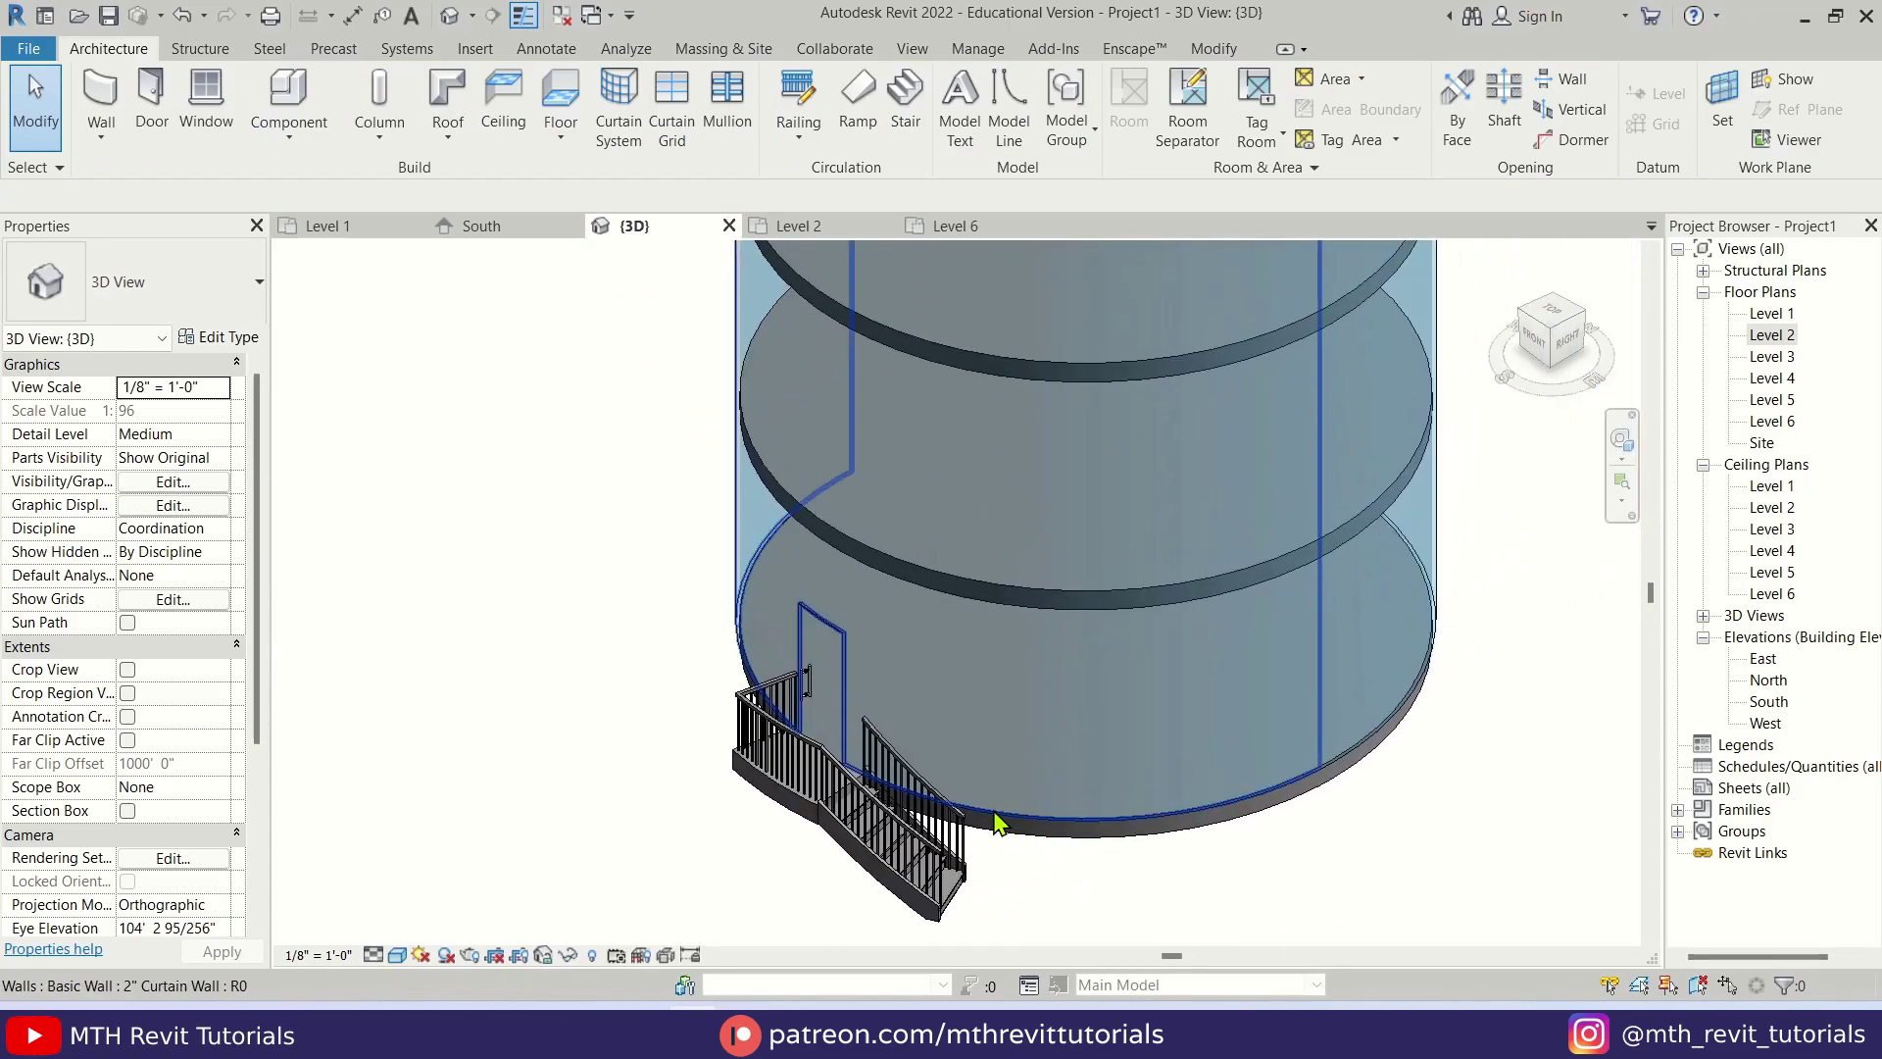
scroll(1274, 823, down, 2)
scroll(1227, 437, down, 4)
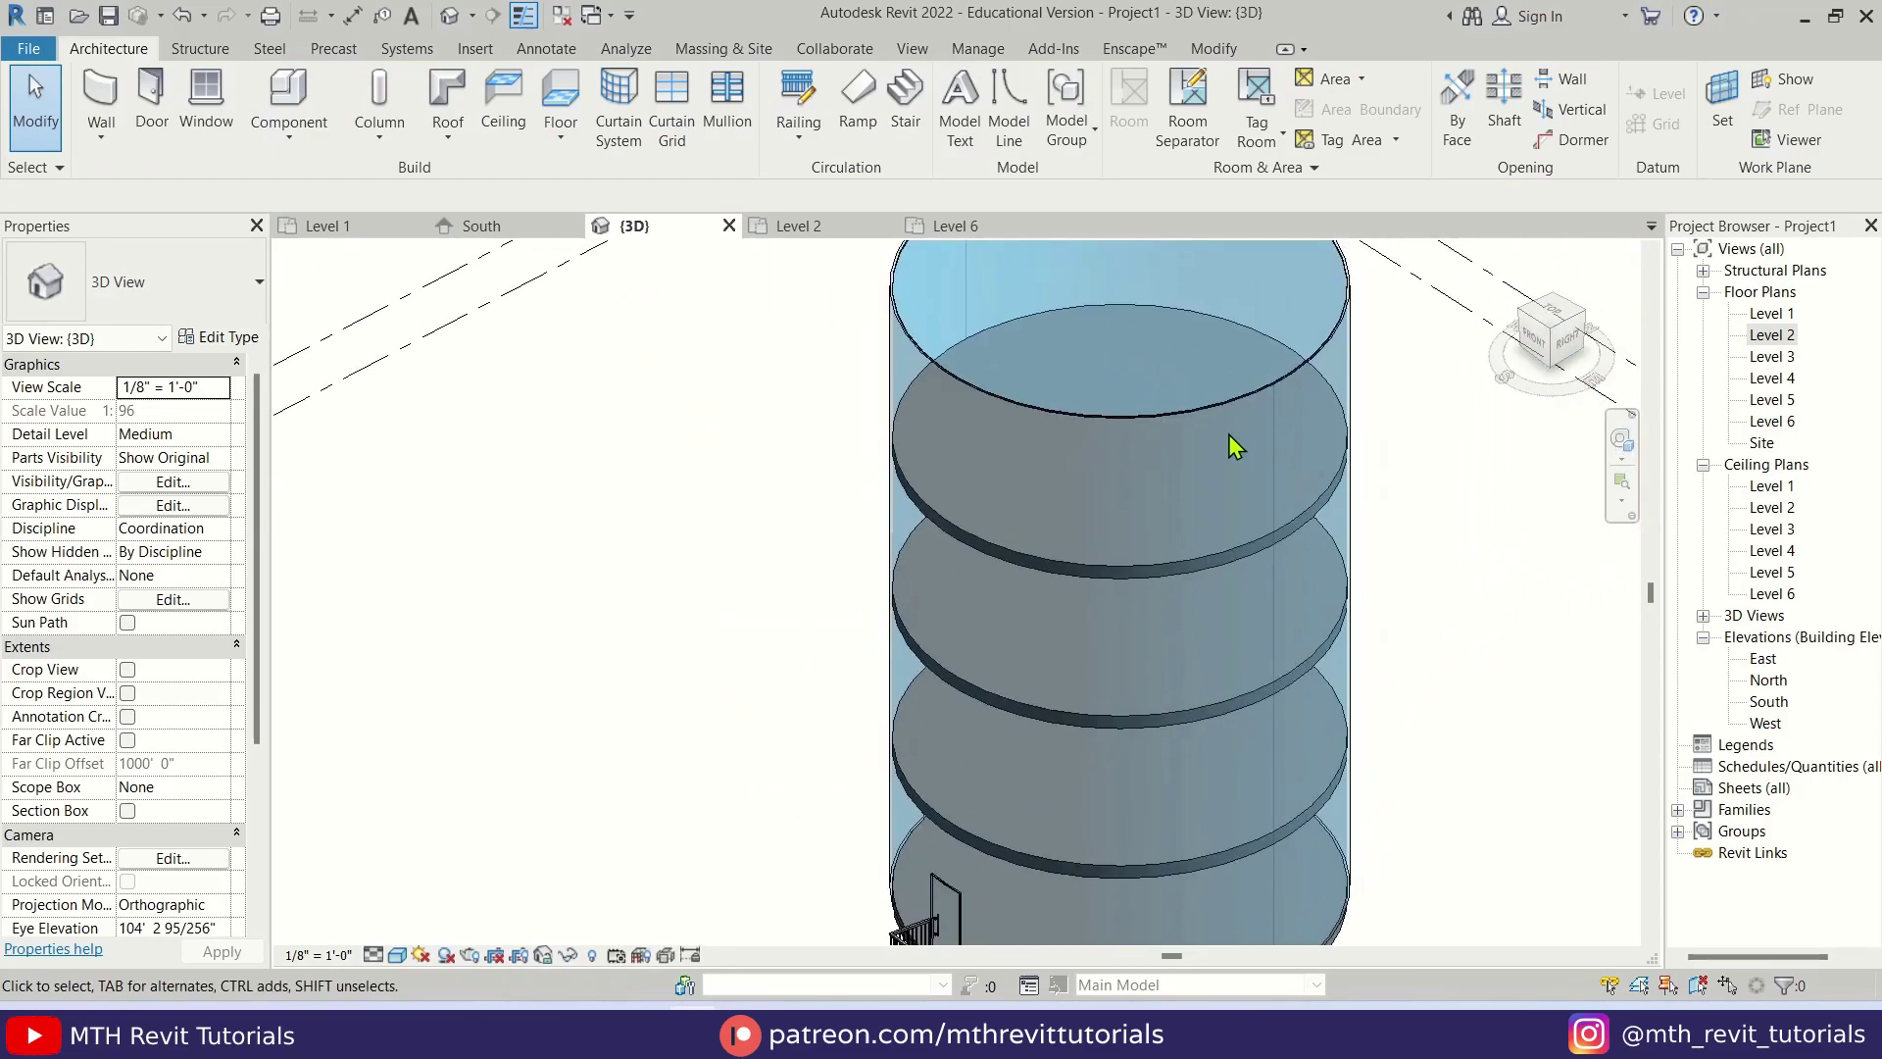
middle_drag(1292, 708, 1353, 622)
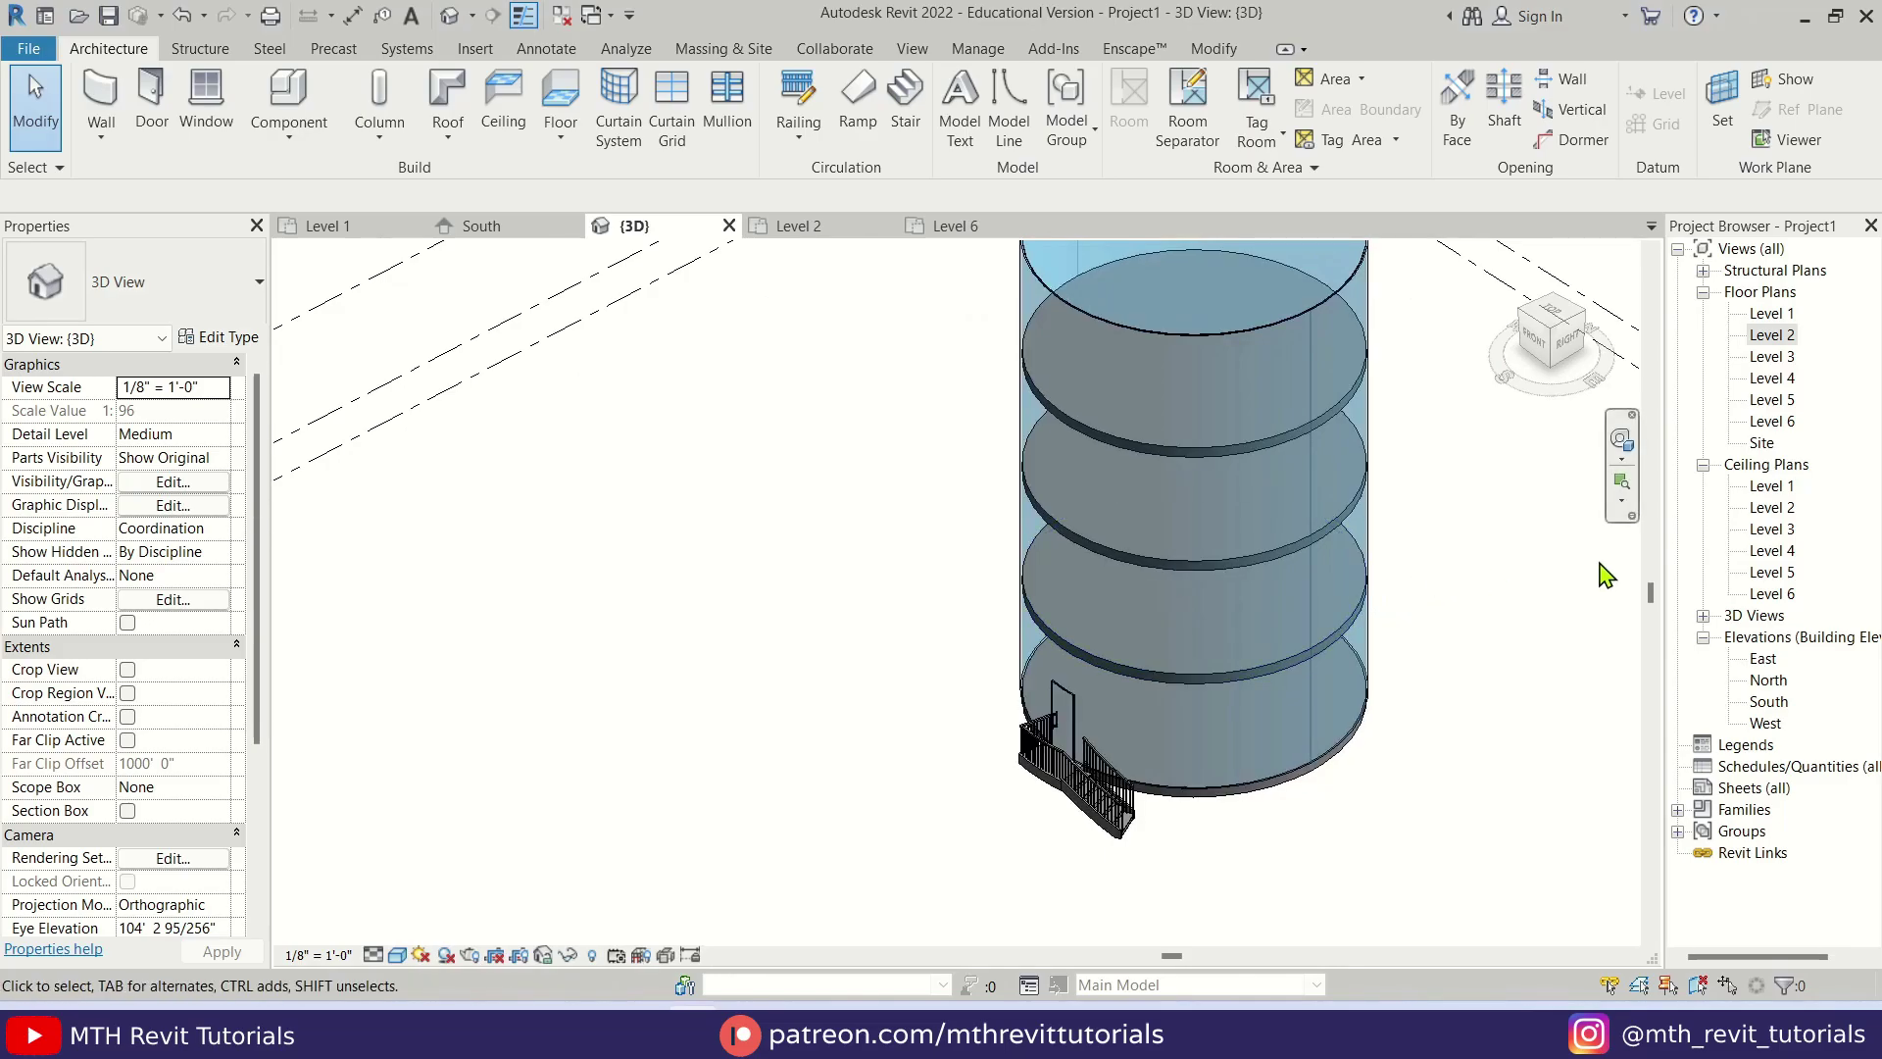
- In the Level 2 plan, start a center-ends spiral stair run centred on the circular curtain wall's centre point
click(1772, 336)
double_click(1772, 336)
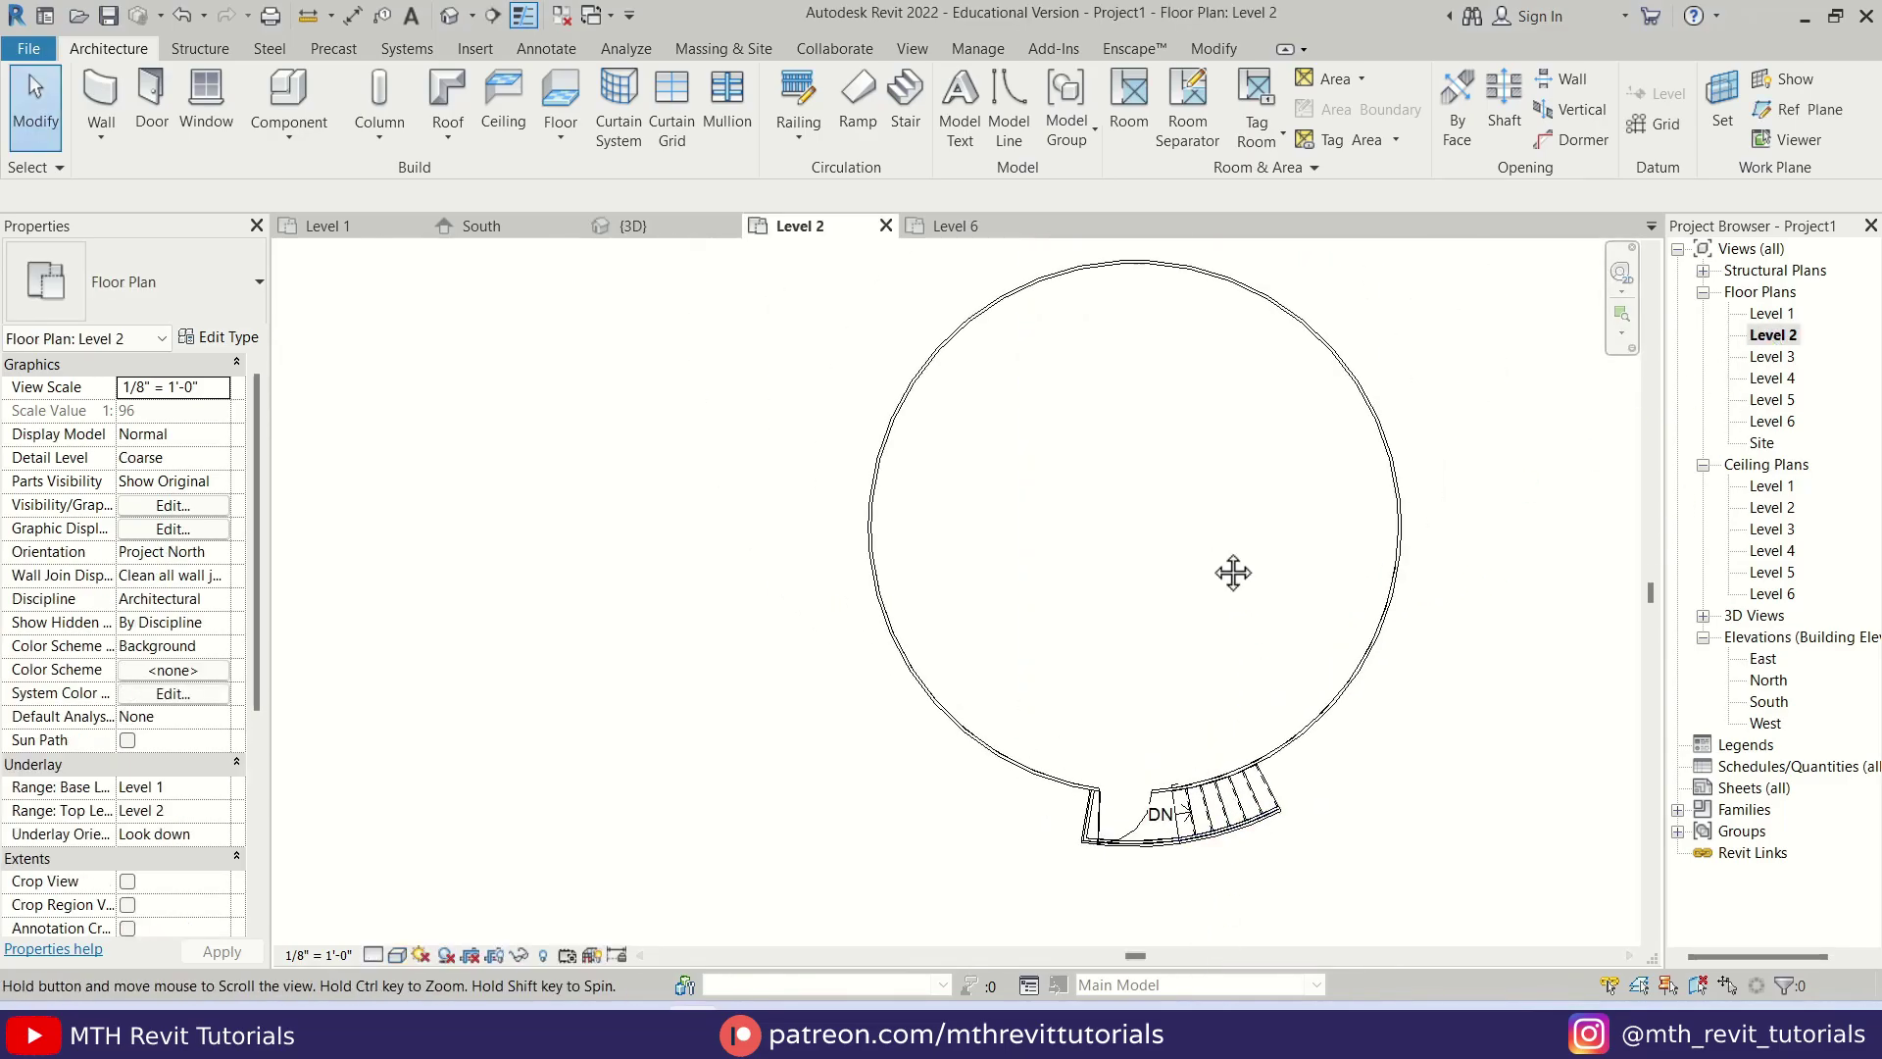
scroll(1290, 684, up, 4)
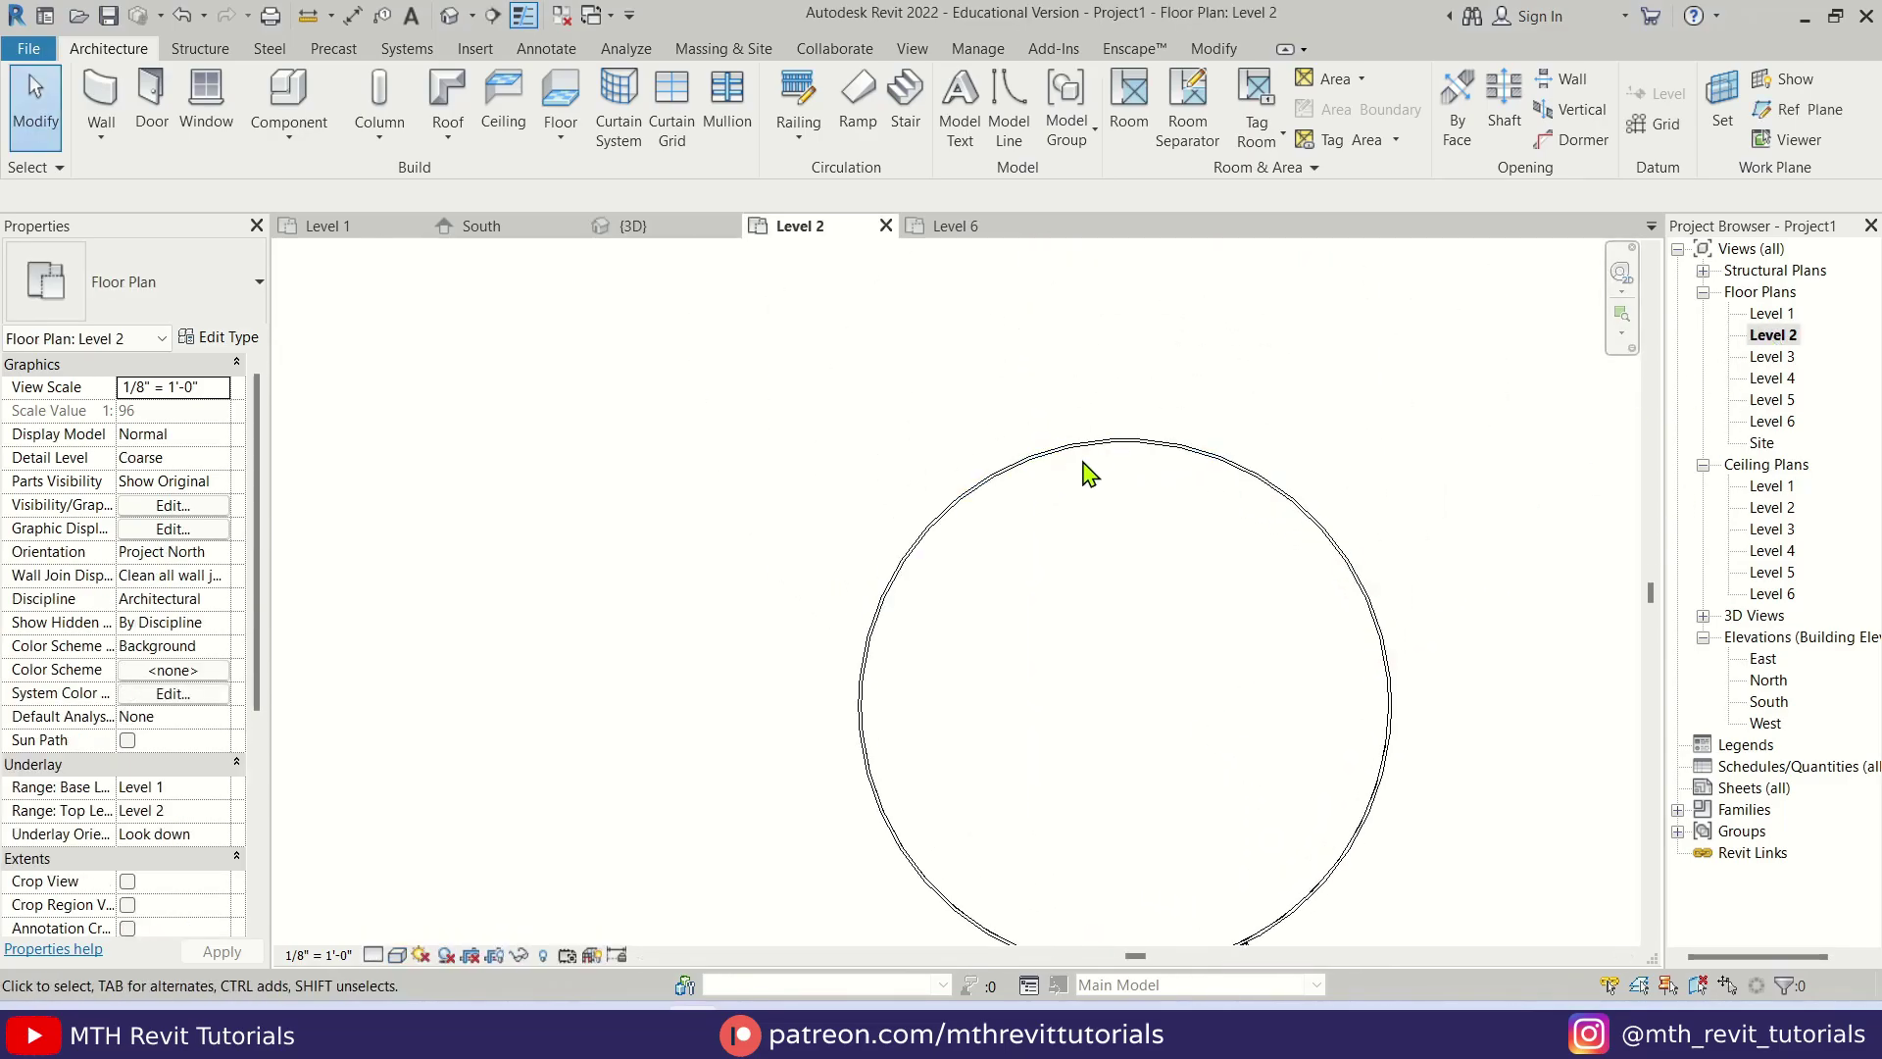
click(904, 108)
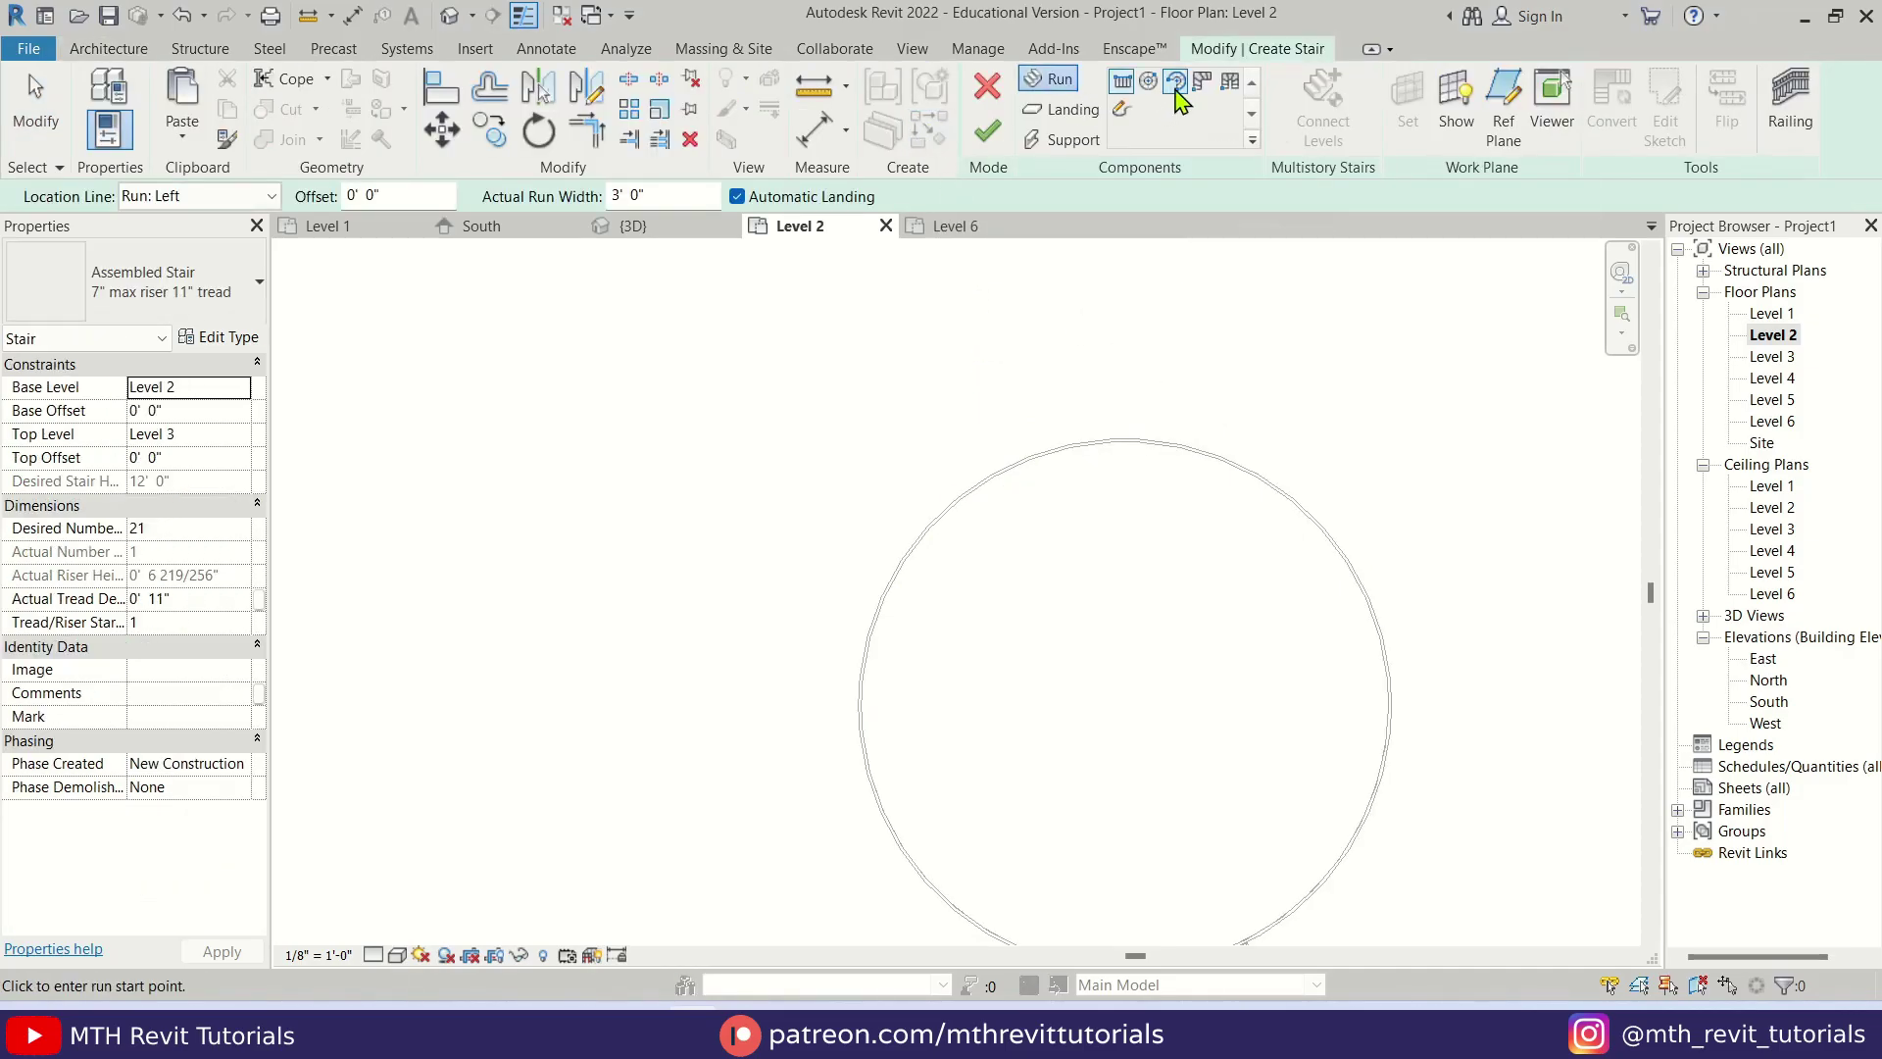
click(632, 196)
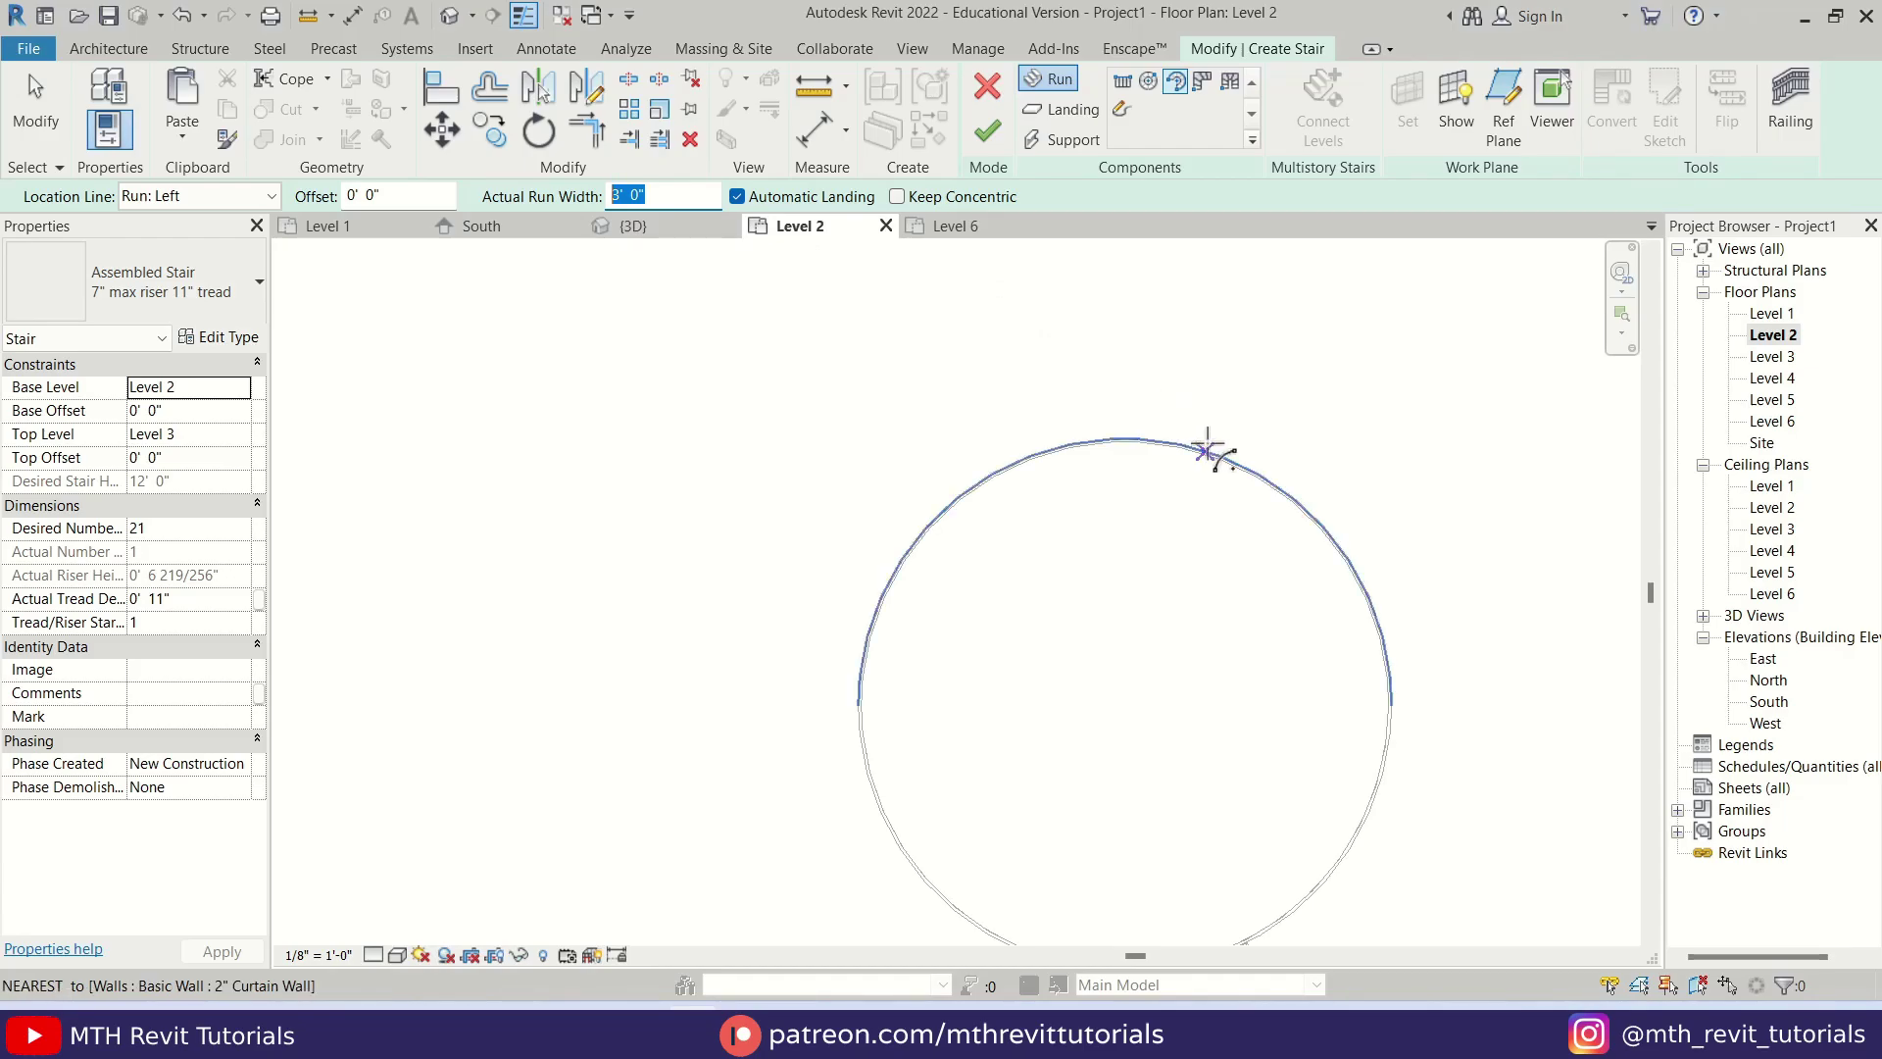
middle_drag(1228, 466, 1218, 390)
key(s)
key(c)
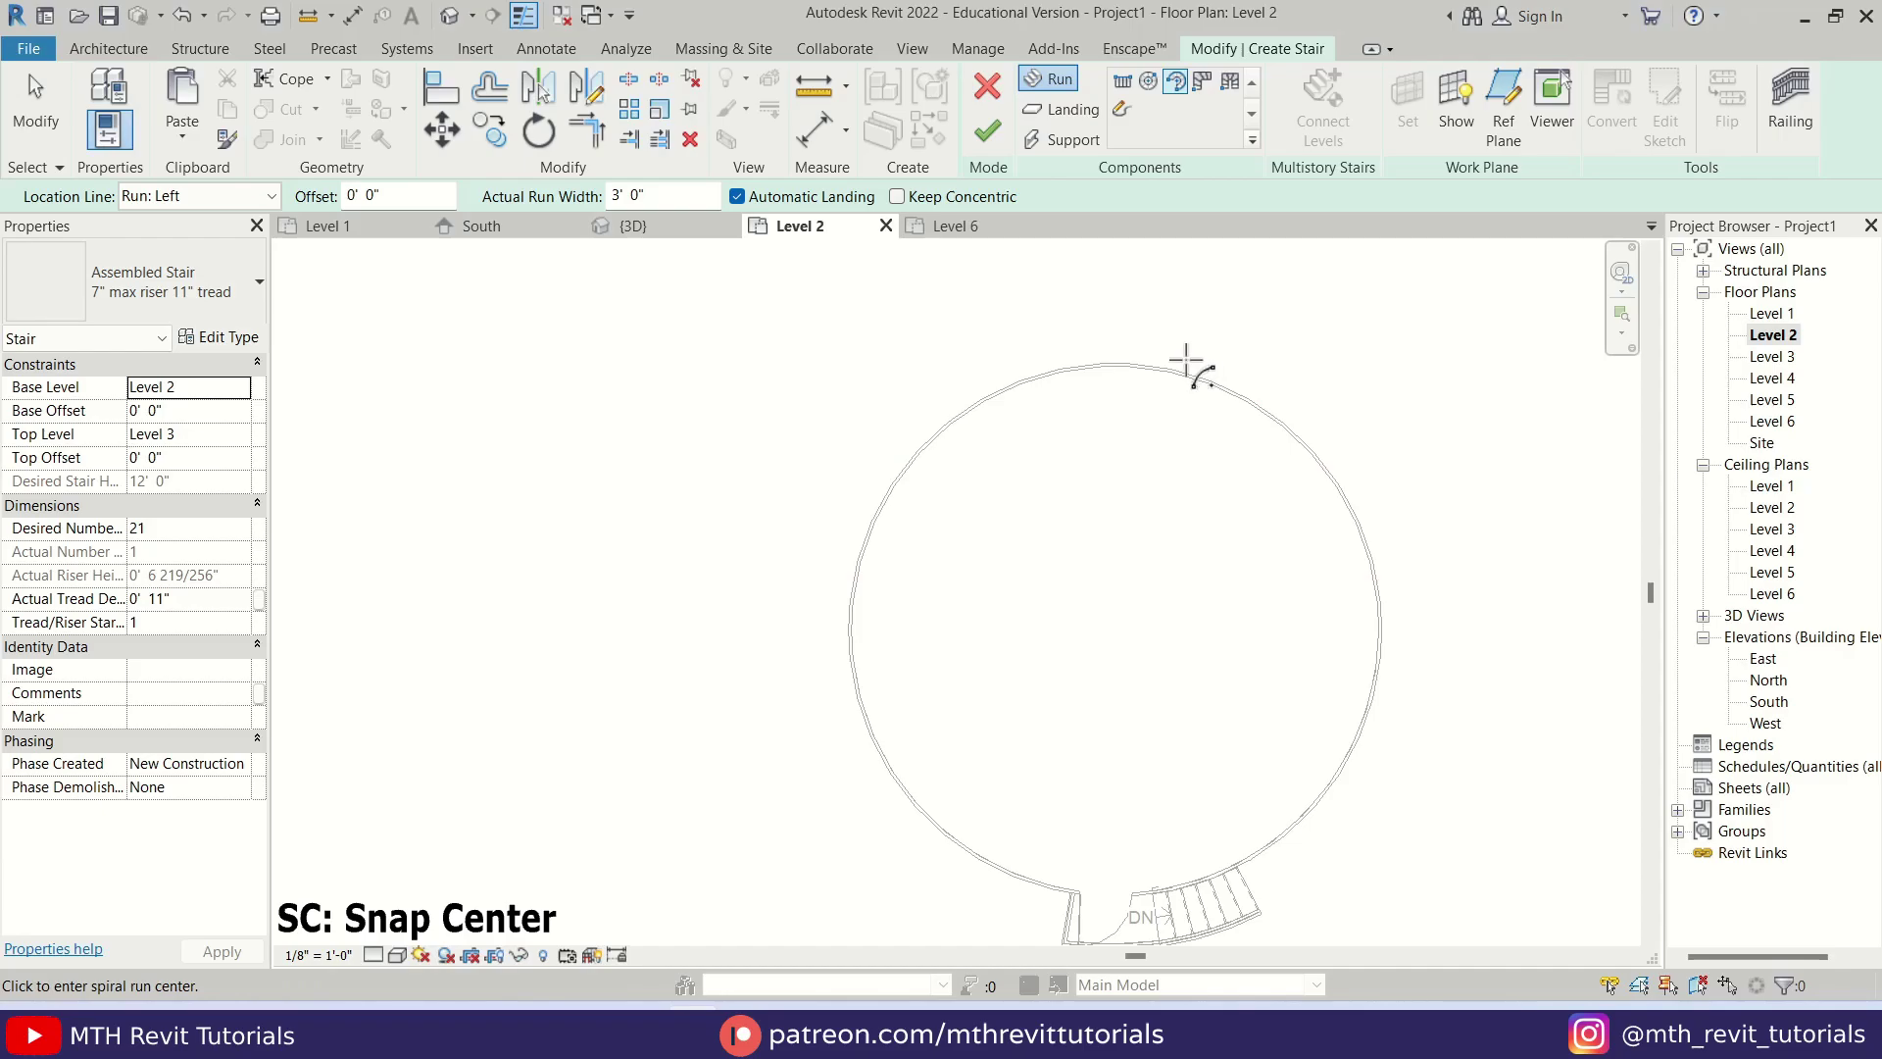
scroll(1174, 359, up, 1)
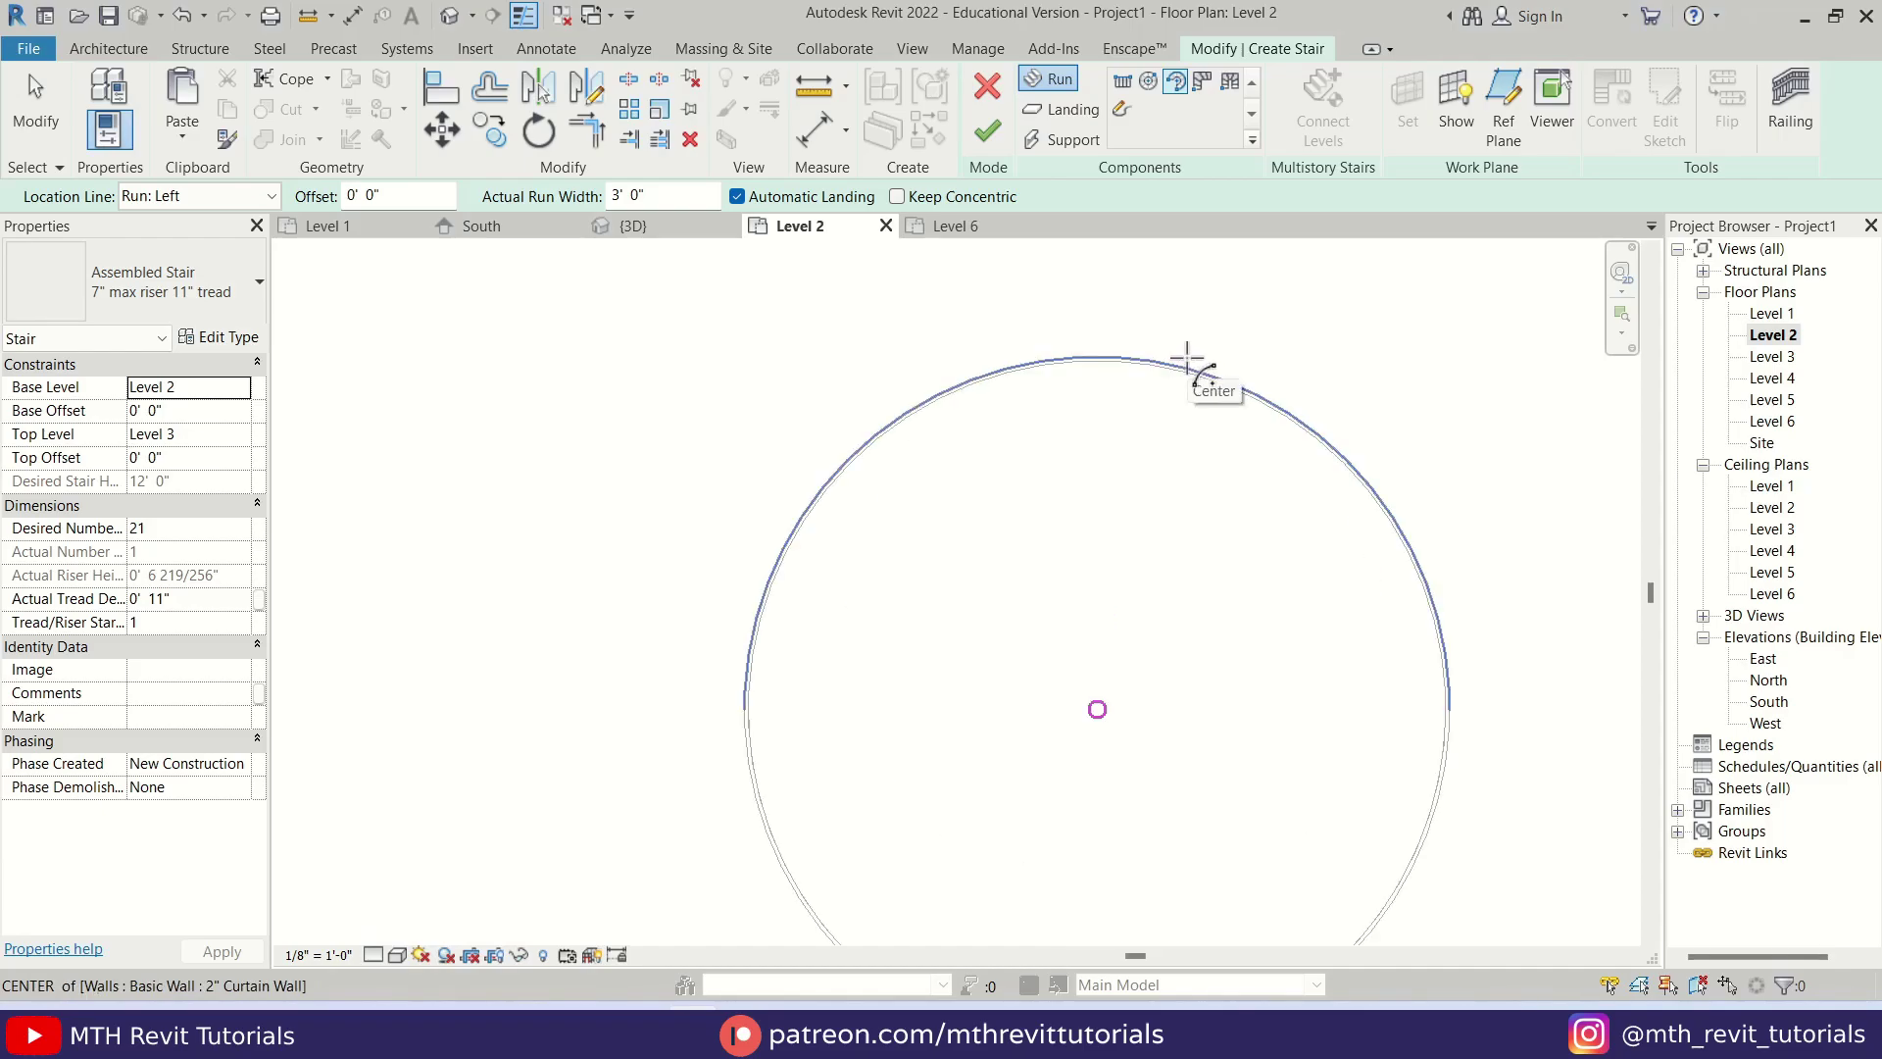
click(1186, 359)
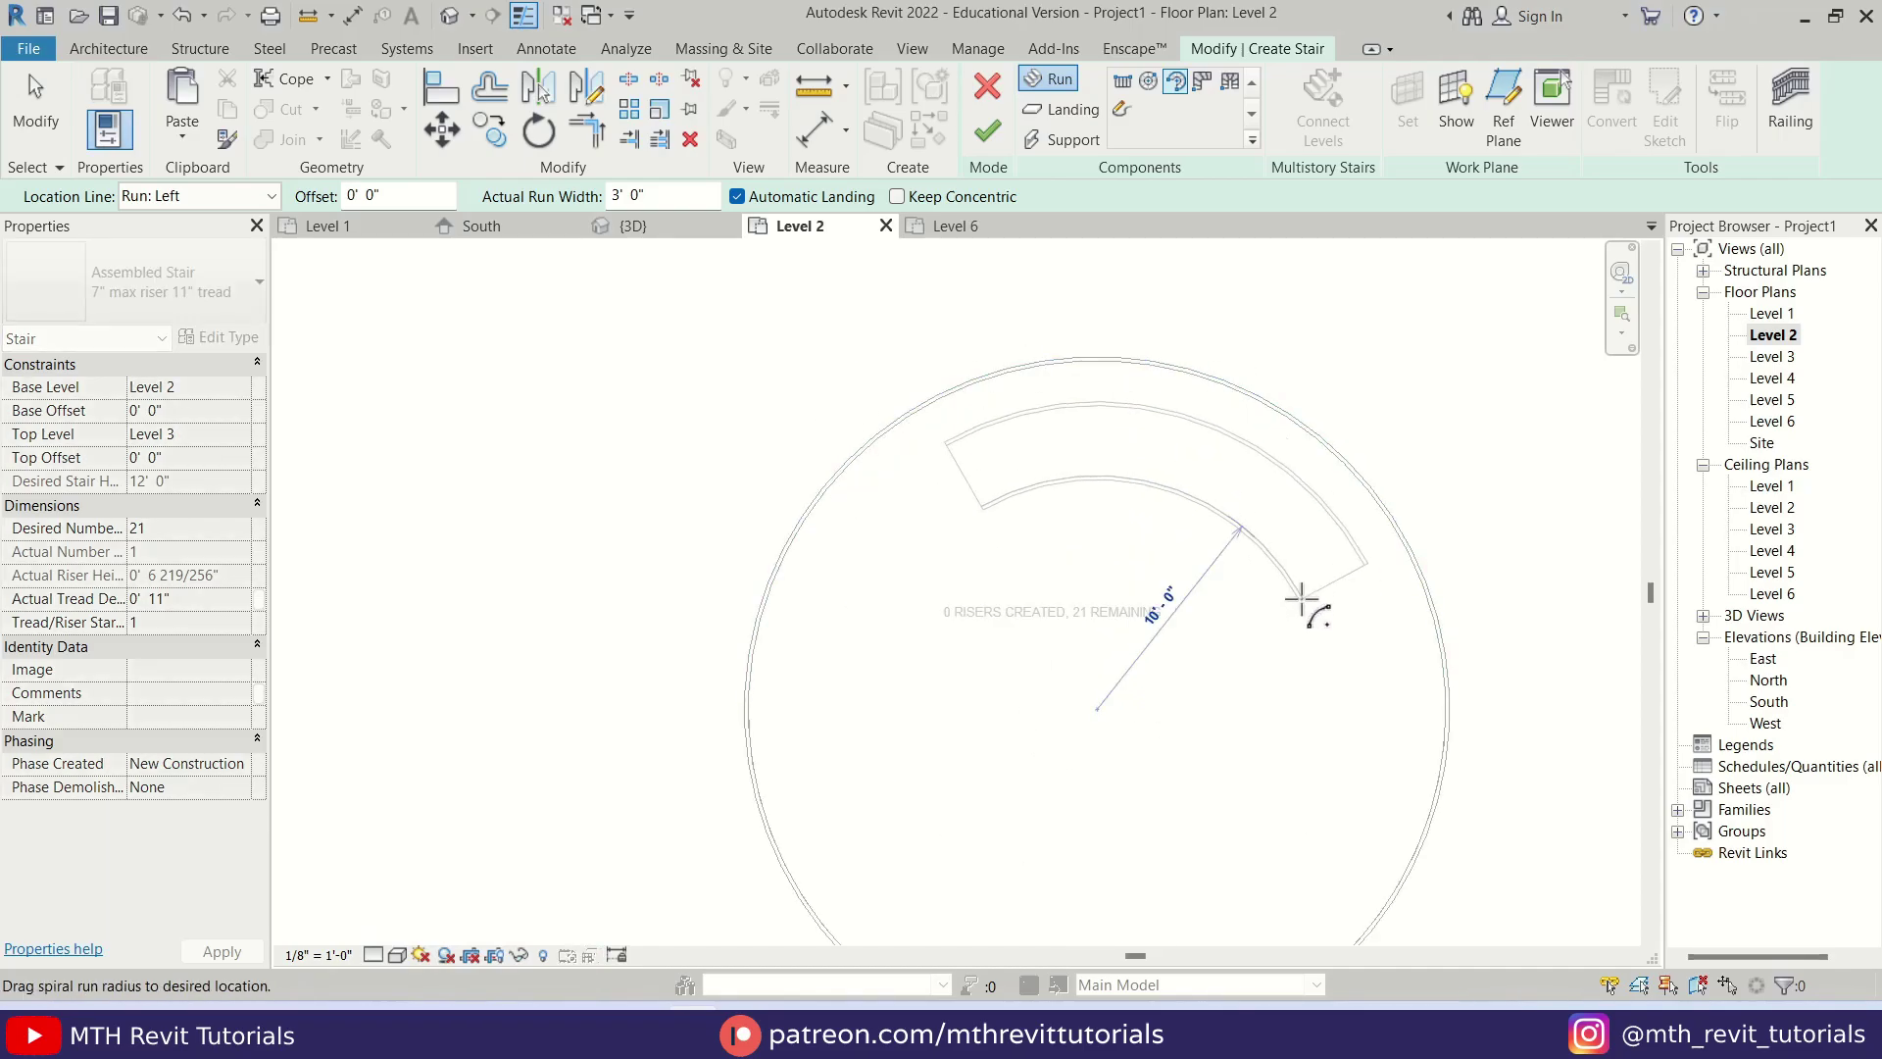
- Set the location line to Run: Right and place the full 21-riser run along the wall's inner face, radius about 14'-9"
middle_drag(1358, 611, 1245, 606)
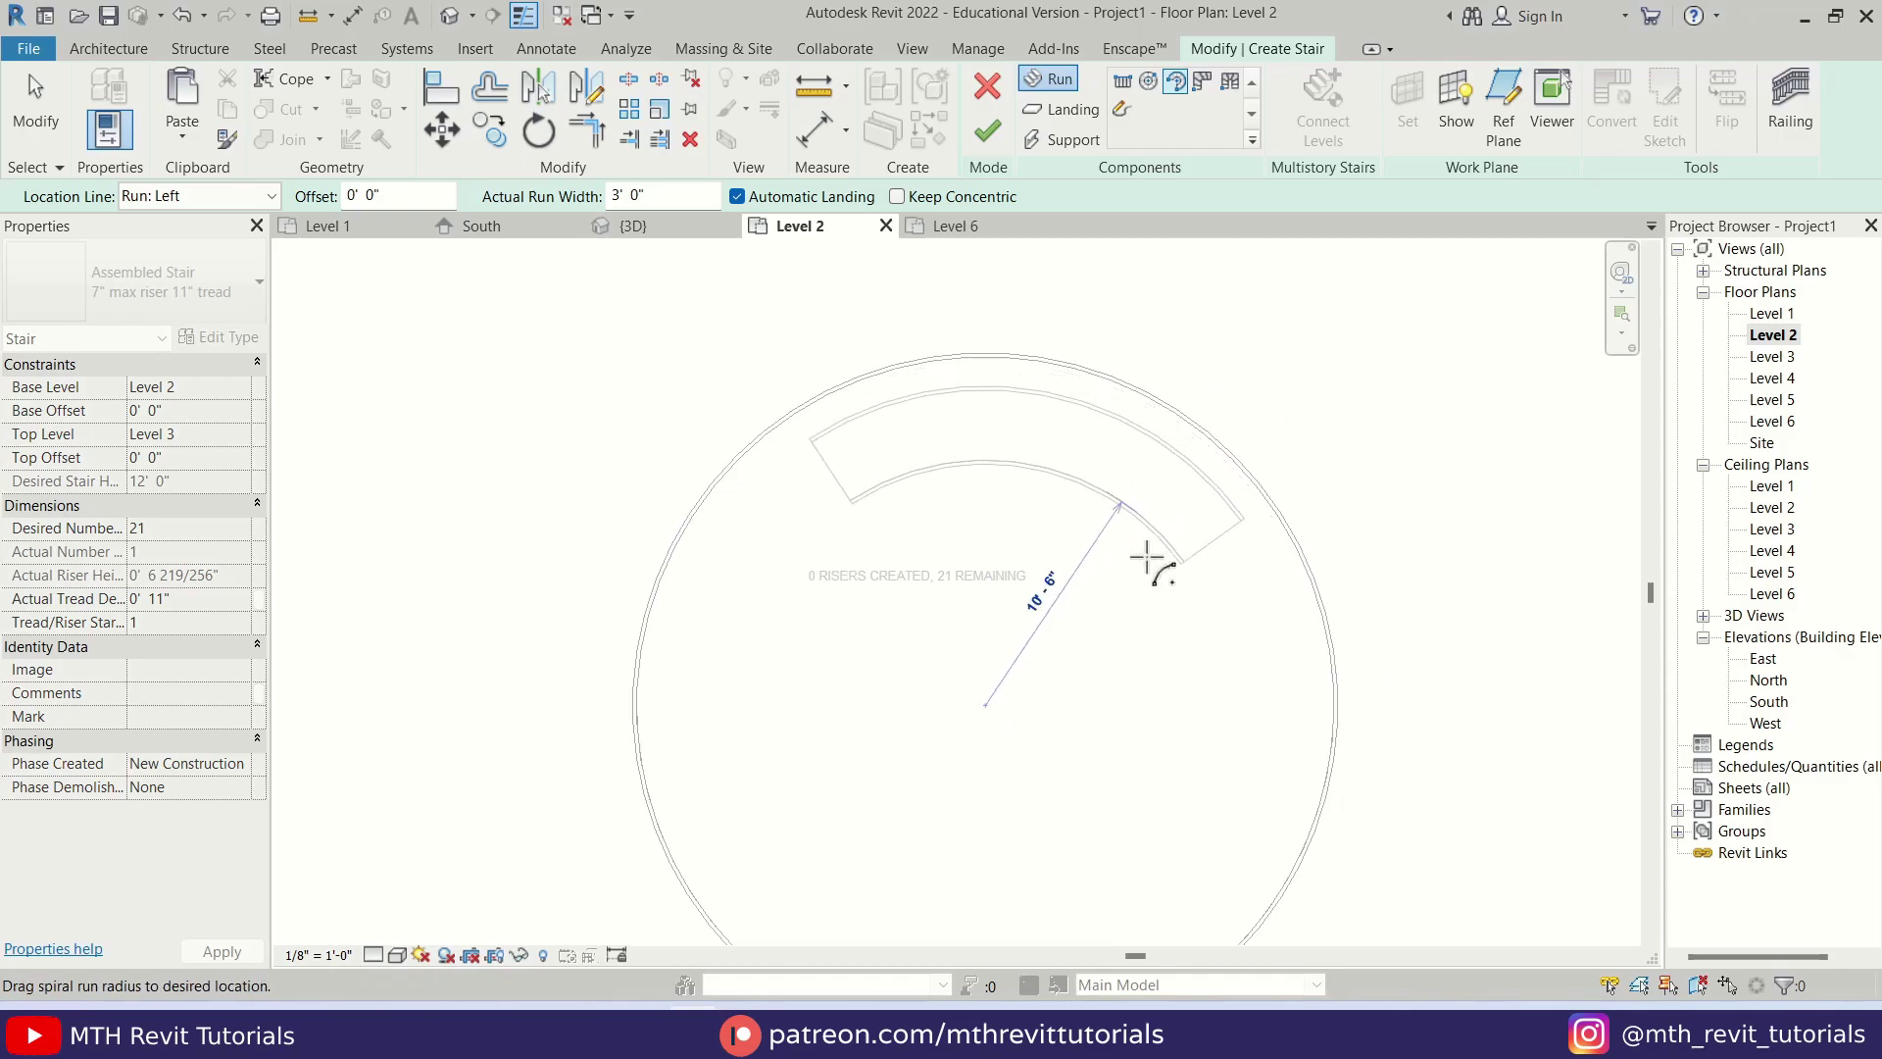
click(267, 196)
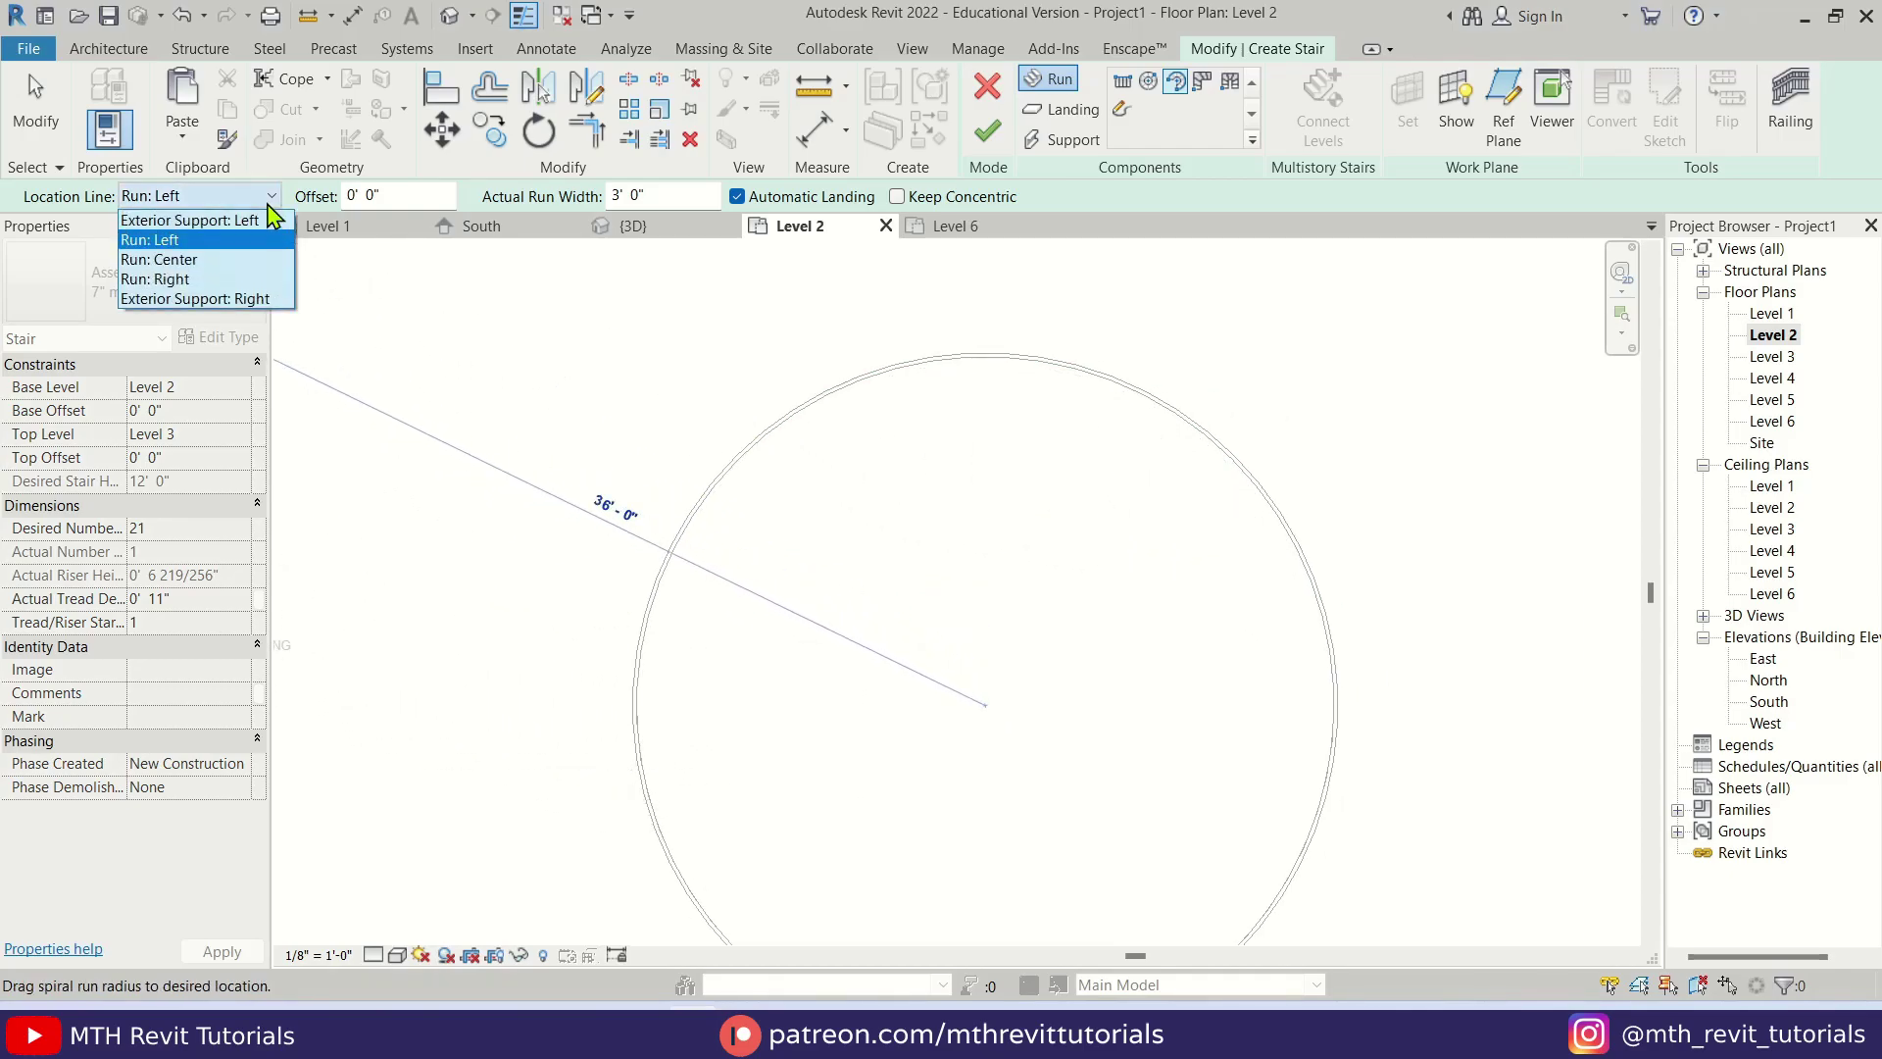
click(249, 281)
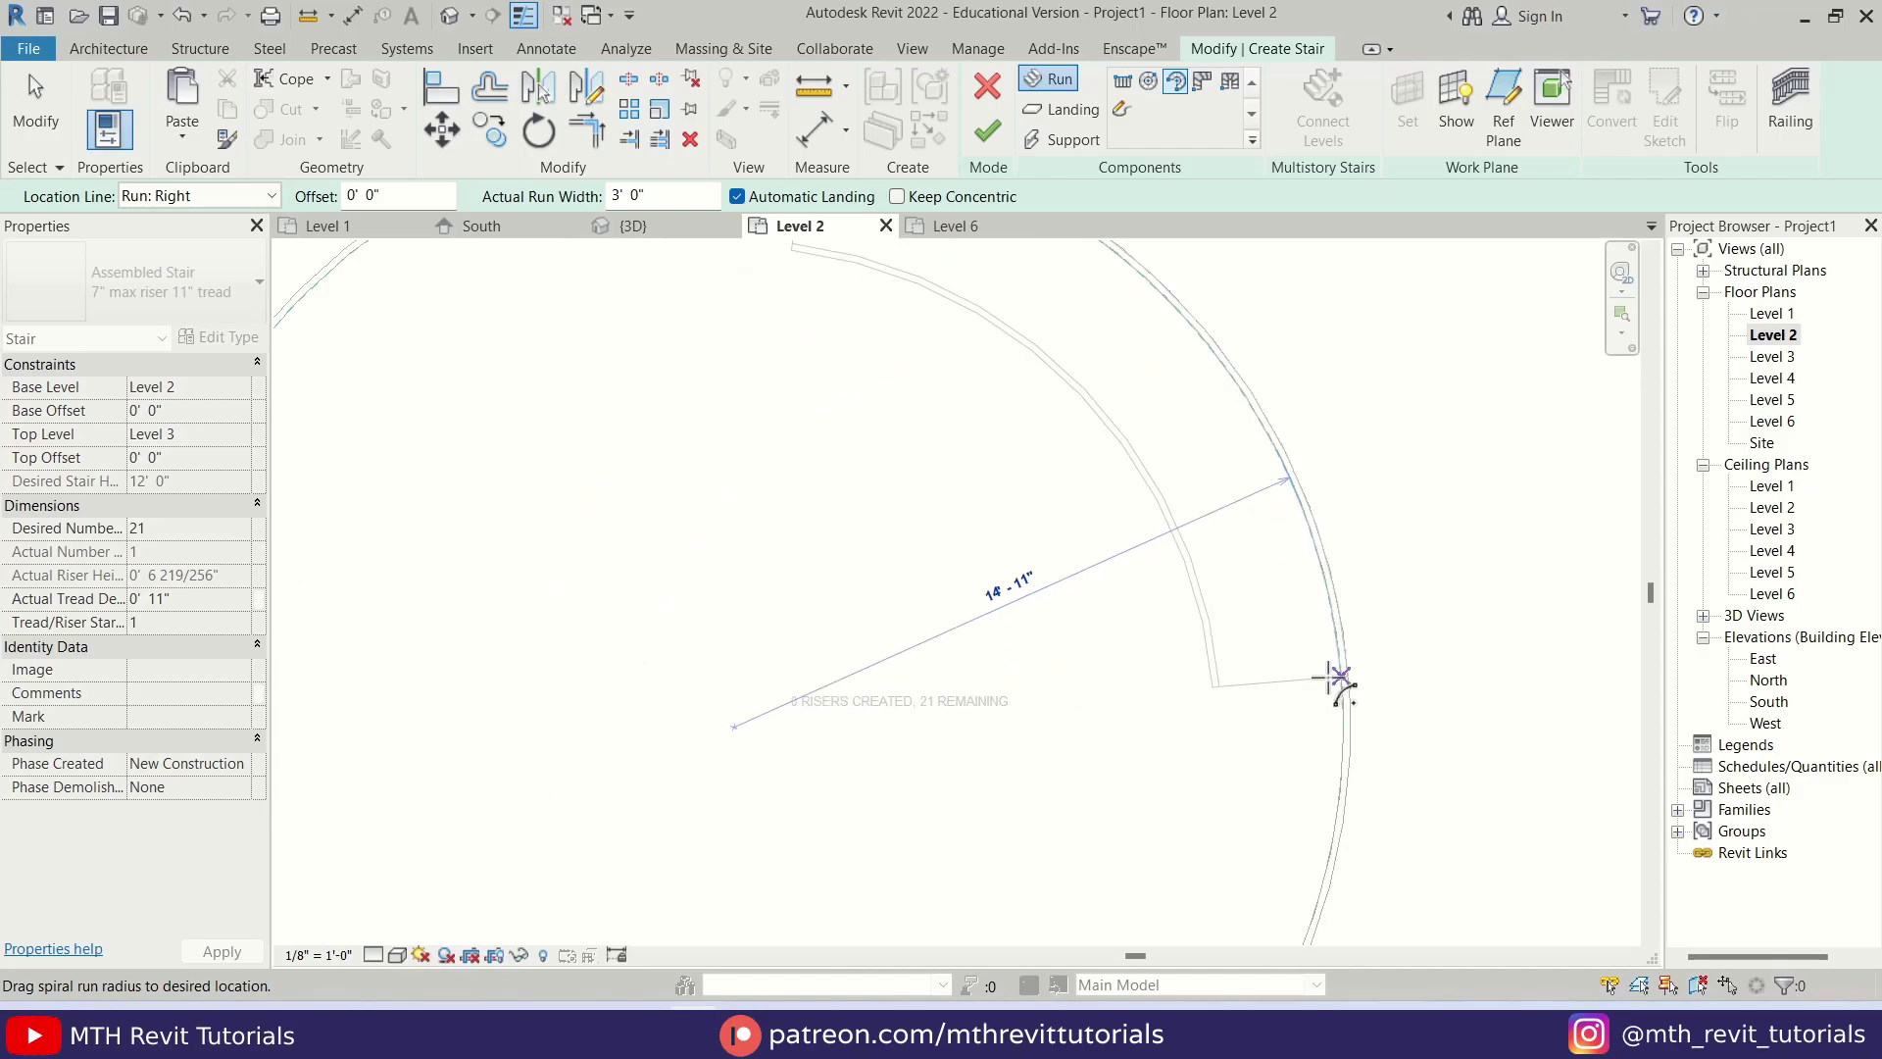
scroll(1331, 682, up, 4)
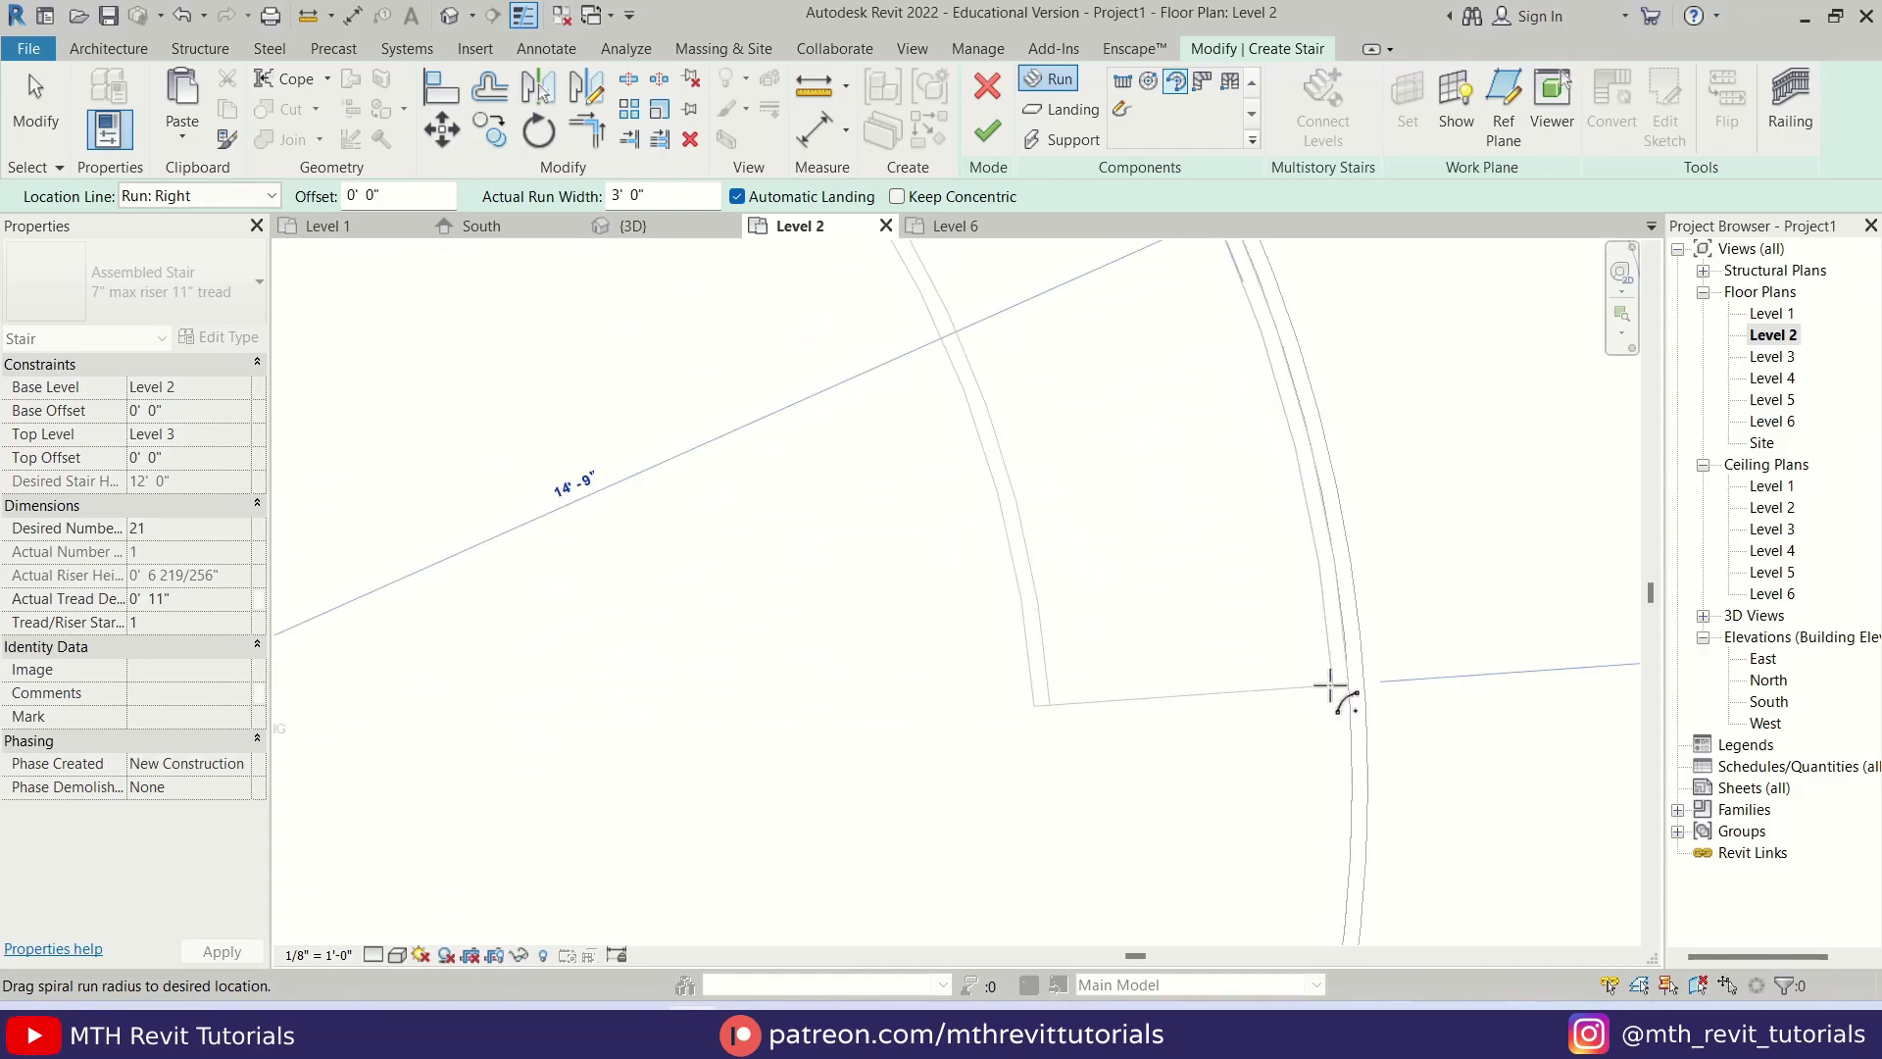
scroll(1331, 682, down, 4)
click(1328, 681)
click(861, 378)
key(Escape)
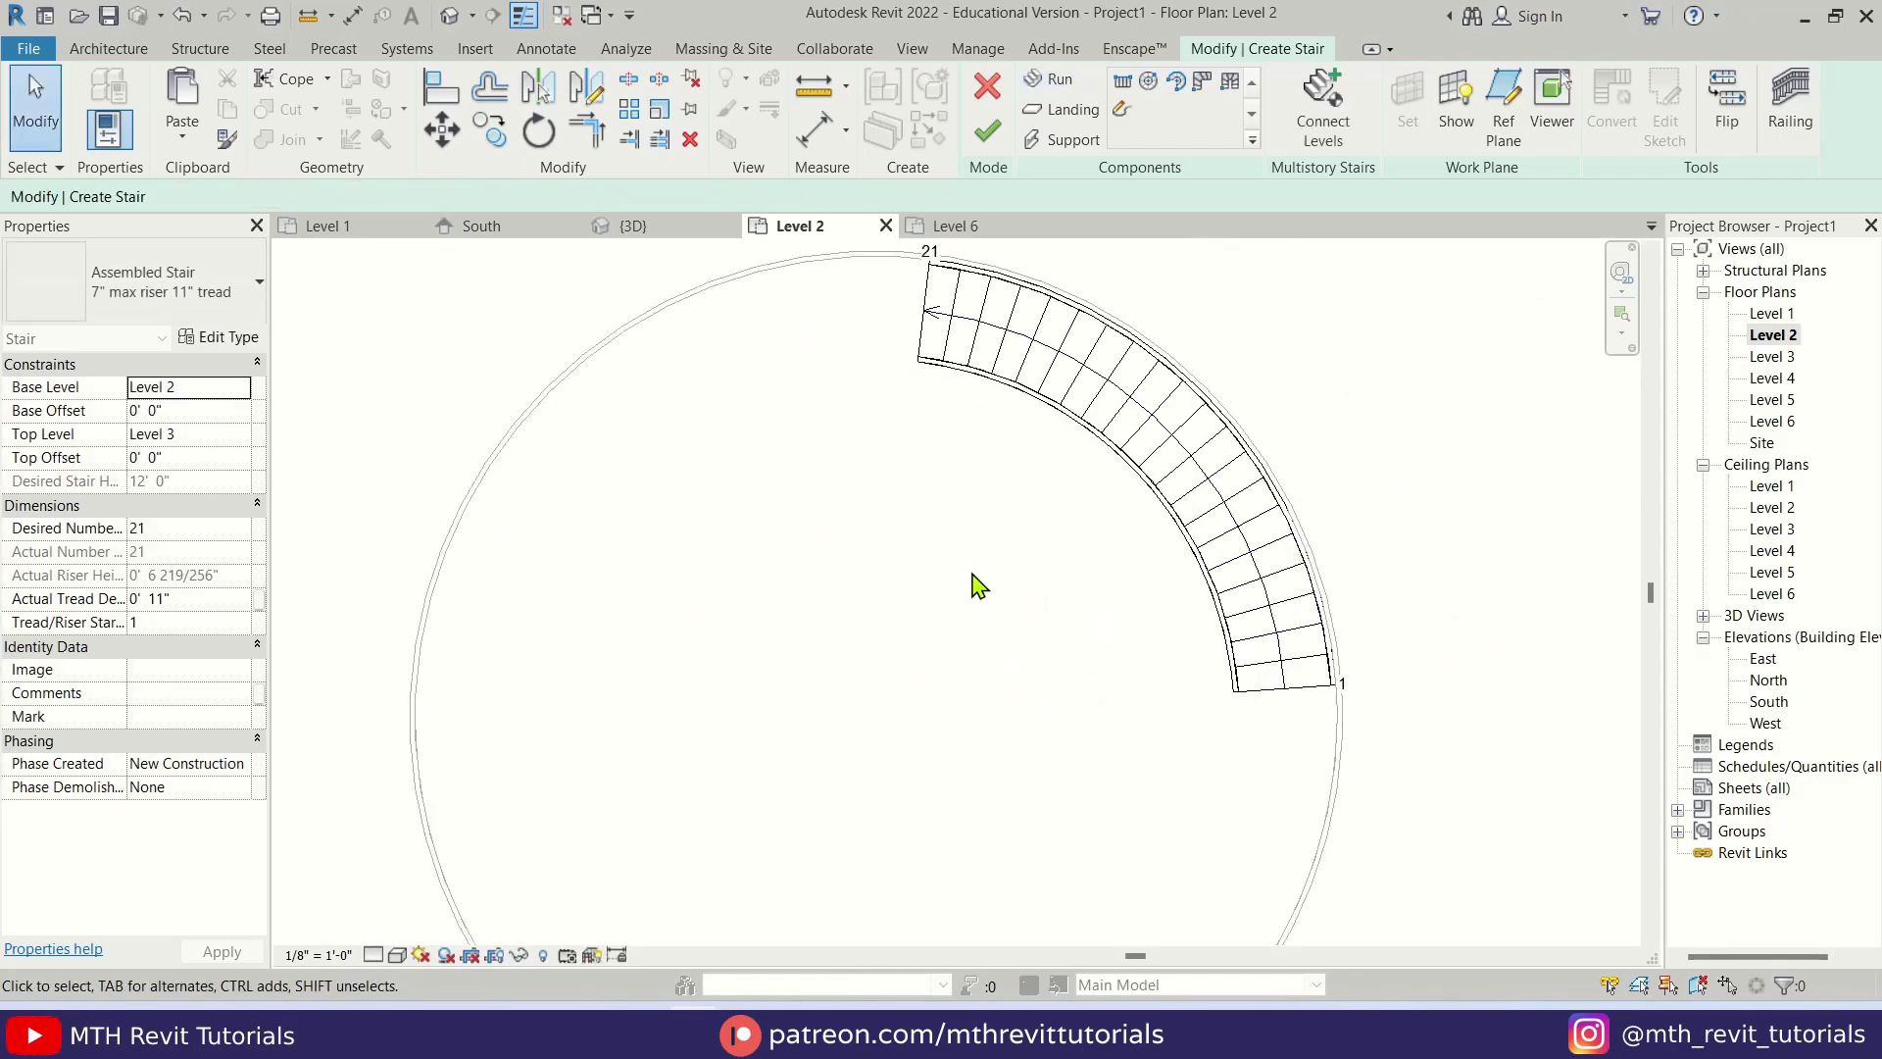
- Examine the new curved stair between Level 2 and Level 3 in the 3D view
scroll(1149, 635, down, 2)
click(593, 223)
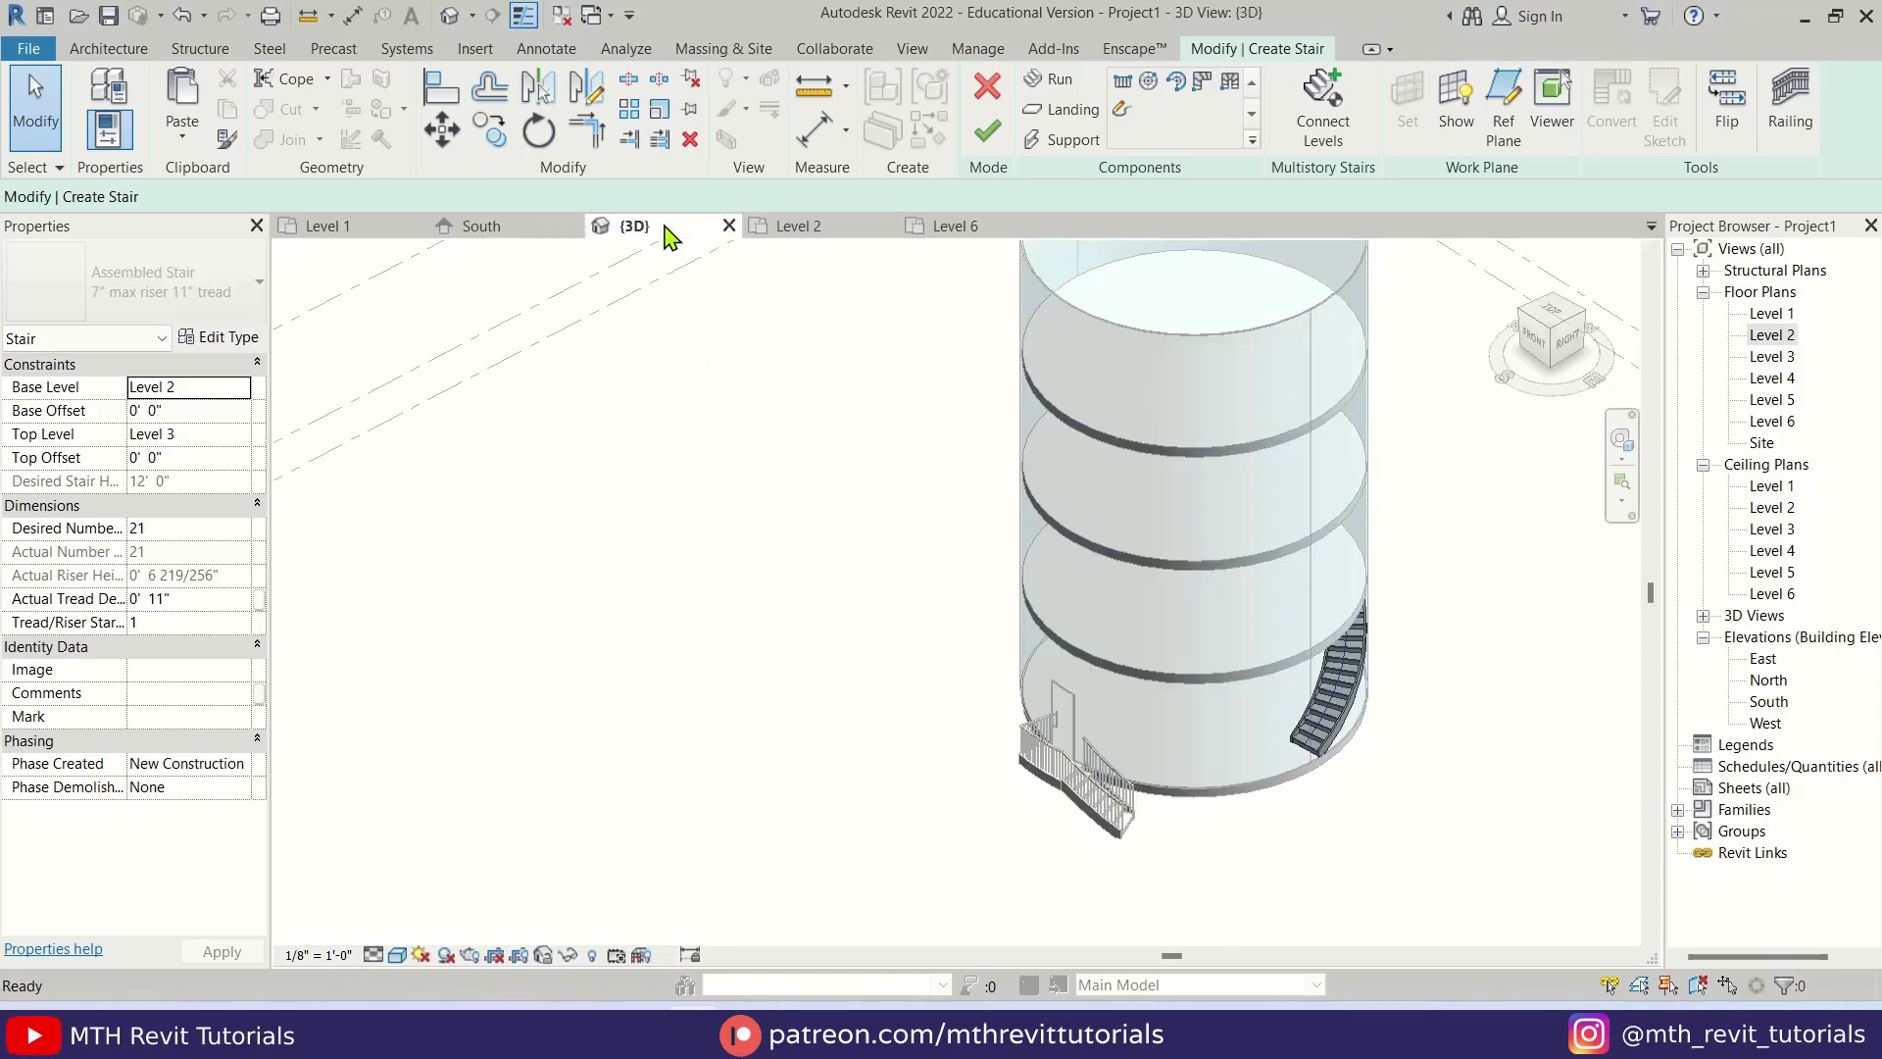
shift+middle_drag(1071, 546, 1121, 853)
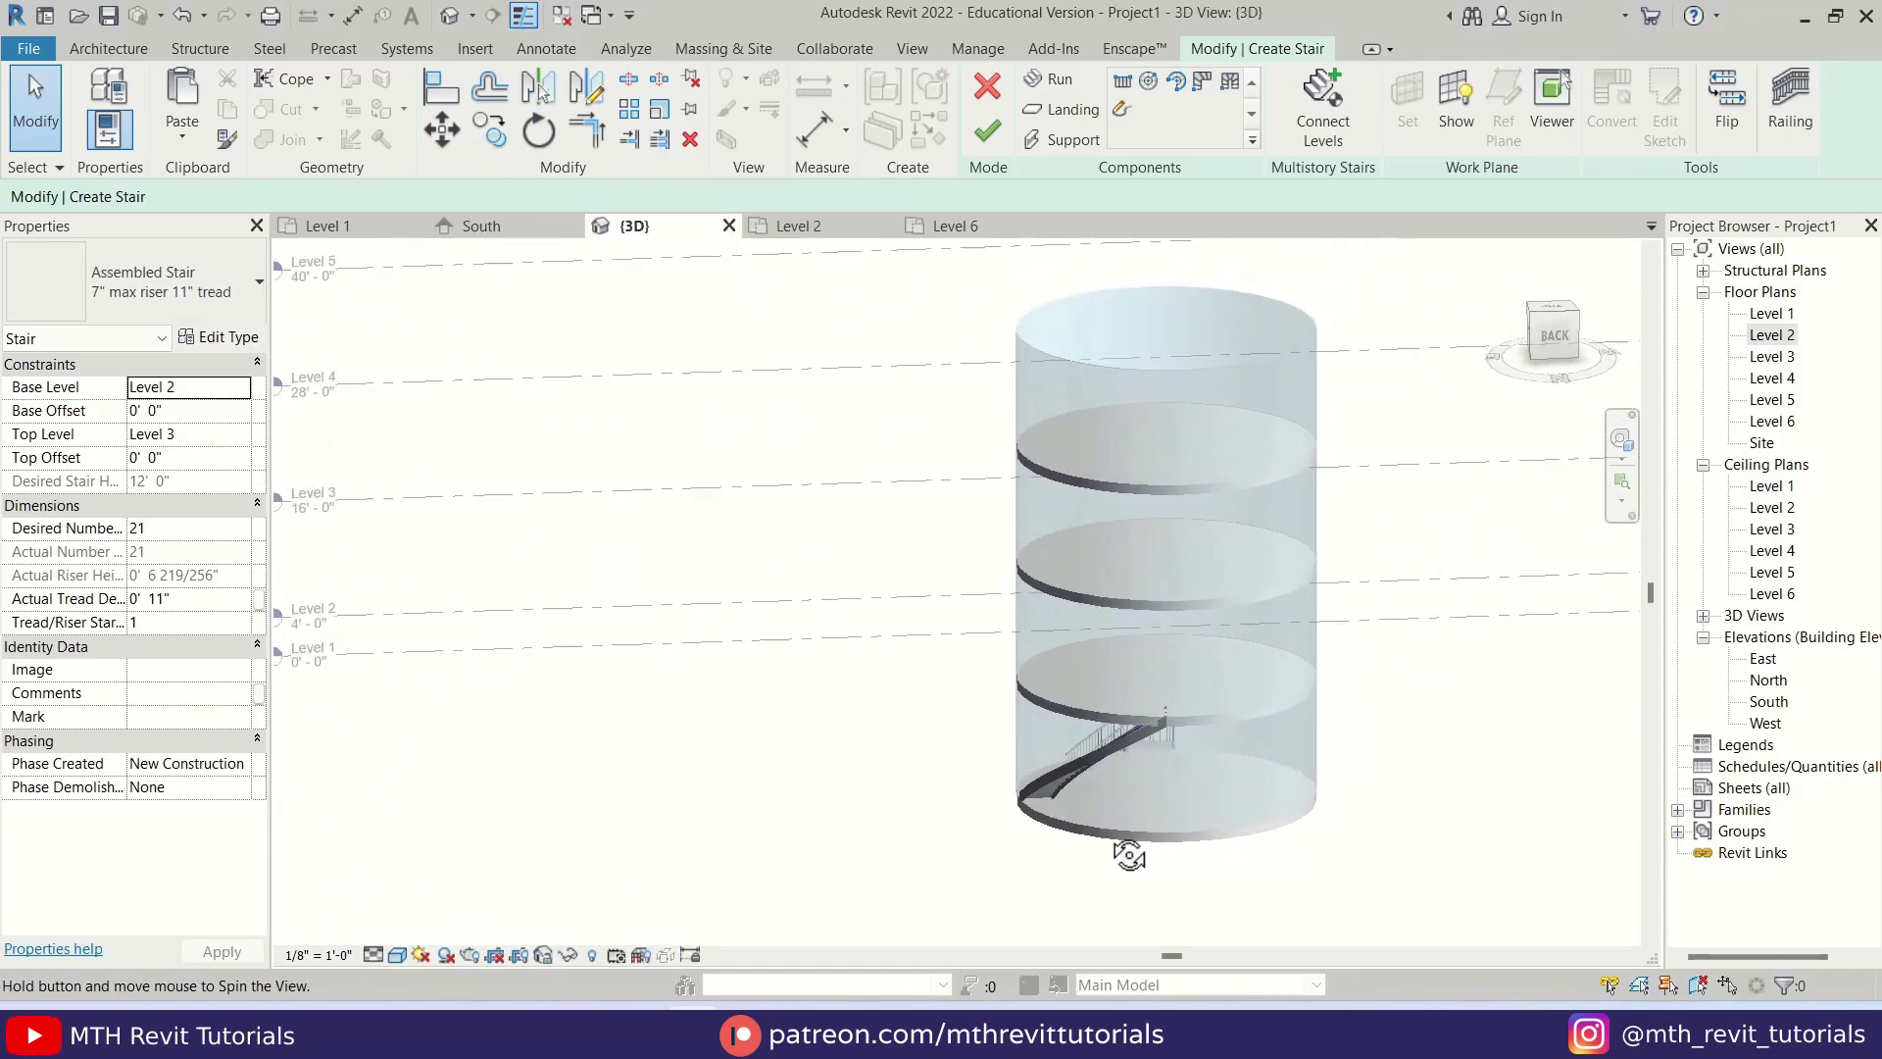
scroll(1121, 748, up, 3)
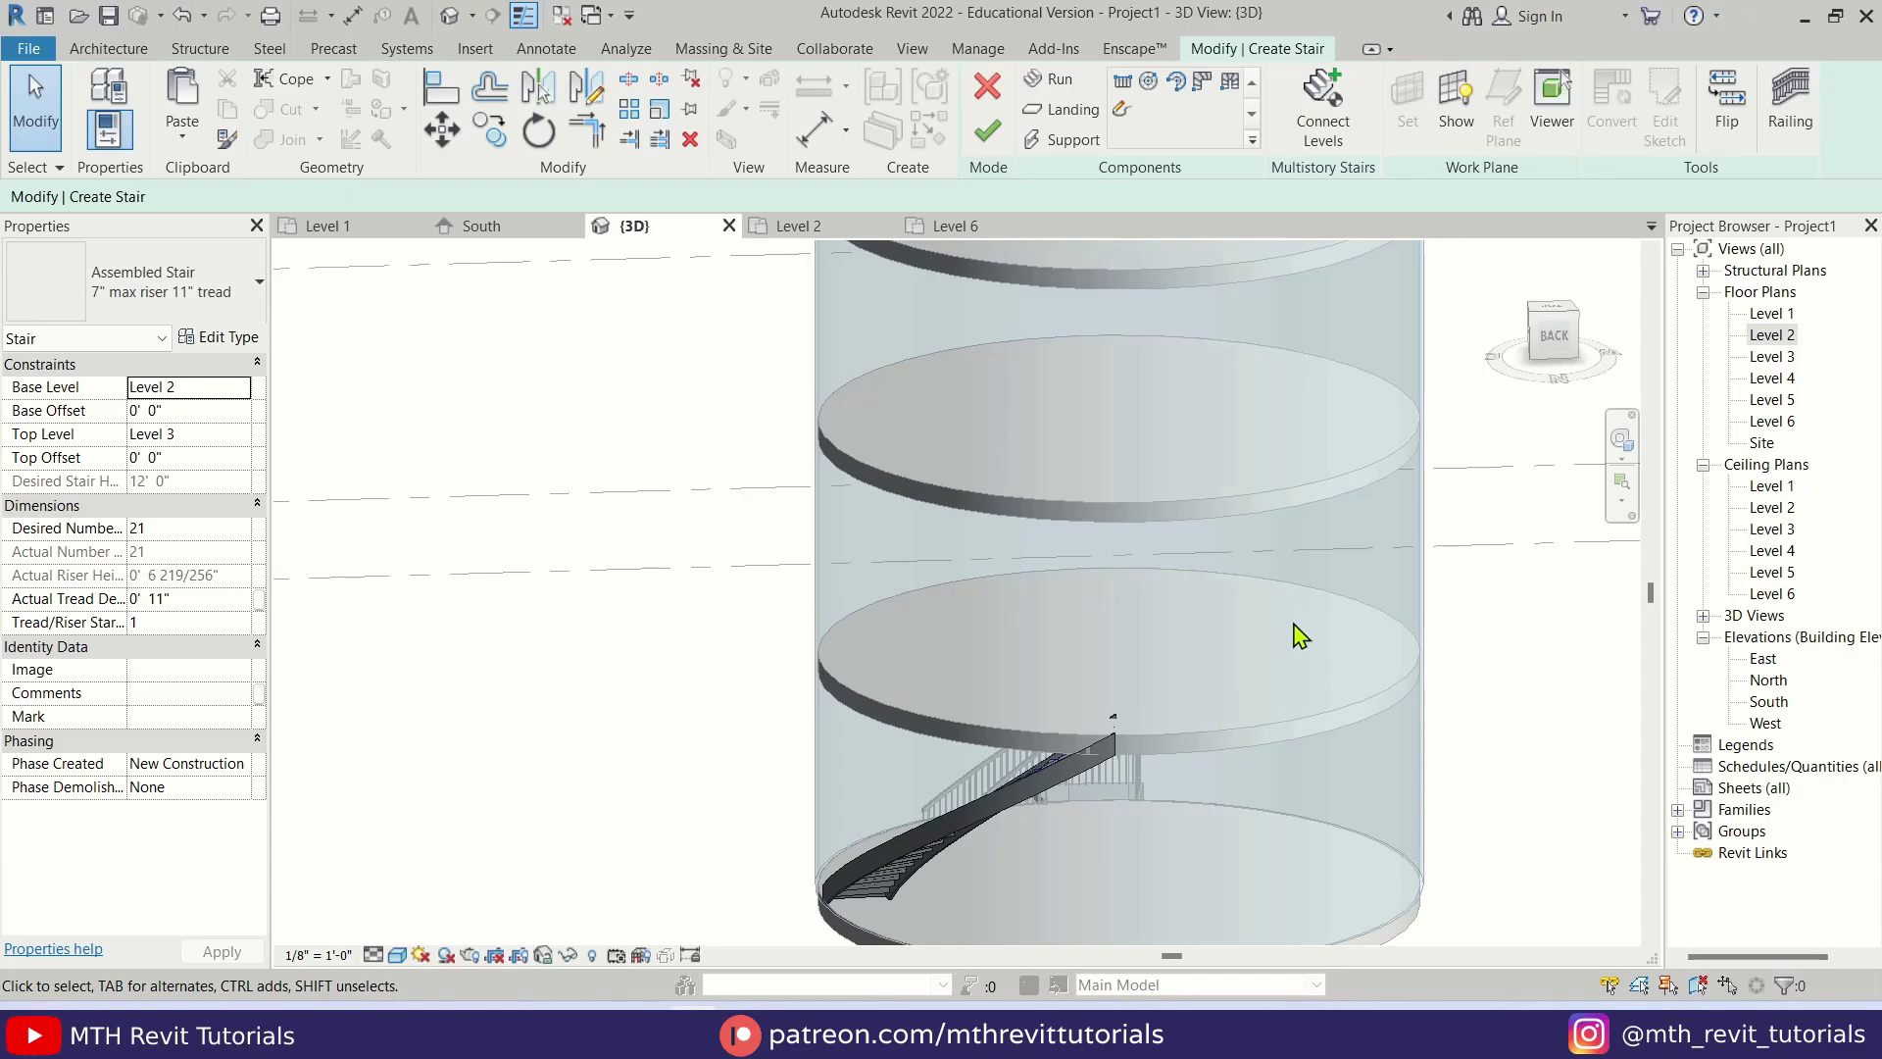
- In the Level 3 plan, start a center-ends spiral stair run centred on the circular curtain wall's centre point
double_click(1774, 359)
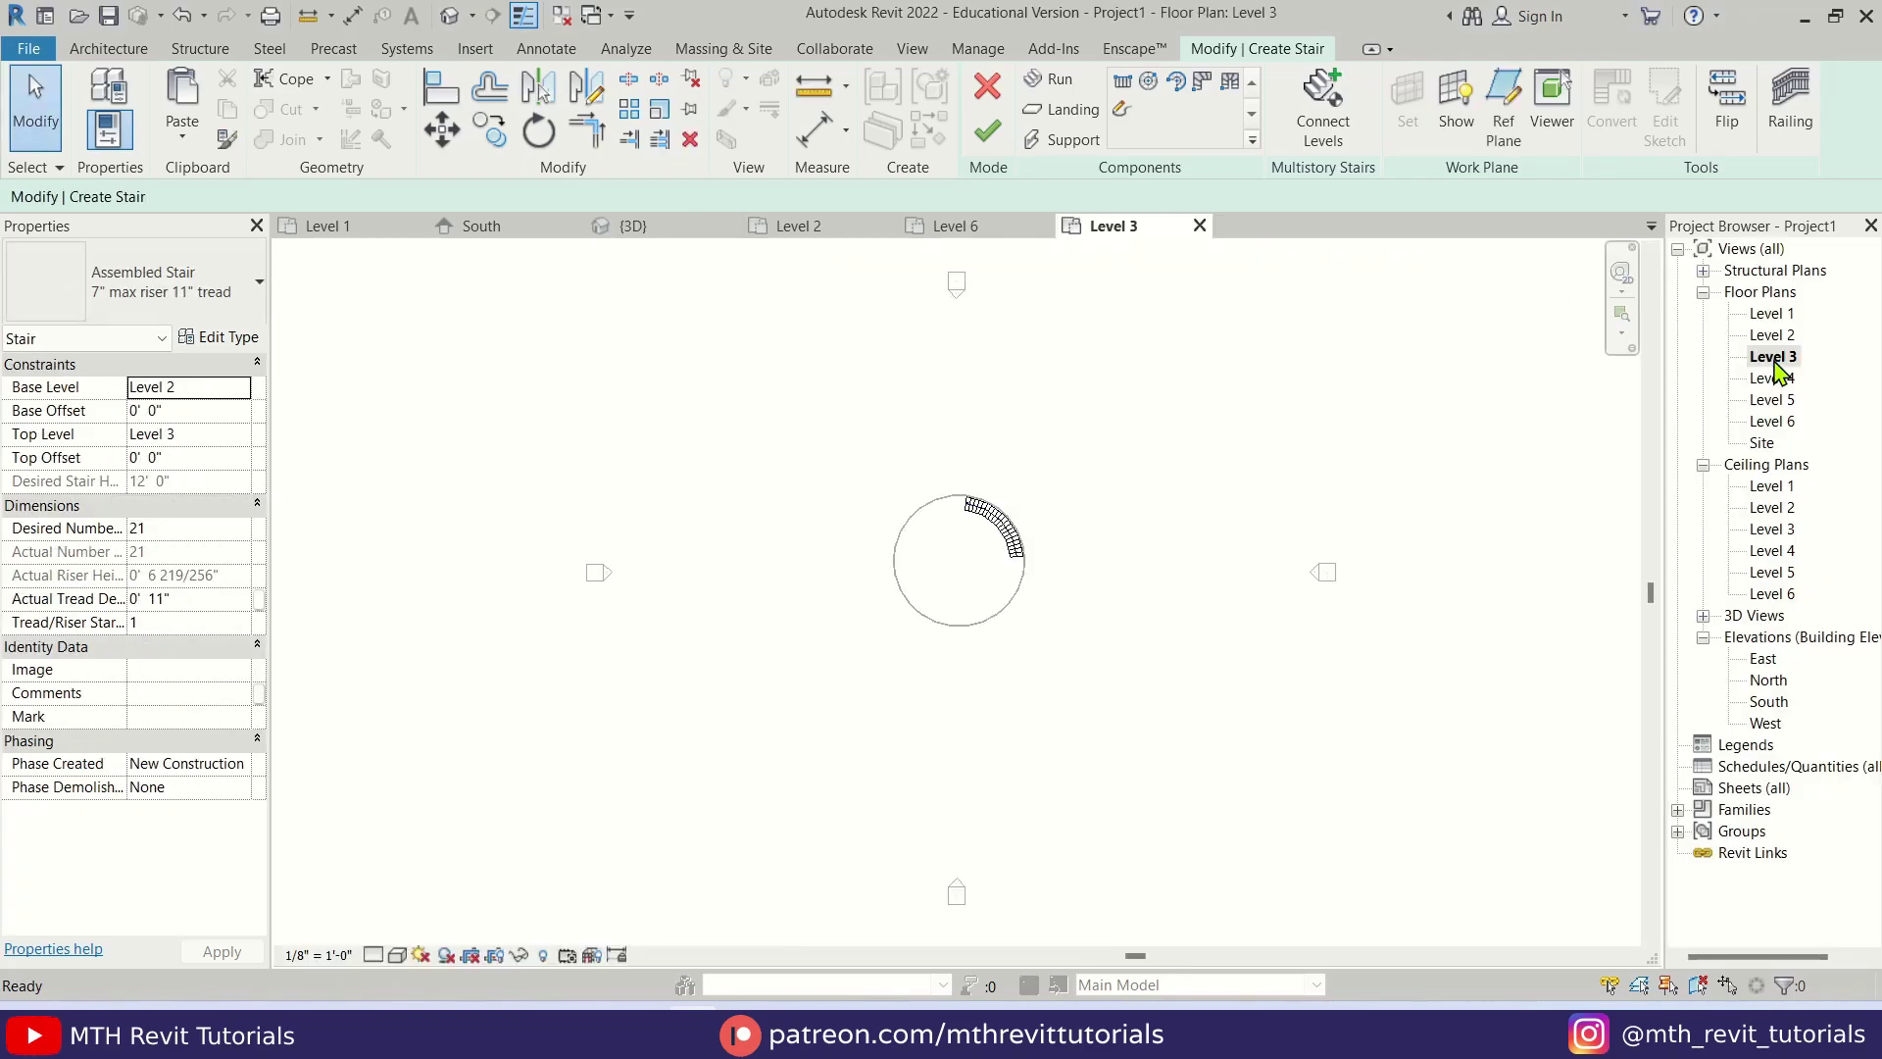
scroll(932, 487, up, 5)
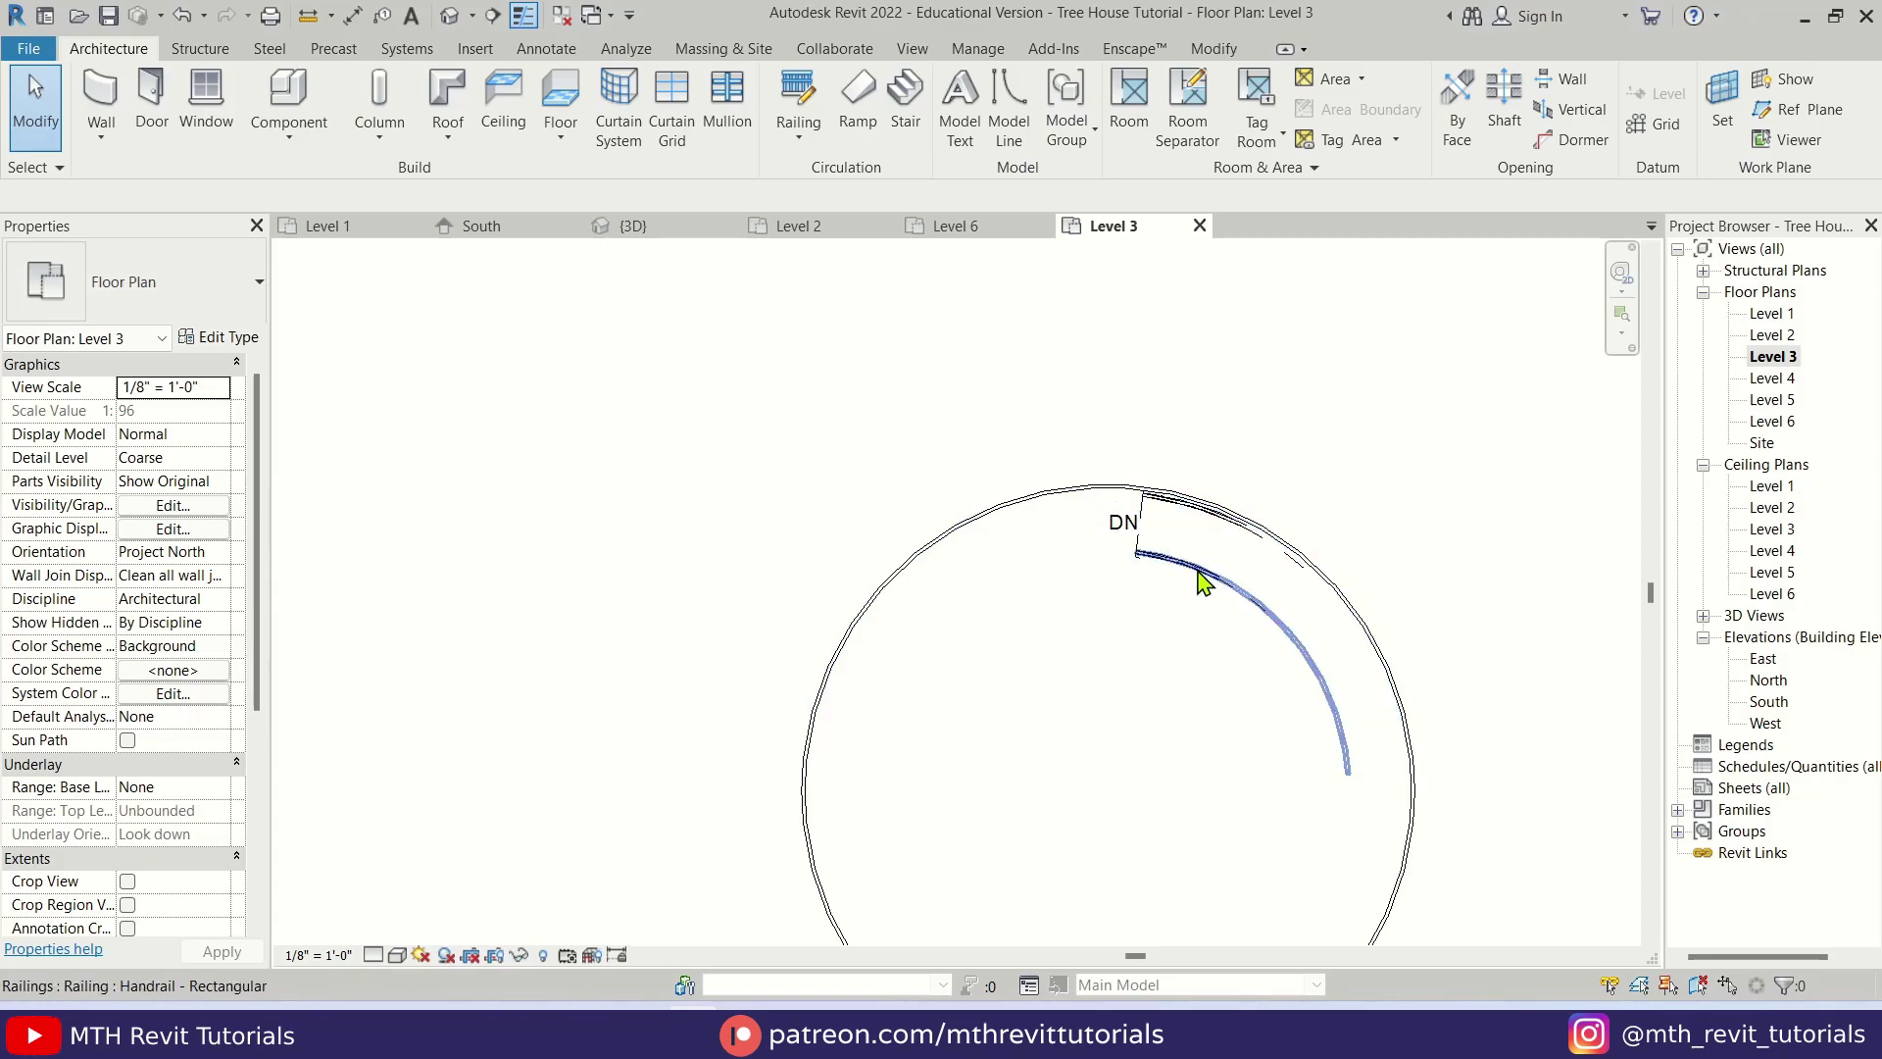
scroll(1201, 569, up, 1)
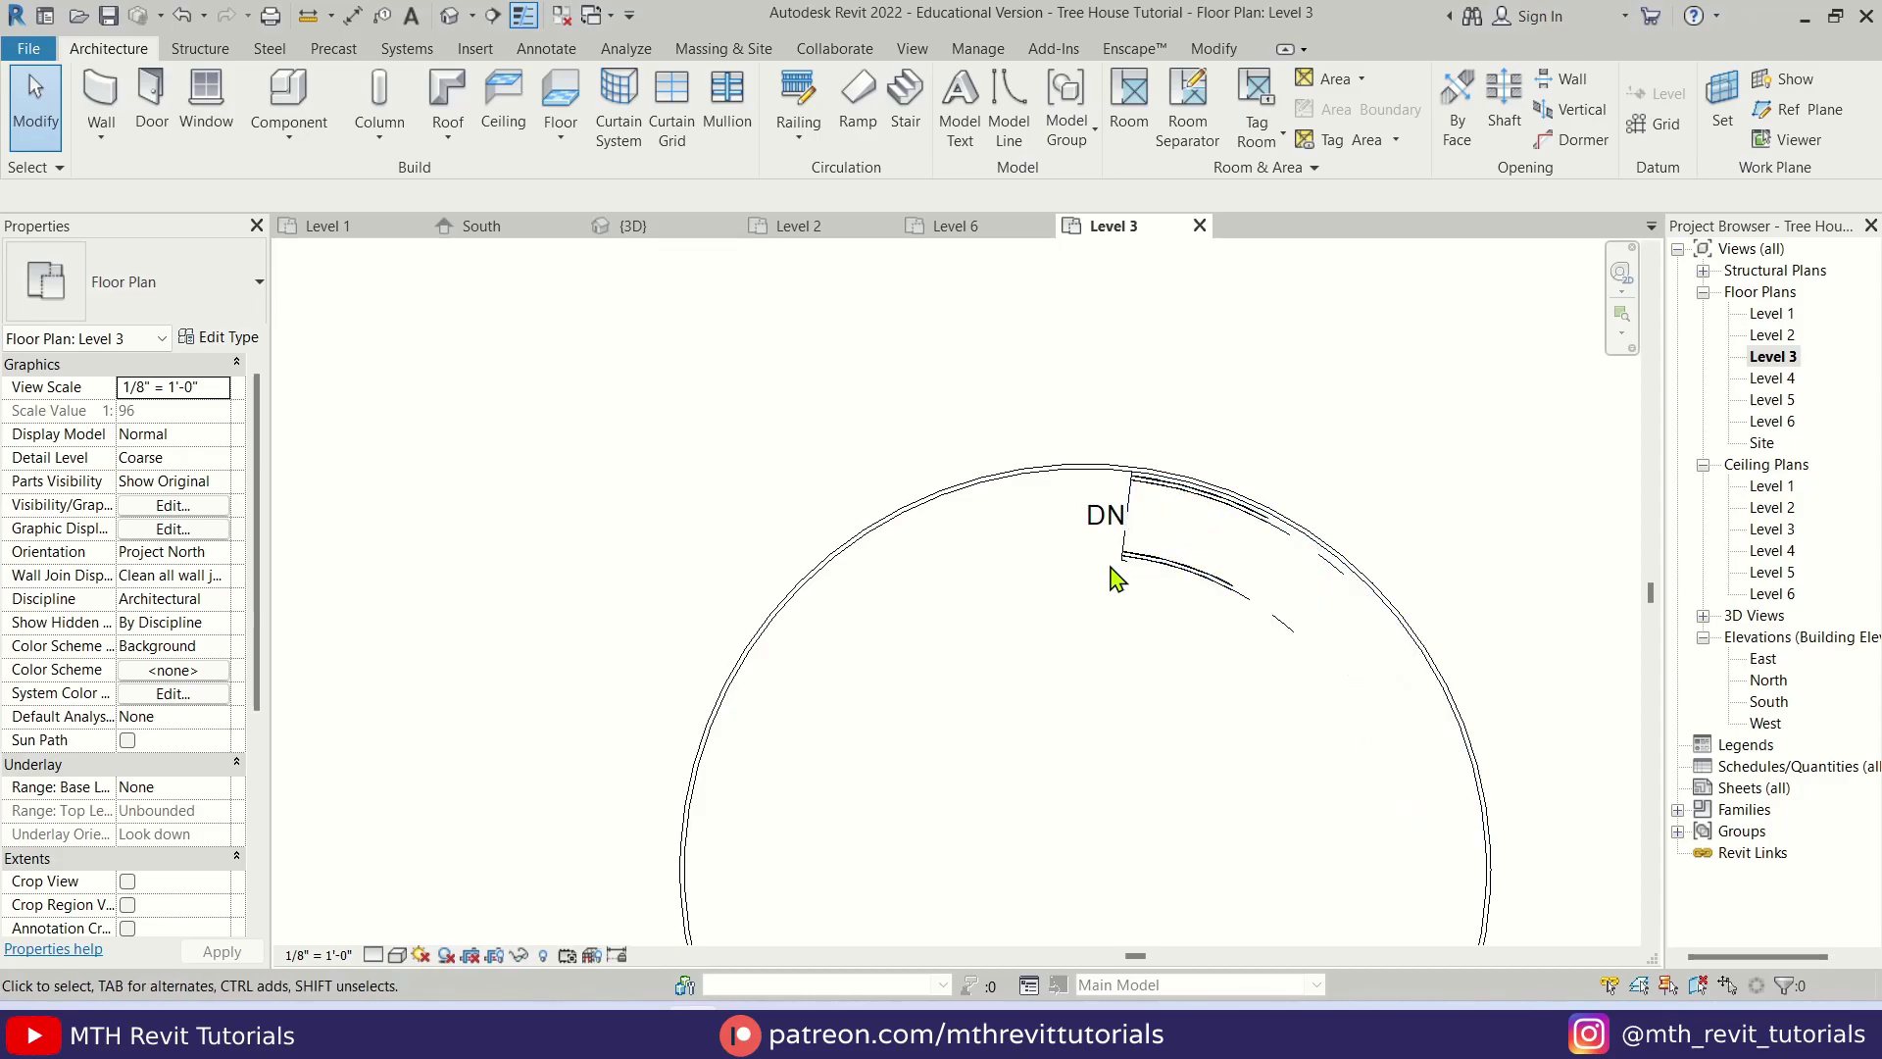
middle_drag(1031, 609, 1105, 588)
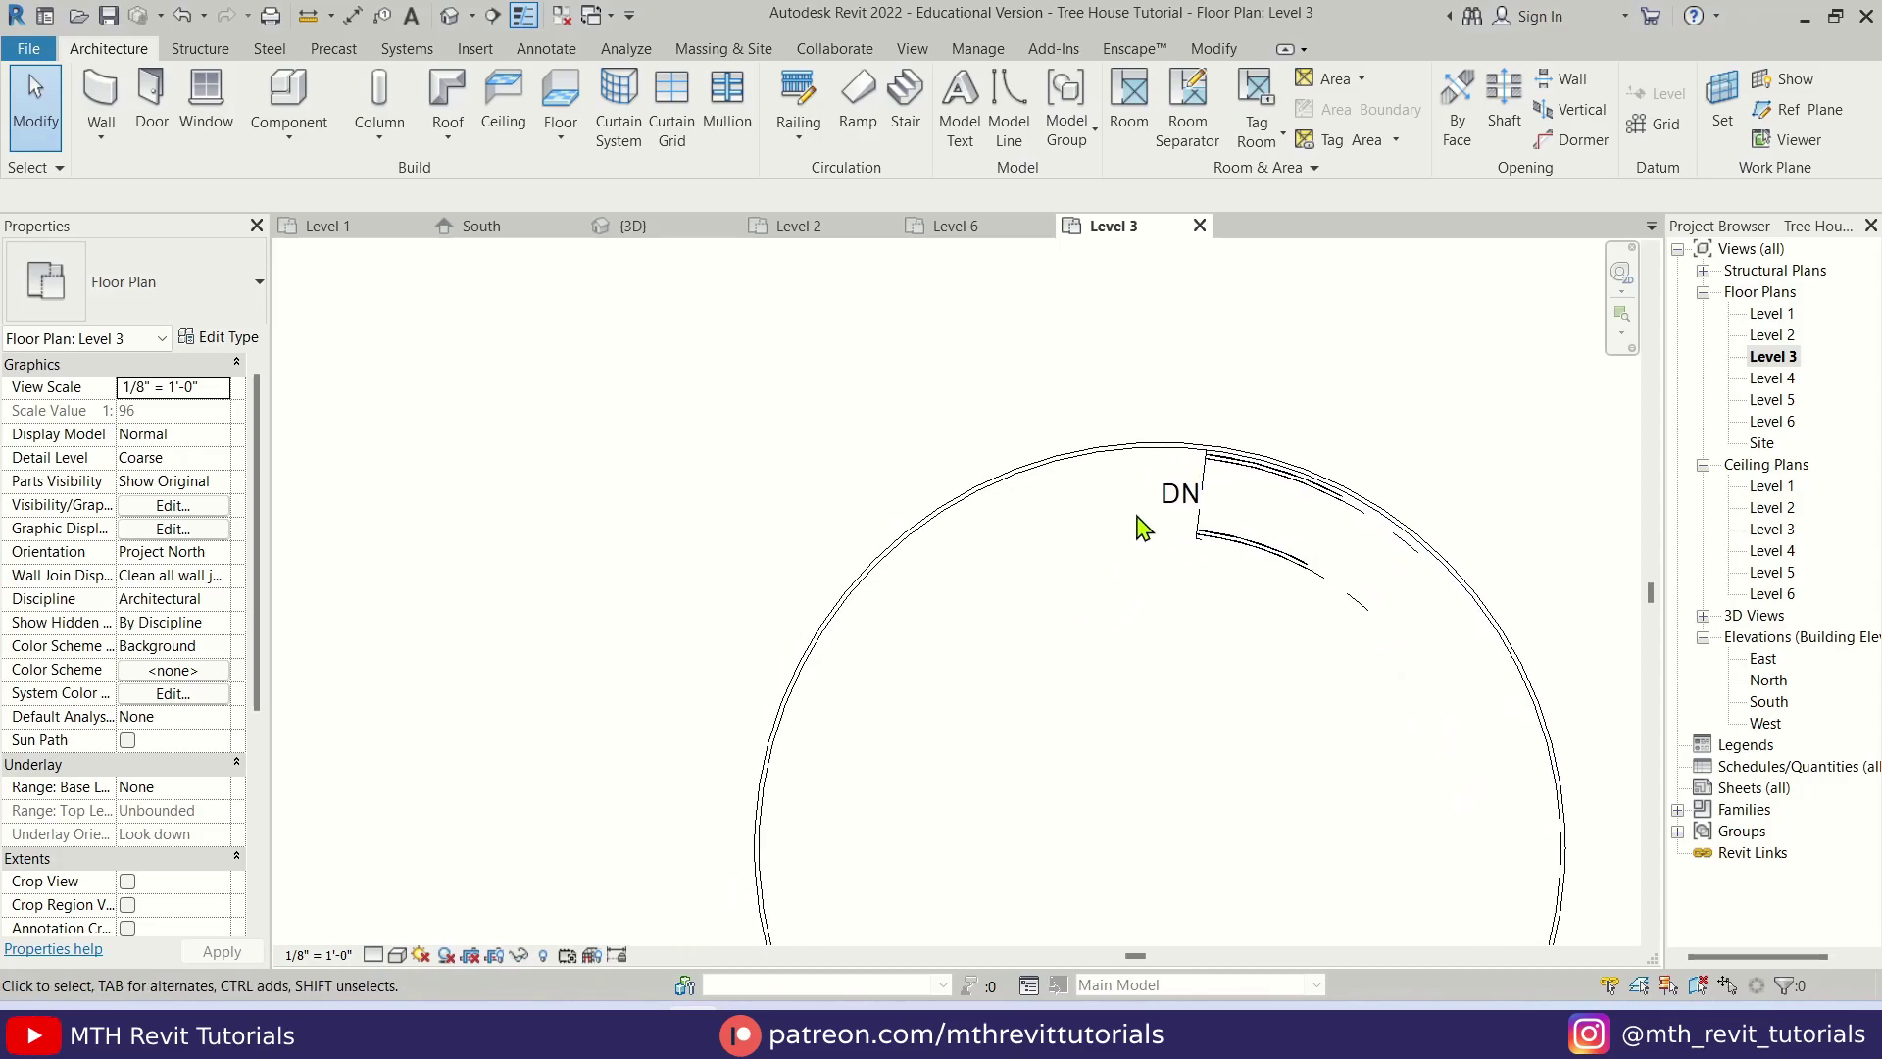
click(905, 113)
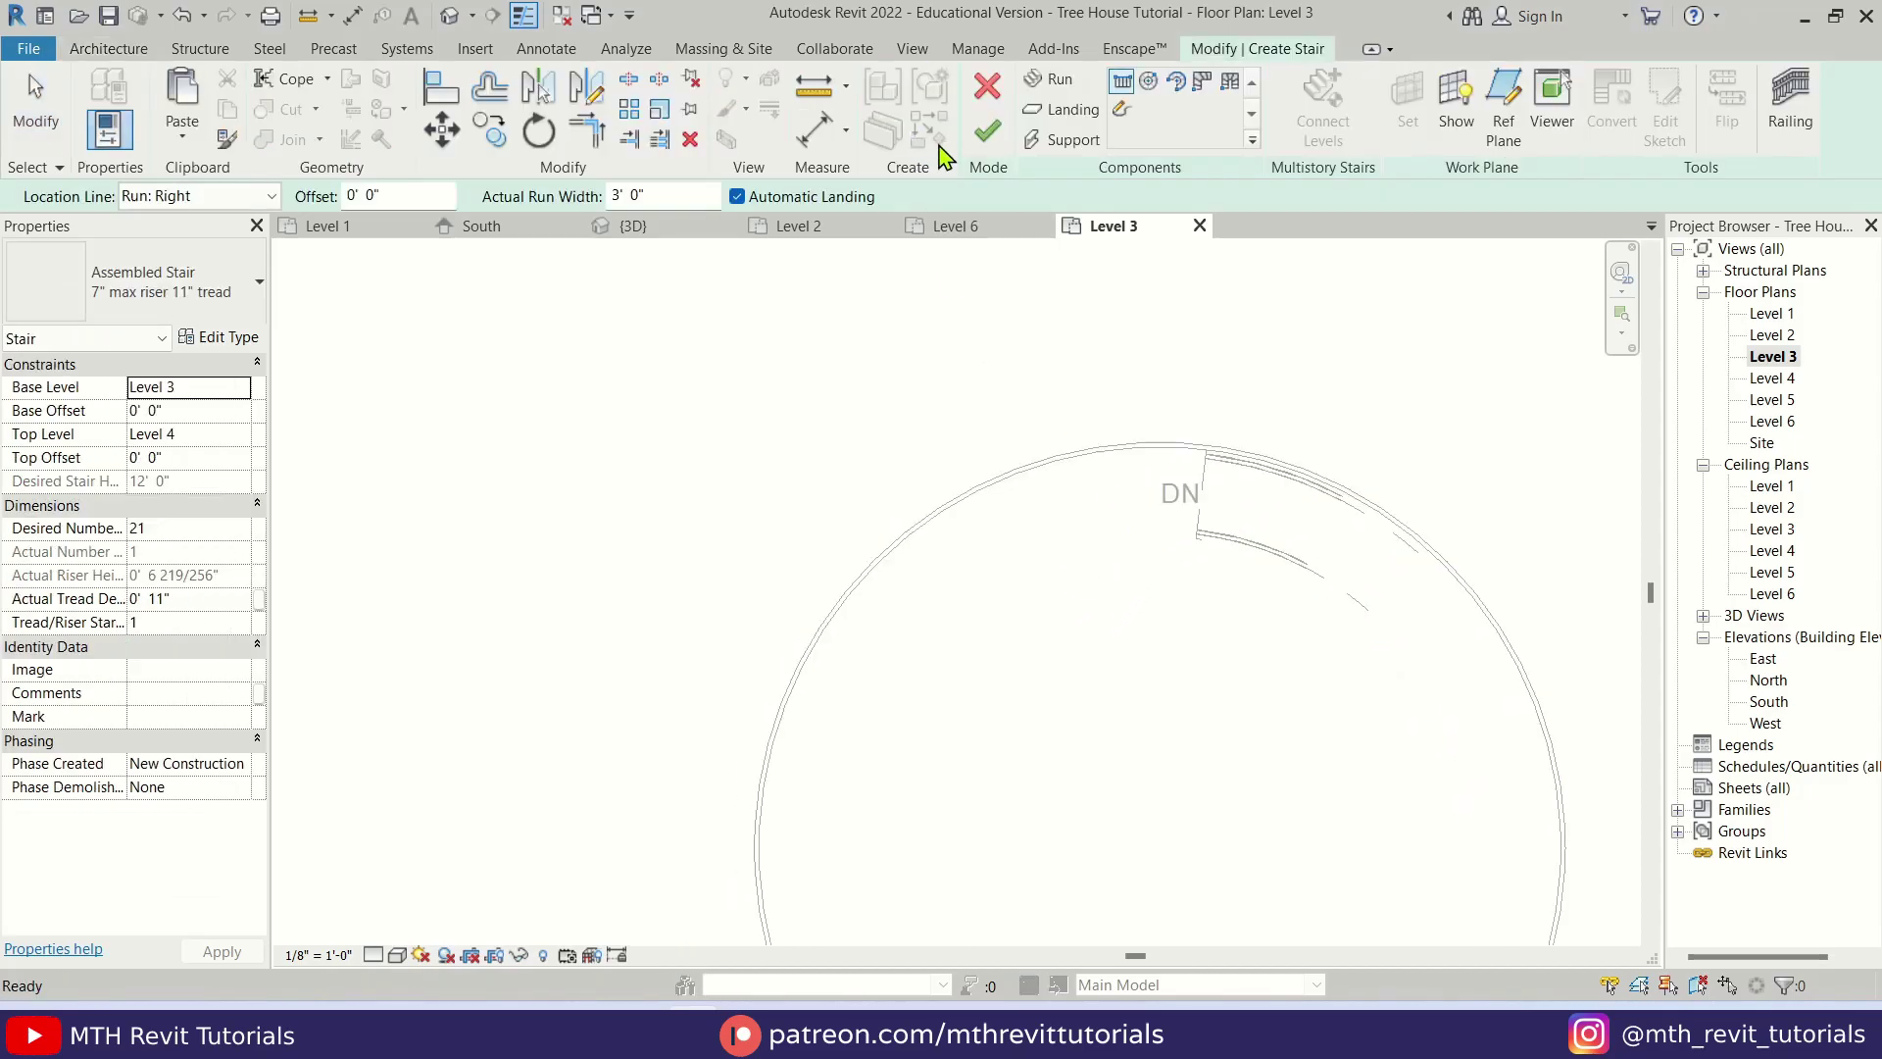
click(1175, 81)
key(s)
key(c)
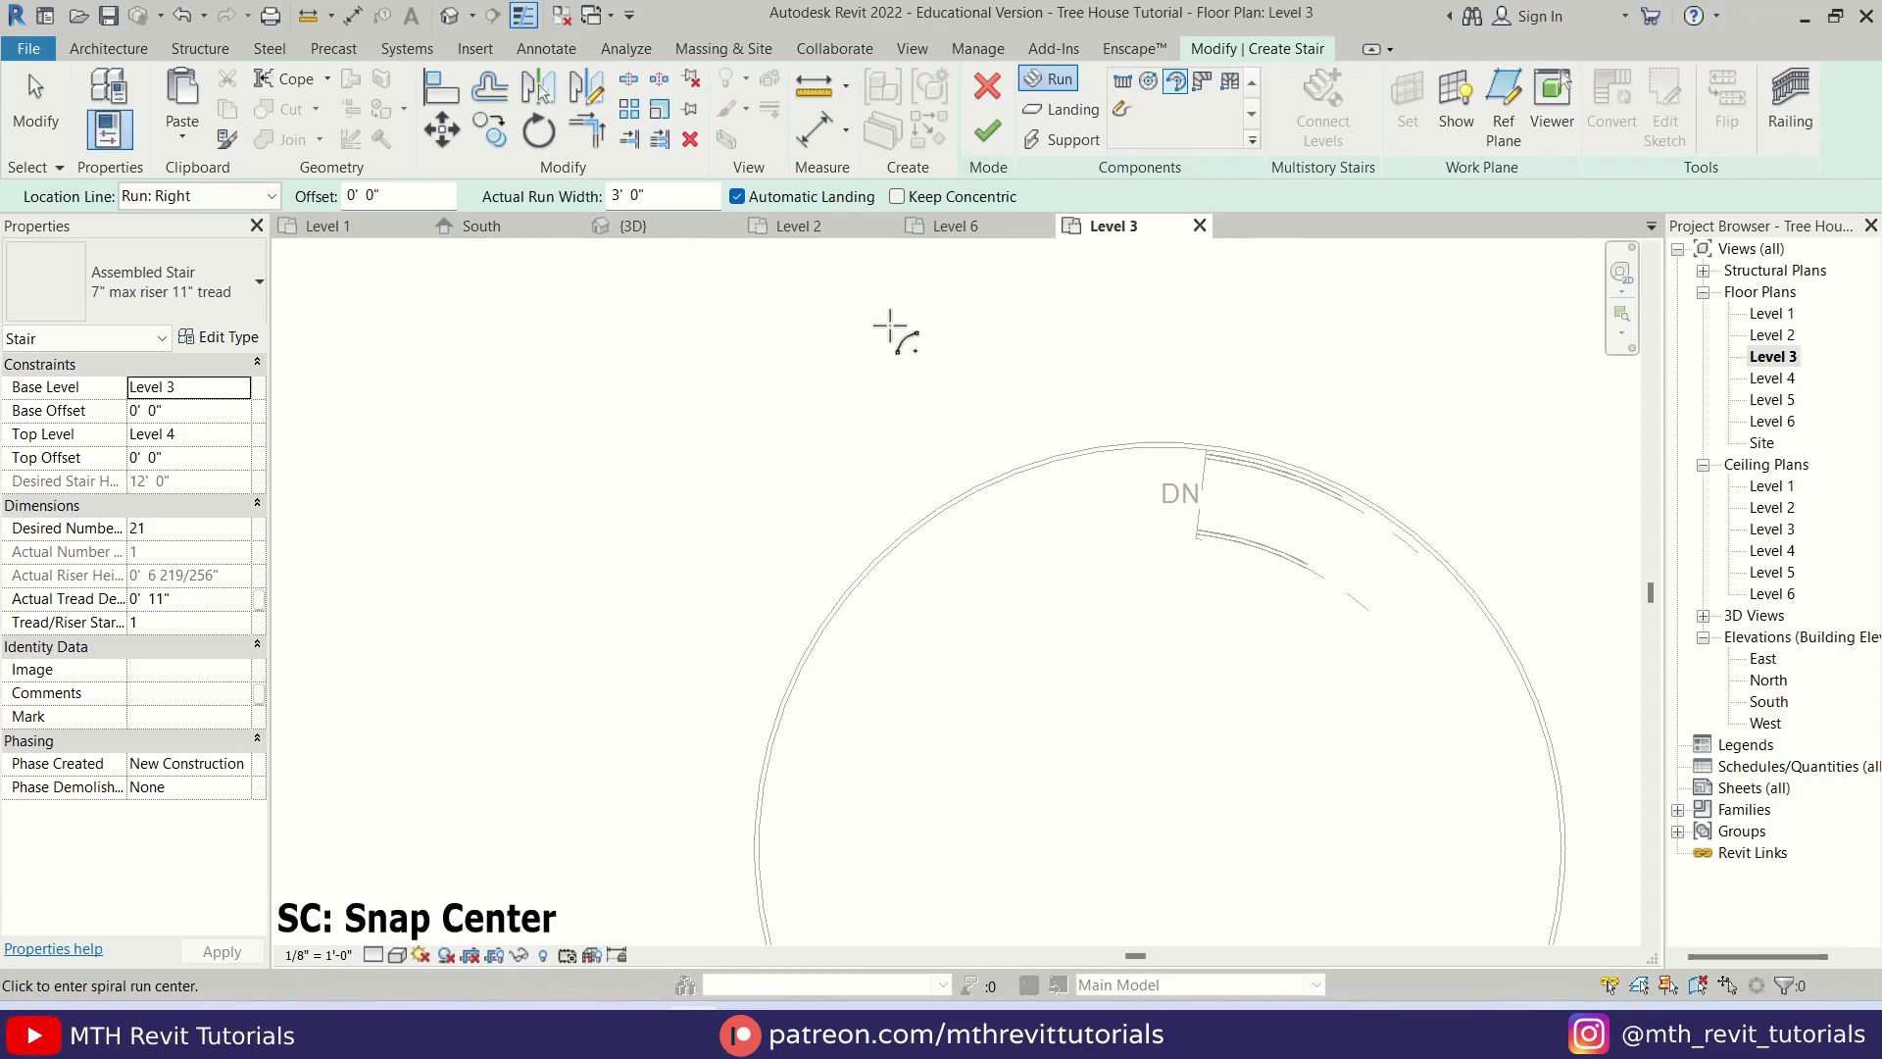
click(1062, 444)
- Place the full 21-riser run counter-clockwise along the wall's inner face, radius about 15', starting beside the lower stair's top end, and finish the stair
scroll(1063, 449, up, 1)
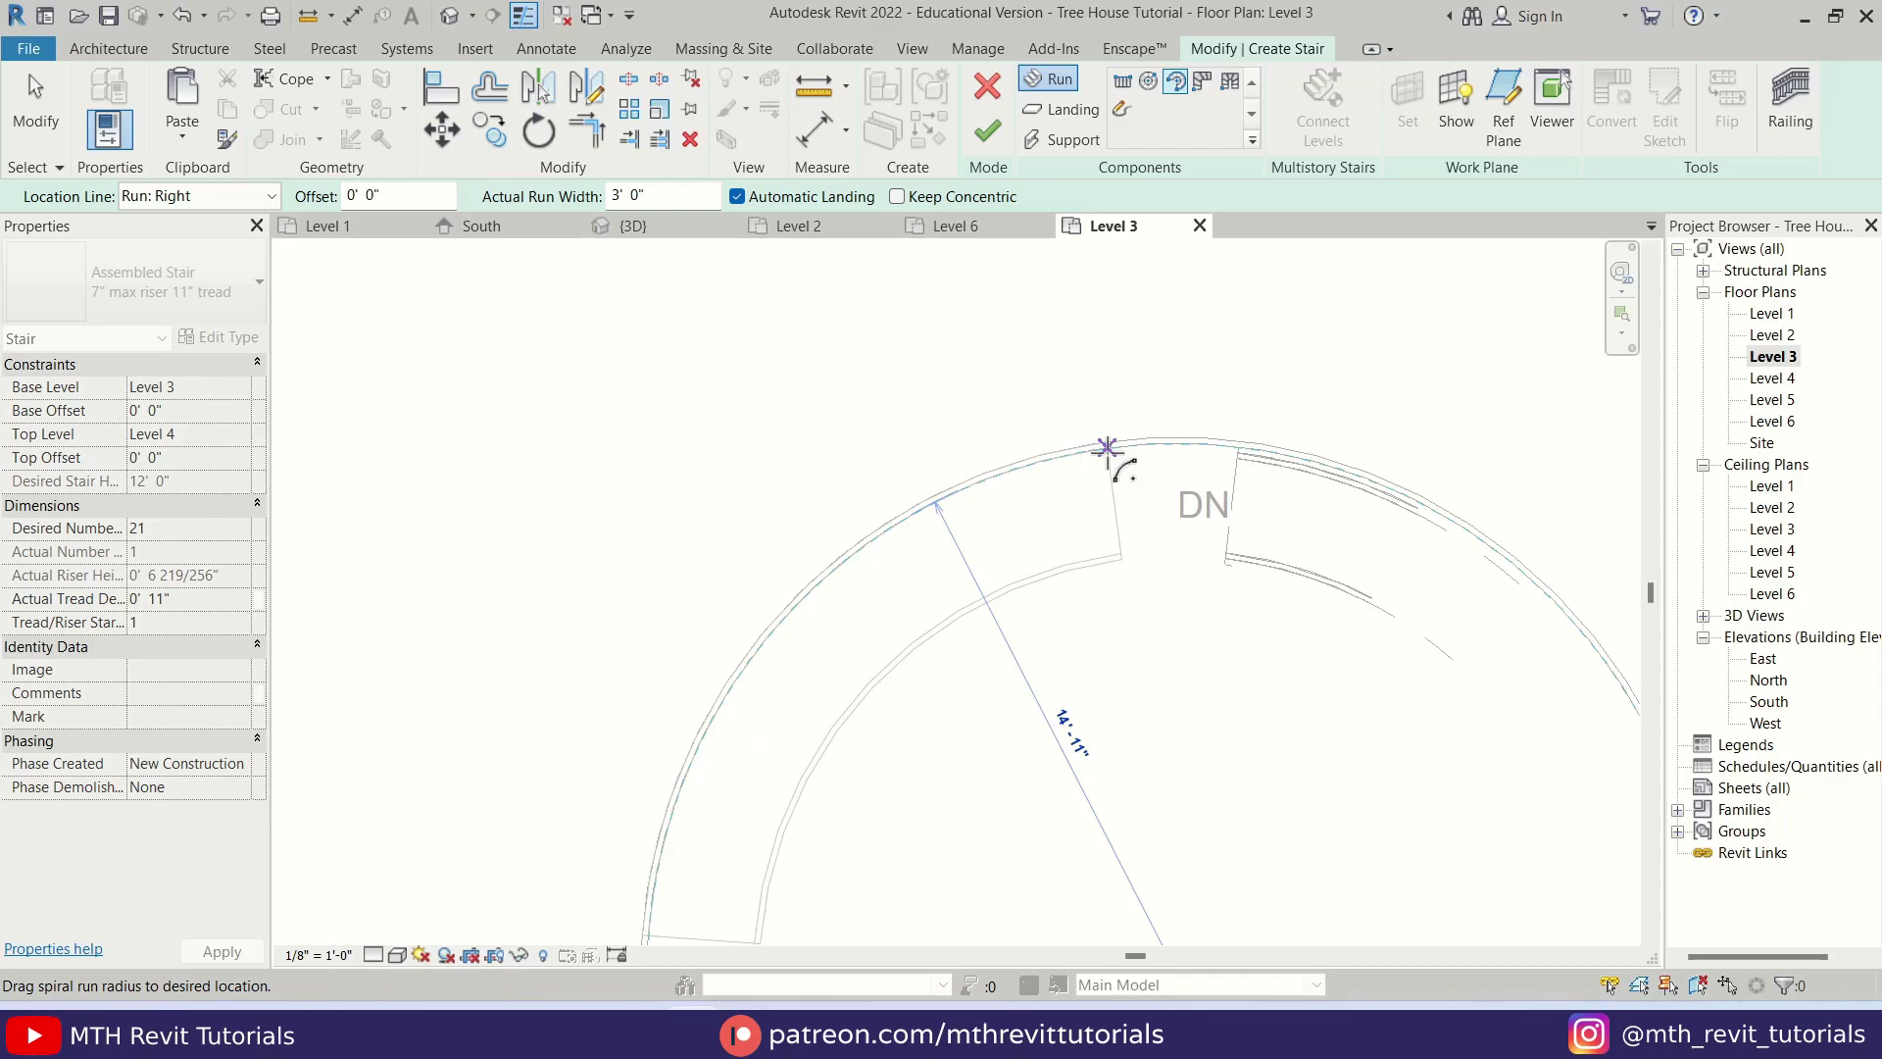
scroll(1108, 448, up, 2)
click(1111, 446)
scroll(1111, 447, down, 4)
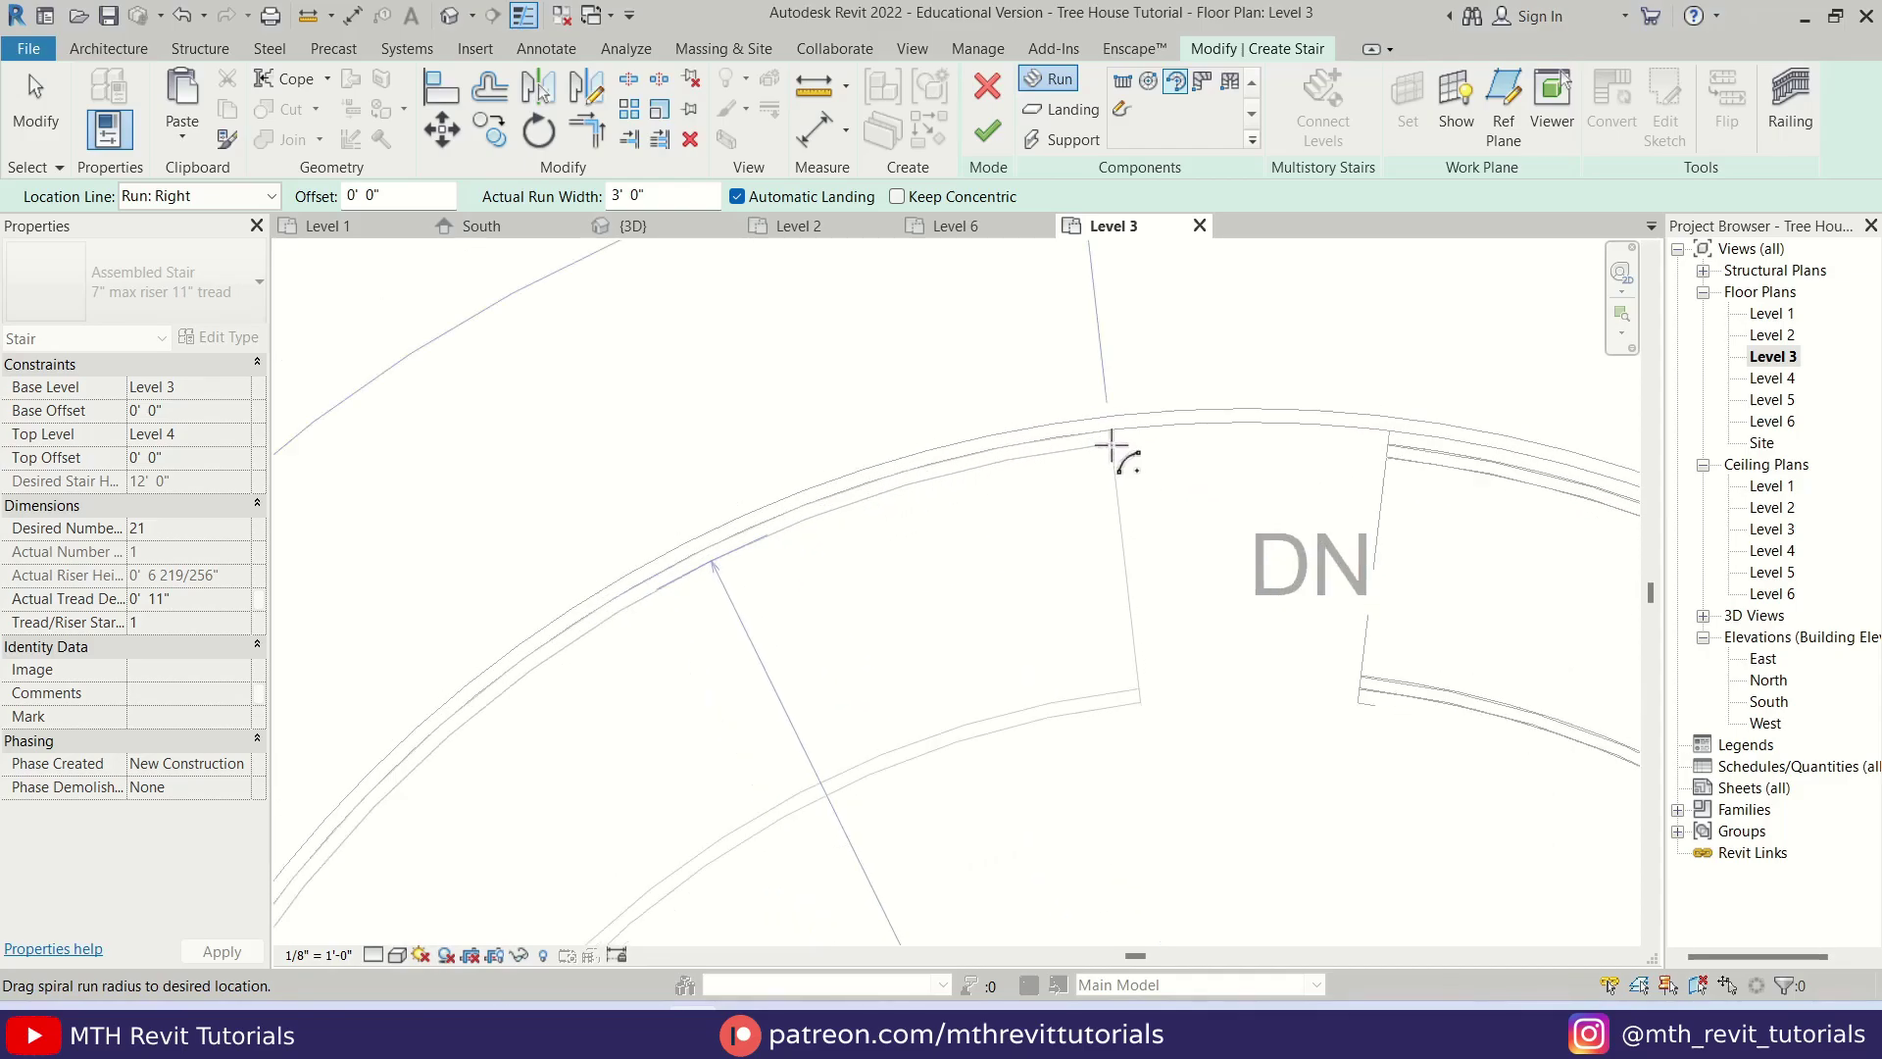
click(838, 840)
key(Escape)
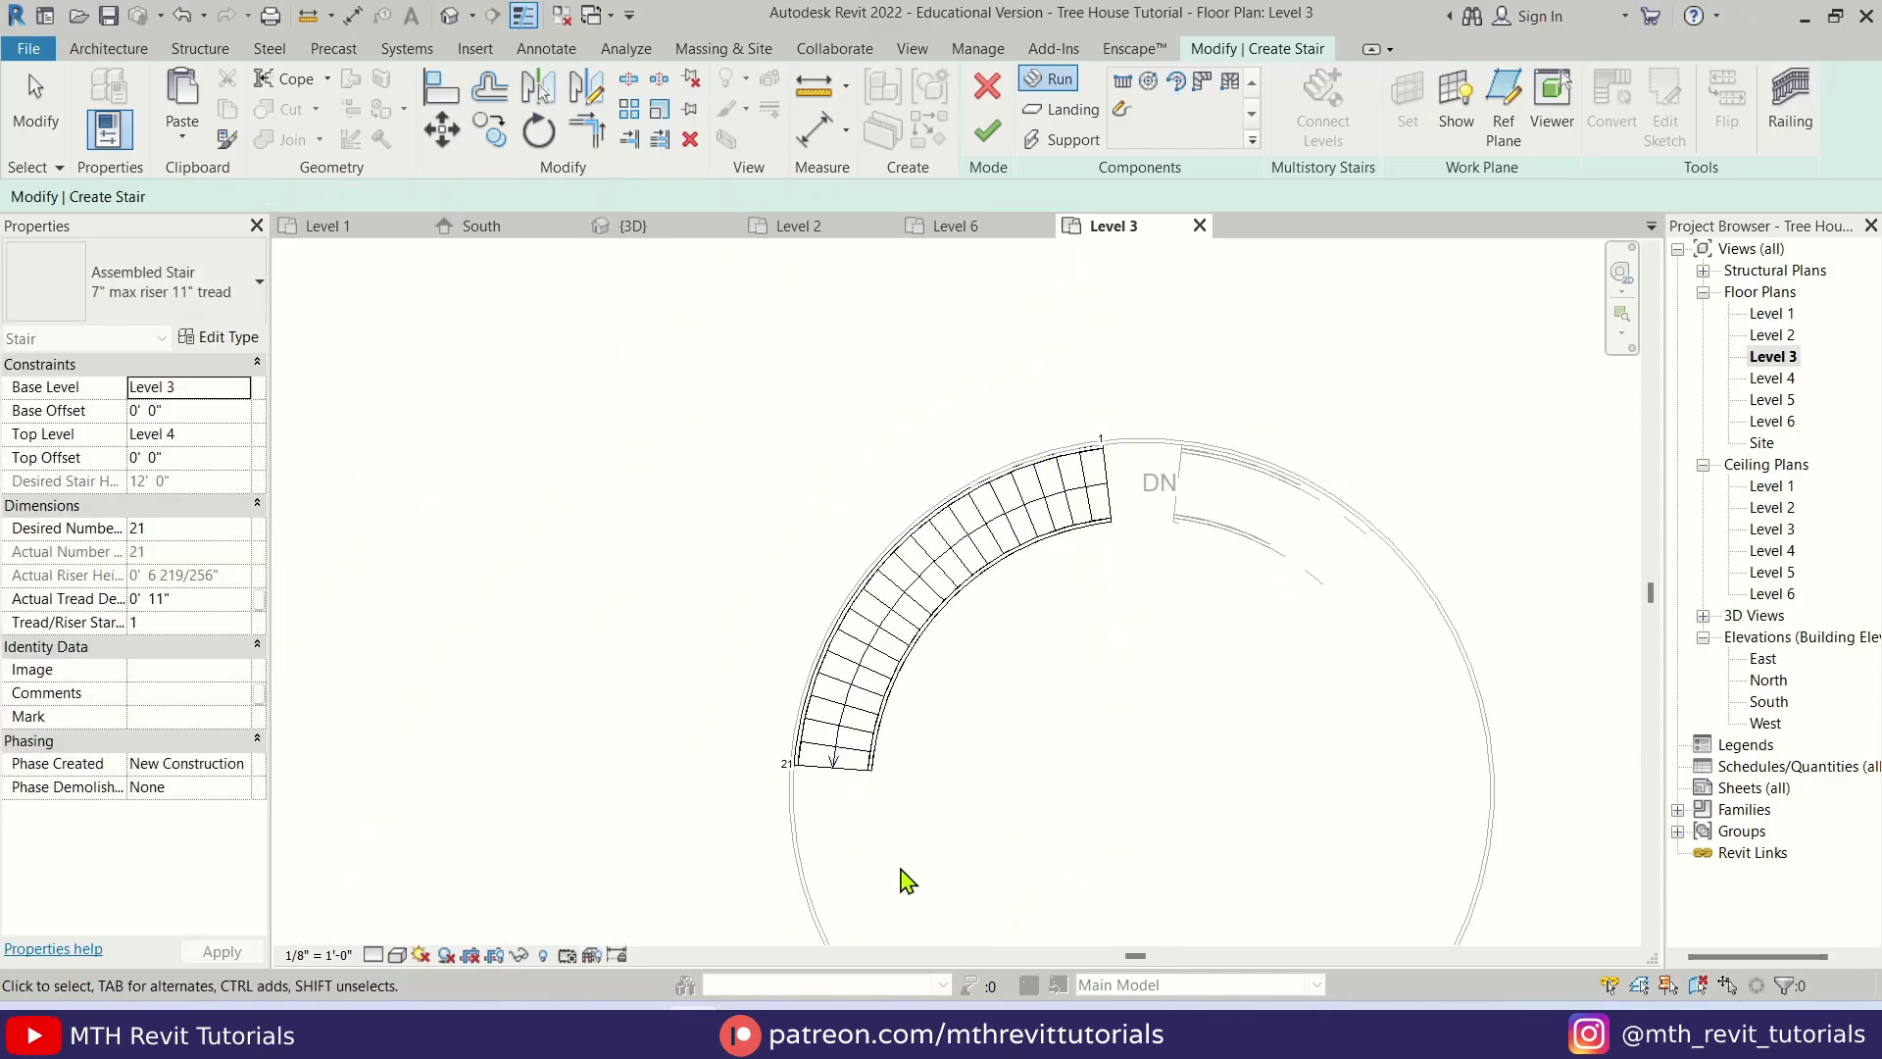
middle_drag(1009, 802, 1031, 681)
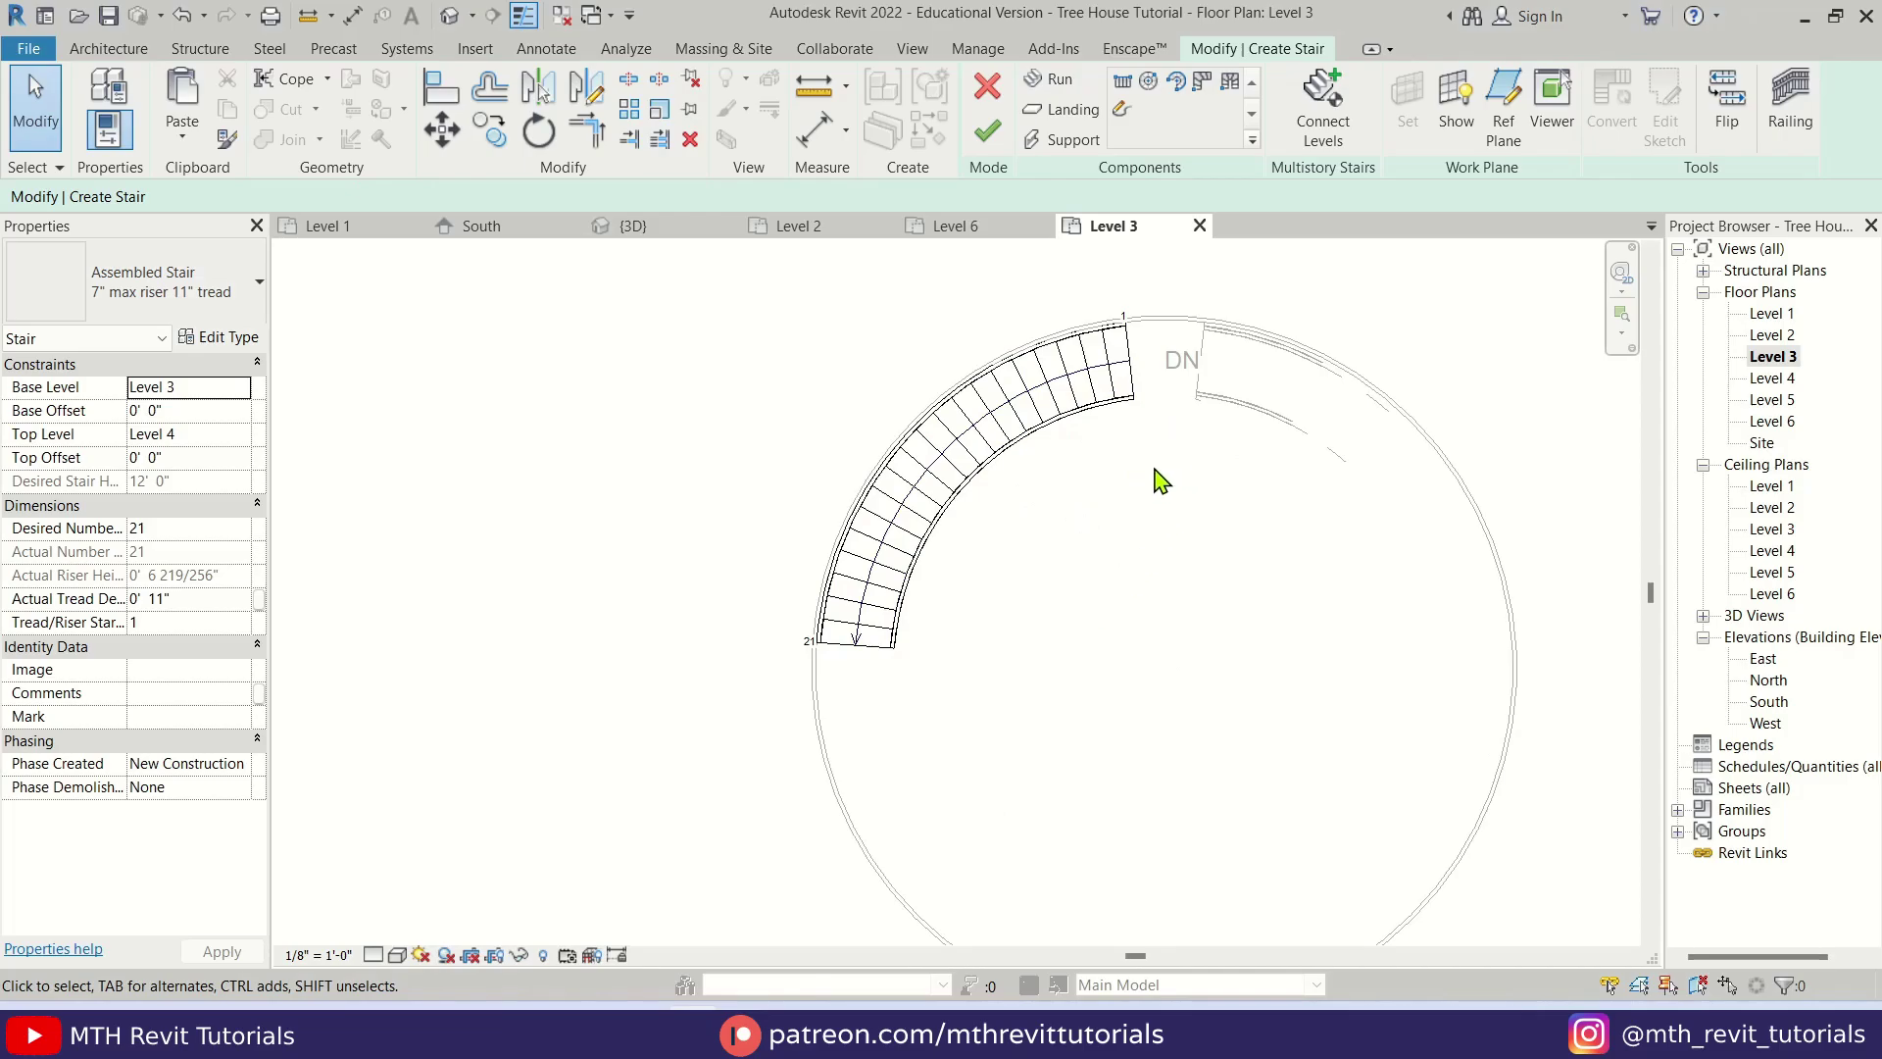
click(987, 131)
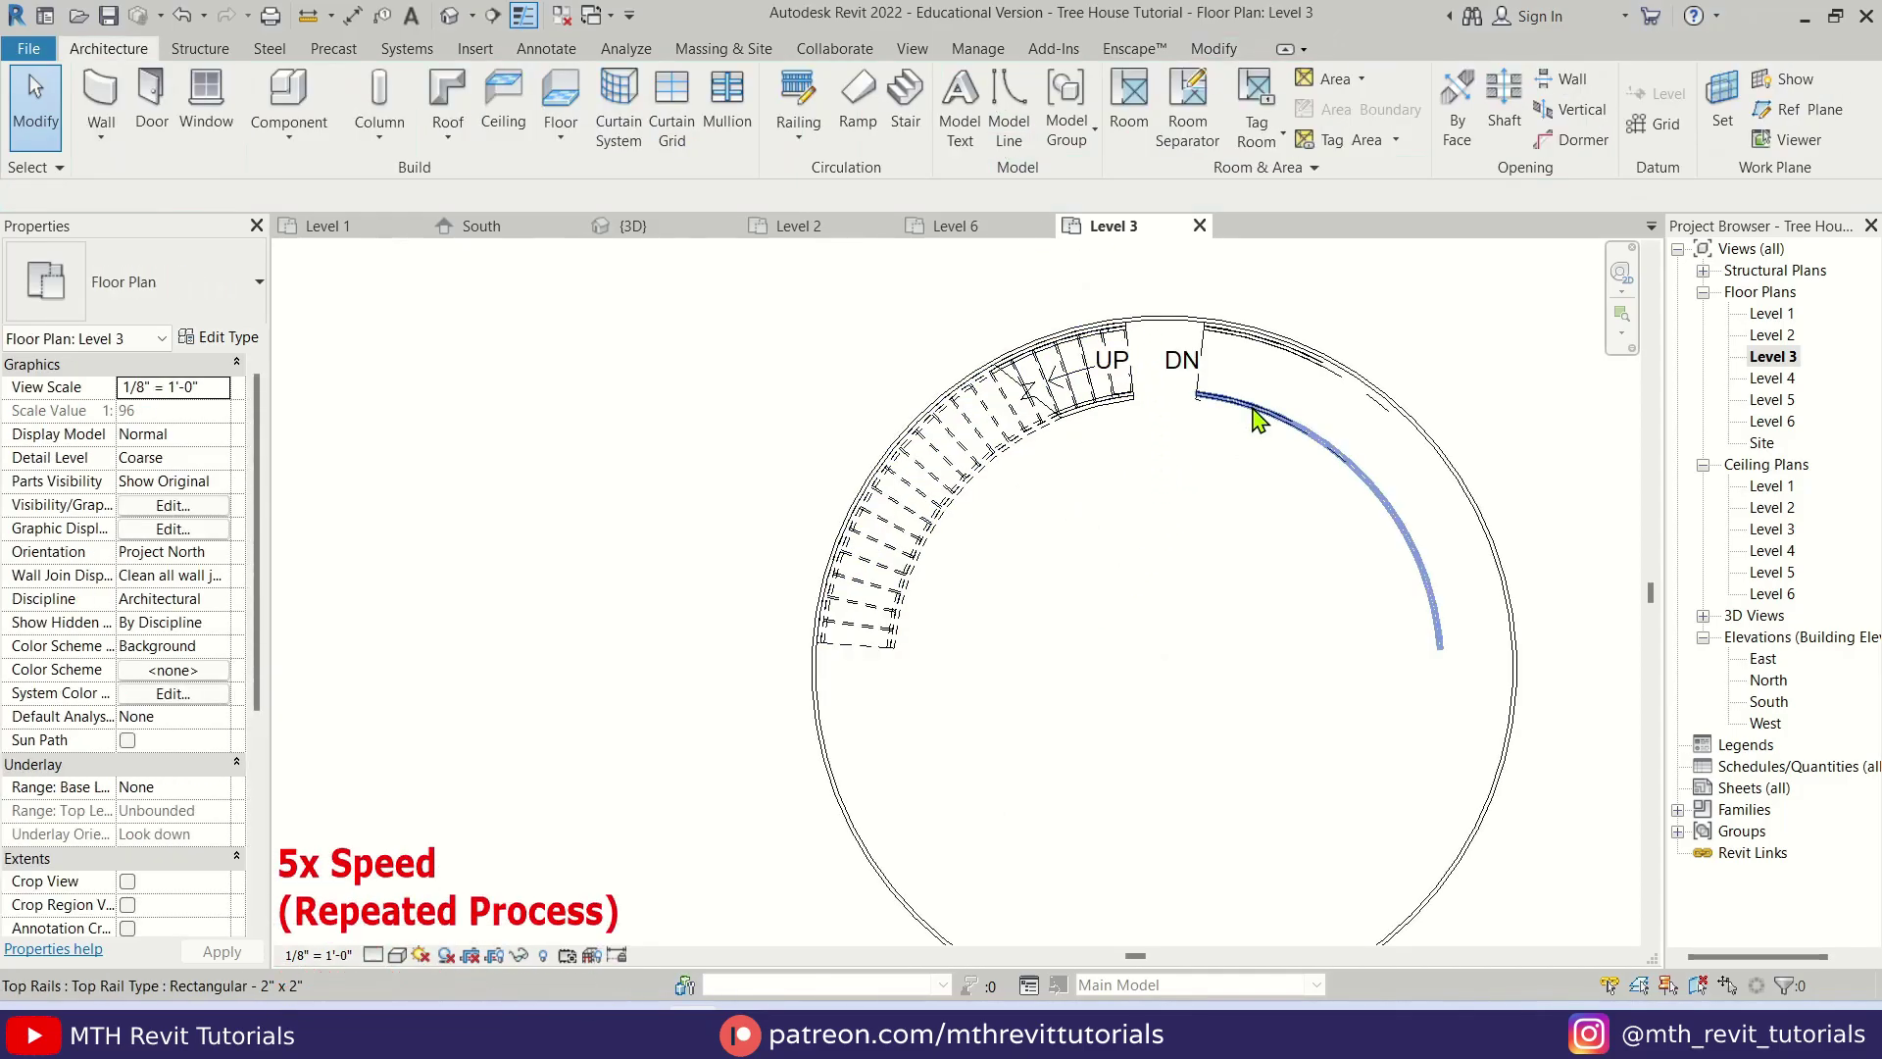
- In the Level 4 plan, add a 21-riser center-ends spiral stair up to Level 5, concentric with the curtain wall and starting beside the lower stair's arrival
double_click(1772, 379)
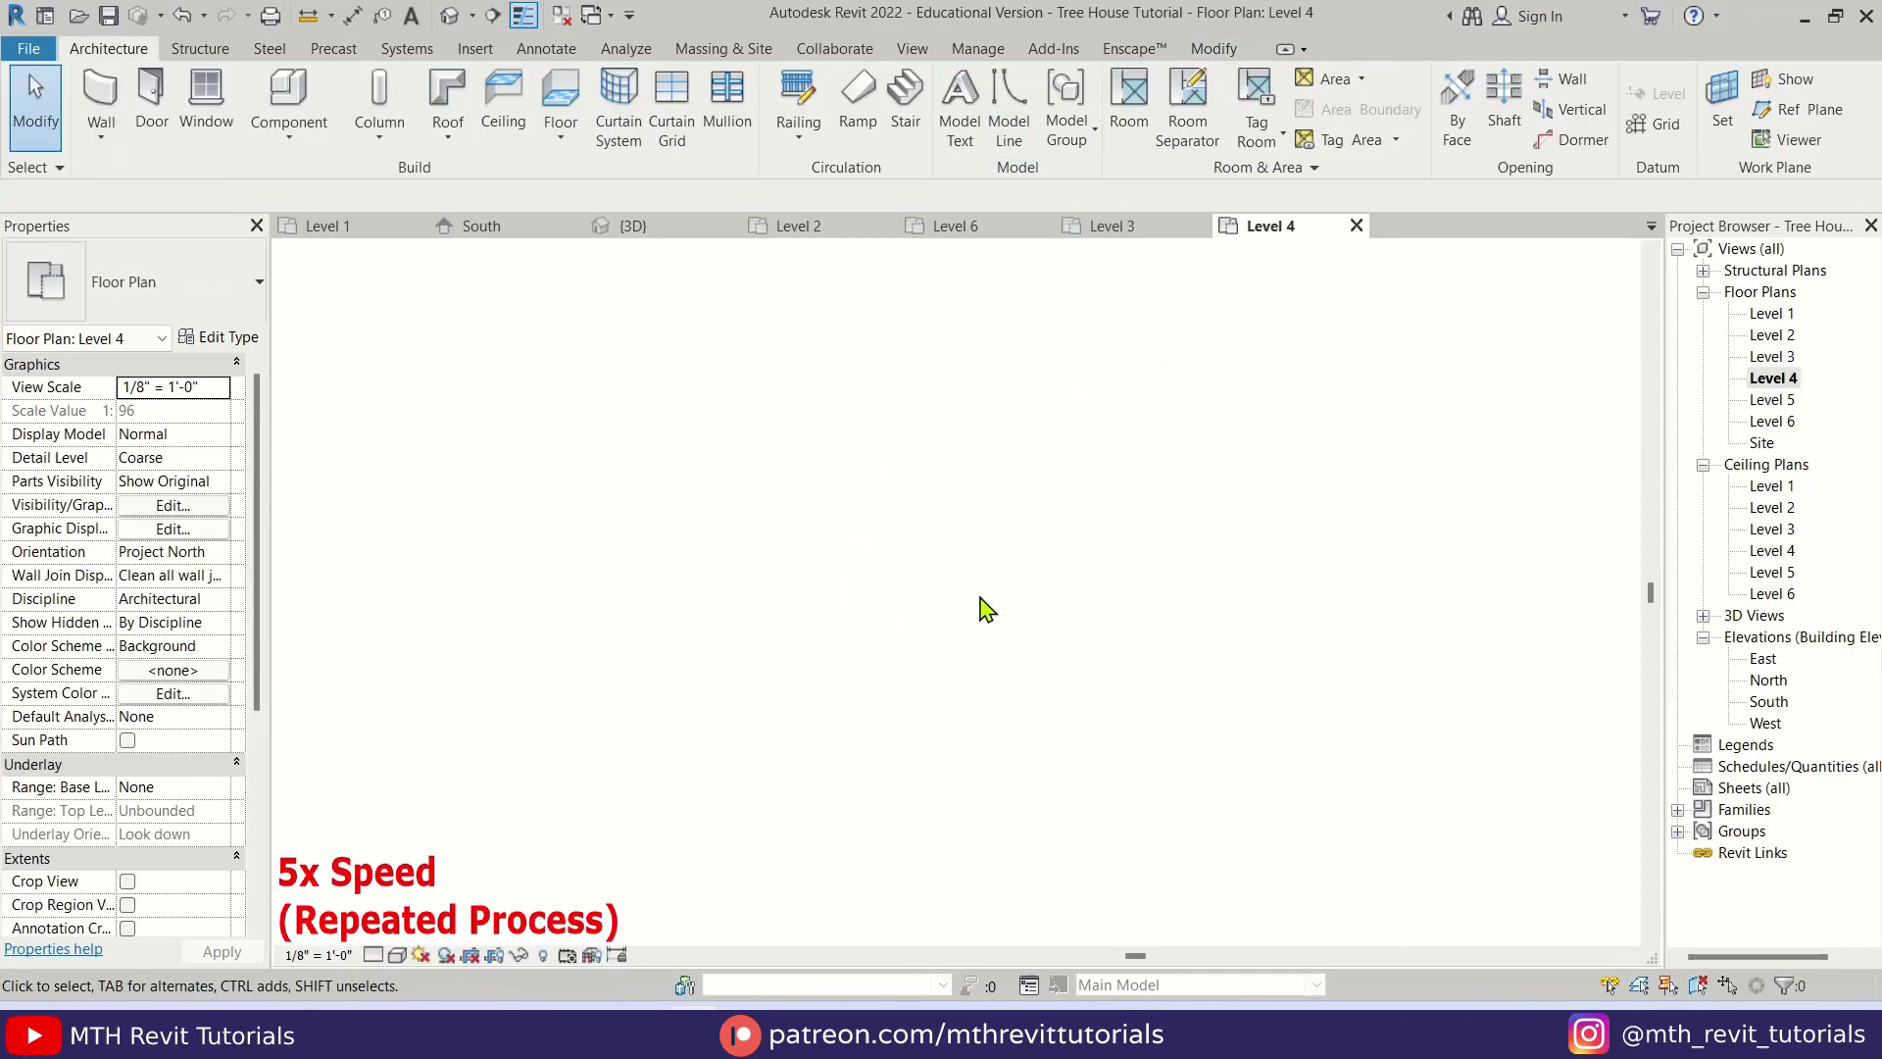
click(906, 116)
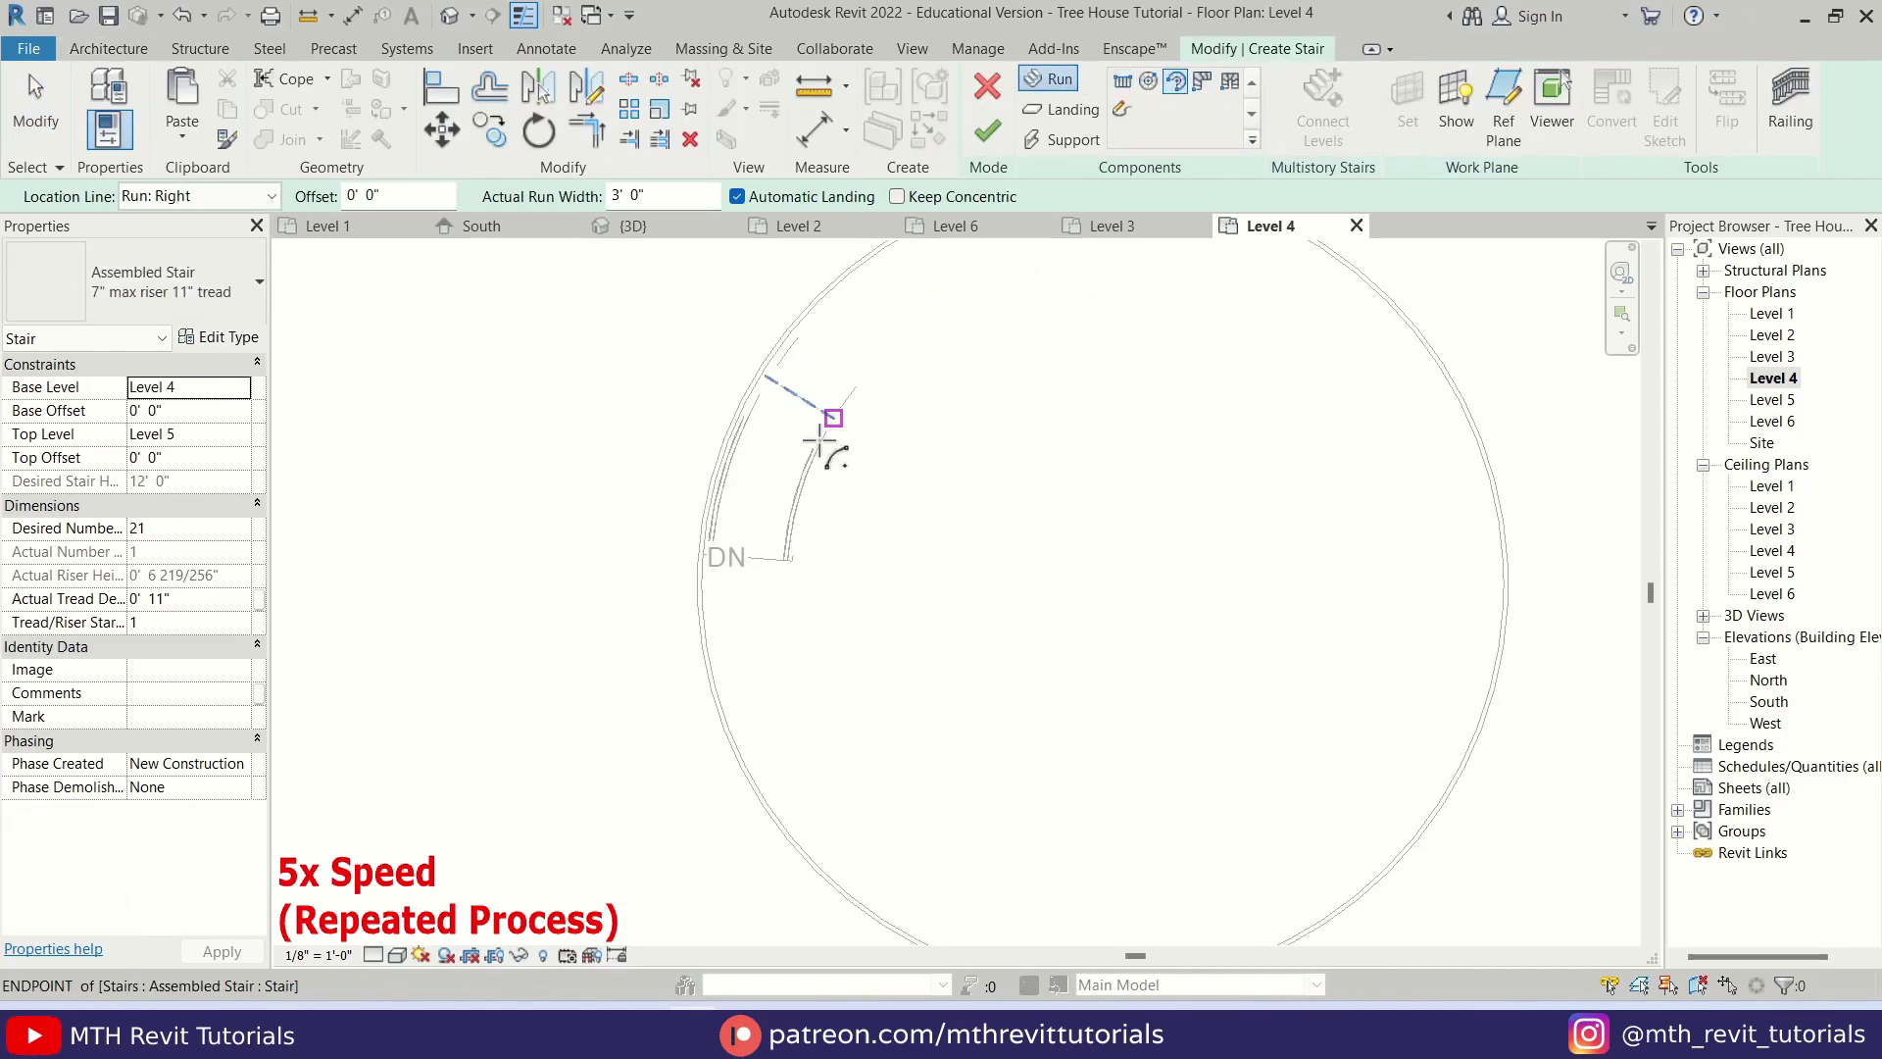
click(696, 668)
middle_drag(720, 715, 743, 660)
scroll(733, 598, up, 5)
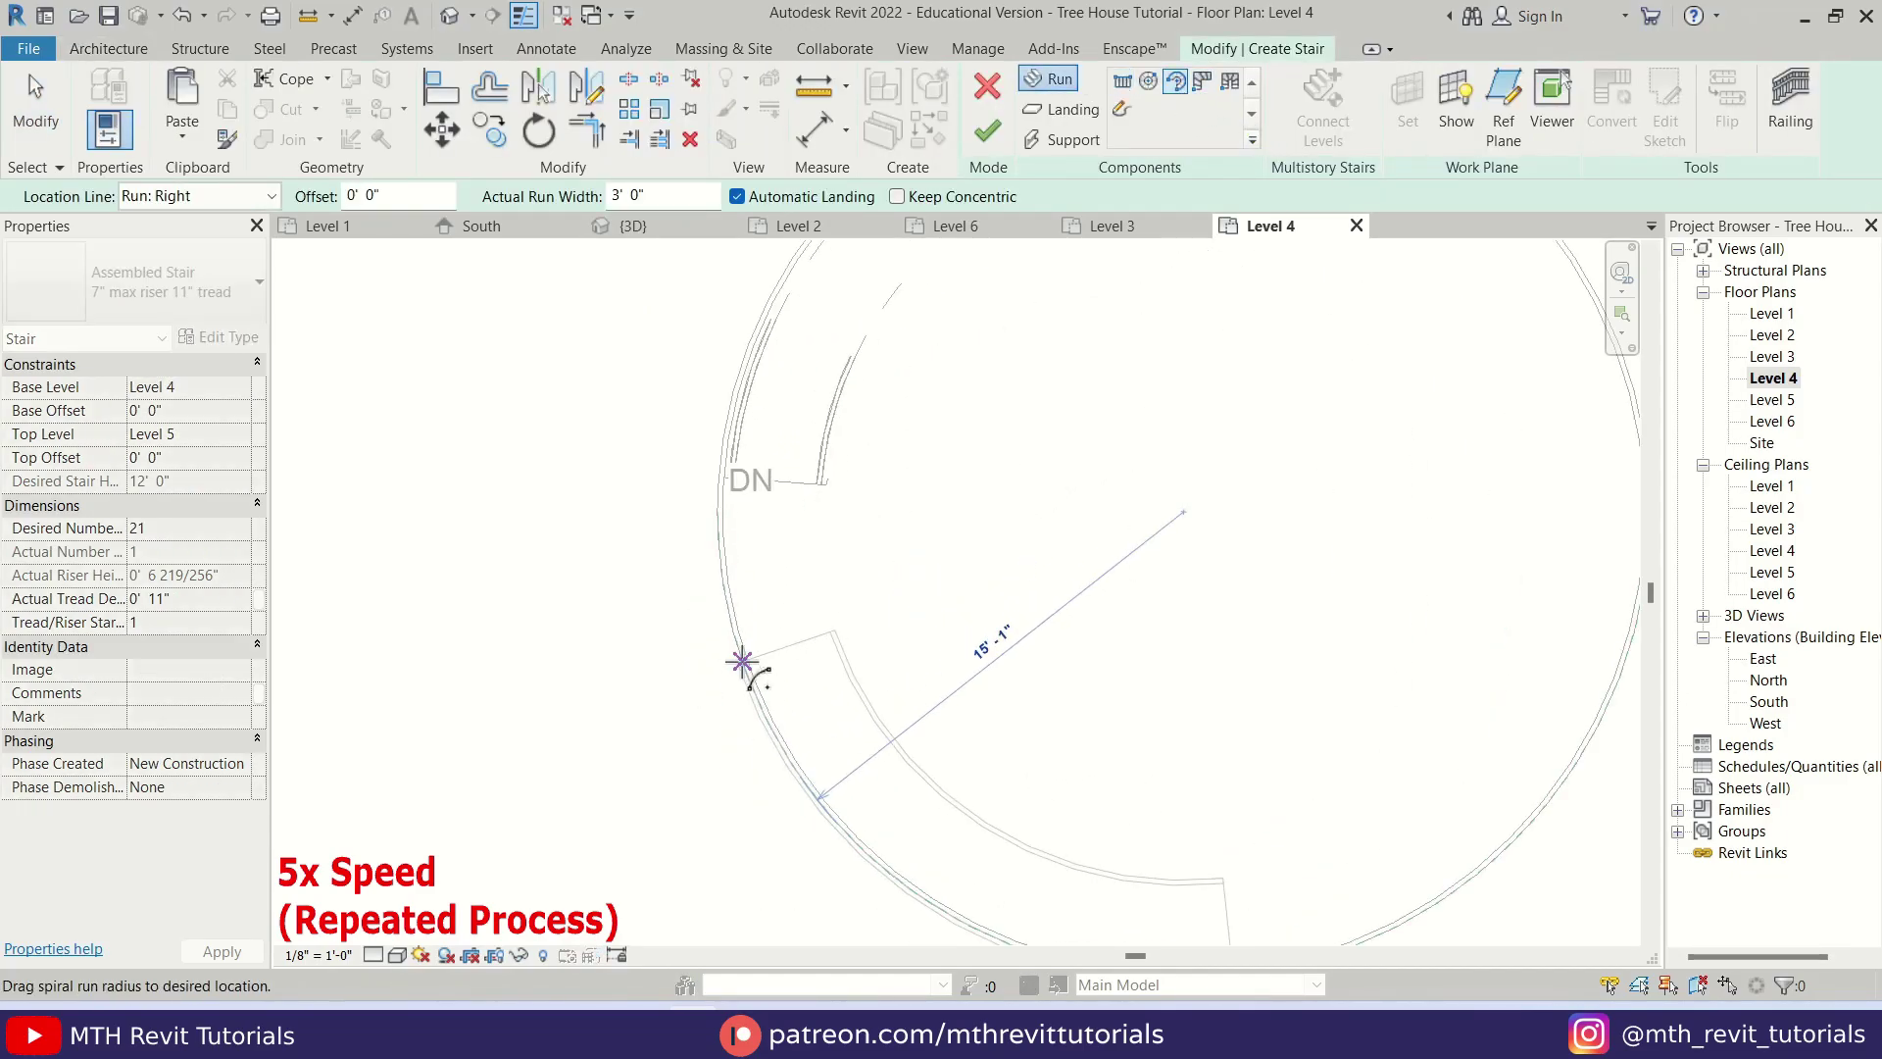
click(741, 605)
scroll(741, 605, down, 1)
scroll(745, 562, down, 4)
click(1203, 742)
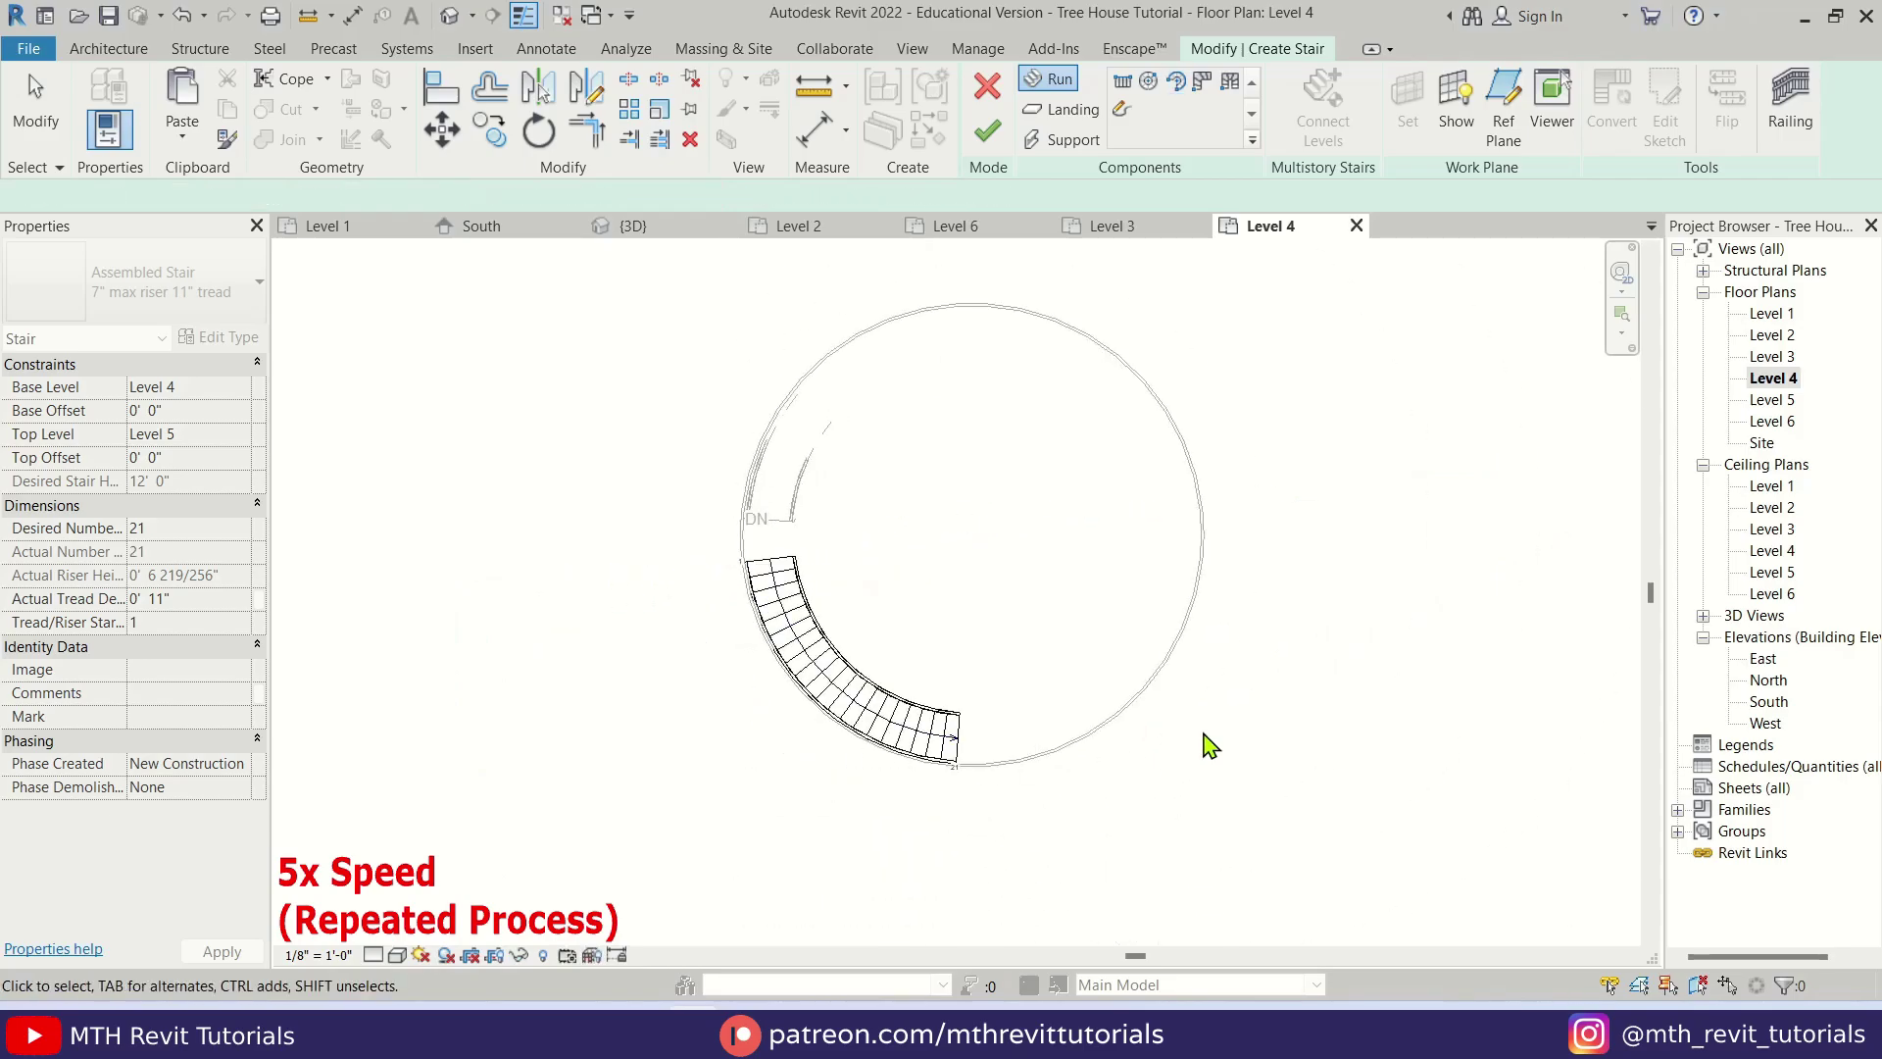
right_click(1025, 408)
click(1086, 423)
click(986, 132)
- Examine the stacked curved stairs between the floors from several sides in the 3D view
click(647, 226)
scroll(1123, 792, down, 4)
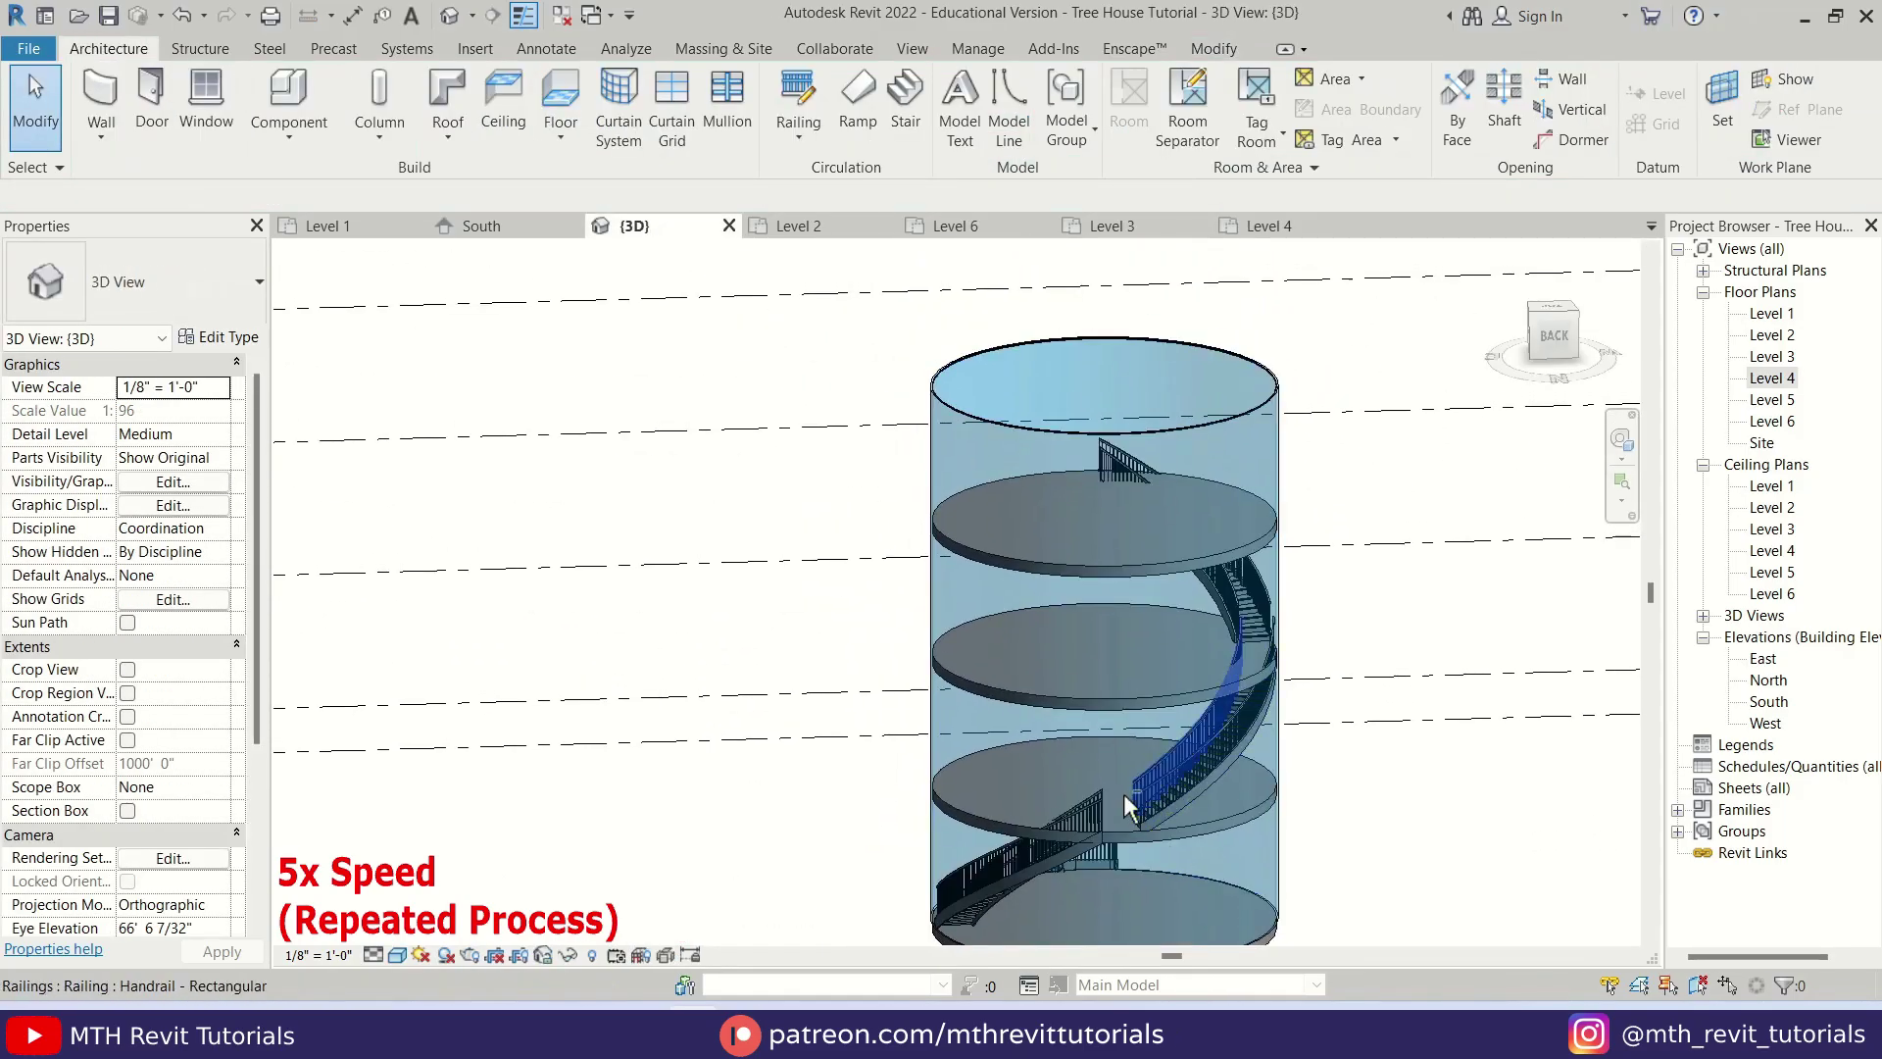
shift+middle_drag(1124, 792, 1049, 879)
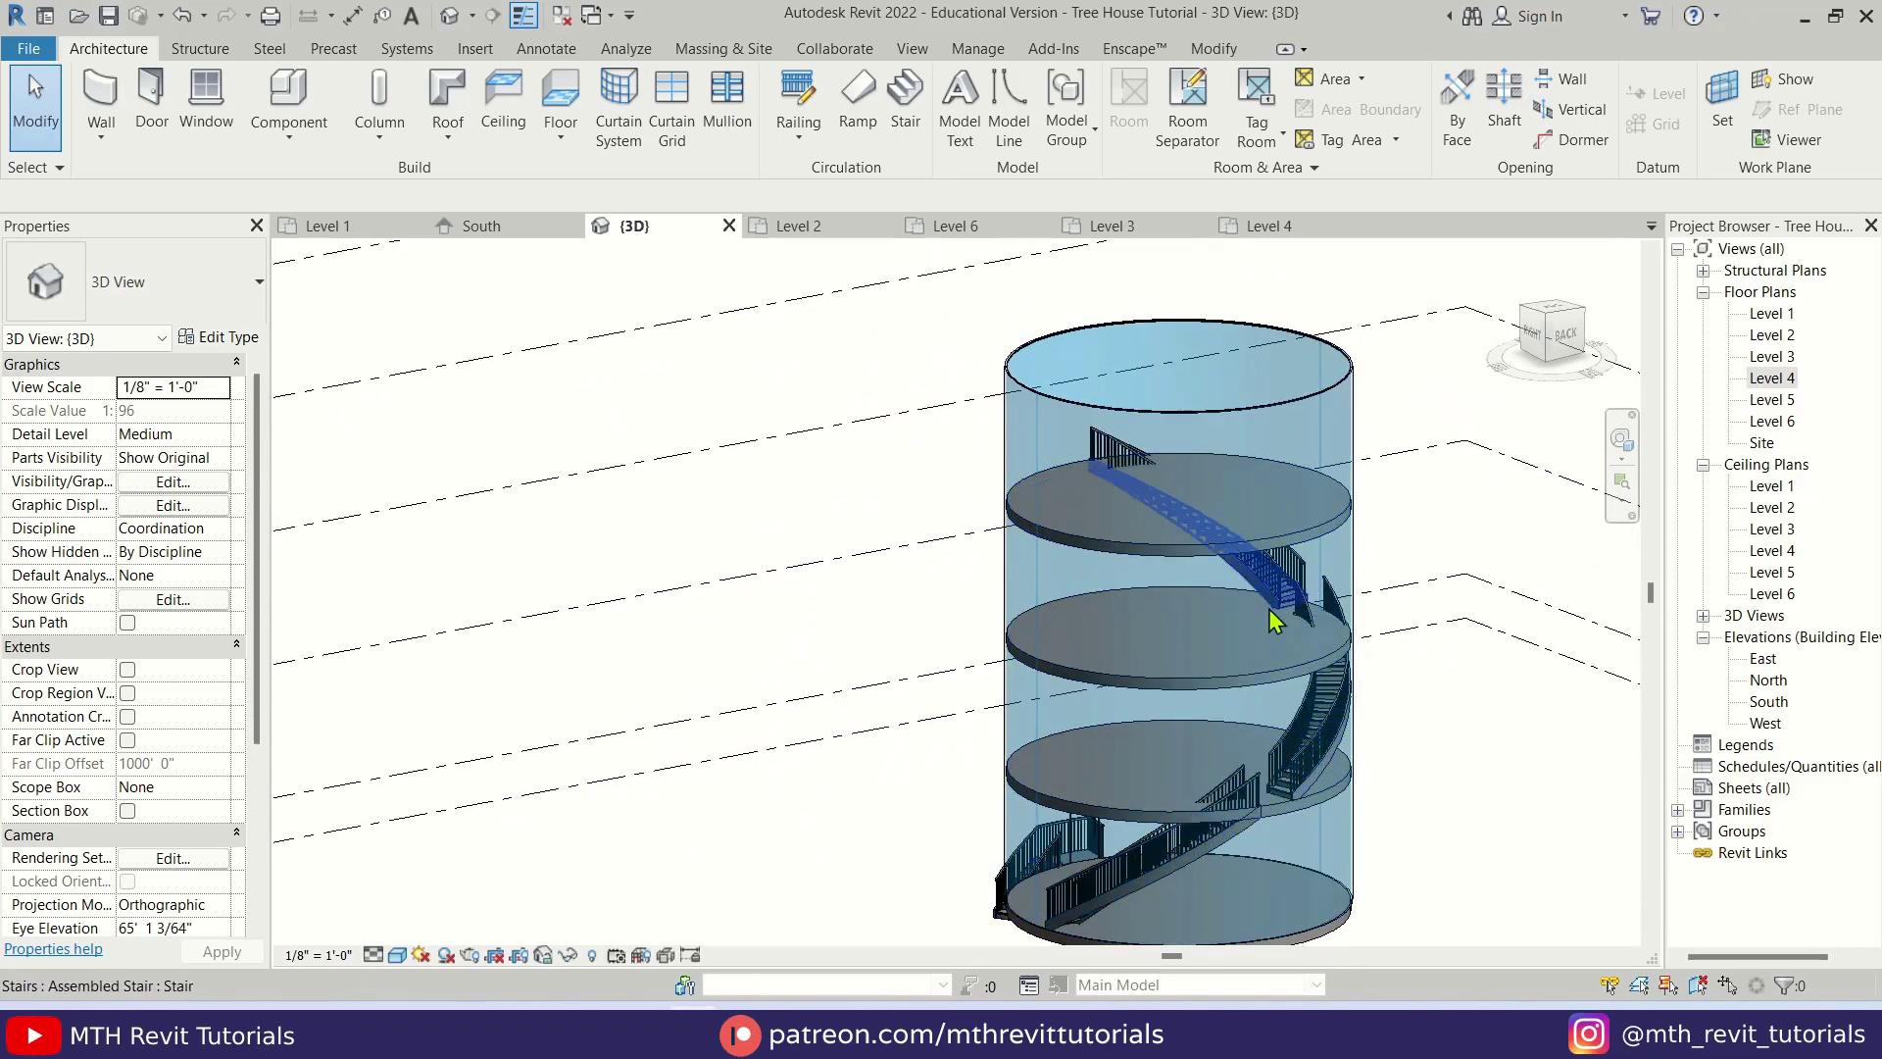
shift+middle_drag(1281, 621, 974, 748)
middle_drag(1220, 775, 1182, 737)
scroll(1300, 609, up, 1)
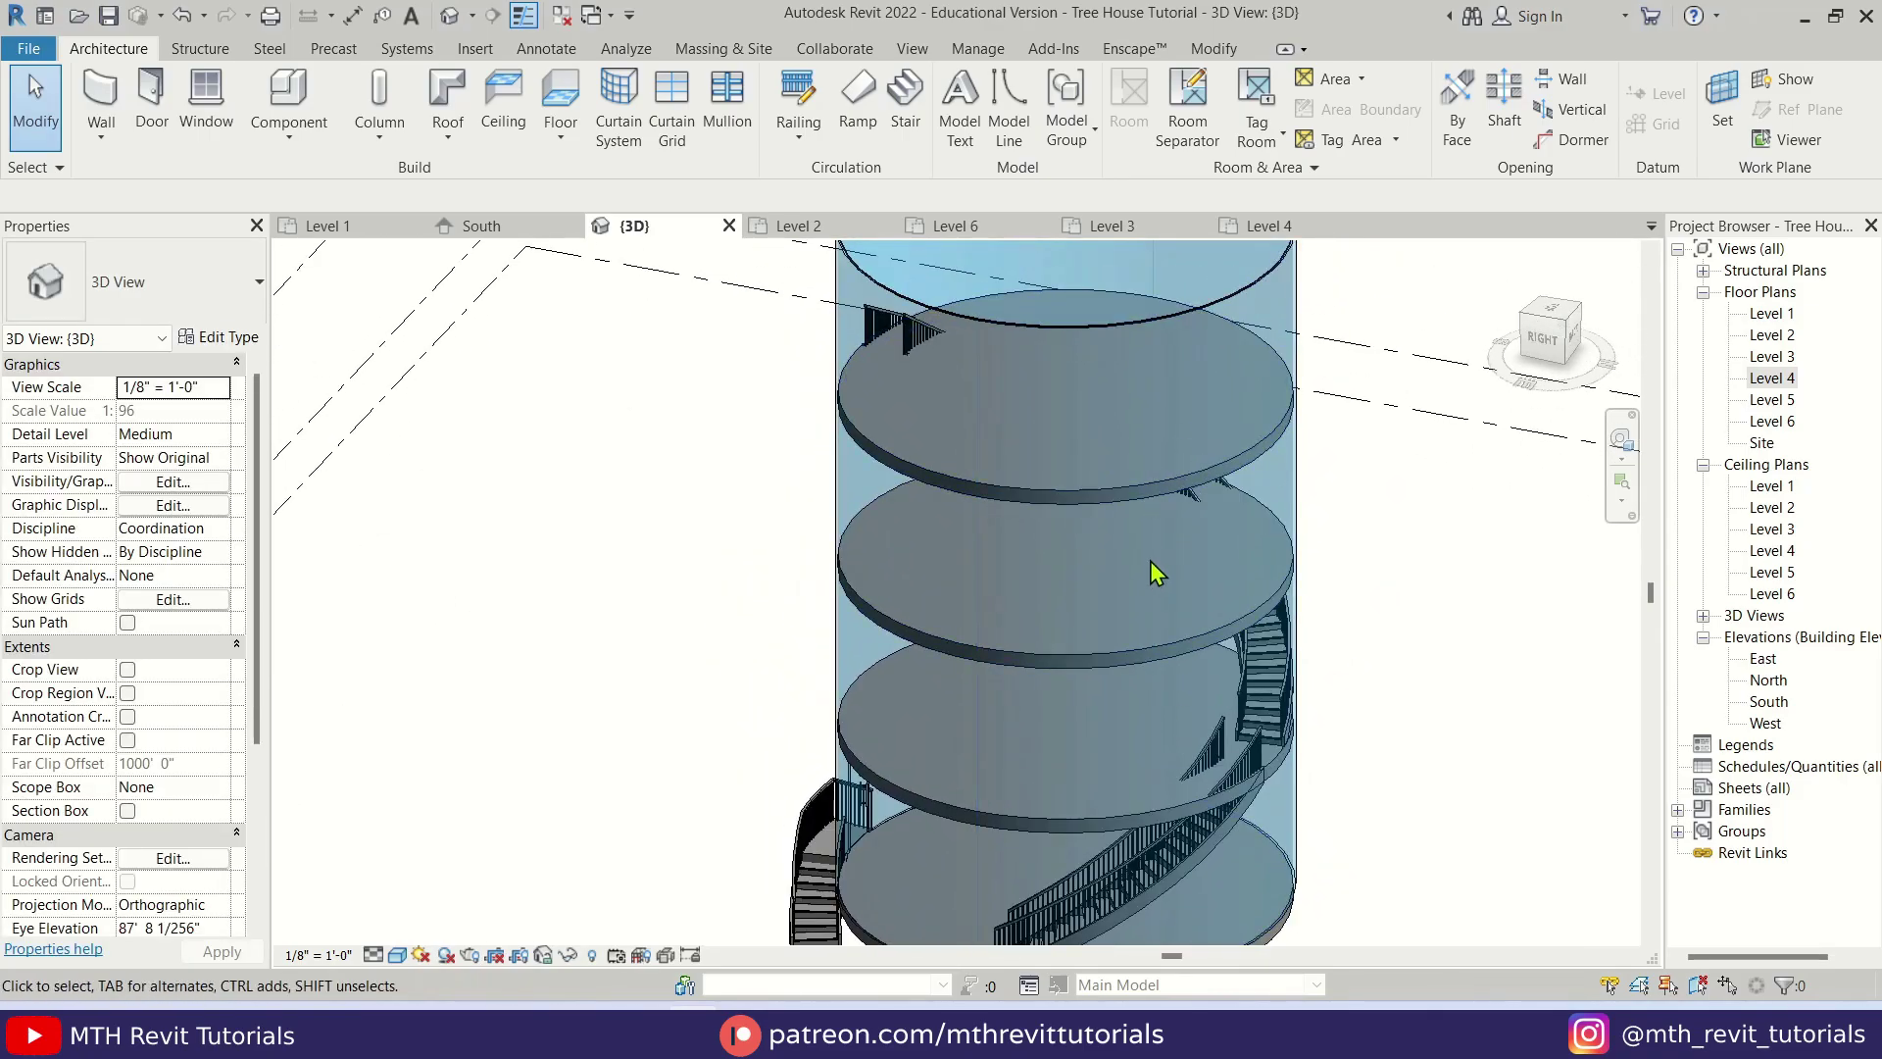
scroll(1150, 571, down, 2)
scroll(1261, 870, up, 1)
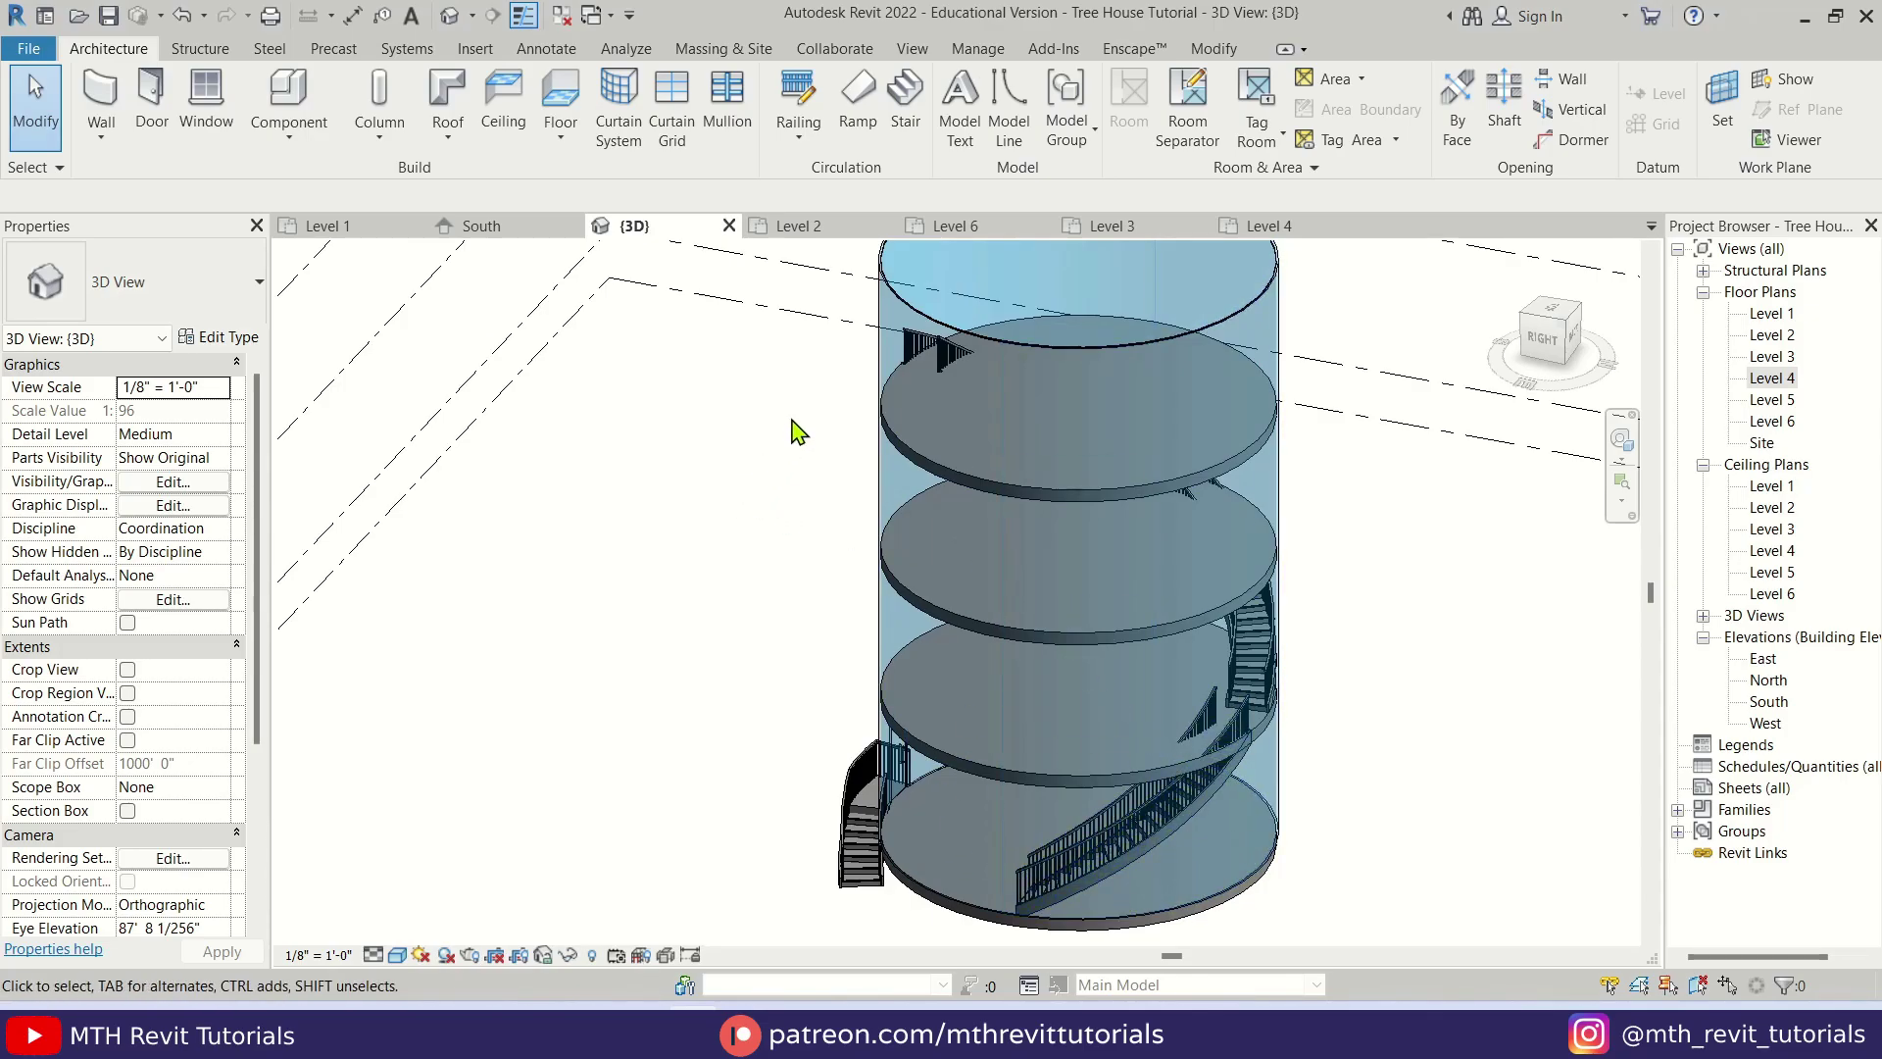
- In the Level 2 plan, start an architectural column and load the Round Column family from the Imperial library's Columns folder
click(802, 226)
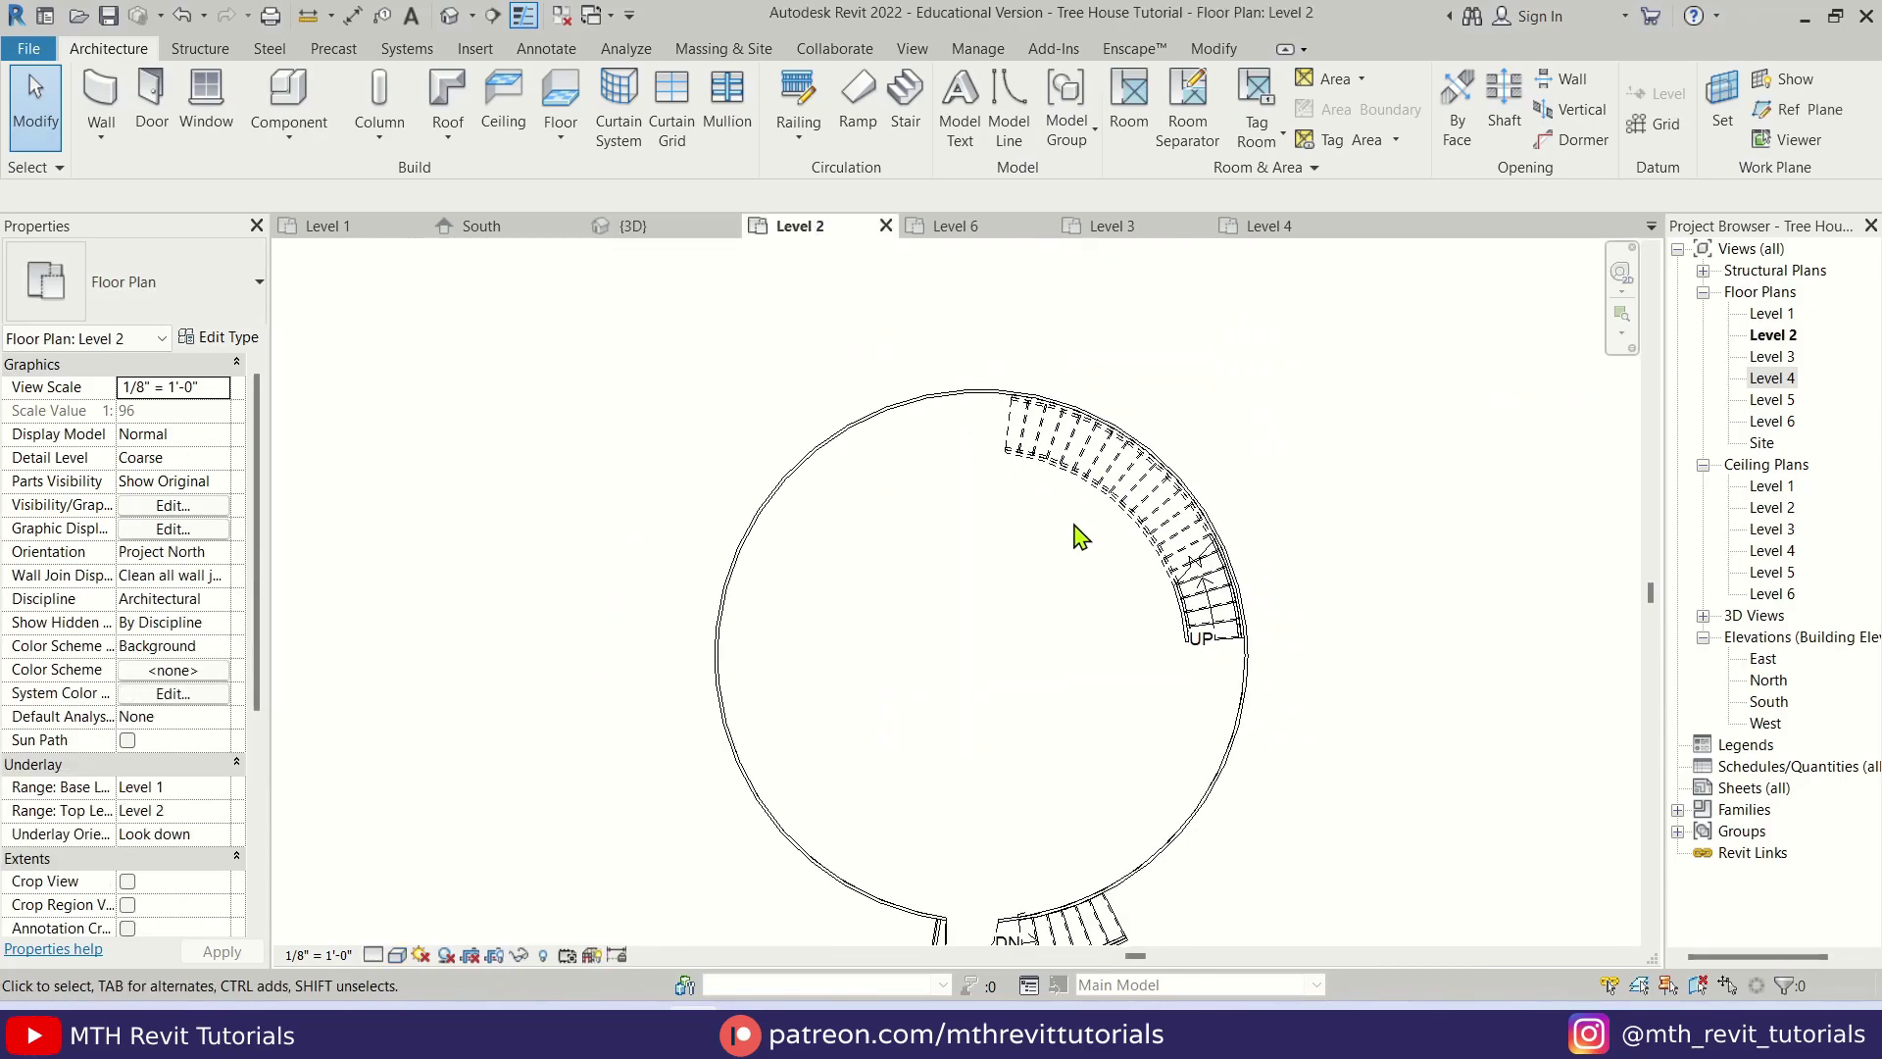
middle_drag(1078, 537, 1132, 566)
click(379, 137)
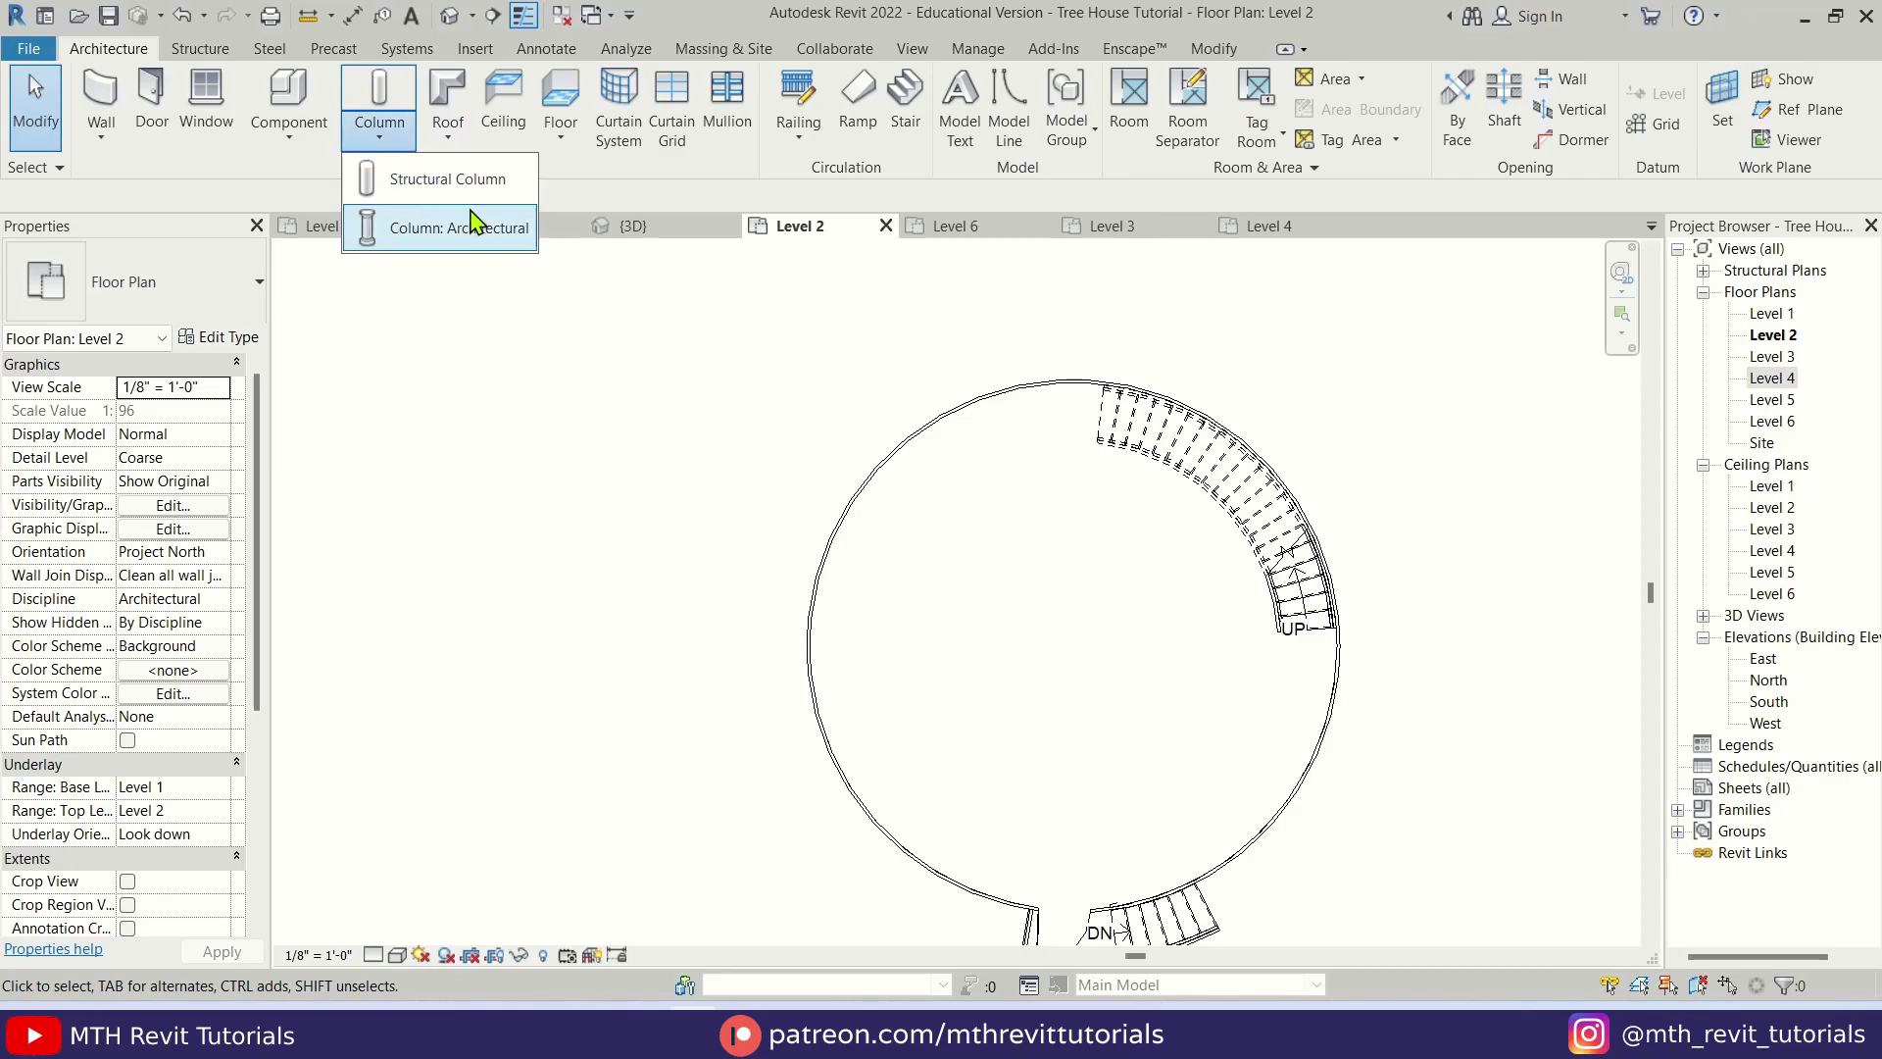
click(490, 235)
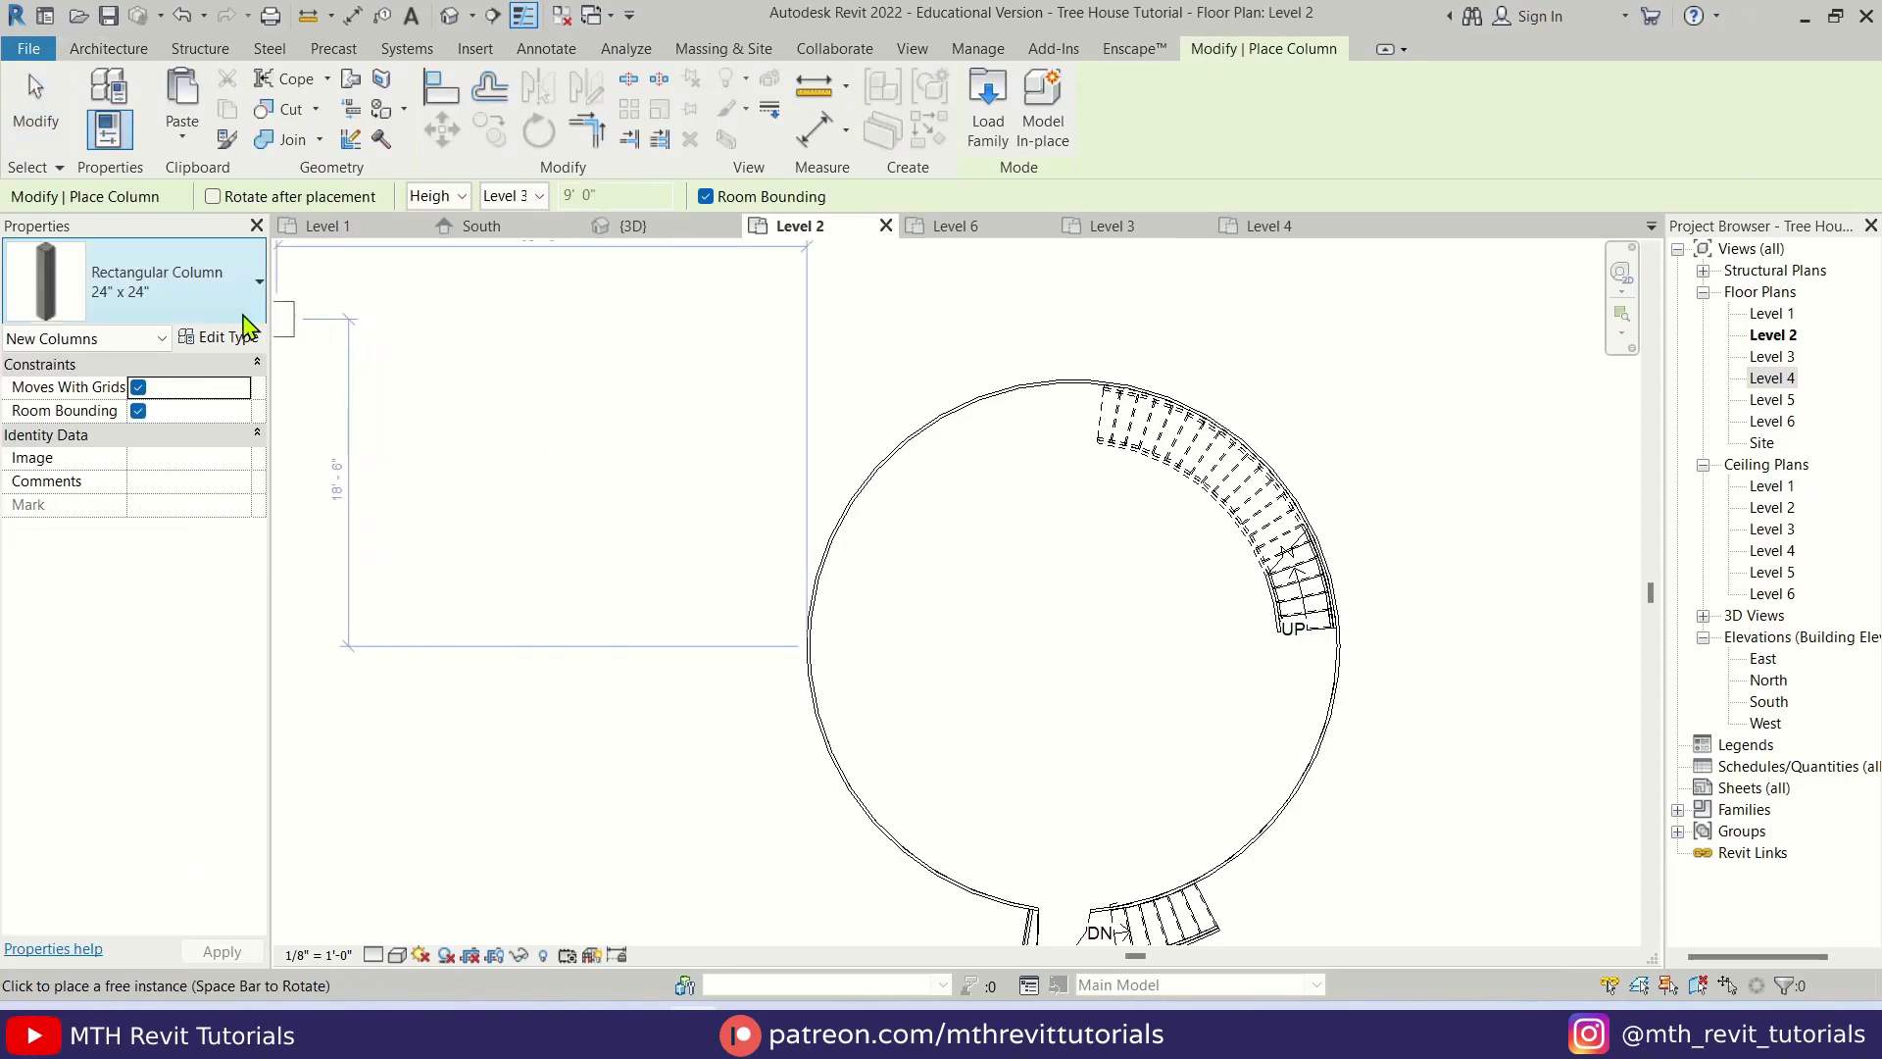
click(247, 294)
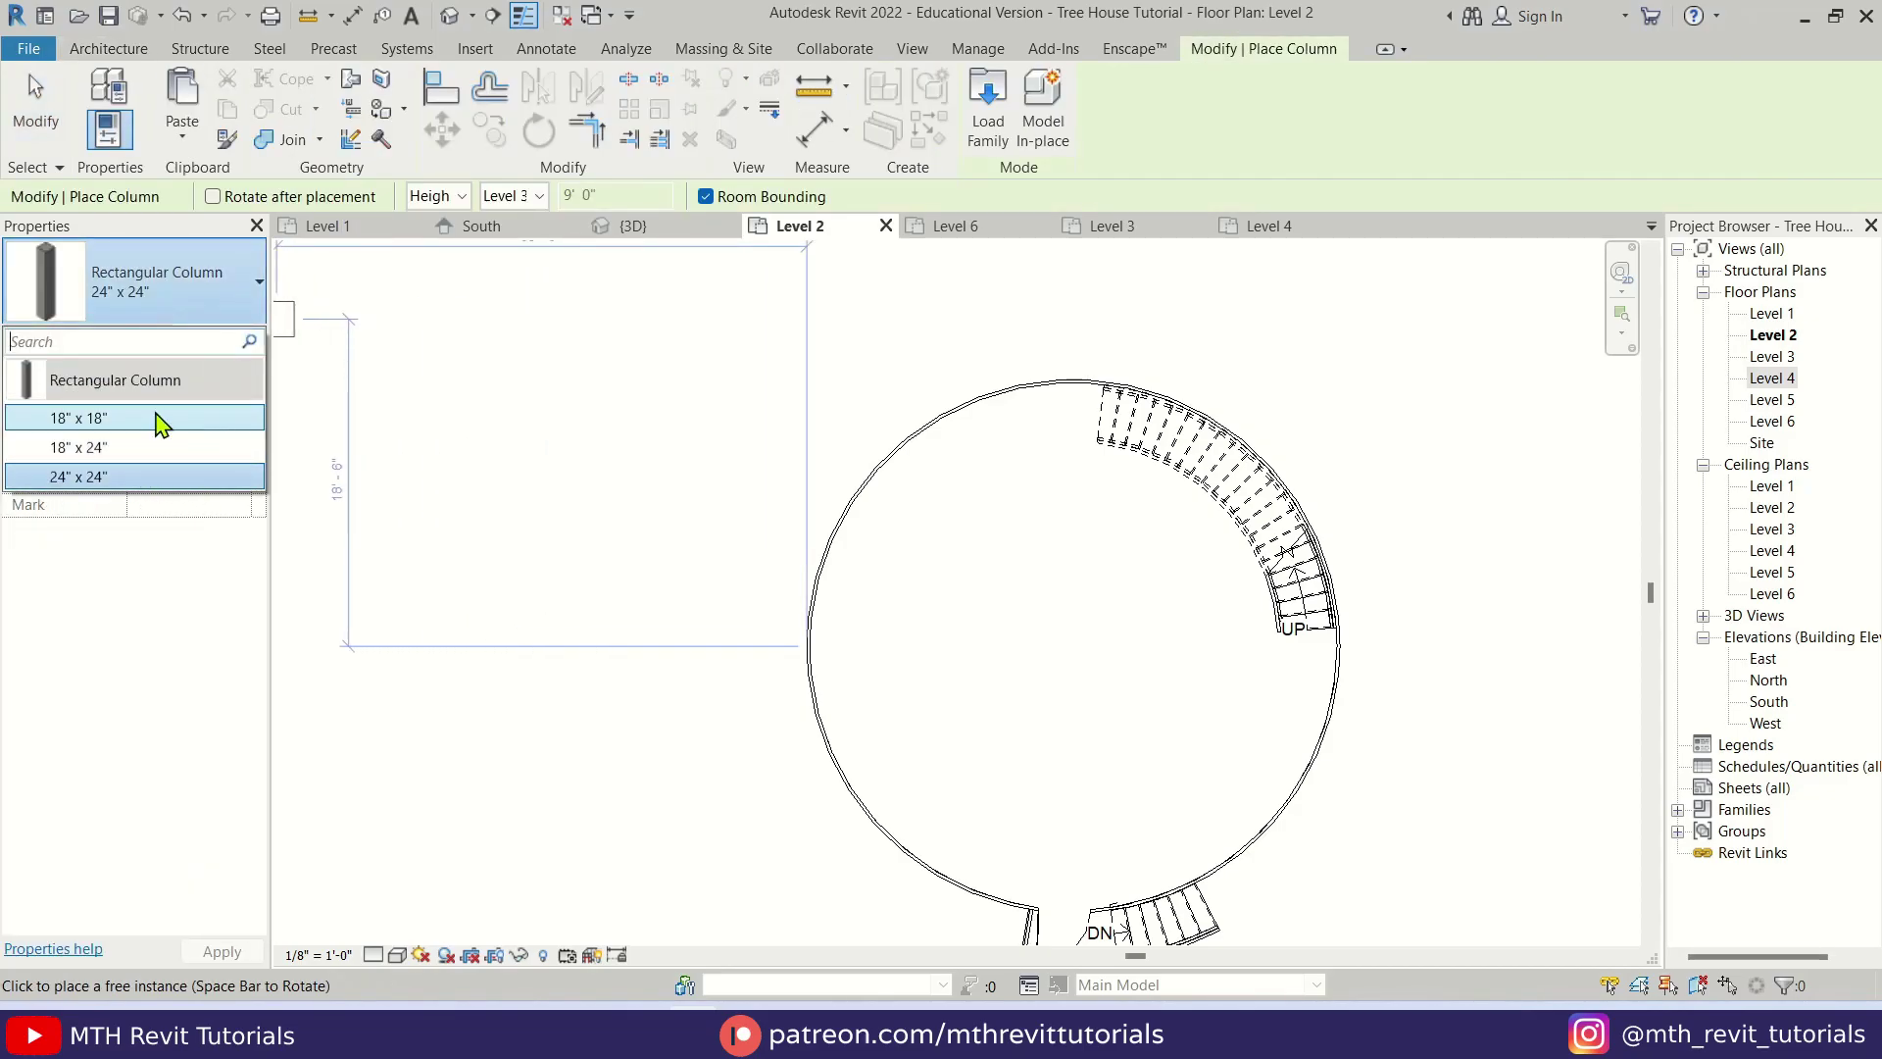
click(988, 137)
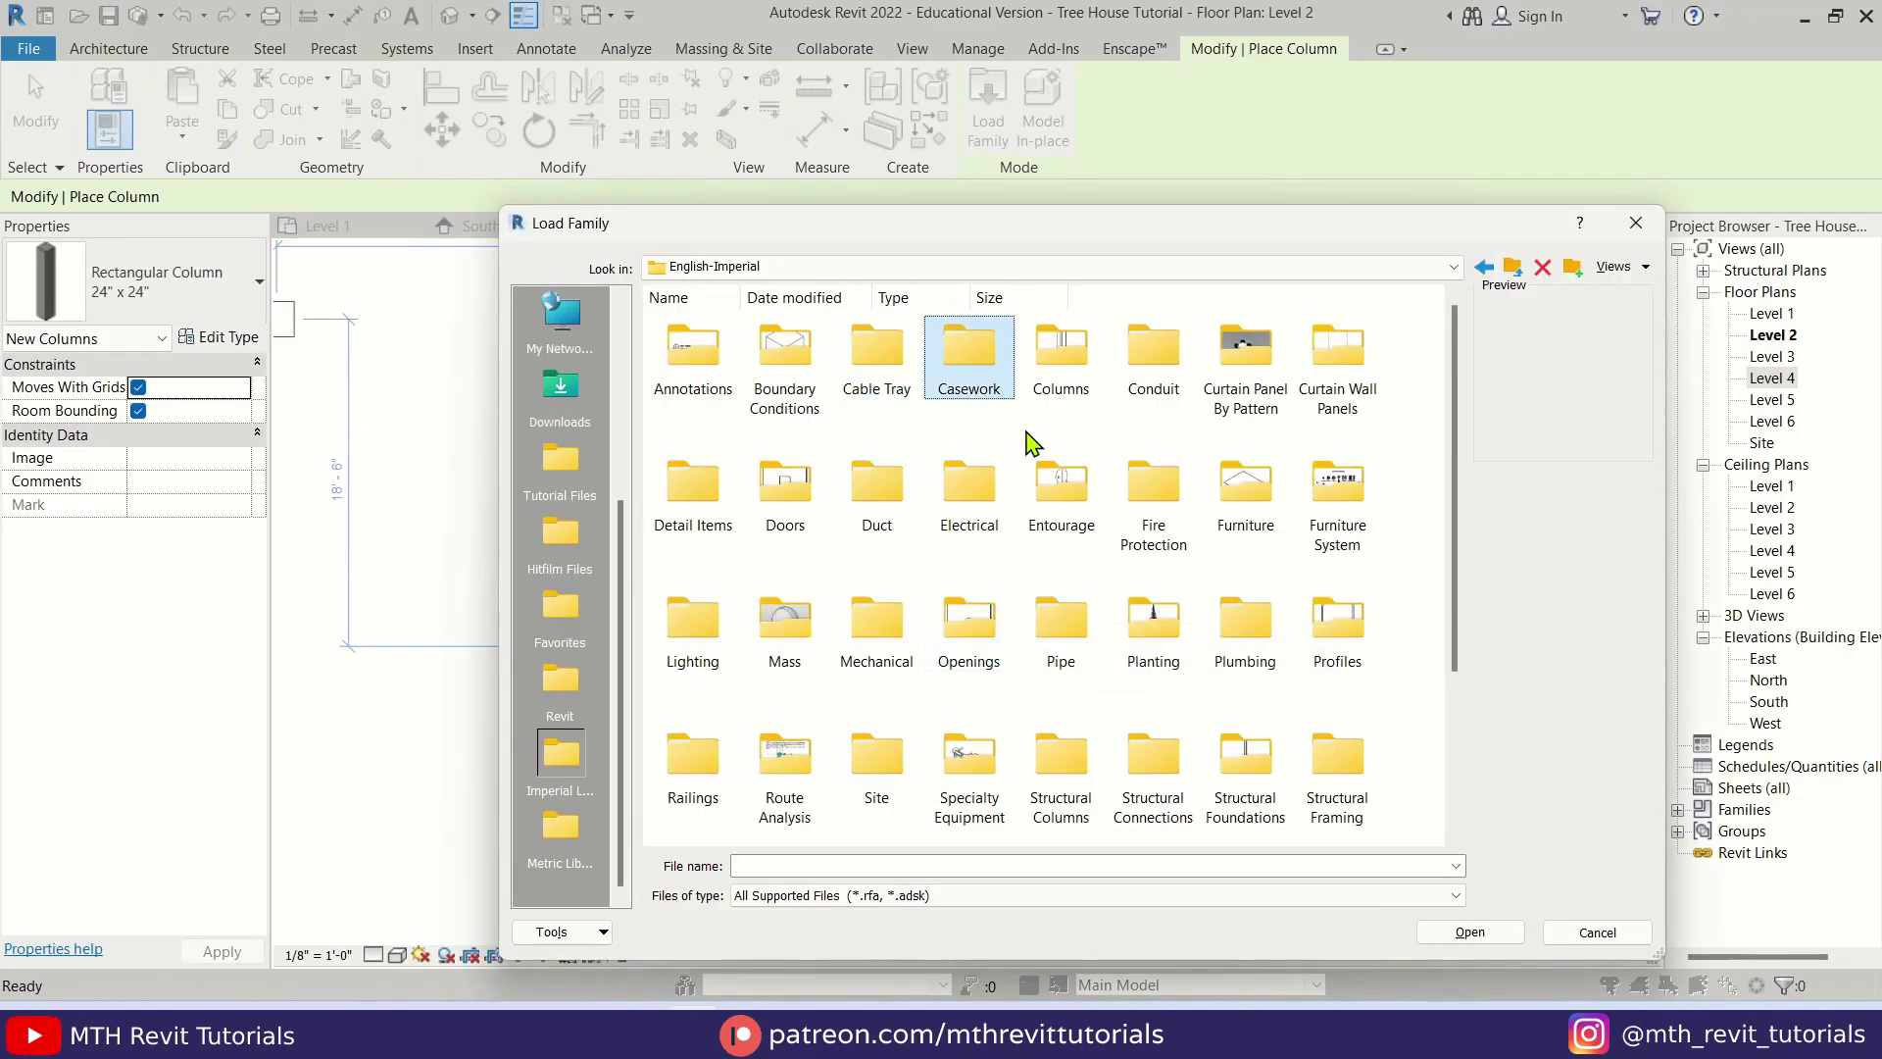
double_click(1053, 397)
click(1056, 414)
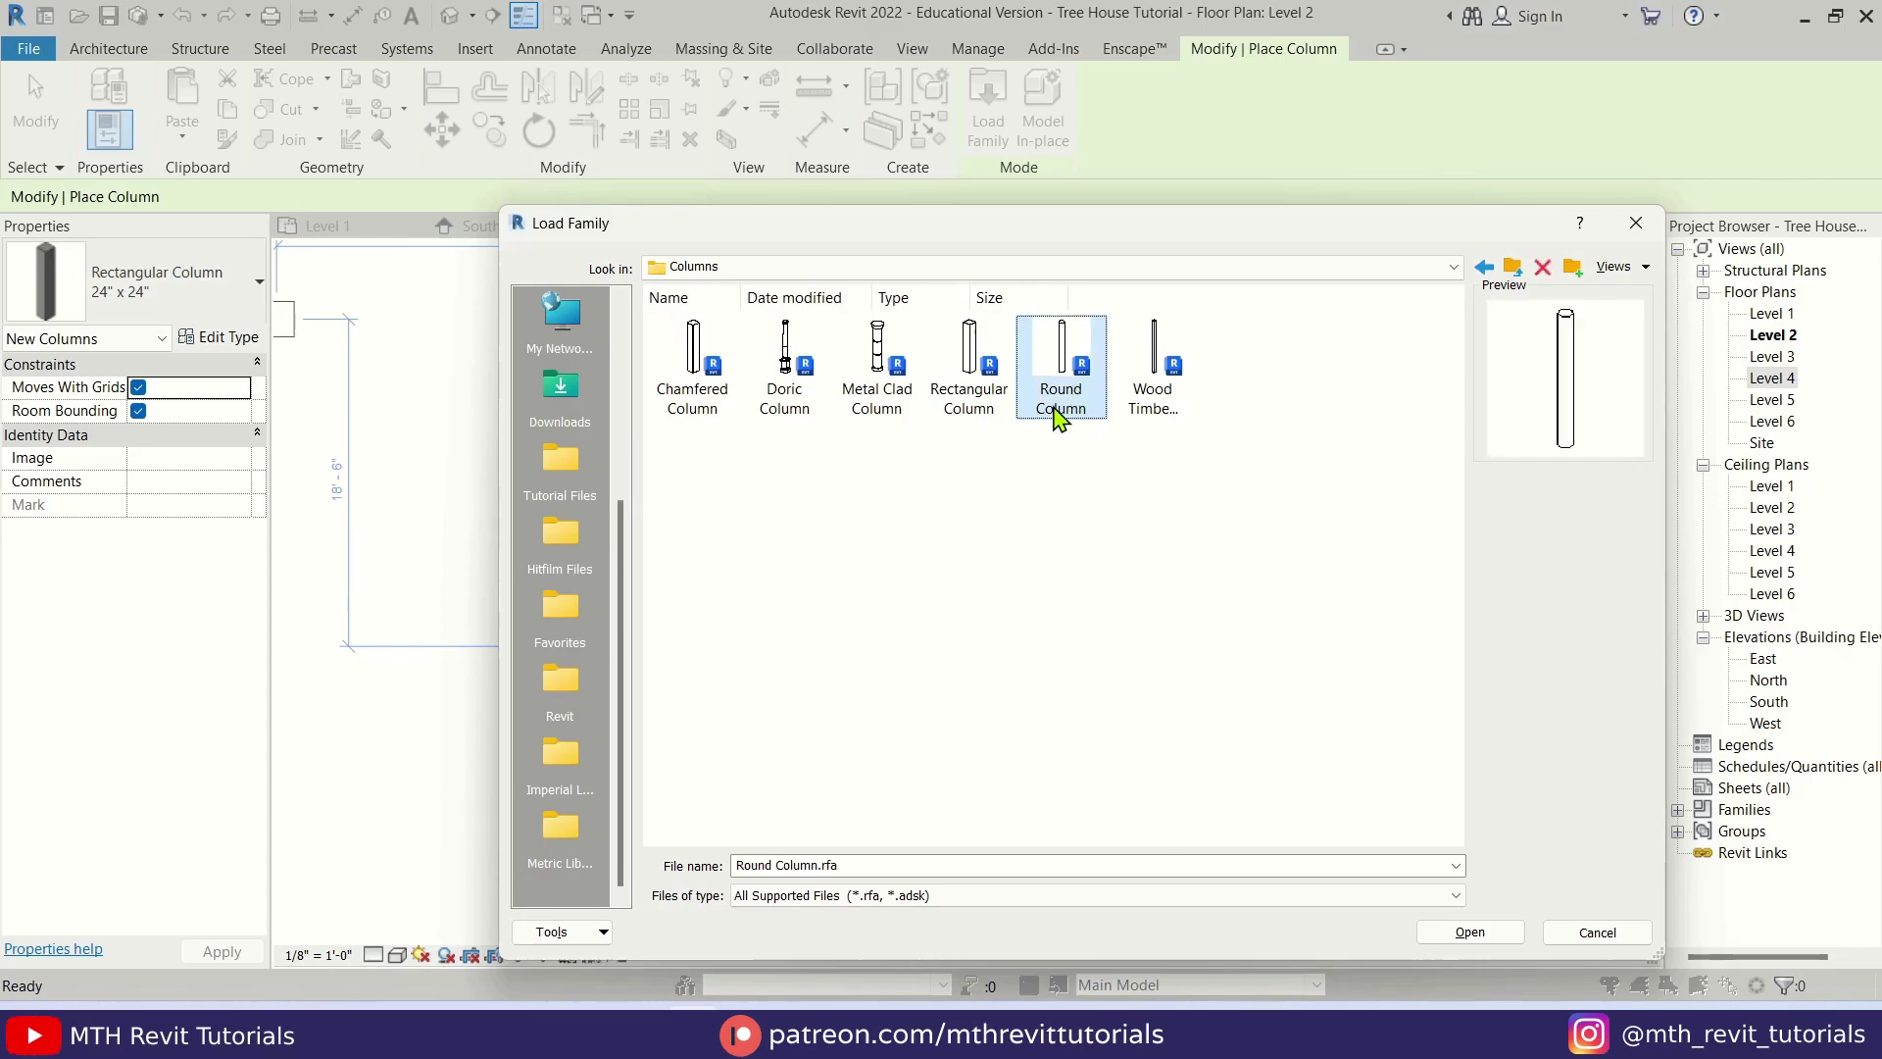
click(1469, 932)
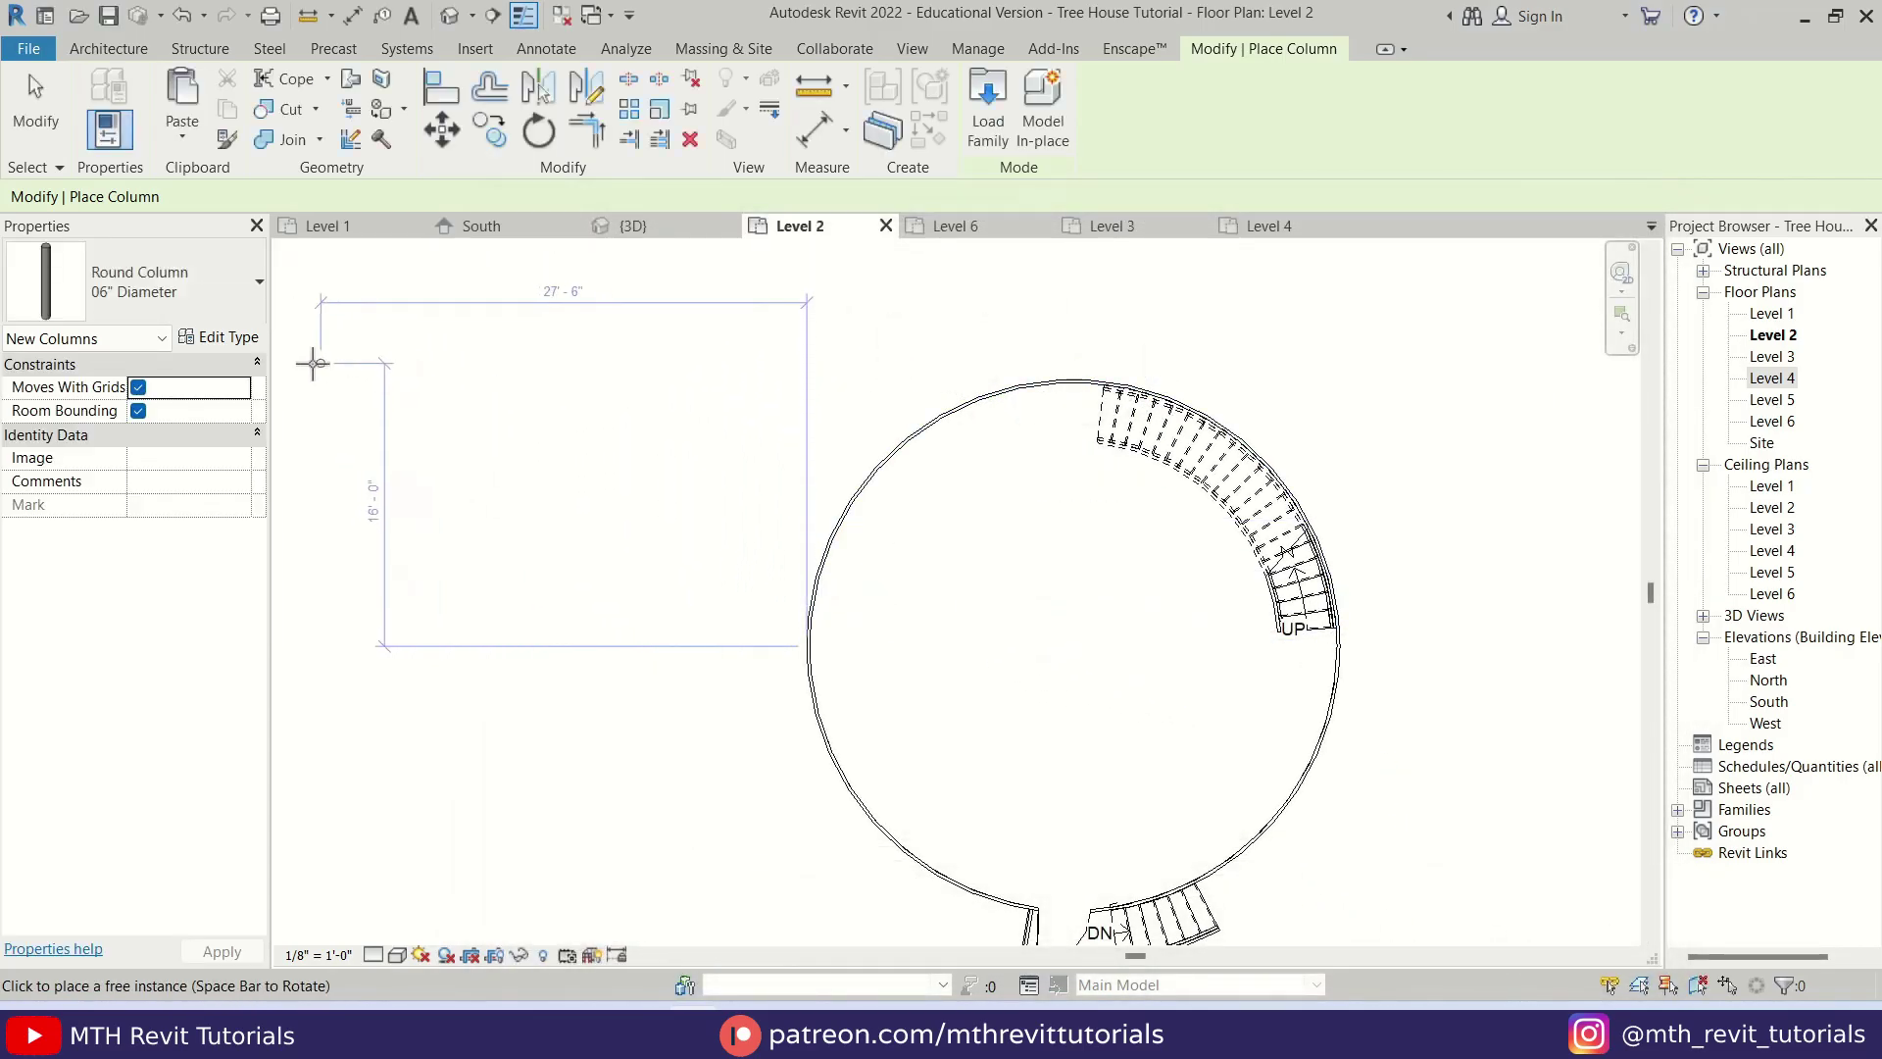
- Duplicate the 06" Diameter round column type as 18" Diameter and set its diameter to 18"
click(223, 339)
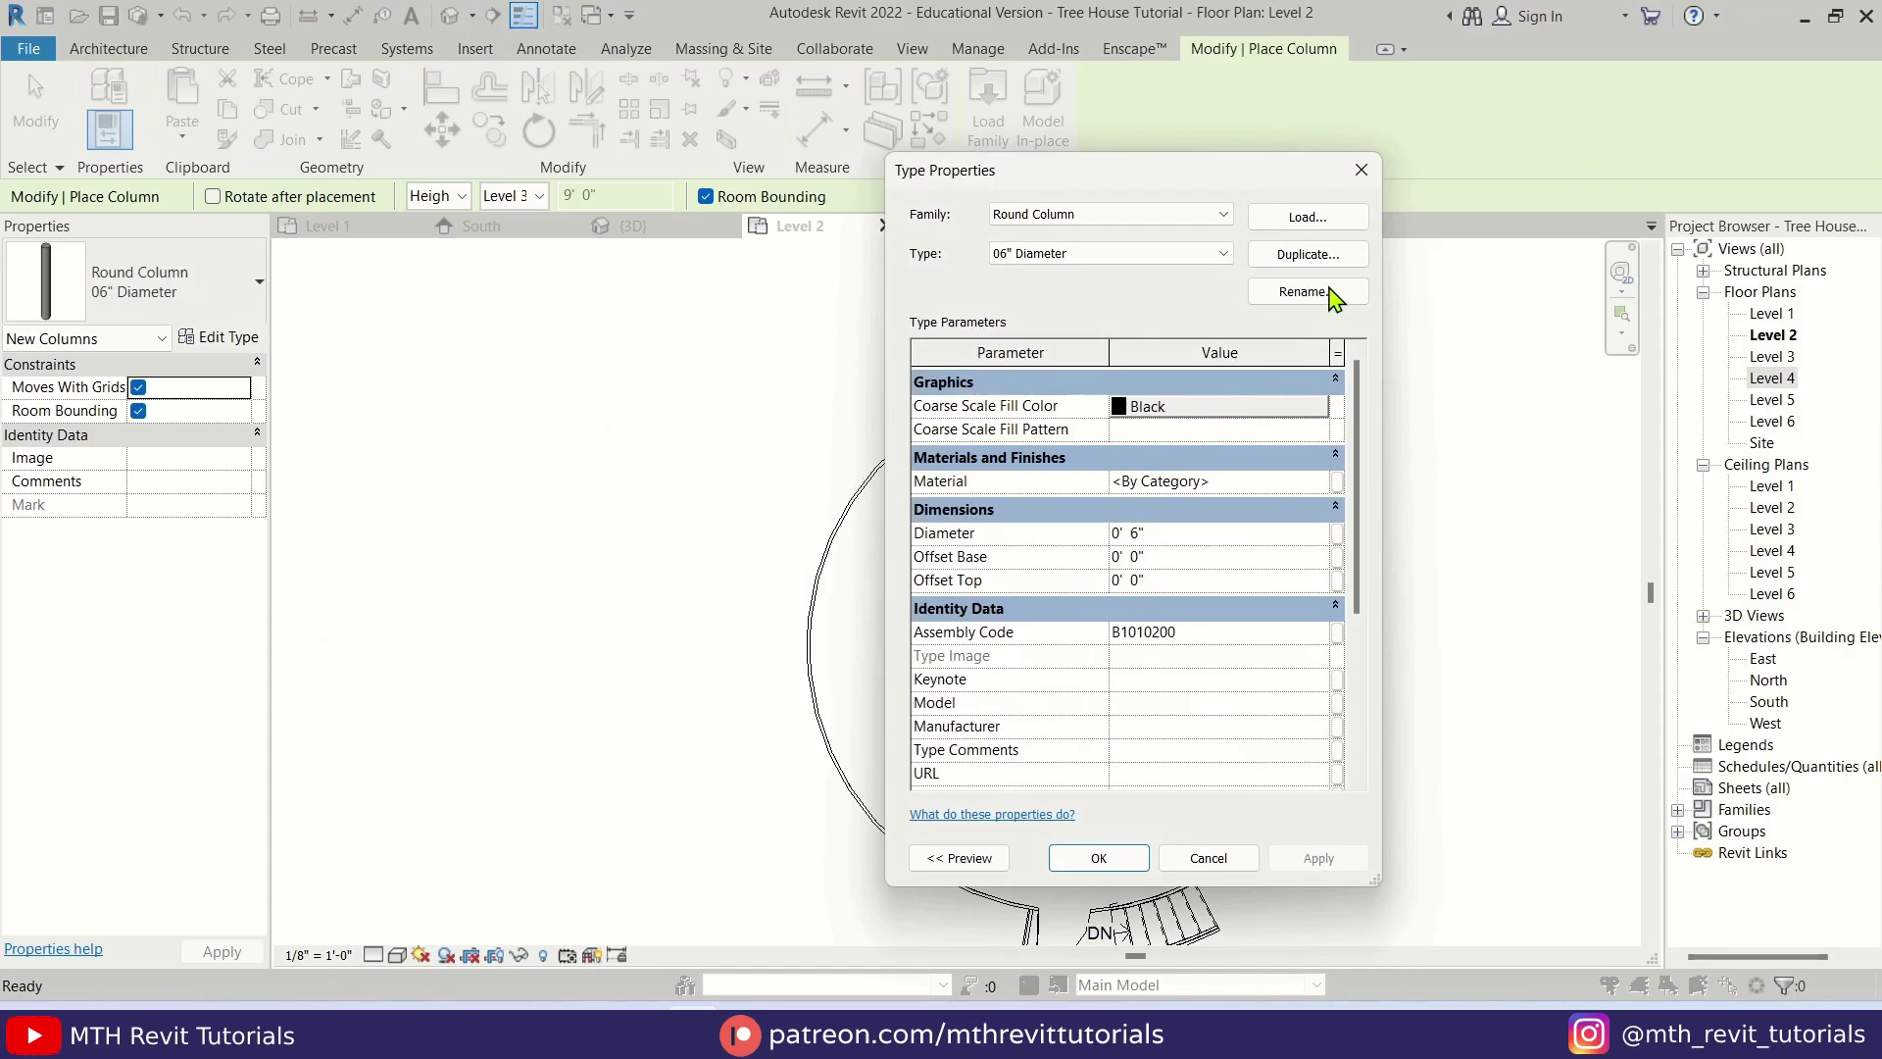
click(1308, 256)
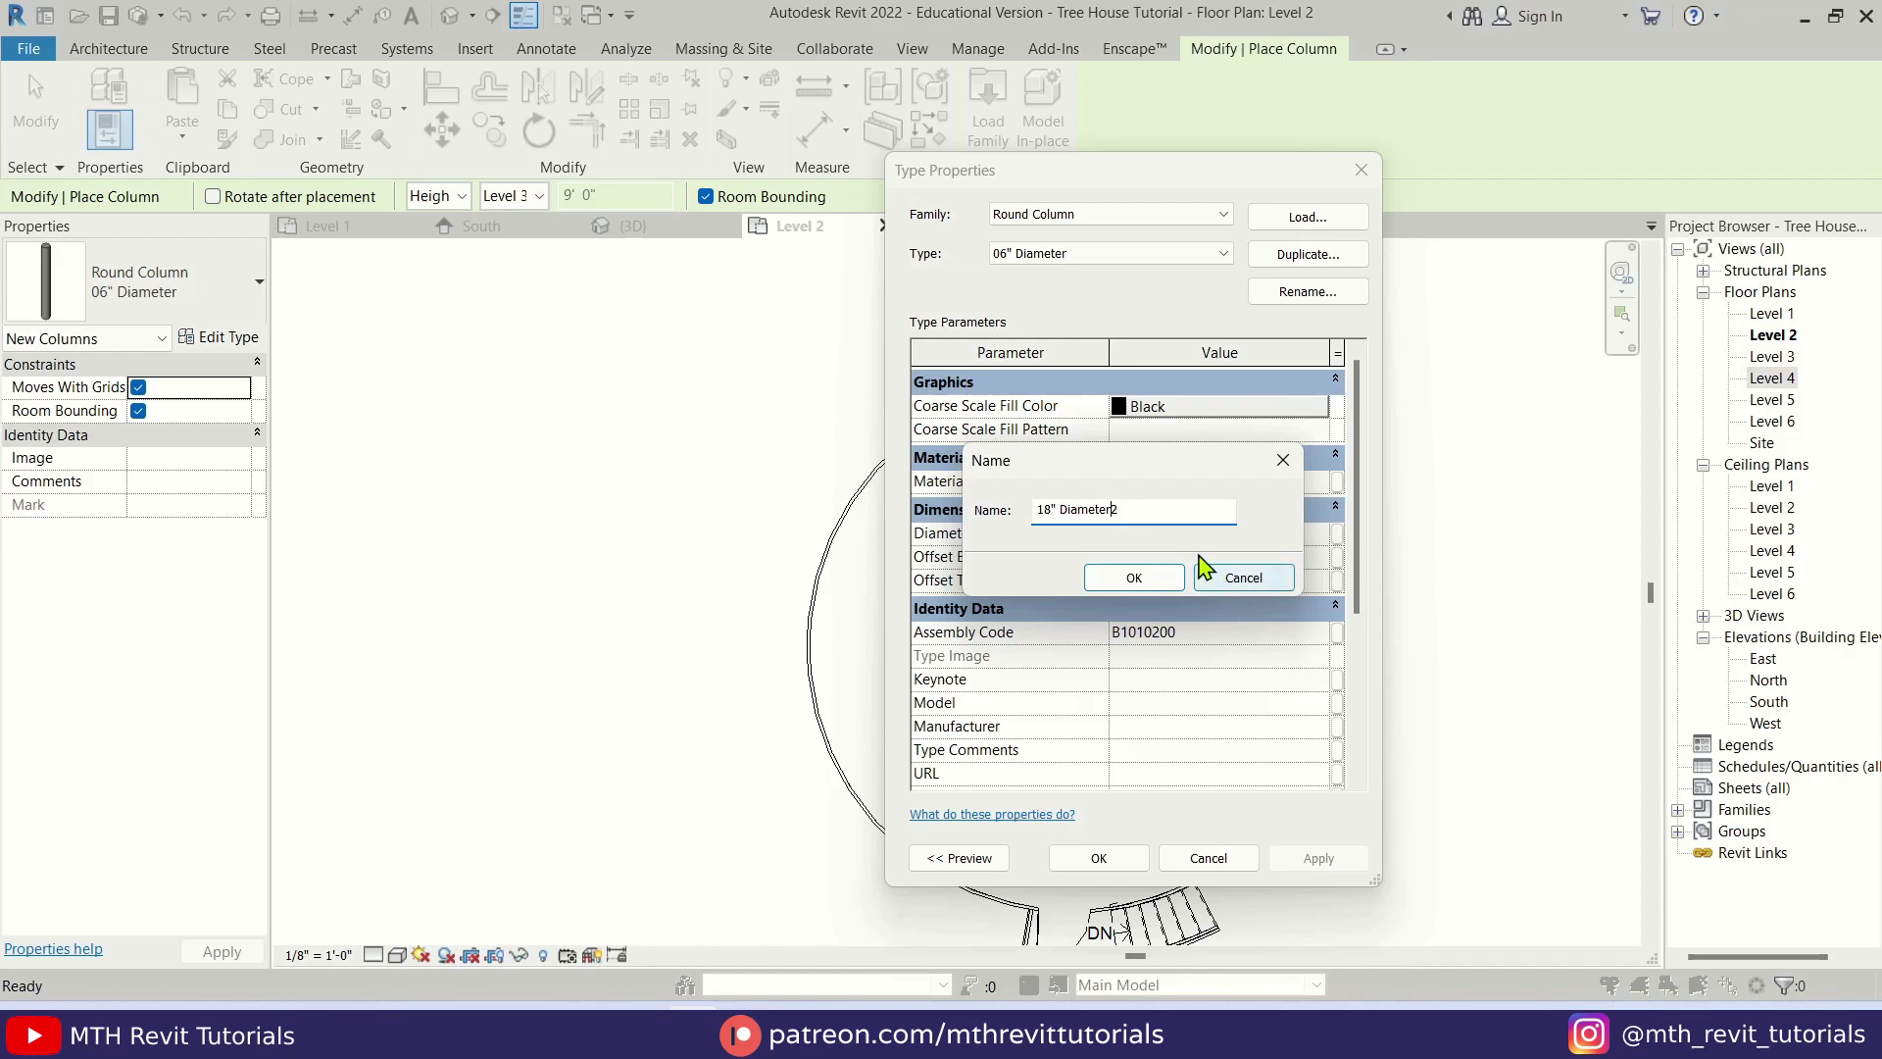
text(18" Diameter)
click(1163, 578)
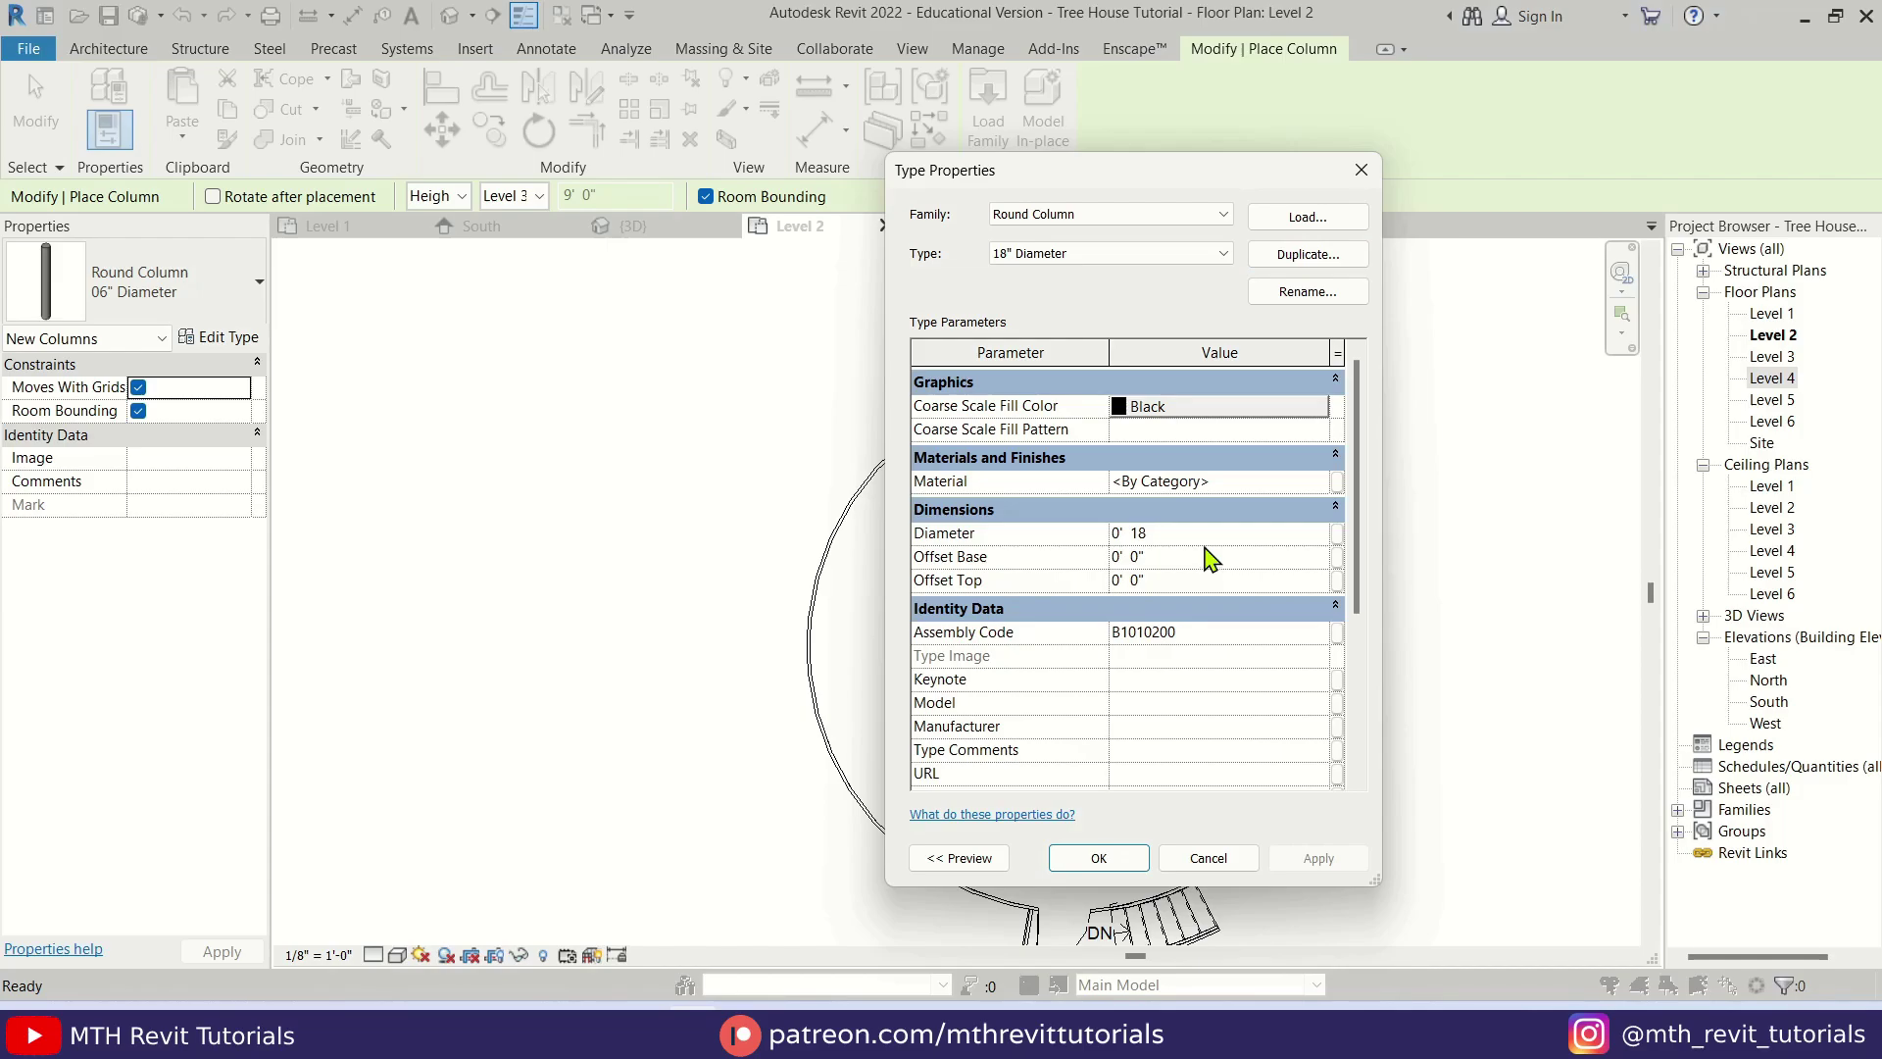
click(1113, 864)
- Place an 18" round column near the stair's inner edge, 6'-6" from the wall's east extent, and mirror a copy across the tower's north-south centre axis
scroll(1216, 544, up, 1)
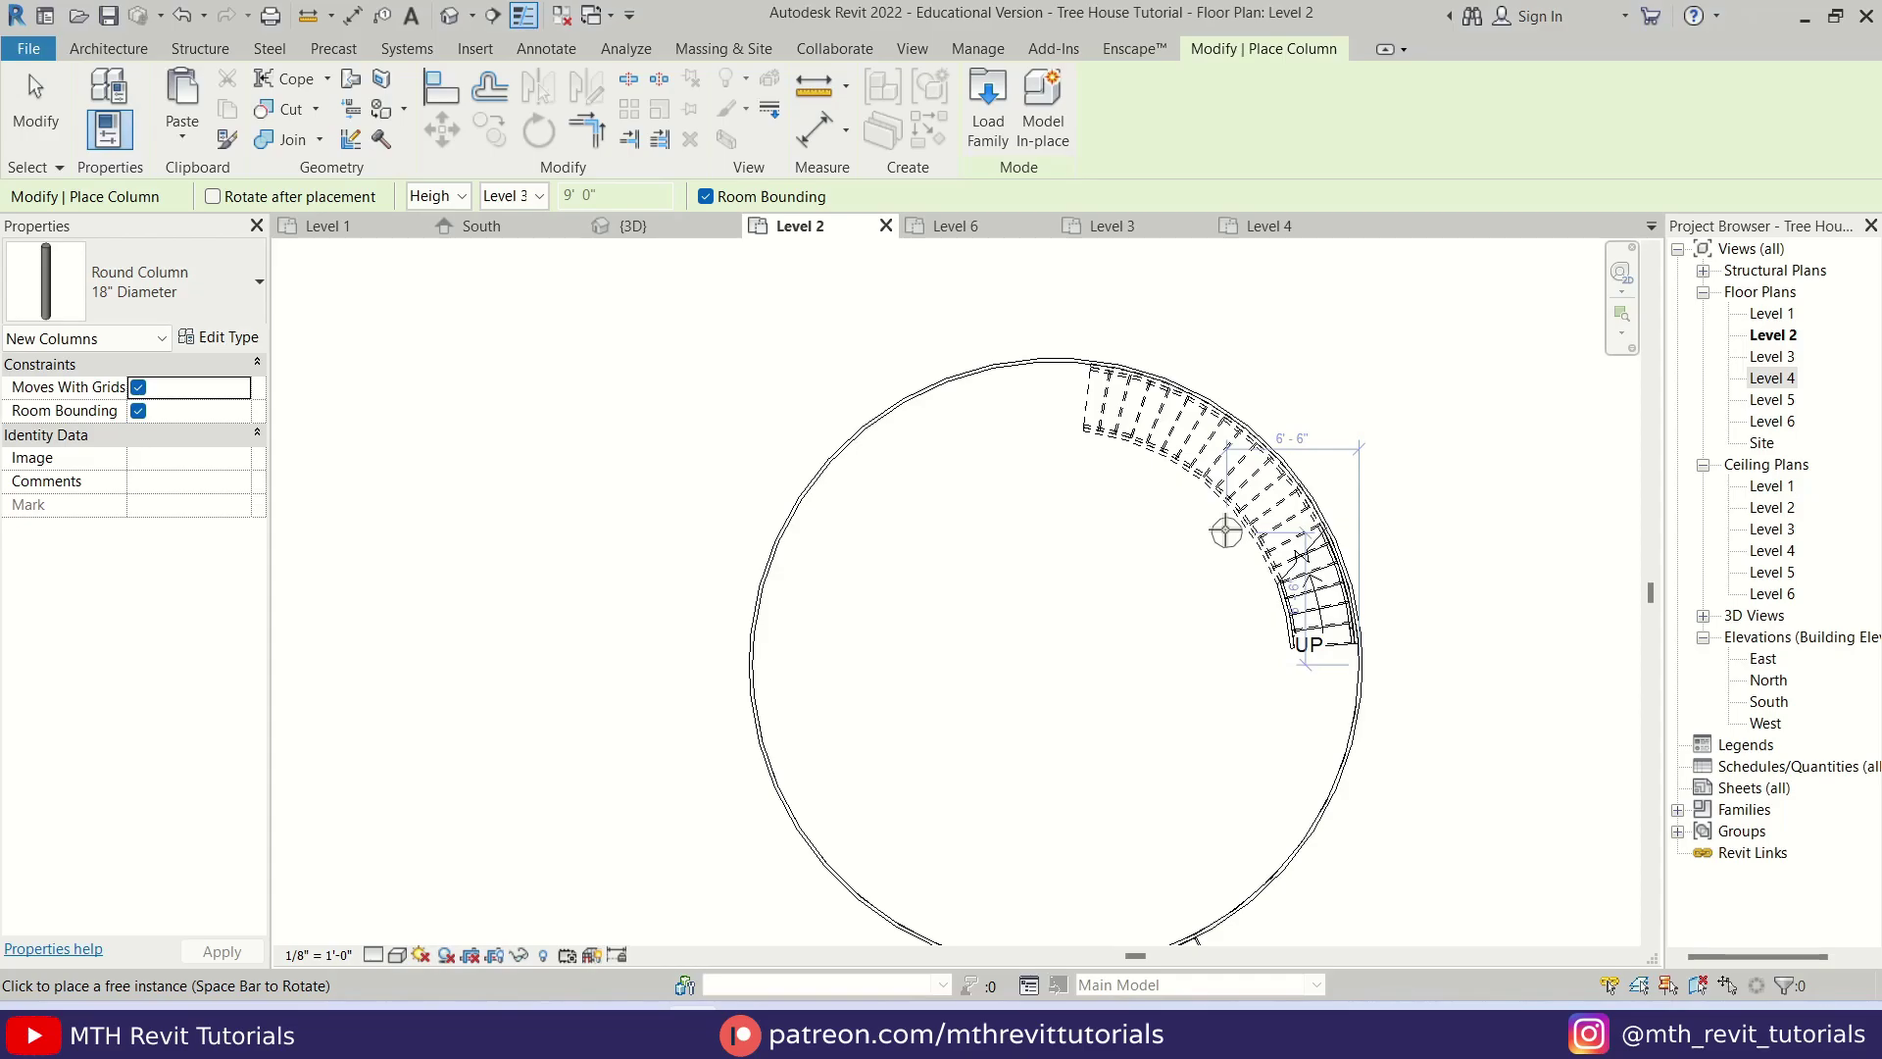
click(1225, 532)
key(Escape)
key(d)
key(m)
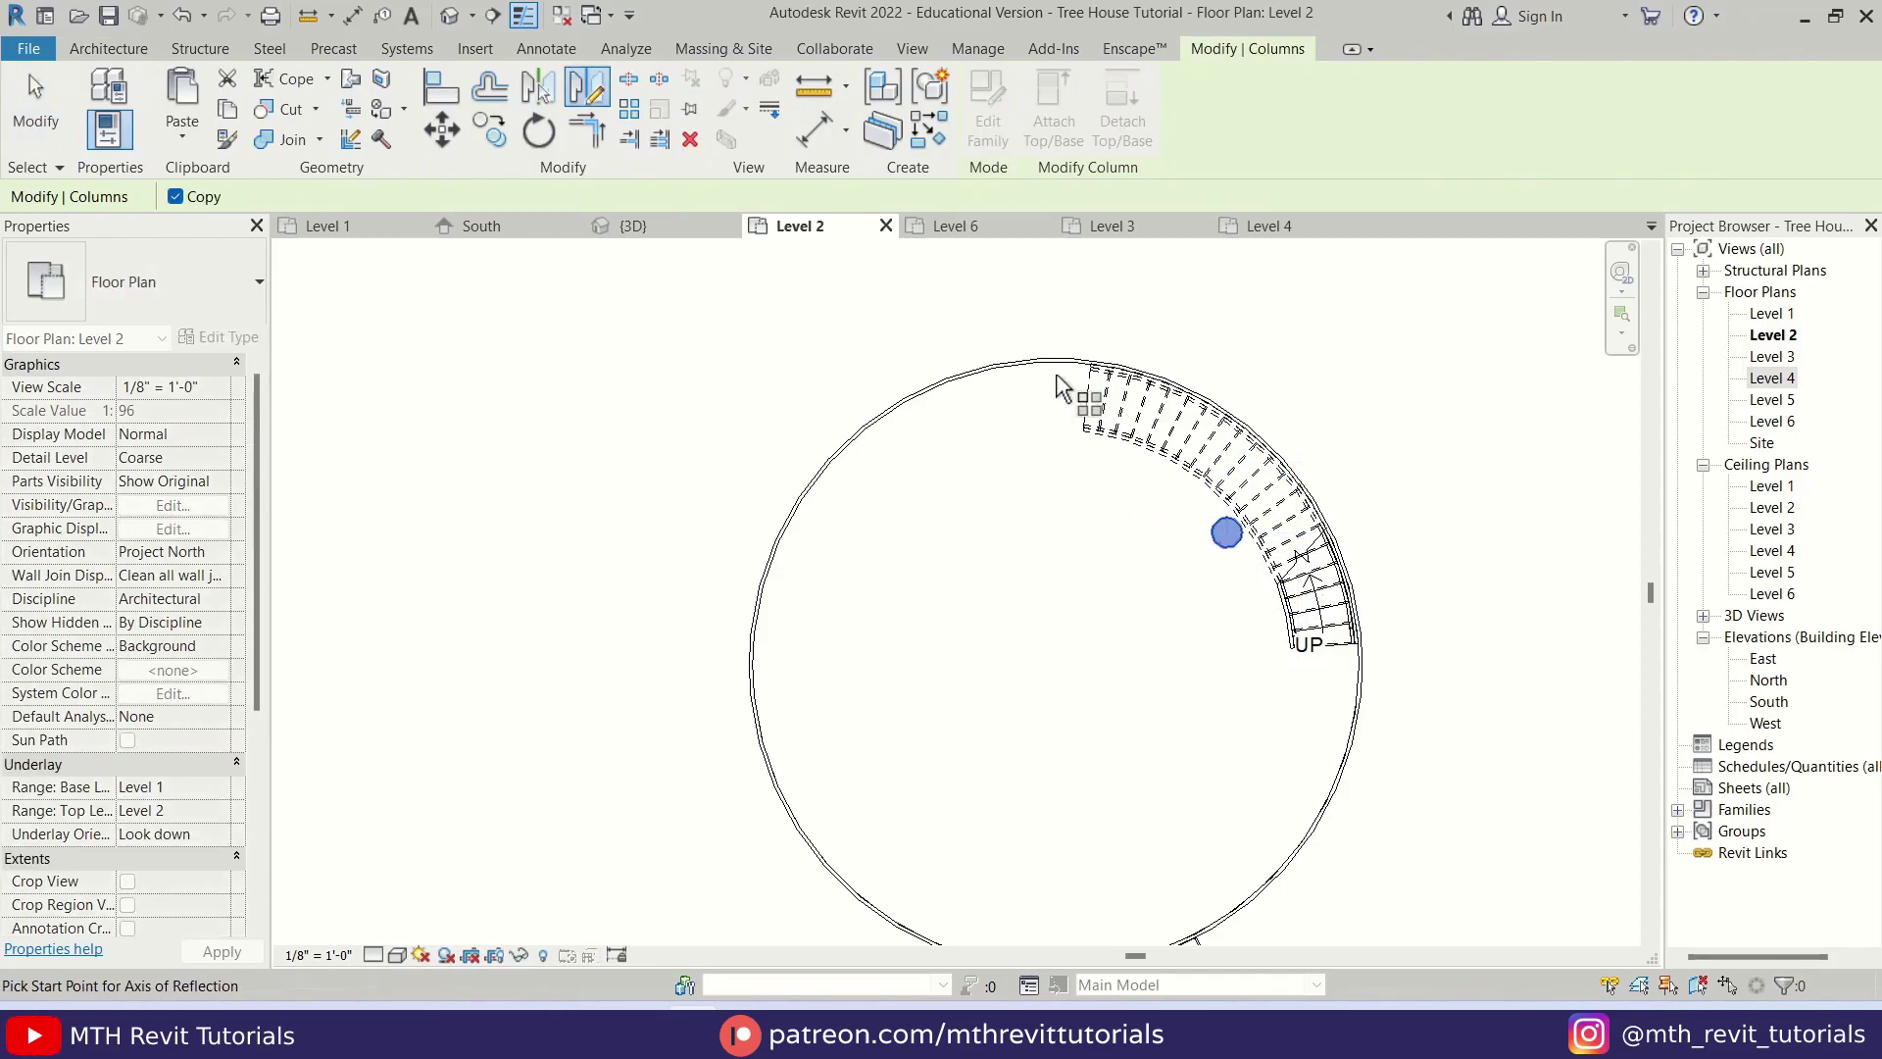
click(1056, 324)
scroll(1059, 329, down, 3)
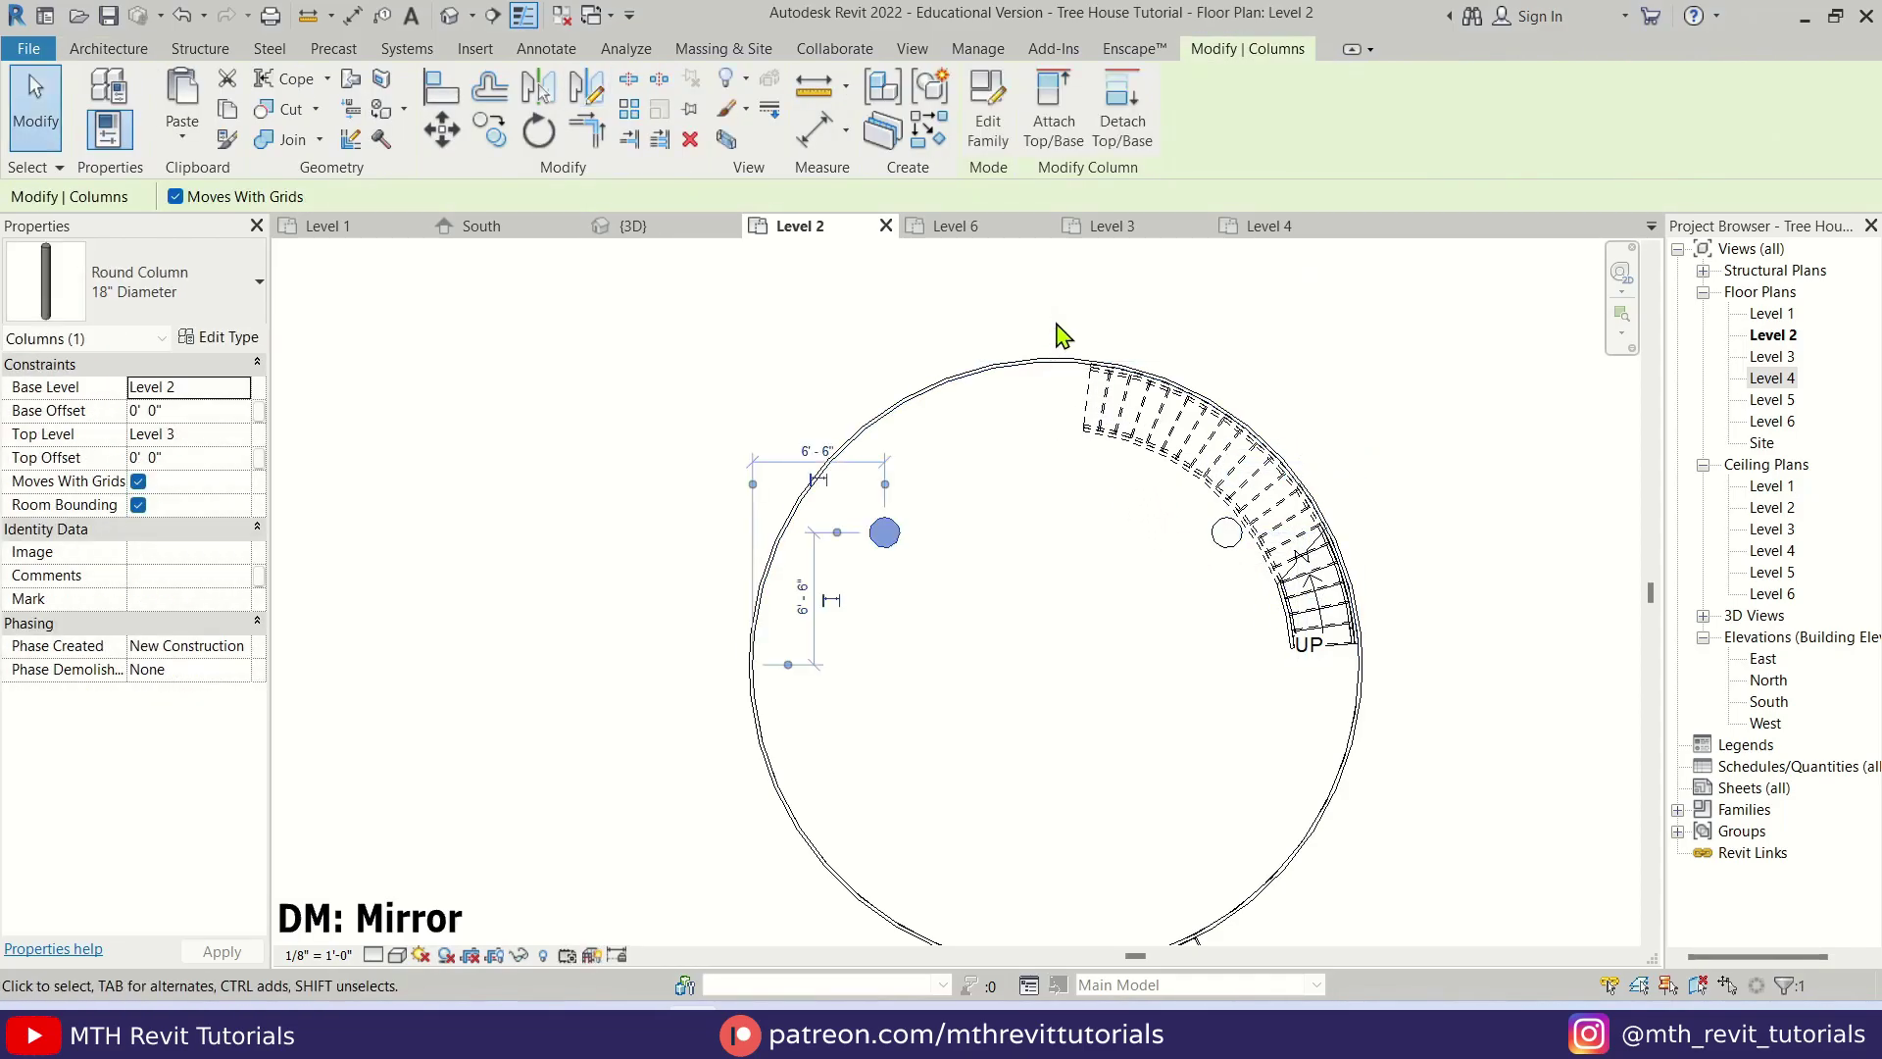
- Mirror copies of both round columns across the tower's east-west centre axis
ctrl+click(1201, 514)
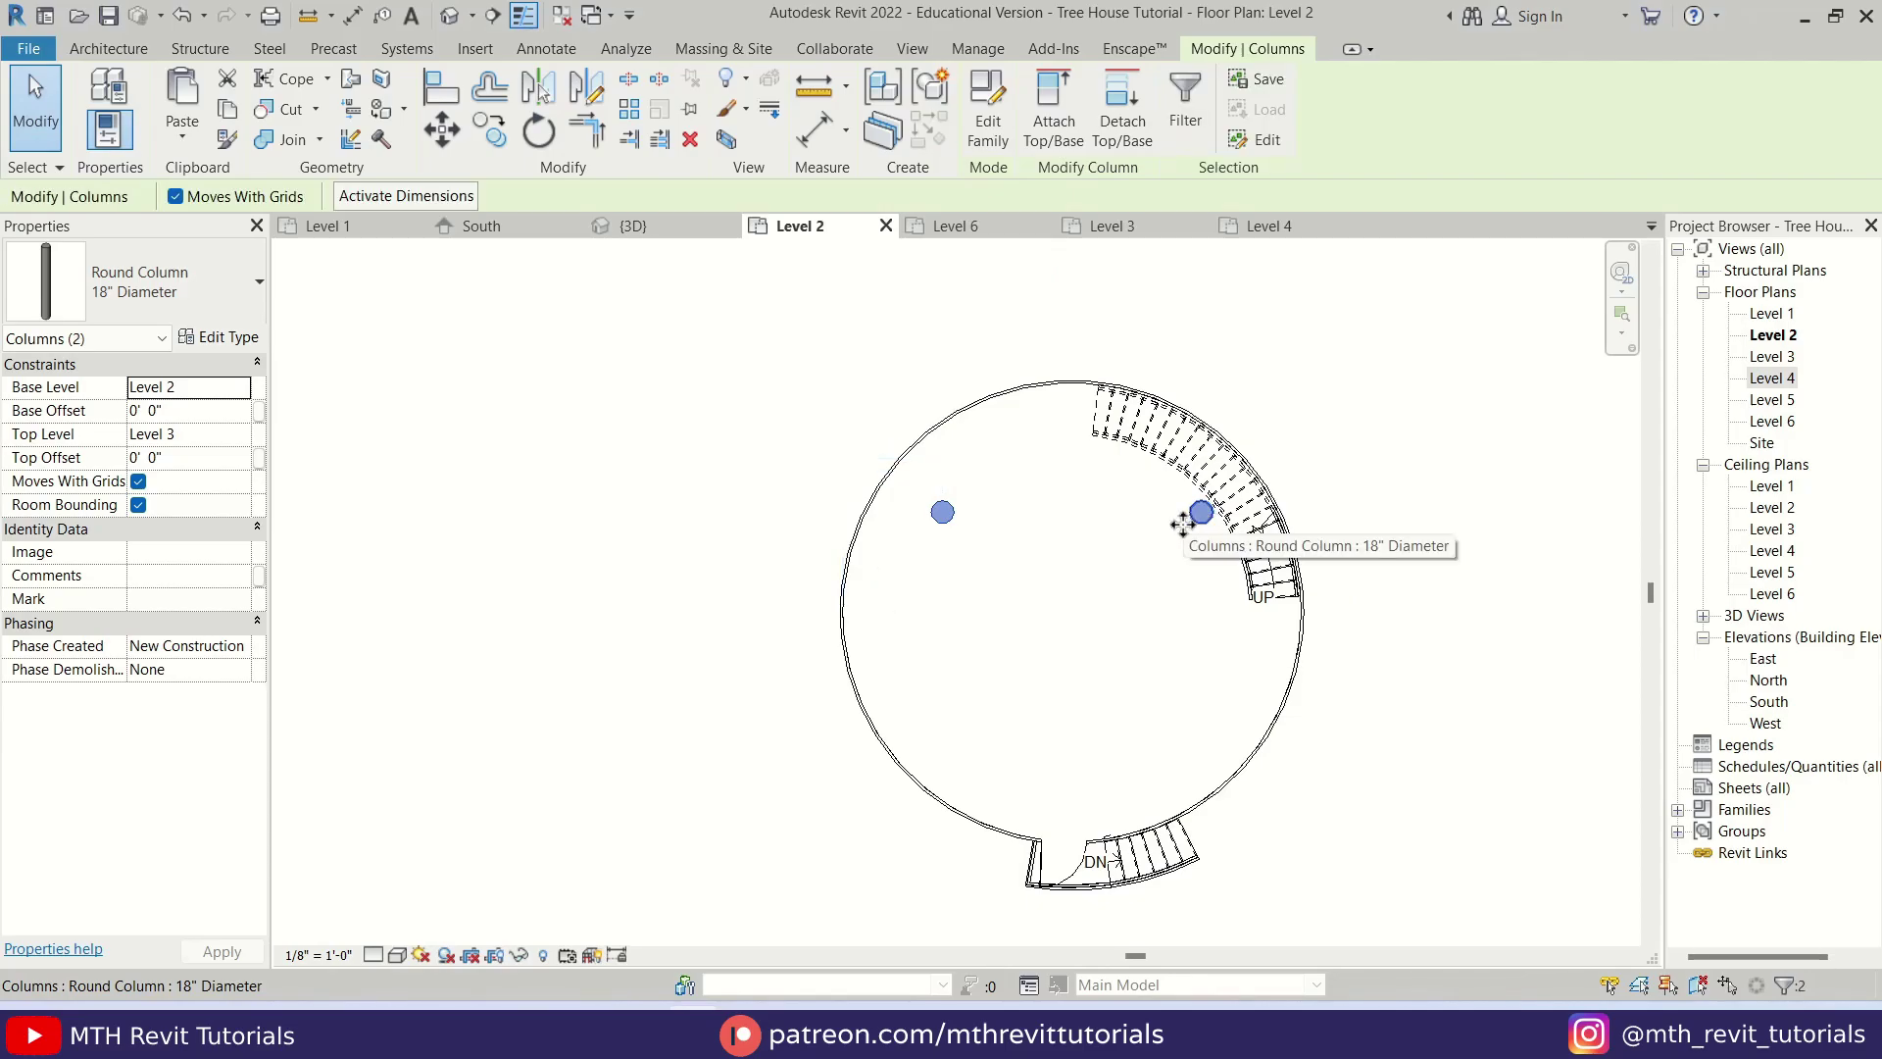
key(d)
key(m)
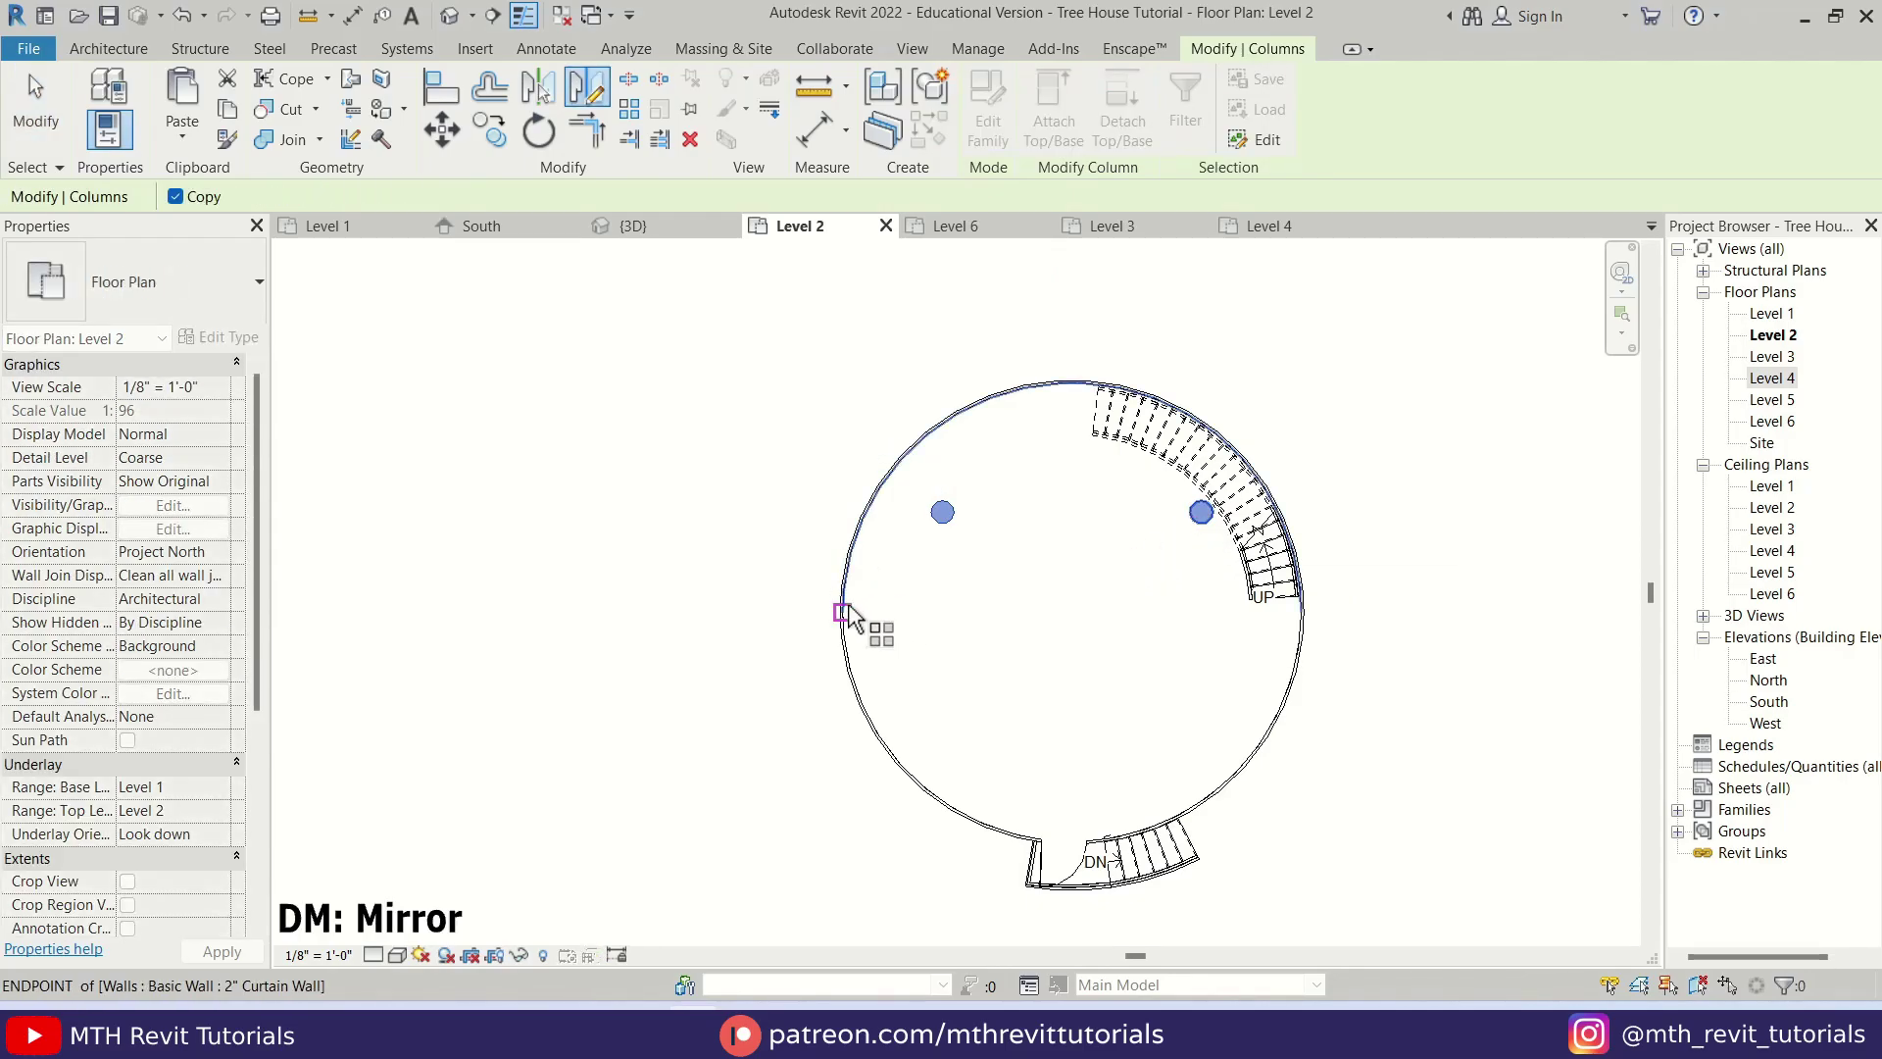
click(849, 615)
click(992, 613)
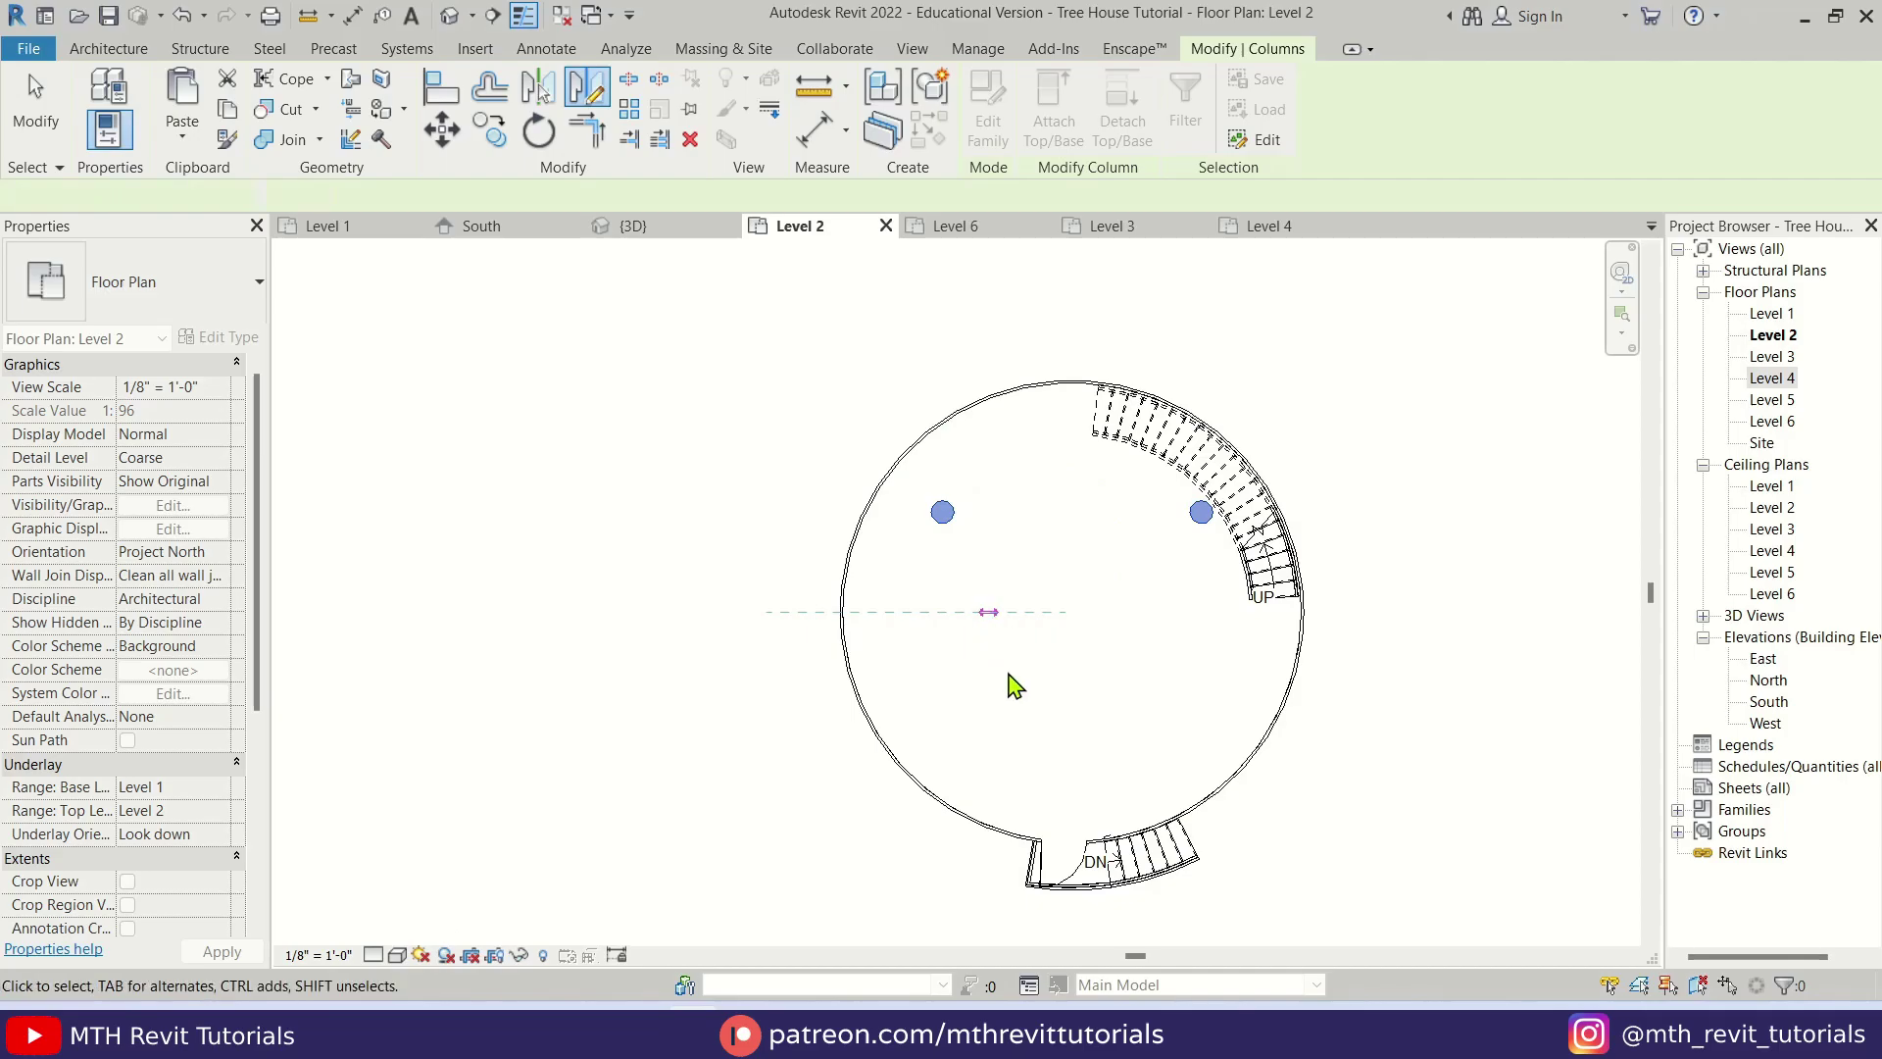
- Switch to the 3D view and select all instances of the 18" round column
key(Escape)
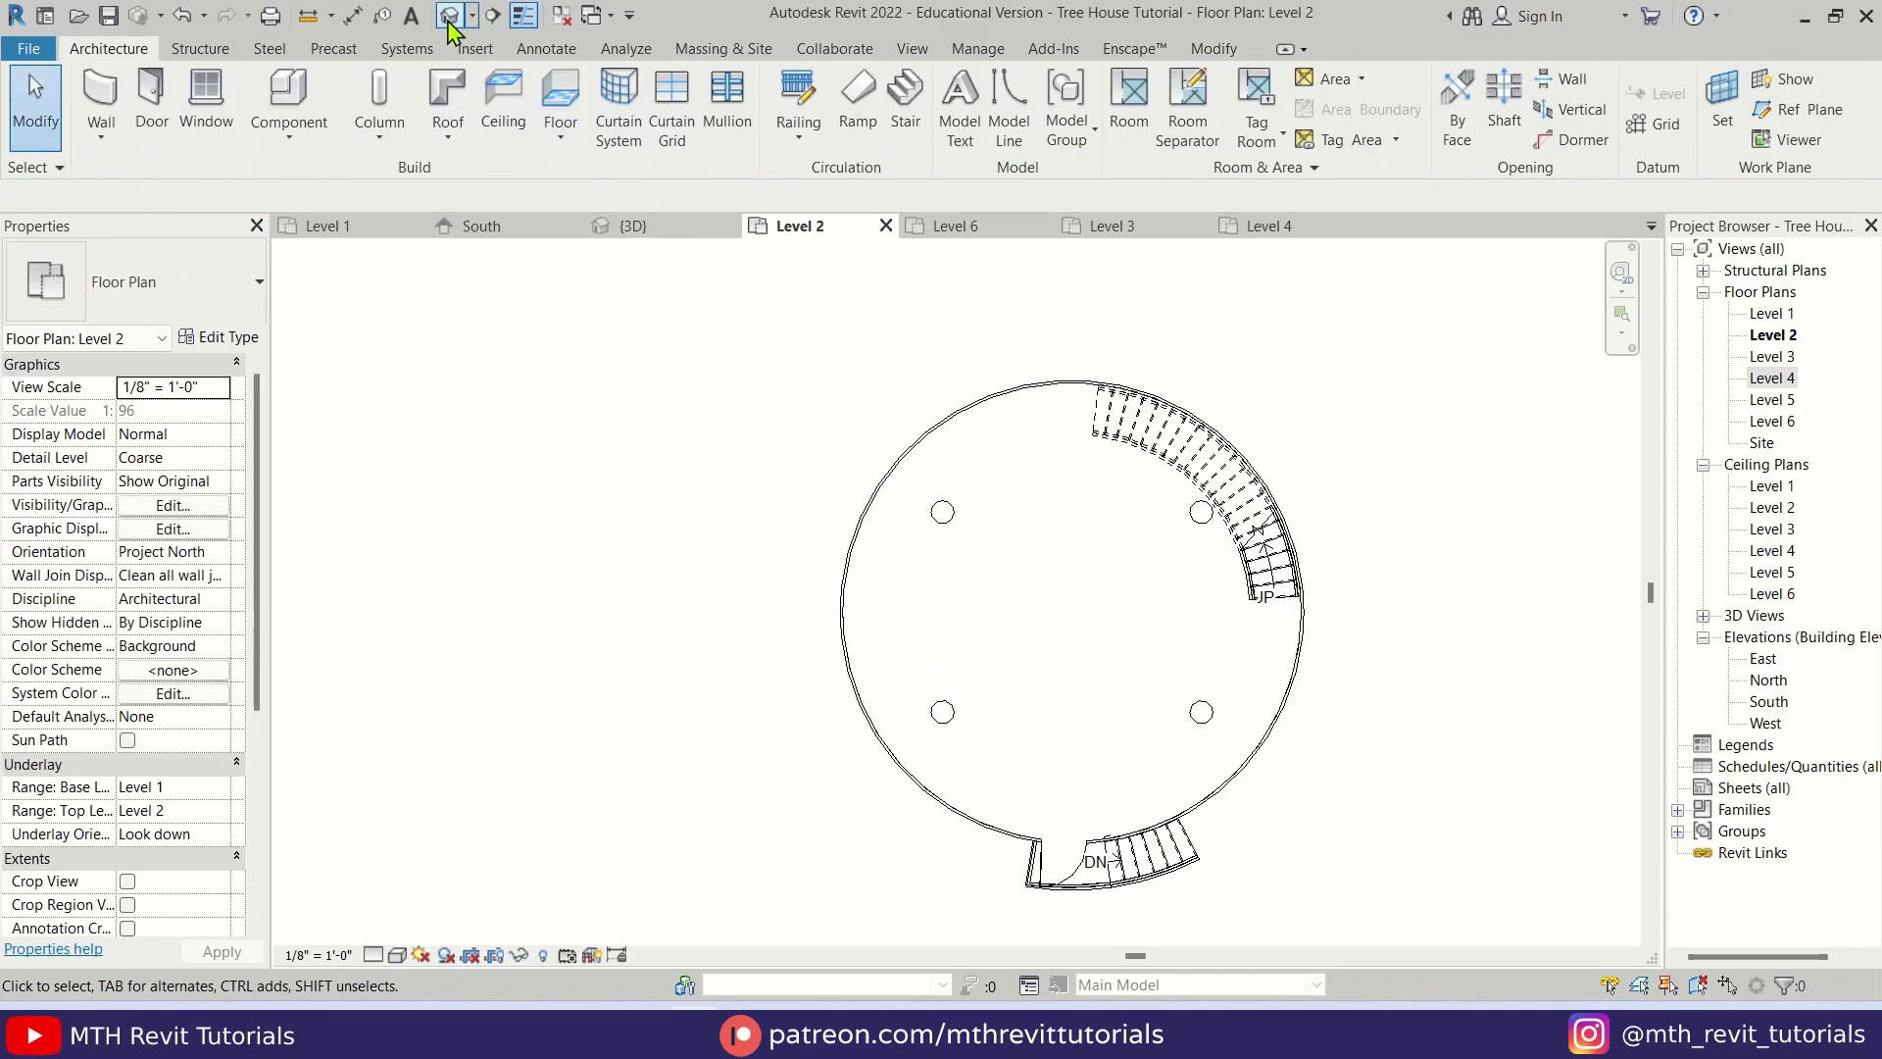
click(449, 17)
shift+middle_drag(1029, 590, 1149, 945)
scroll(979, 755, up, 3)
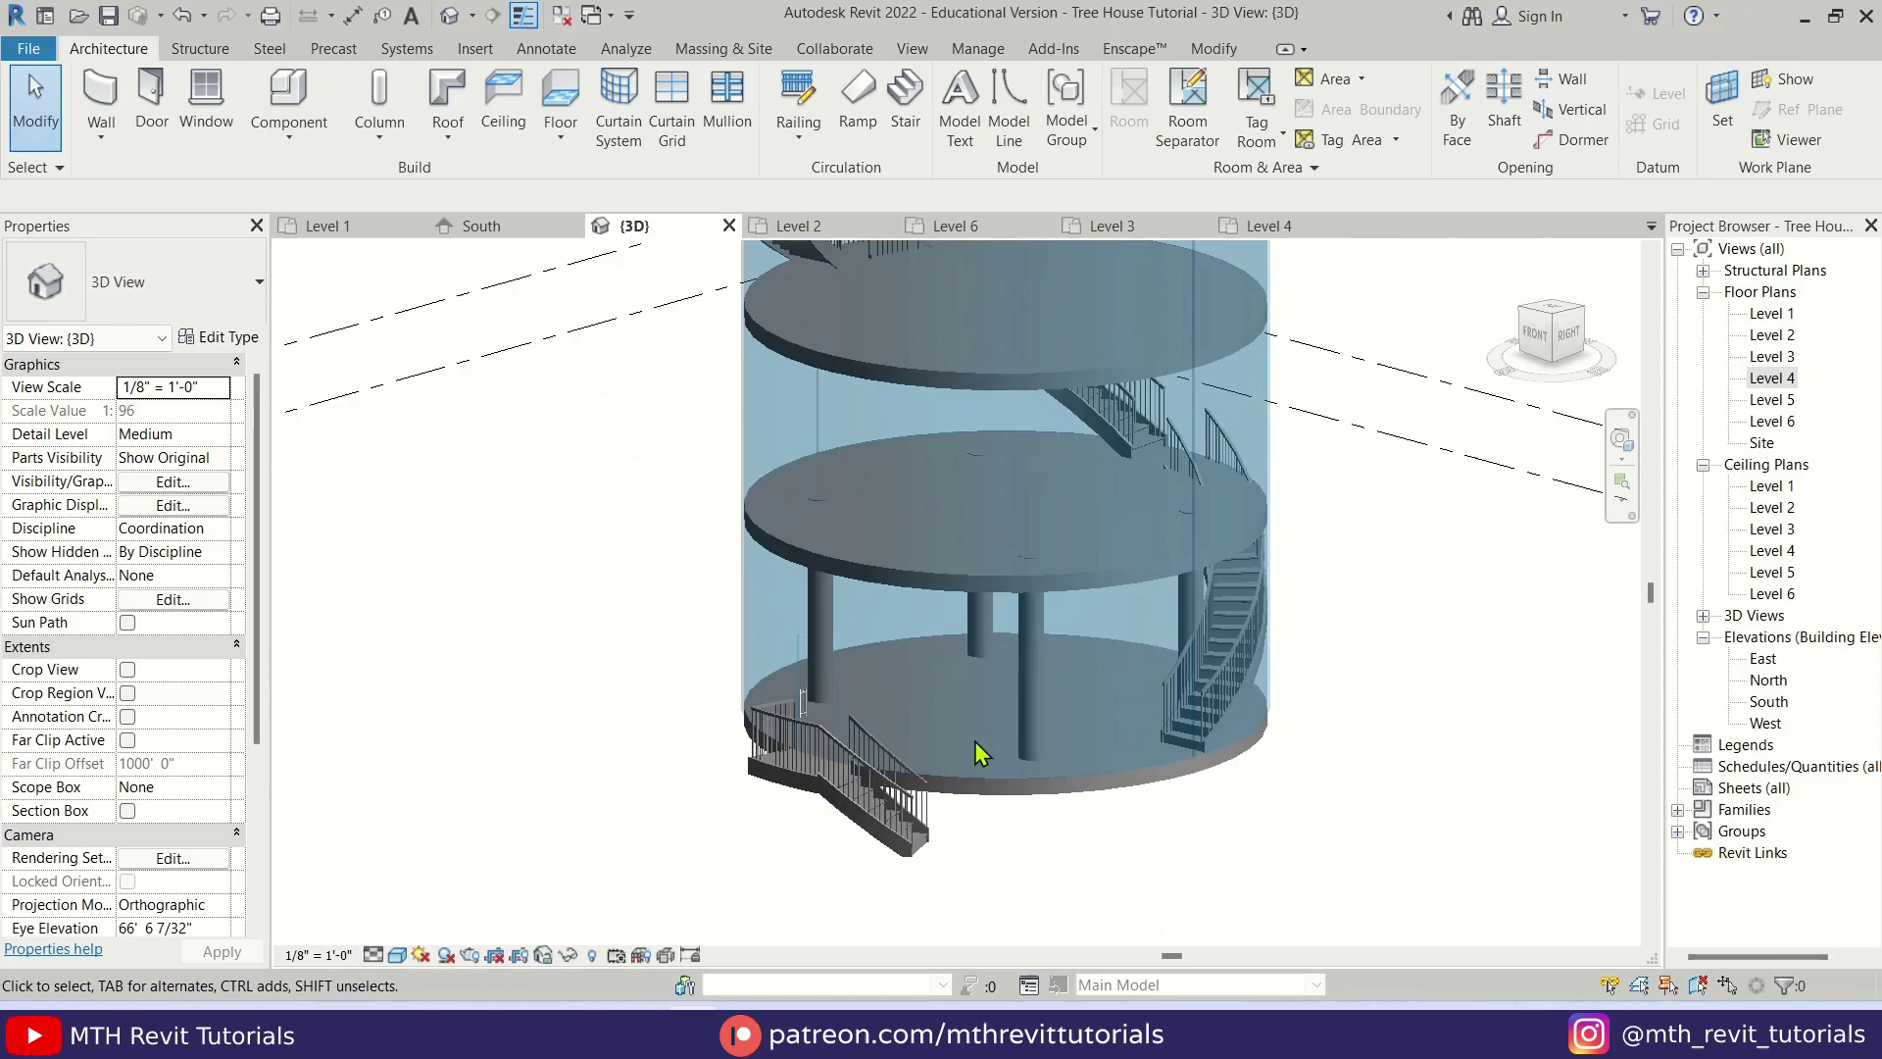
click(1027, 697)
right_click(1027, 697)
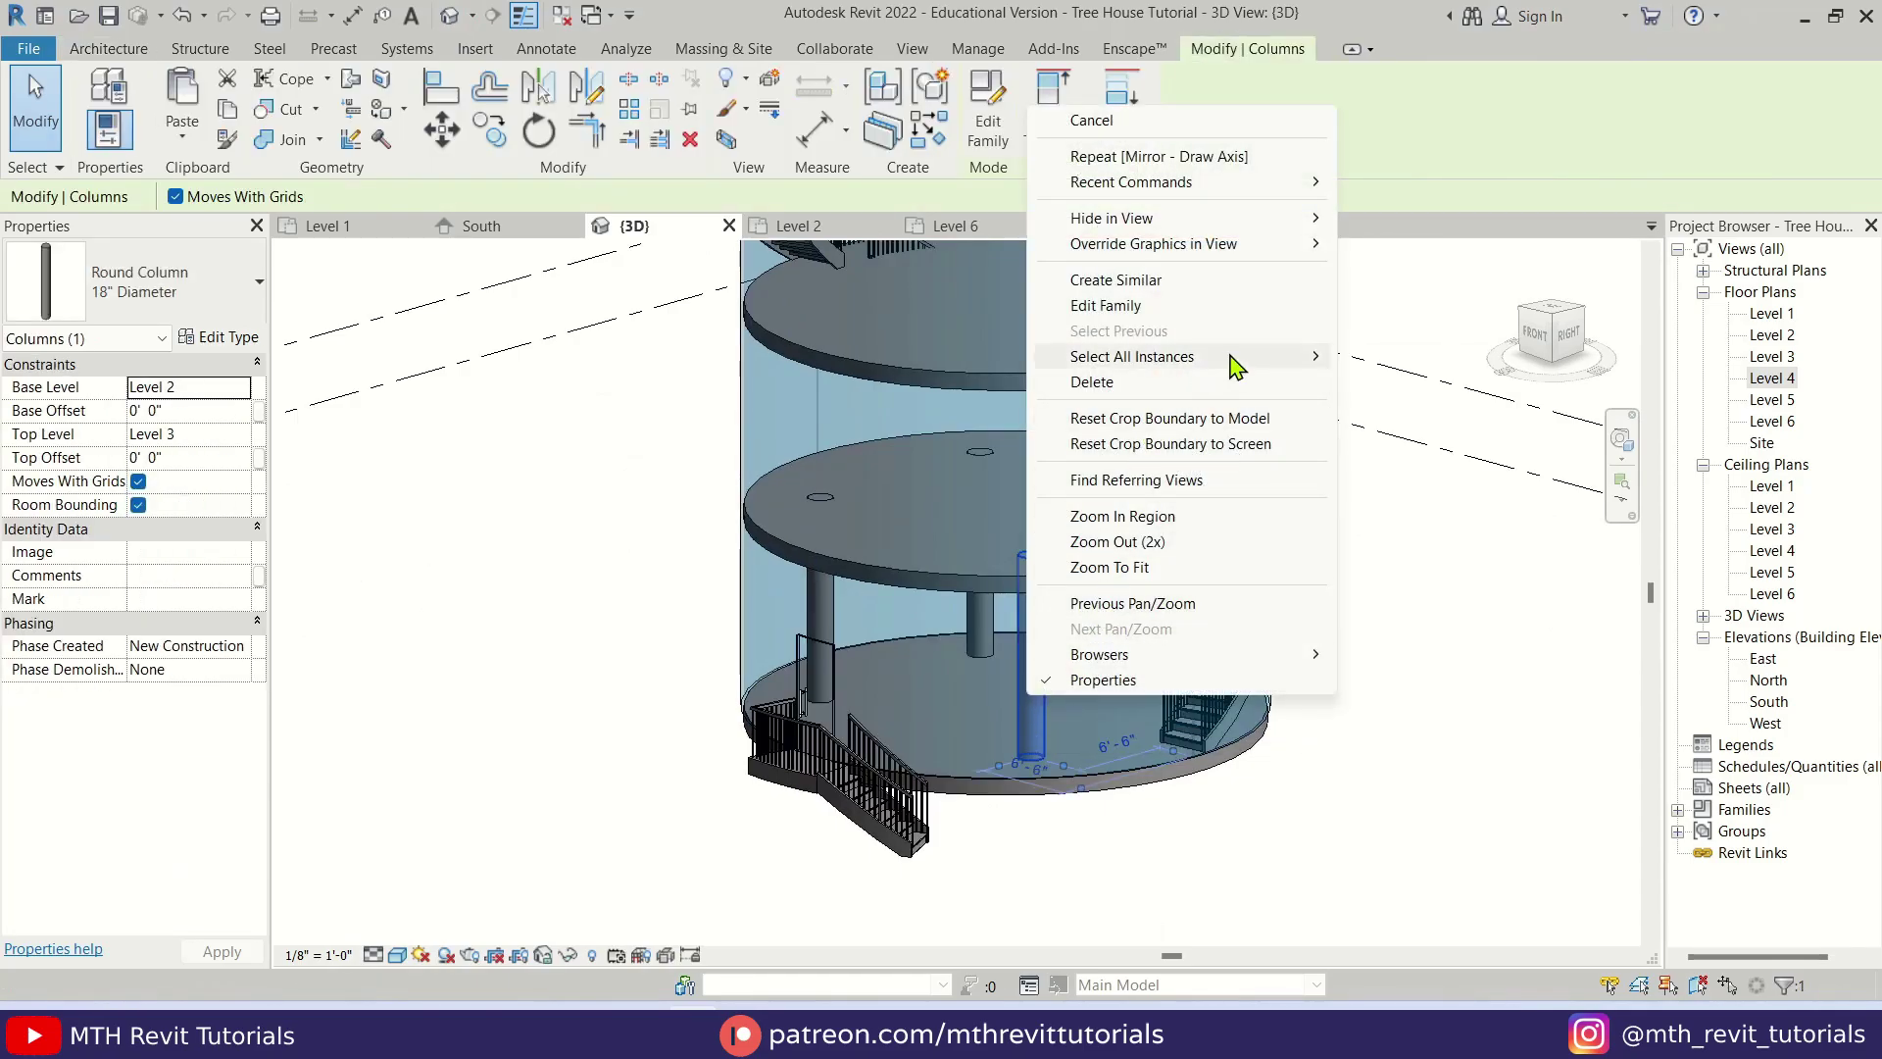
mouse_move(1233, 366)
click(1397, 360)
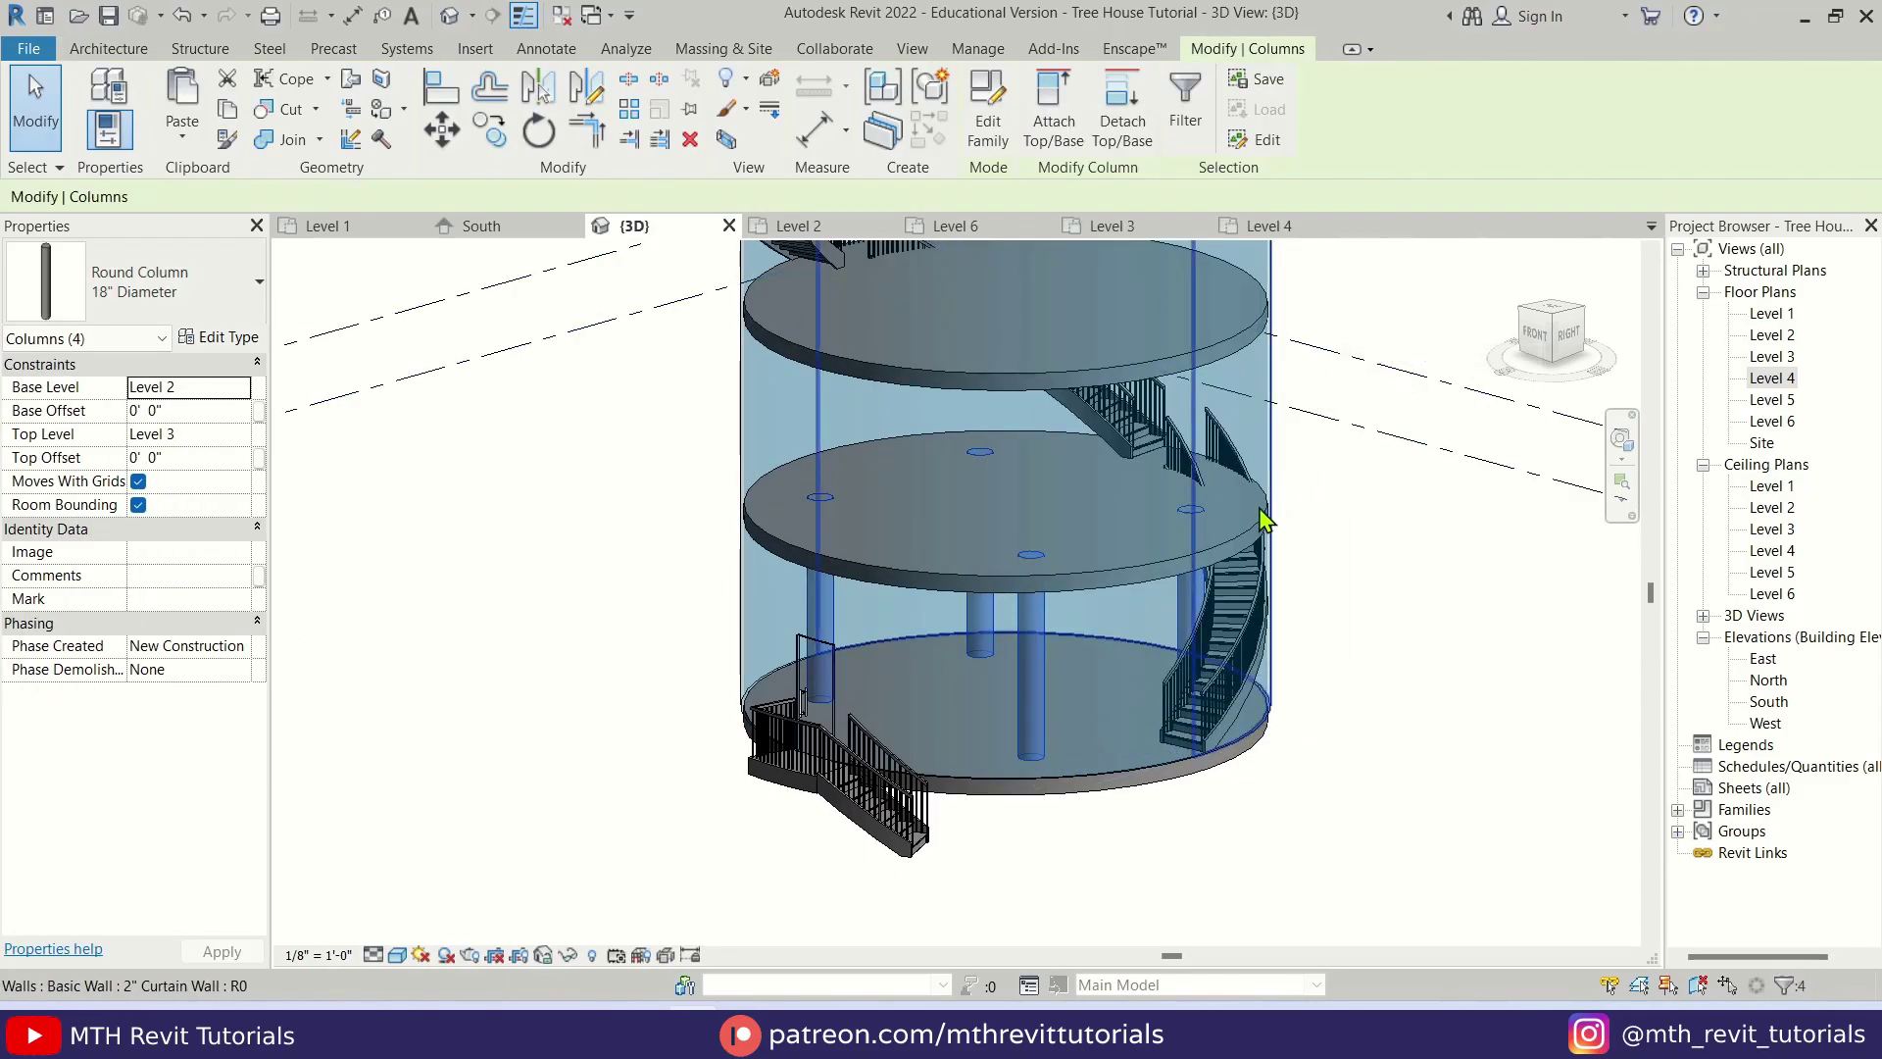
- Set the four selected round columns' base level to Level 1 and top level to Level 6
click(245, 388)
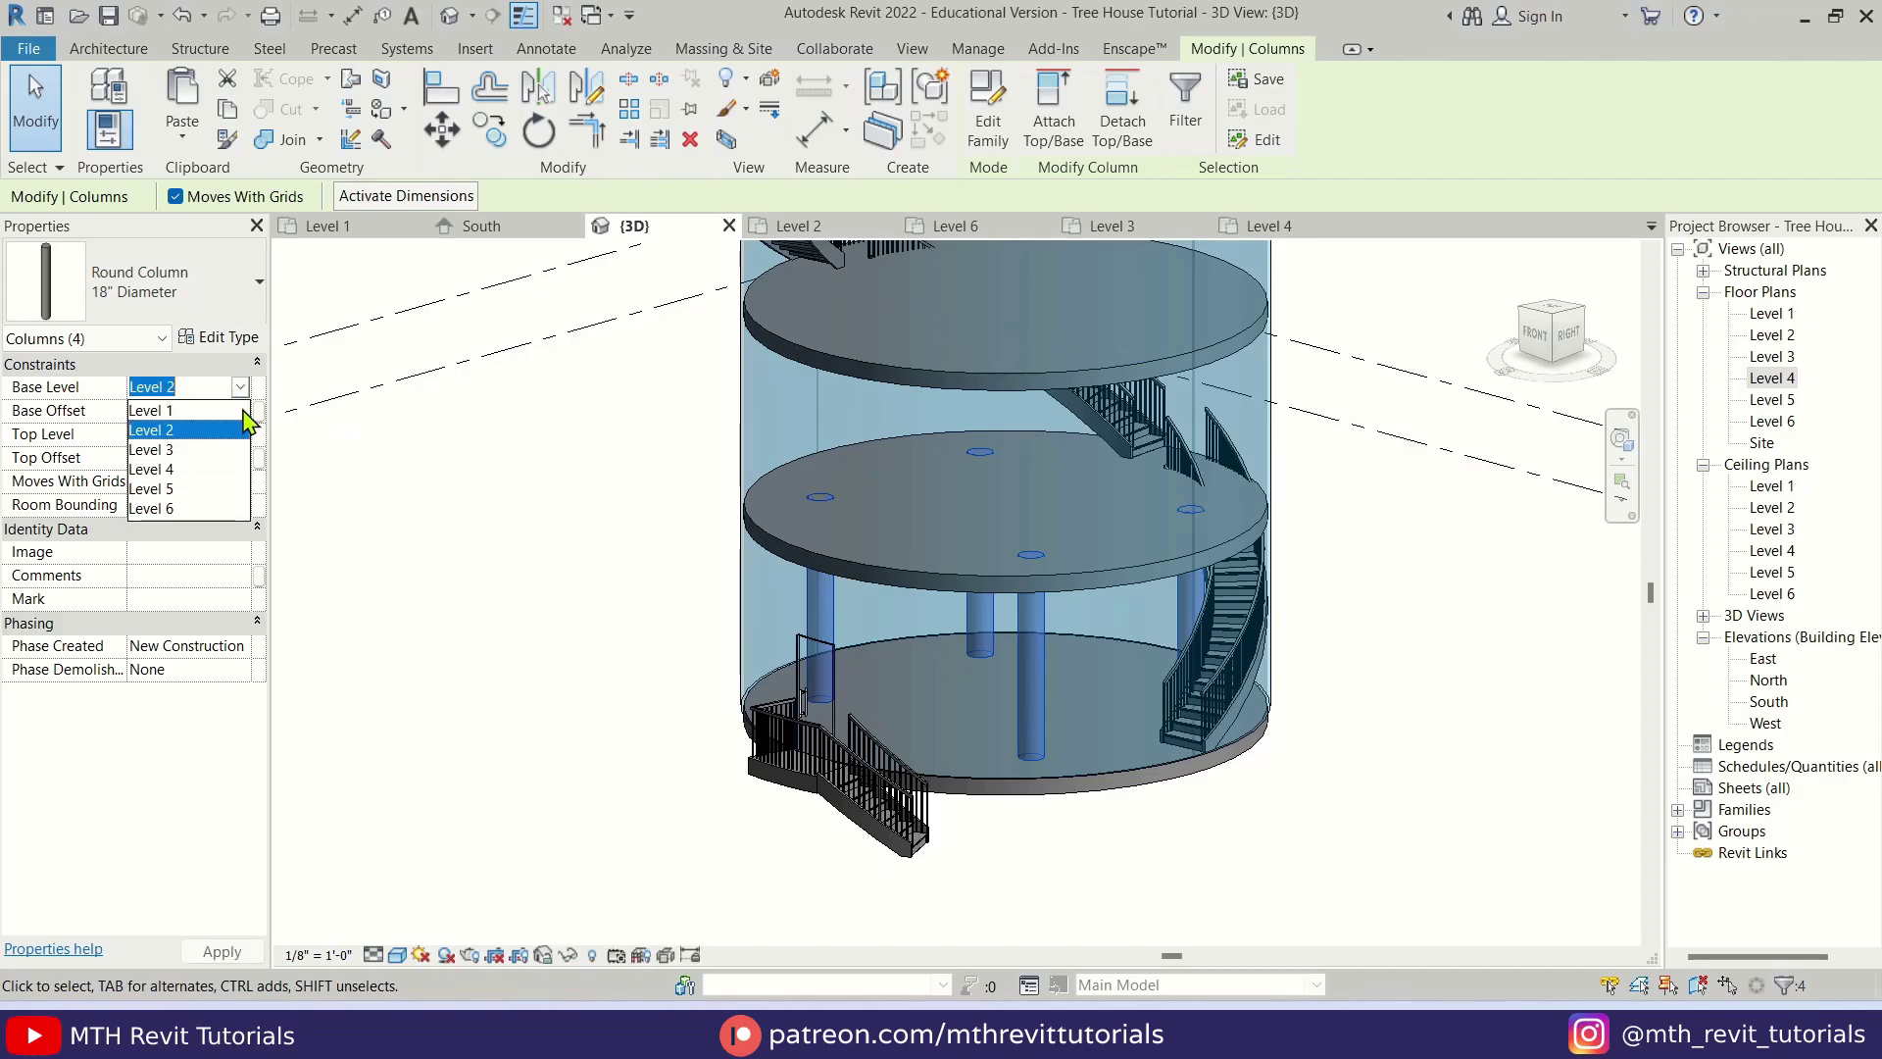
click(186, 410)
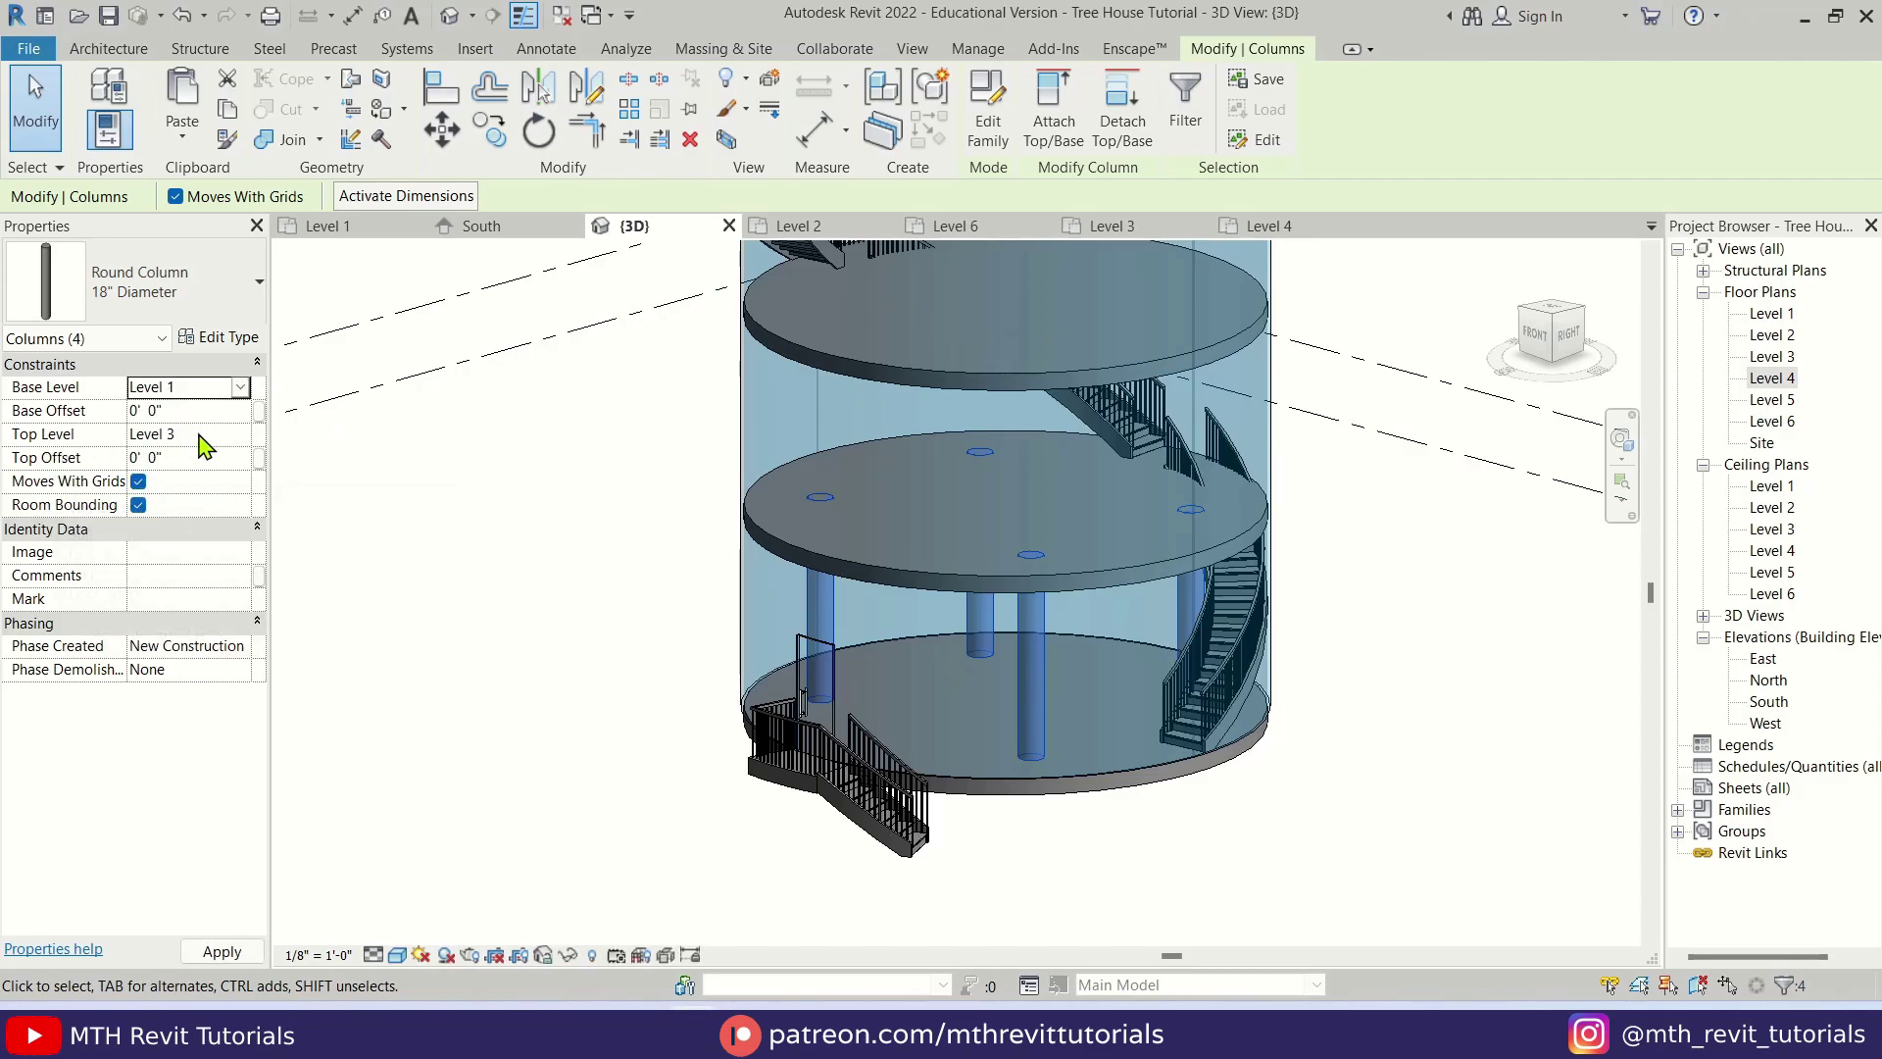
click(200, 435)
click(170, 556)
scroll(1078, 852, down, 1)
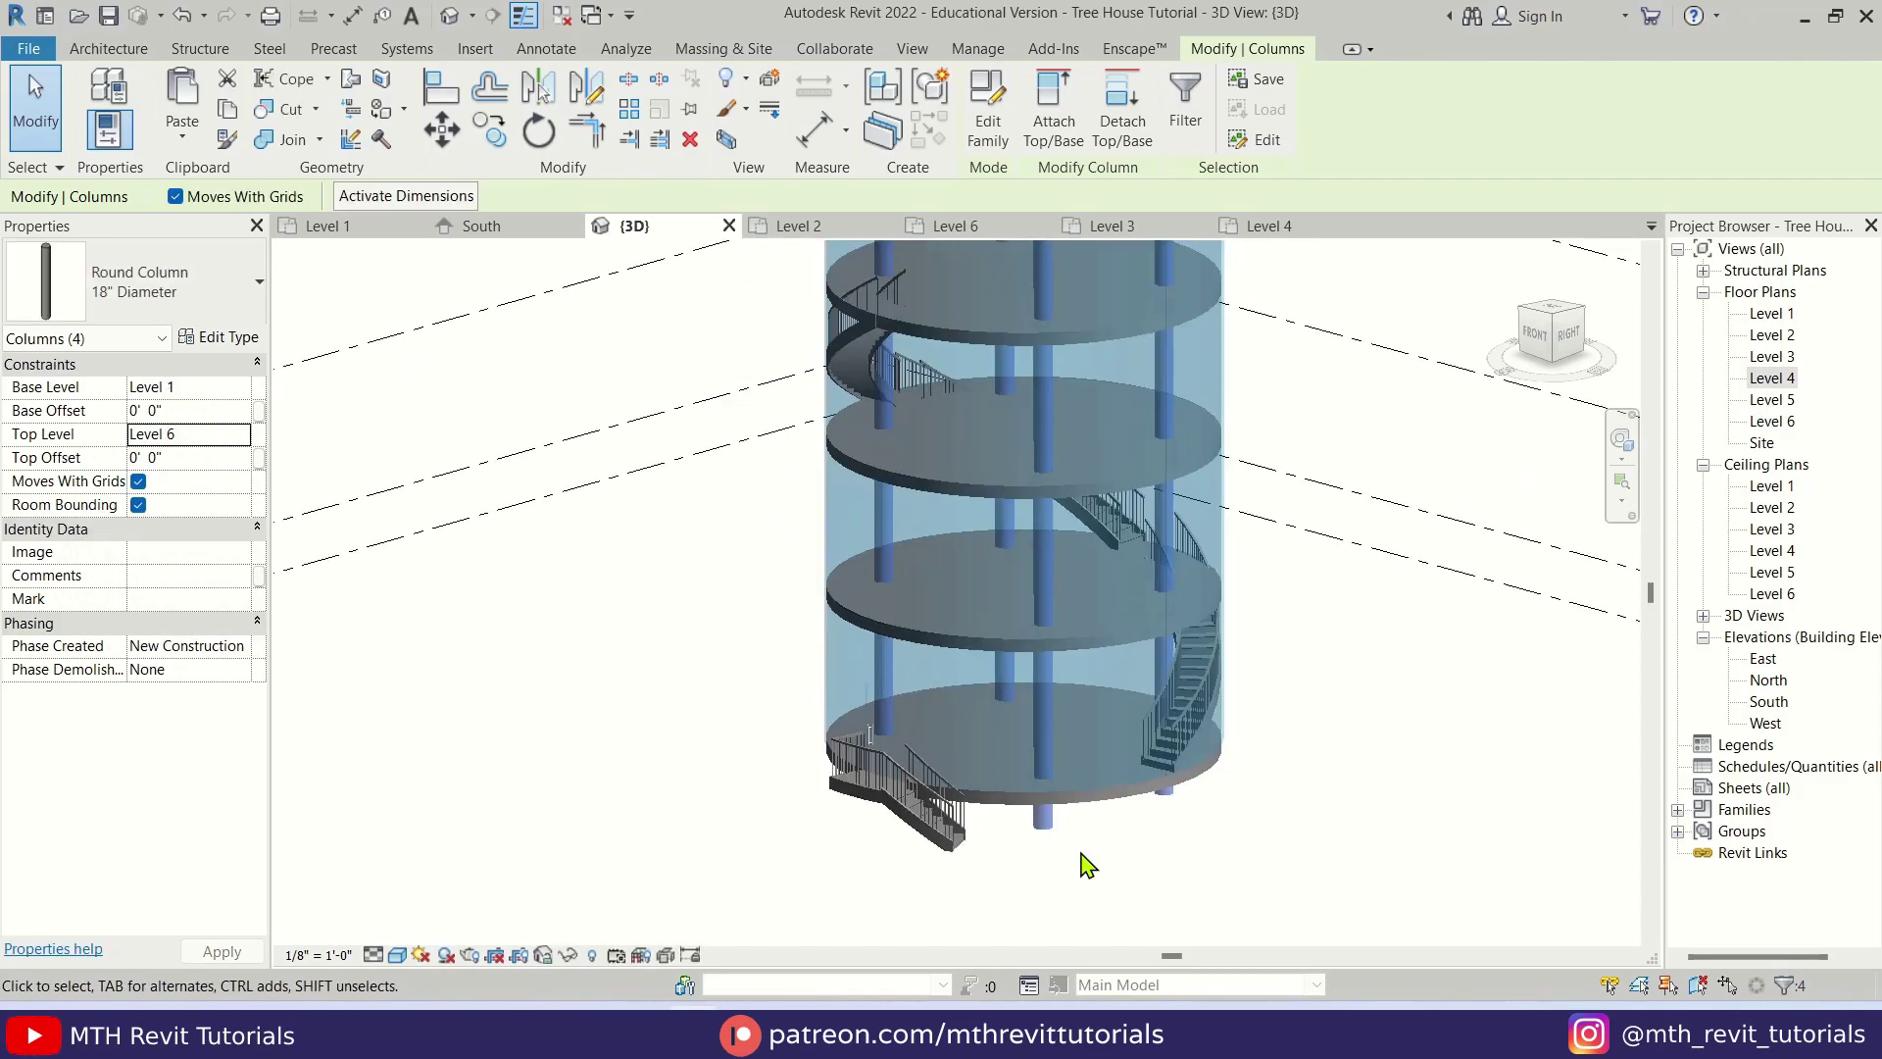
click(1338, 394)
middle_drag(1145, 497, 1063, 483)
scroll(1030, 446, up, 3)
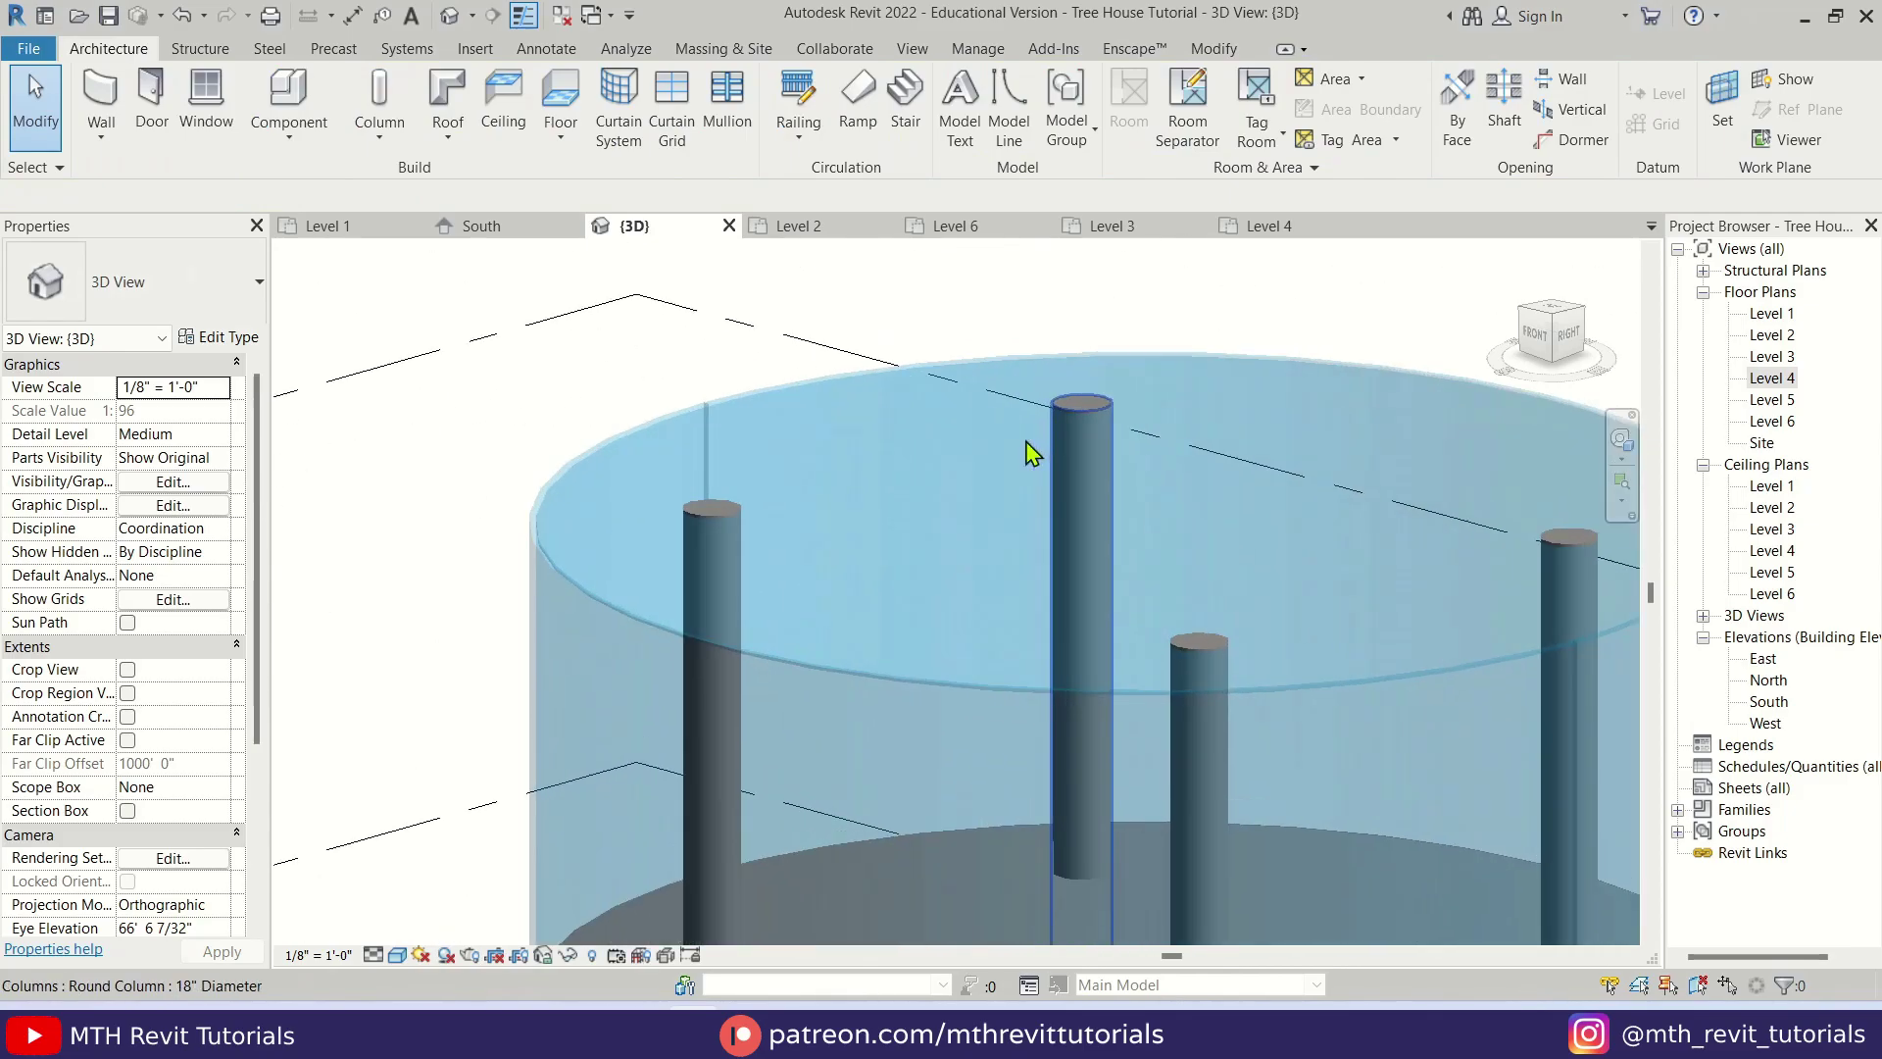
scroll(941, 412, down, 5)
shift+middle_drag(955, 519, 882, 549)
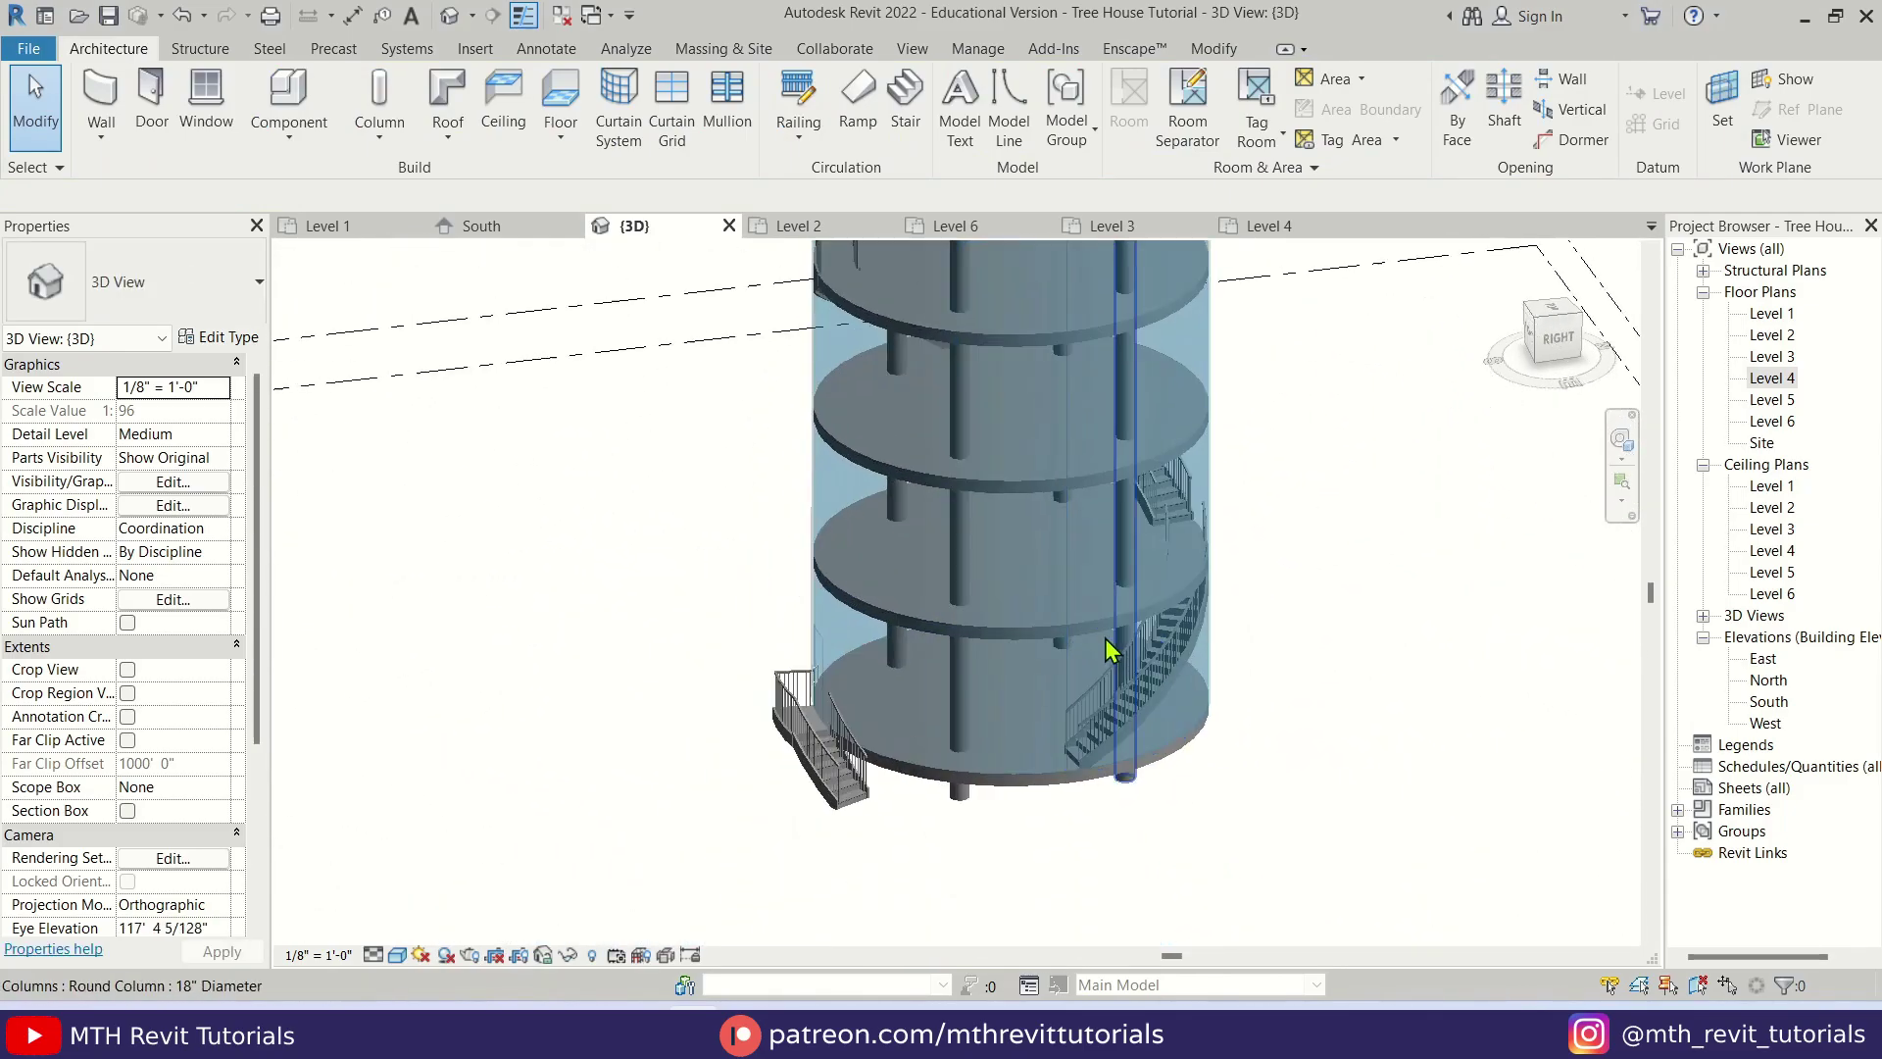
middle_drag(1012, 520, 1051, 691)
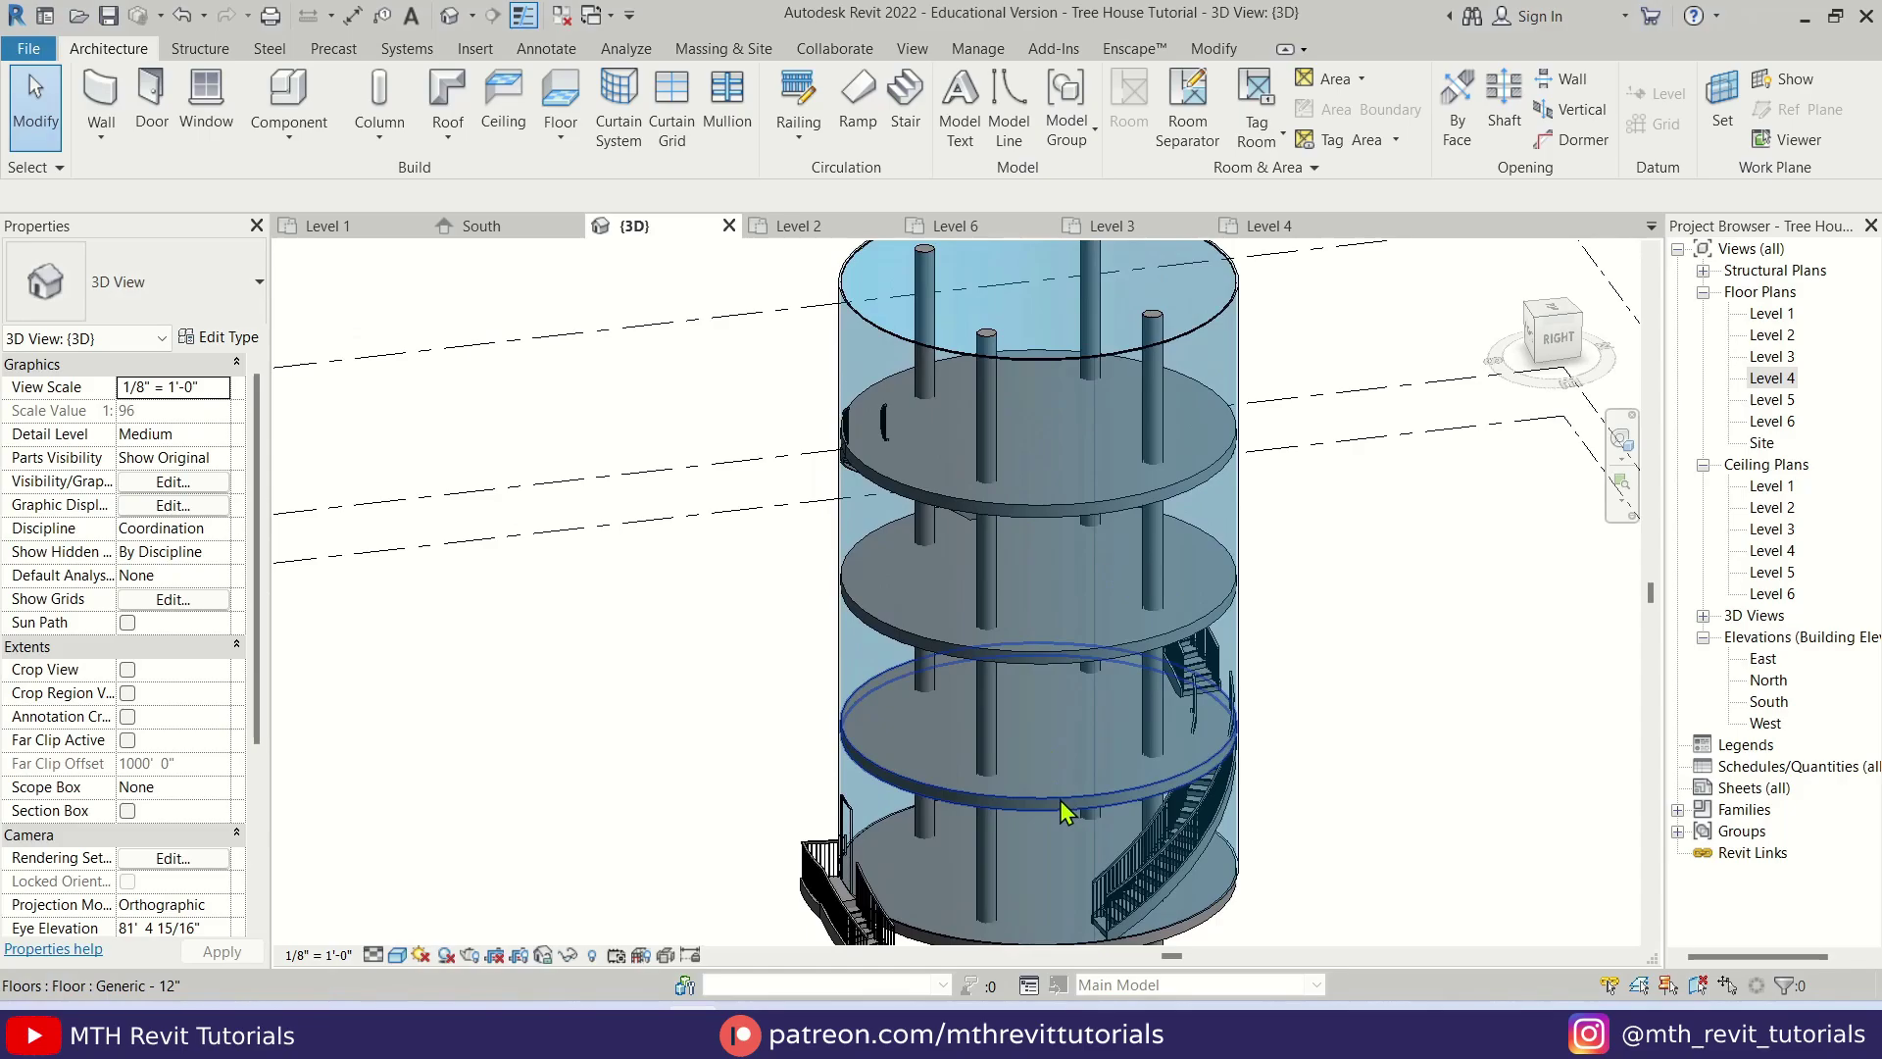
- In the Level 2 plan, create a shaft opening from a circle of 5'-0" radius centred on the tower
double_click(1779, 335)
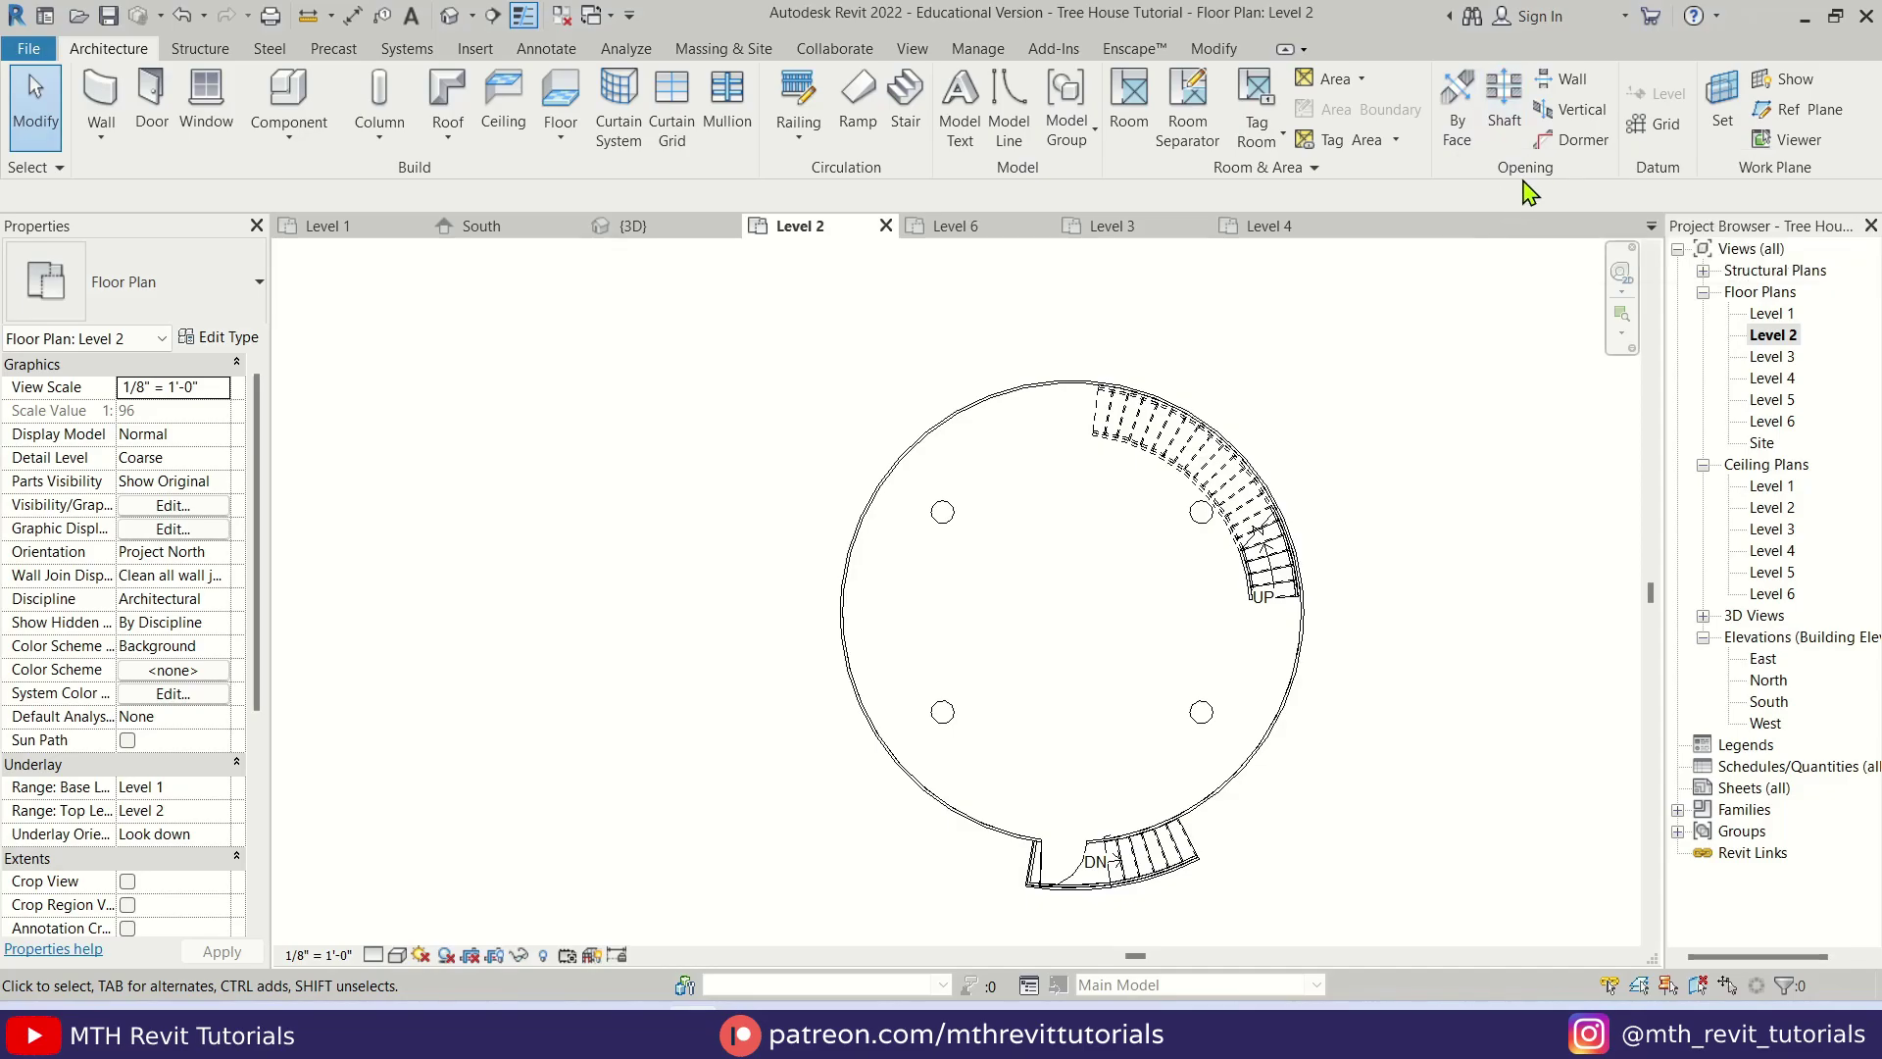
click(1507, 109)
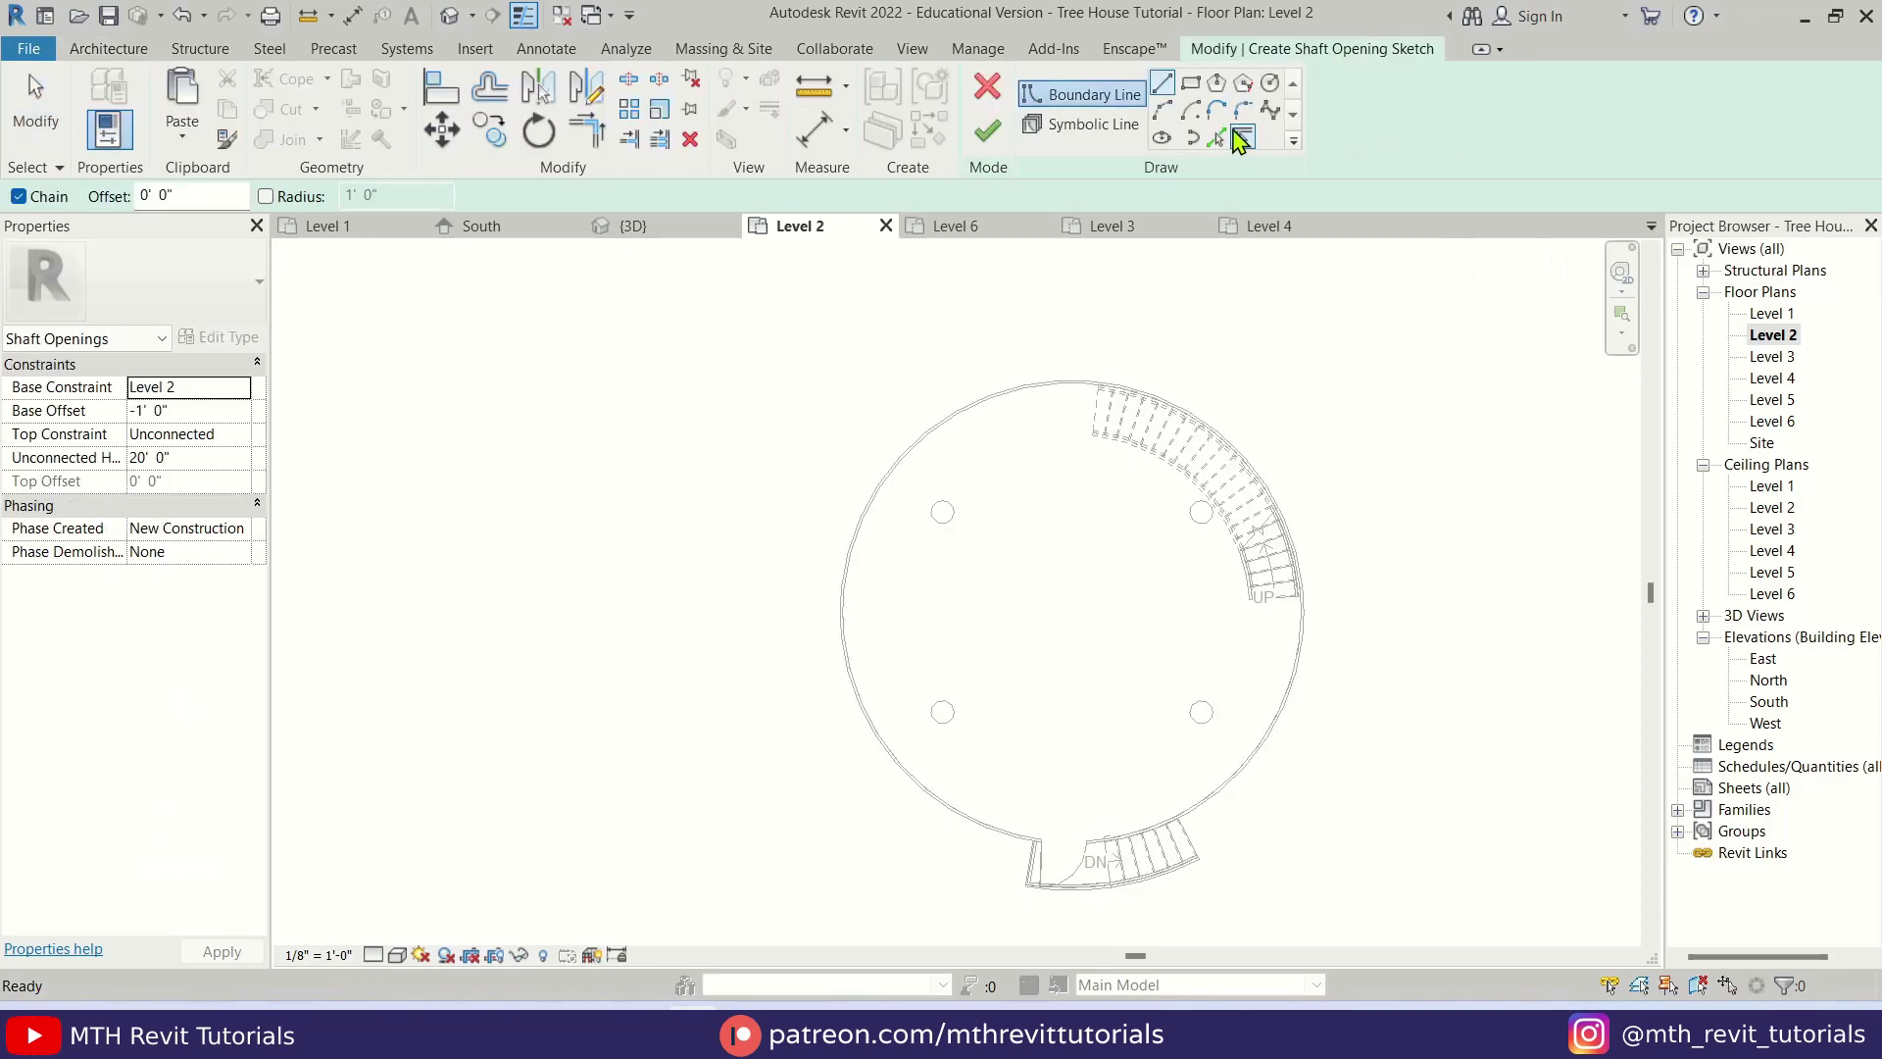
click(1270, 84)
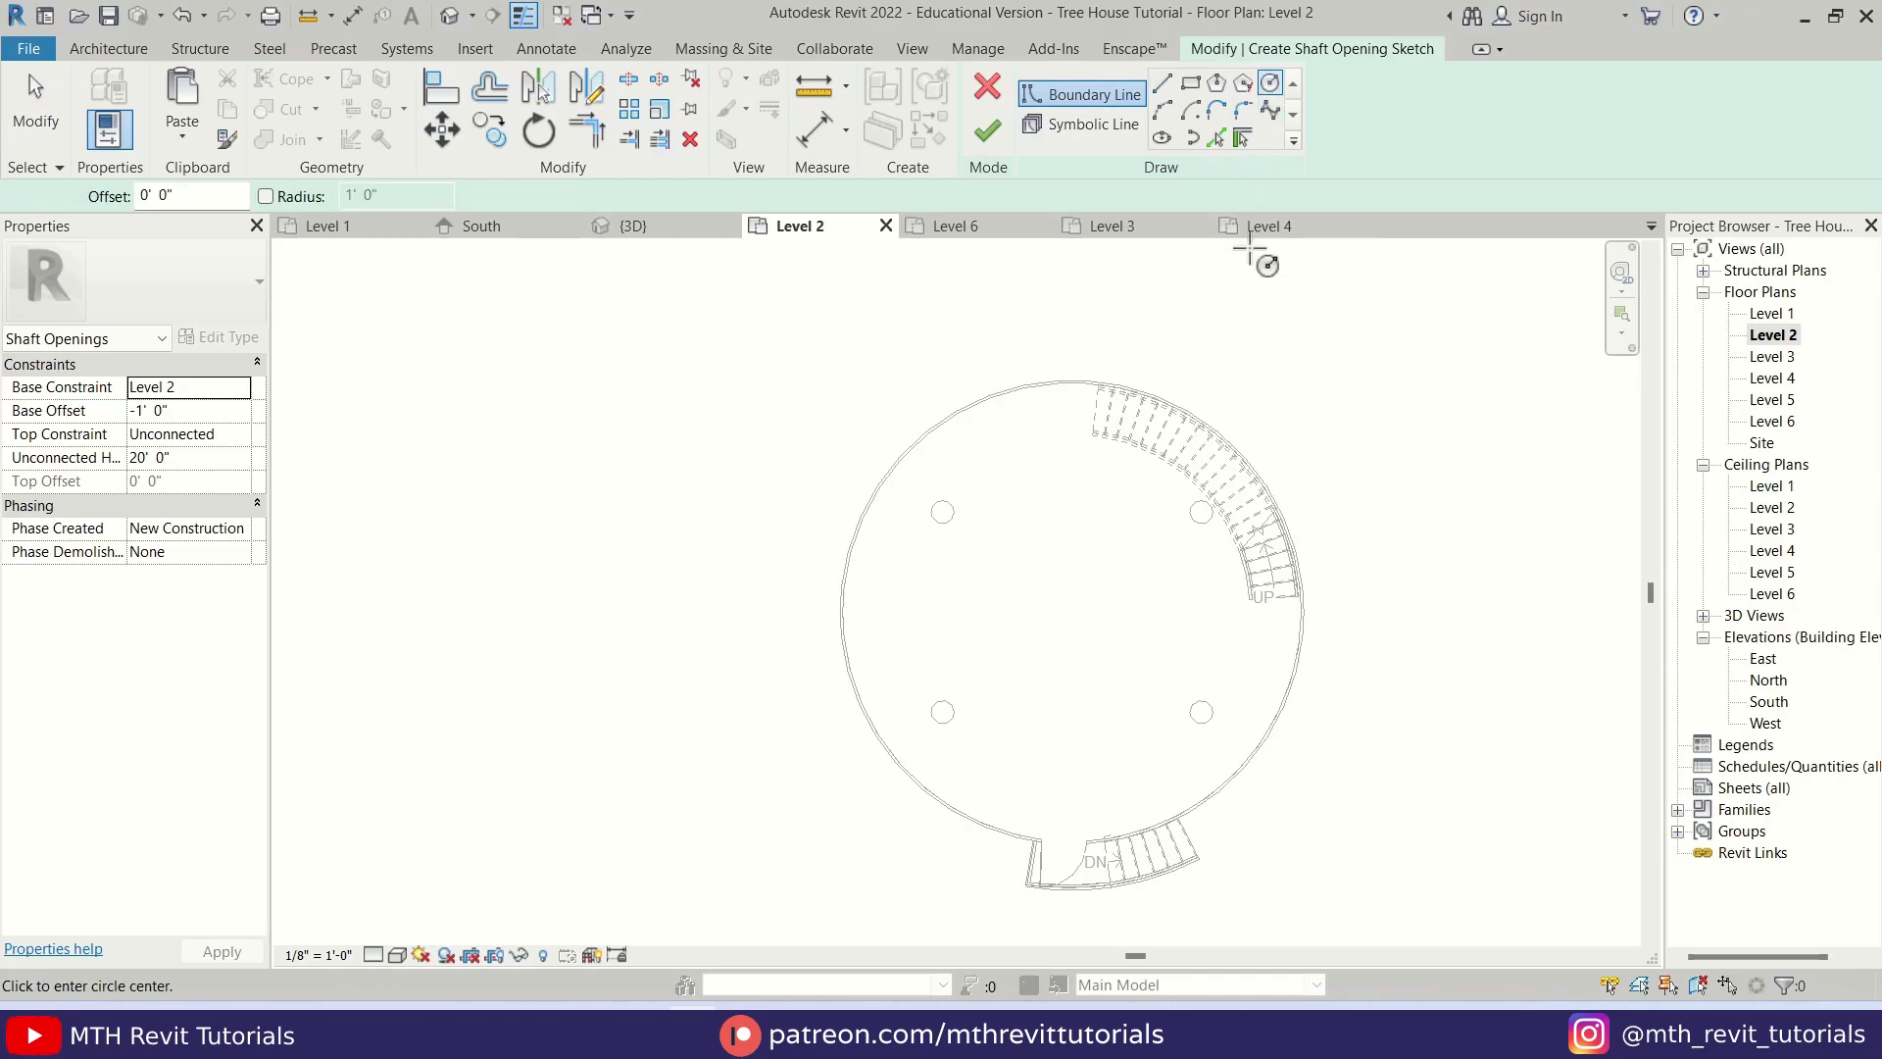
key(s)
key(c)
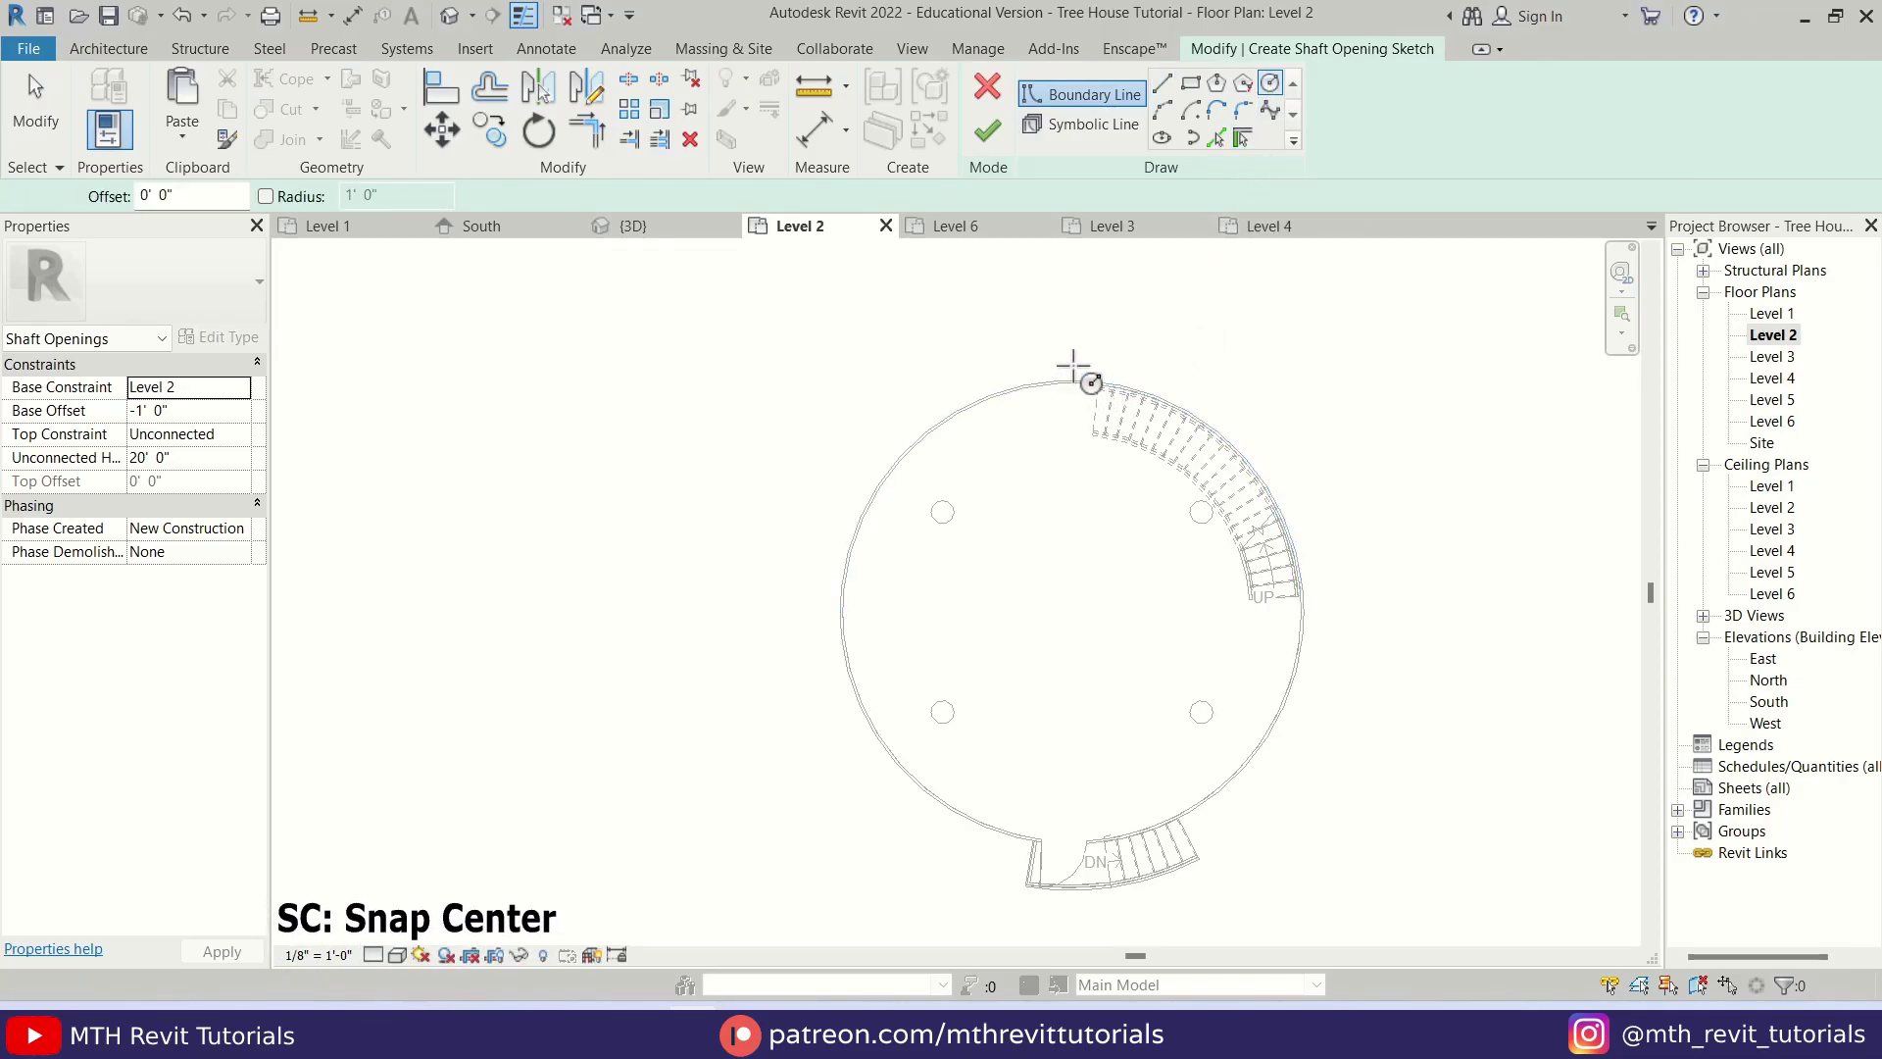
click(1066, 370)
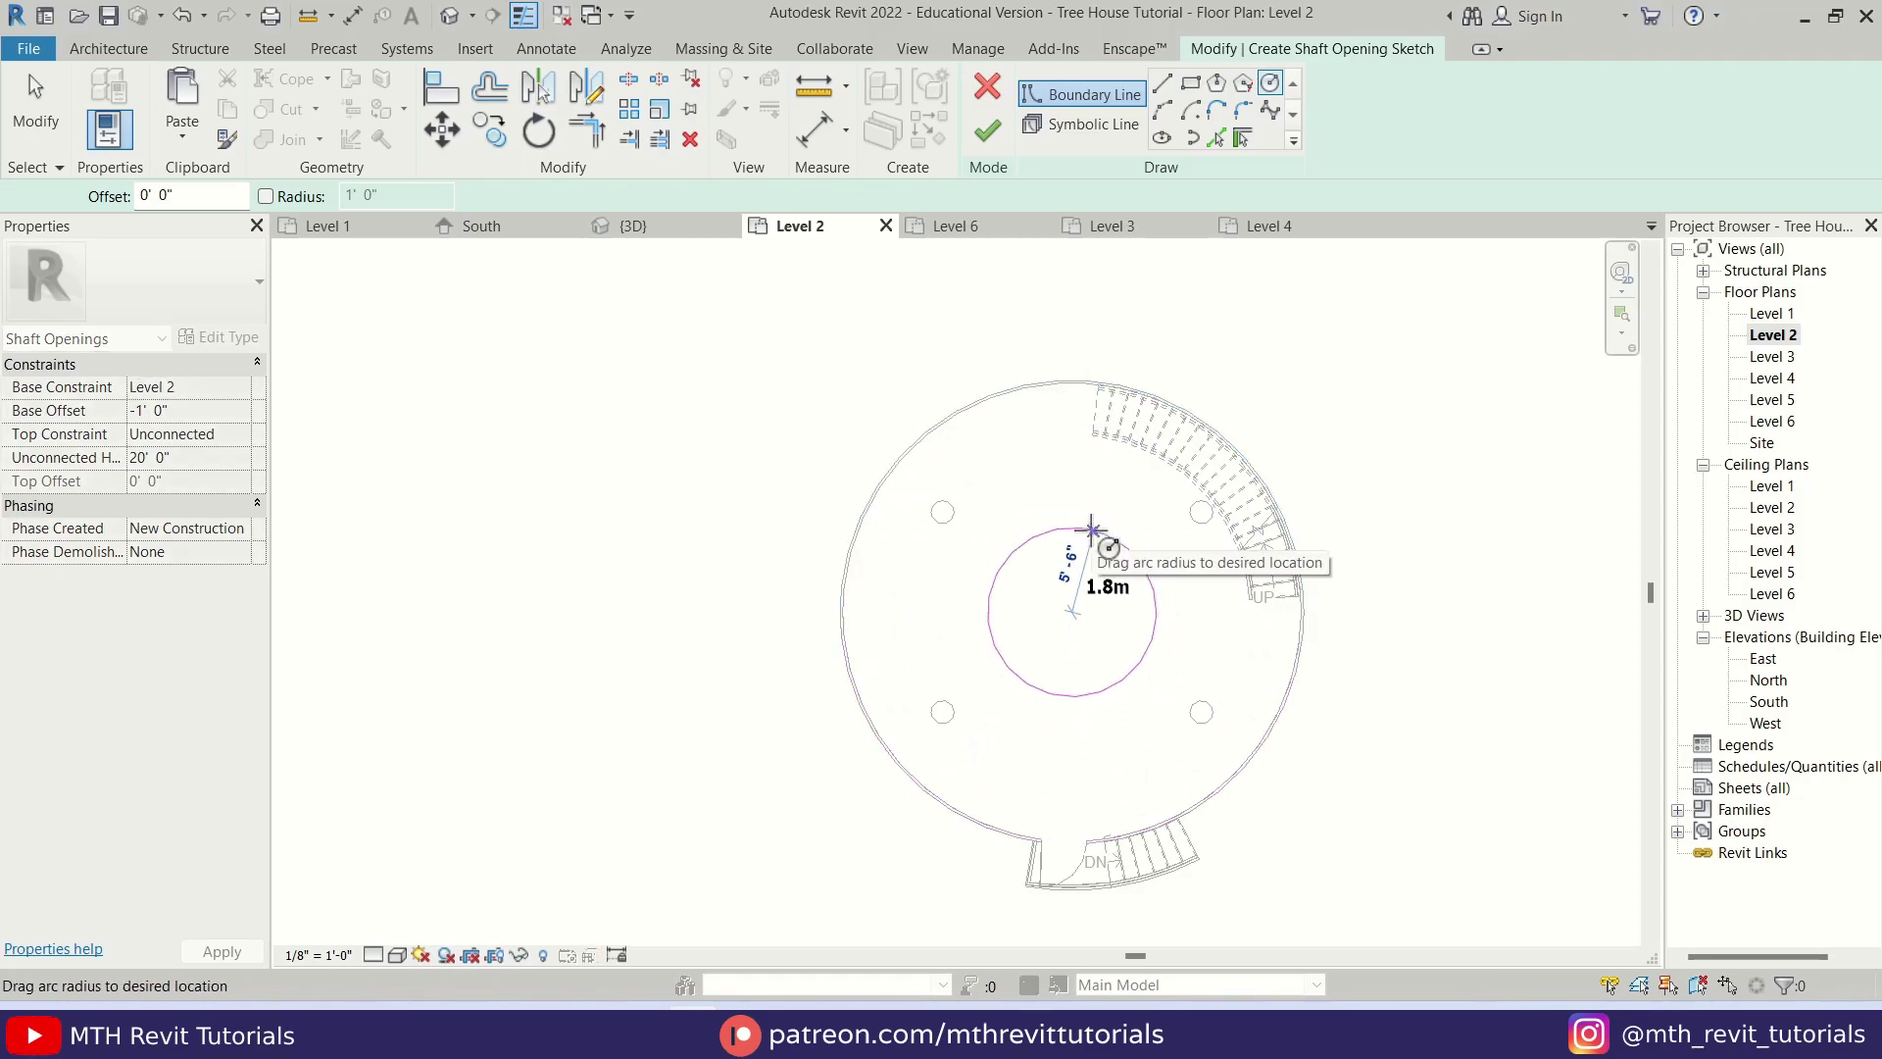
click(1091, 538)
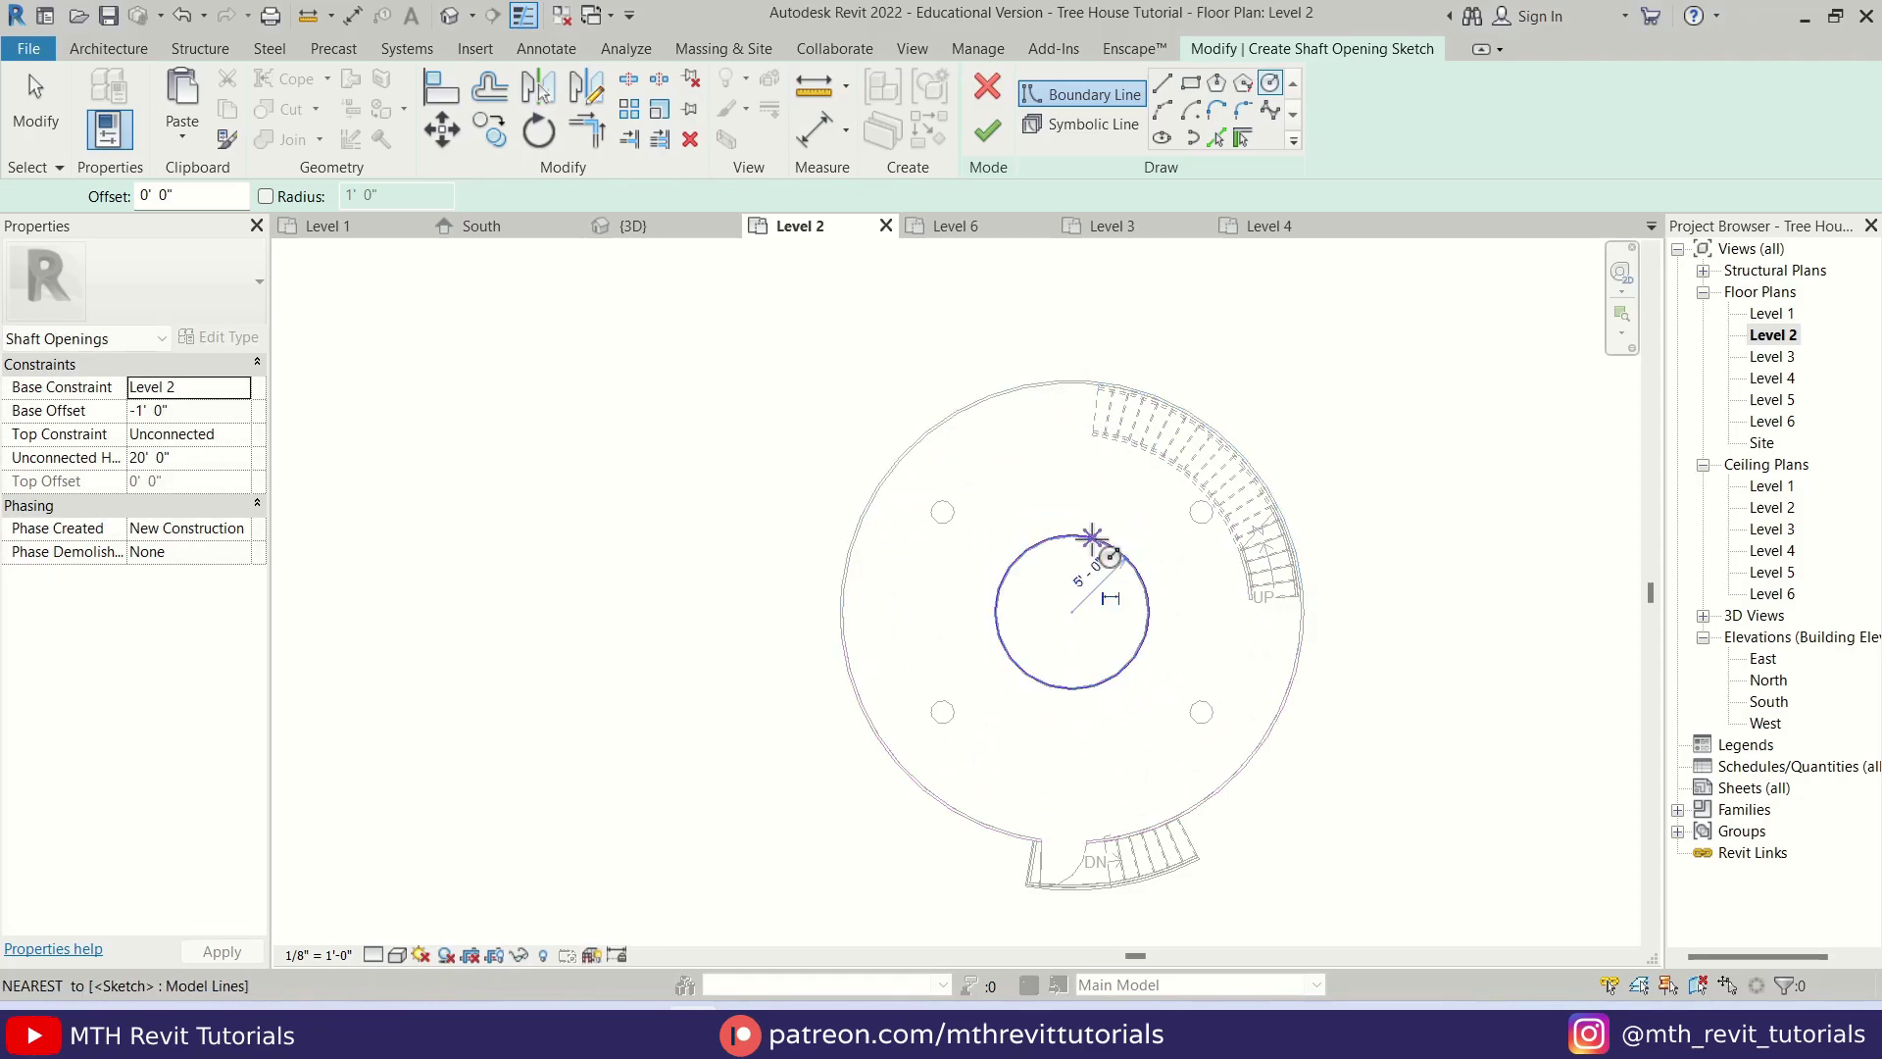
scroll(1210, 410, up, 2)
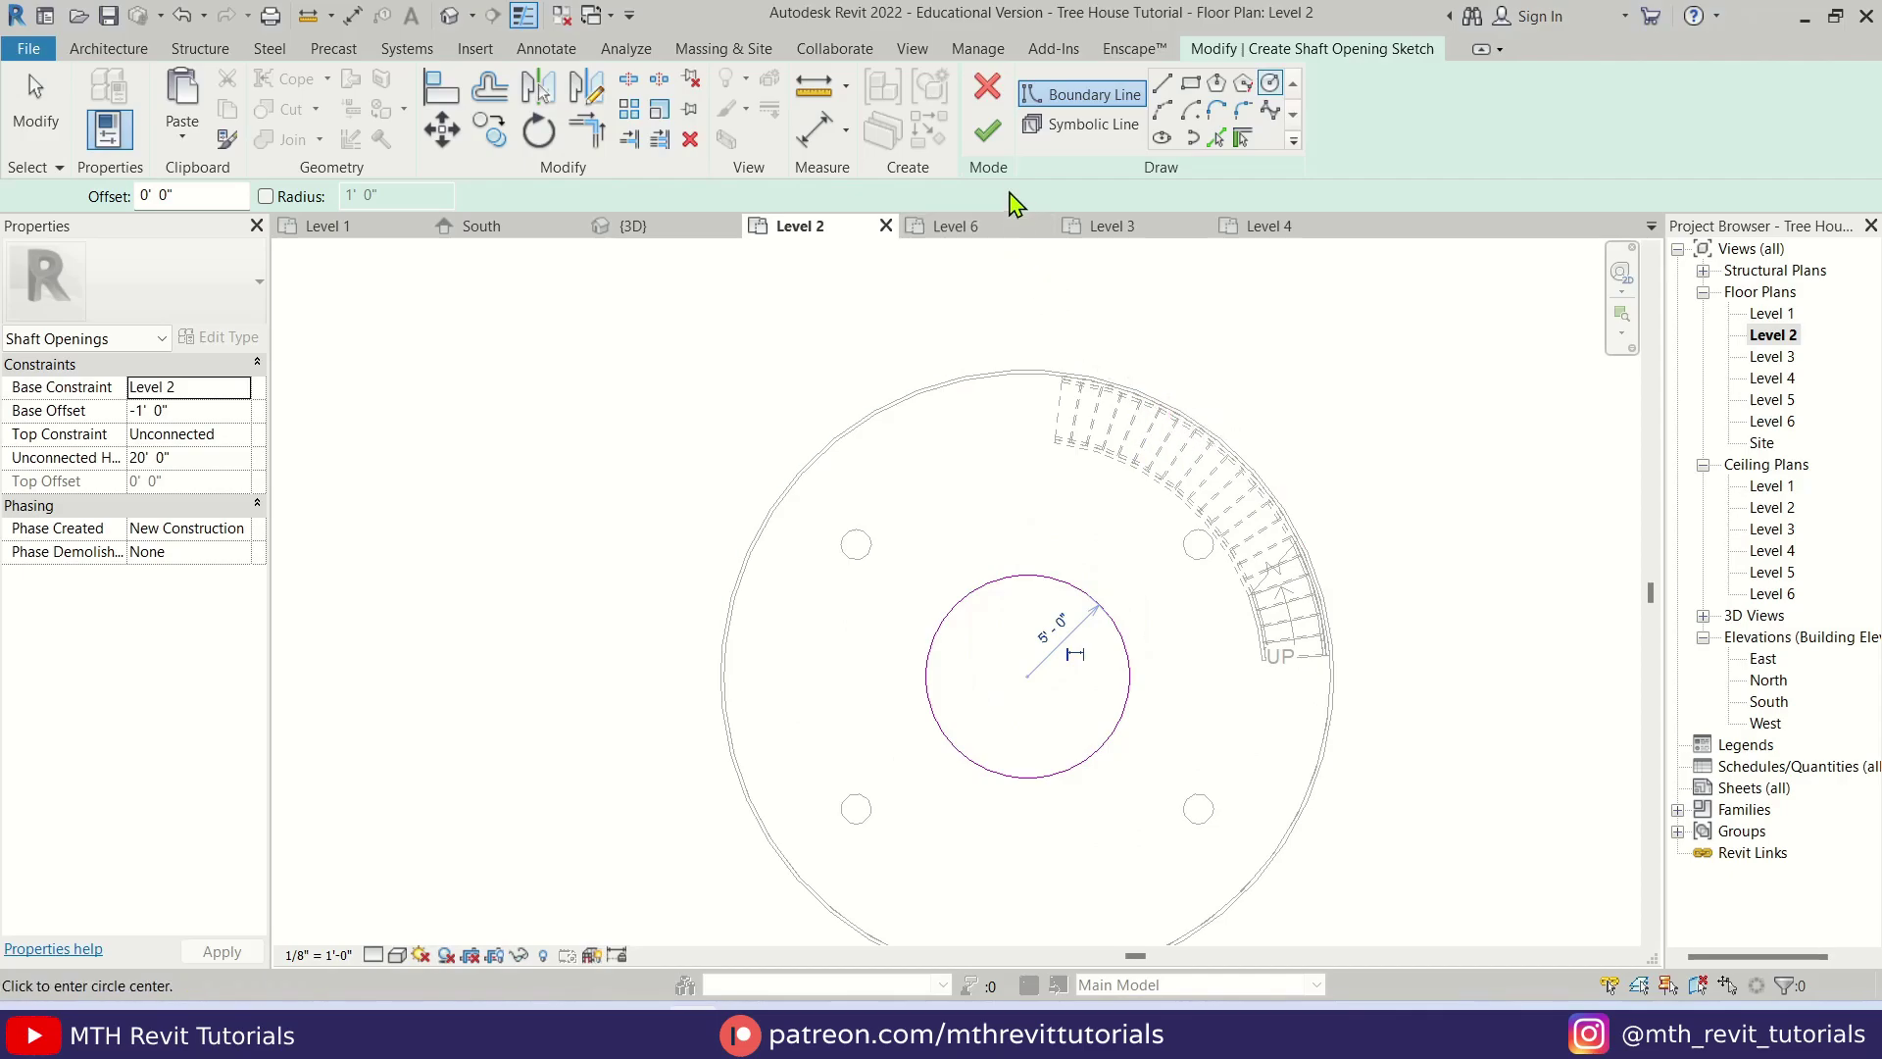
click(987, 130)
- In the 3D view, stretch the top of the central shaft opening up past the tower's uppermost floor slab
click(635, 228)
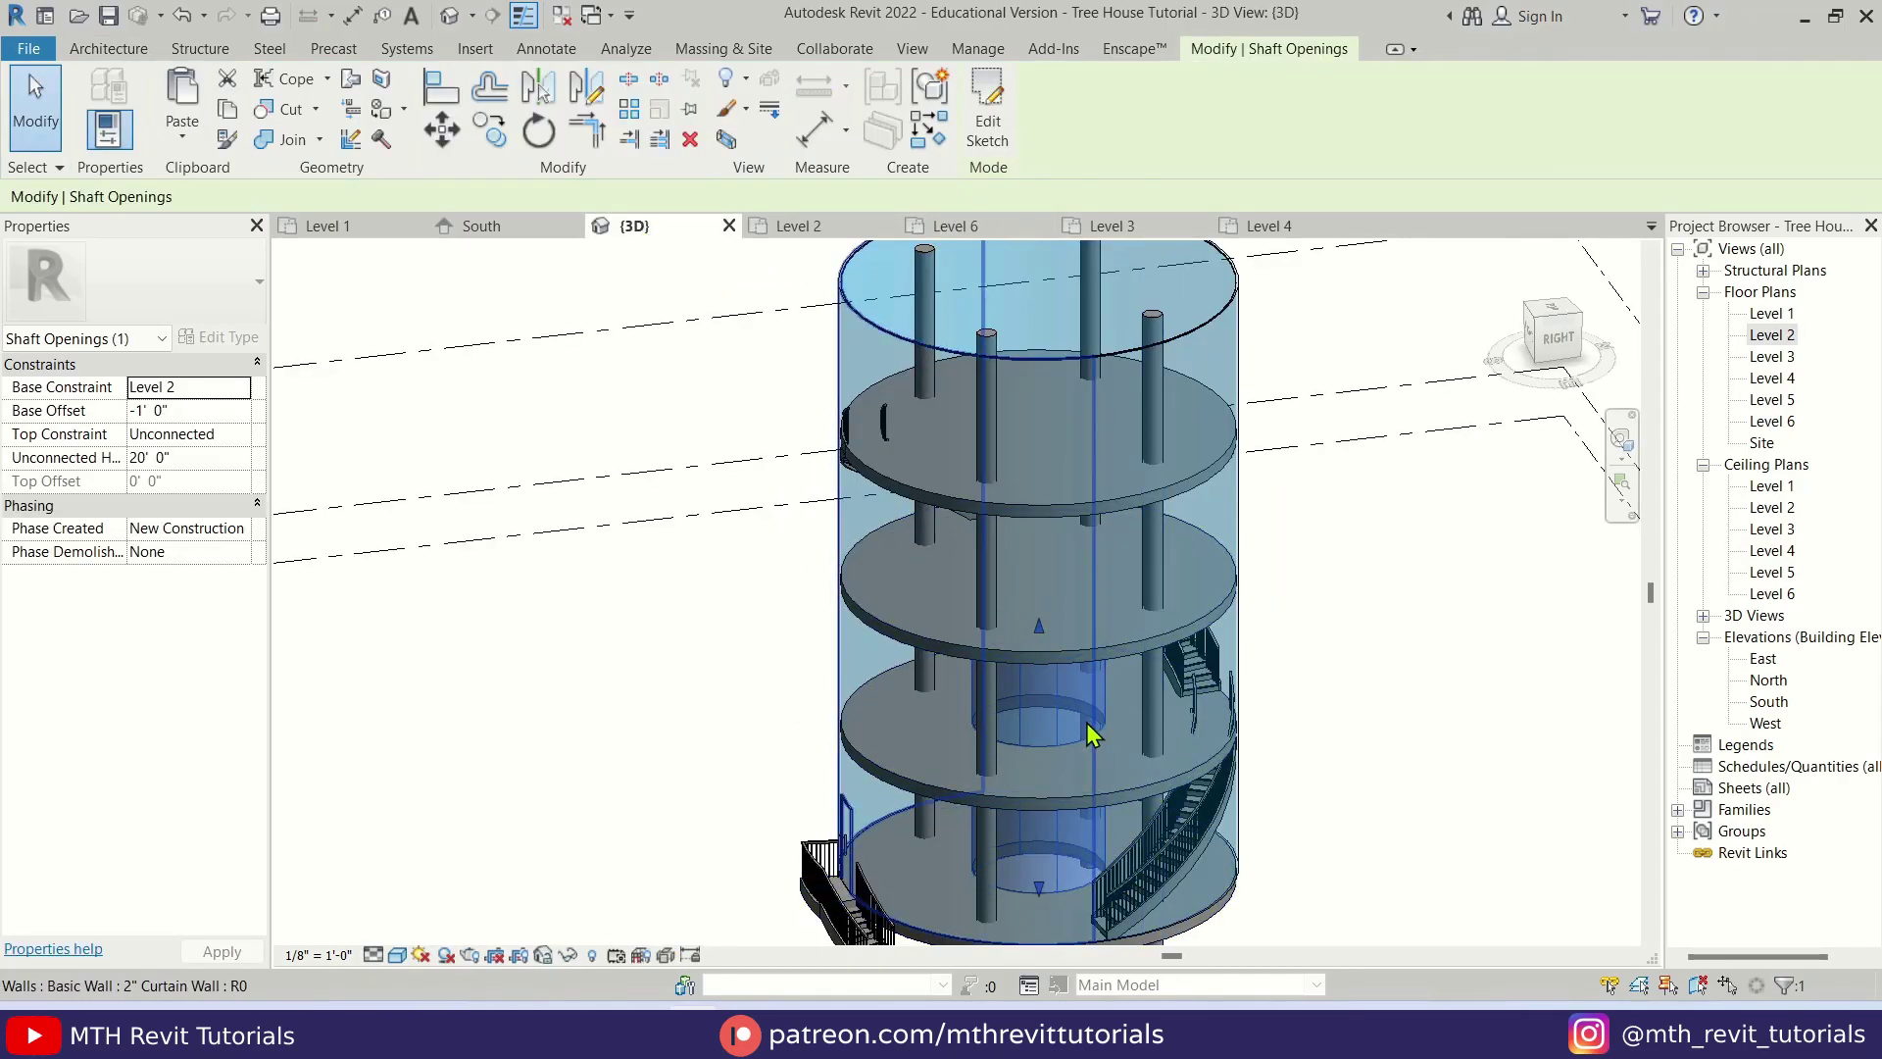
scroll(1029, 773, down, 1)
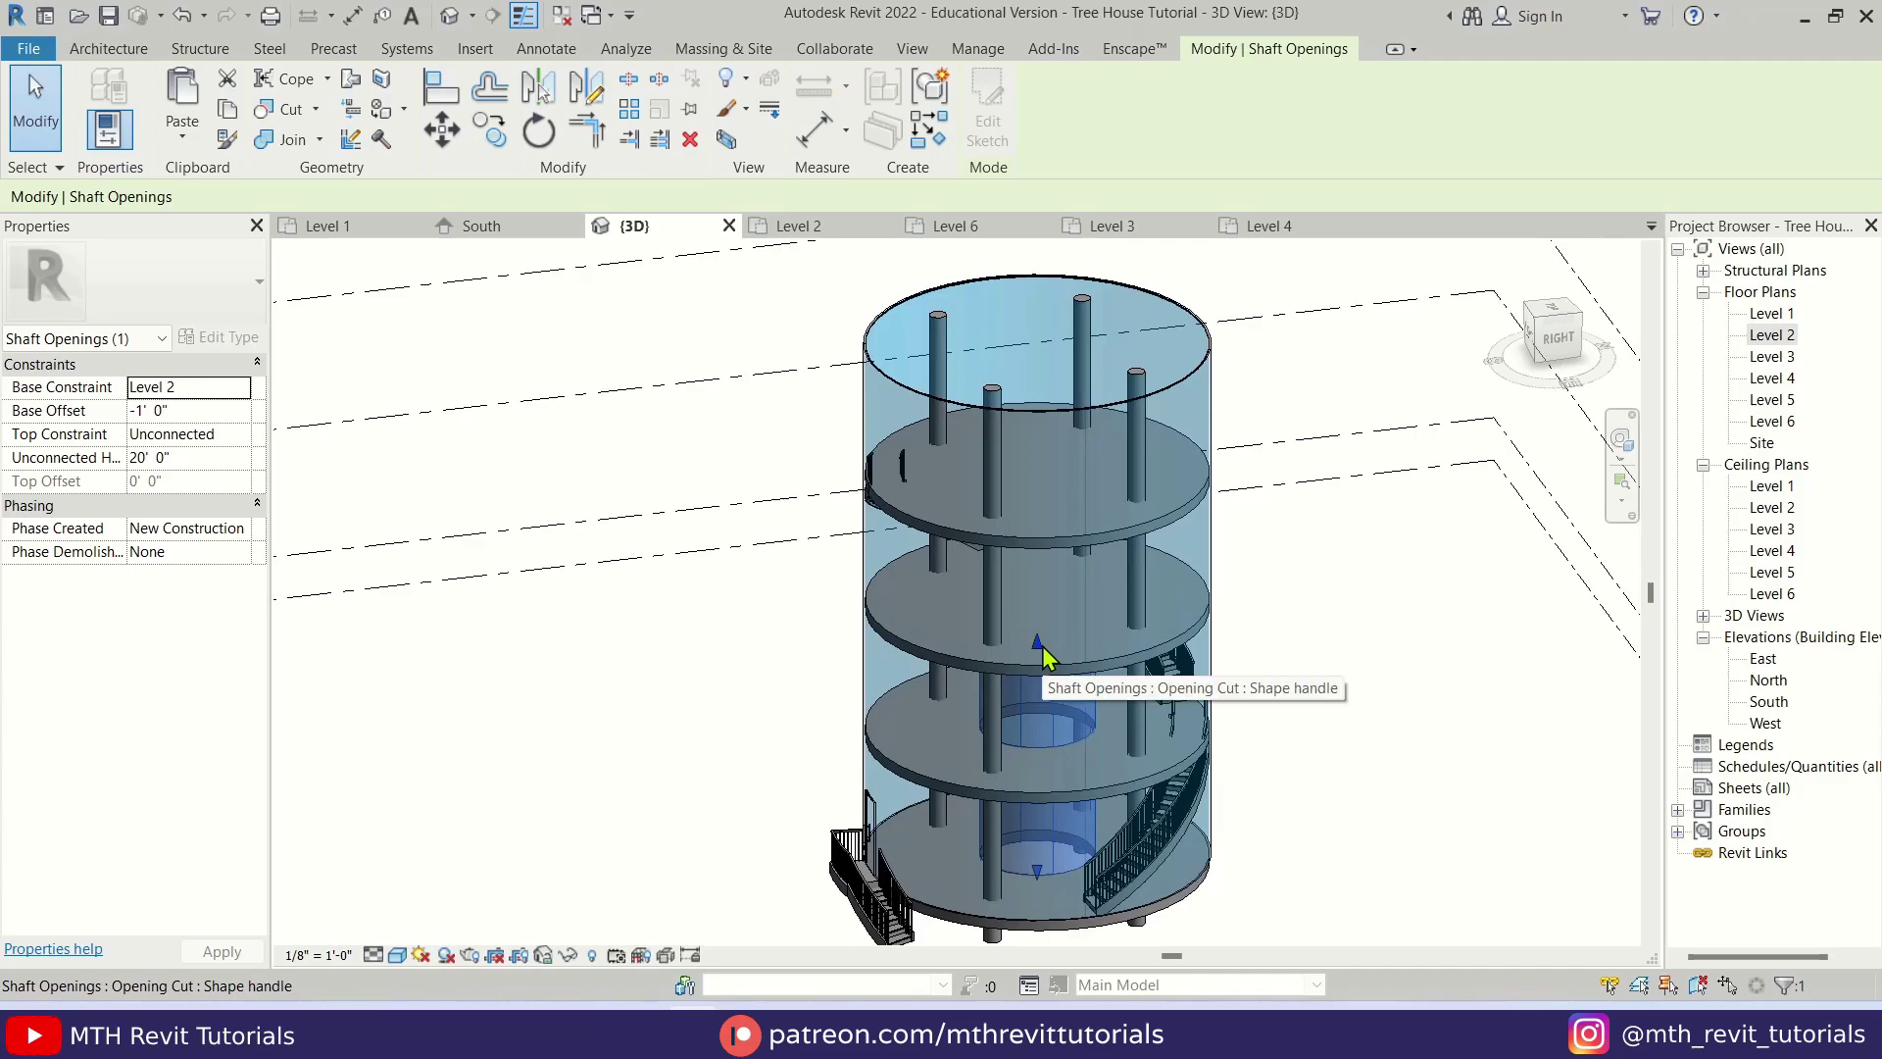
drag(1042, 645, 1039, 600)
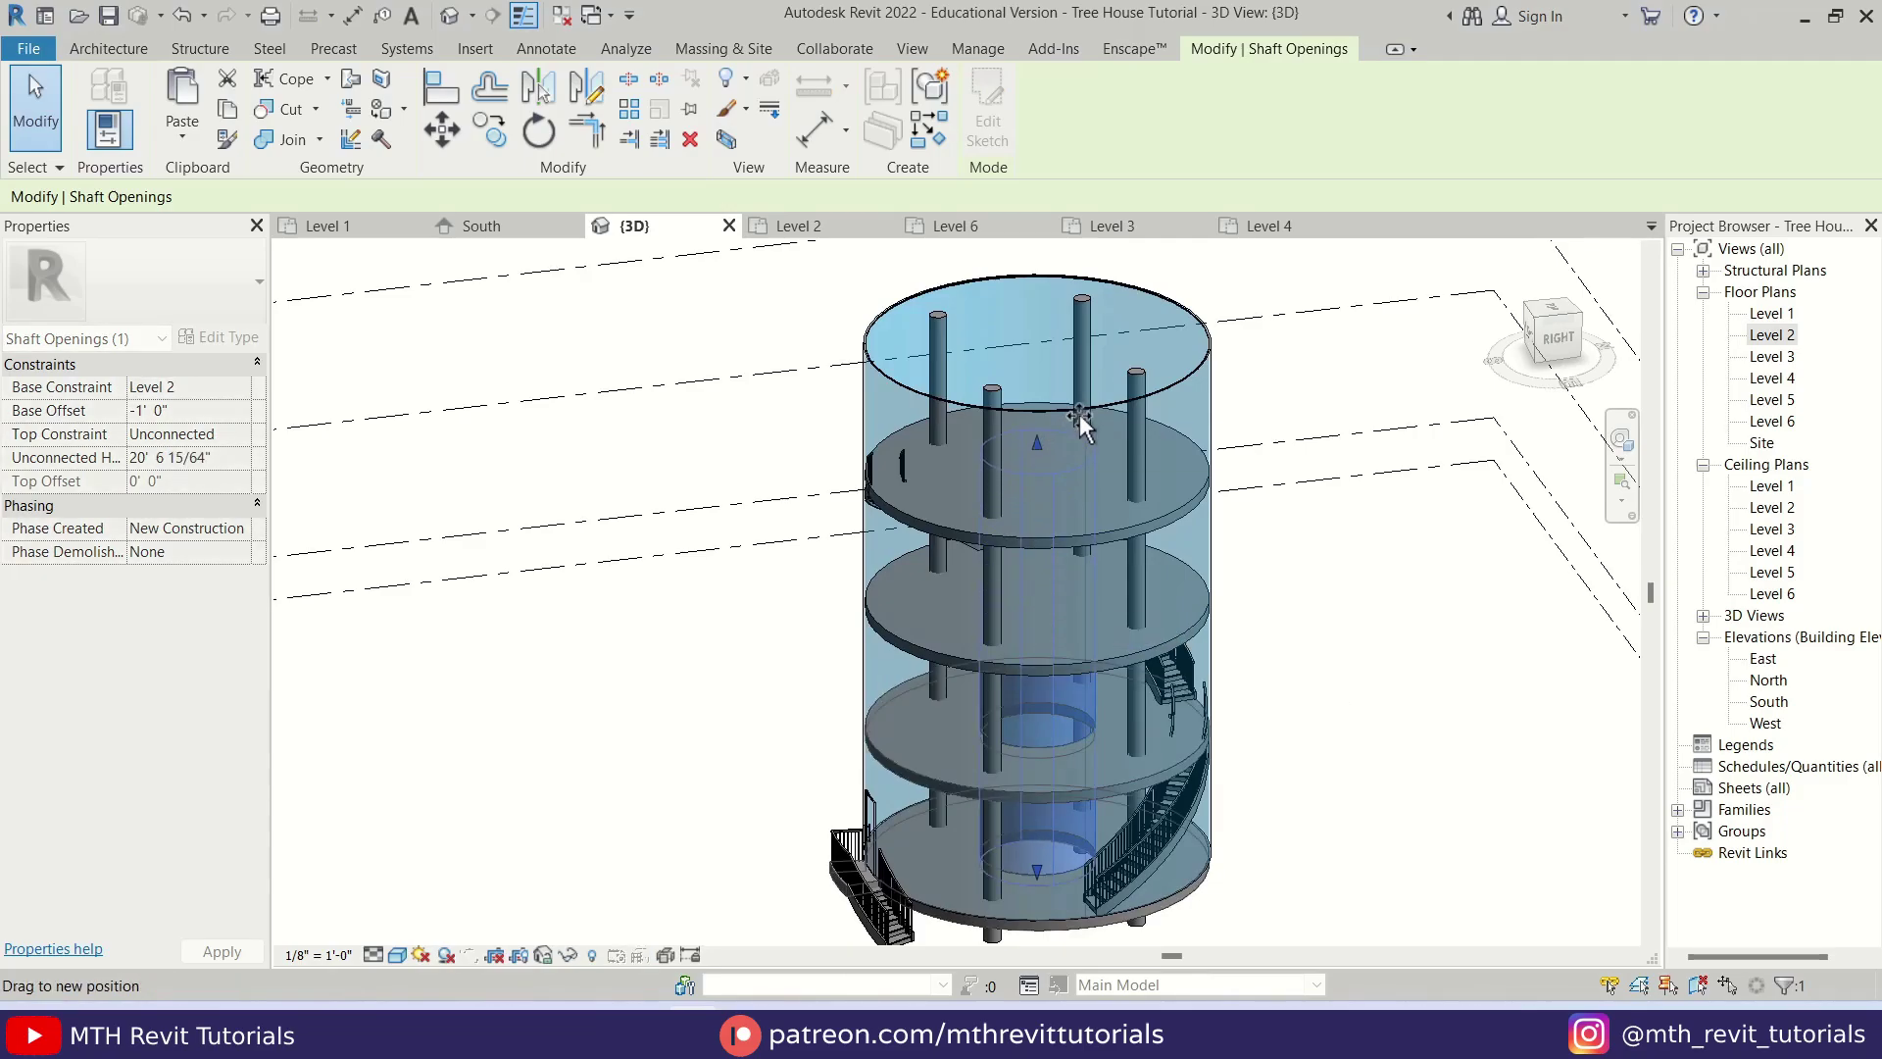
click(1315, 601)
- Examine the central circular opening through the tower's floors from several angles
middle_drag(1068, 755, 1072, 667)
scroll(1084, 555, up, 2)
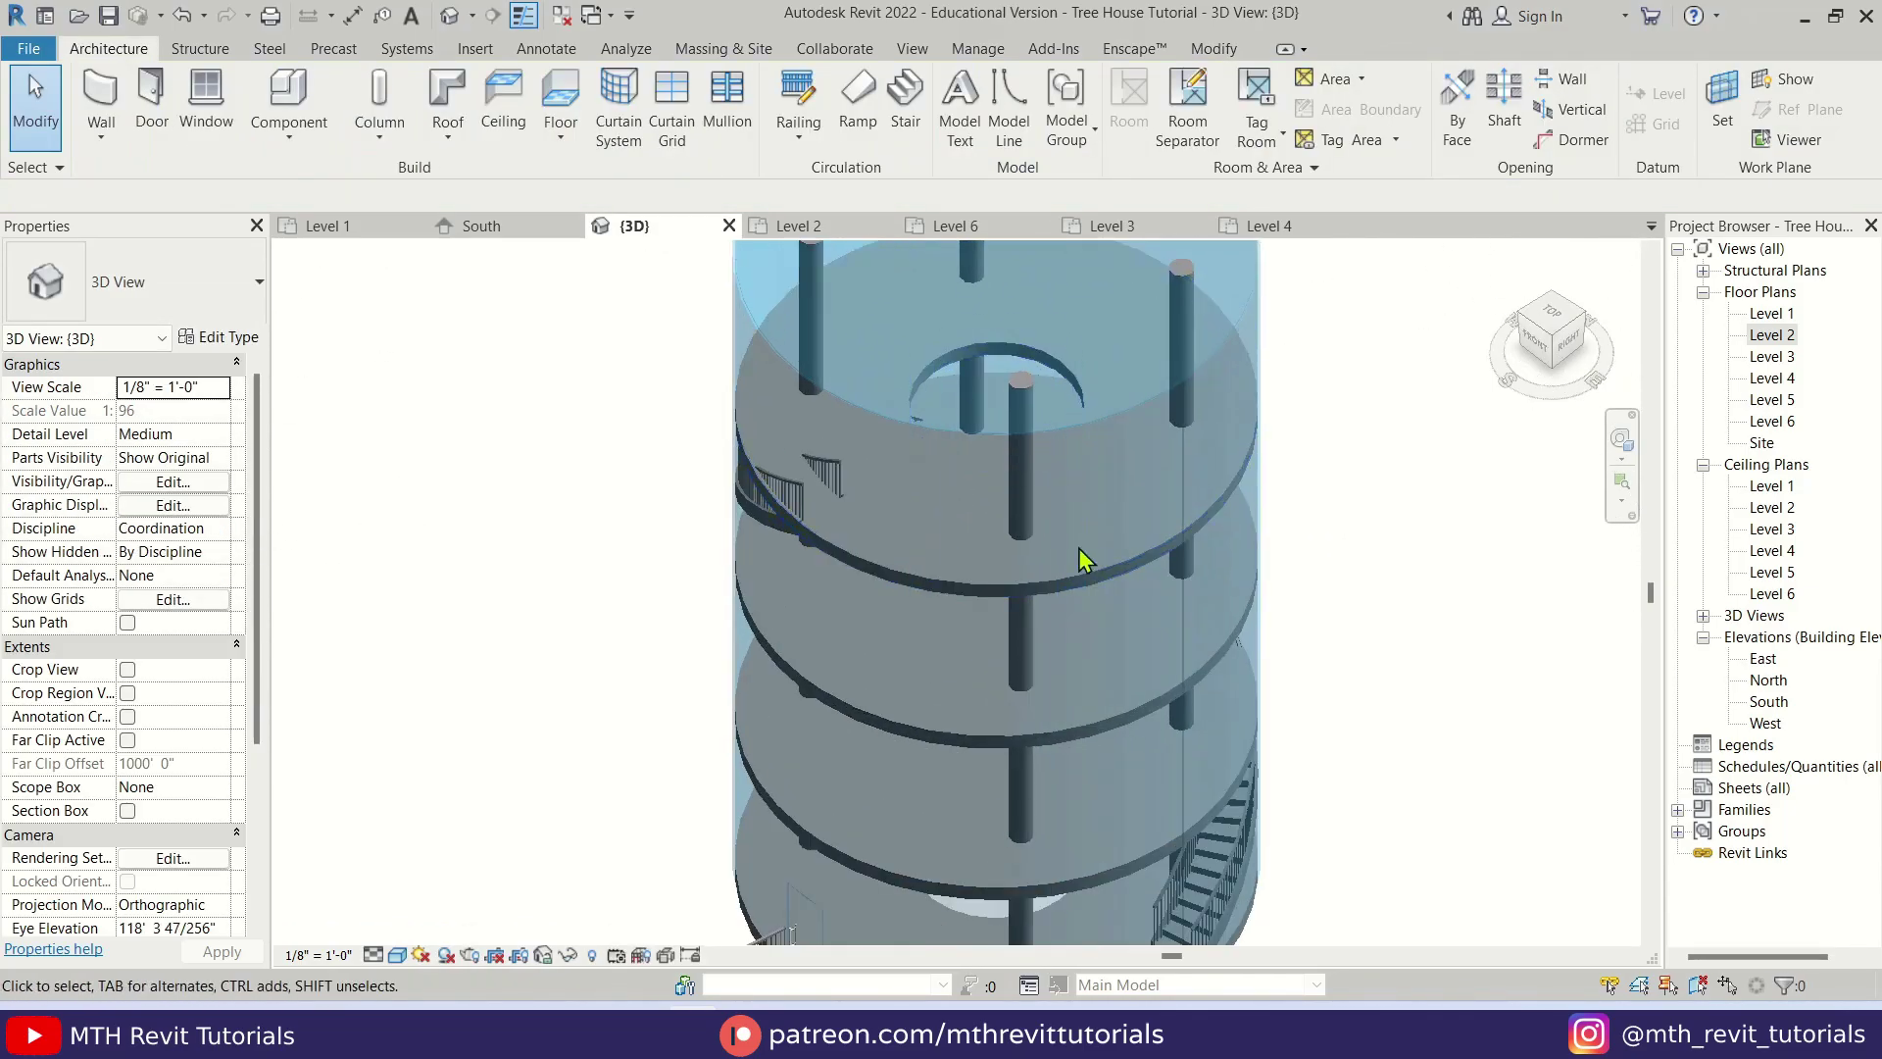
shift+middle_drag(1134, 529, 1000, 459)
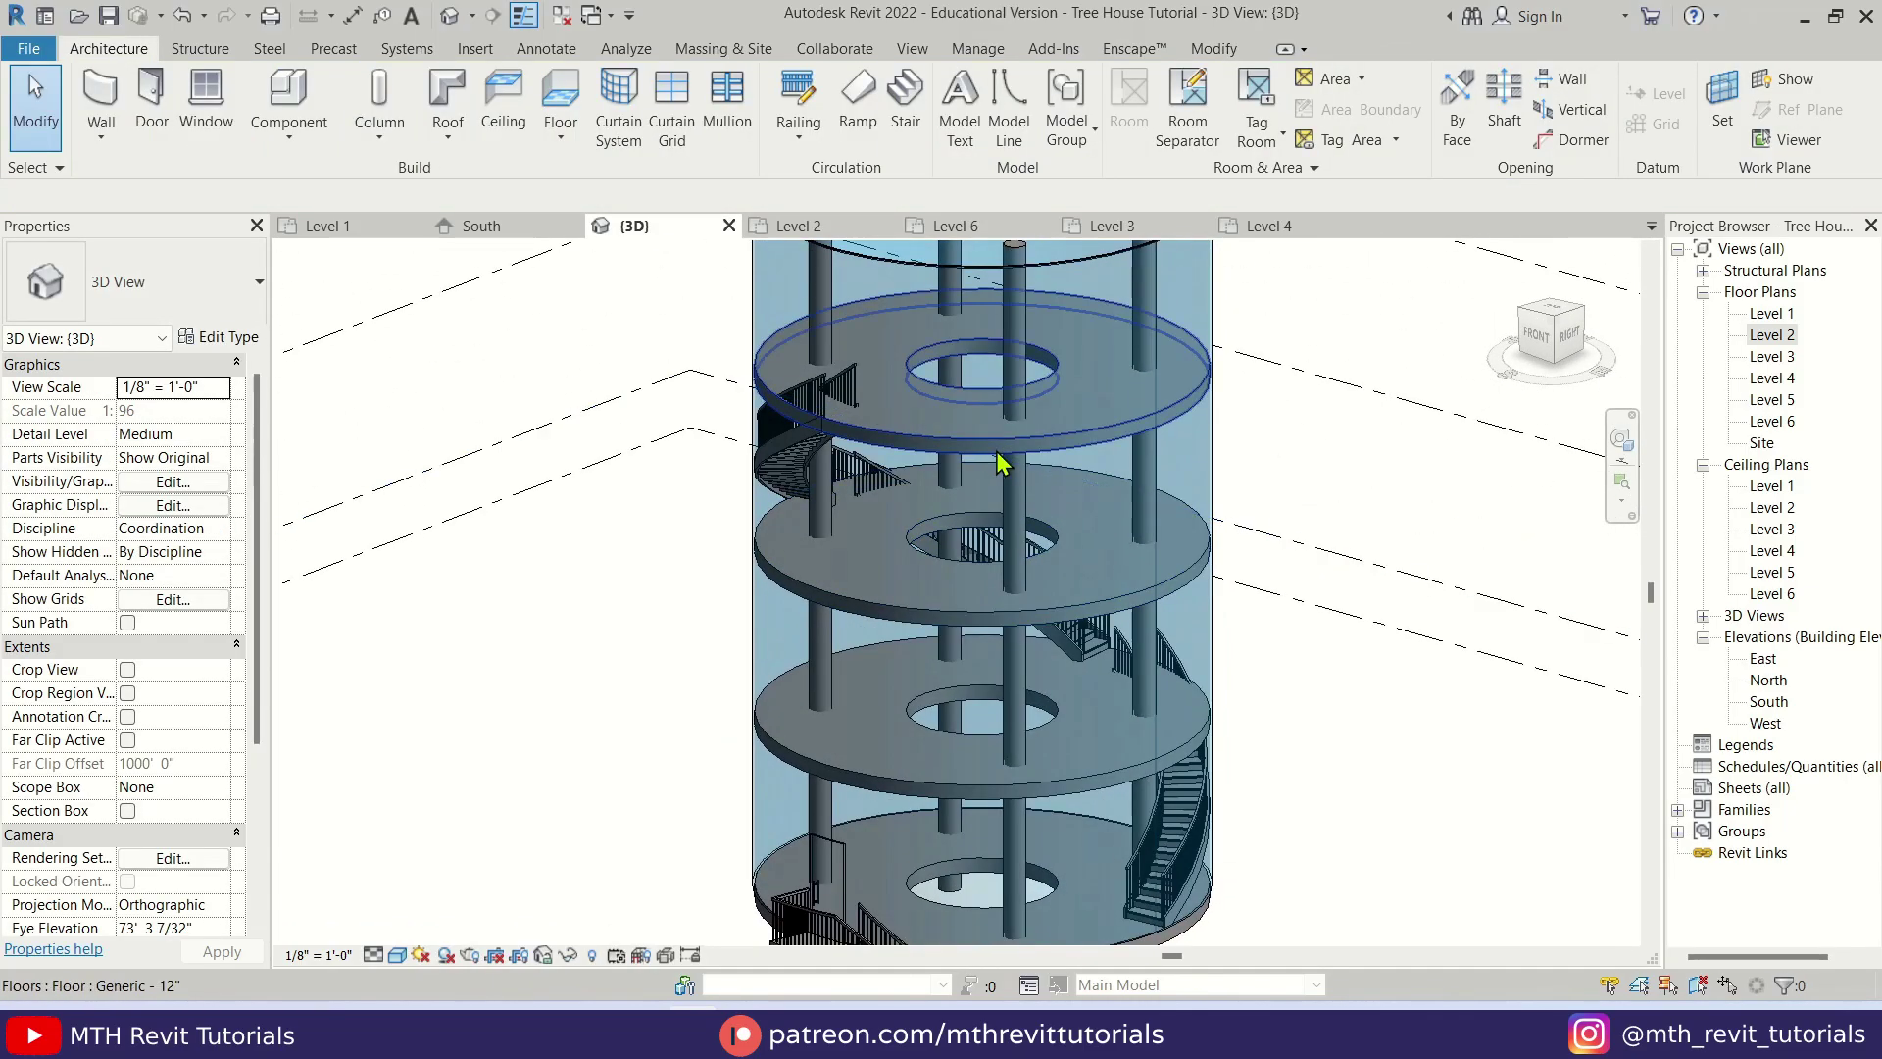
scroll(1068, 548, down, 1)
middle_drag(1070, 550, 1100, 514)
scroll(1107, 686, up, 2)
scroll(1196, 725, up, 2)
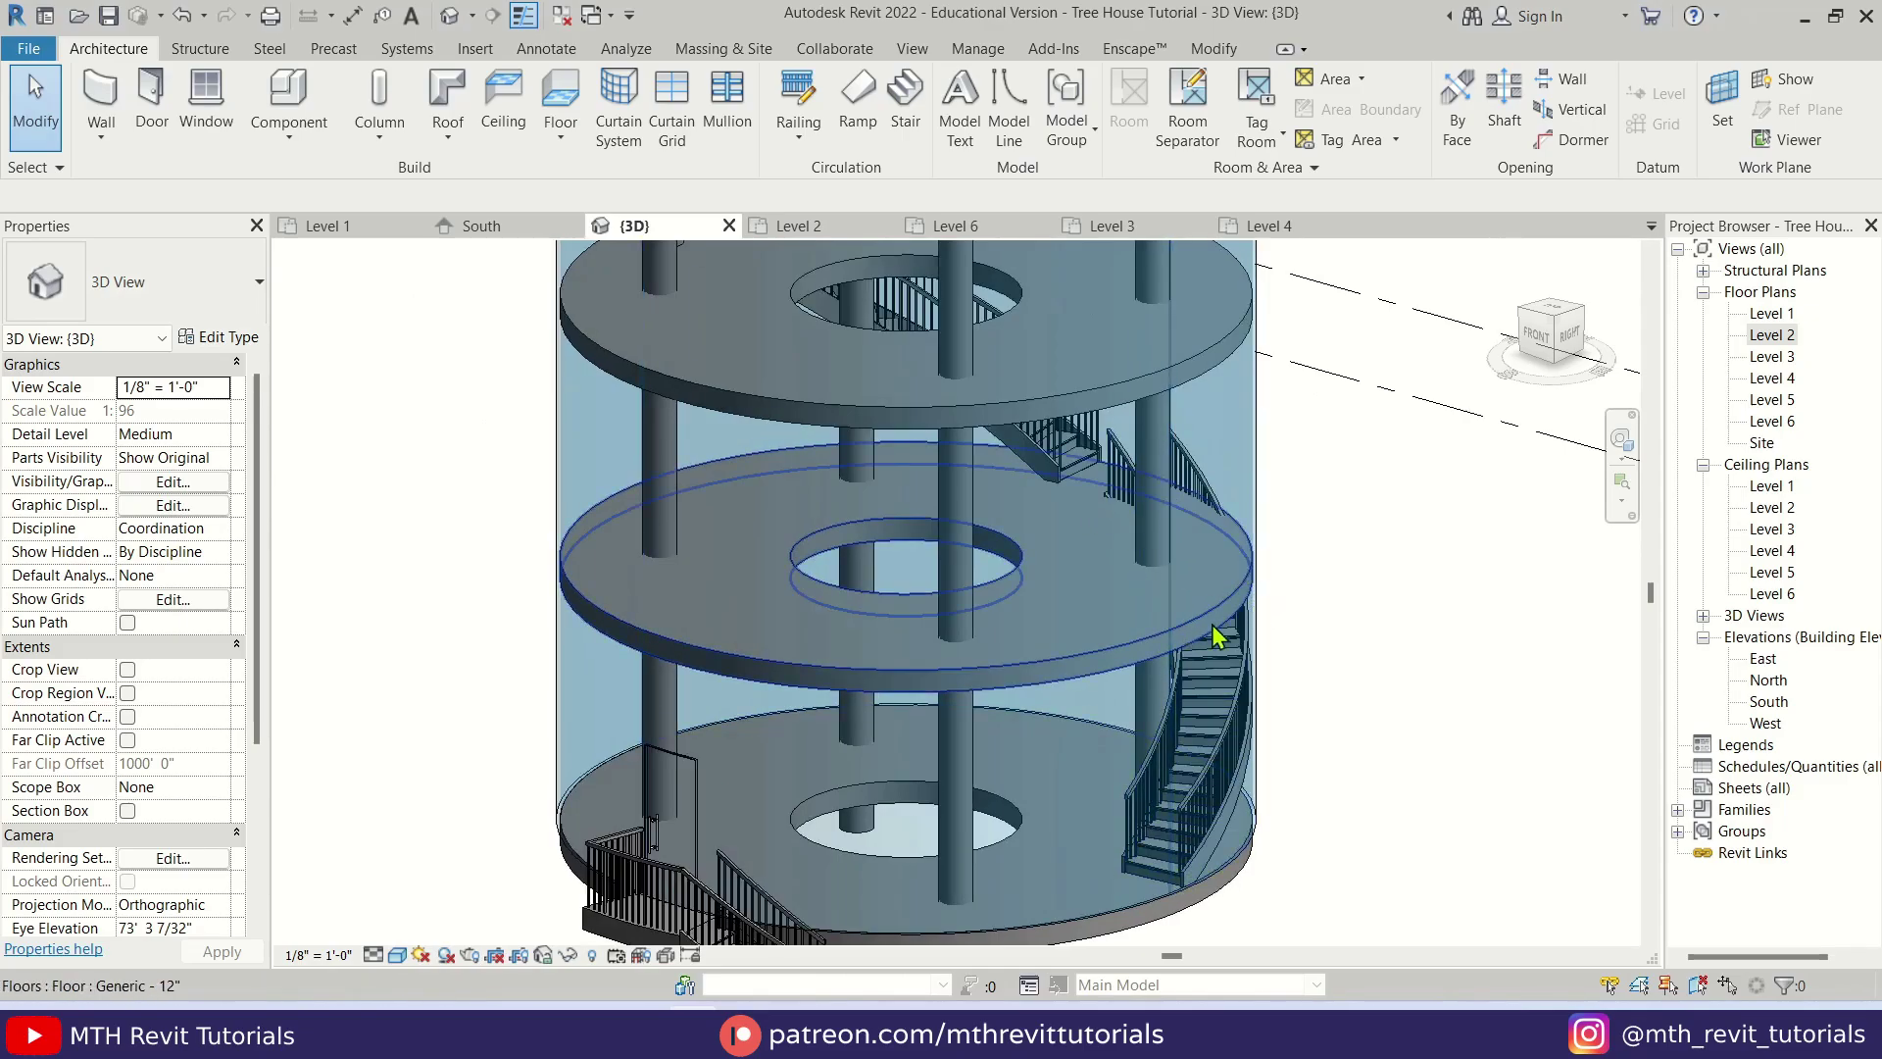
- In the Level 2 plan, start a shaft opening and pick boundary lines along the curved stair's ends, inner edge and the adjacent wall face
double_click(1774, 335)
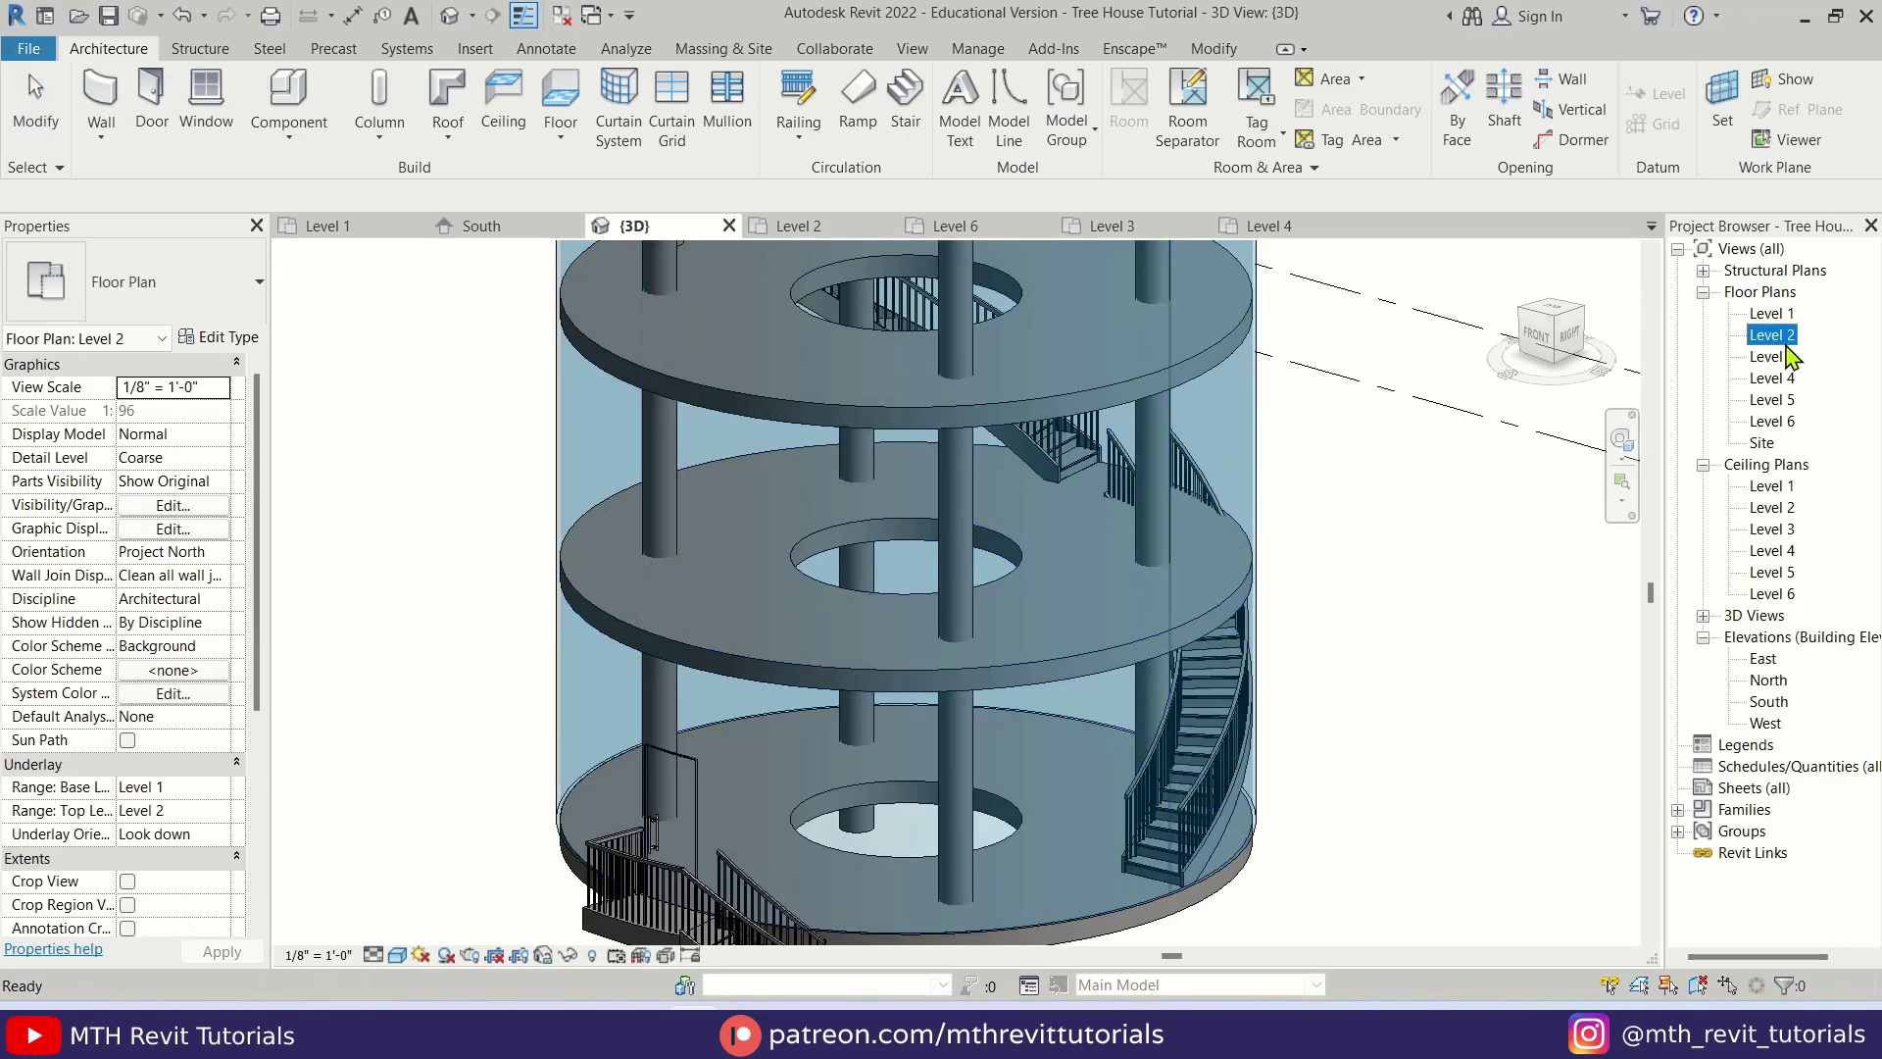
click(1504, 122)
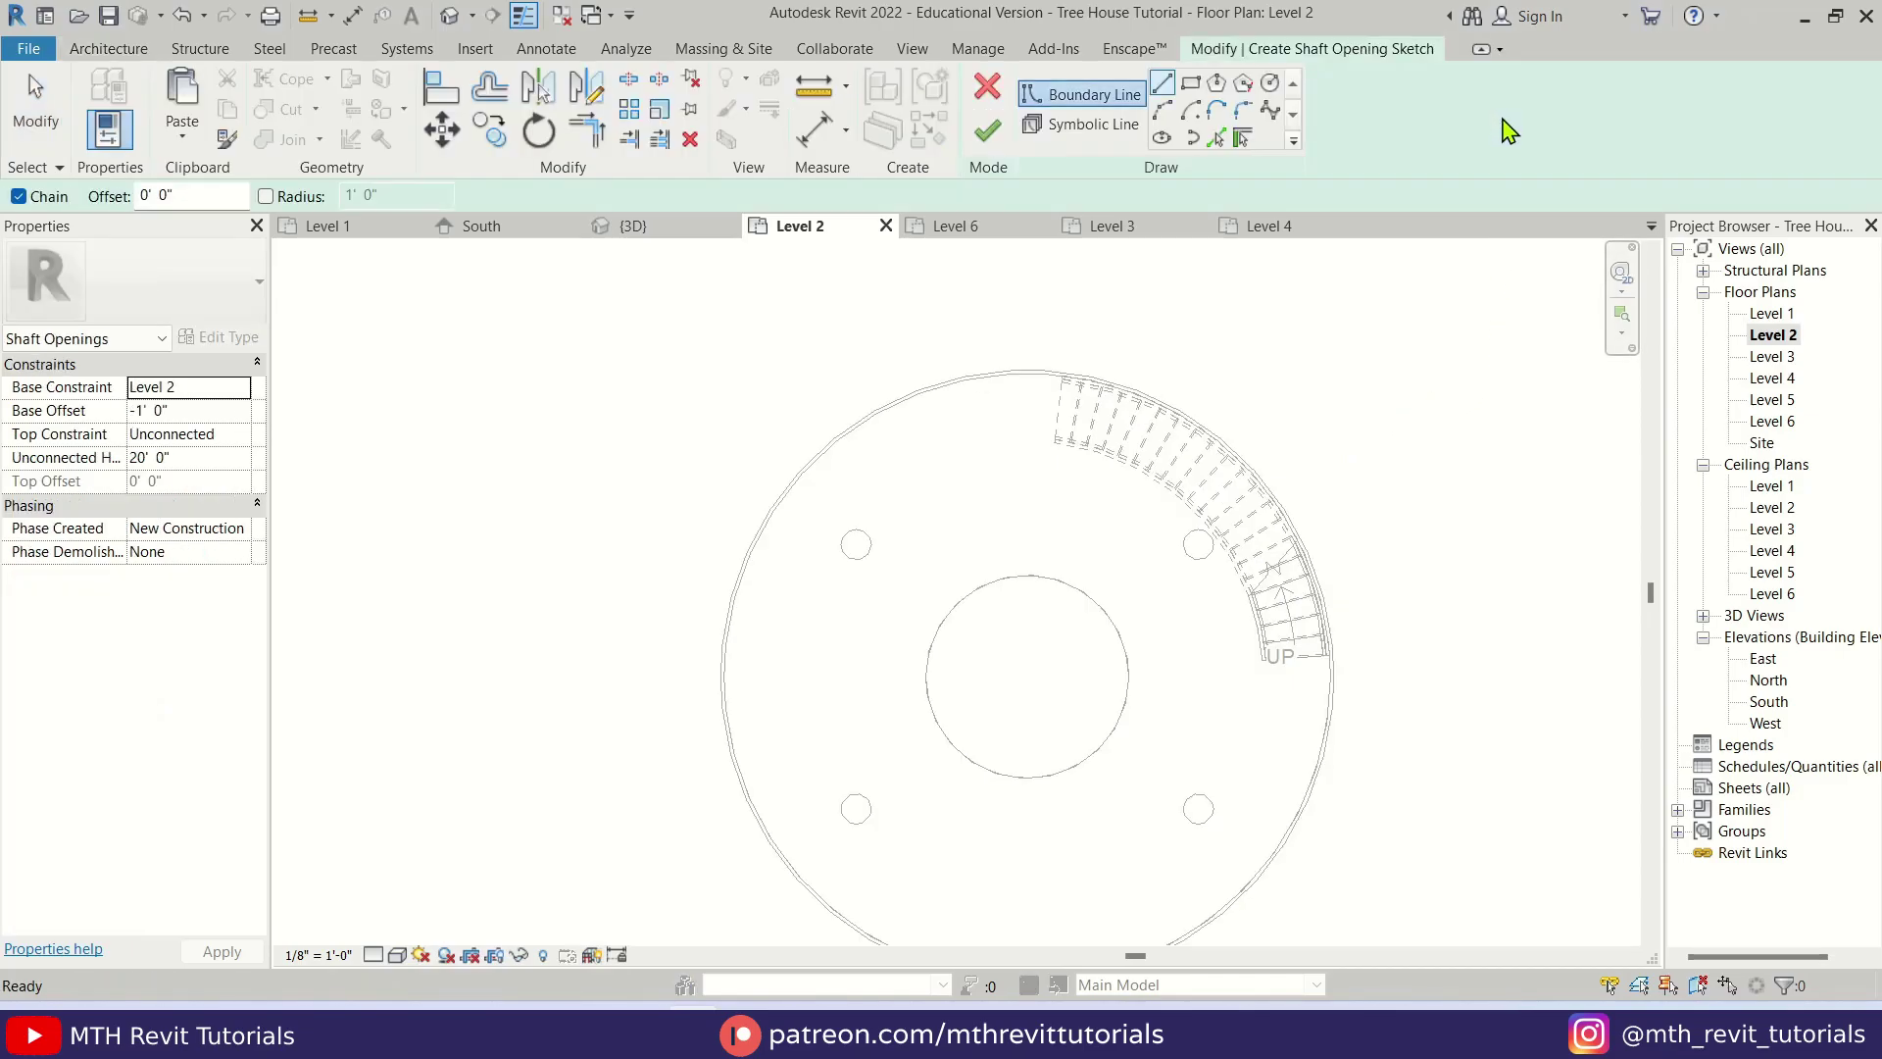
click(1217, 139)
scroll(1108, 434, up, 3)
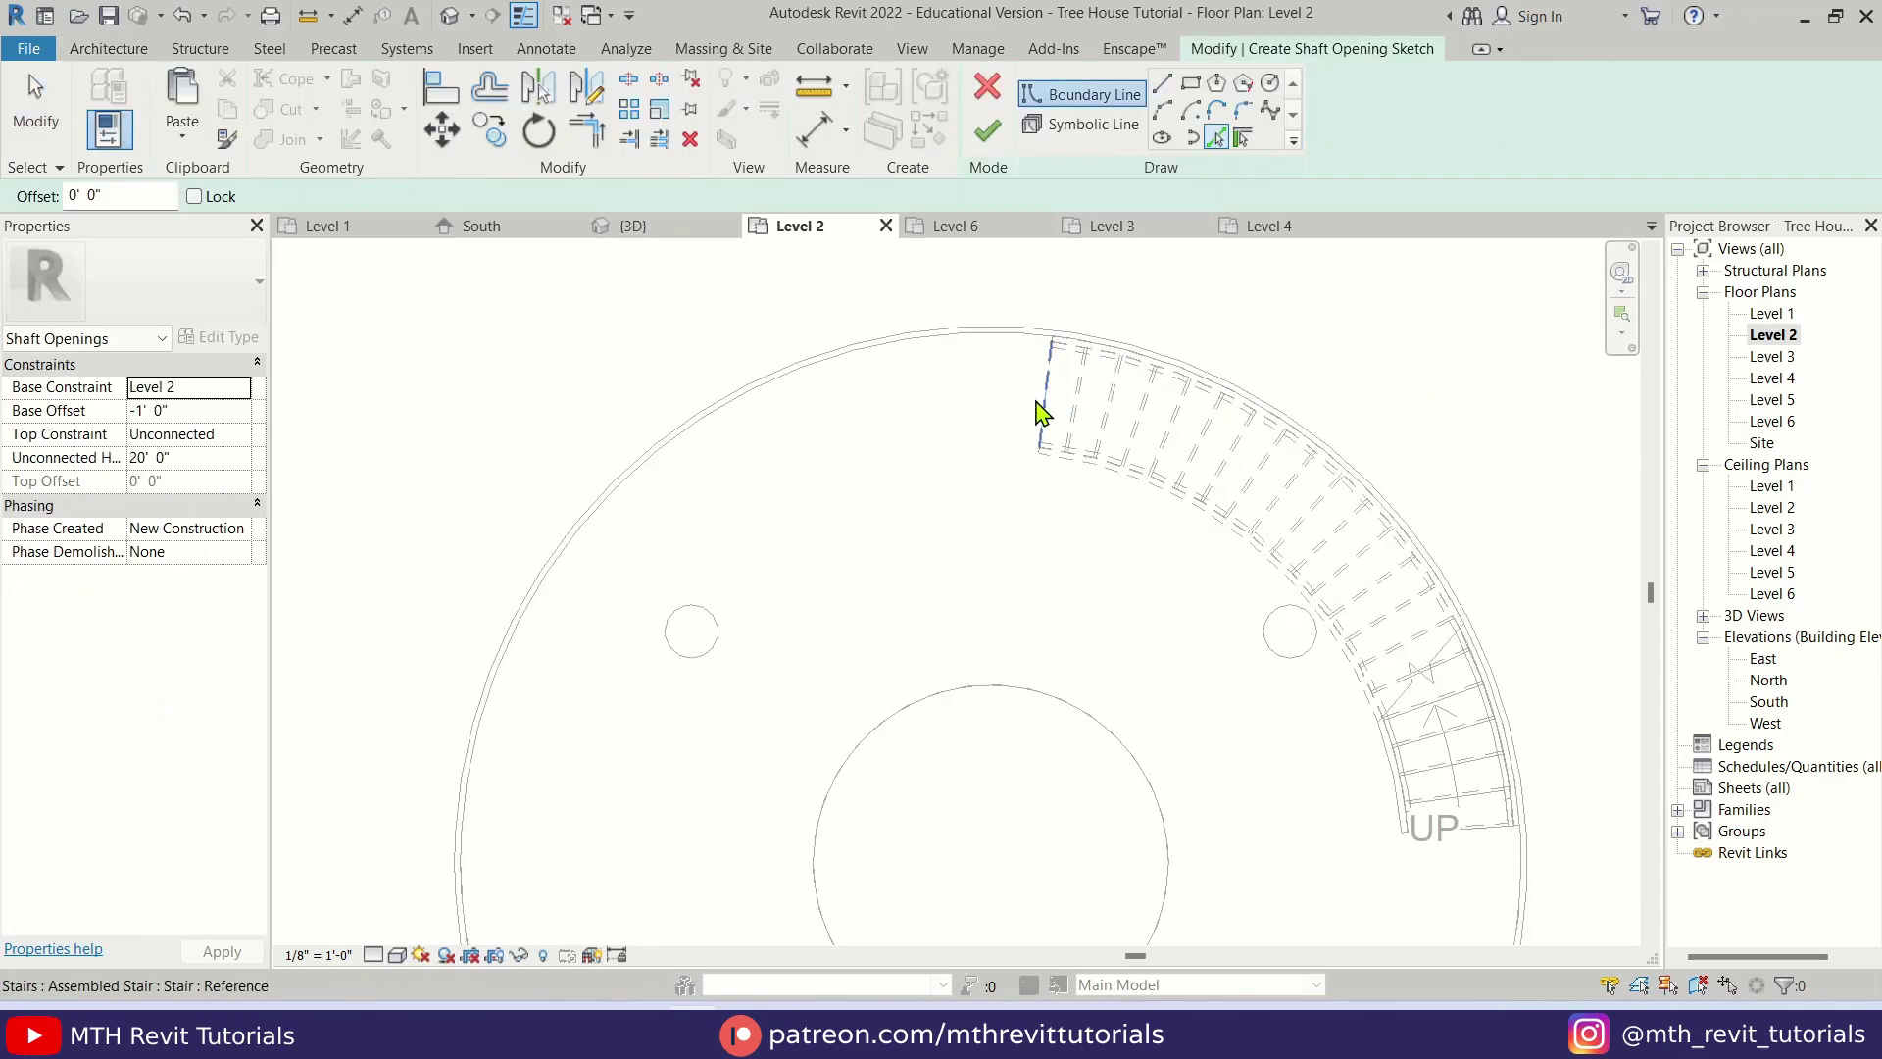
click(1117, 491)
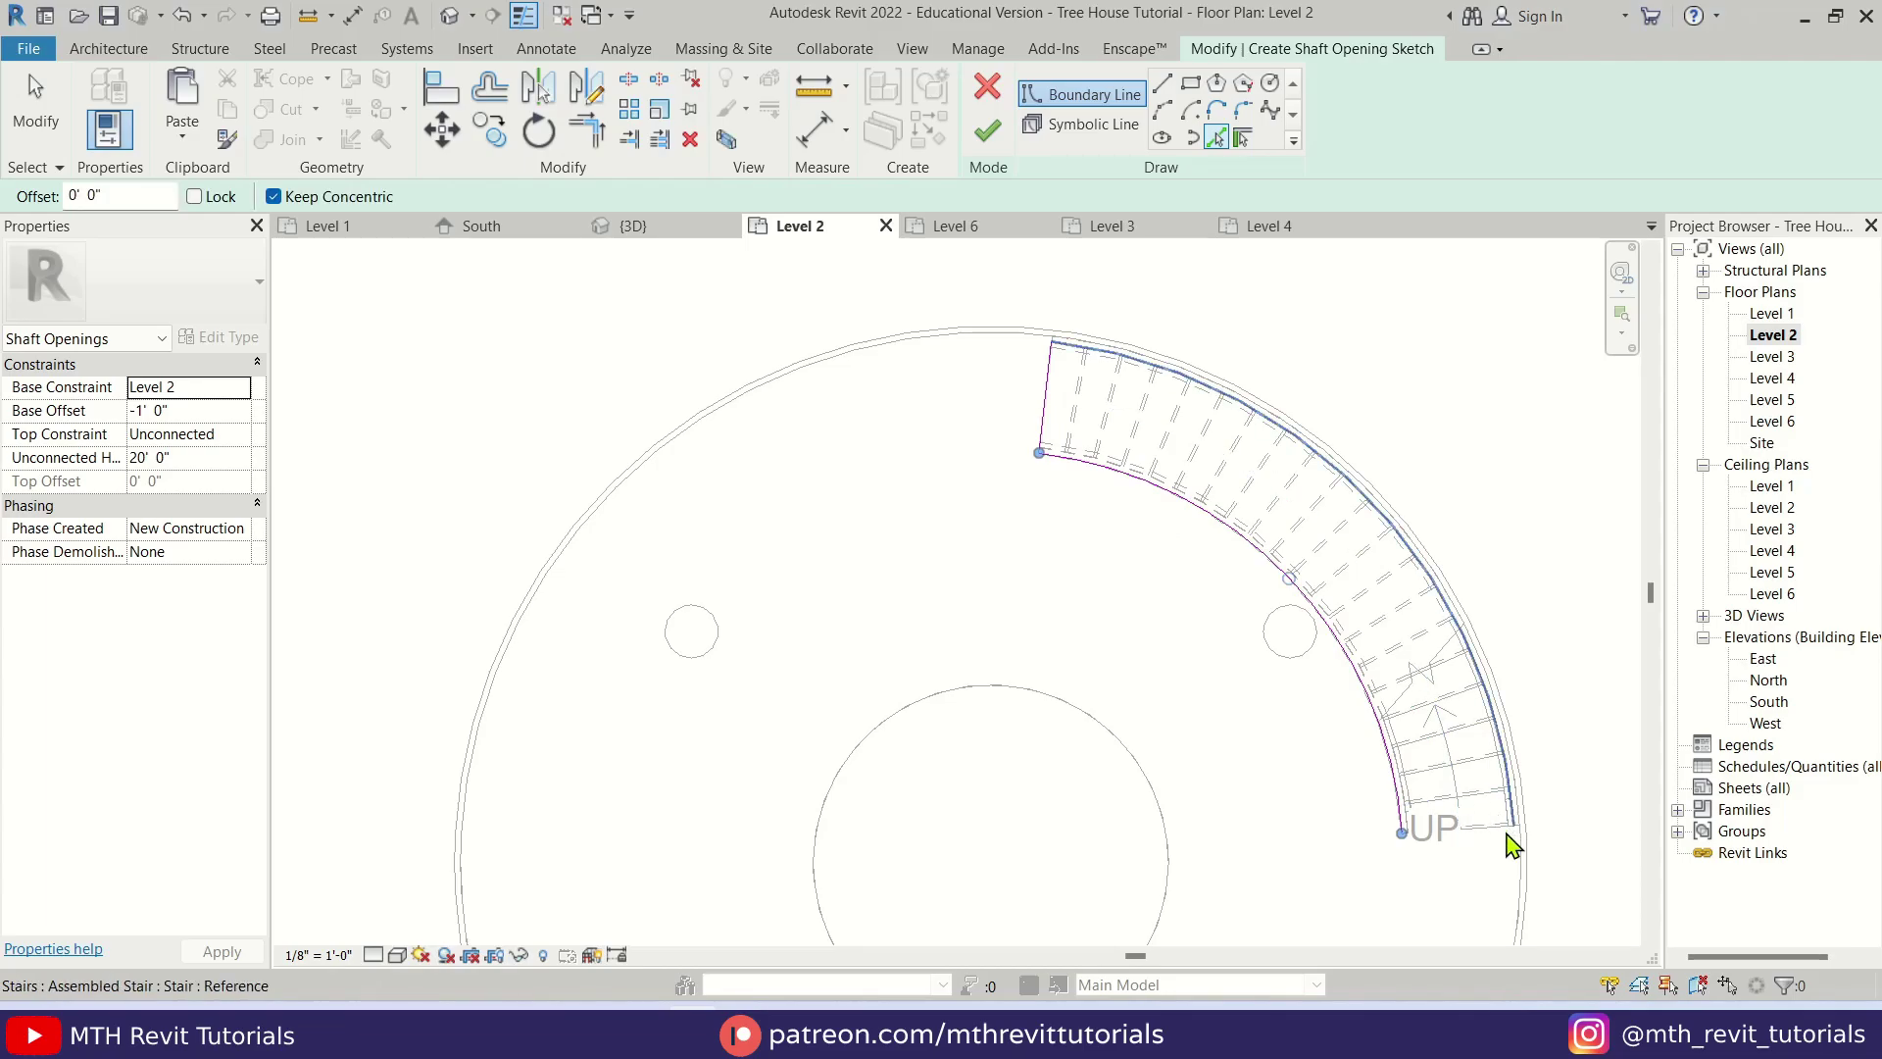
scroll(1510, 784, up, 4)
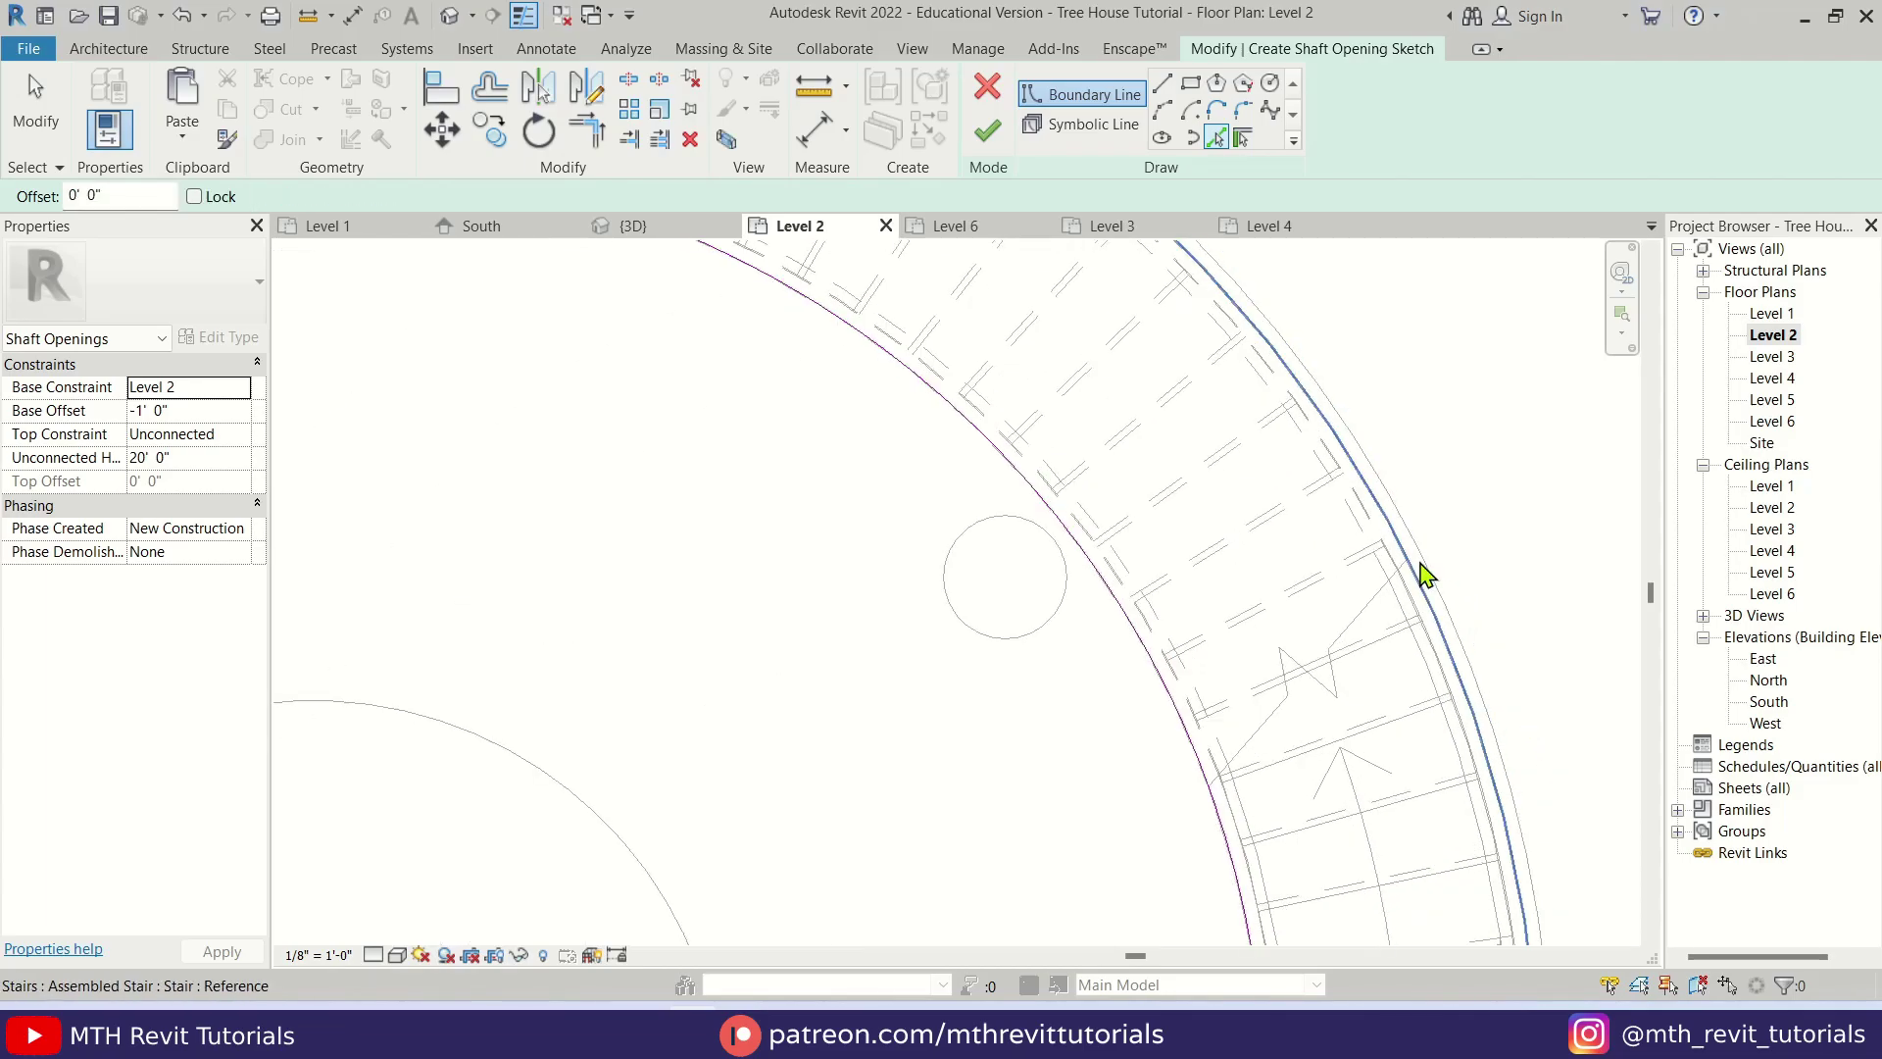
click(1424, 574)
scroll(1411, 656, down, 2)
scroll(1520, 878, up, 2)
- Trim the corners of the stair shaft boundary into a closed loop and finish the shaft opening sketch
key(t)
key(r)
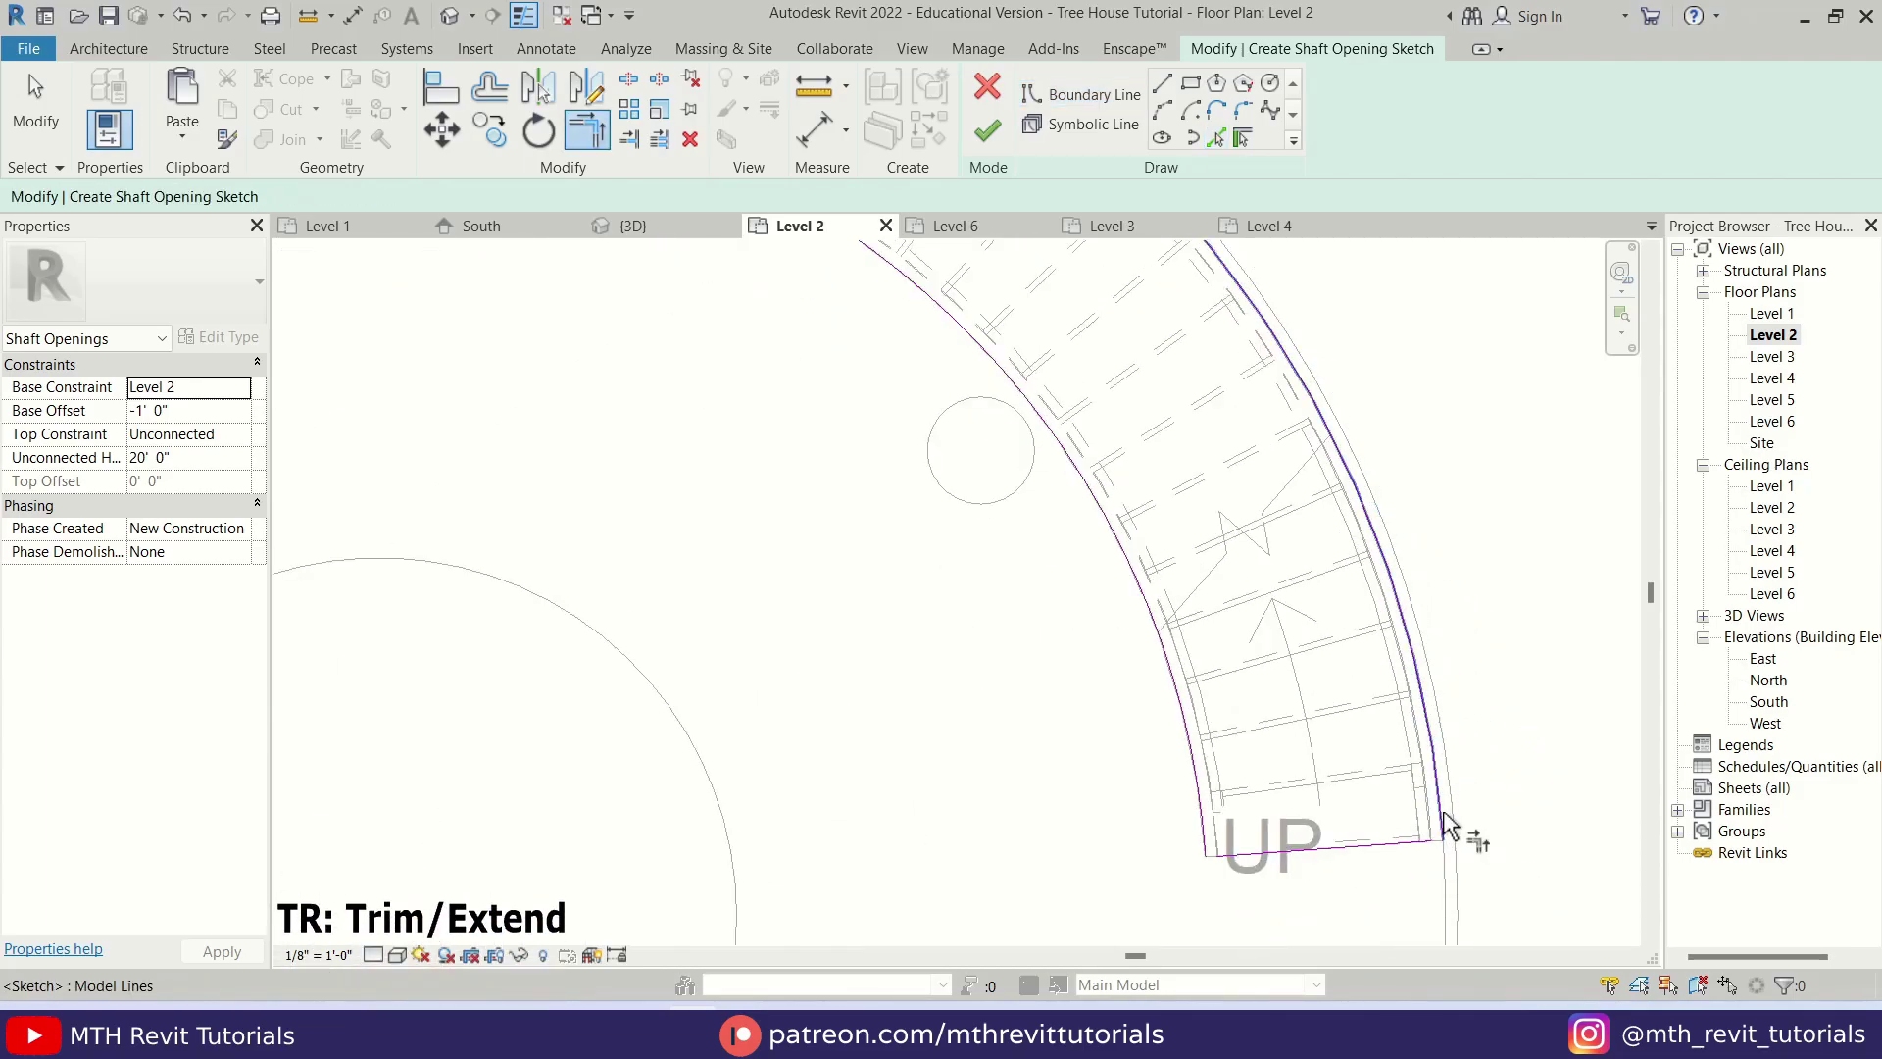
click(1443, 813)
scroll(1225, 858, up, 3)
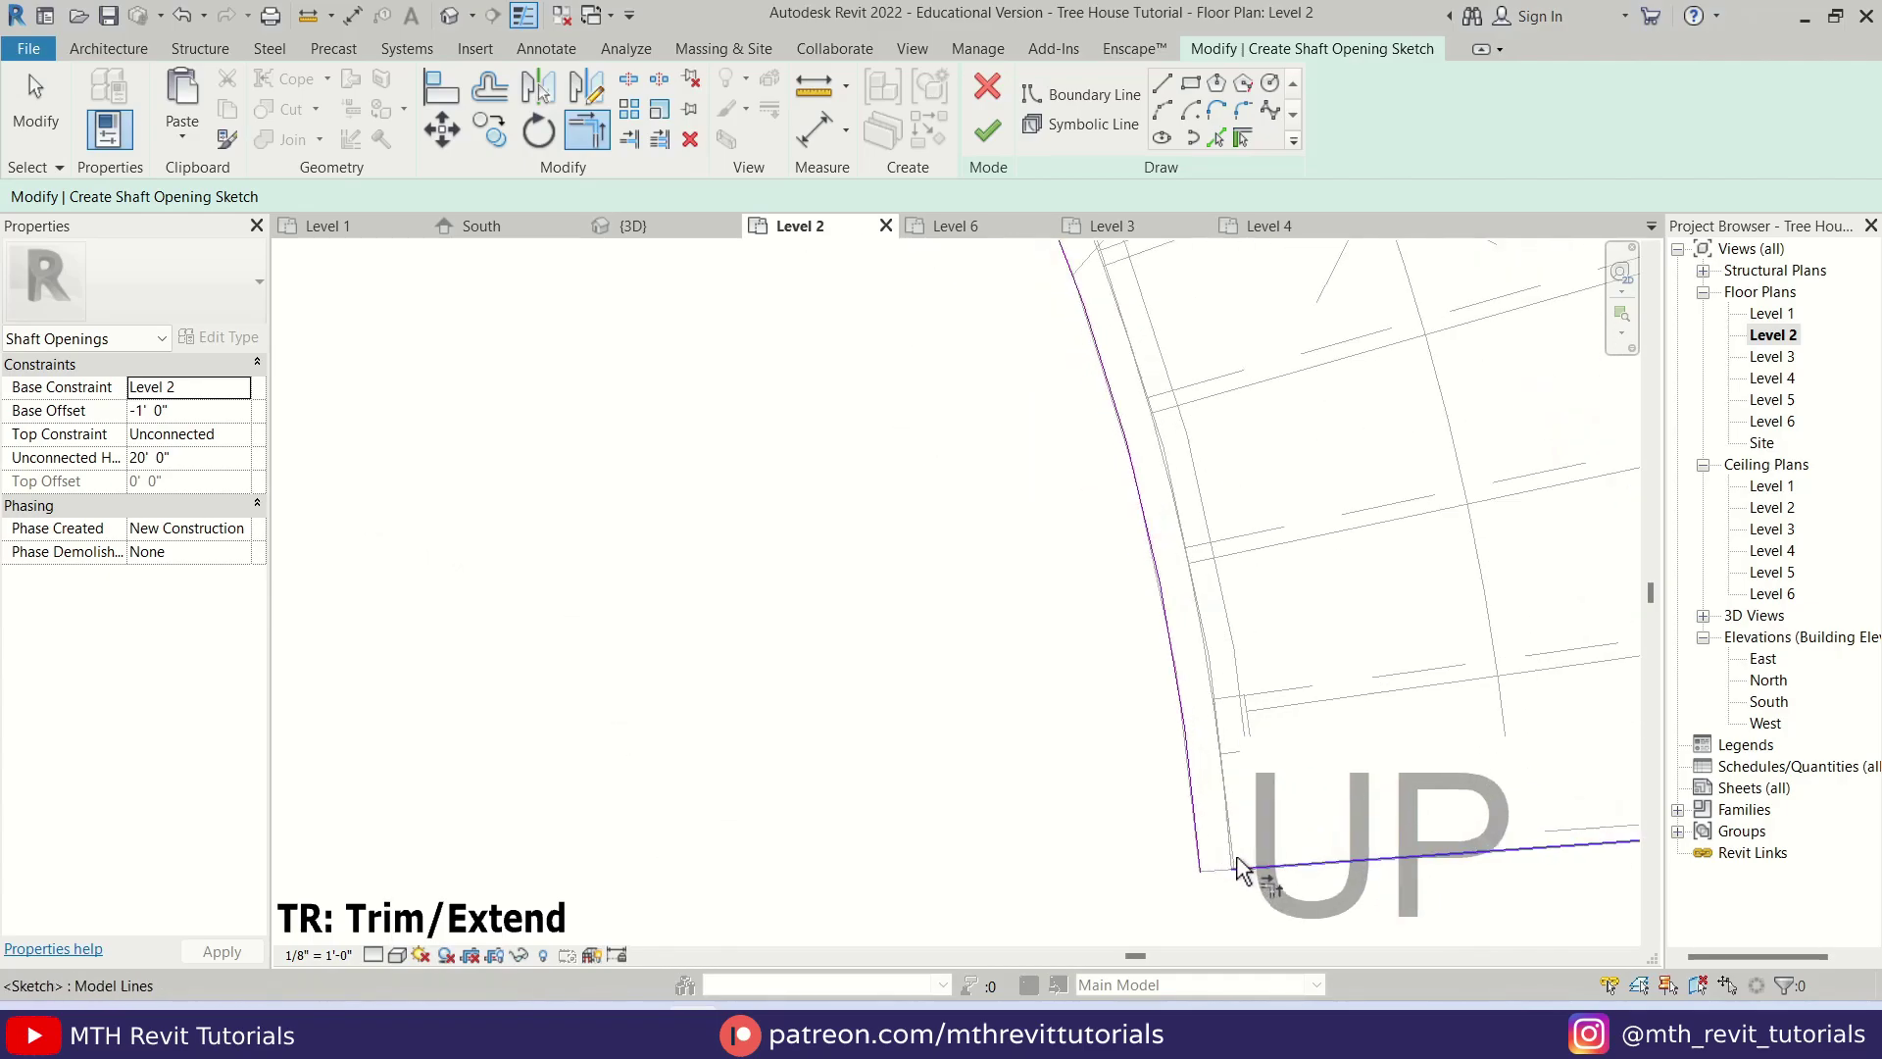
click(1254, 868)
scroll(1197, 664, down, 4)
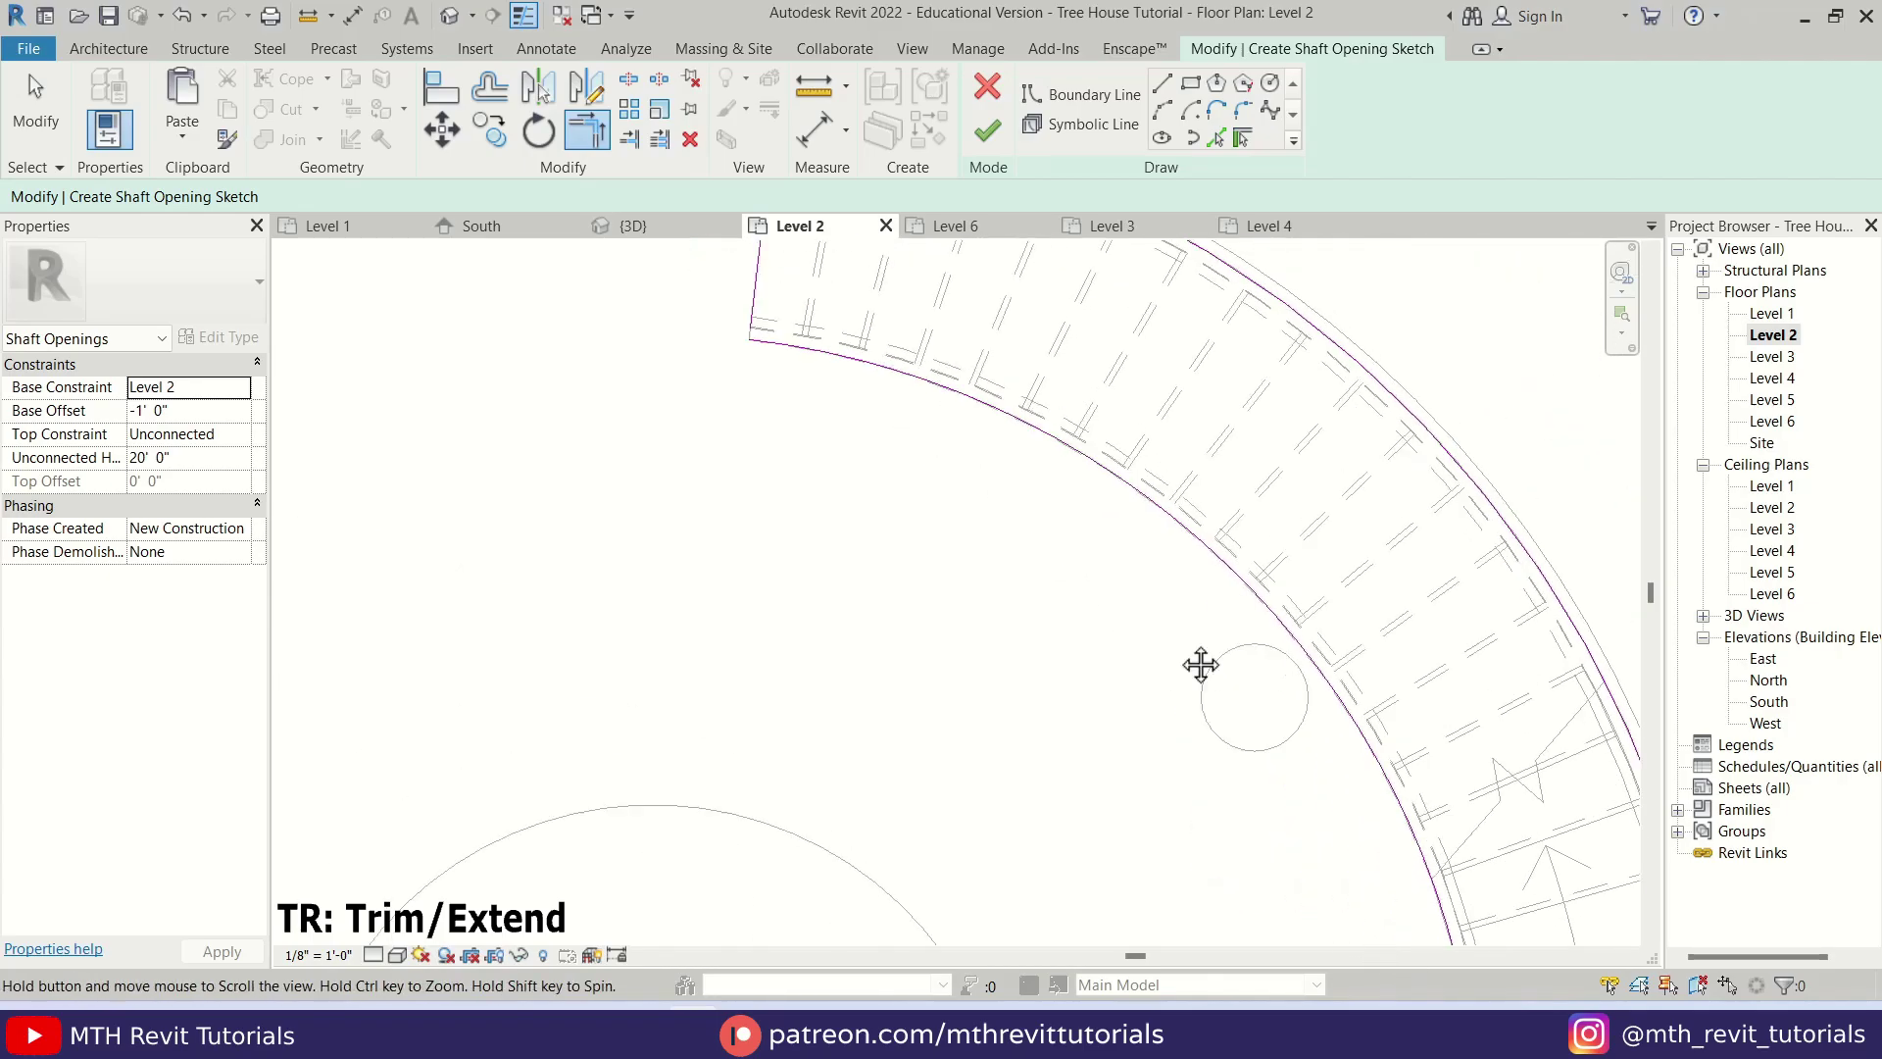
scroll(1078, 726, up, 3)
scroll(1079, 559, down, 3)
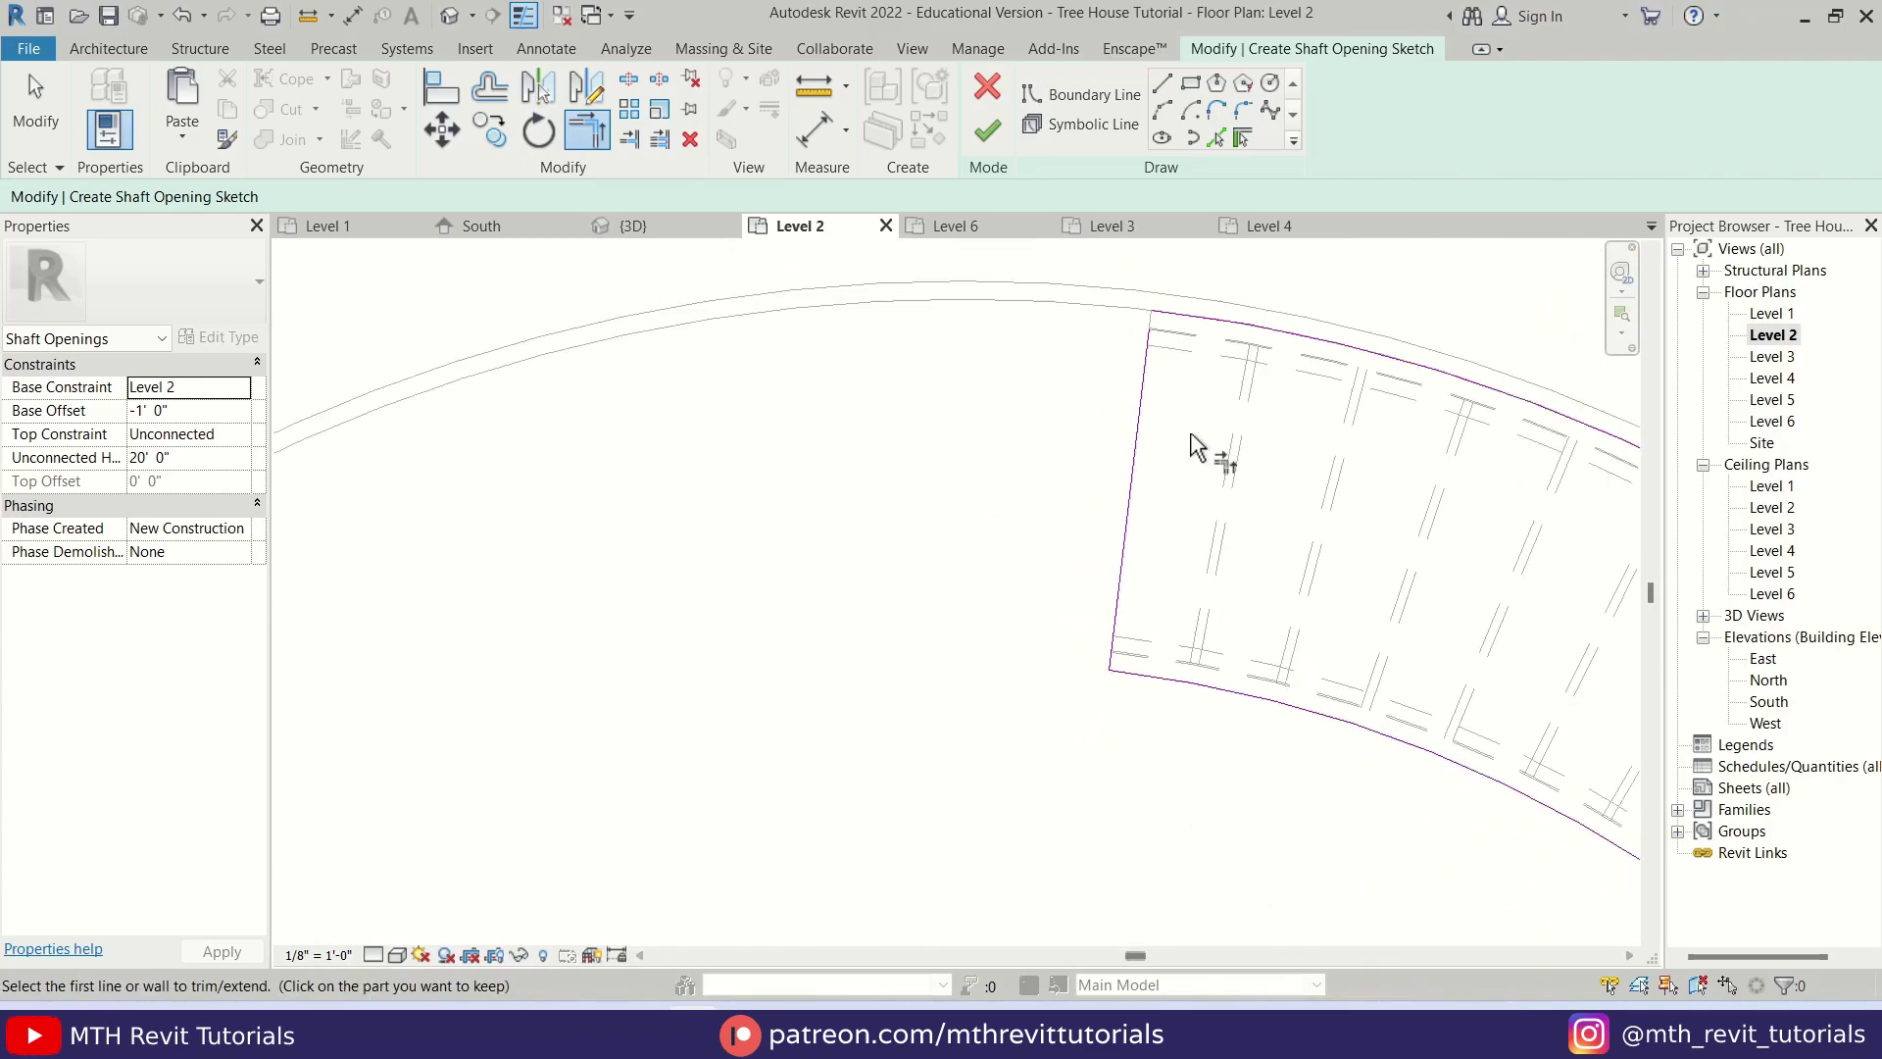
scroll(1191, 382, up, 3)
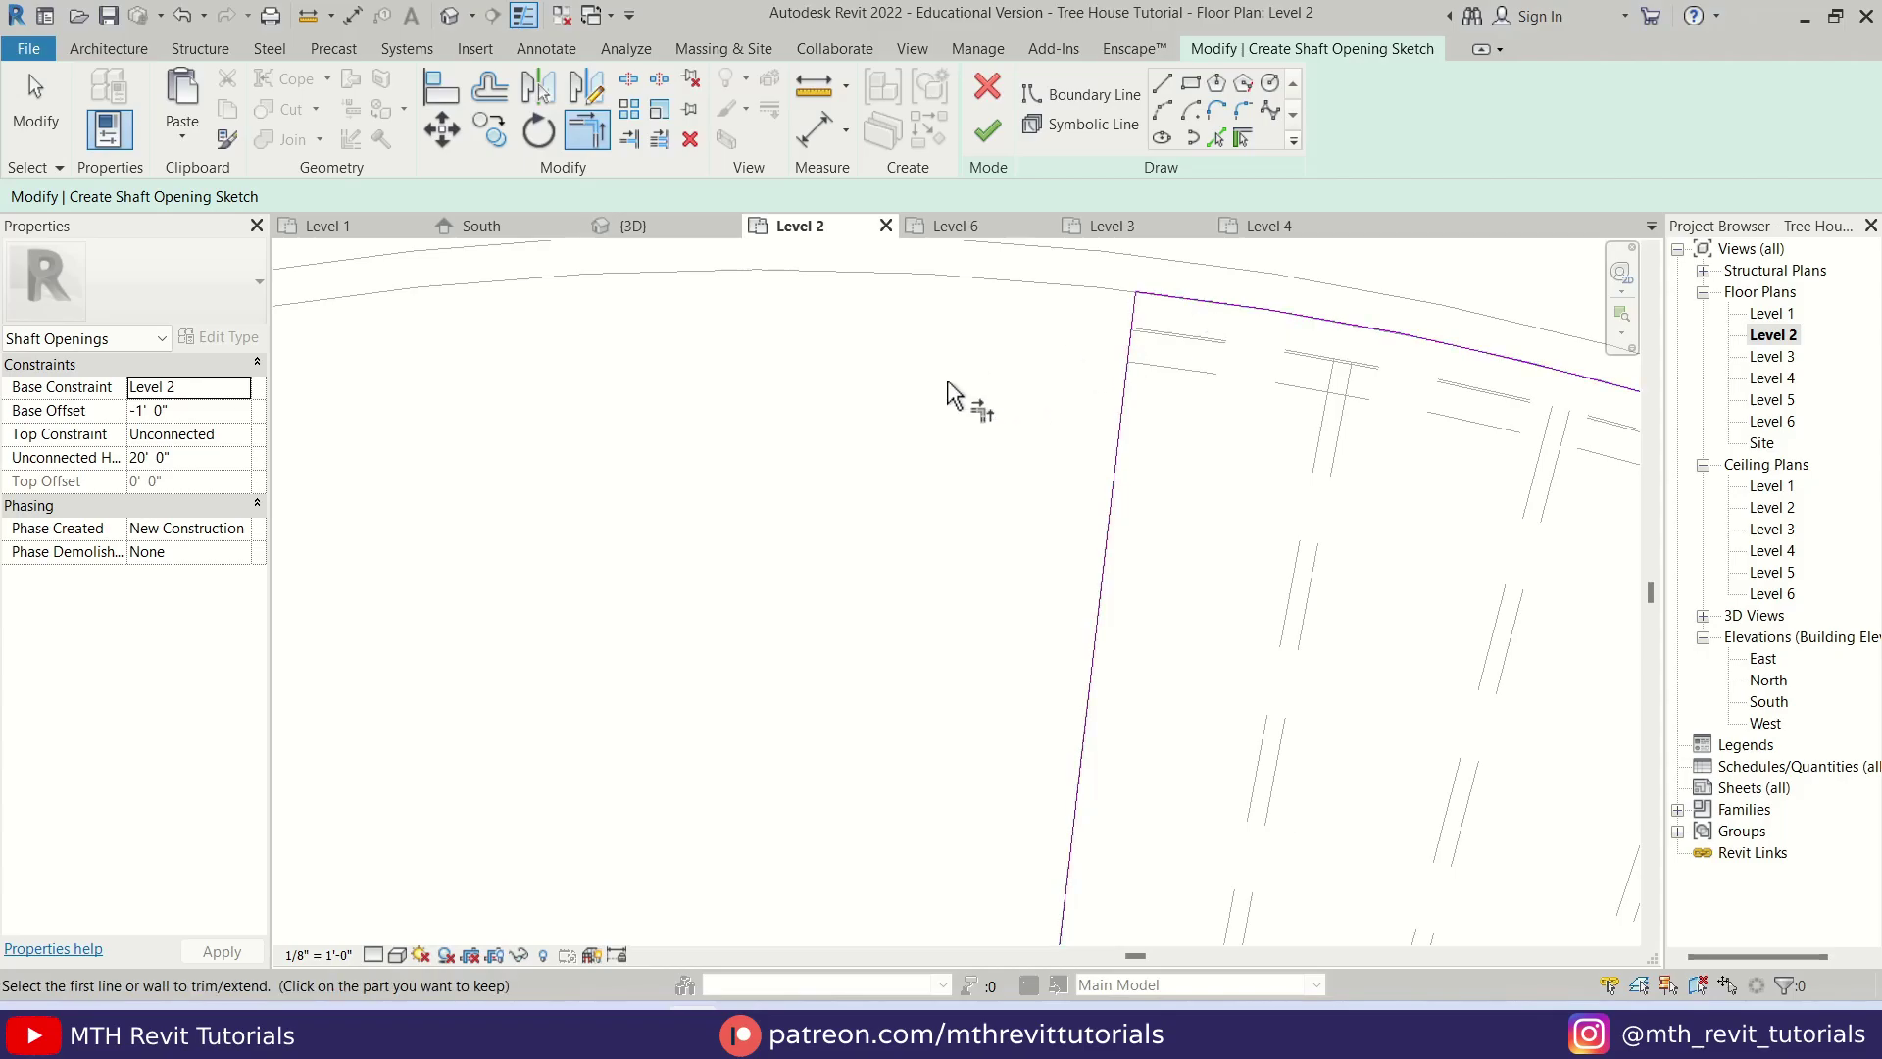
scroll(1081, 473, down, 3)
scroll(1081, 473, down, 5)
middle_drag(1064, 520, 1056, 532)
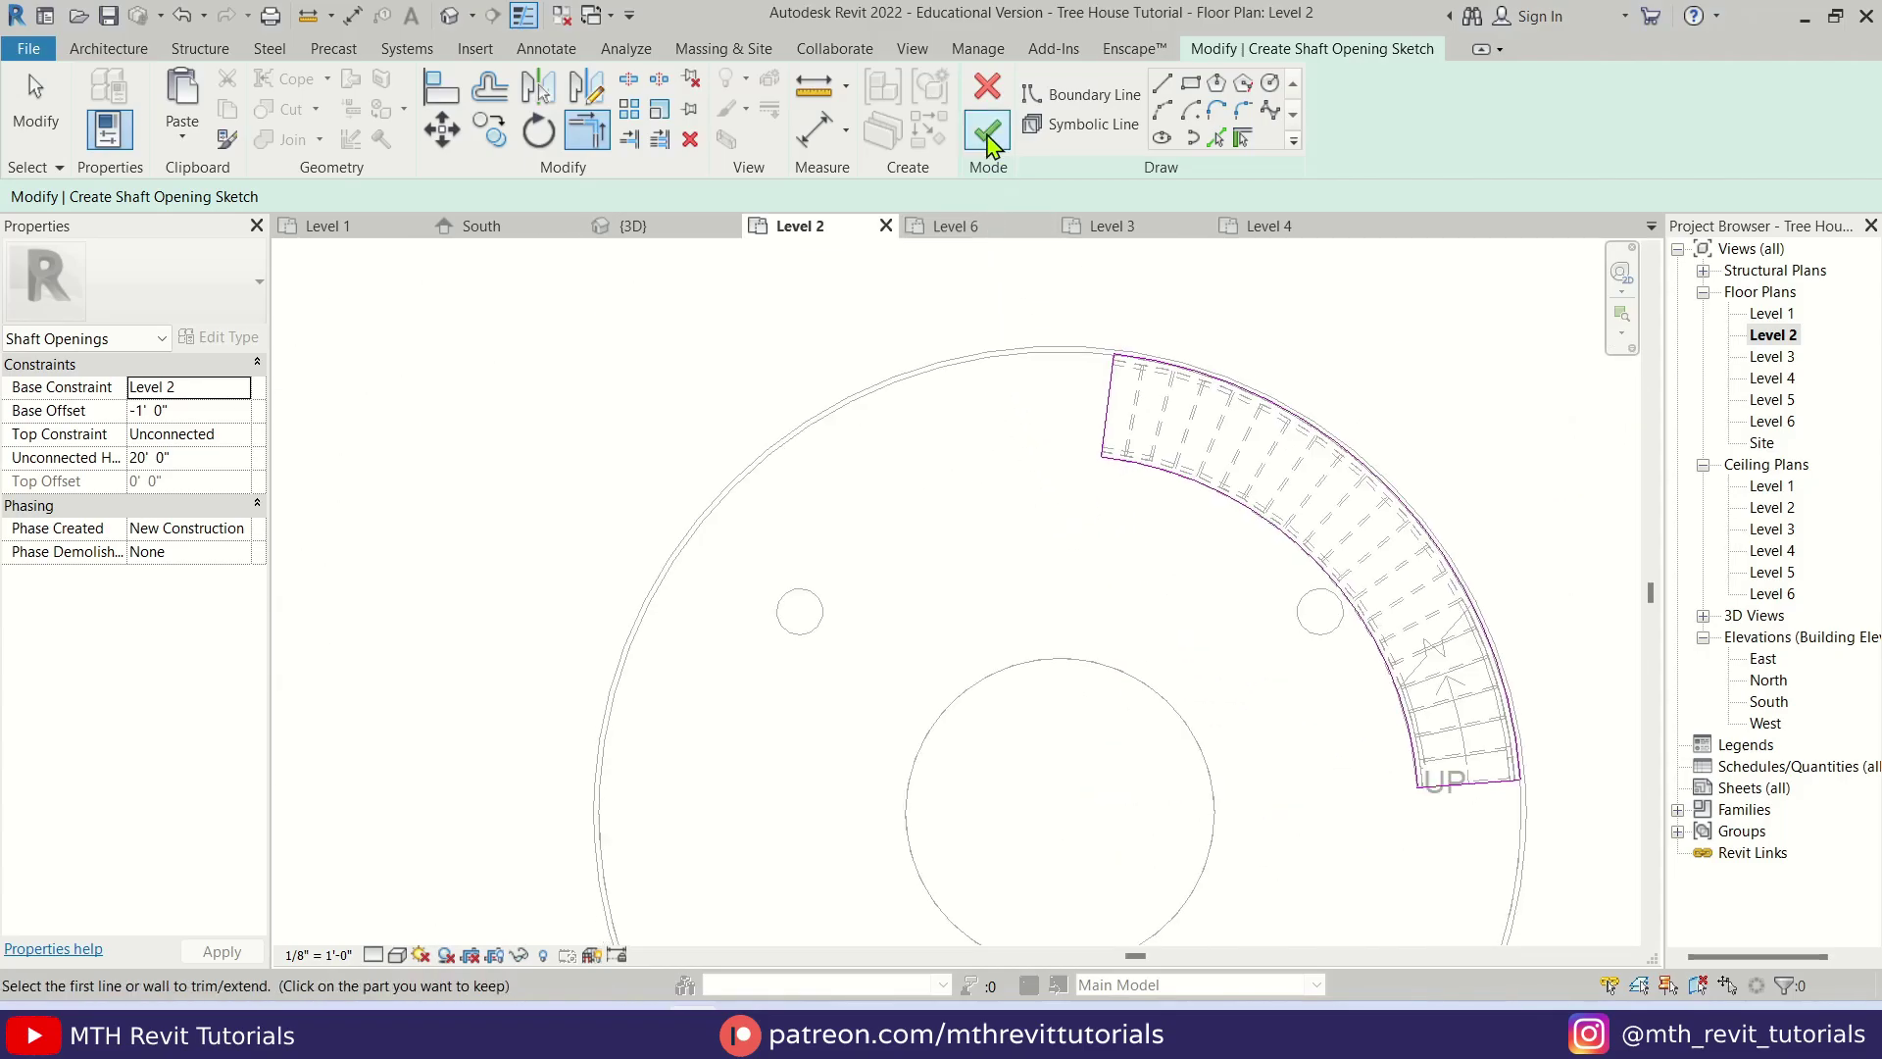
click(988, 135)
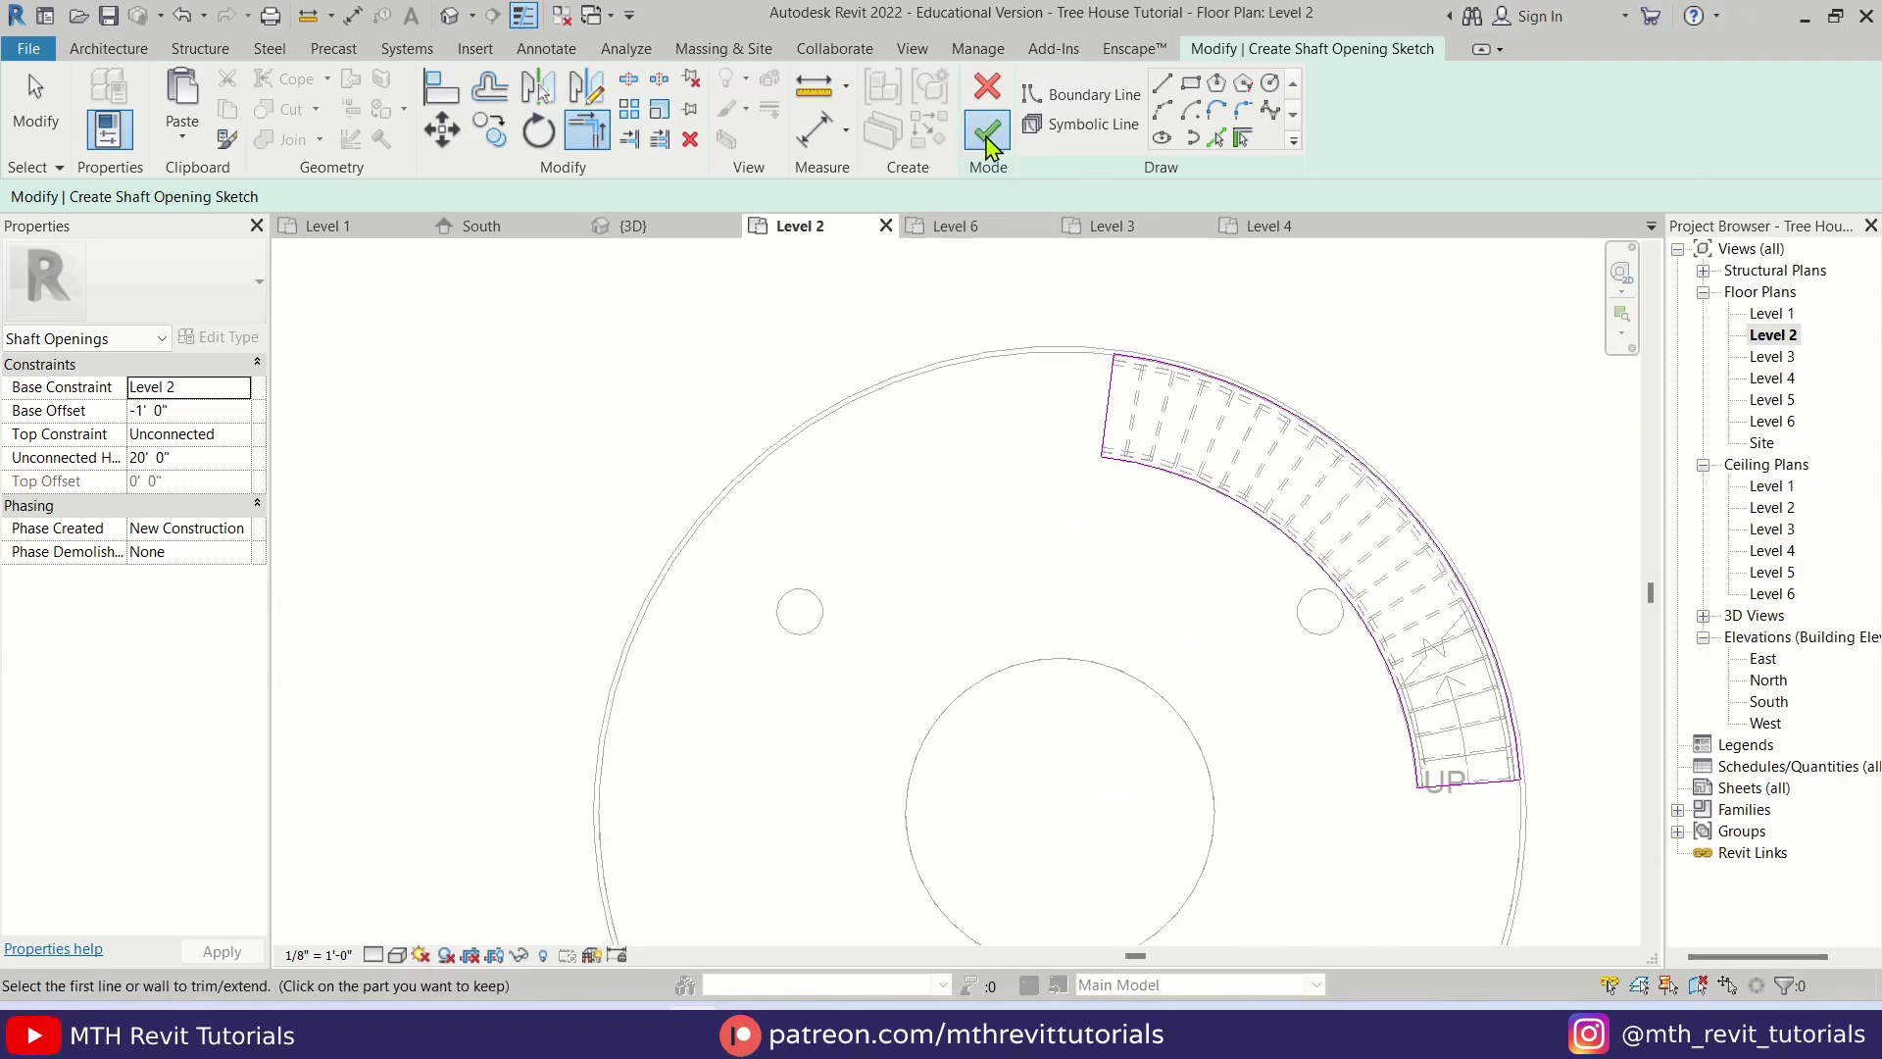
- In the 3D view, select the Level 2 stair shaft opening and set its base offset to 0' 0"
click(617, 231)
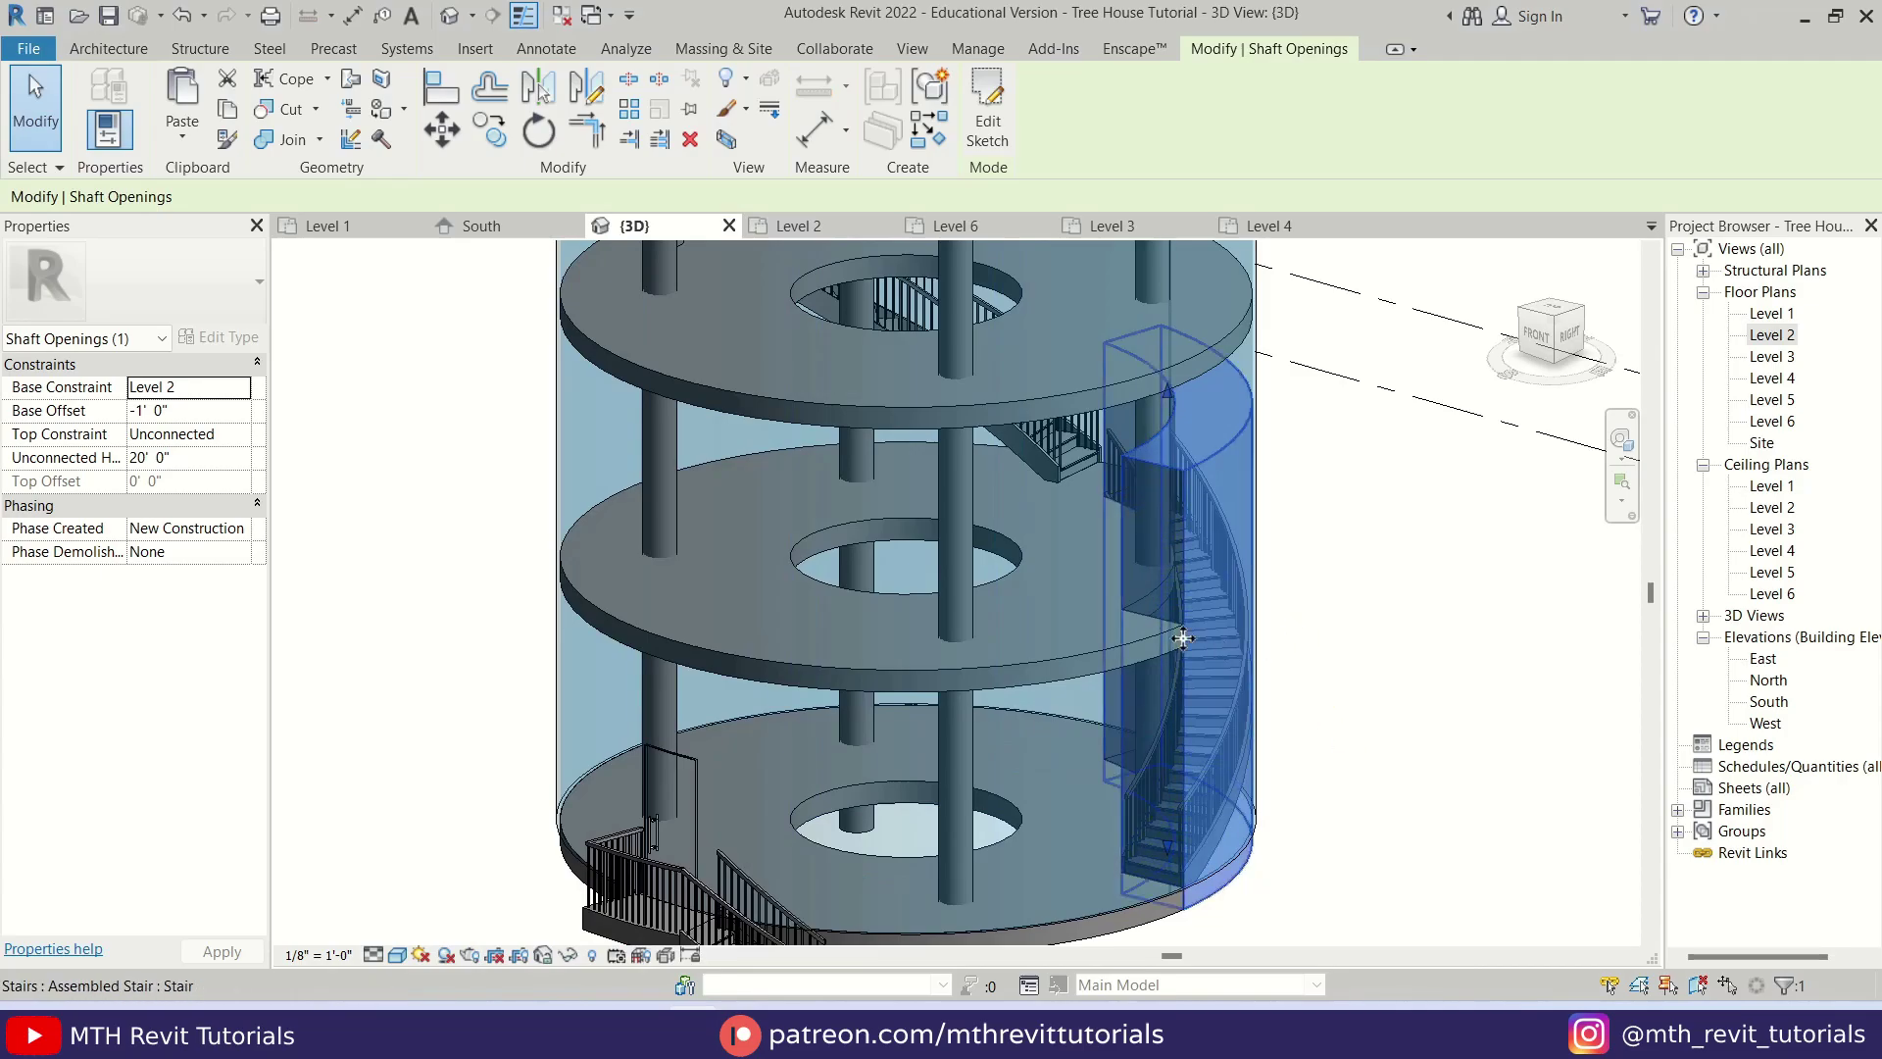
click(1433, 628)
scroll(1195, 696, up, 4)
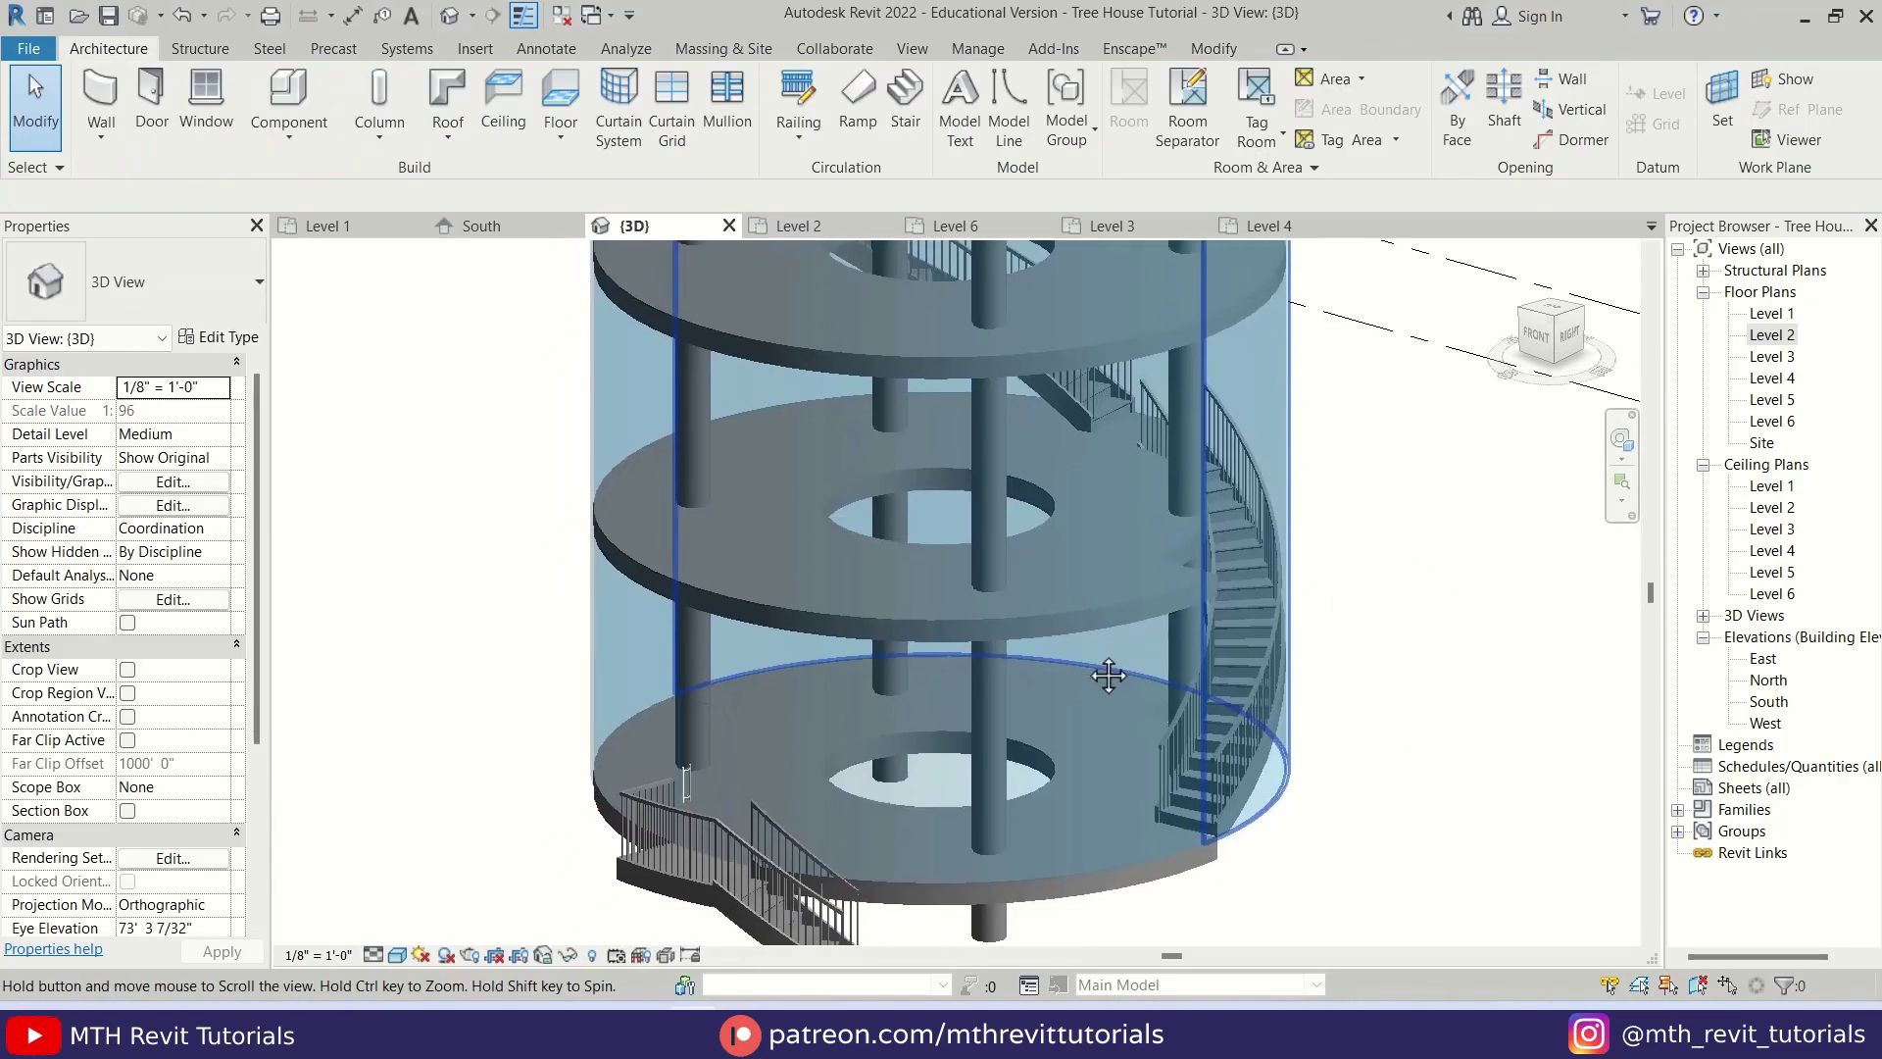
middle_drag(1347, 747, 1327, 471)
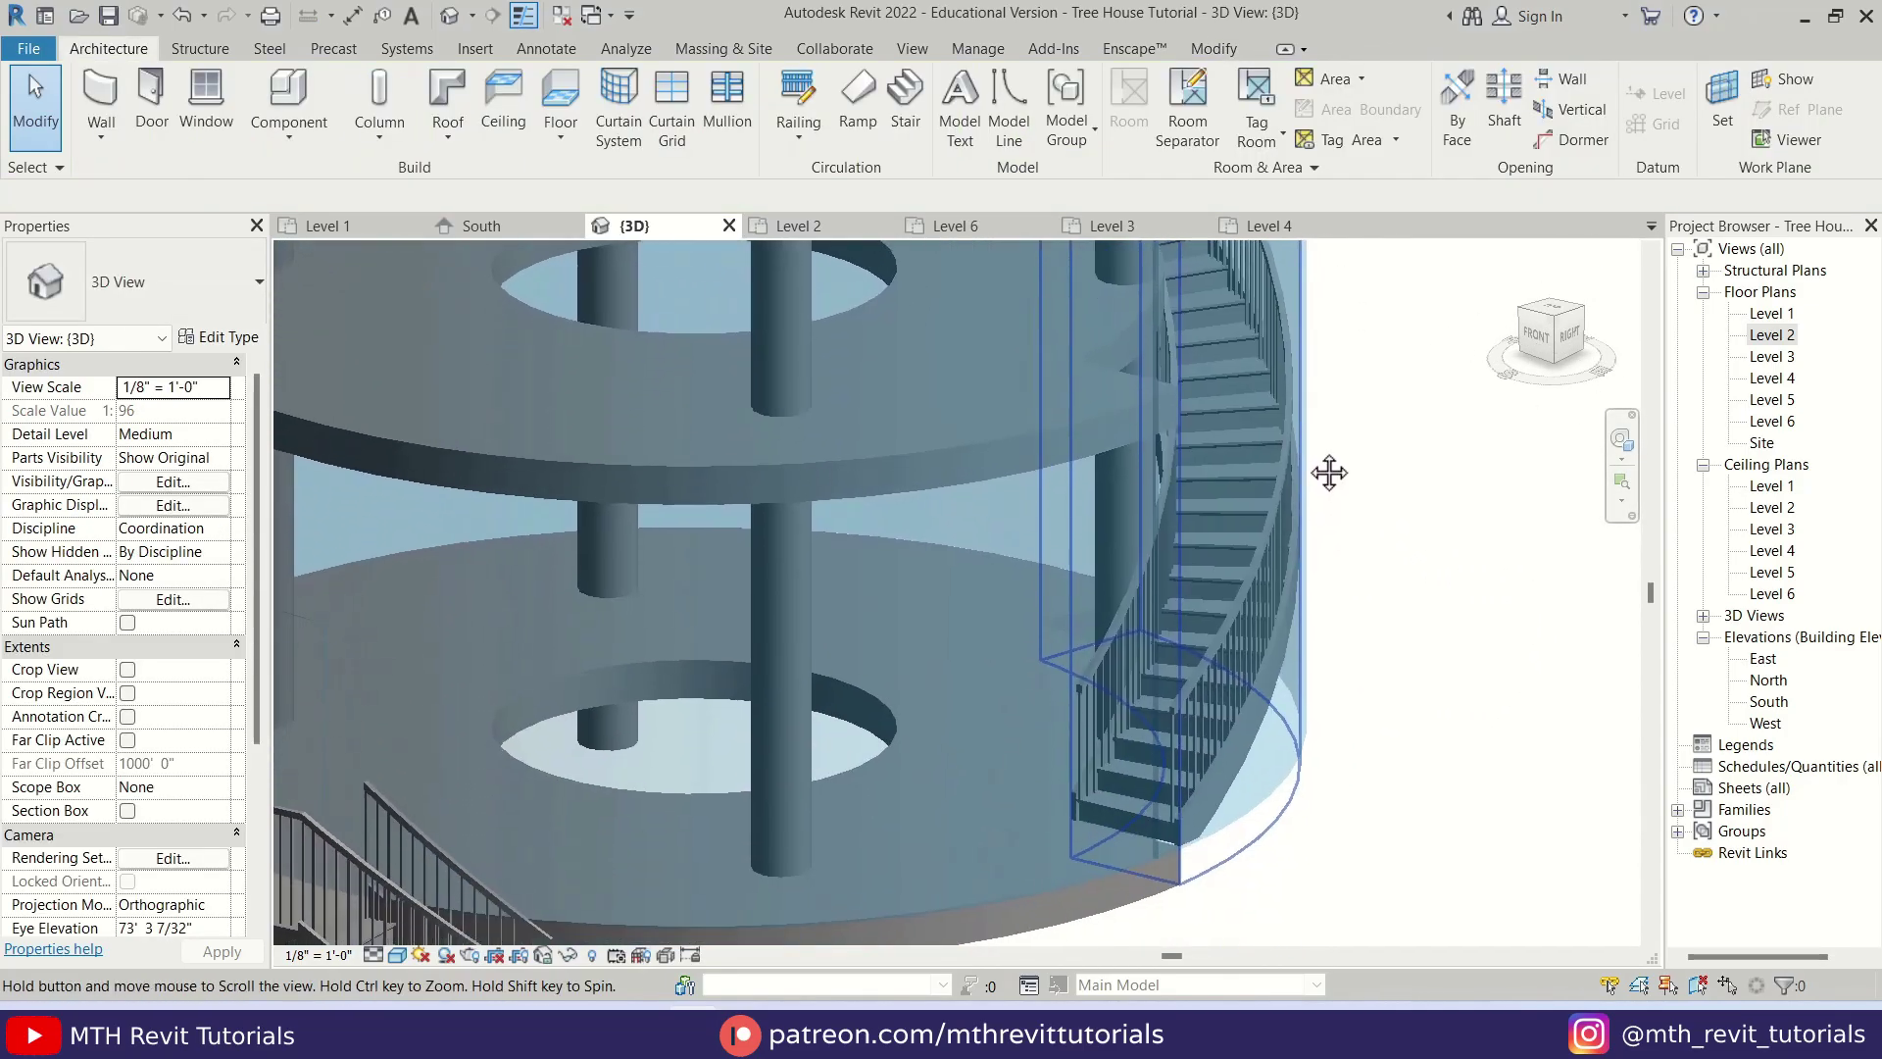
scroll(1274, 833, down, 4)
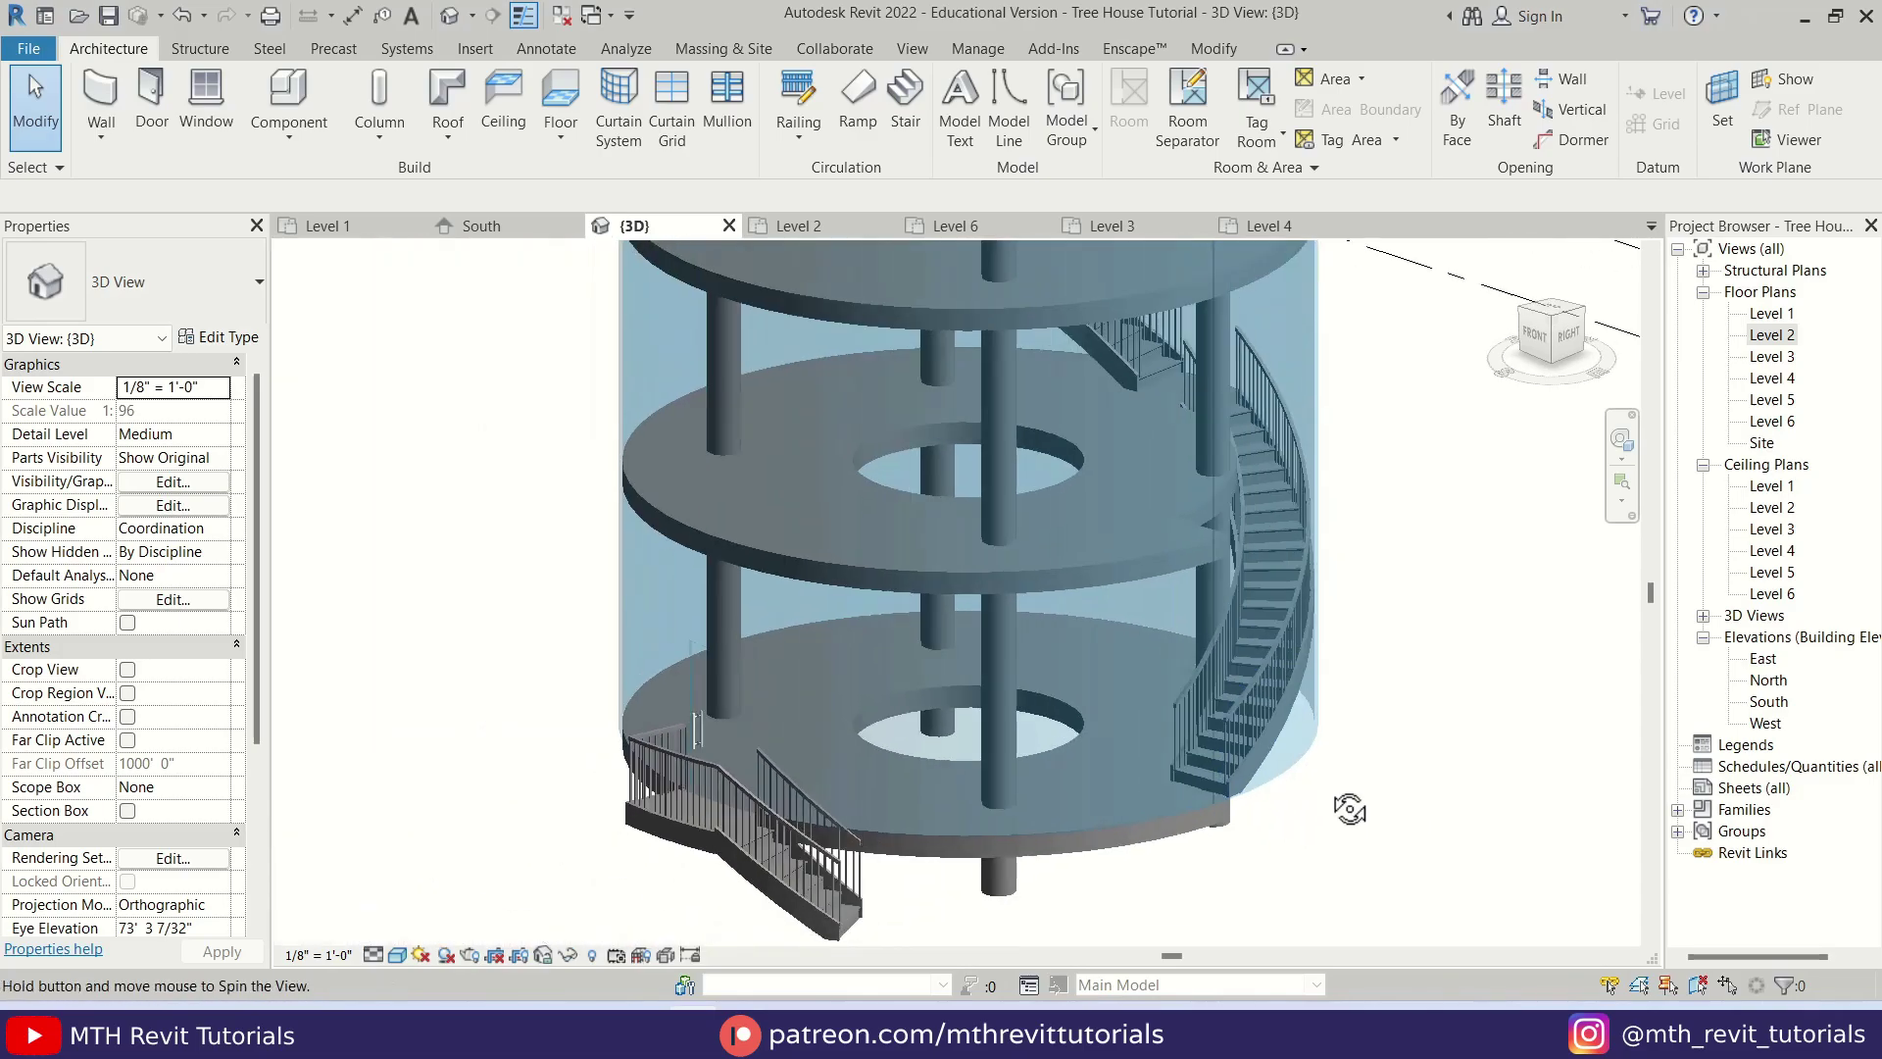
shift+middle_drag(1343, 798, 1326, 882)
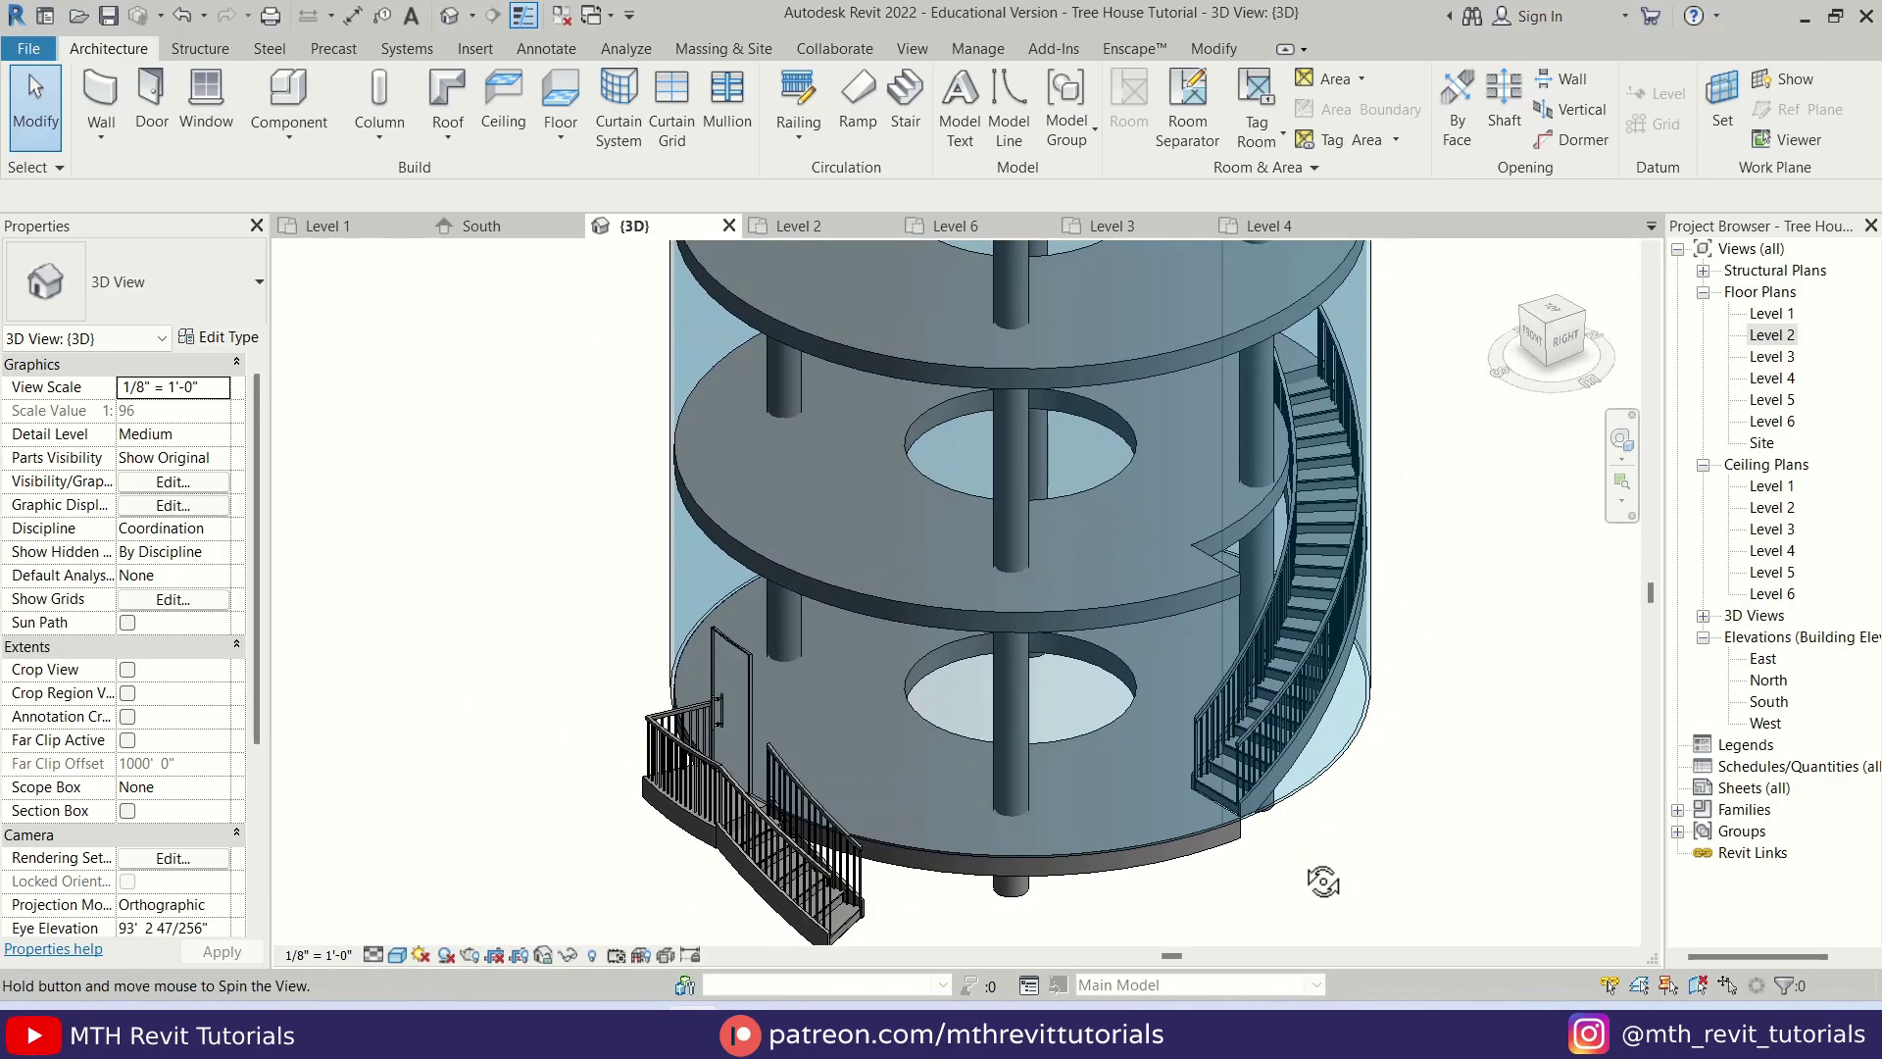
scroll(1372, 591, up, 3)
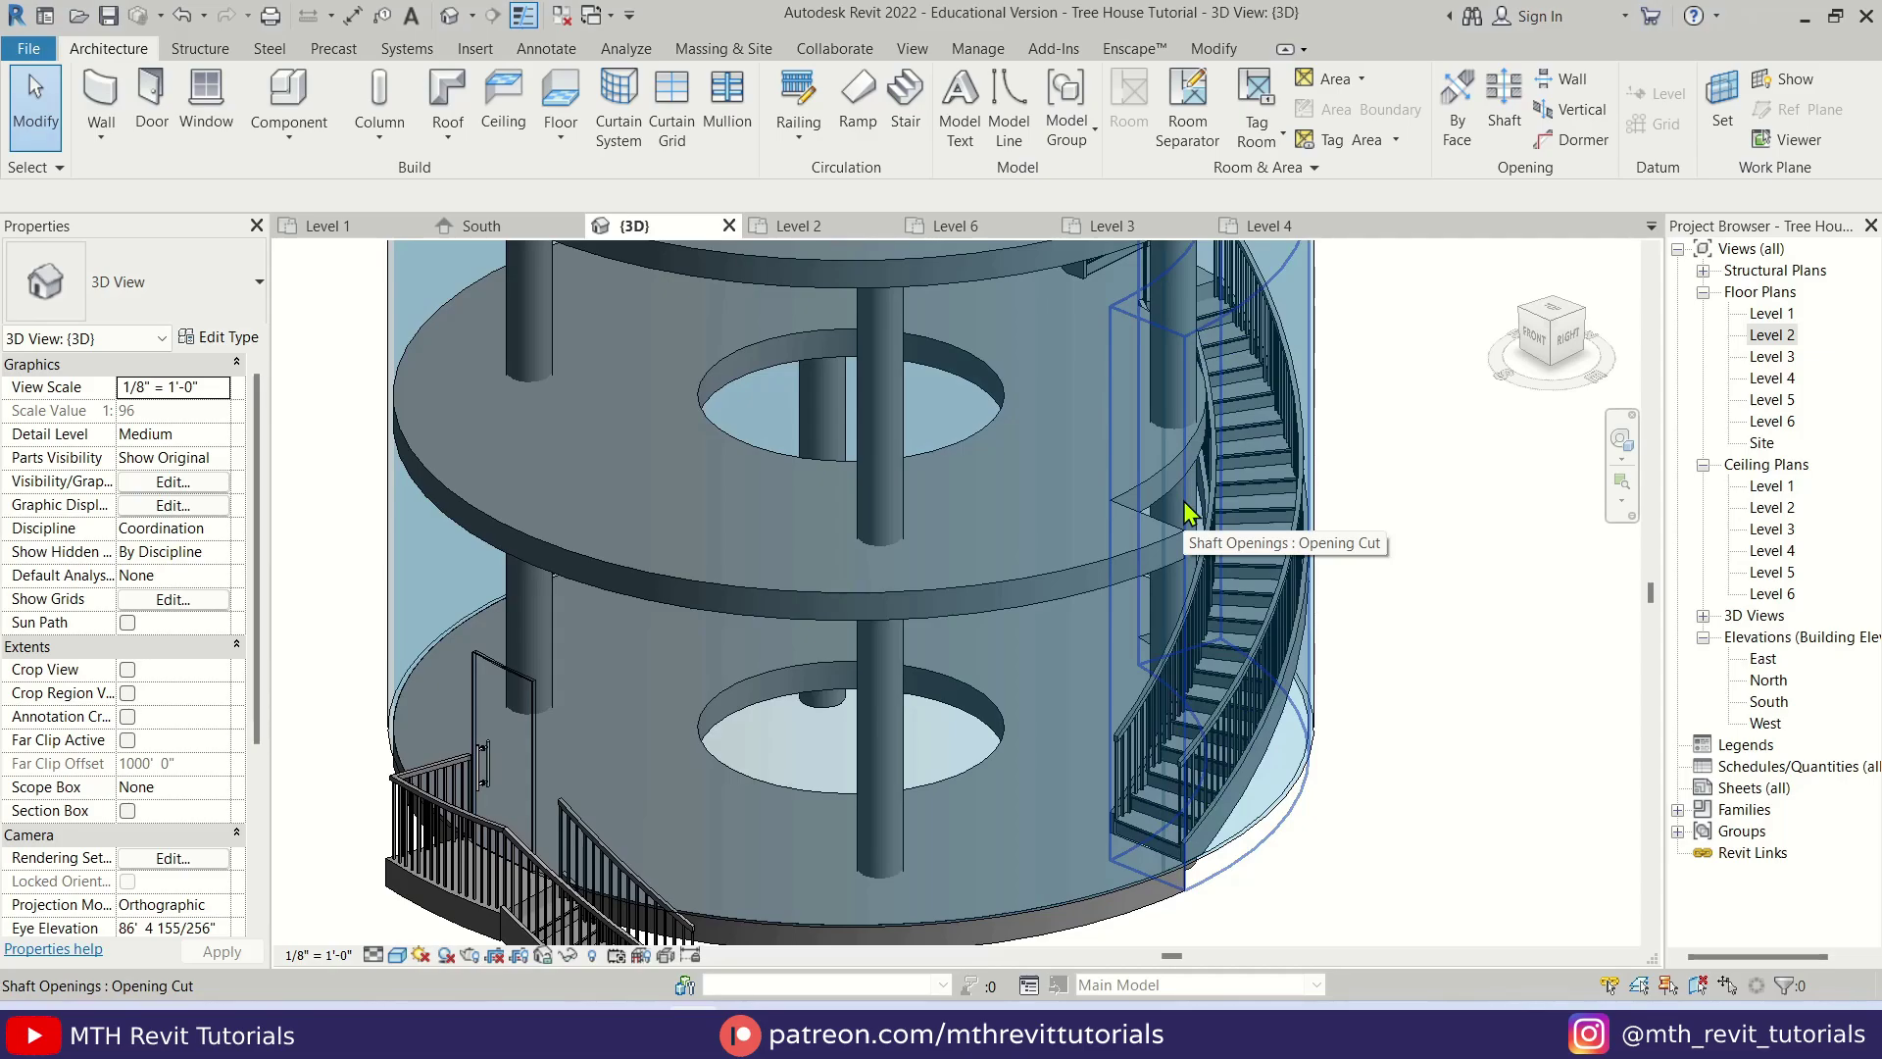
click(1186, 512)
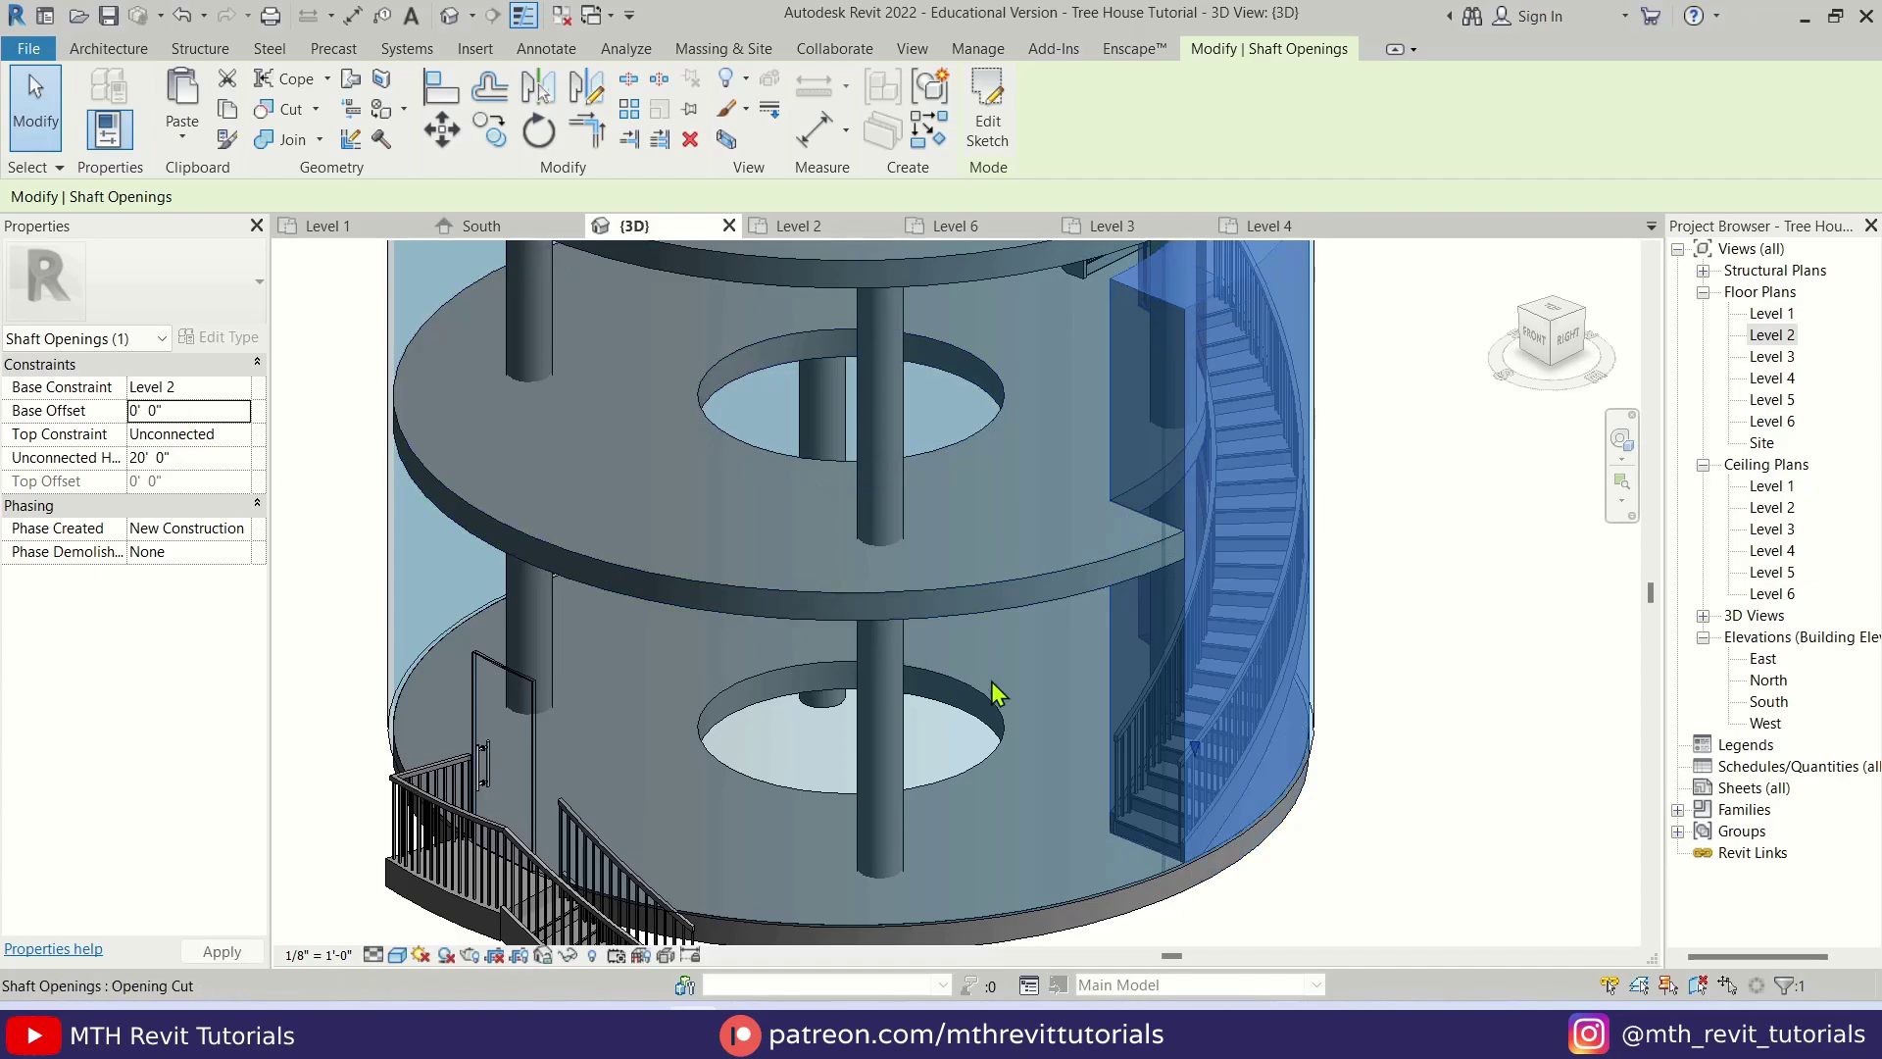
click(1401, 772)
- In the Level 3 plan, start a shaft opening and pick boundary lines along the ascending stair's ends, inner edge and adjacent wall face
scroll(1400, 782, down, 2)
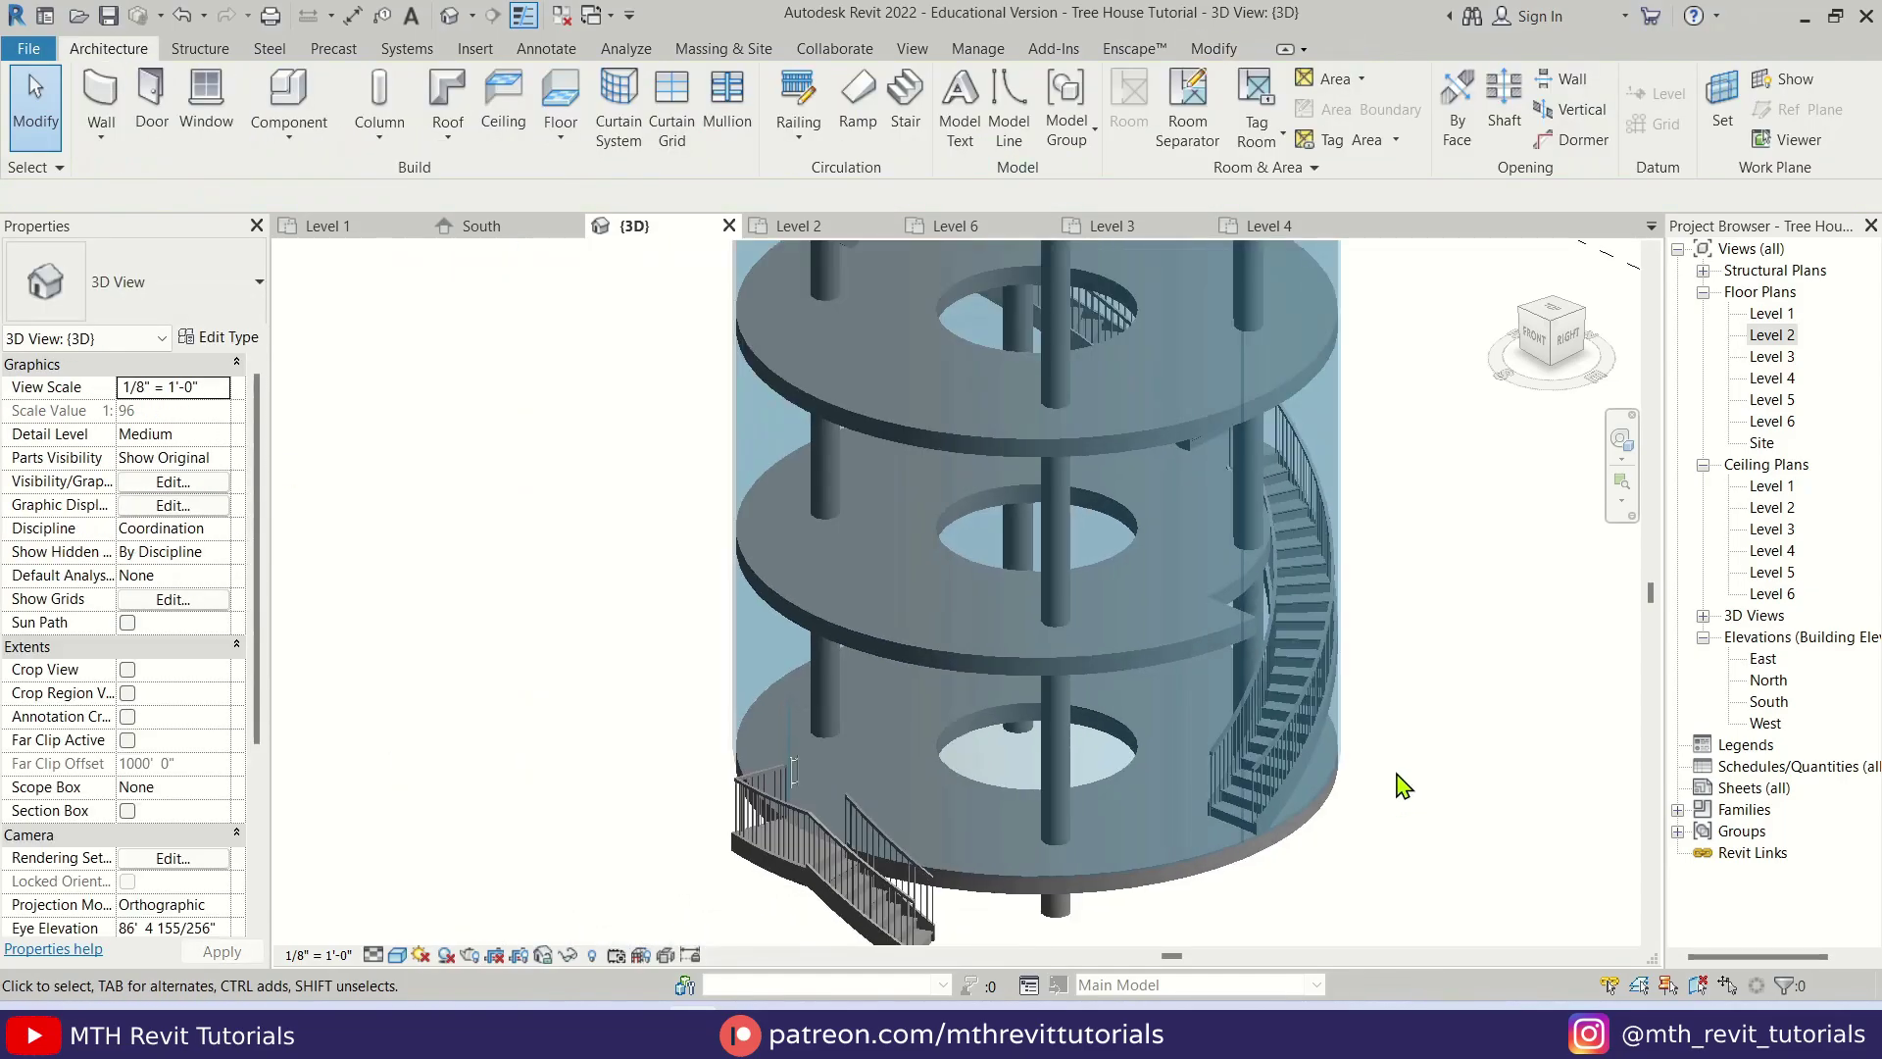
shift+middle_drag(1448, 801, 1243, 815)
middle_drag(1388, 828, 1134, 630)
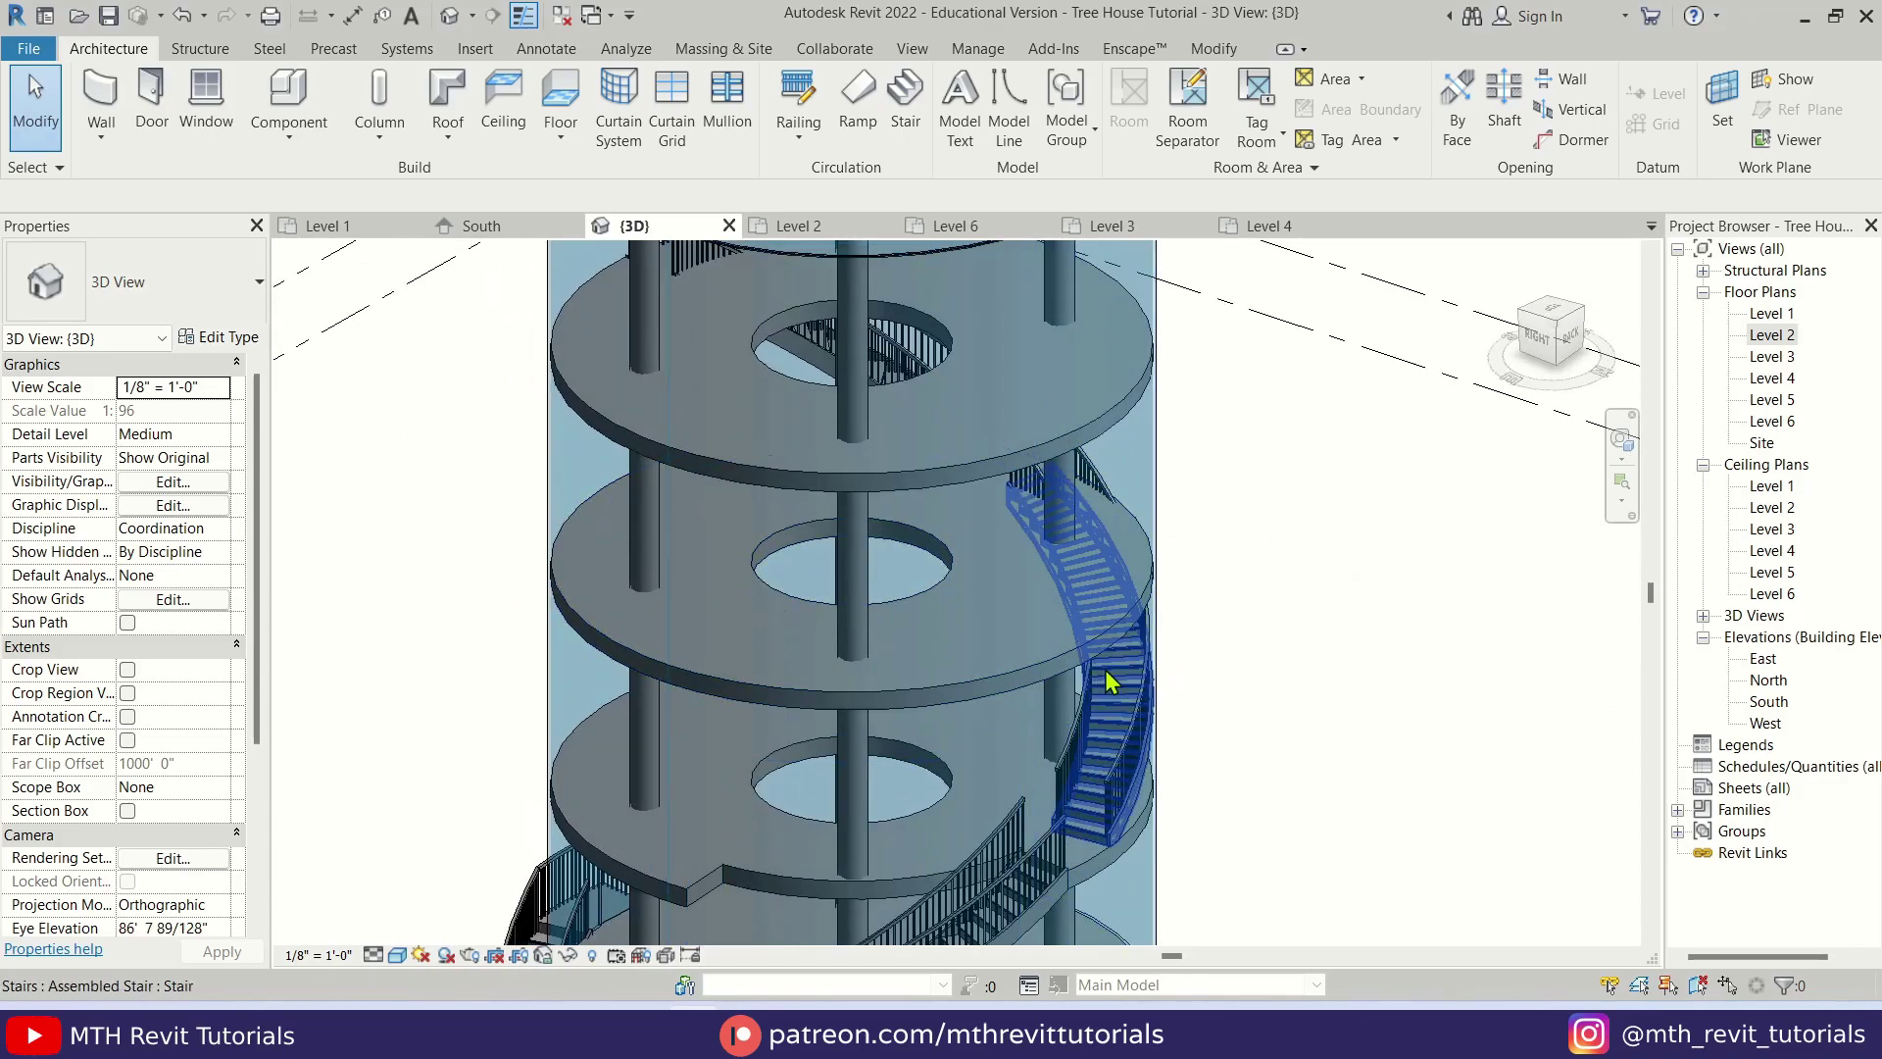
double_click(1772, 356)
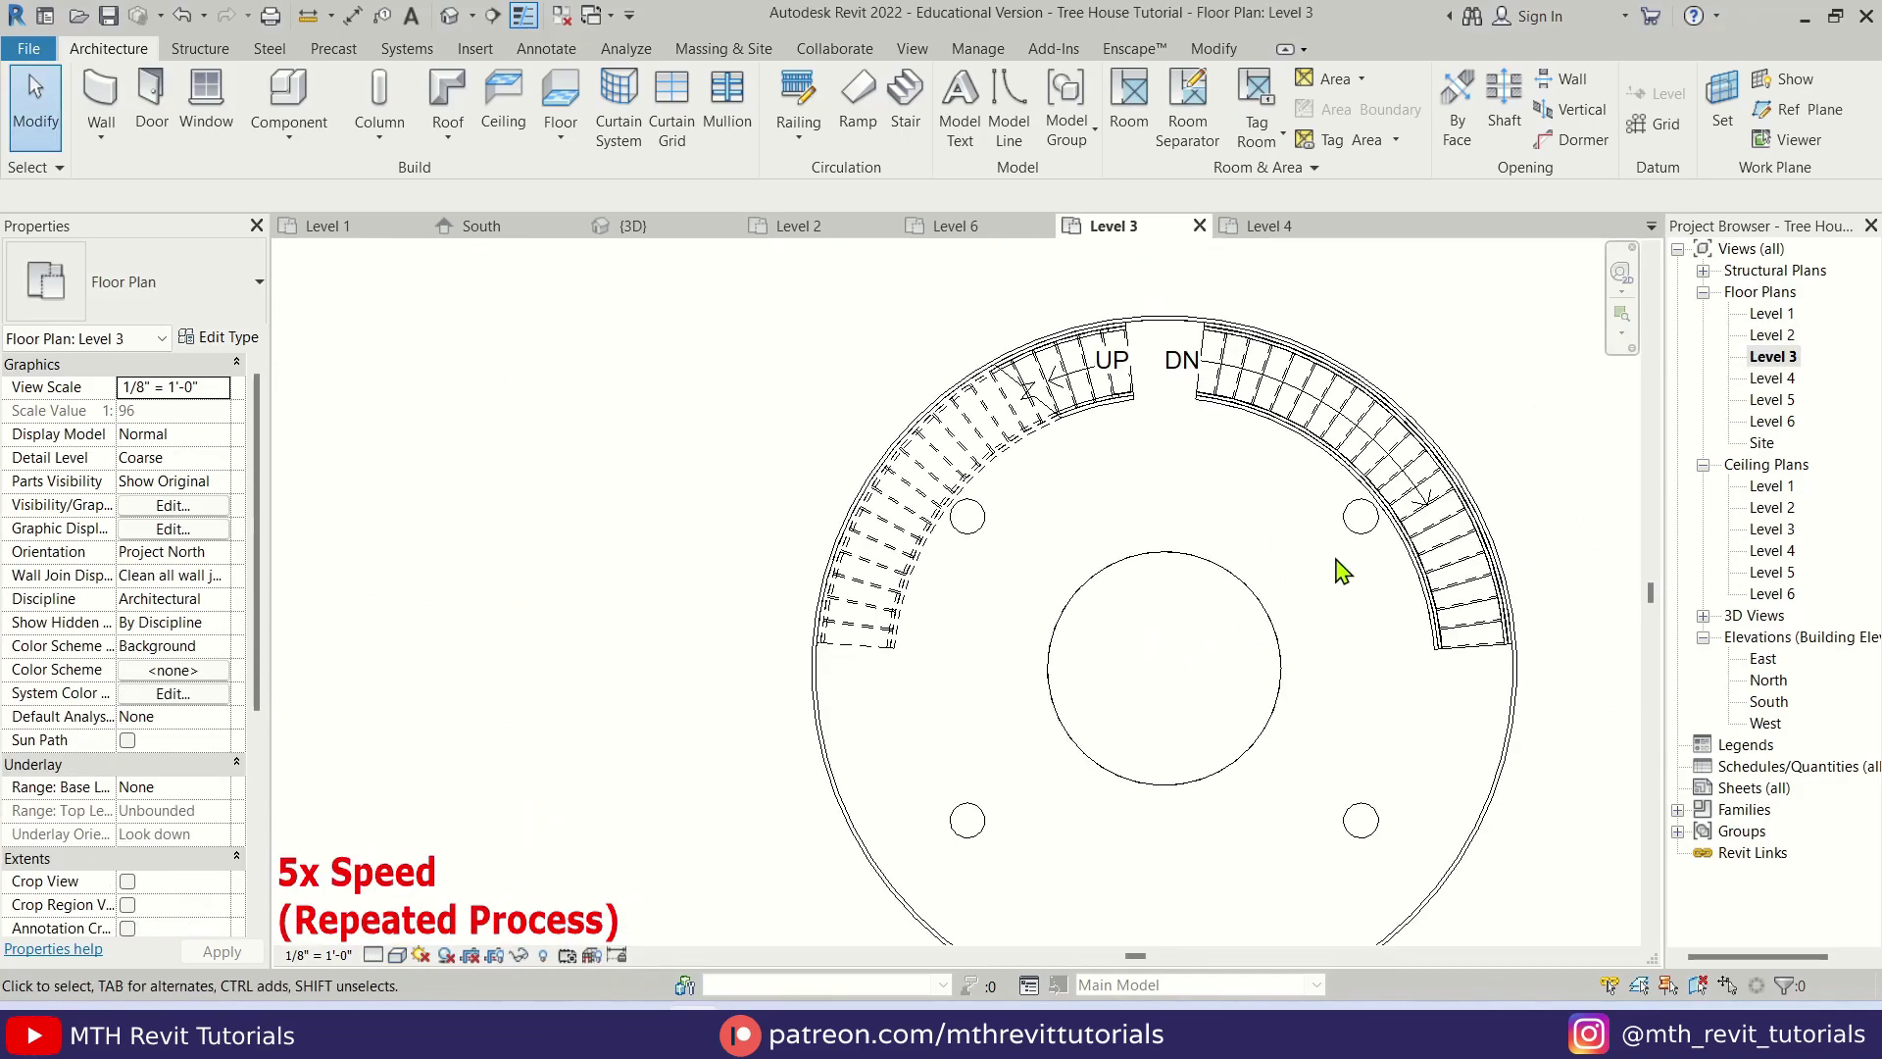
click(1505, 103)
click(1216, 137)
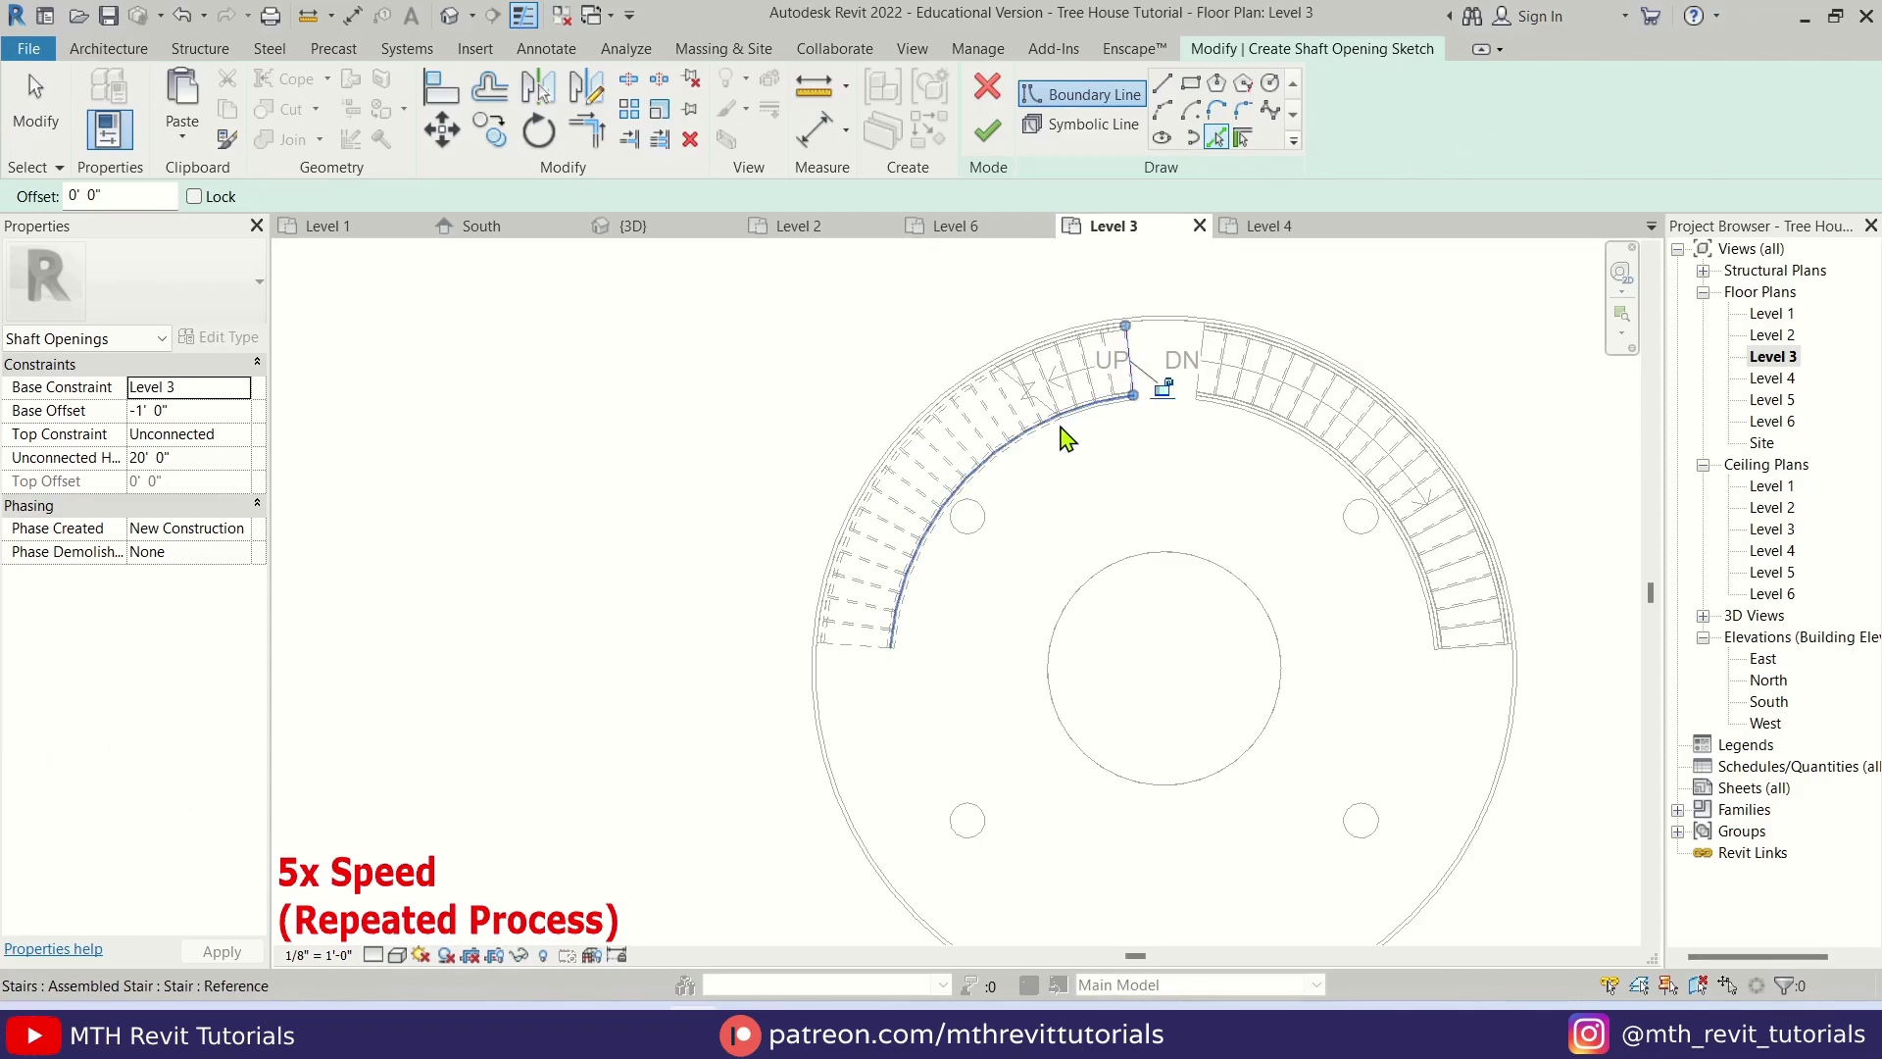
click(1060, 427)
scroll(852, 590, up, 2)
click(854, 700)
click(832, 487)
- Trim the corners of the Level 3 stair shaft boundary into a closed loop and finish the sketch
key(t)
key(r)
click(814, 698)
click(787, 659)
click(907, 703)
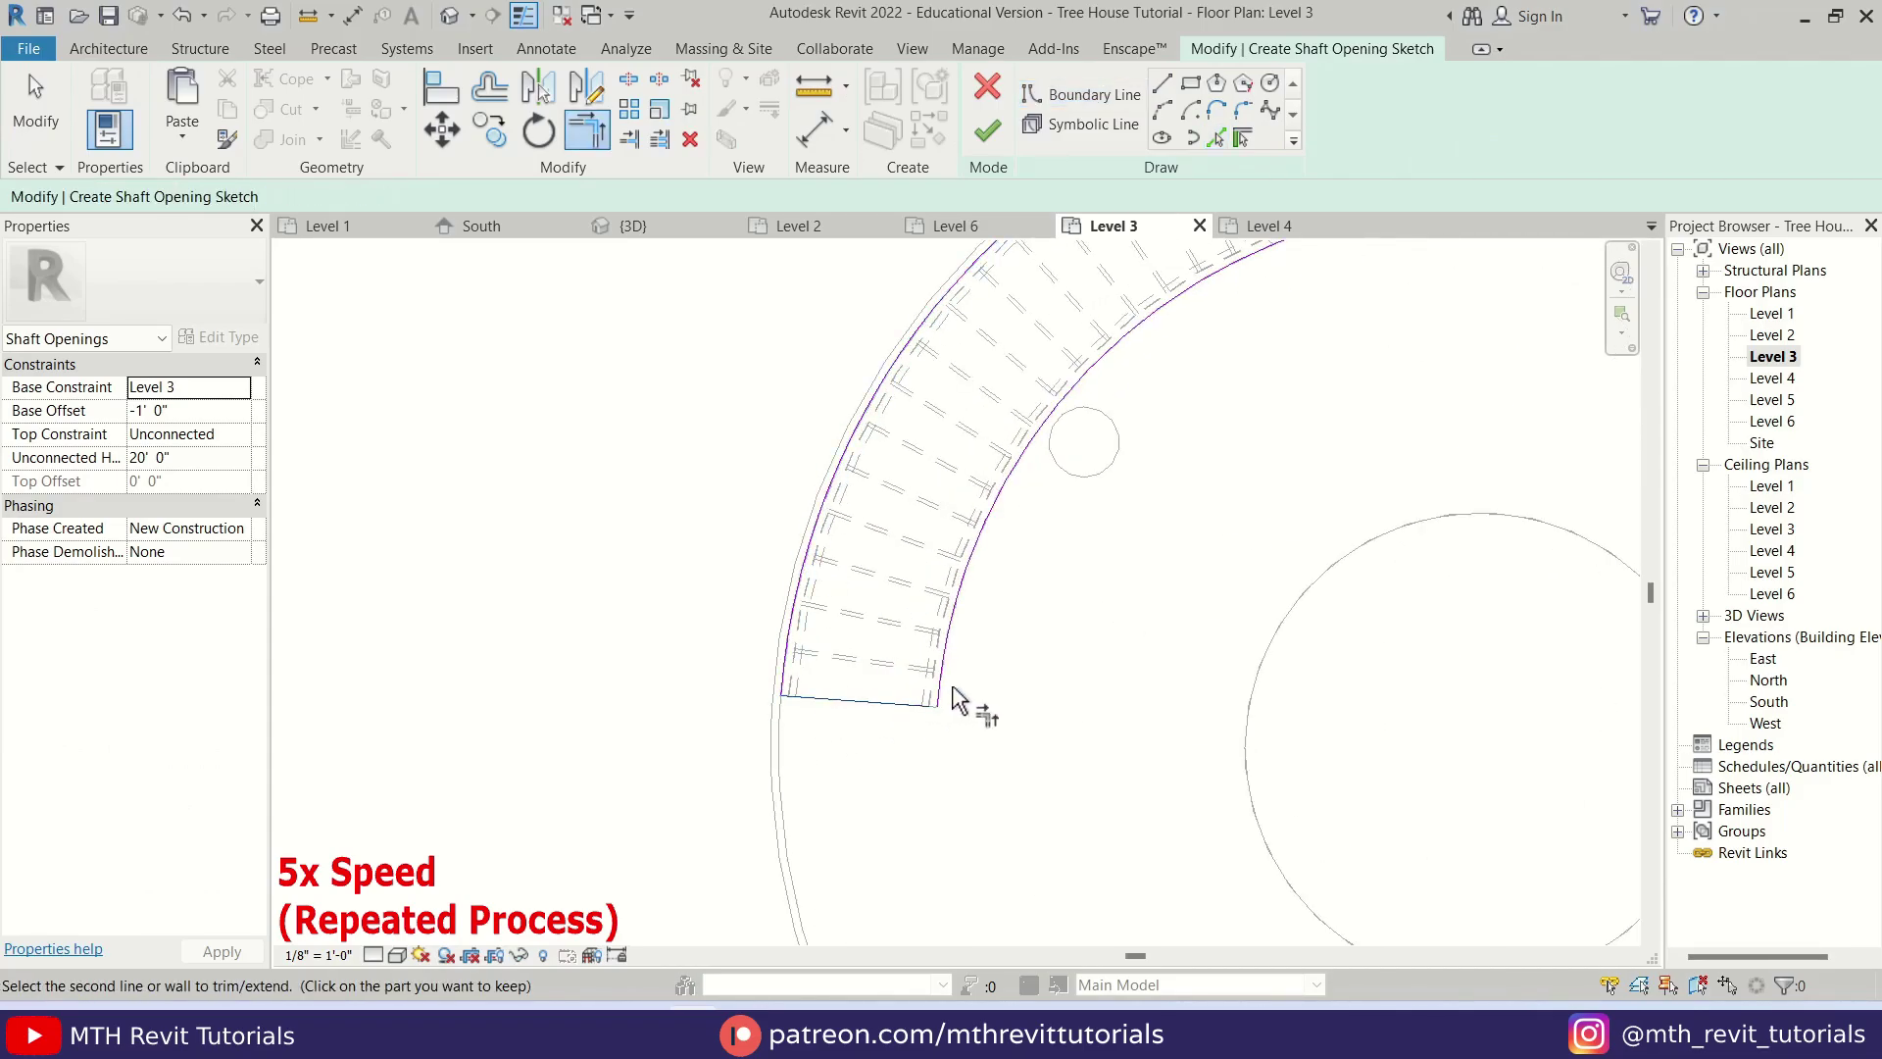
click(941, 676)
middle_drag(1226, 294, 935, 672)
click(999, 120)
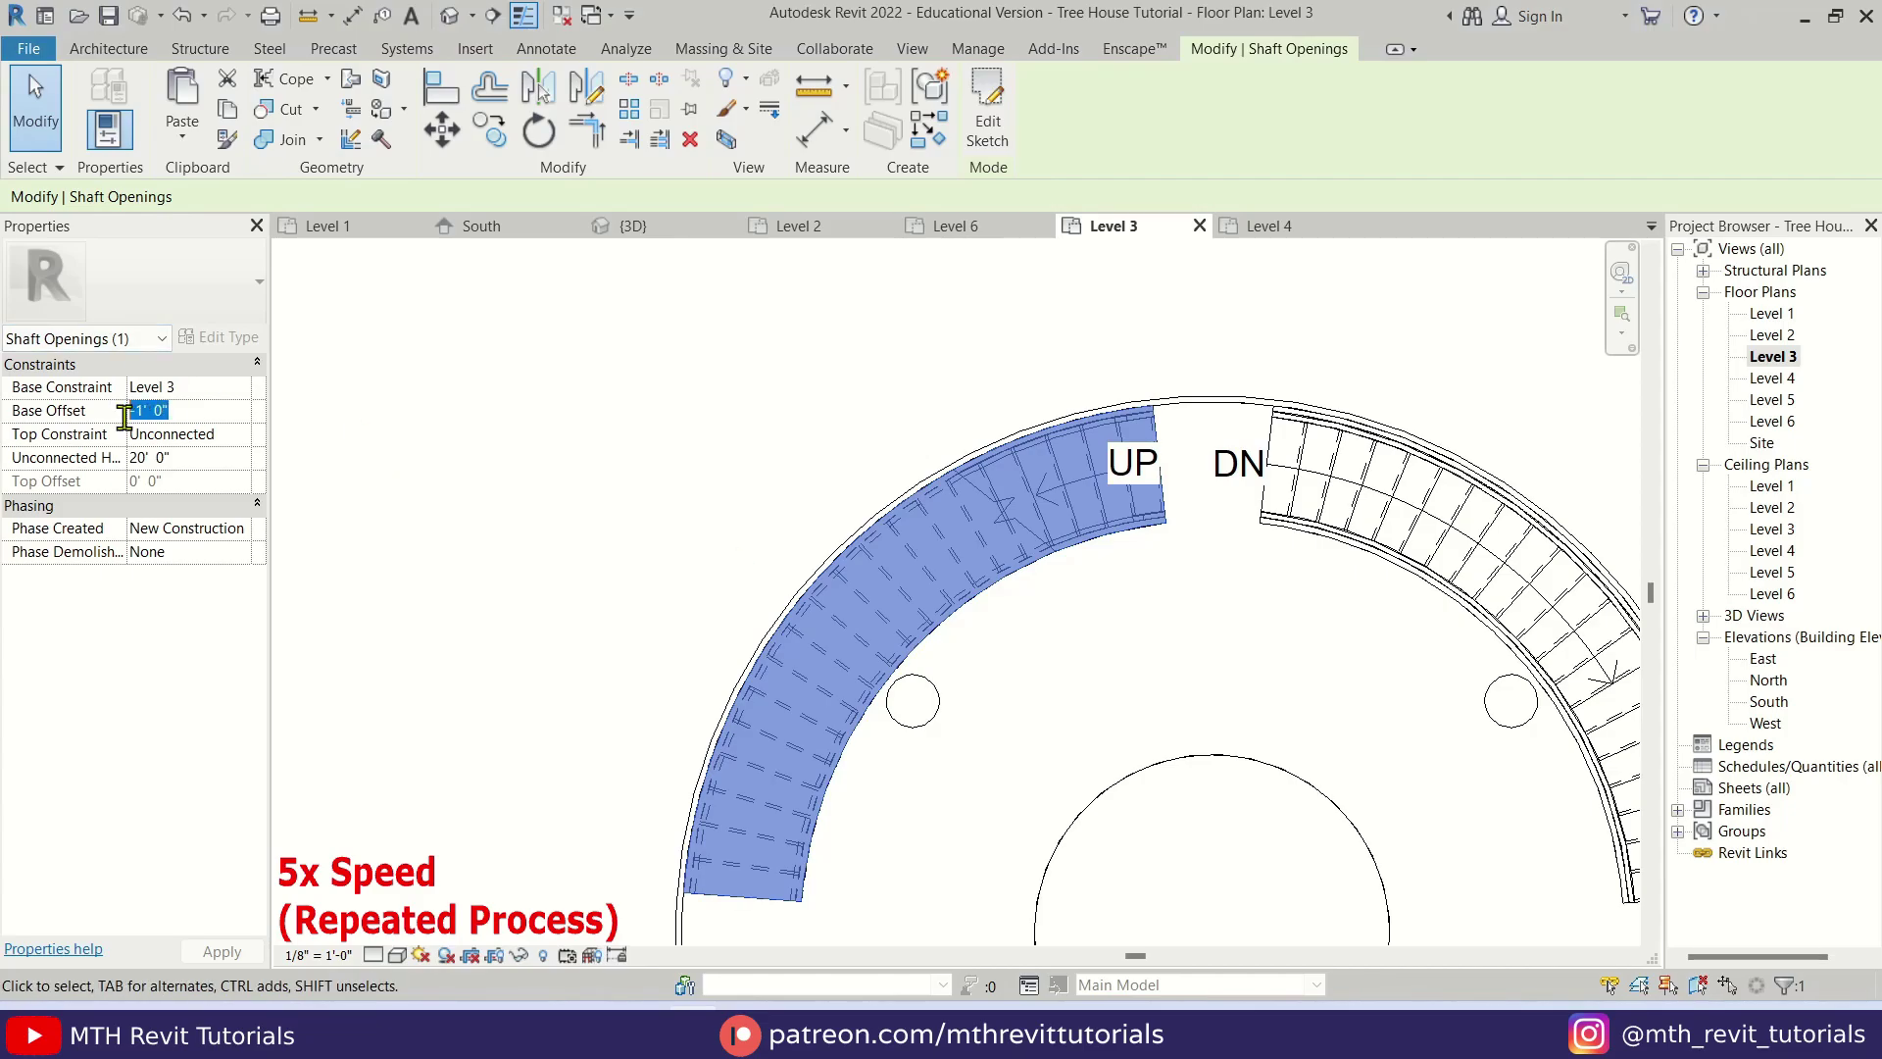
- In the Level 4 plan, start a shaft opening and pick boundary lines around the ascending curved stair, using its ends, inner edge and the wall face
double_click(1772, 378)
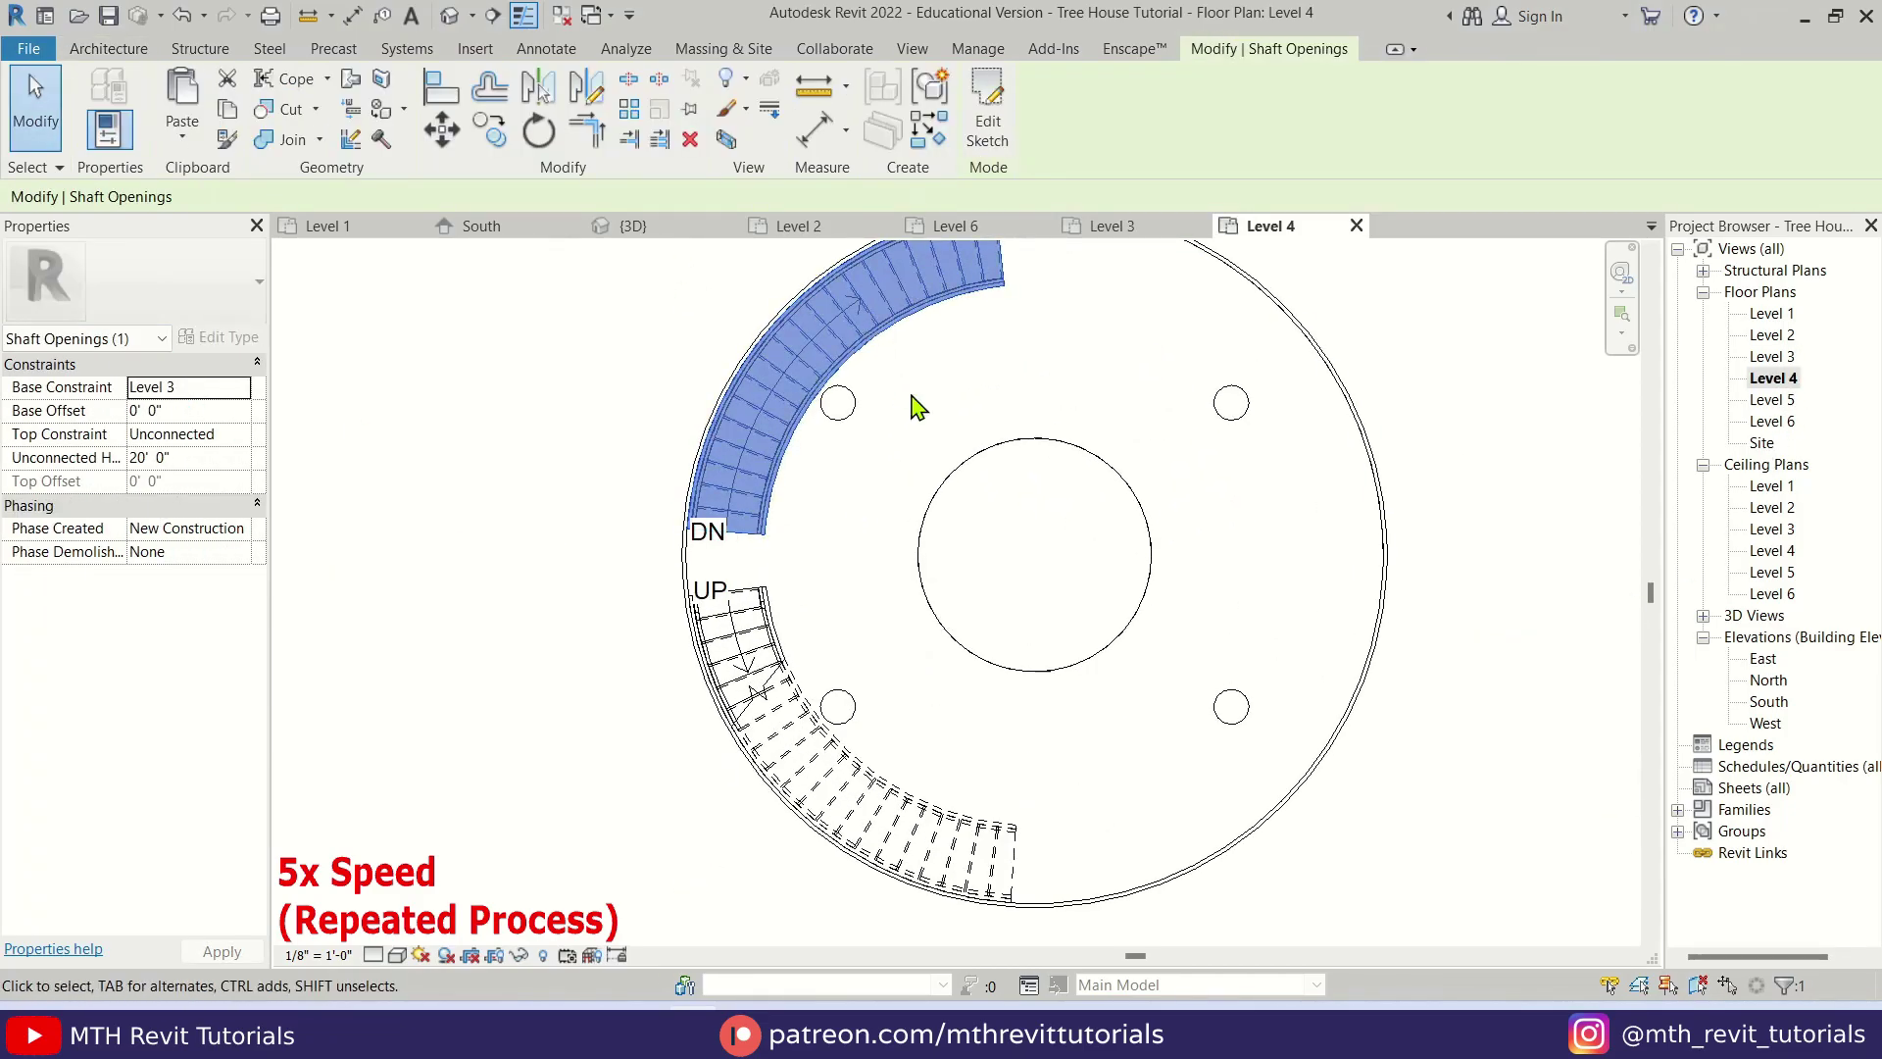
middle_drag(910, 393, 979, 478)
click(927, 130)
click(1216, 138)
scroll(795, 722, up, 2)
click(823, 634)
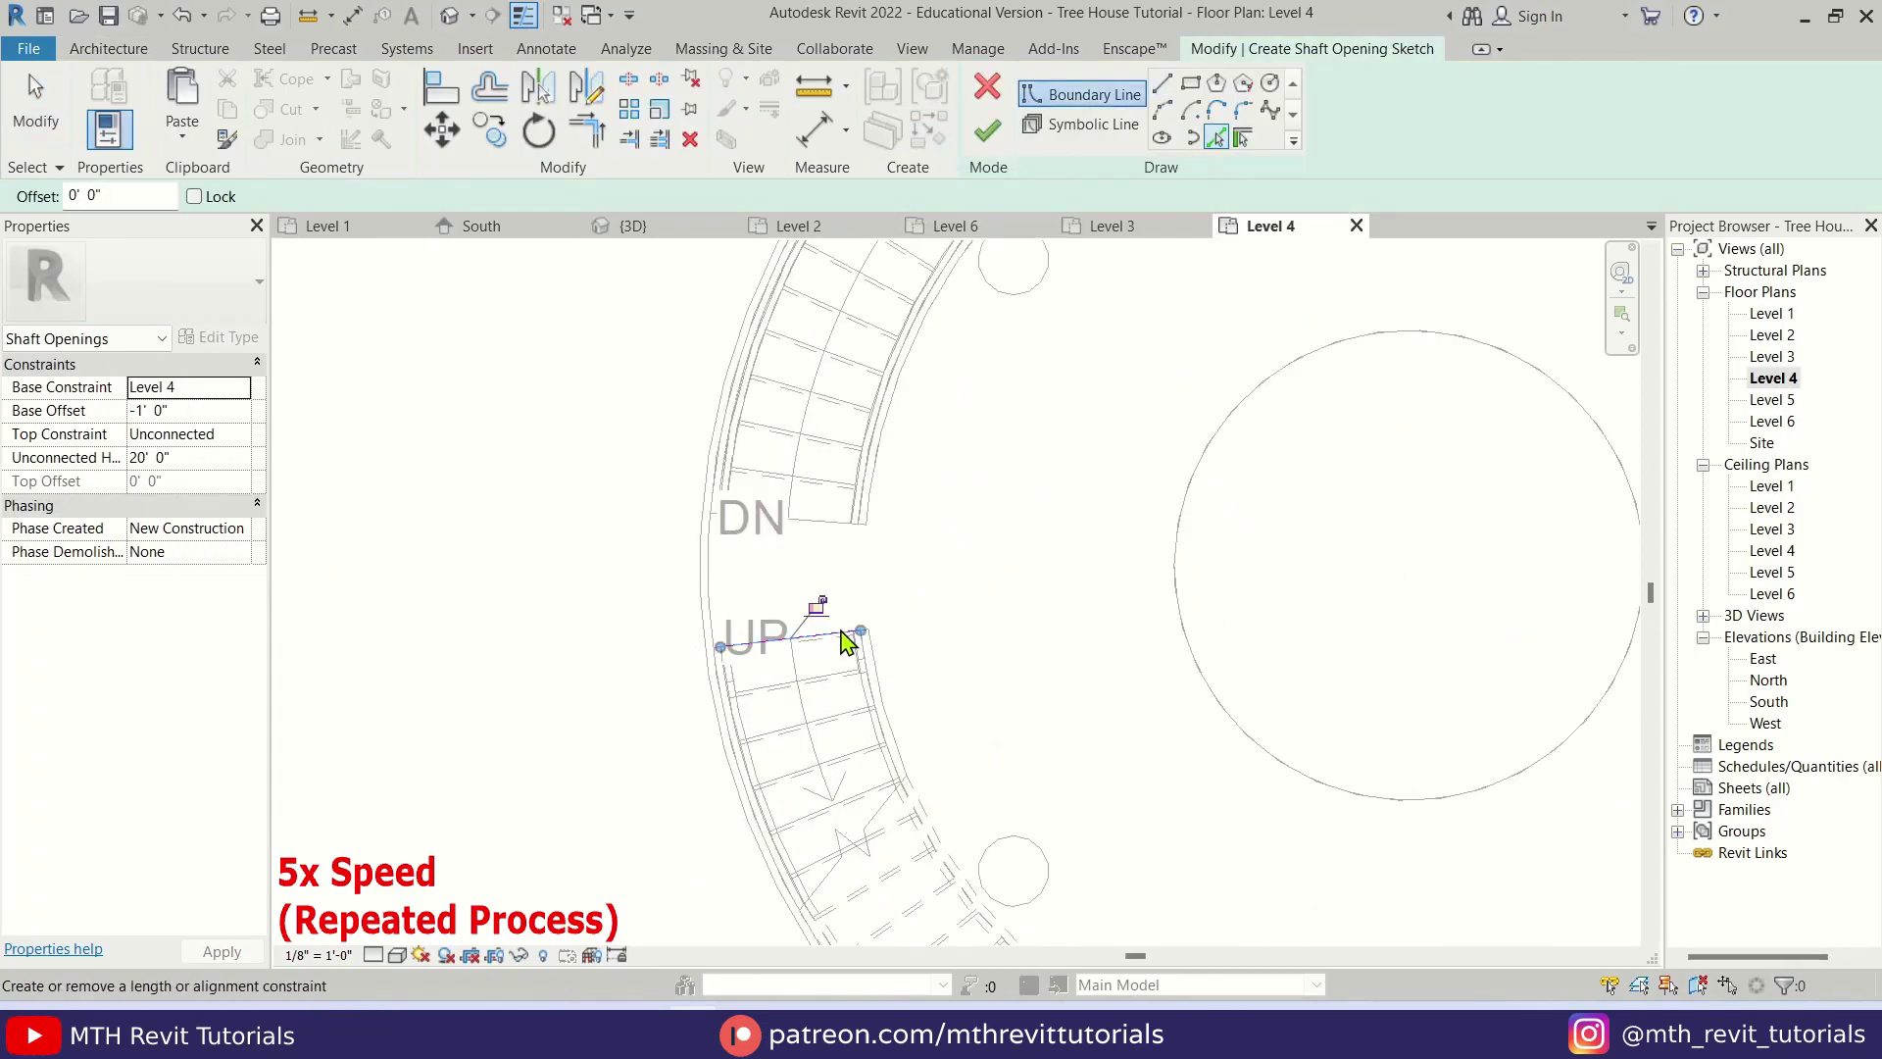
click(874, 664)
click(720, 708)
scroll(755, 382, down, 3)
scroll(1100, 747, up, 5)
click(1034, 715)
- Trim the Level 4 stair shaft boundary lines into a closed loop and finish the shaft opening
key(t)
key(r)
click(1035, 673)
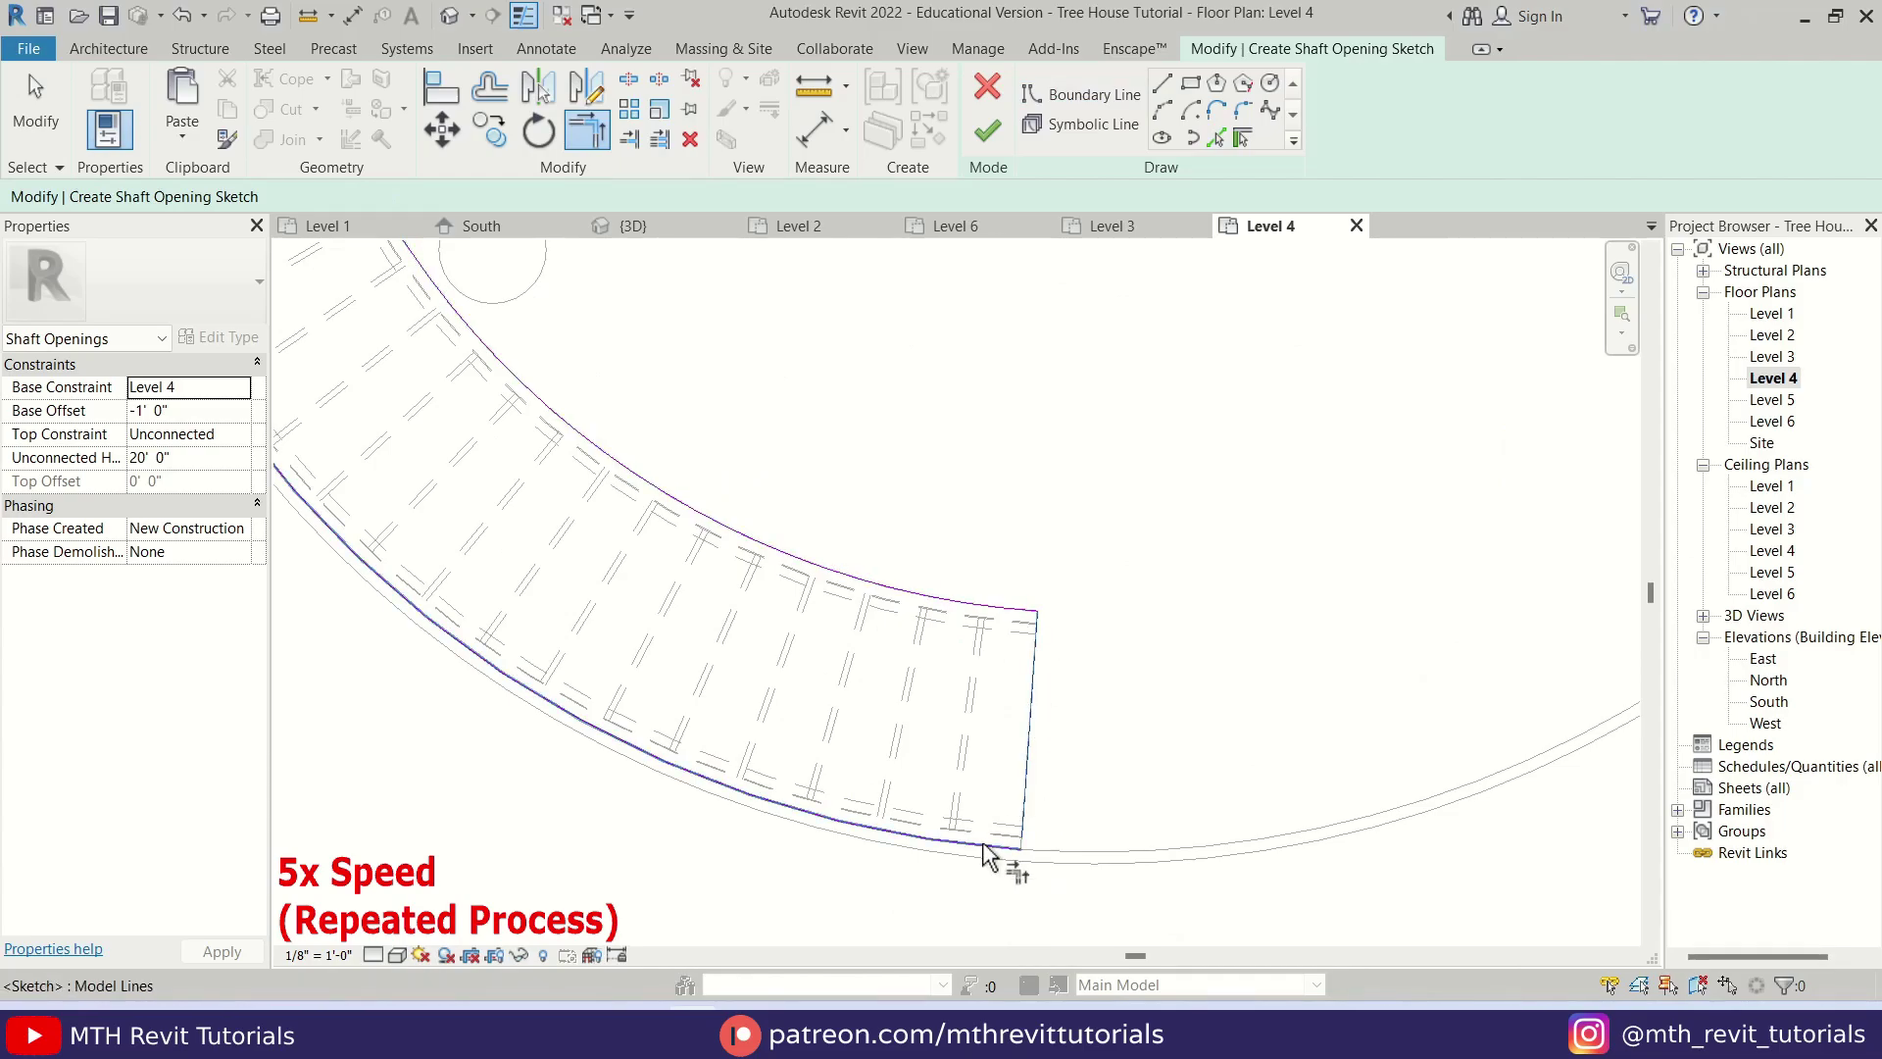
click(985, 849)
click(586, 421)
click(987, 131)
- In the 3D view, set the base offset of the Level 4 stair shaft opening to 0
click(449, 16)
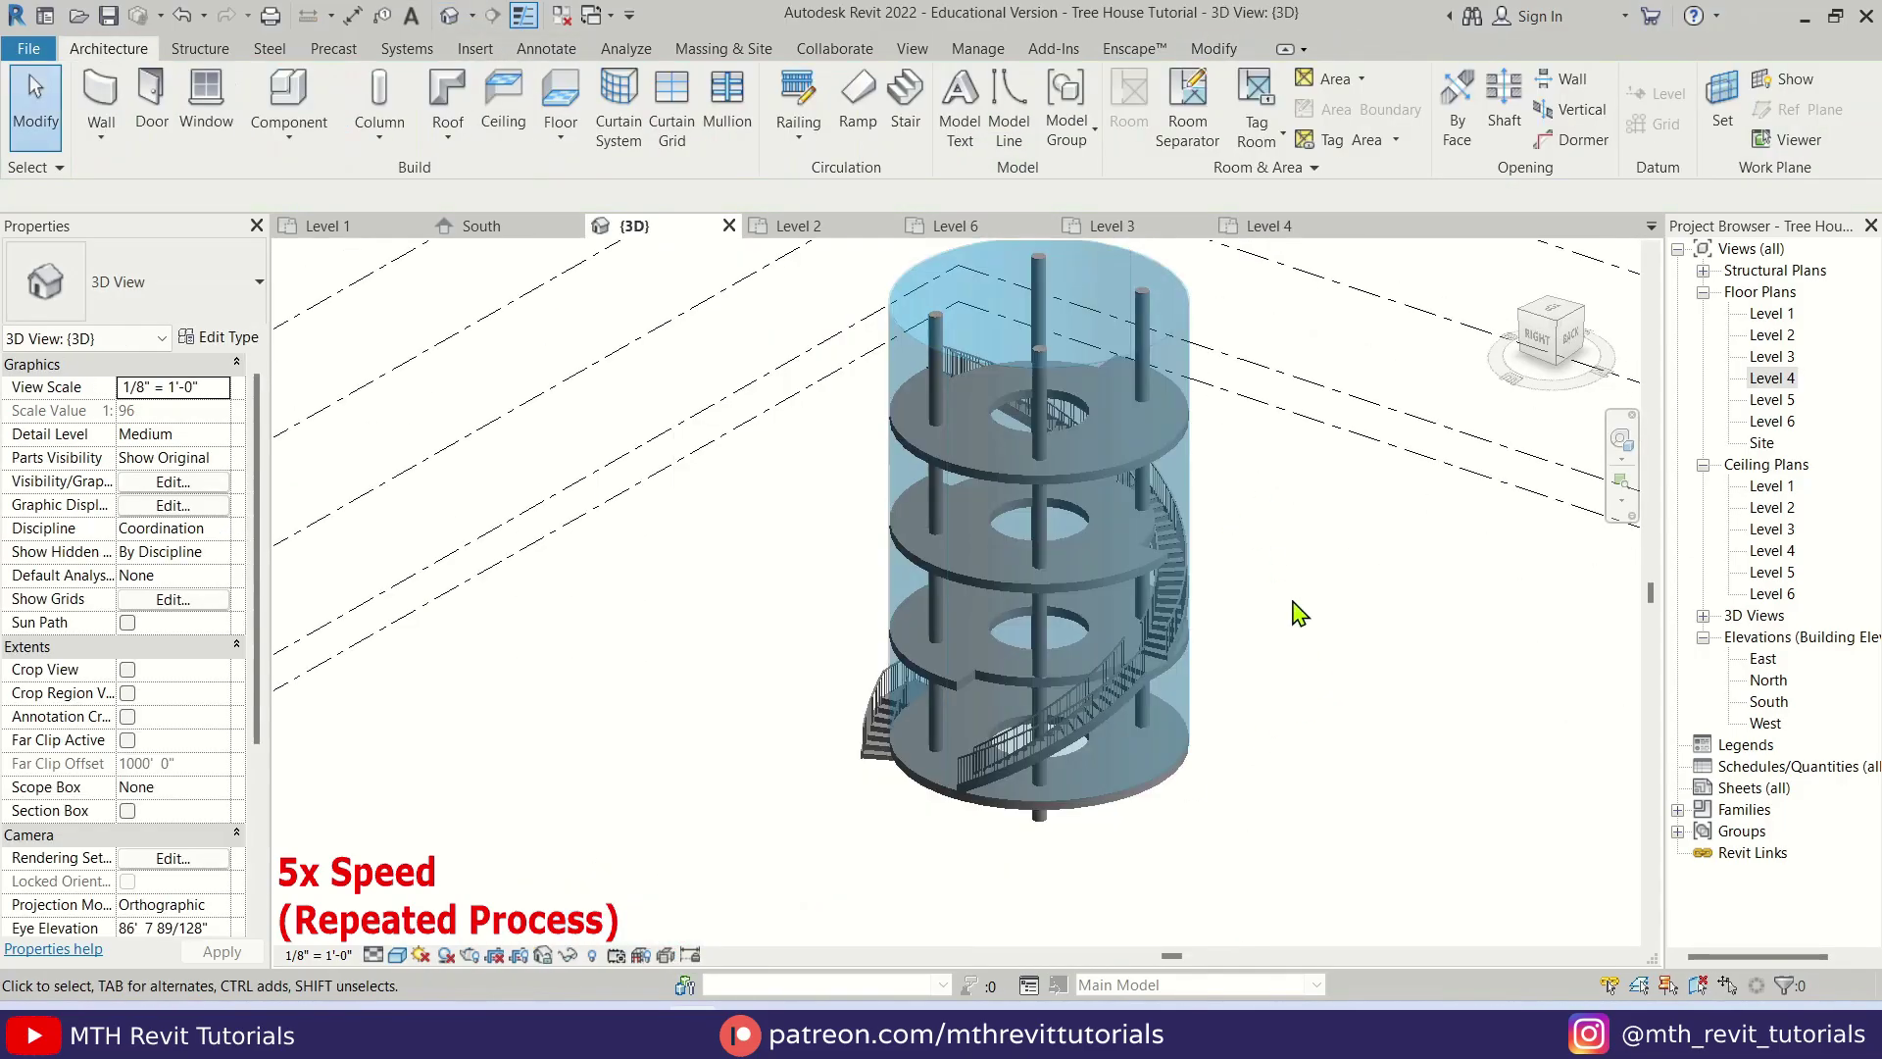
mouse_move(1294, 609)
shift+middle_down()
mouse_move(1264, 752)
mouse_move(1074, 730)
mouse_move(702, 470)
mouse_move(314, 546)
mouse_move(643, 530)
shift+middle_up()
scroll(979, 600, up, 2)
click(977, 599)
click(199, 411)
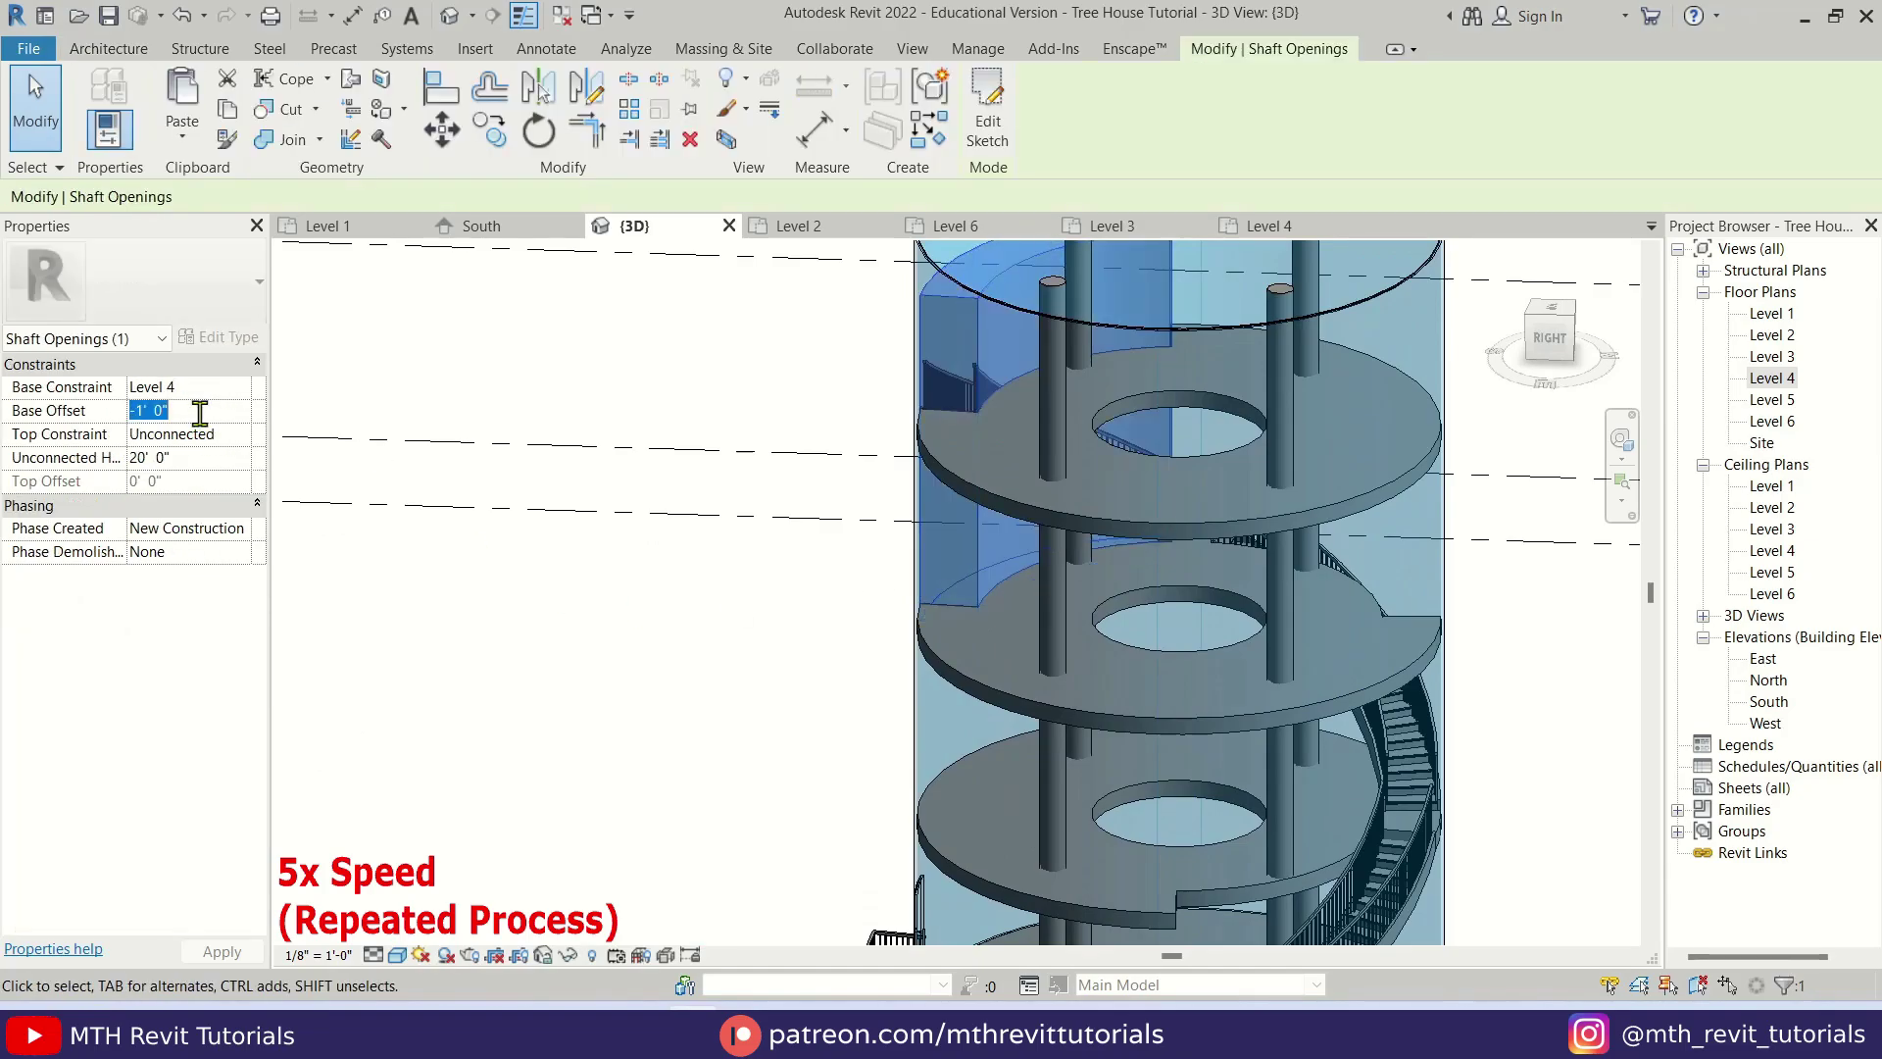
text(0)
click(579, 605)
- Examine the stair openings through all of the tower's floor slabs from several angles
scroll(579, 605, down, 1)
shift+middle_drag(580, 605, 790, 777)
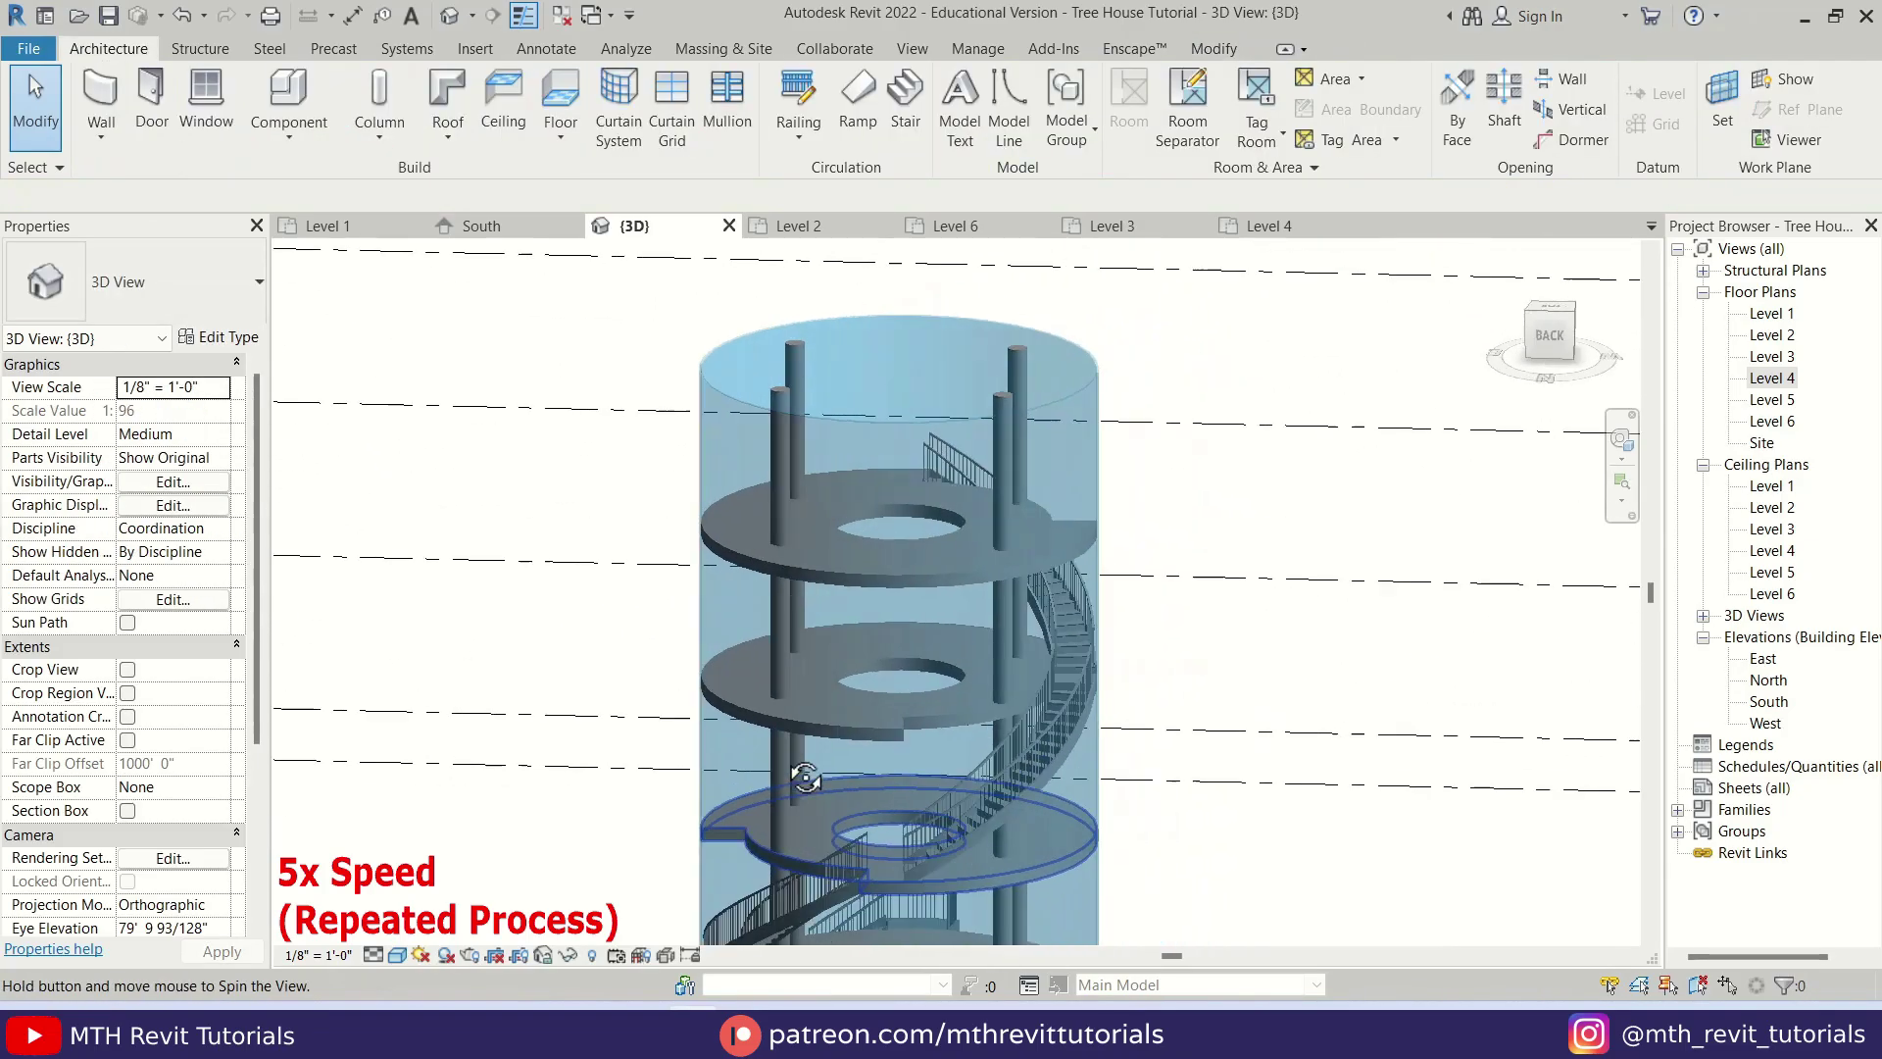
scroll(1000, 804, down, 1)
shift+middle_drag(999, 803, 1152, 609)
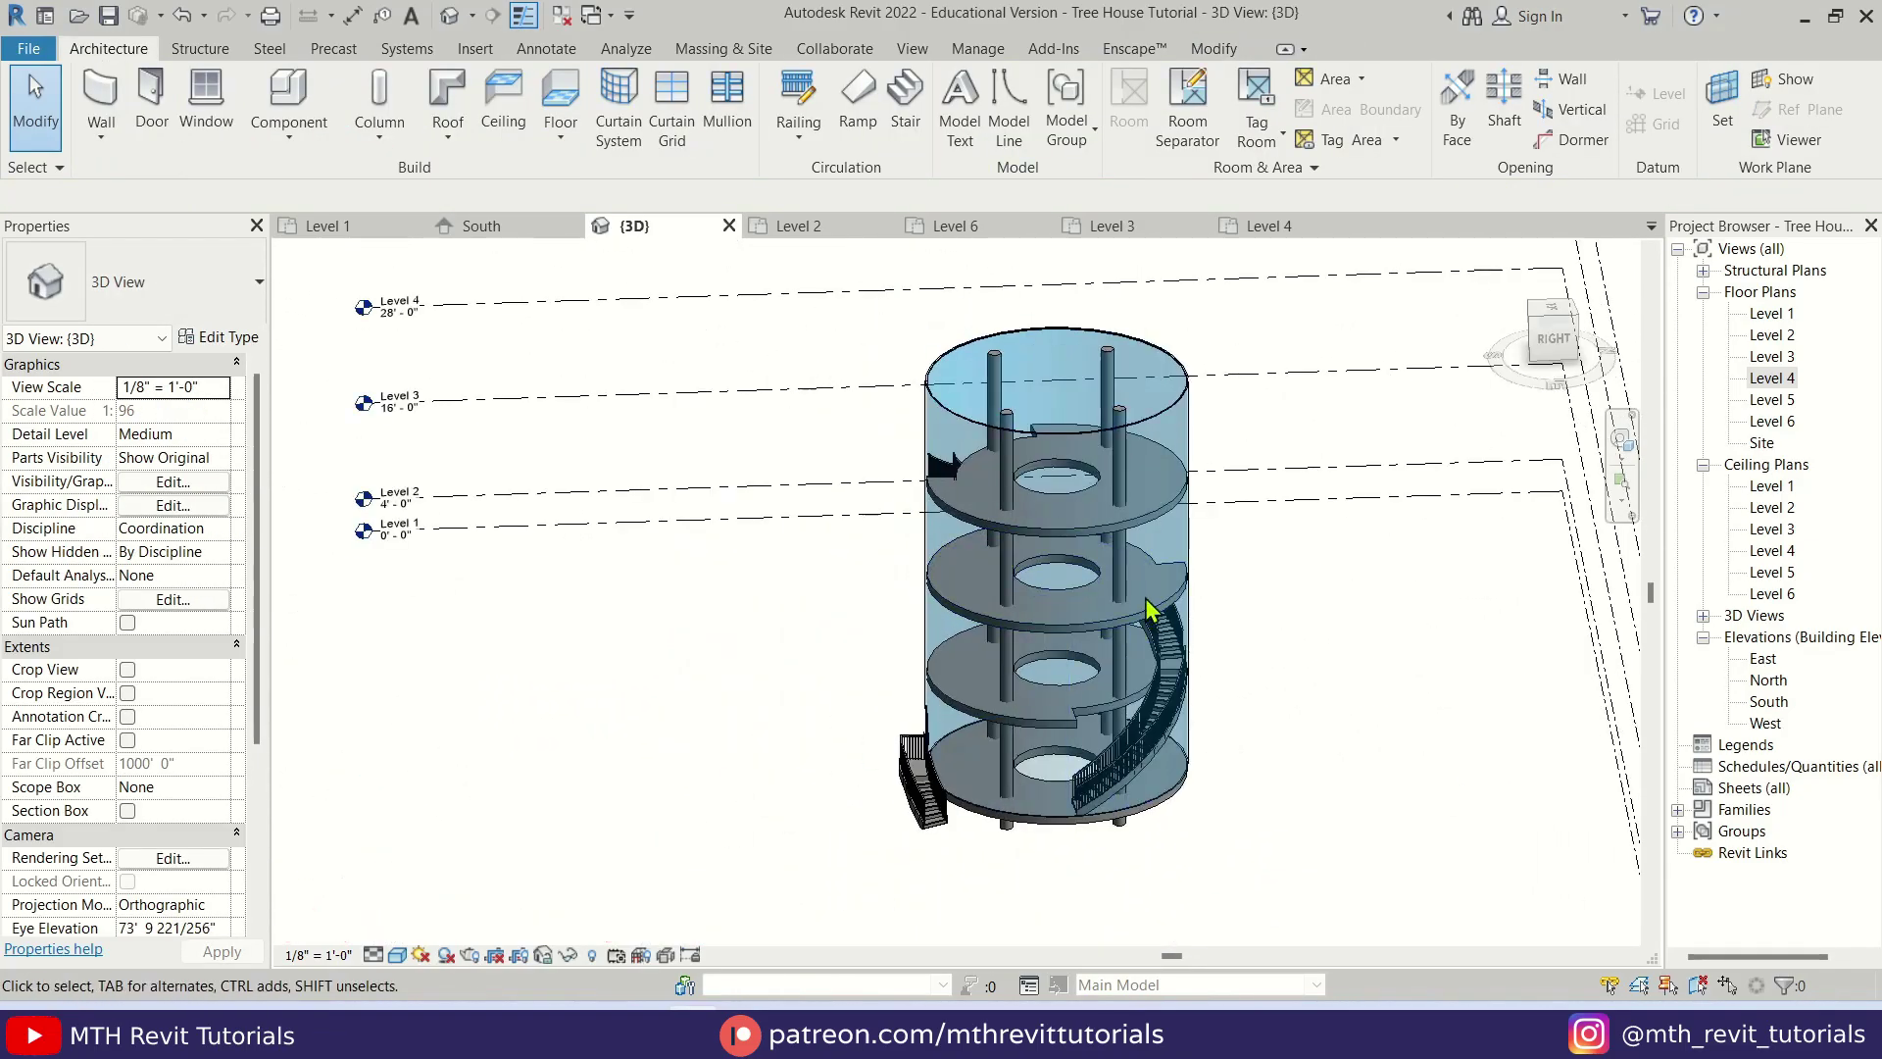
shift+middle_drag(1029, 779, 1118, 879)
scroll(1020, 421, up, 3)
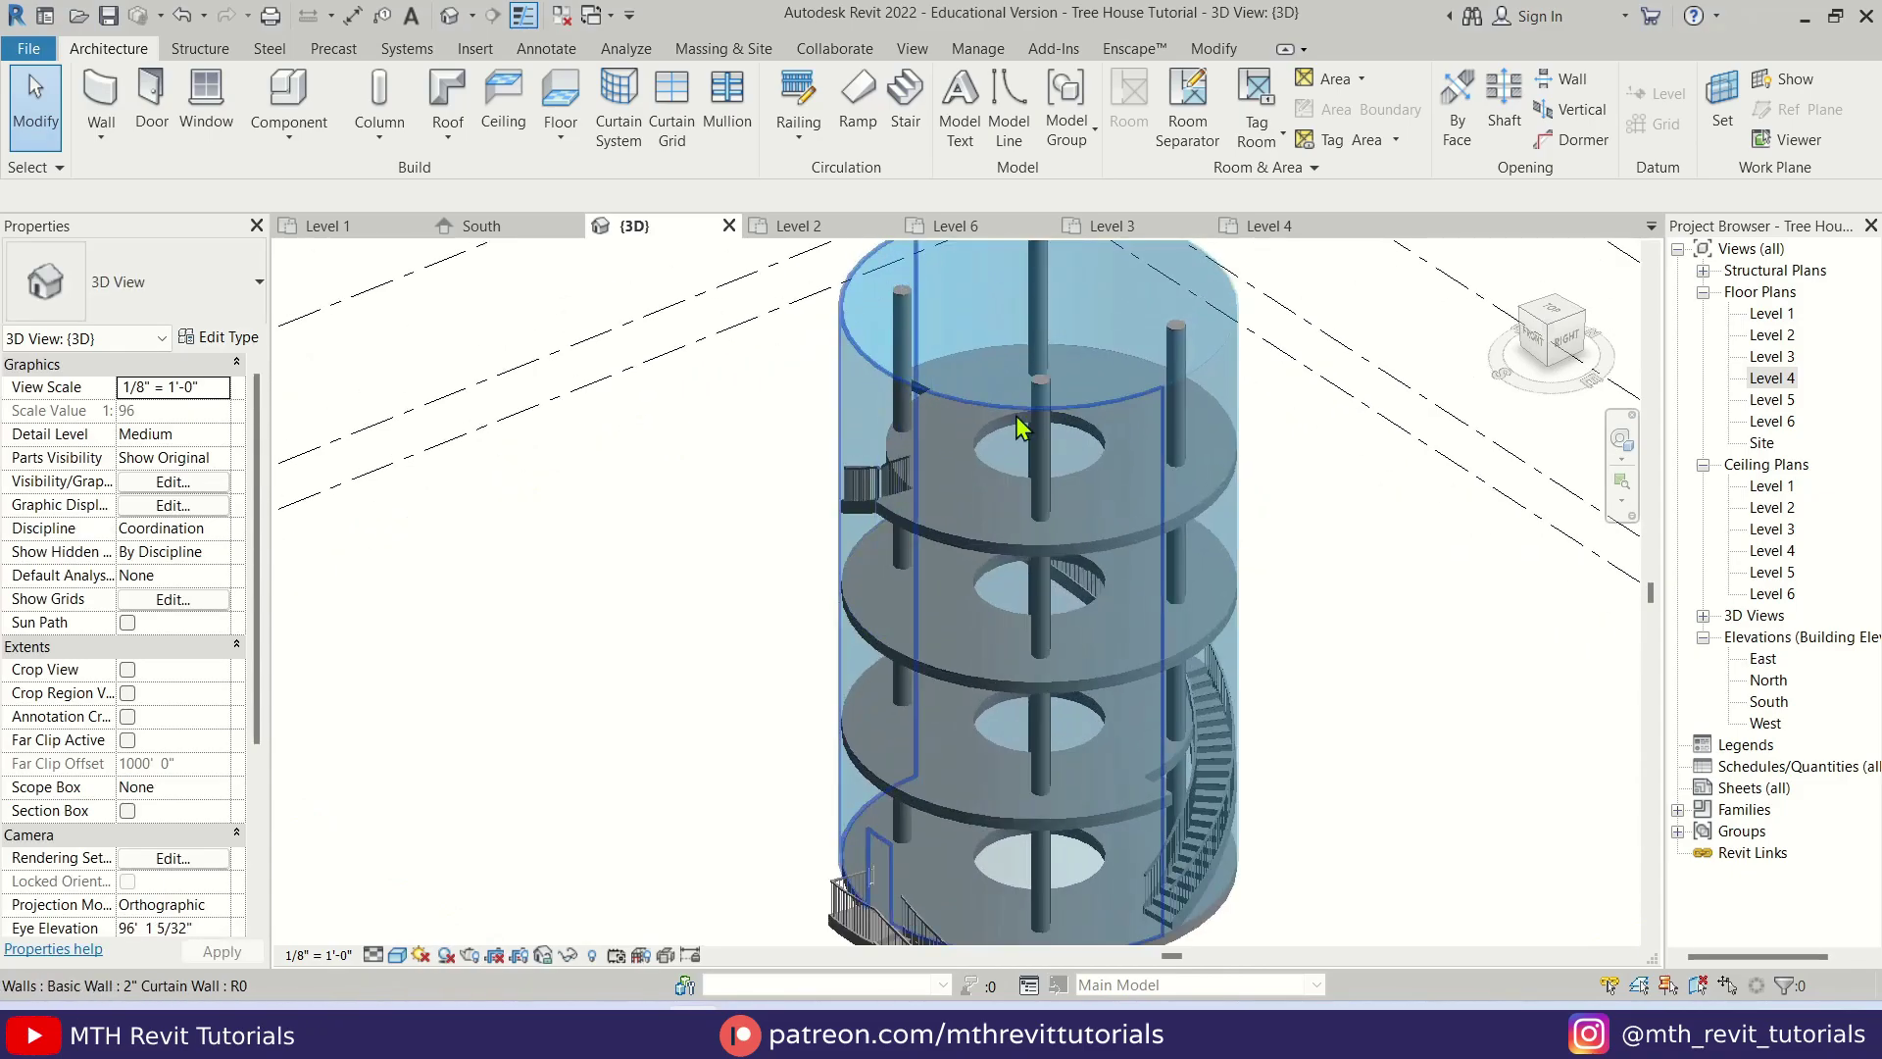
middle_drag(1020, 420, 977, 581)
scroll(828, 520, up, 3)
scroll(827, 520, down, 3)
shift+middle_drag(980, 735, 790, 735)
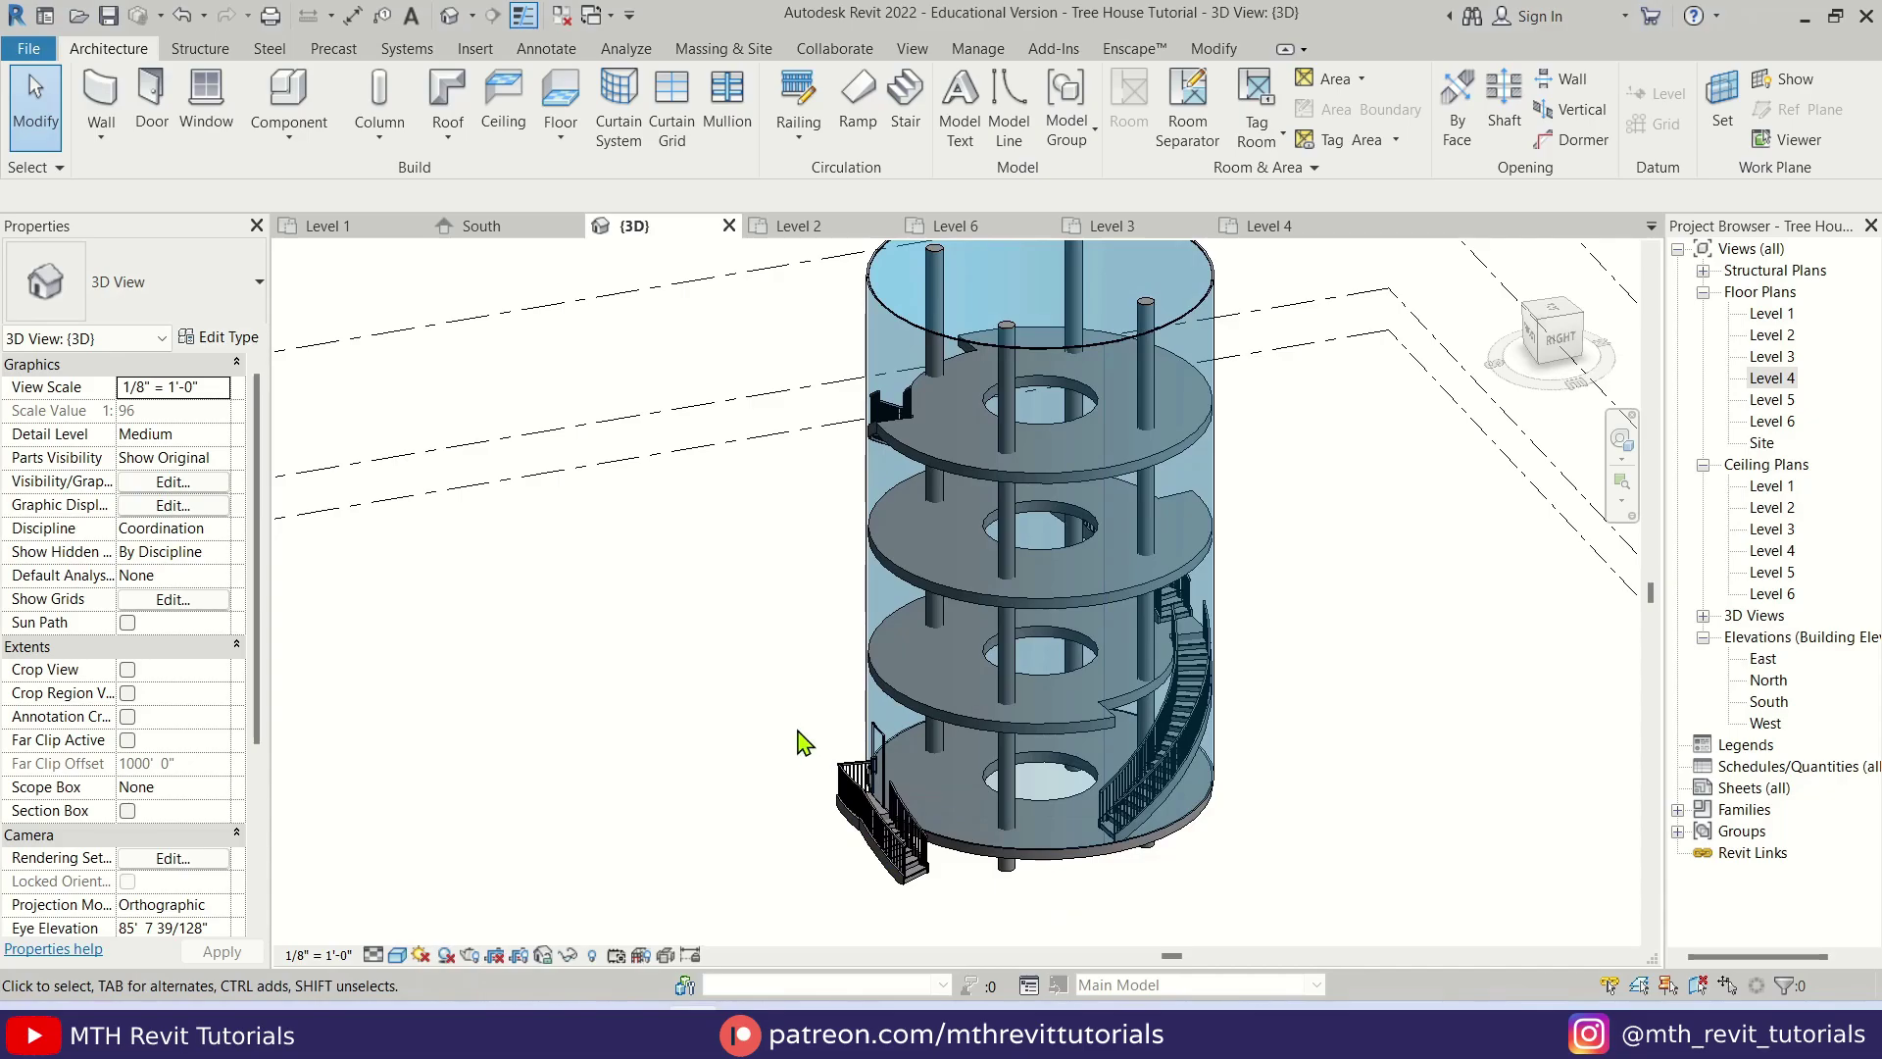
- Inspect the tower's uppermost floor slab, its openings and the open roof edge up close
scroll(891, 445, up, 5)
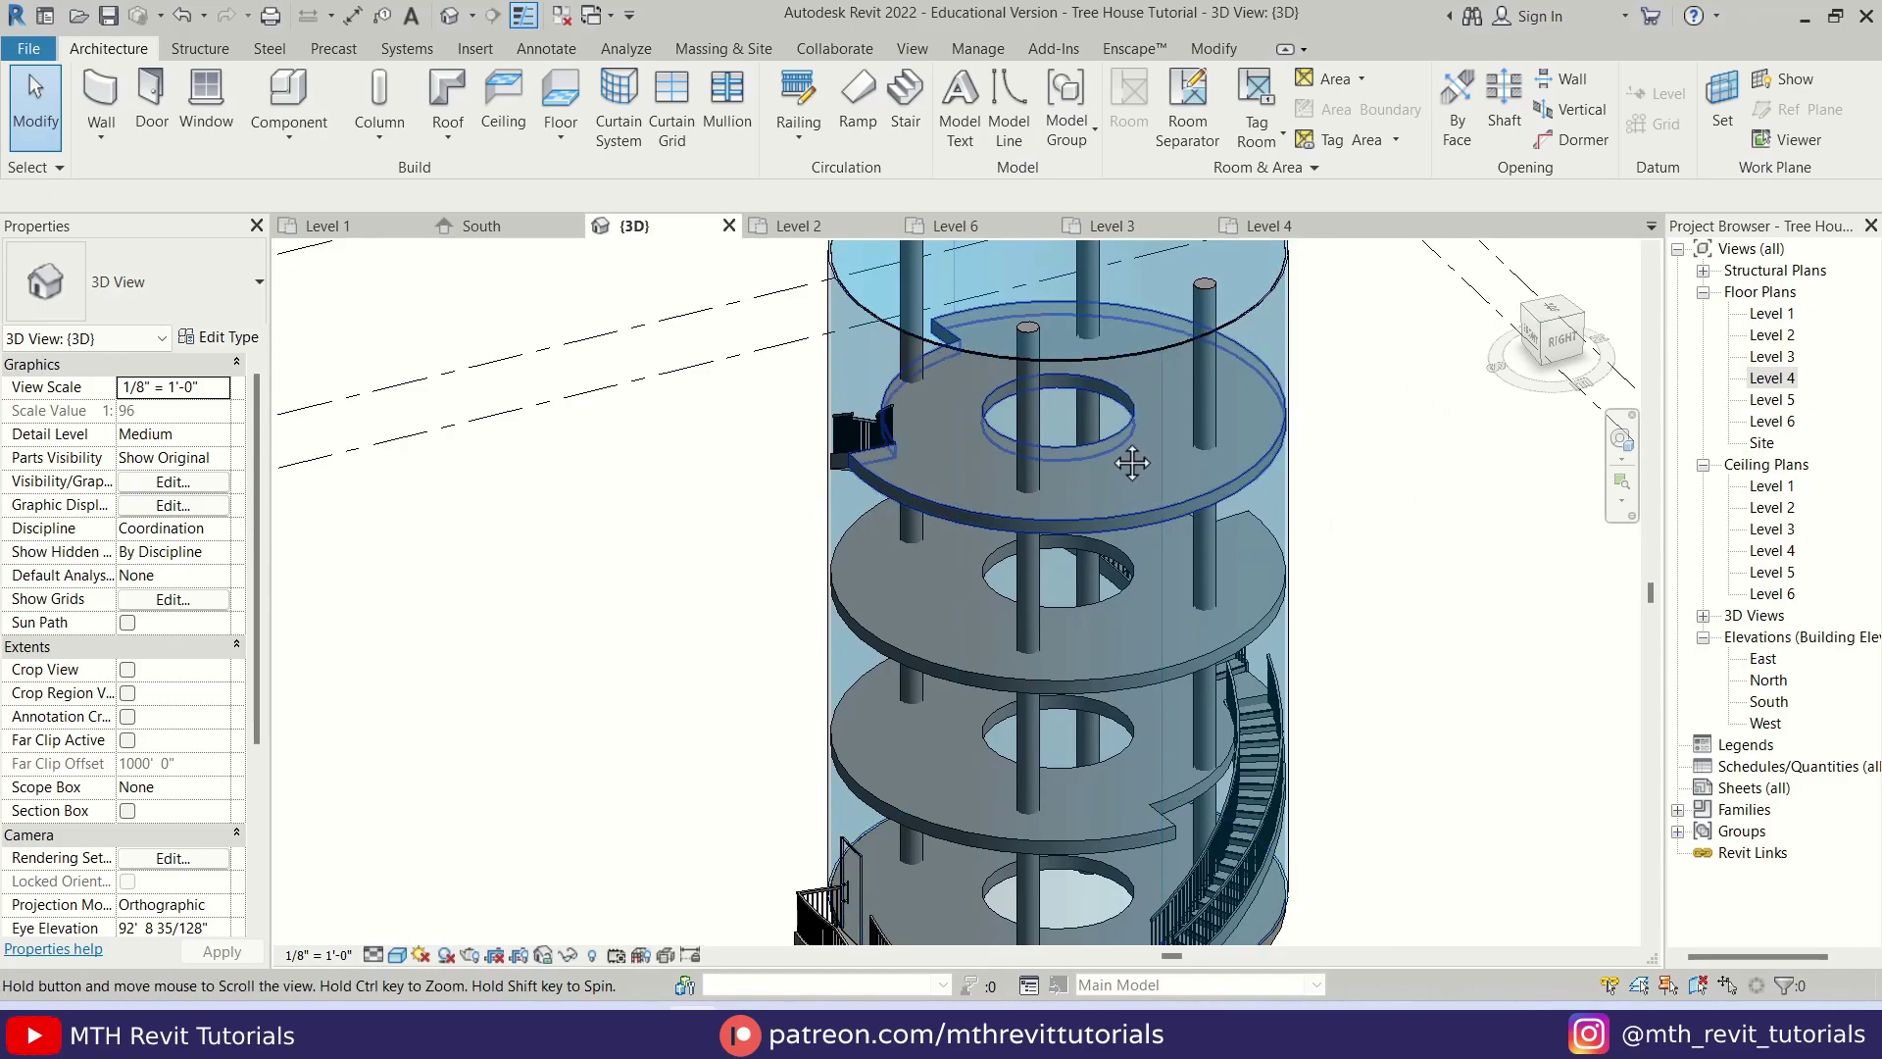
middle_drag(1132, 462, 1125, 512)
scroll(1063, 588, up, 4)
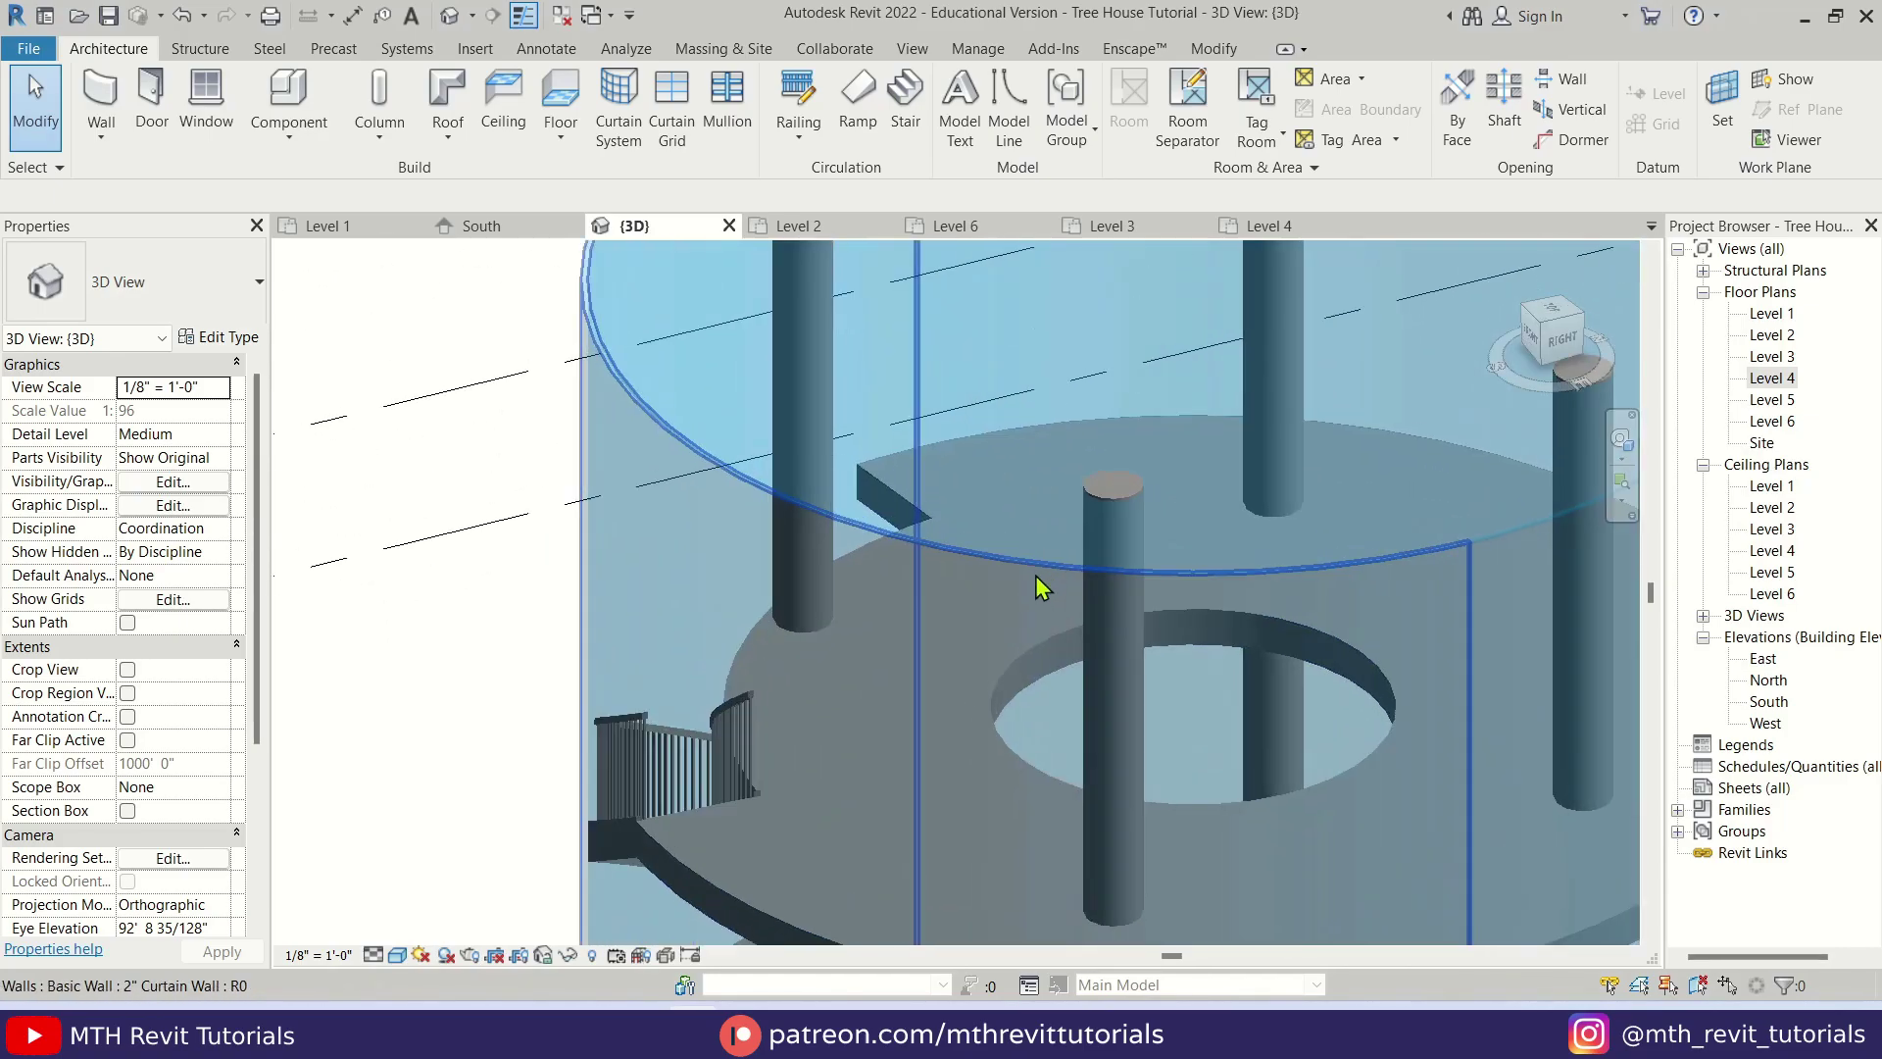
scroll(980, 509, down, 6)
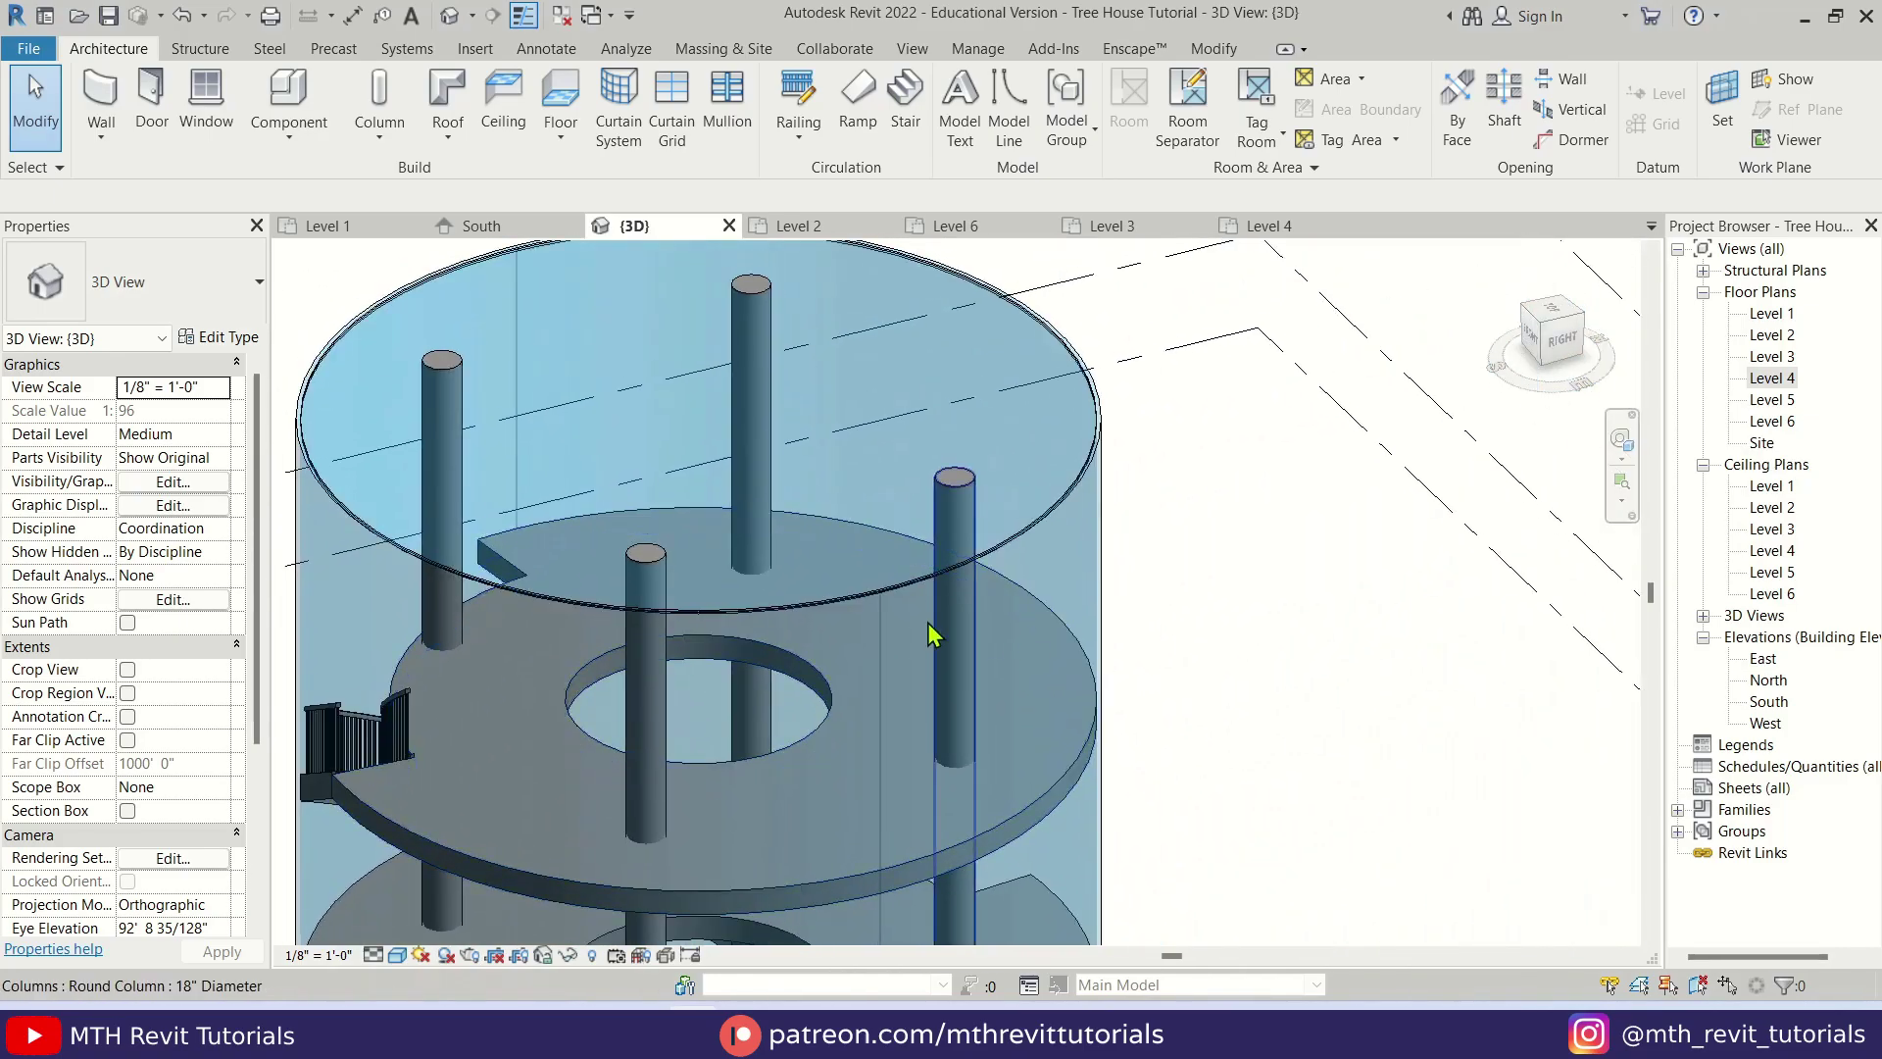
middle_drag(930, 627, 1184, 544)
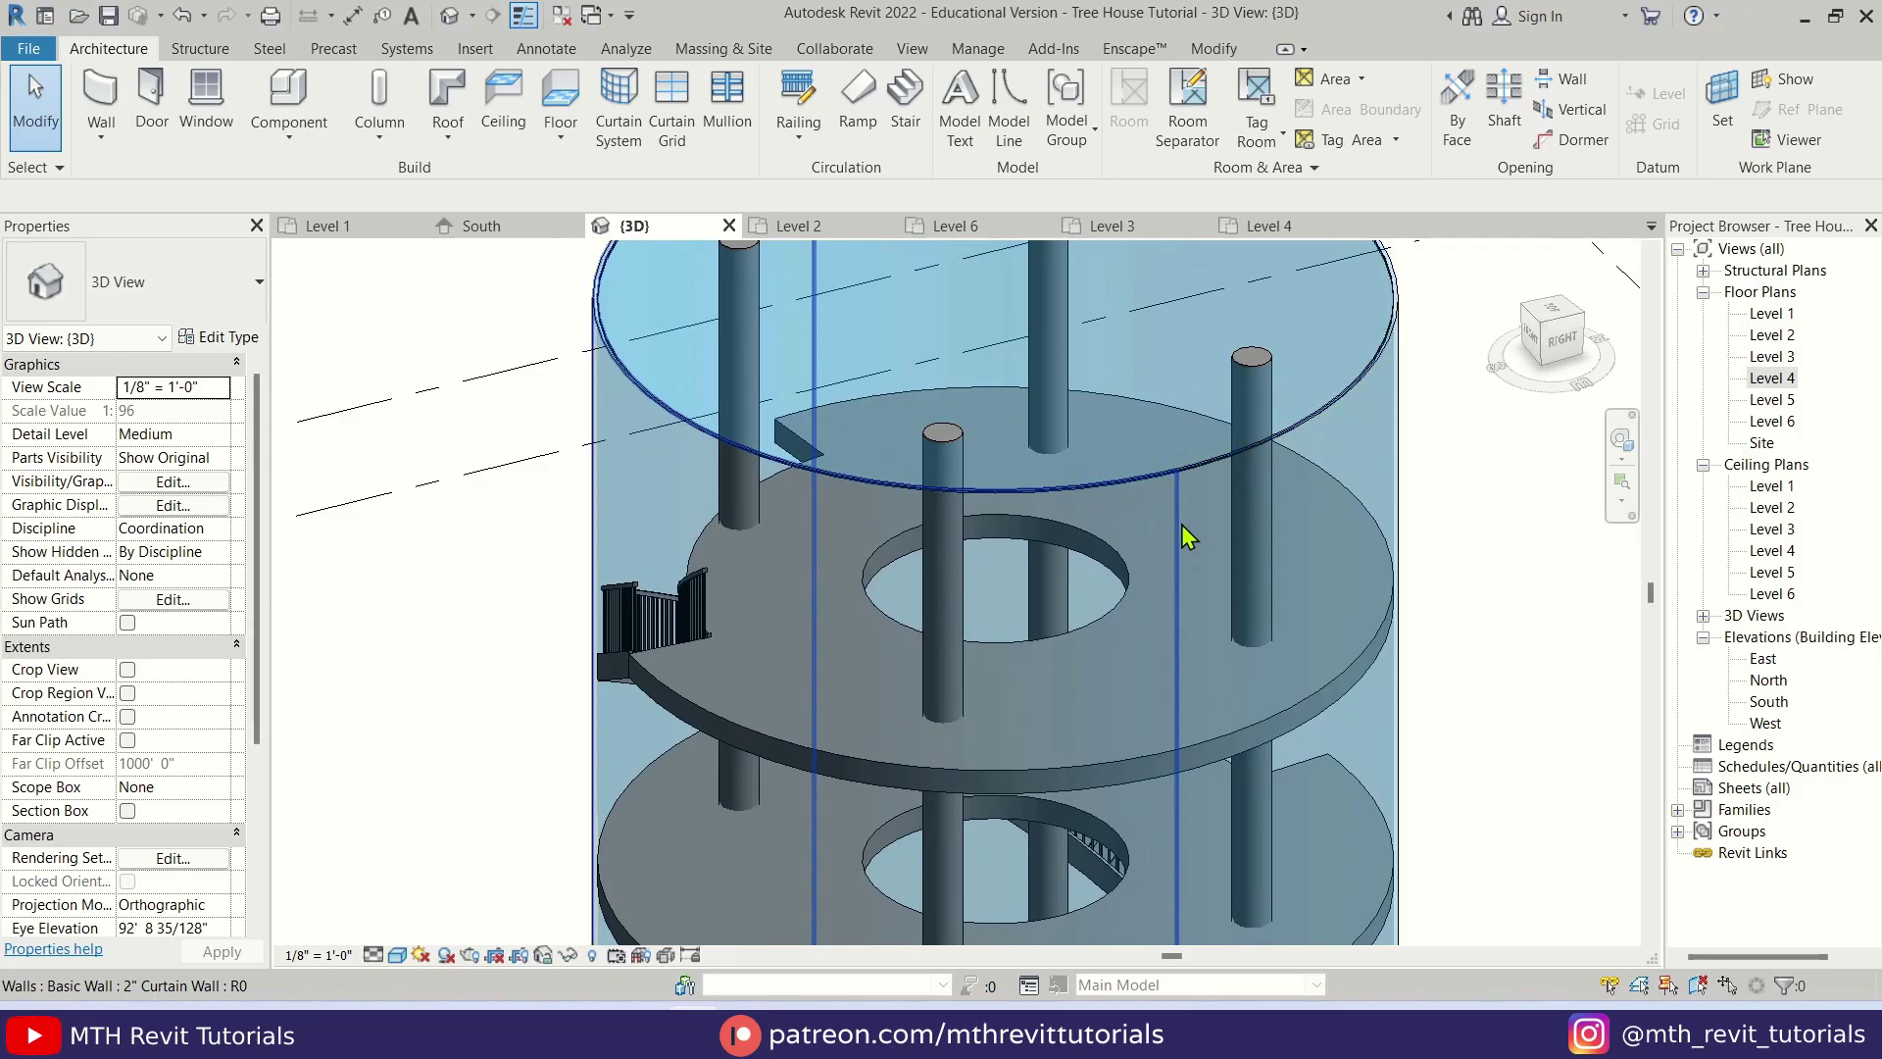
scroll(1144, 461, up, 2)
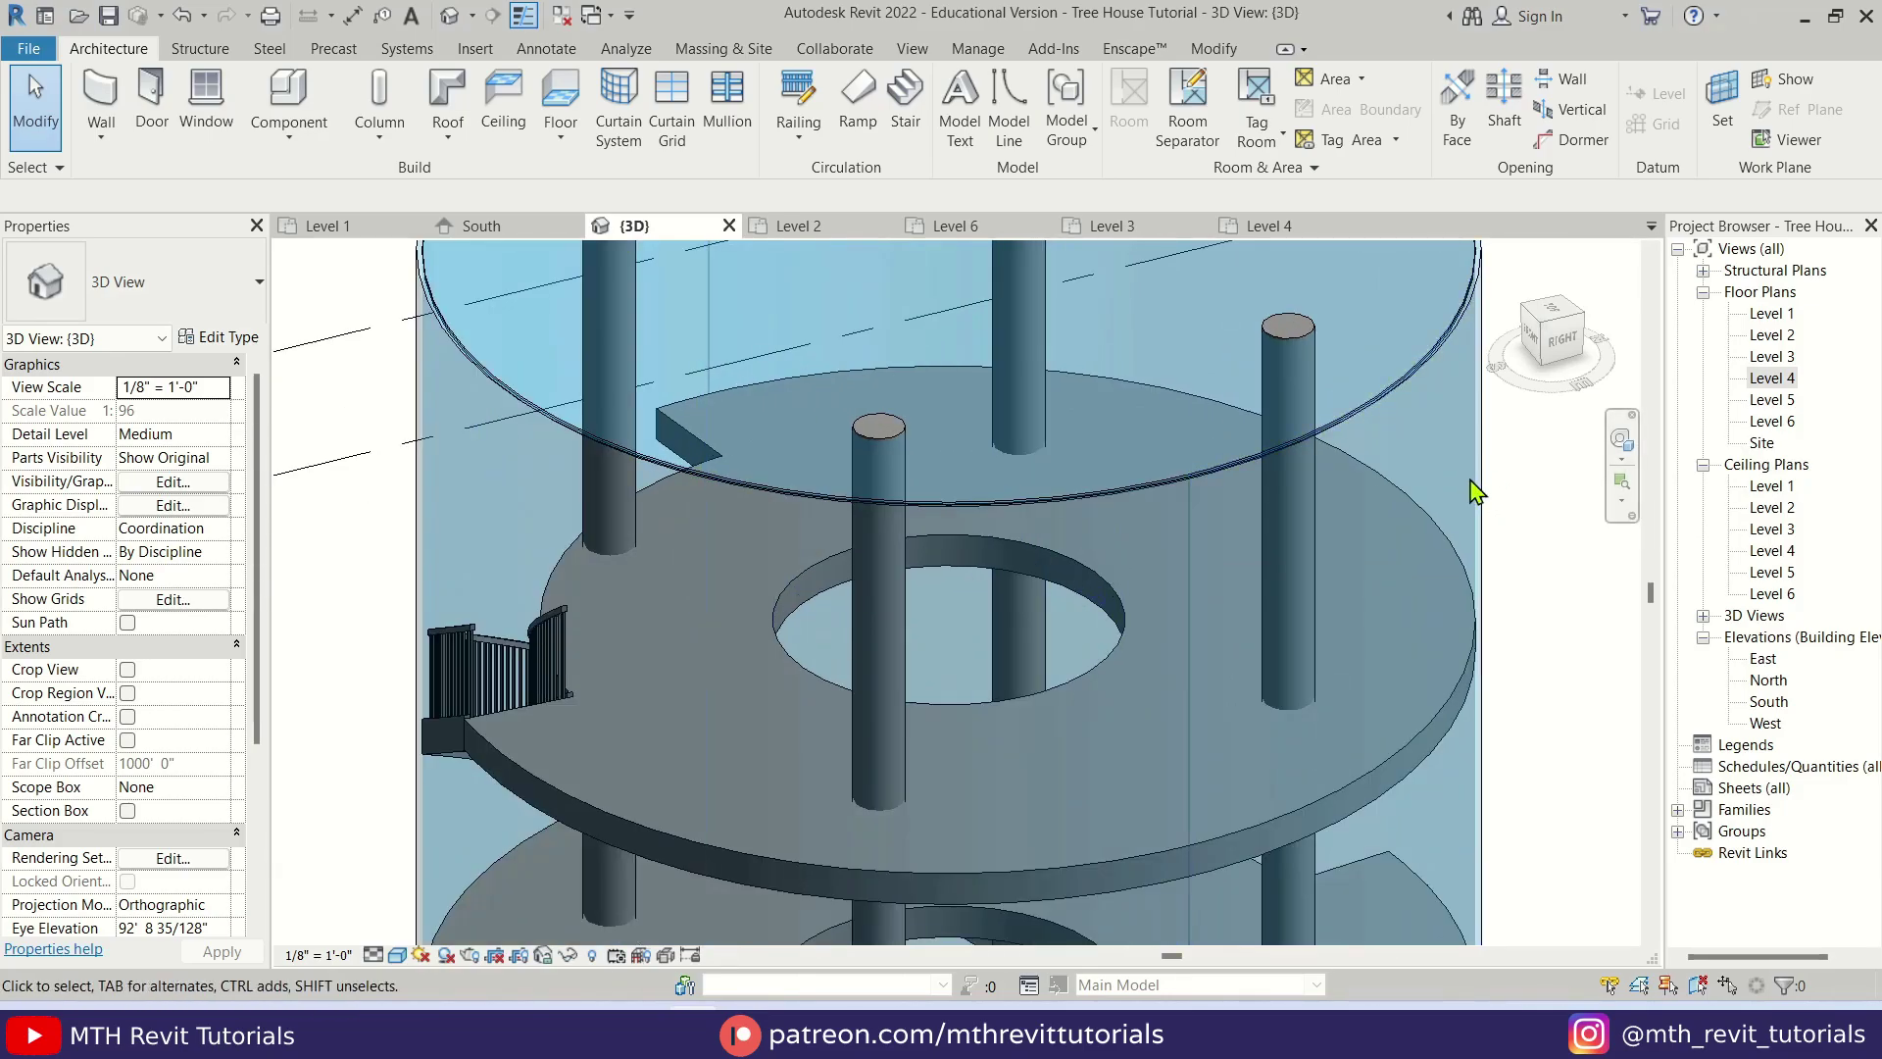
scroll(1232, 539, down, 3)
scroll(1078, 588, down, 3)
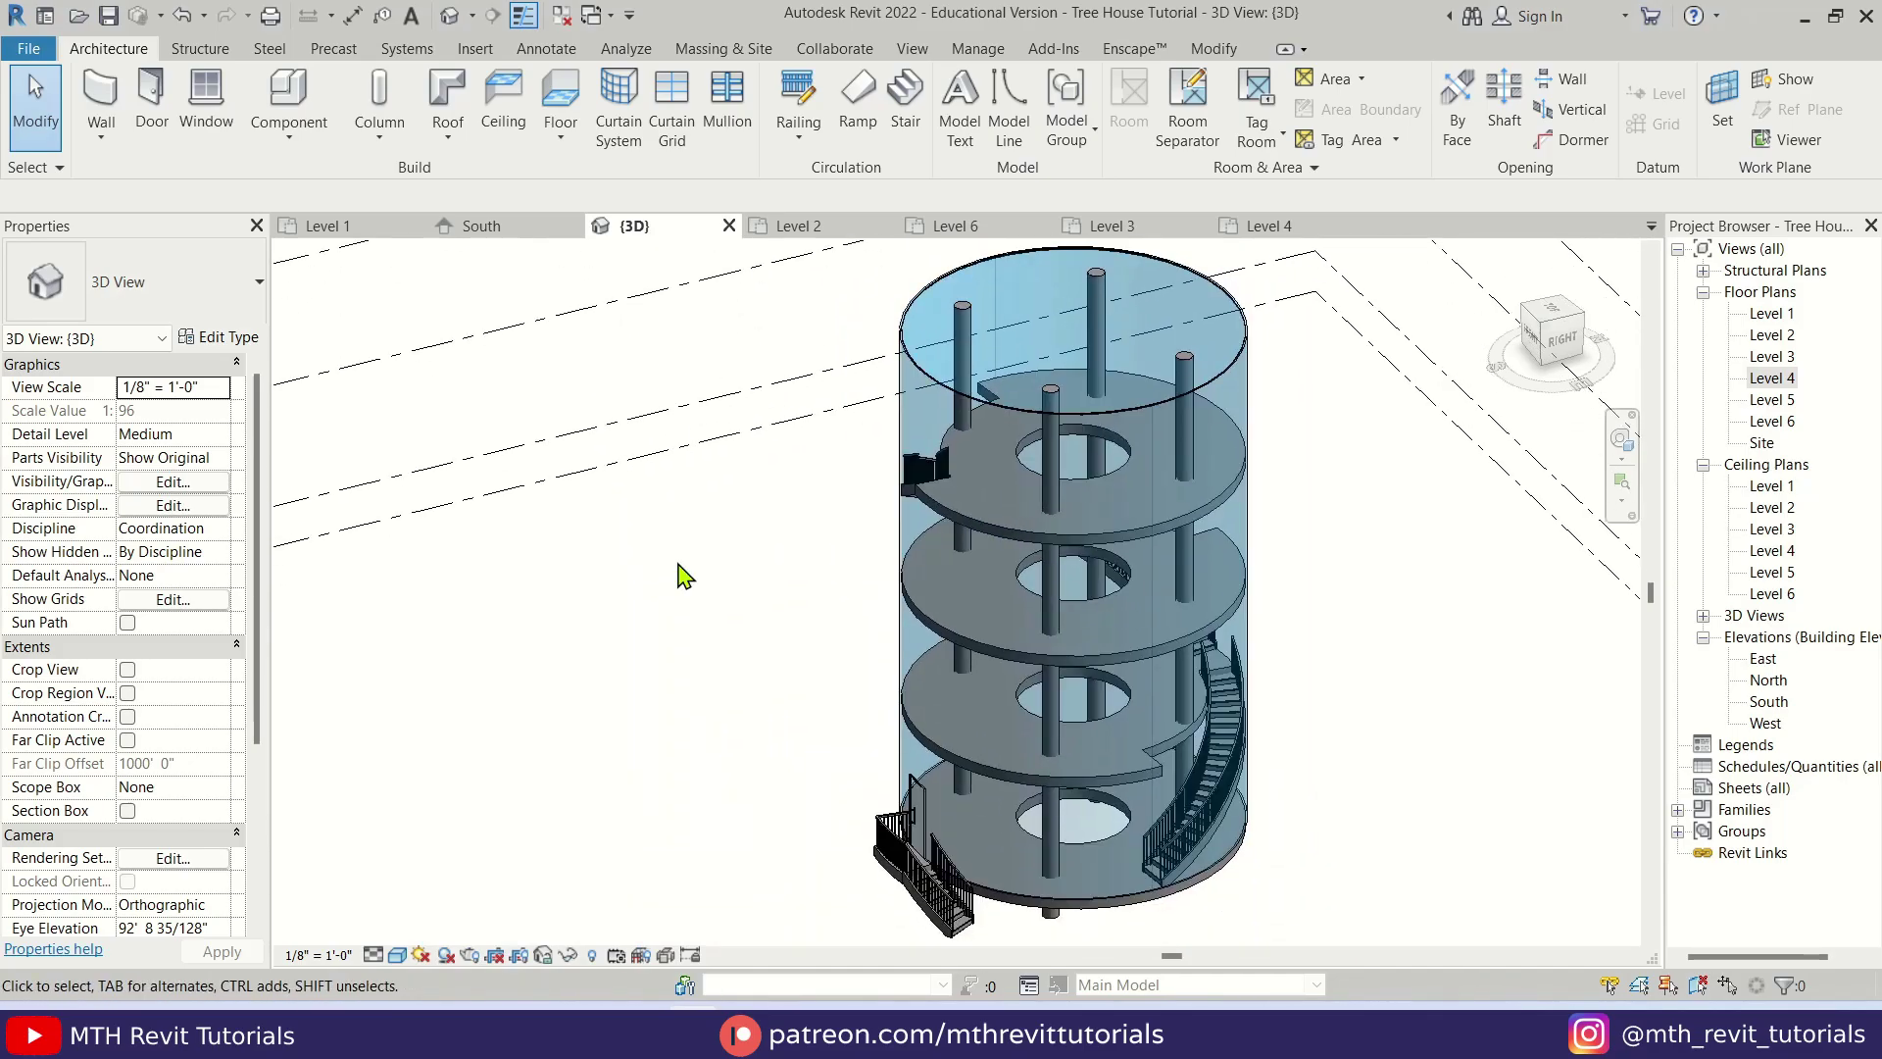
- Create a new family from the Profile template in the English-Imperial template folder
click(41, 49)
mouse_move(118, 145)
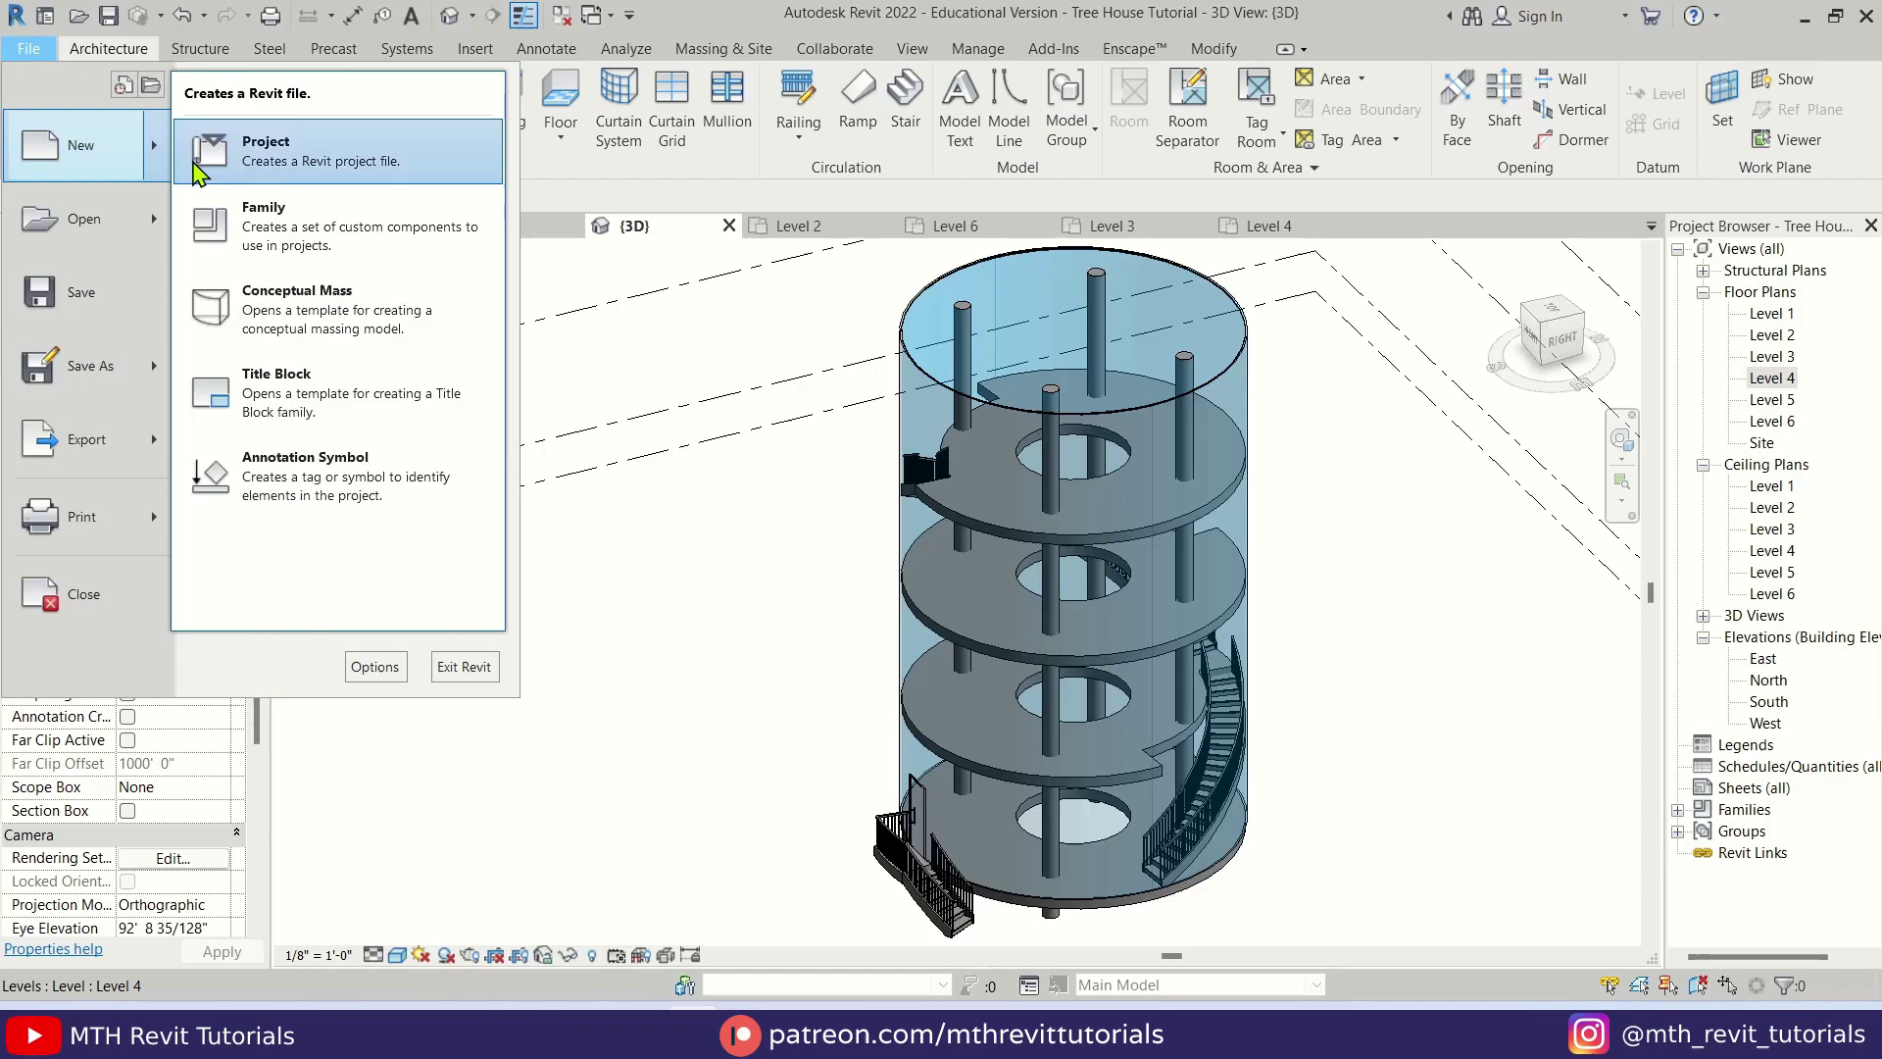
click(291, 230)
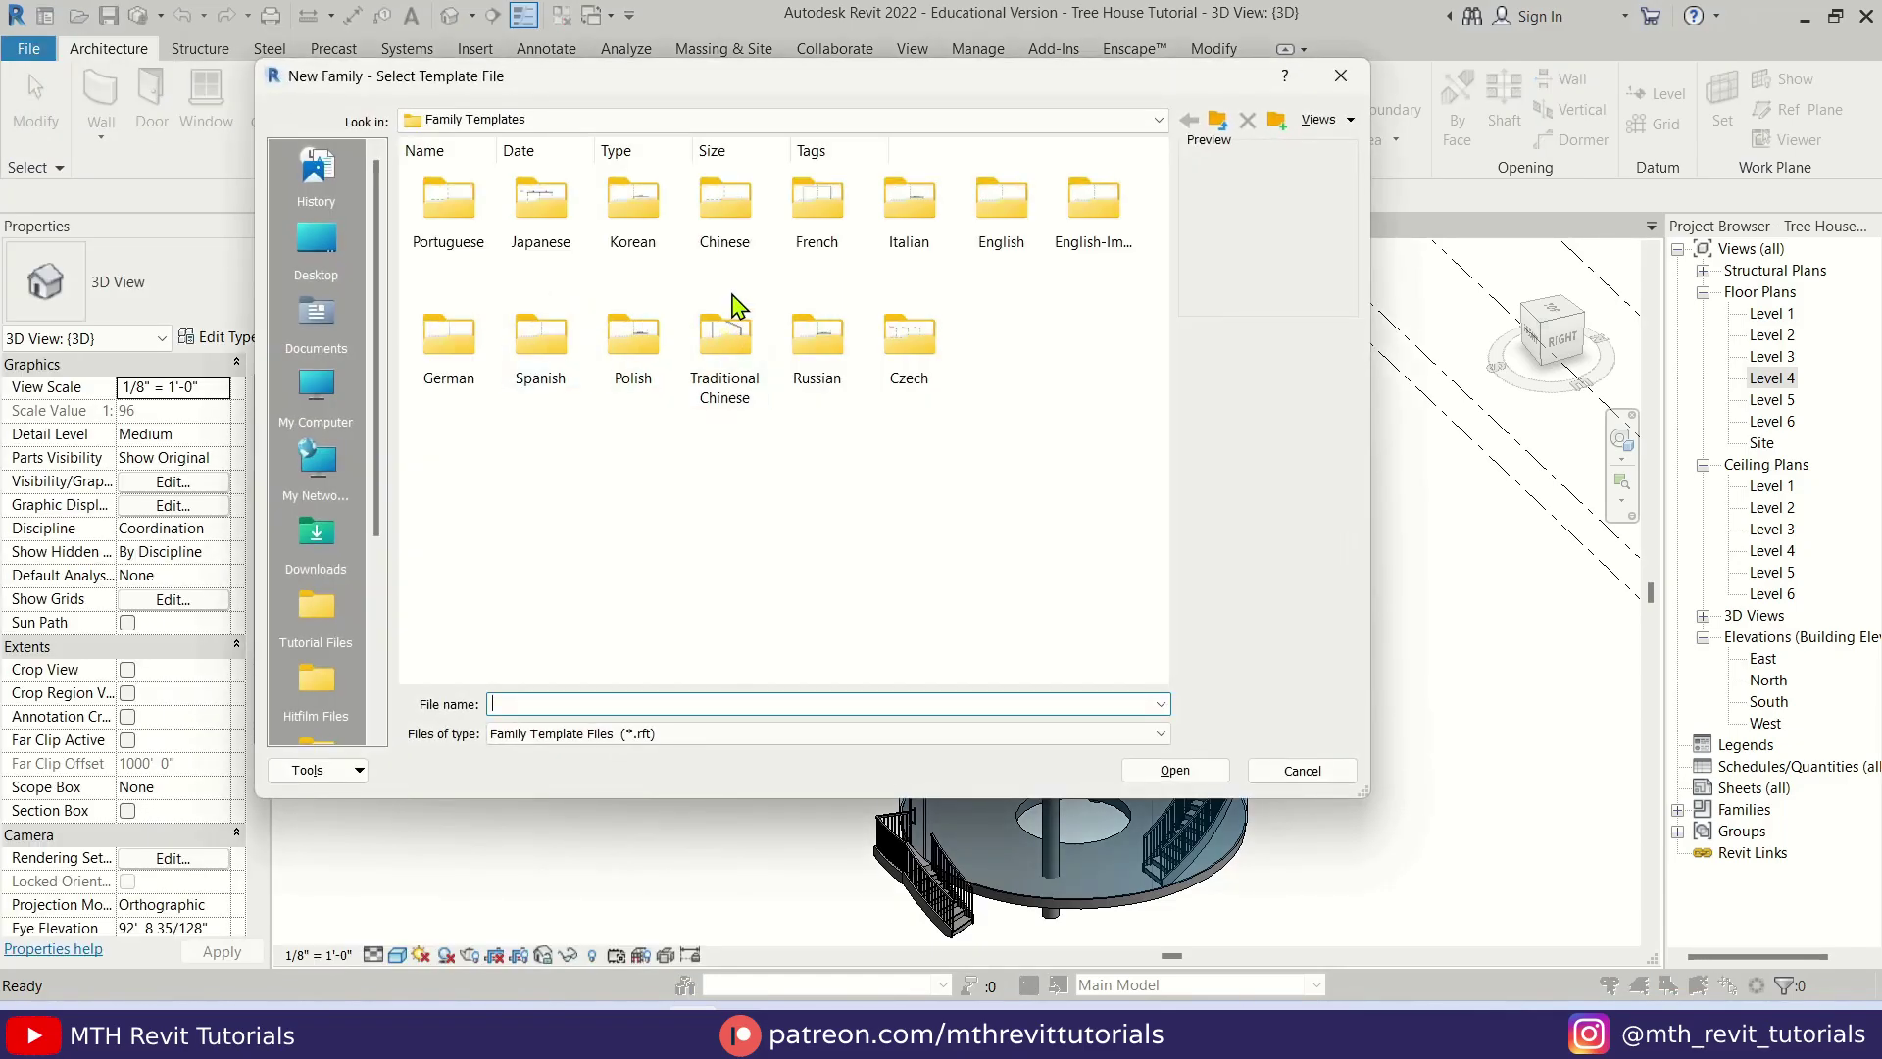
double_click(1106, 247)
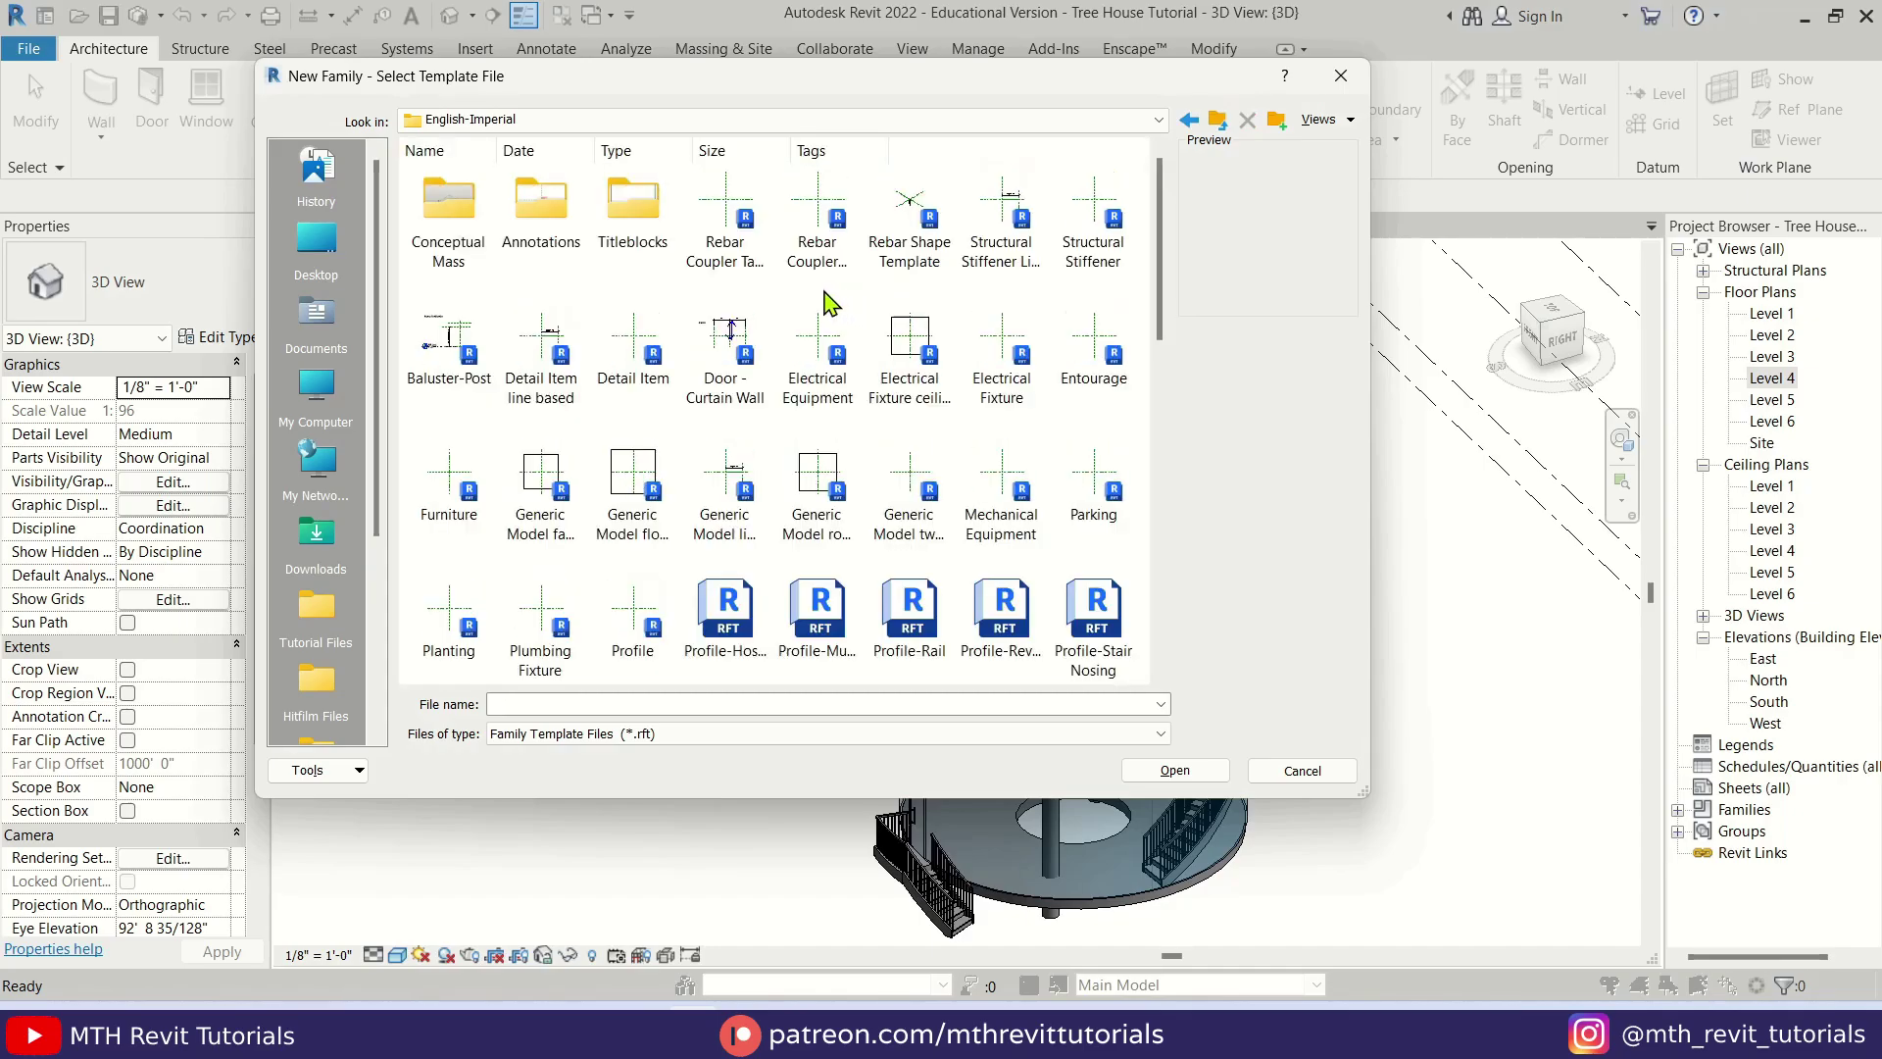
scroll(902, 313, down, 2)
click(635, 421)
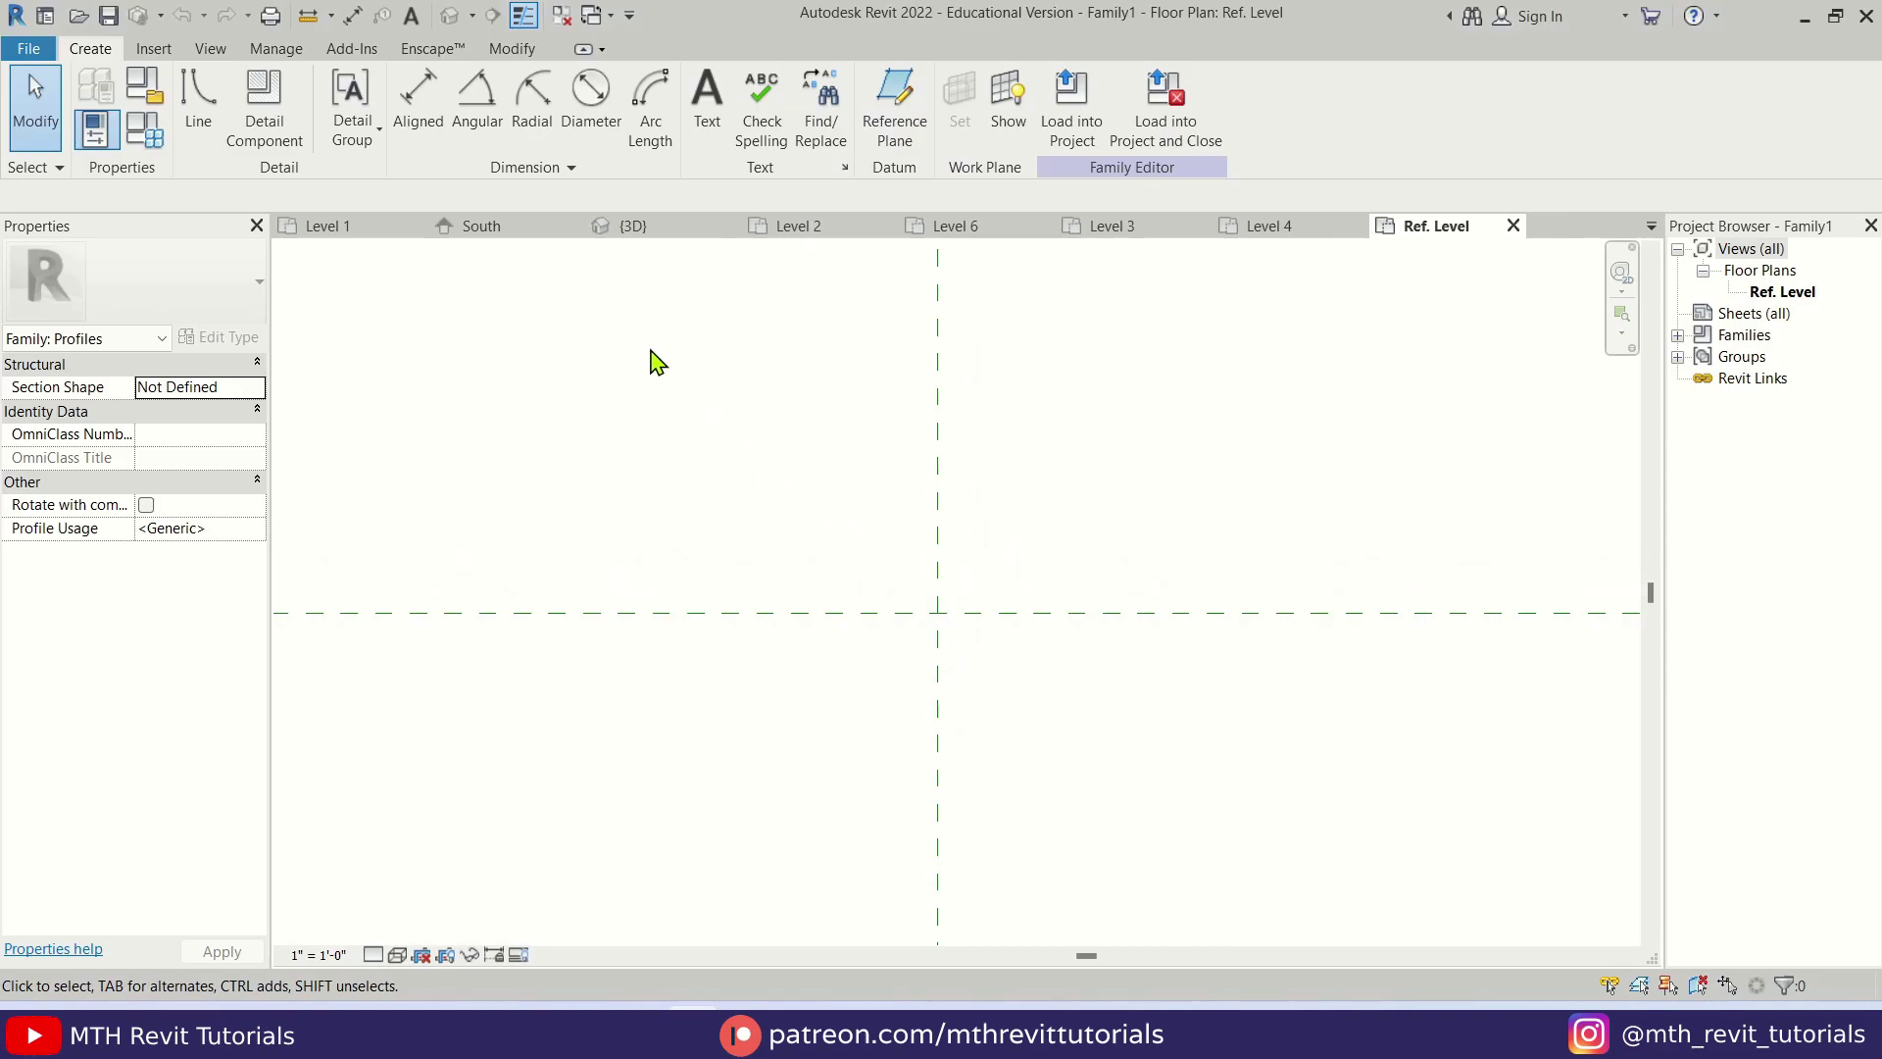
- Draw a profile rectangle about 1" wide with its lower corner at the intersection of the two reference planes
click(198, 103)
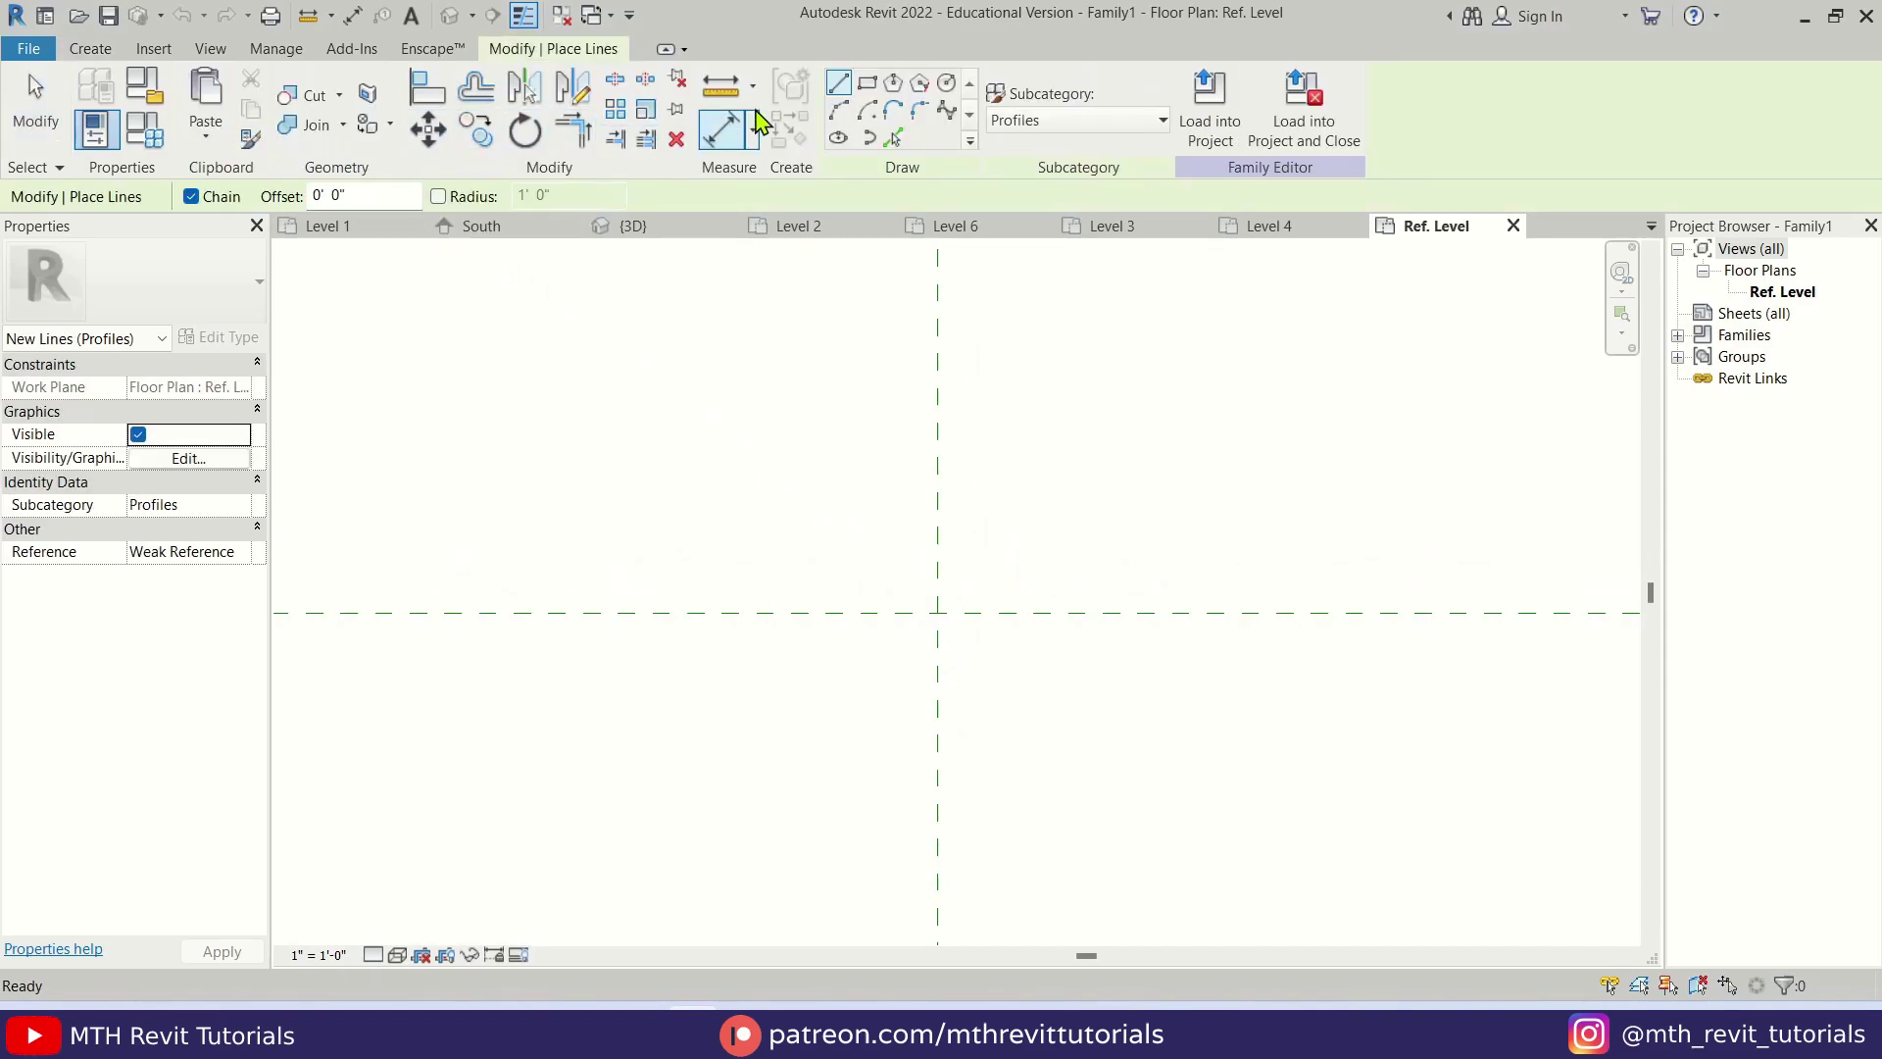
click(868, 85)
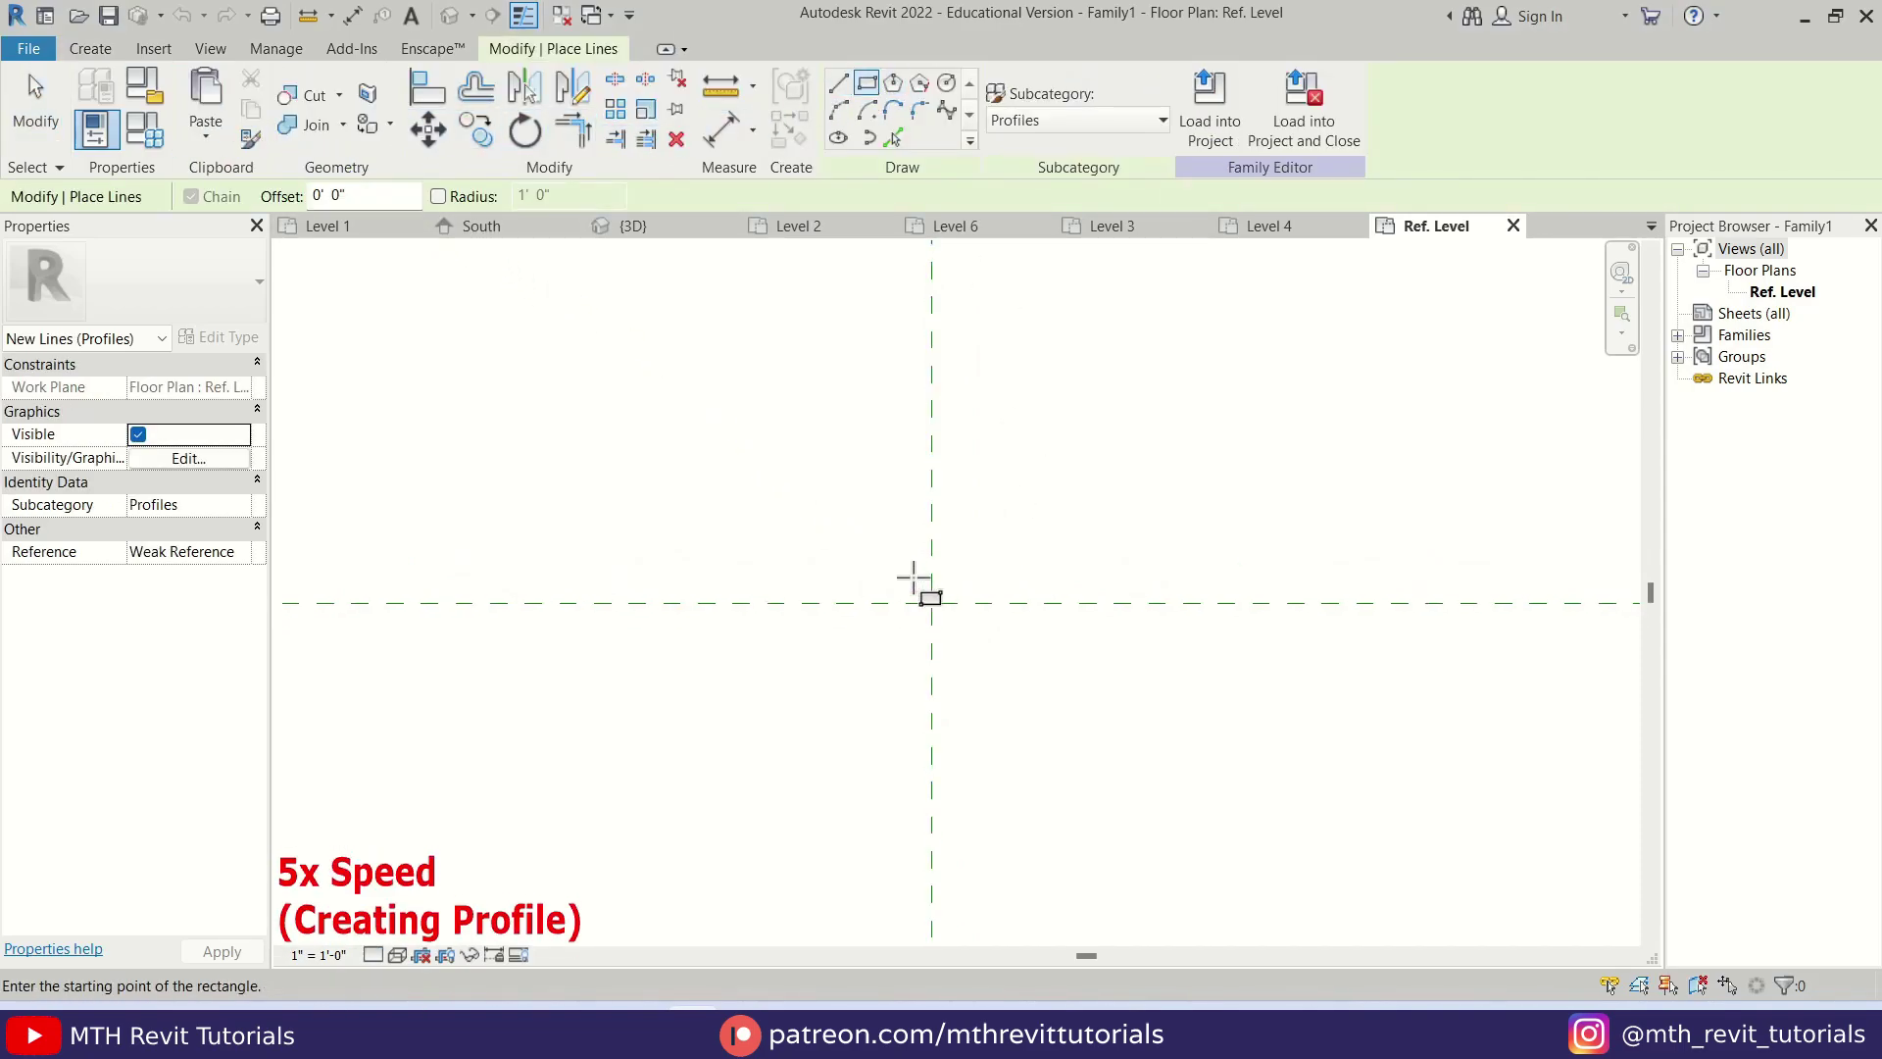
click(931, 603)
click(1032, 537)
key(Escape)
key(Escape)
- Set the profile rectangle's height to 2" and widen it to about 2.5"
click(983, 604)
click(852, 574)
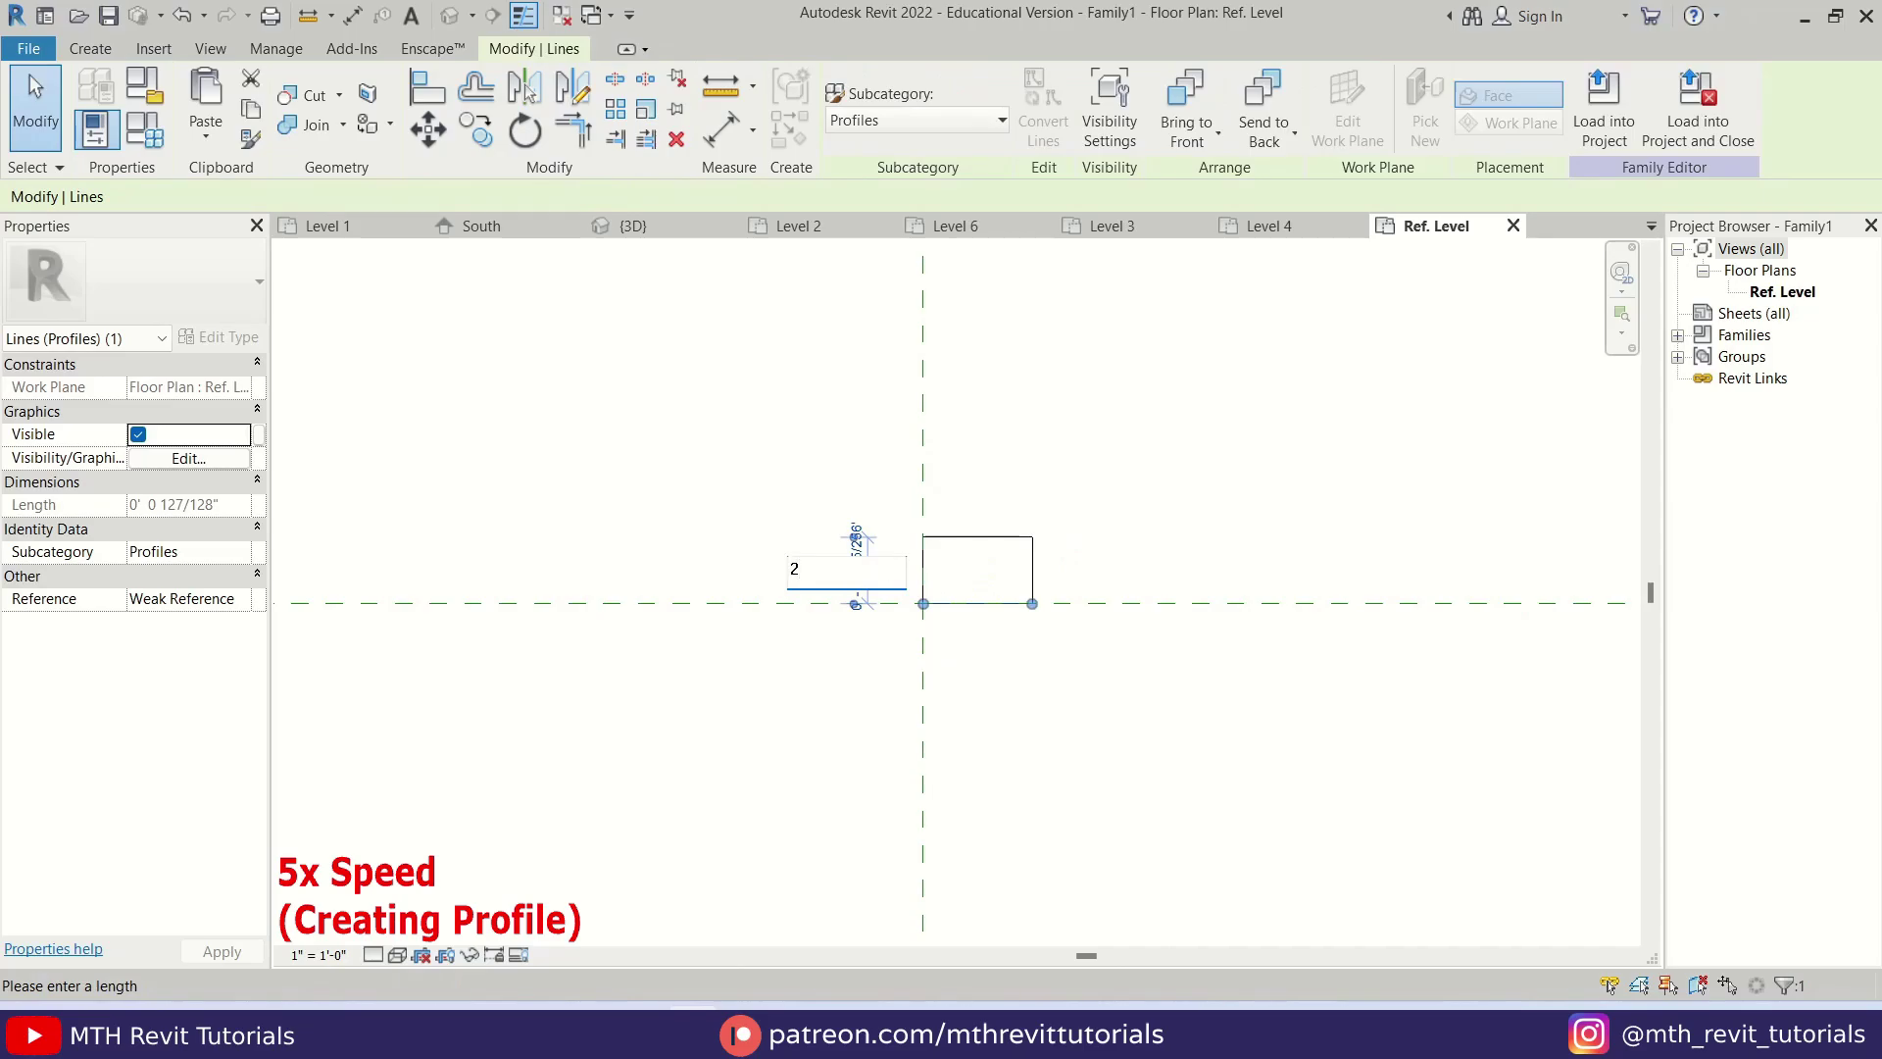
key(Return)
click(1029, 568)
click(983, 802)
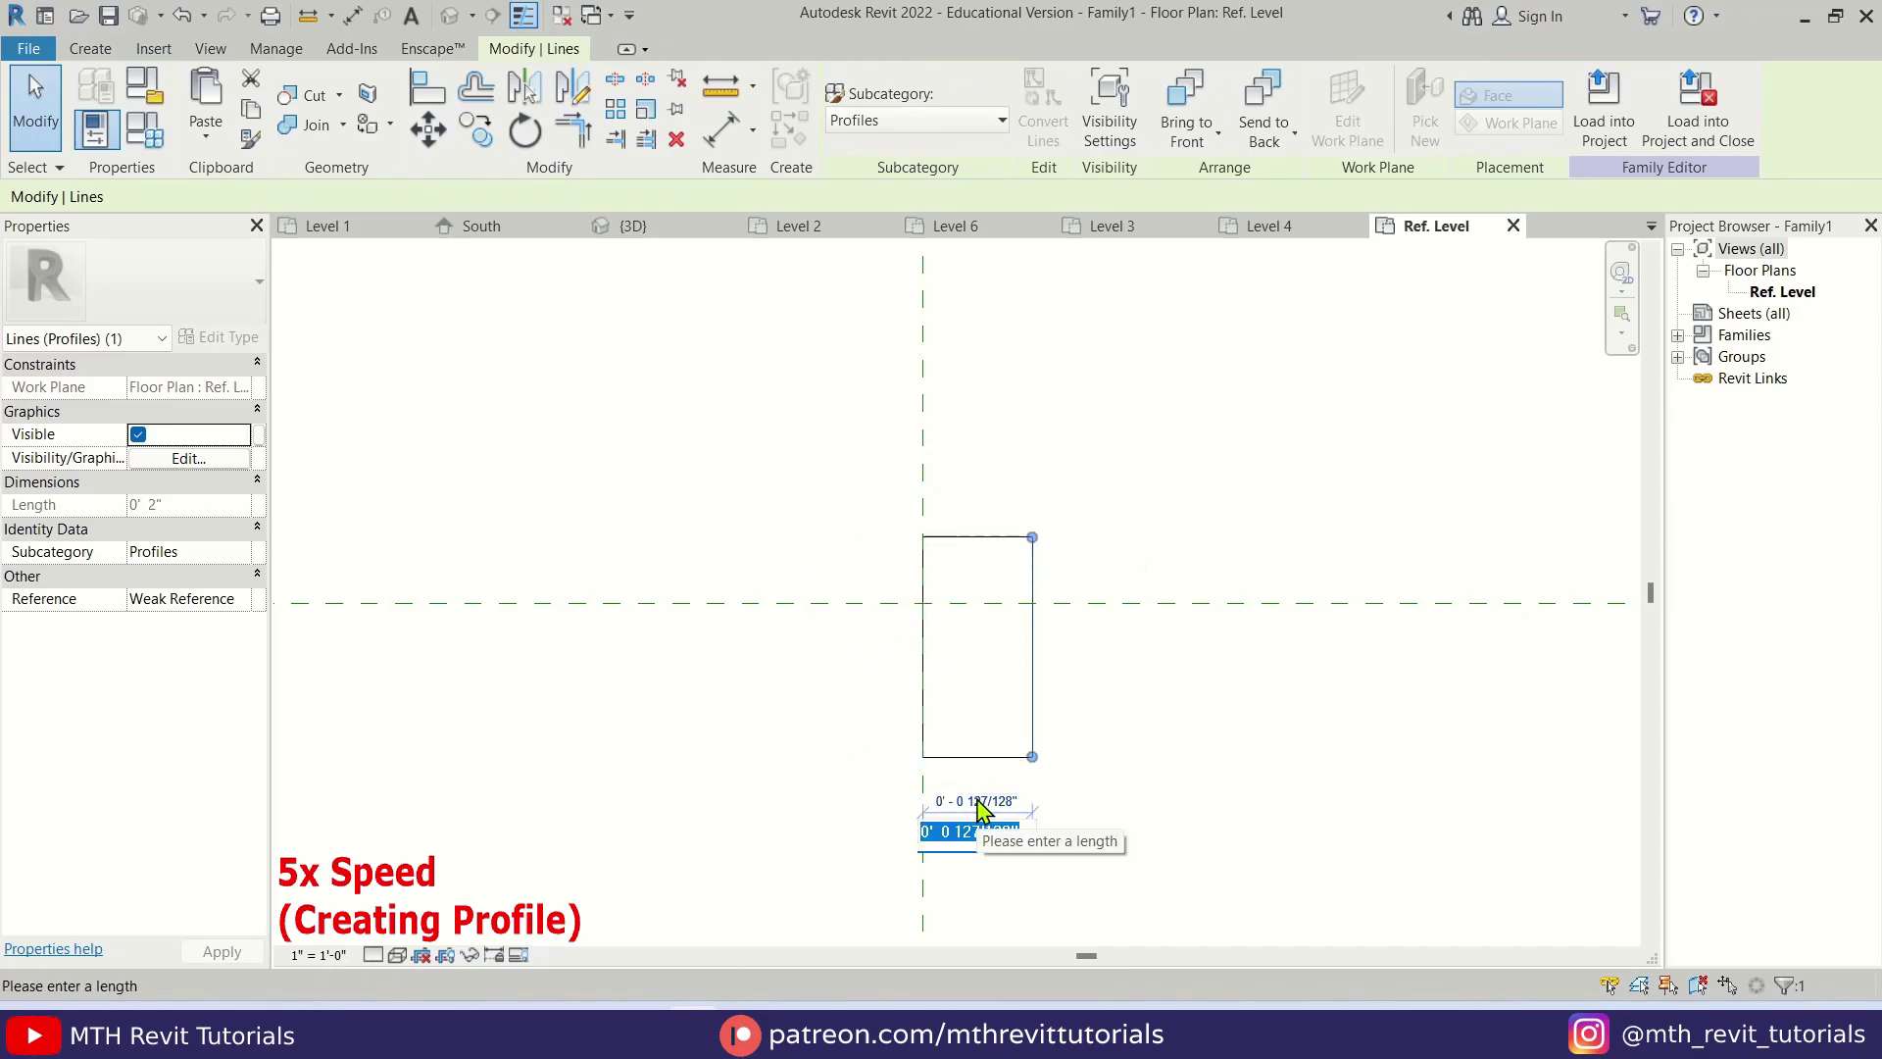
text(2.5)
key(Return)
- Move the whole rectangle vertically so its left edge's midpoint sits at the intersection of the reference planes
drag(778, 445, 1372, 880)
click(428, 130)
click(922, 646)
click(921, 601)
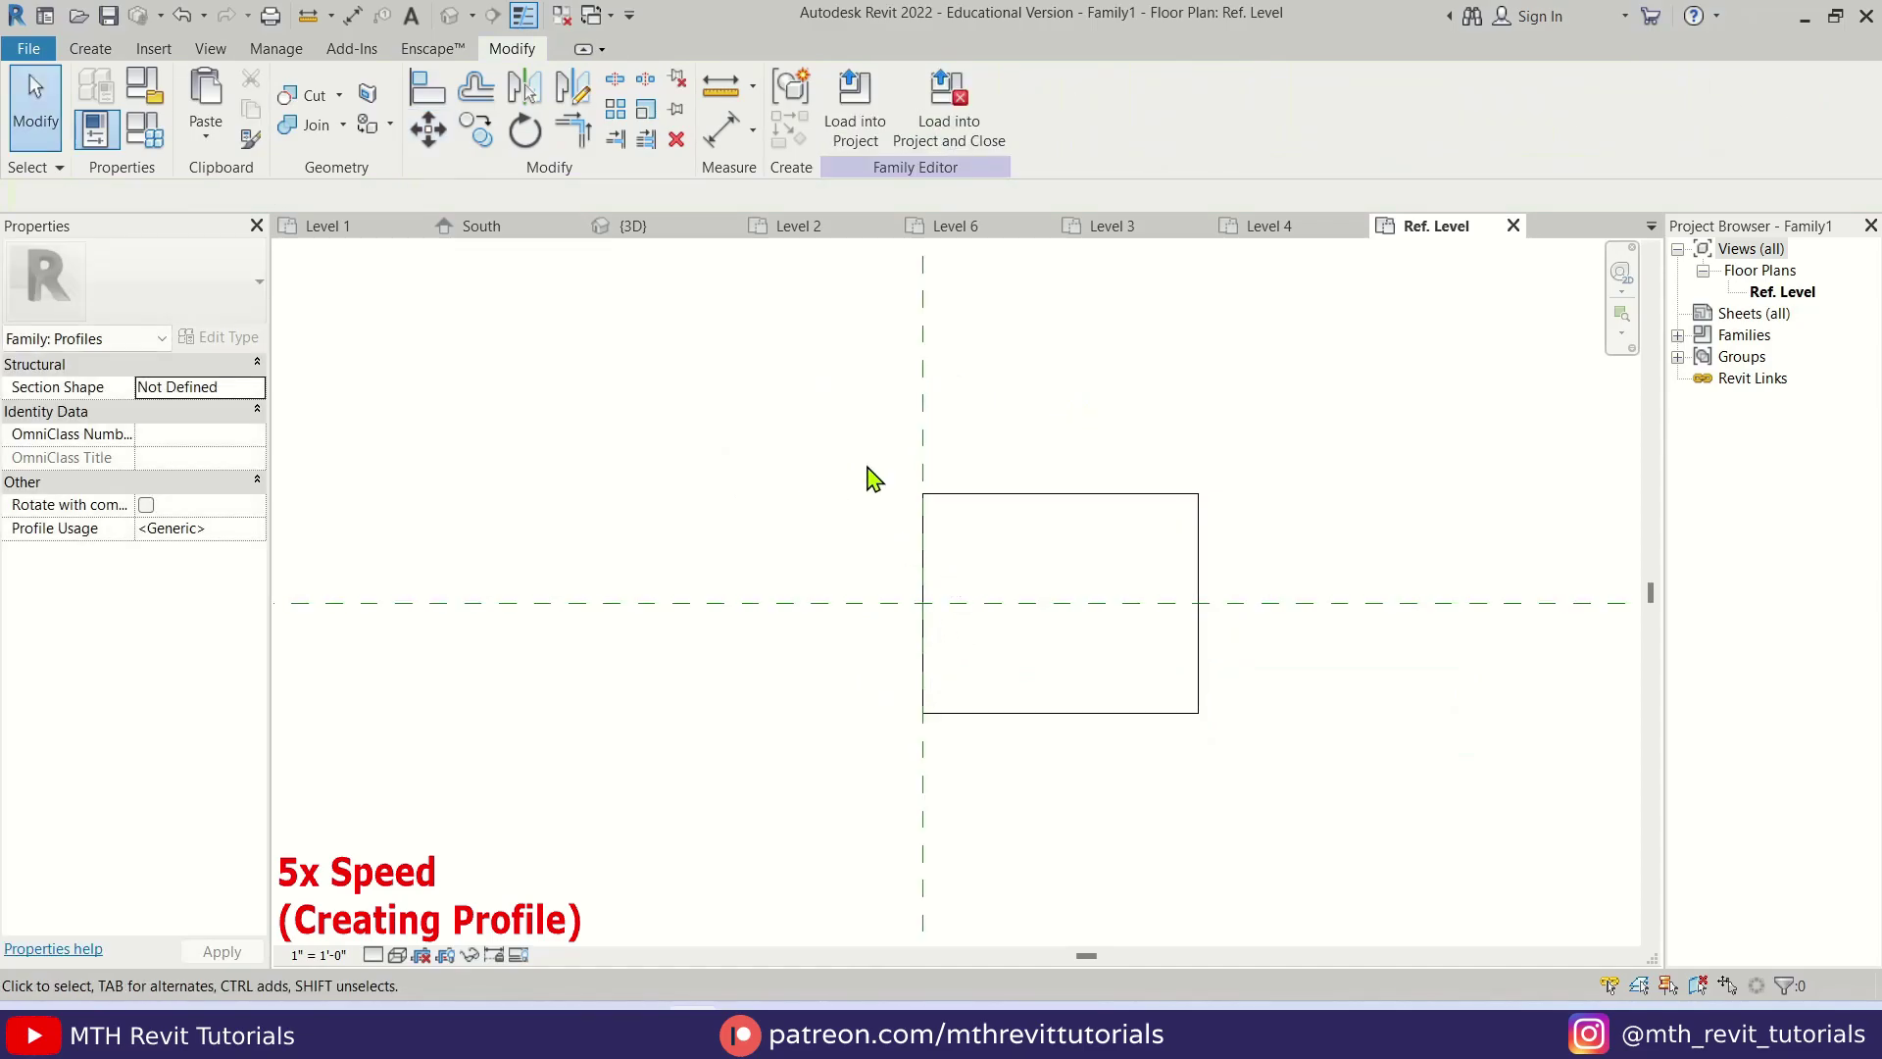
- Create a profile line offset 2" outward from the rectangle's left edge with Pick Lines
click(90, 48)
click(197, 114)
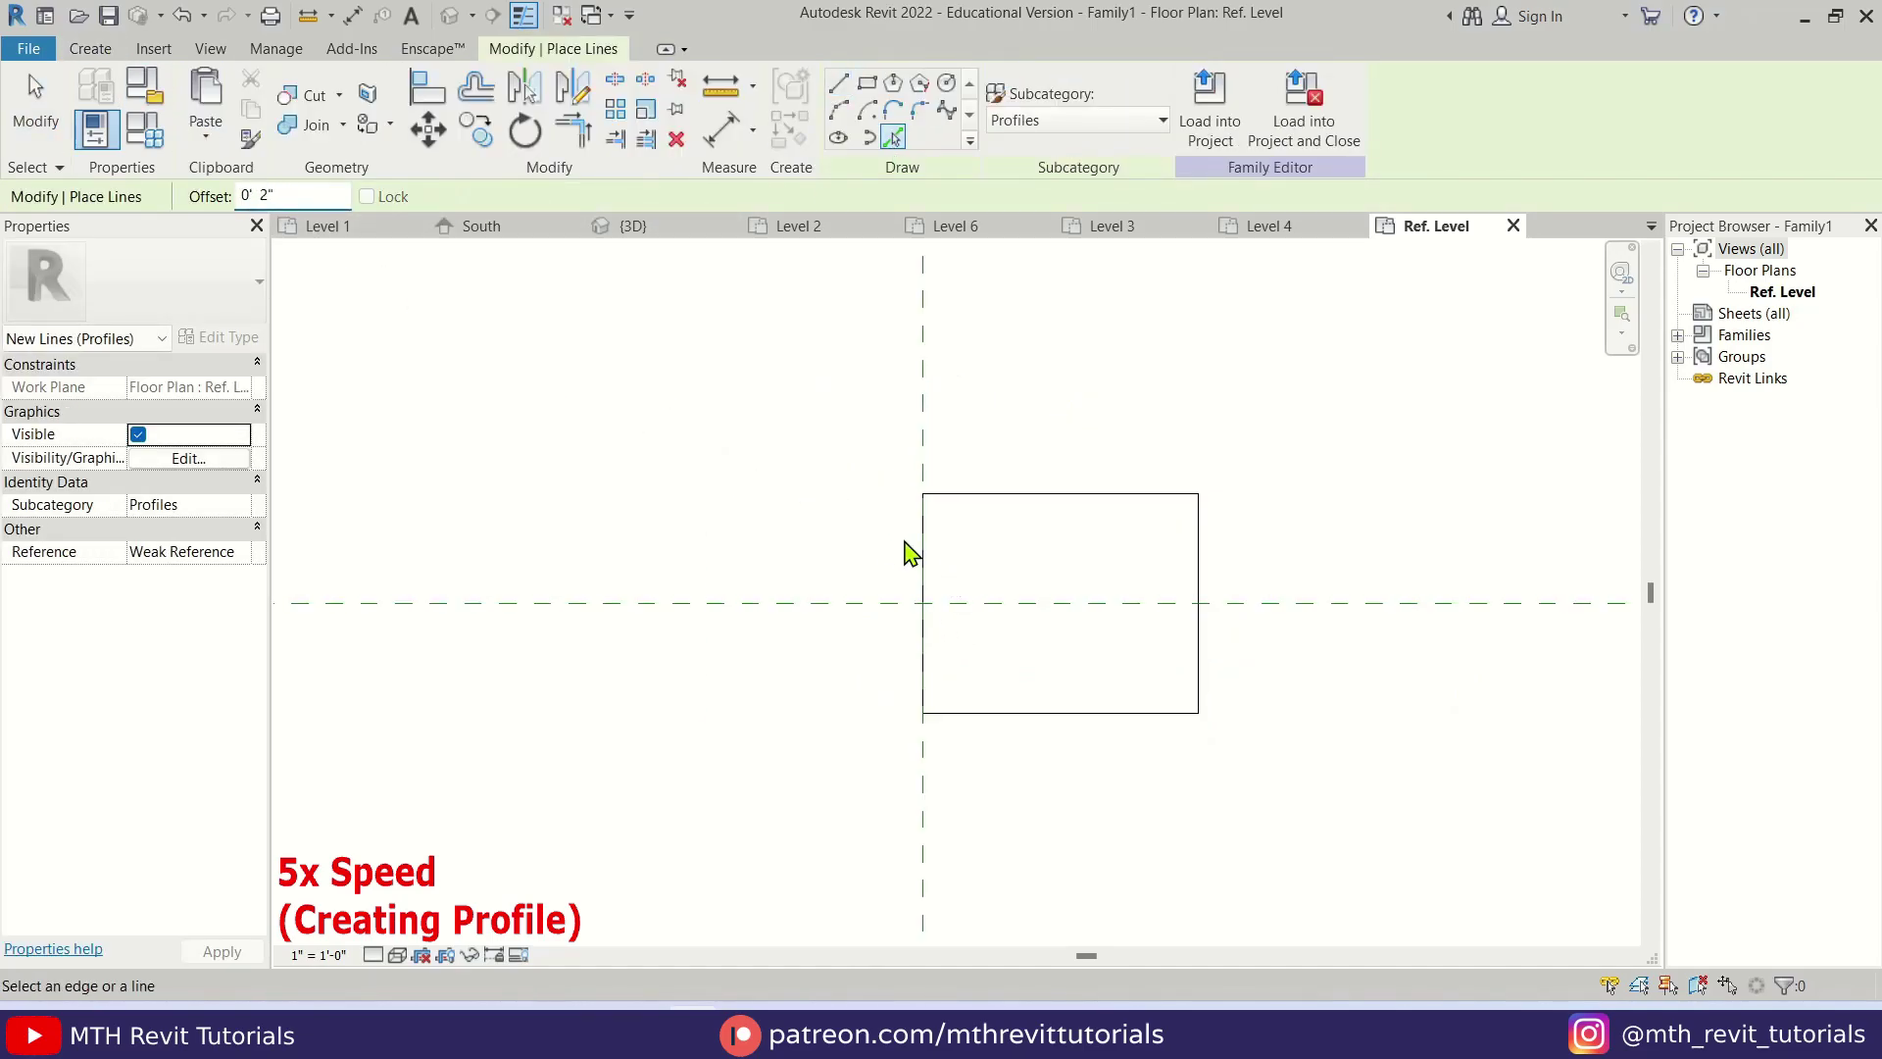
click(905, 545)
middle_drag(891, 576, 1184, 659)
key(Escape)
key(Escape)
- Draw lines extending 1" outward from the offset line's ends to form a second, narrower closed rectangle
click(200, 112)
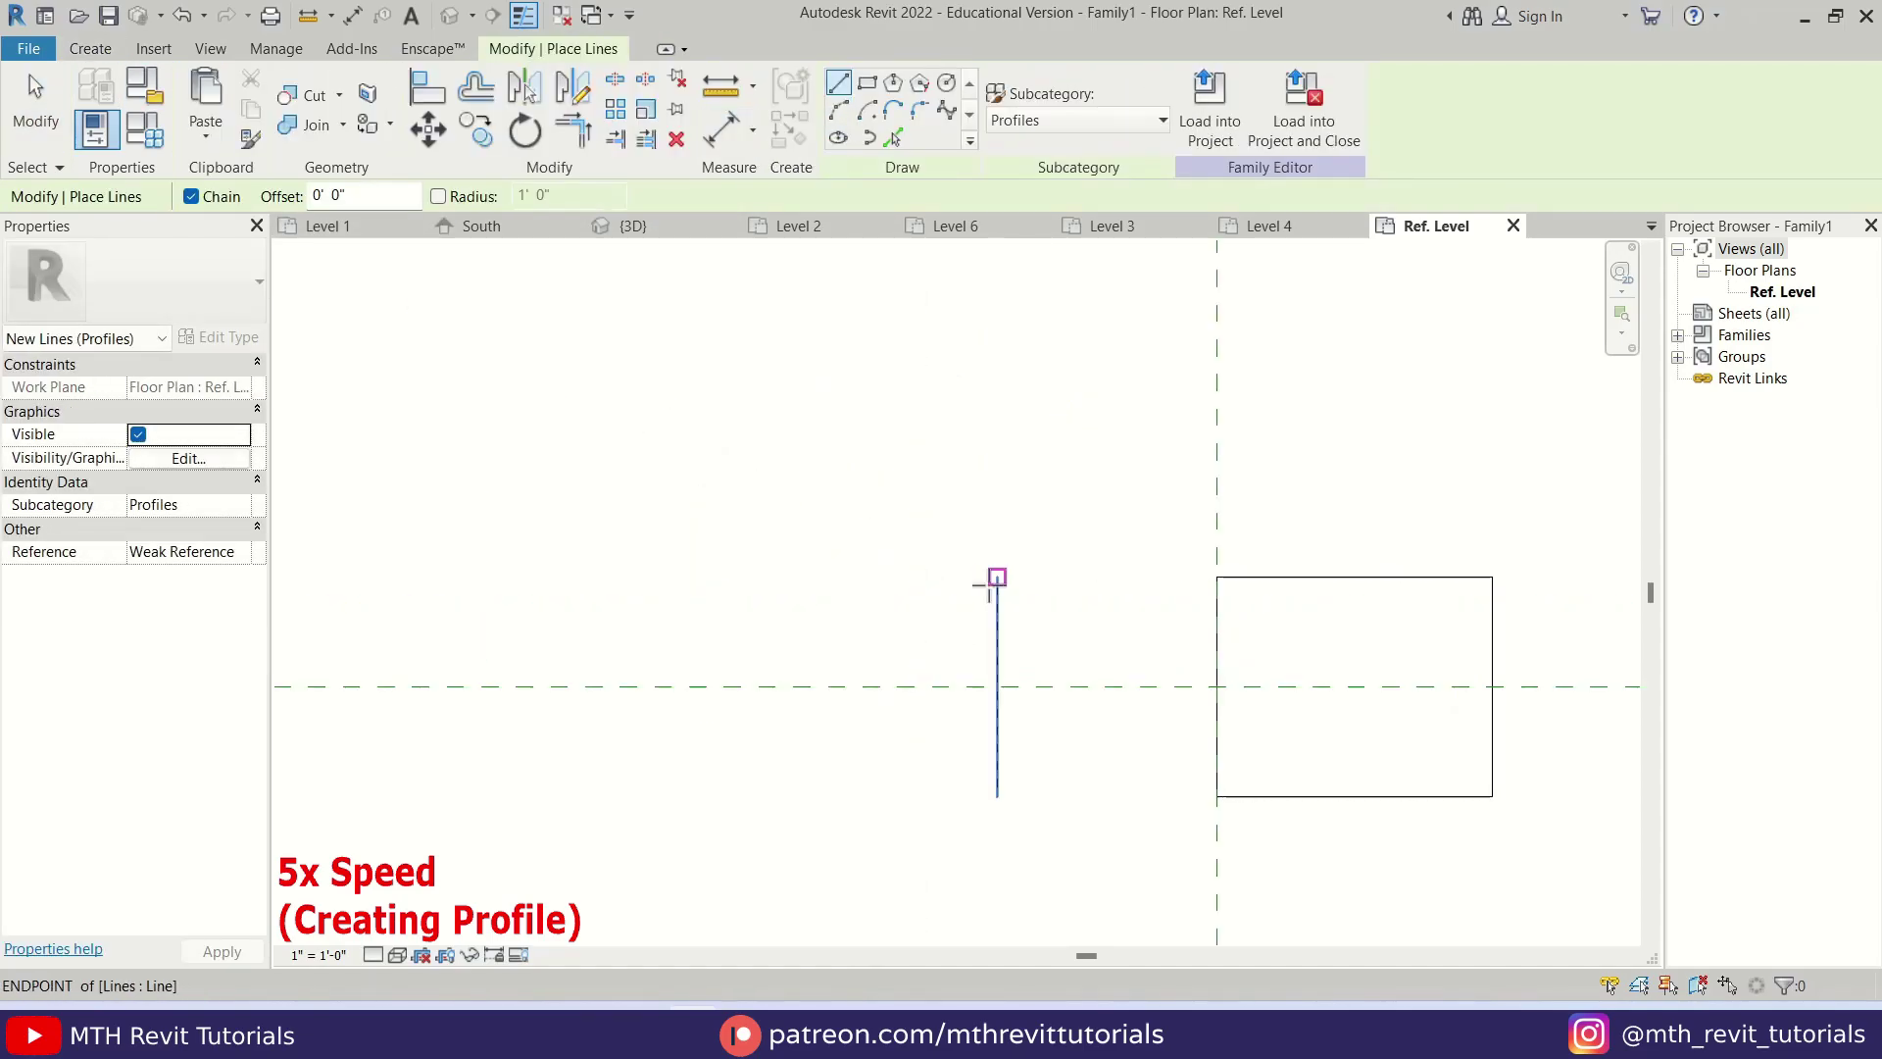
click(996, 576)
text(1")
key(Return)
click(887, 795)
click(997, 795)
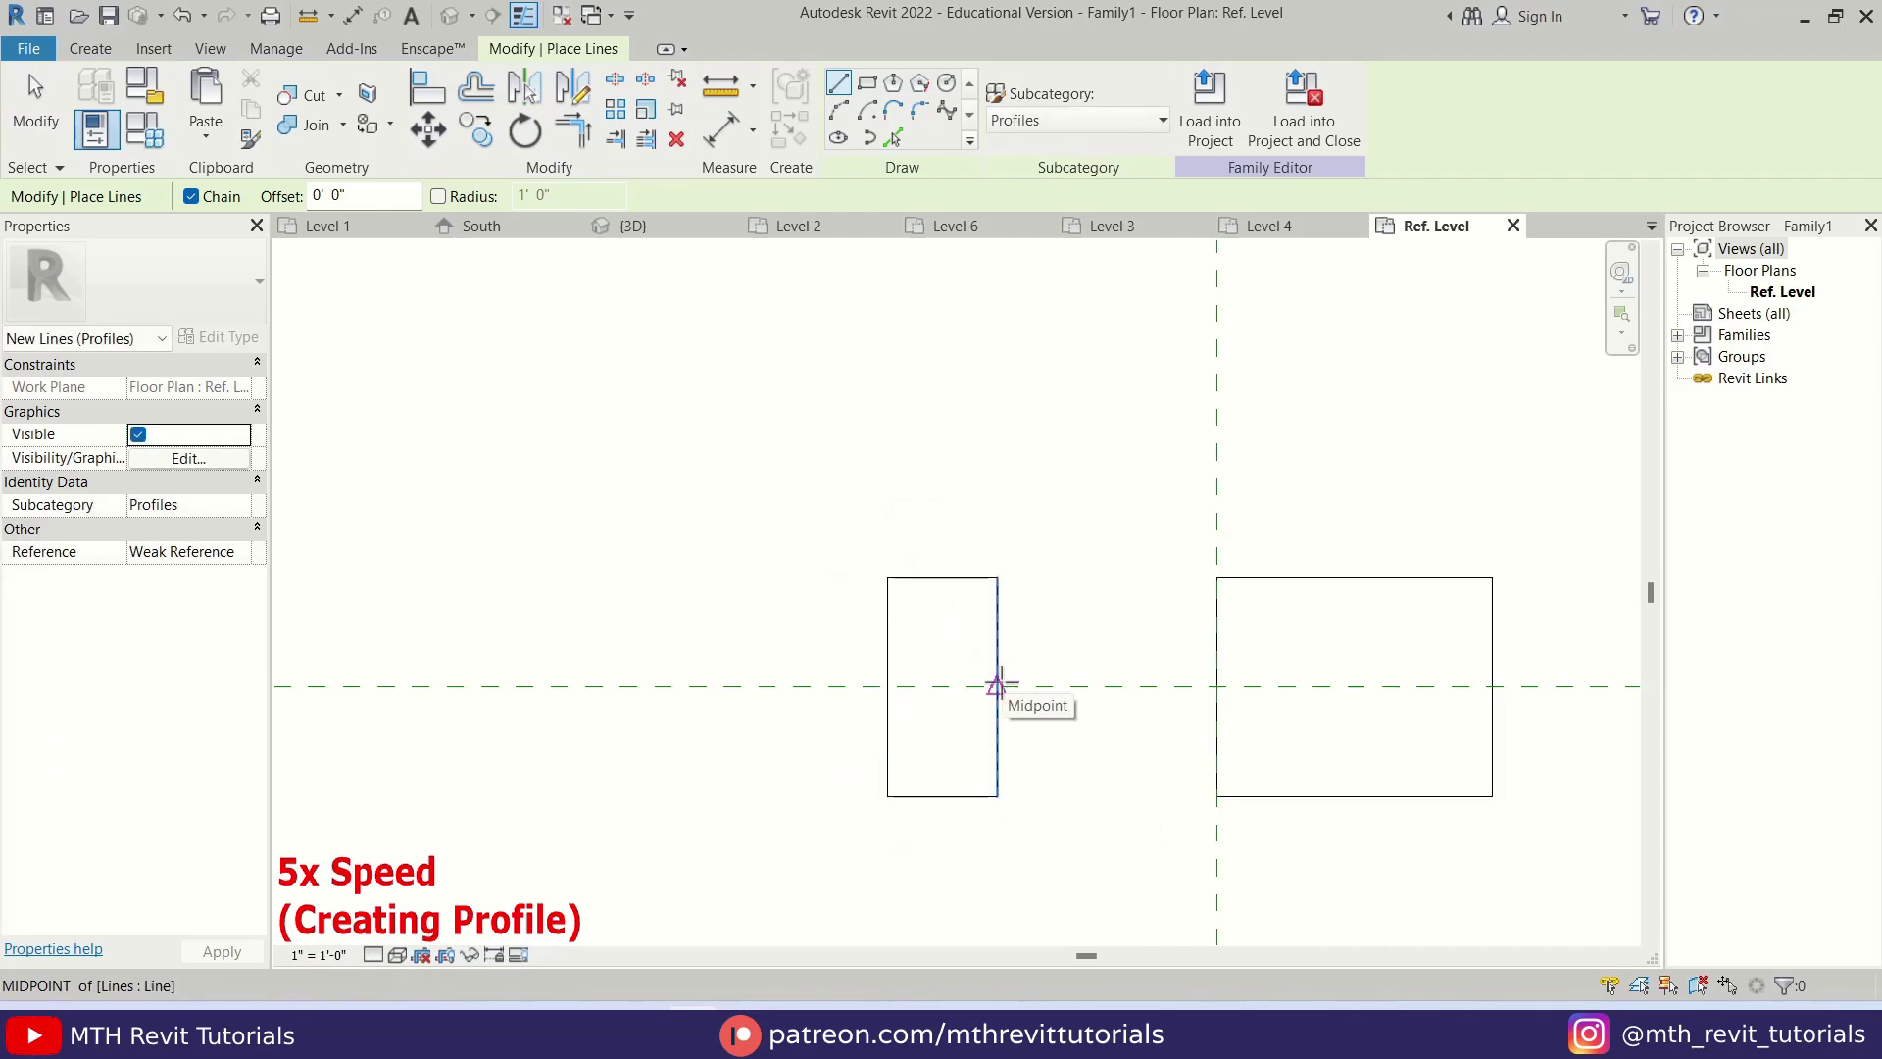
- Connect the two rectangles along the horizontal reference plane and offset the connecting line 0.5" to each side
click(996, 686)
click(1215, 686)
click(893, 137)
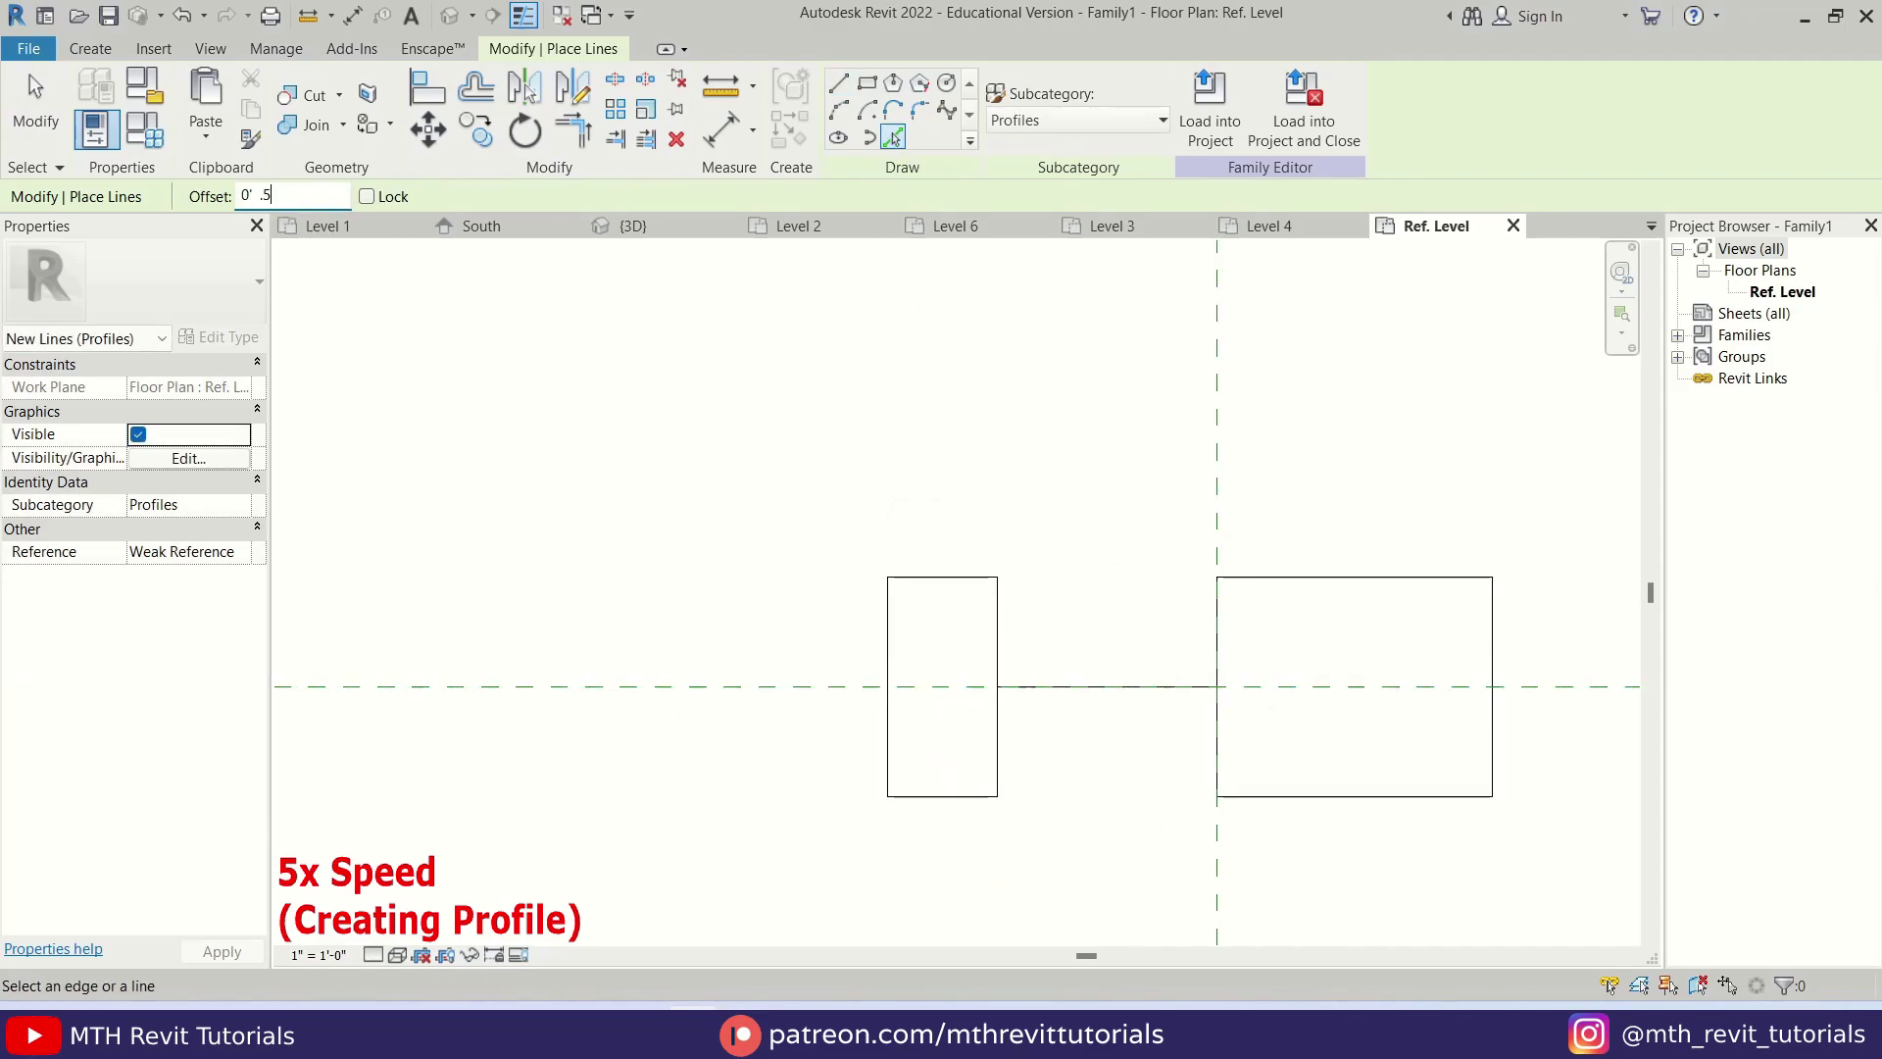
click(1123, 711)
key(Escape)
key(Escape)
- Trim the lines where the connecting web meets both rectangles to leave one closed mullion outline
scroll(1024, 667, up, 2)
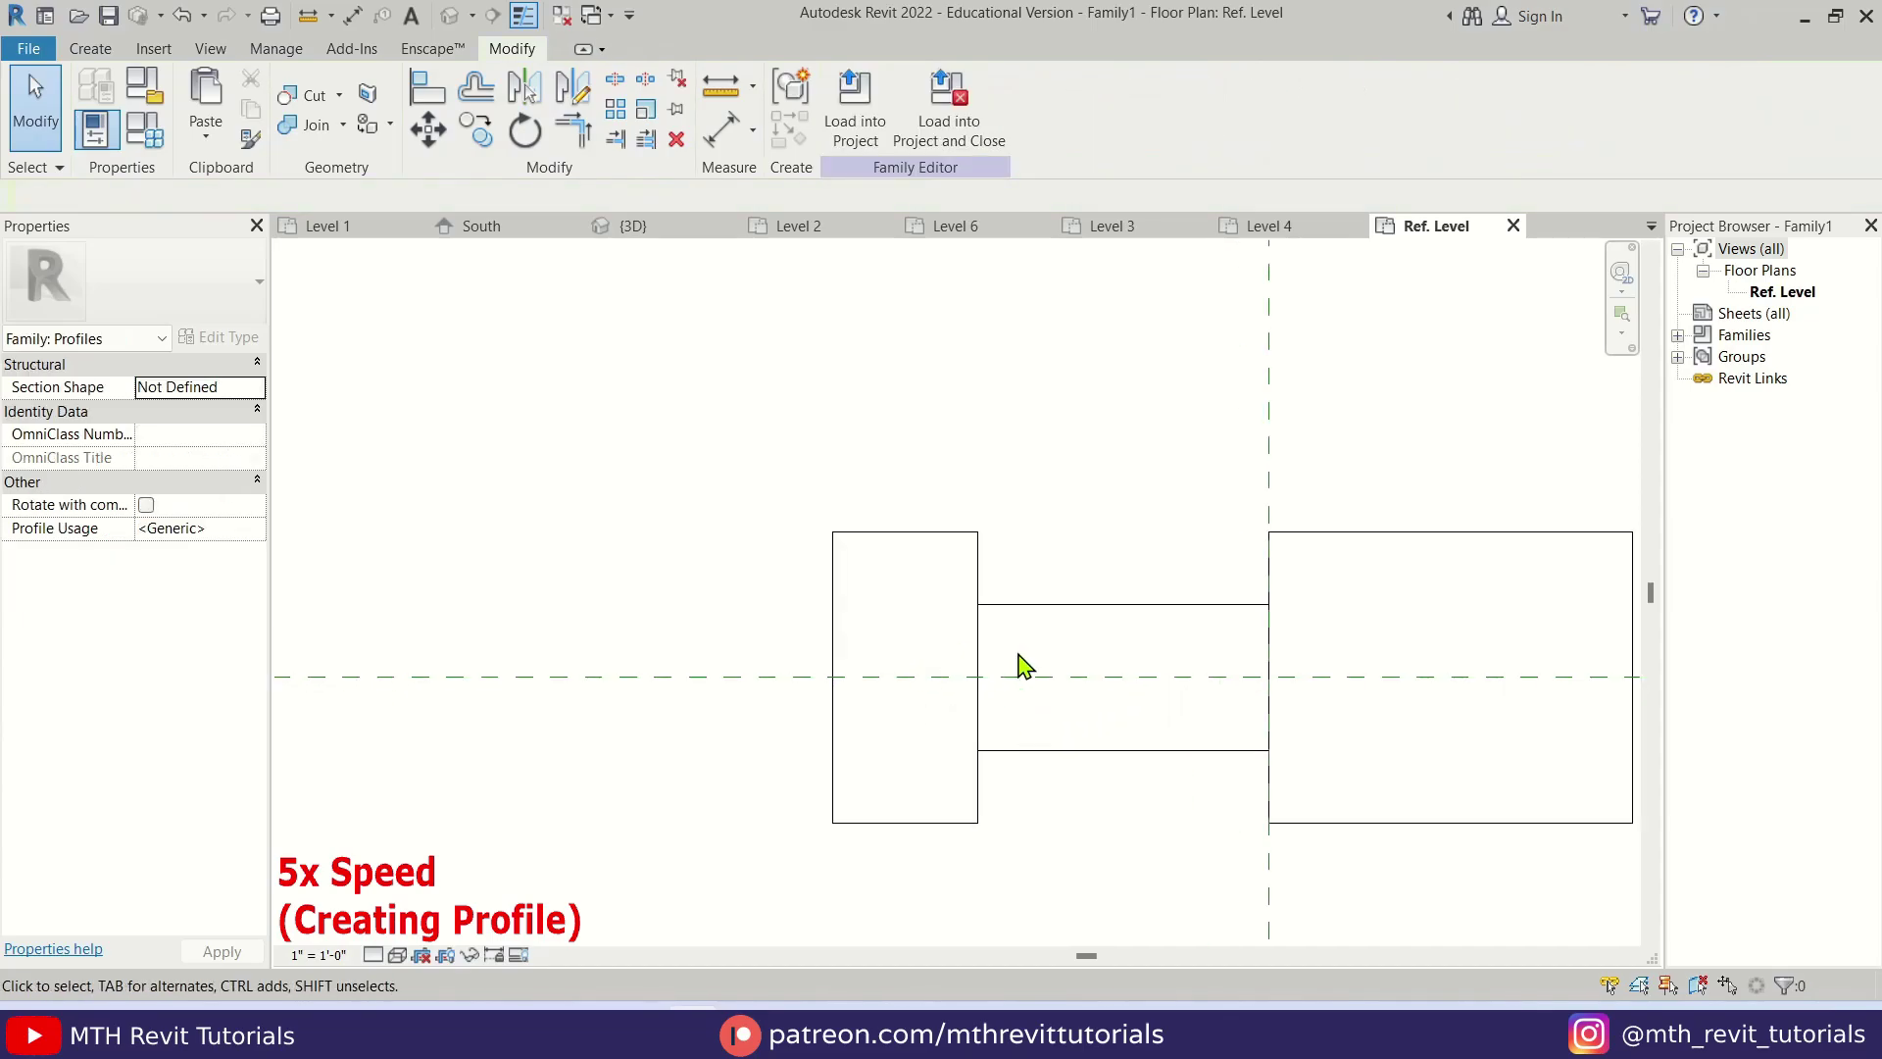
key(t)
key(r)
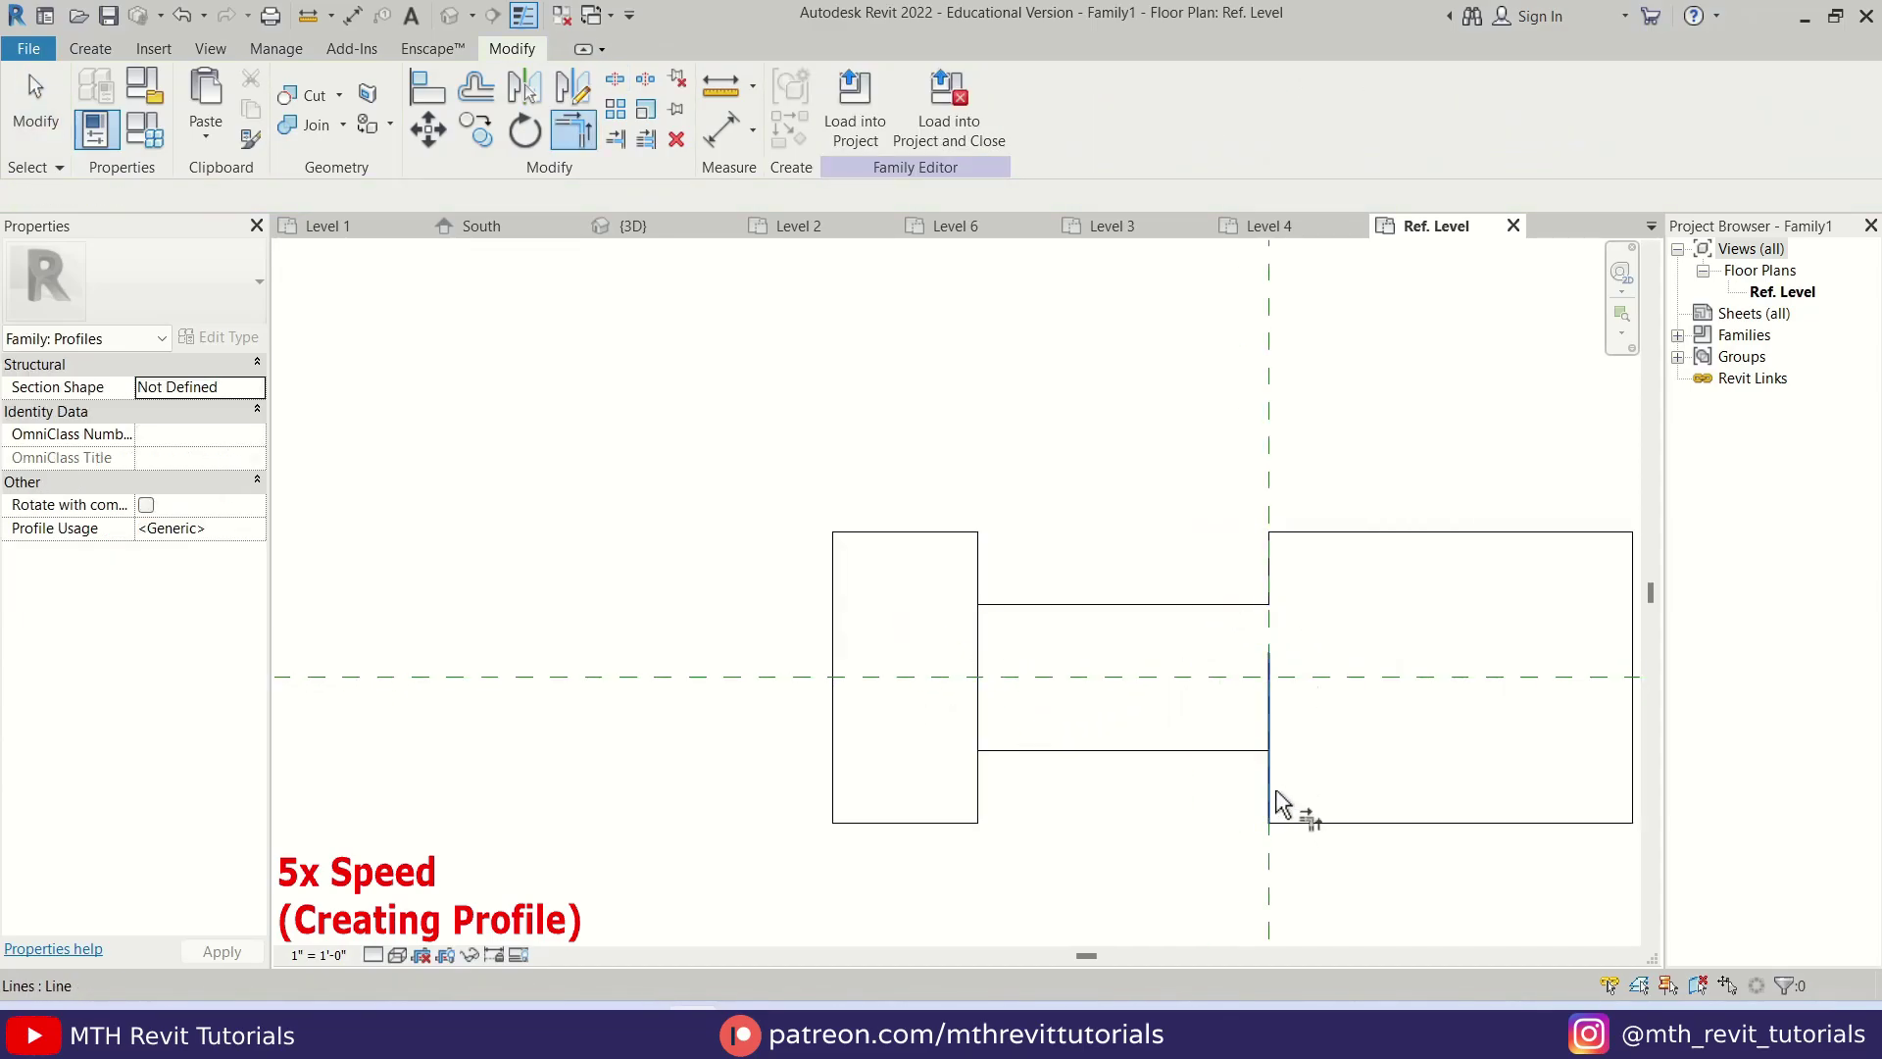
click(1276, 791)
click(1205, 750)
click(972, 779)
click(1024, 750)
click(1029, 604)
click(977, 573)
key(Escape)
middle_drag(1055, 663, 807, 597)
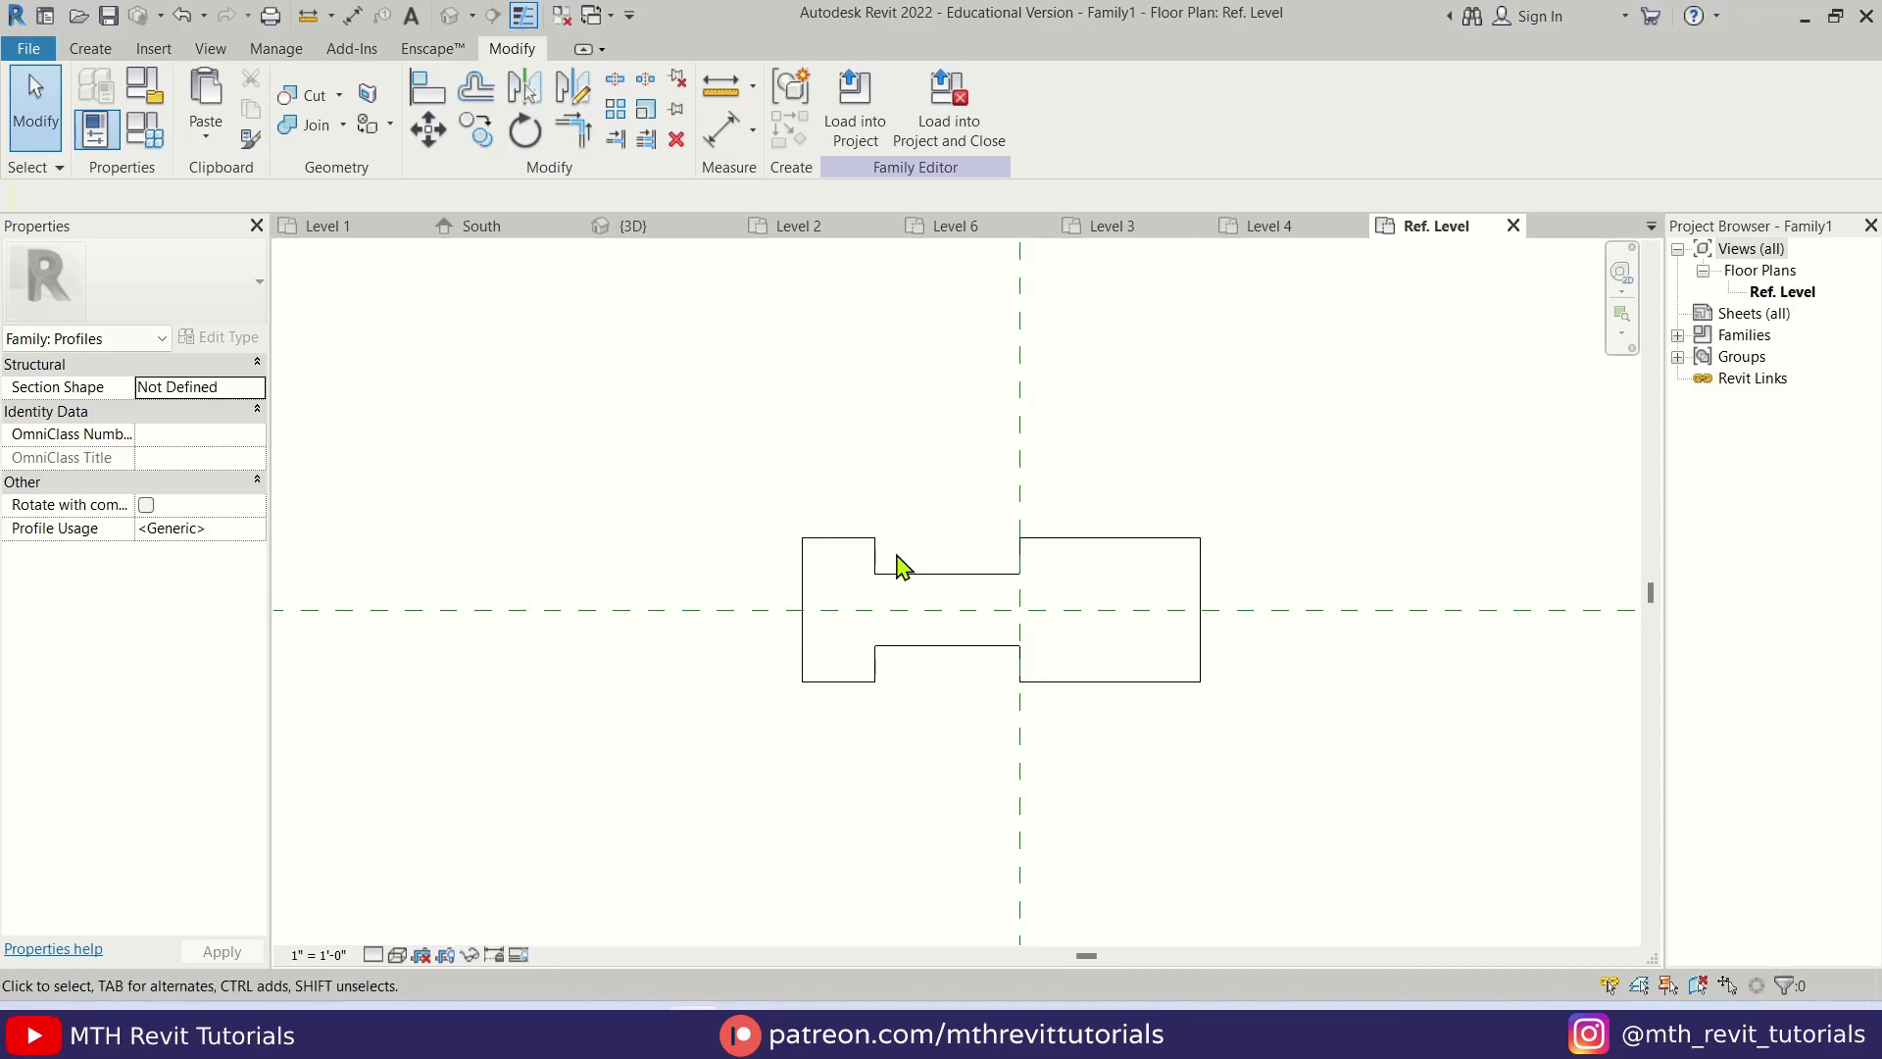
scroll(911, 561, down, 3)
middle_drag(987, 643, 1029, 559)
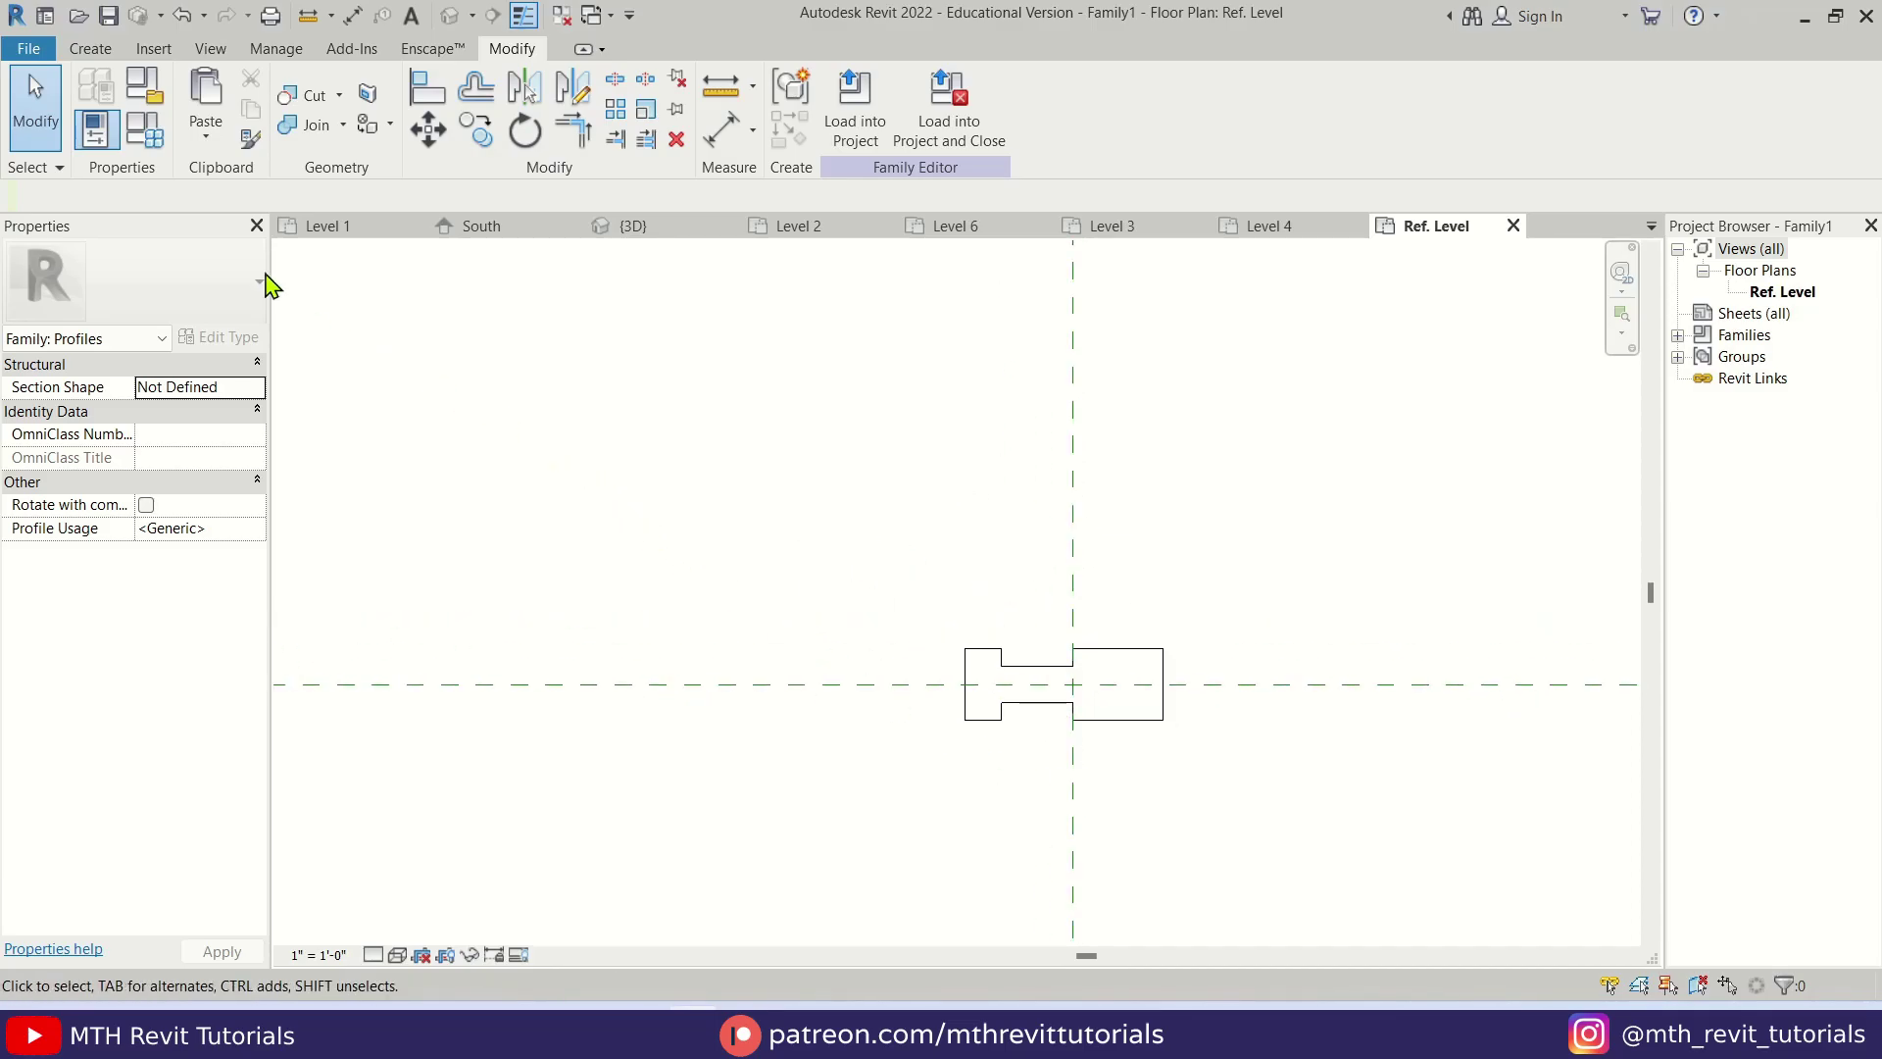
- Save the profile family as Mullion in the Tree House Tutorial folder, then load it into the project and close it
click(108, 16)
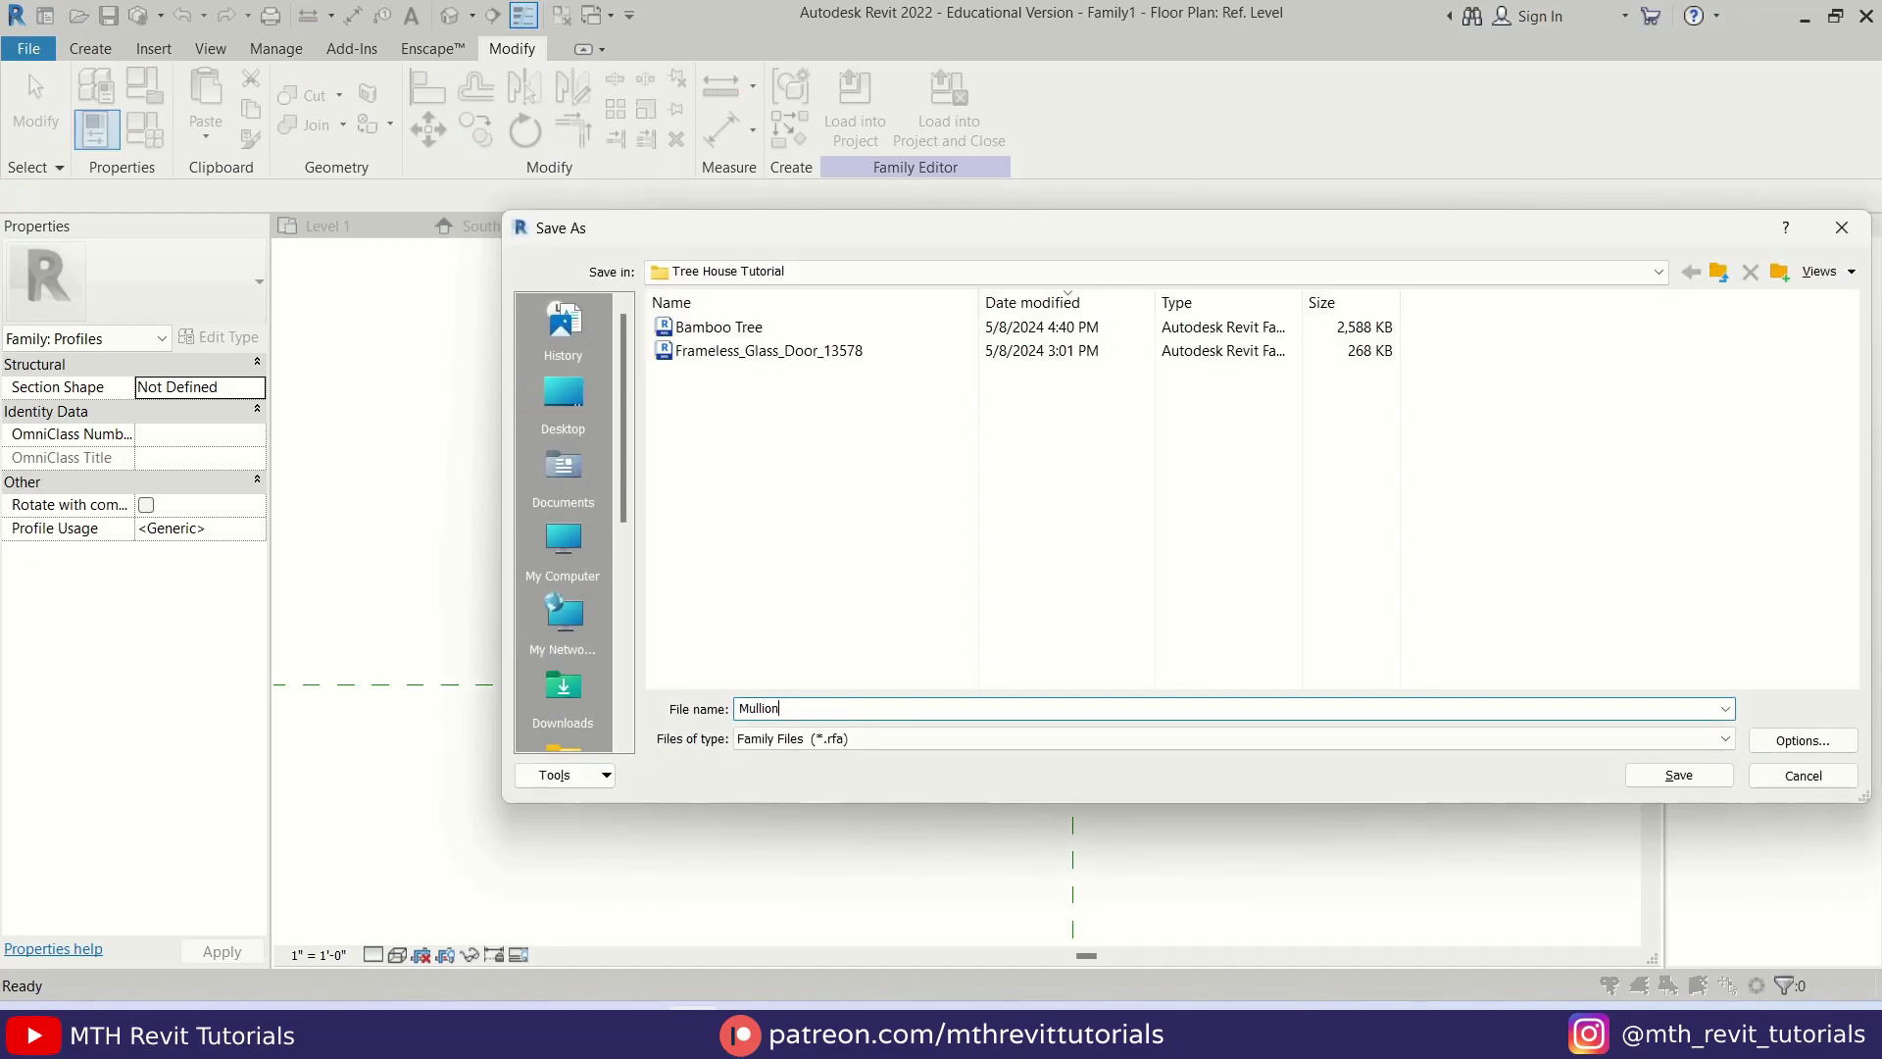
click(1684, 788)
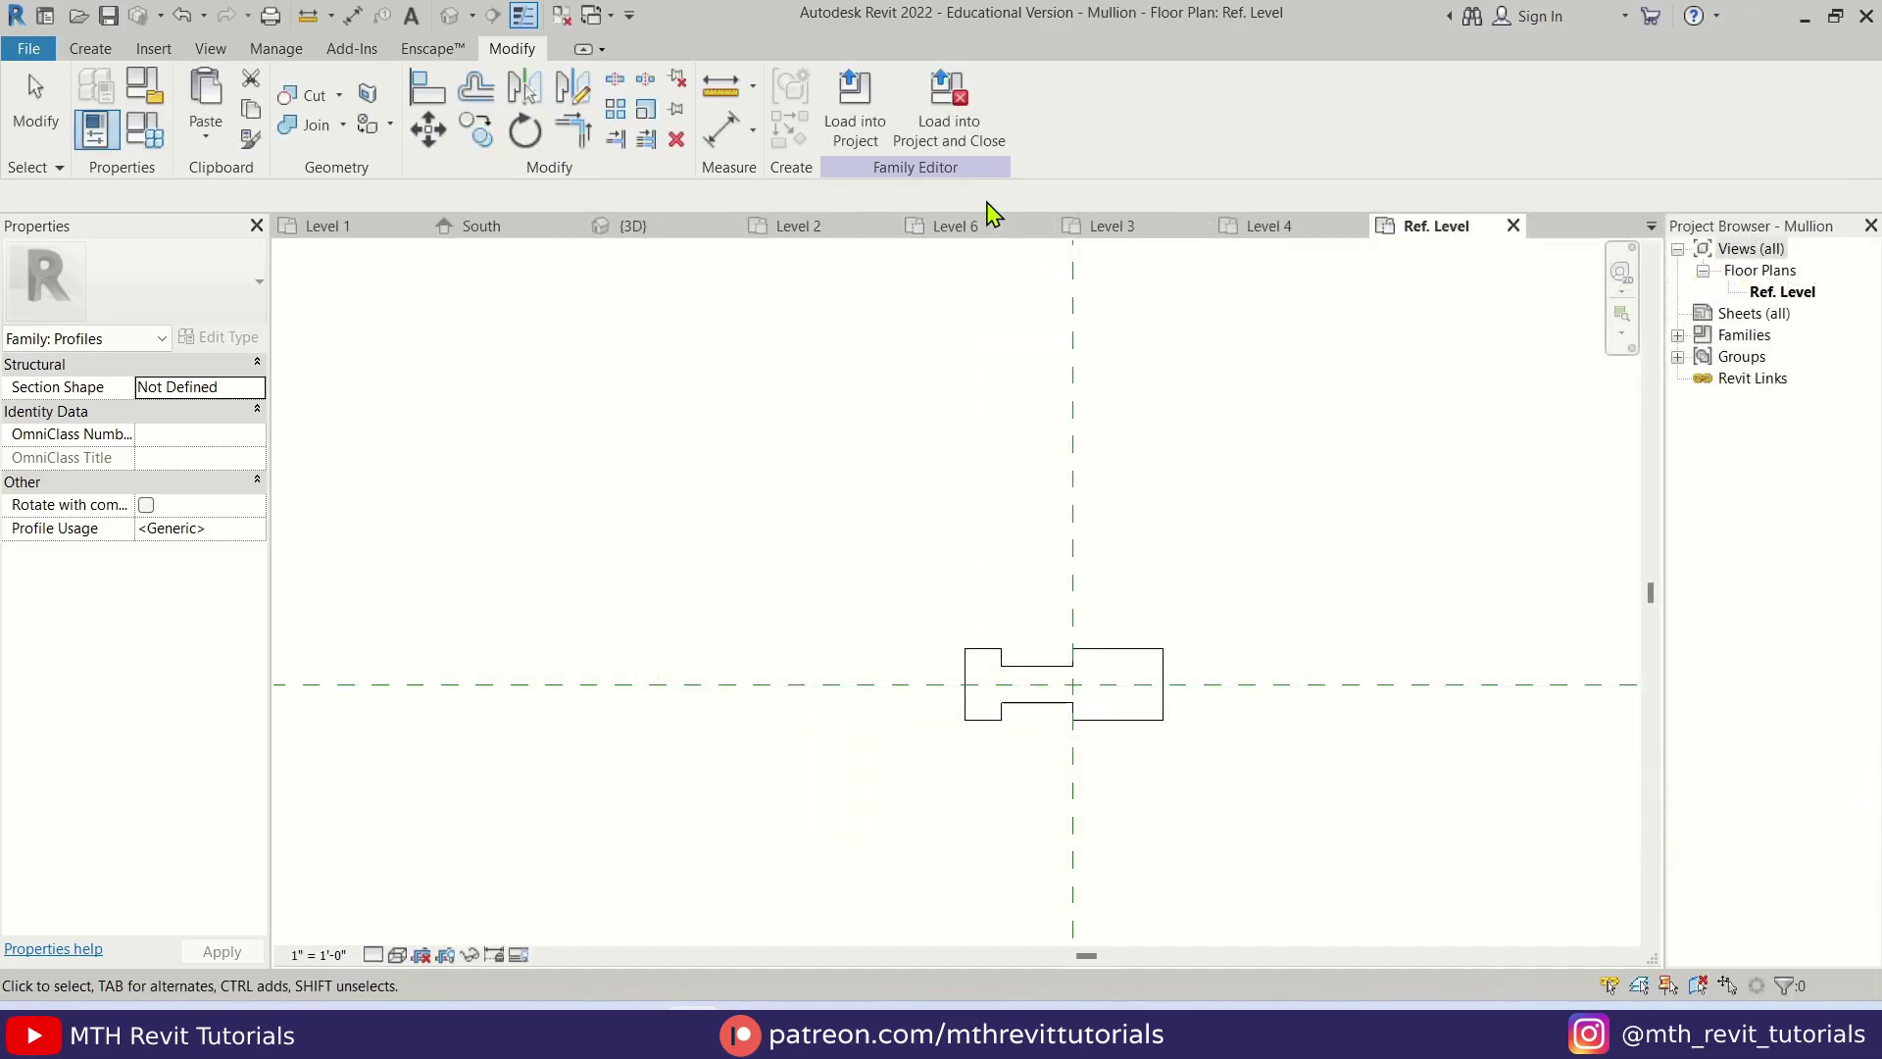
click(948, 112)
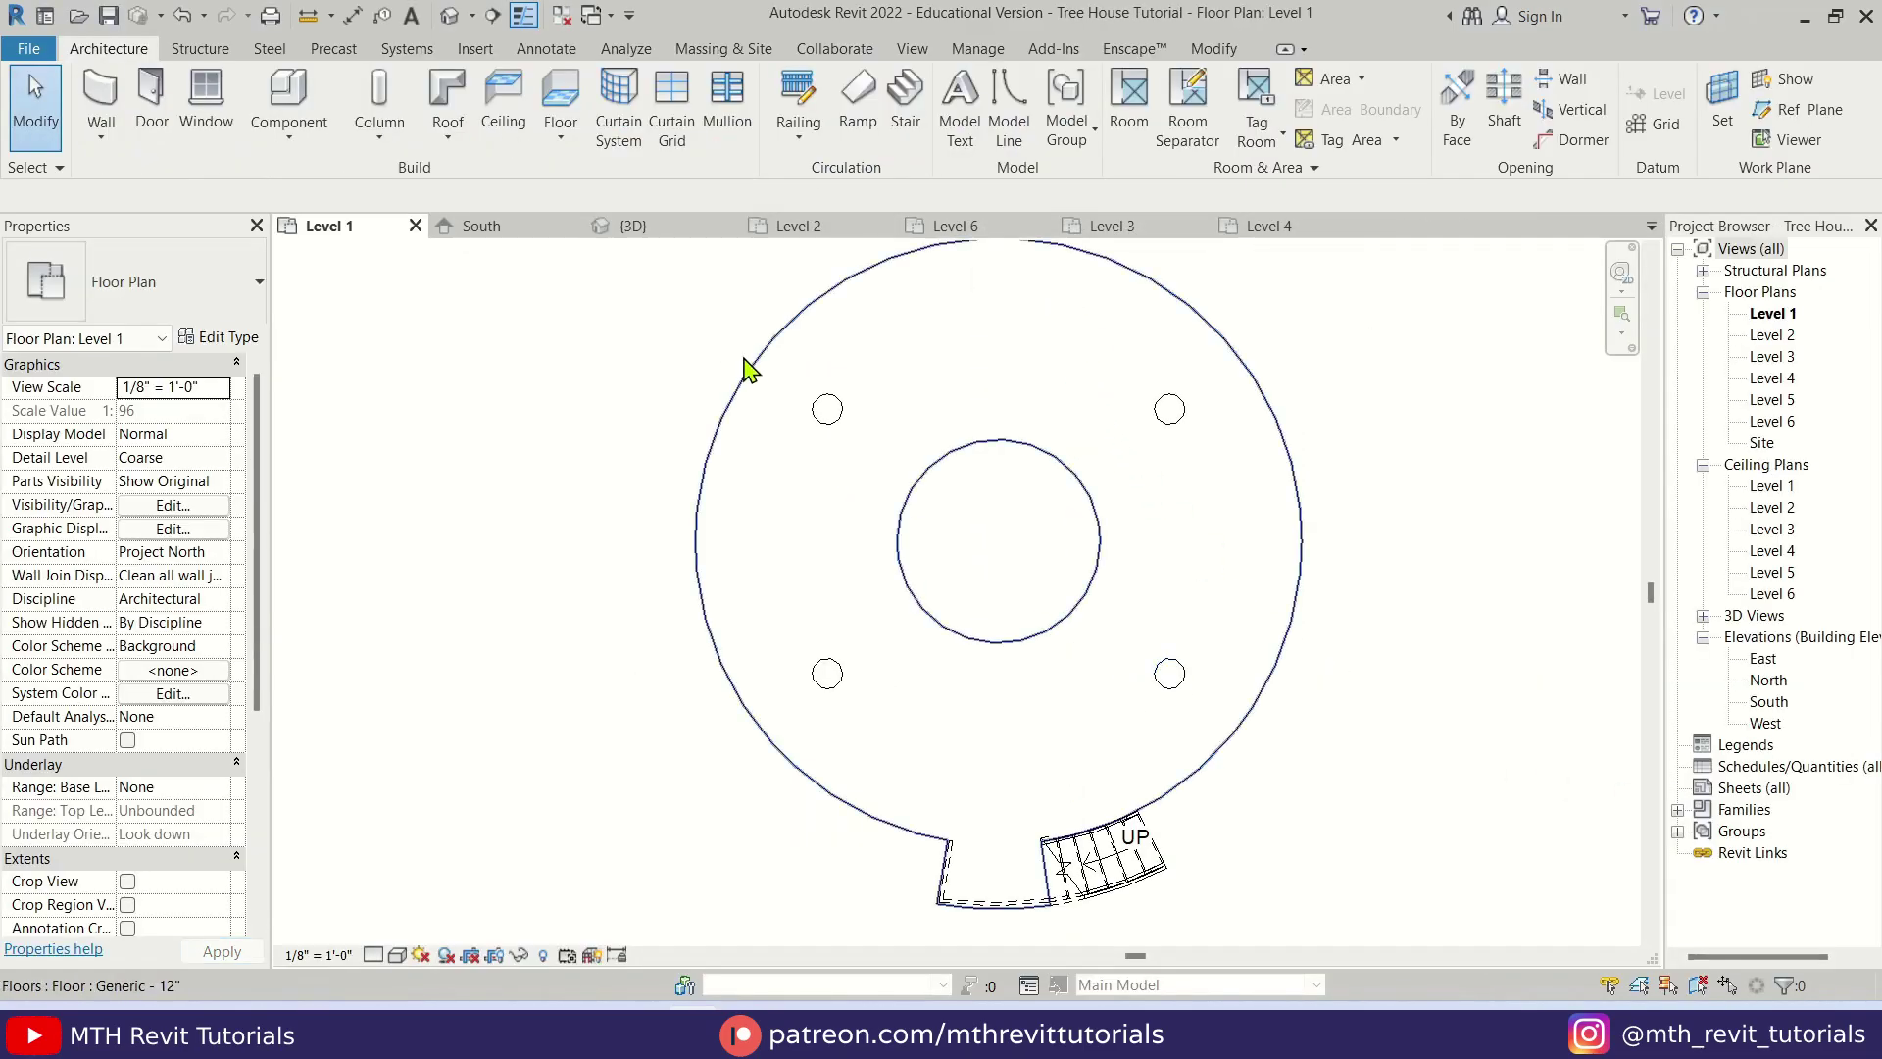
- Start a wall sweep in the 3D view and duplicate its Cornice type as Mullion
click(667, 231)
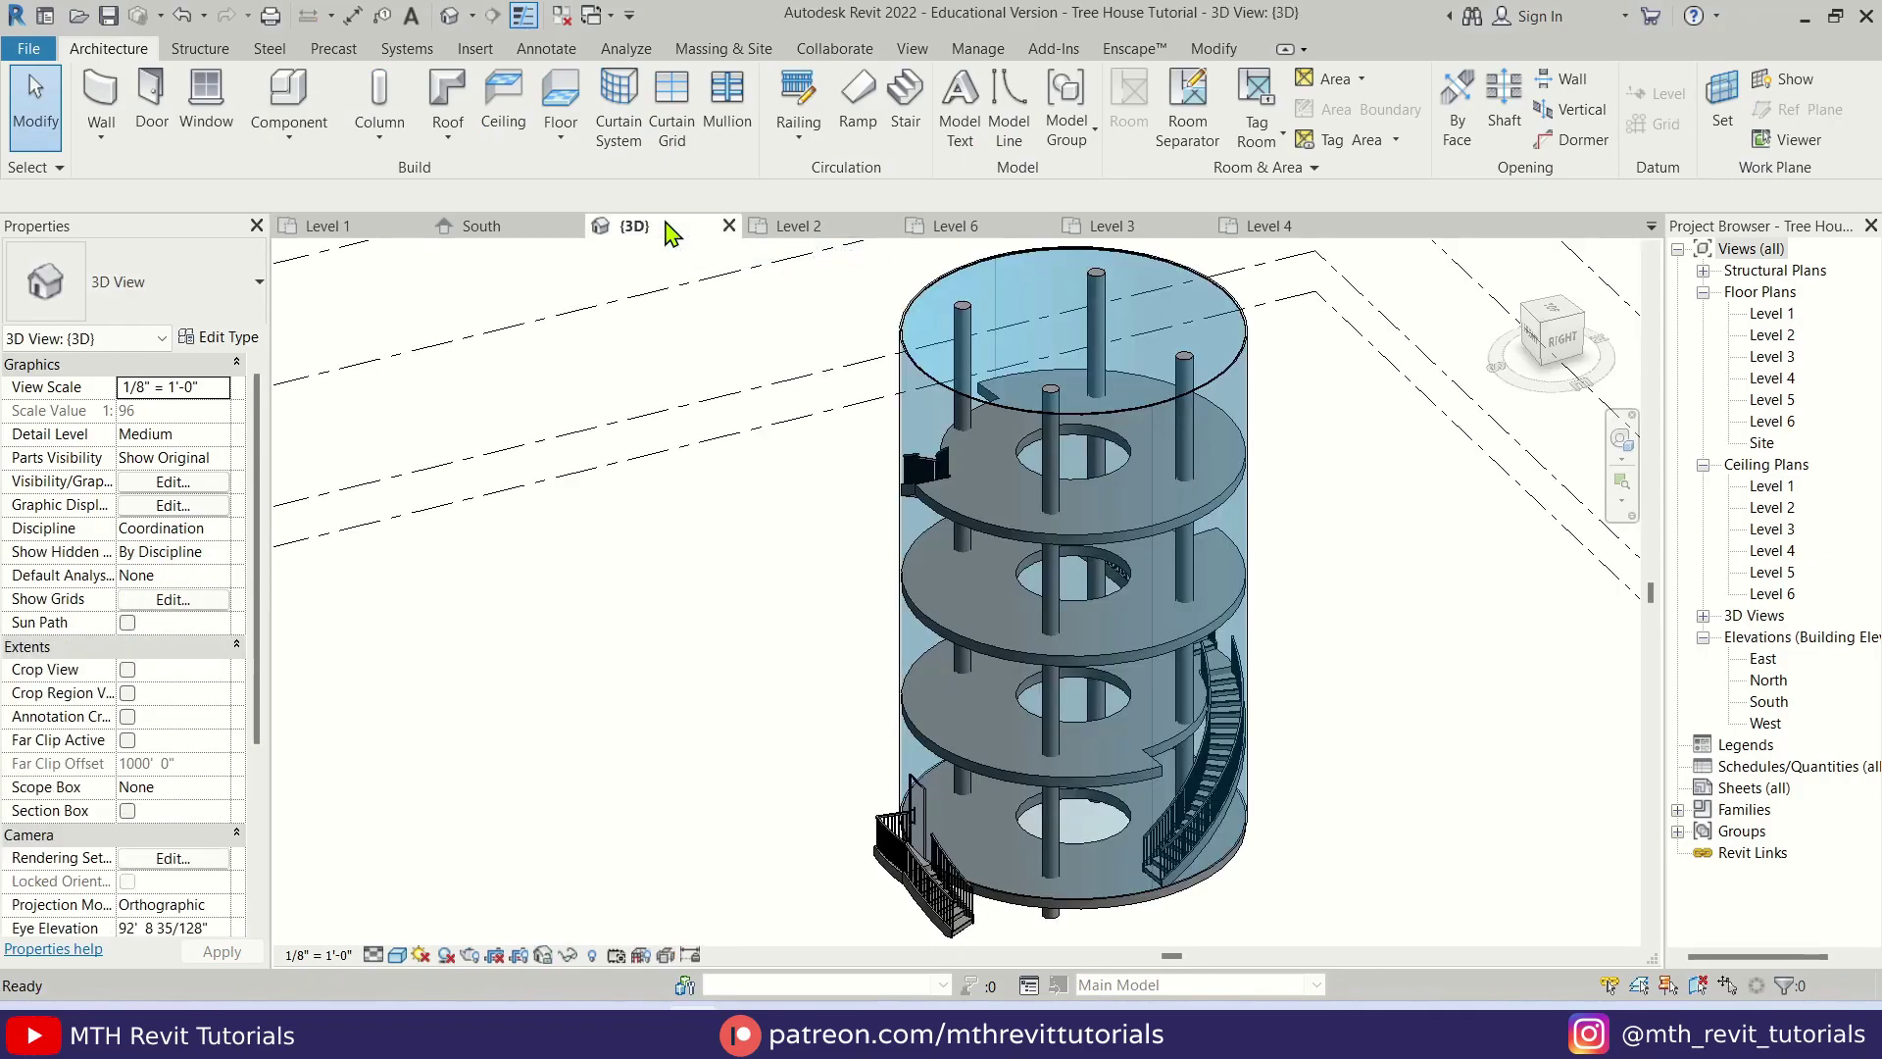
middle_drag(668, 287, 671, 252)
click(102, 137)
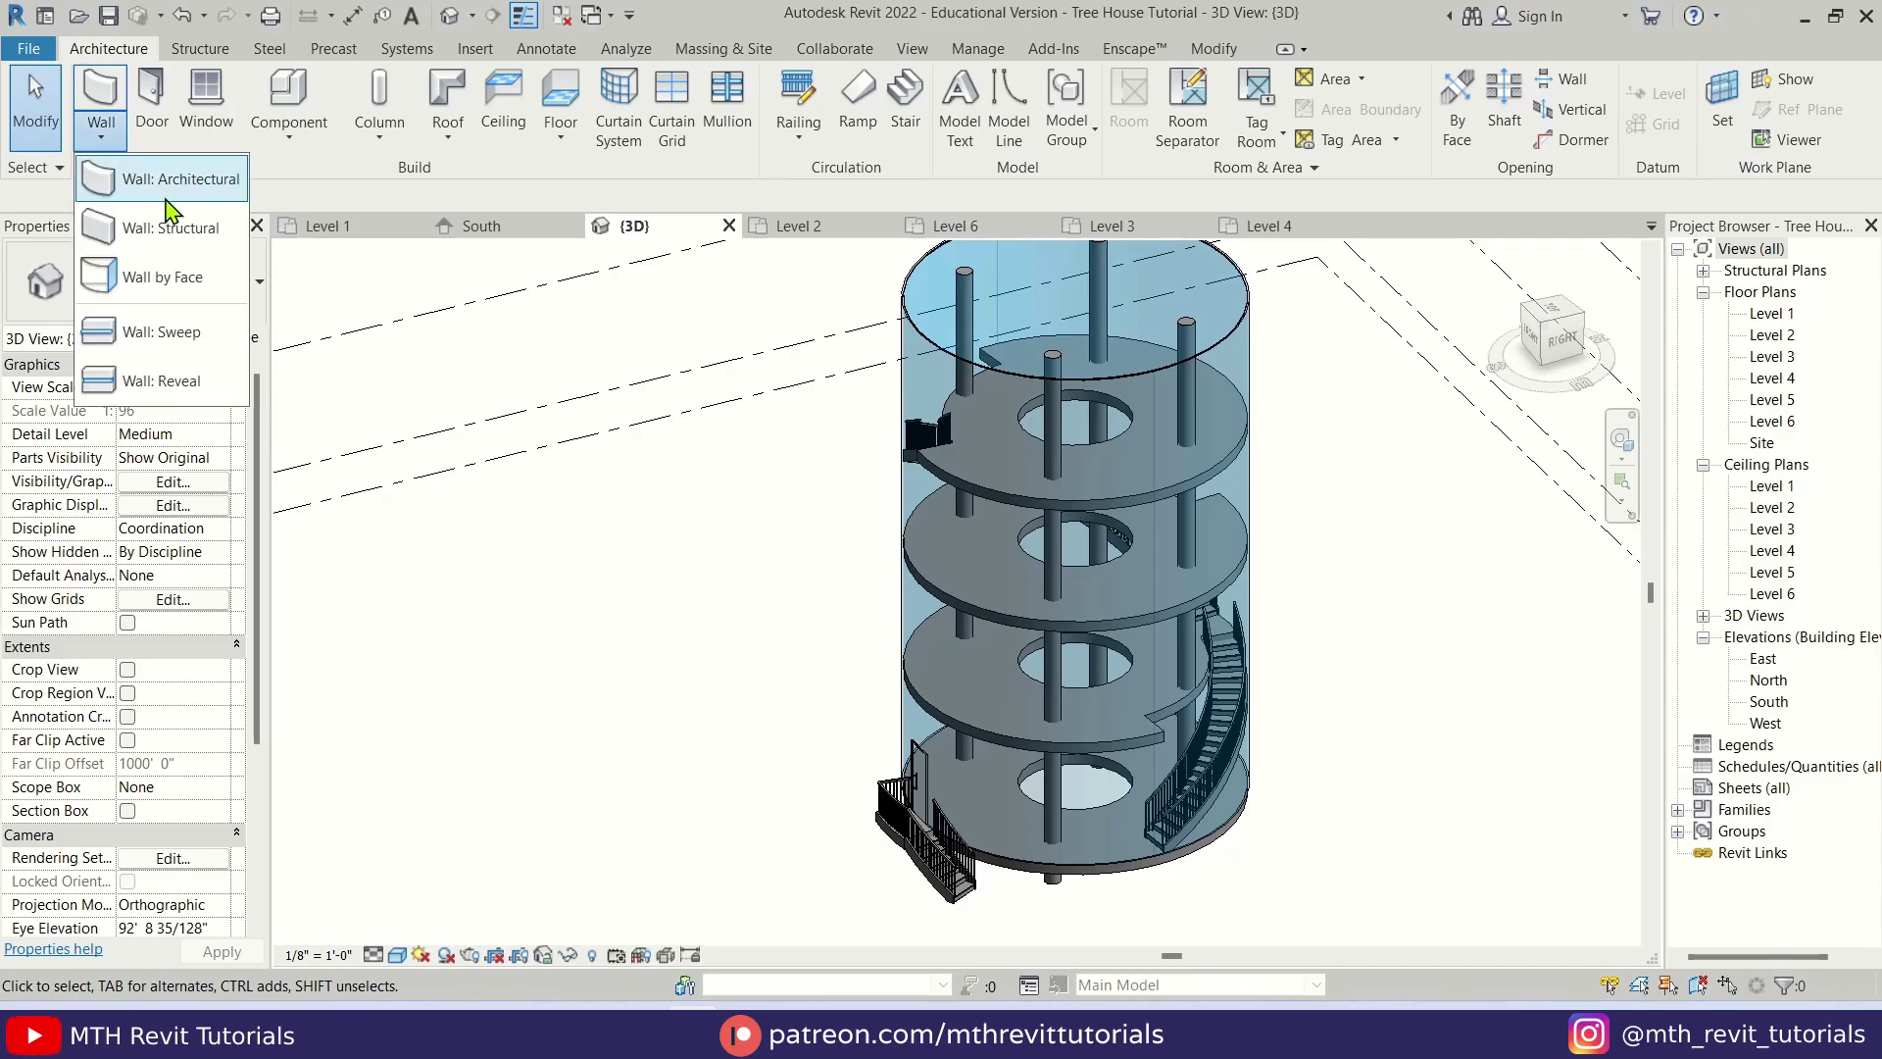
click(231, 335)
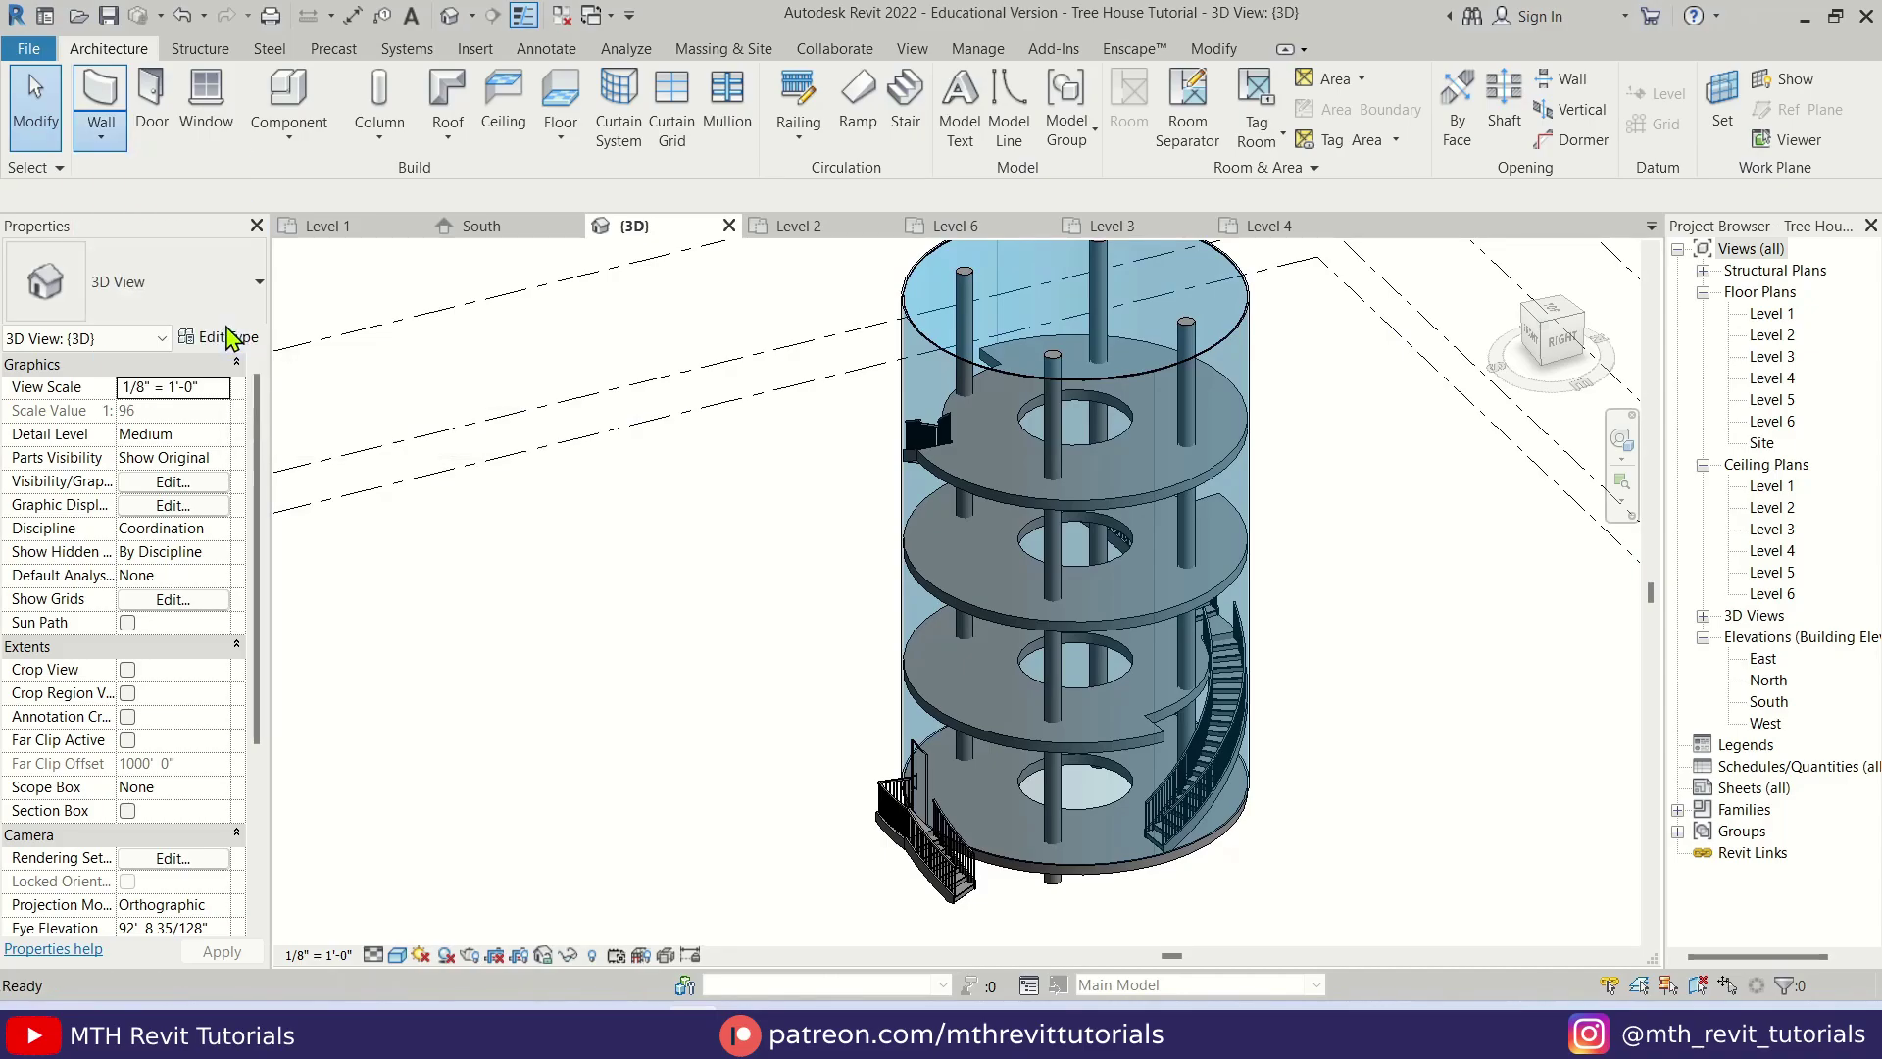
click(228, 338)
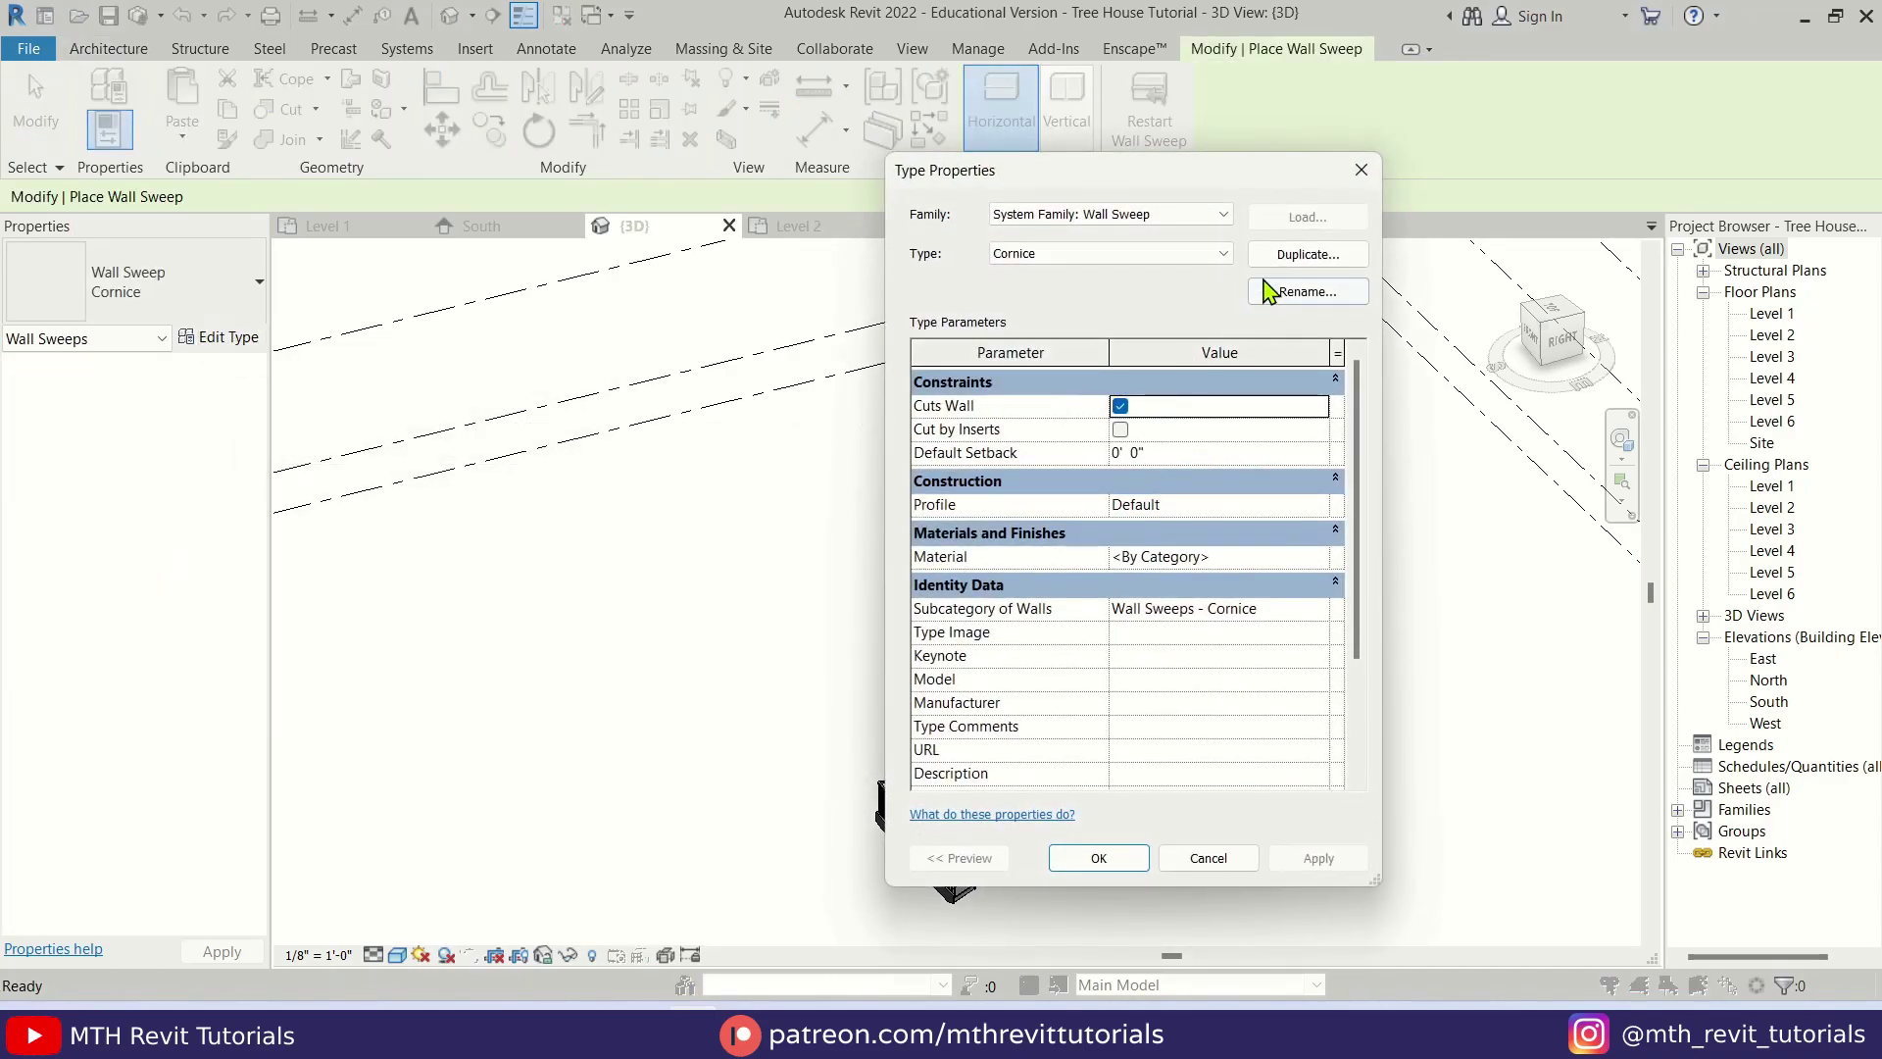
click(1281, 257)
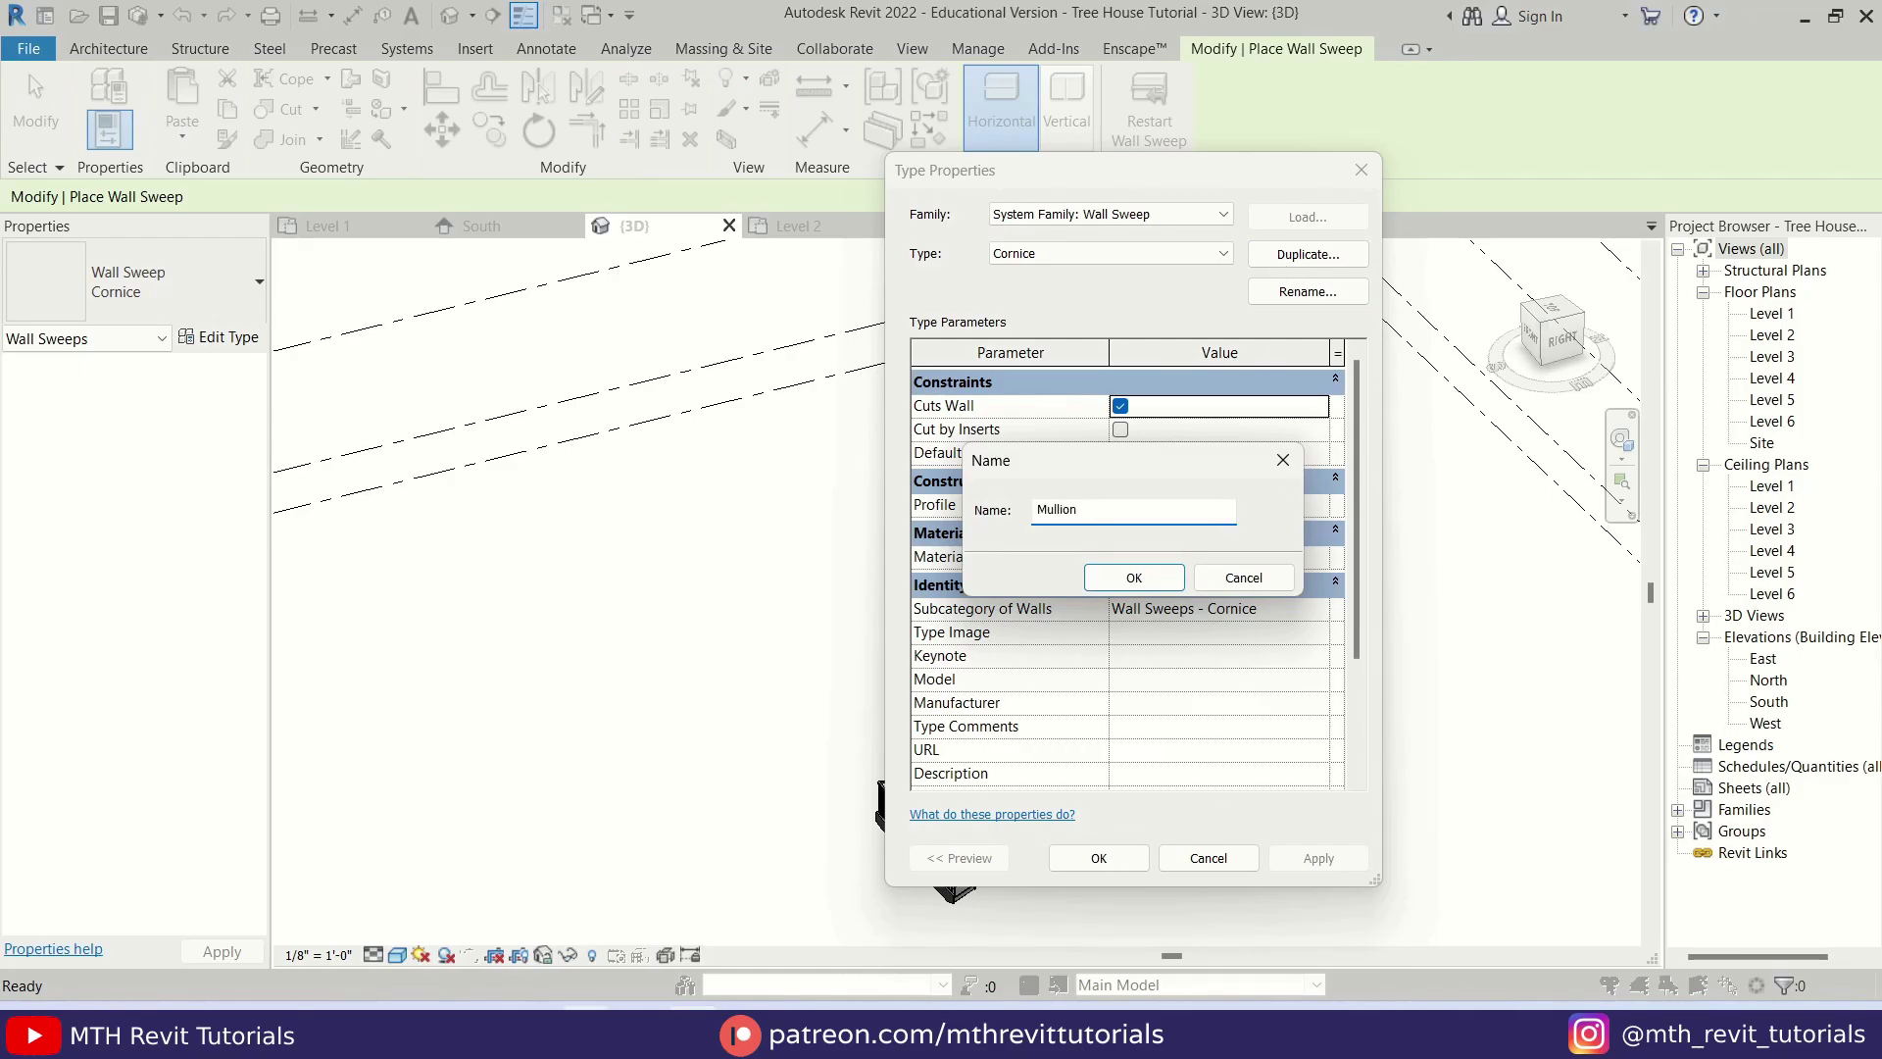
text(Mullion)
click(1176, 587)
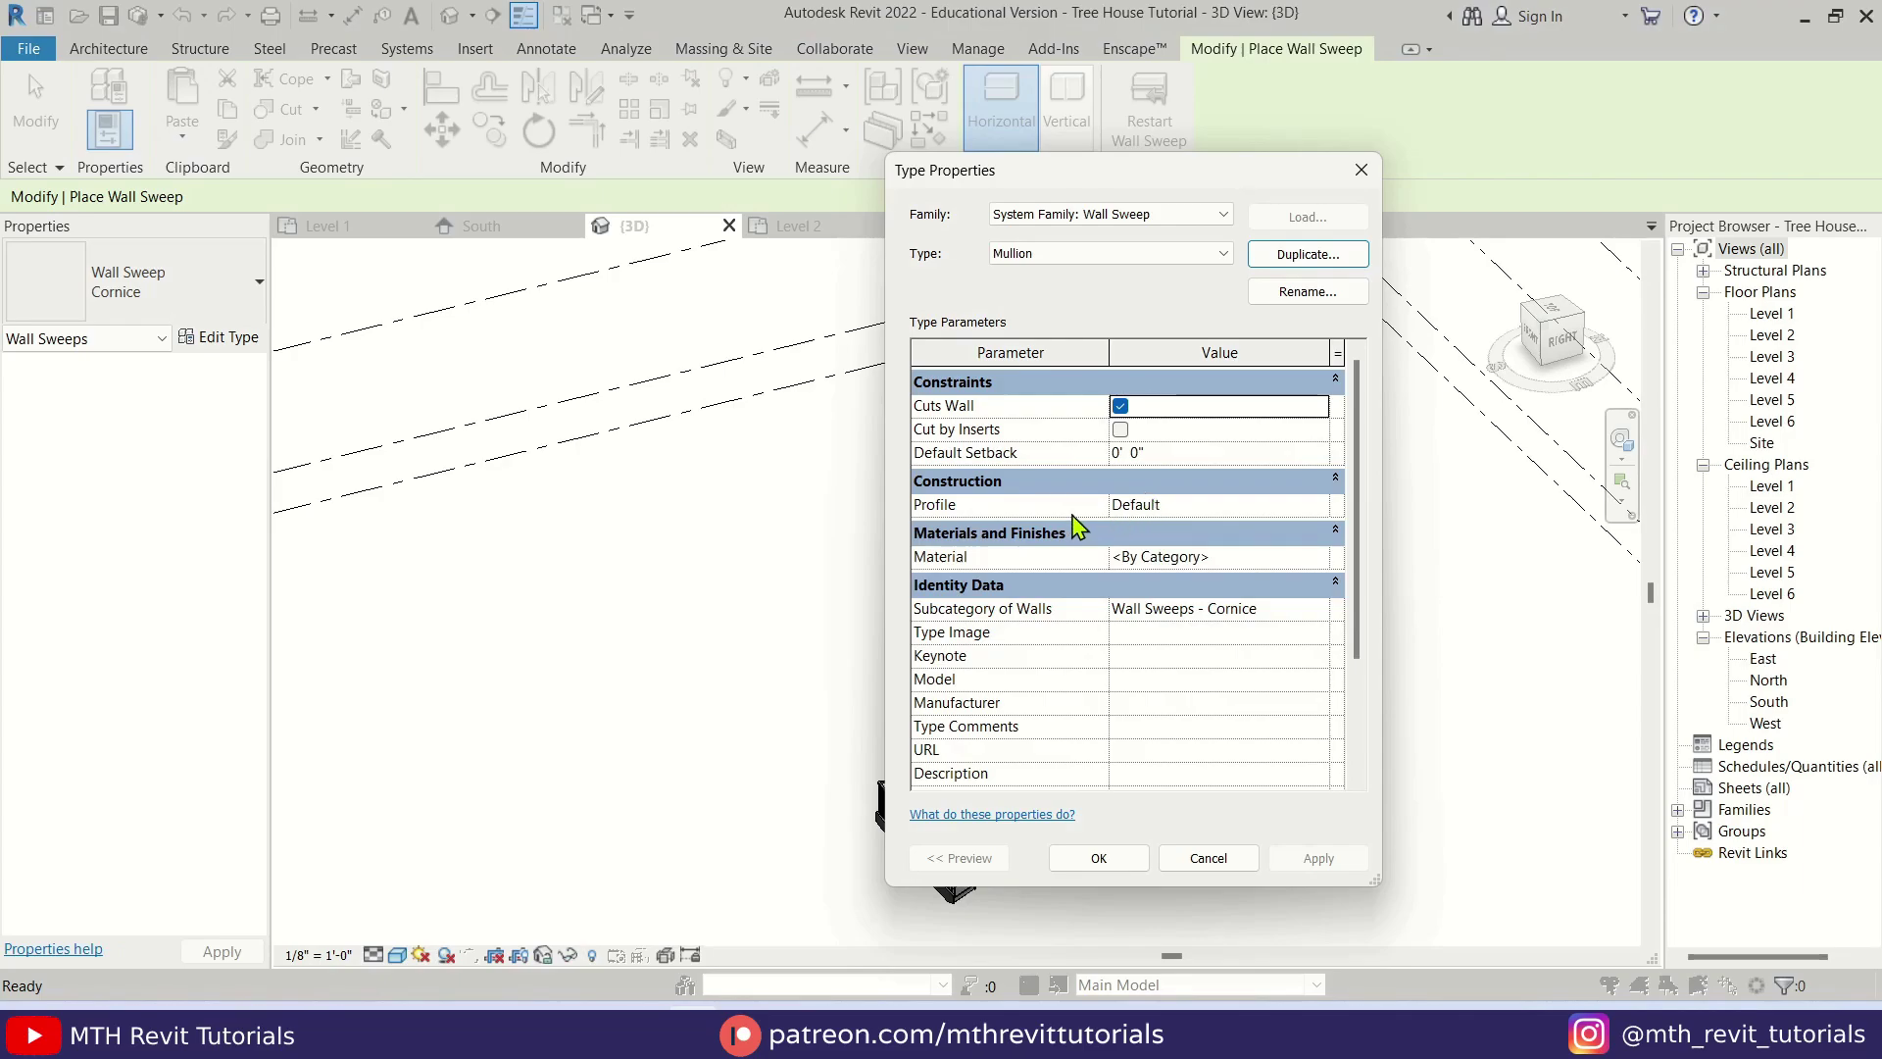
- Assign the Mullion : Mullion profile to the new wall sweep type
click(1320, 504)
click(1319, 504)
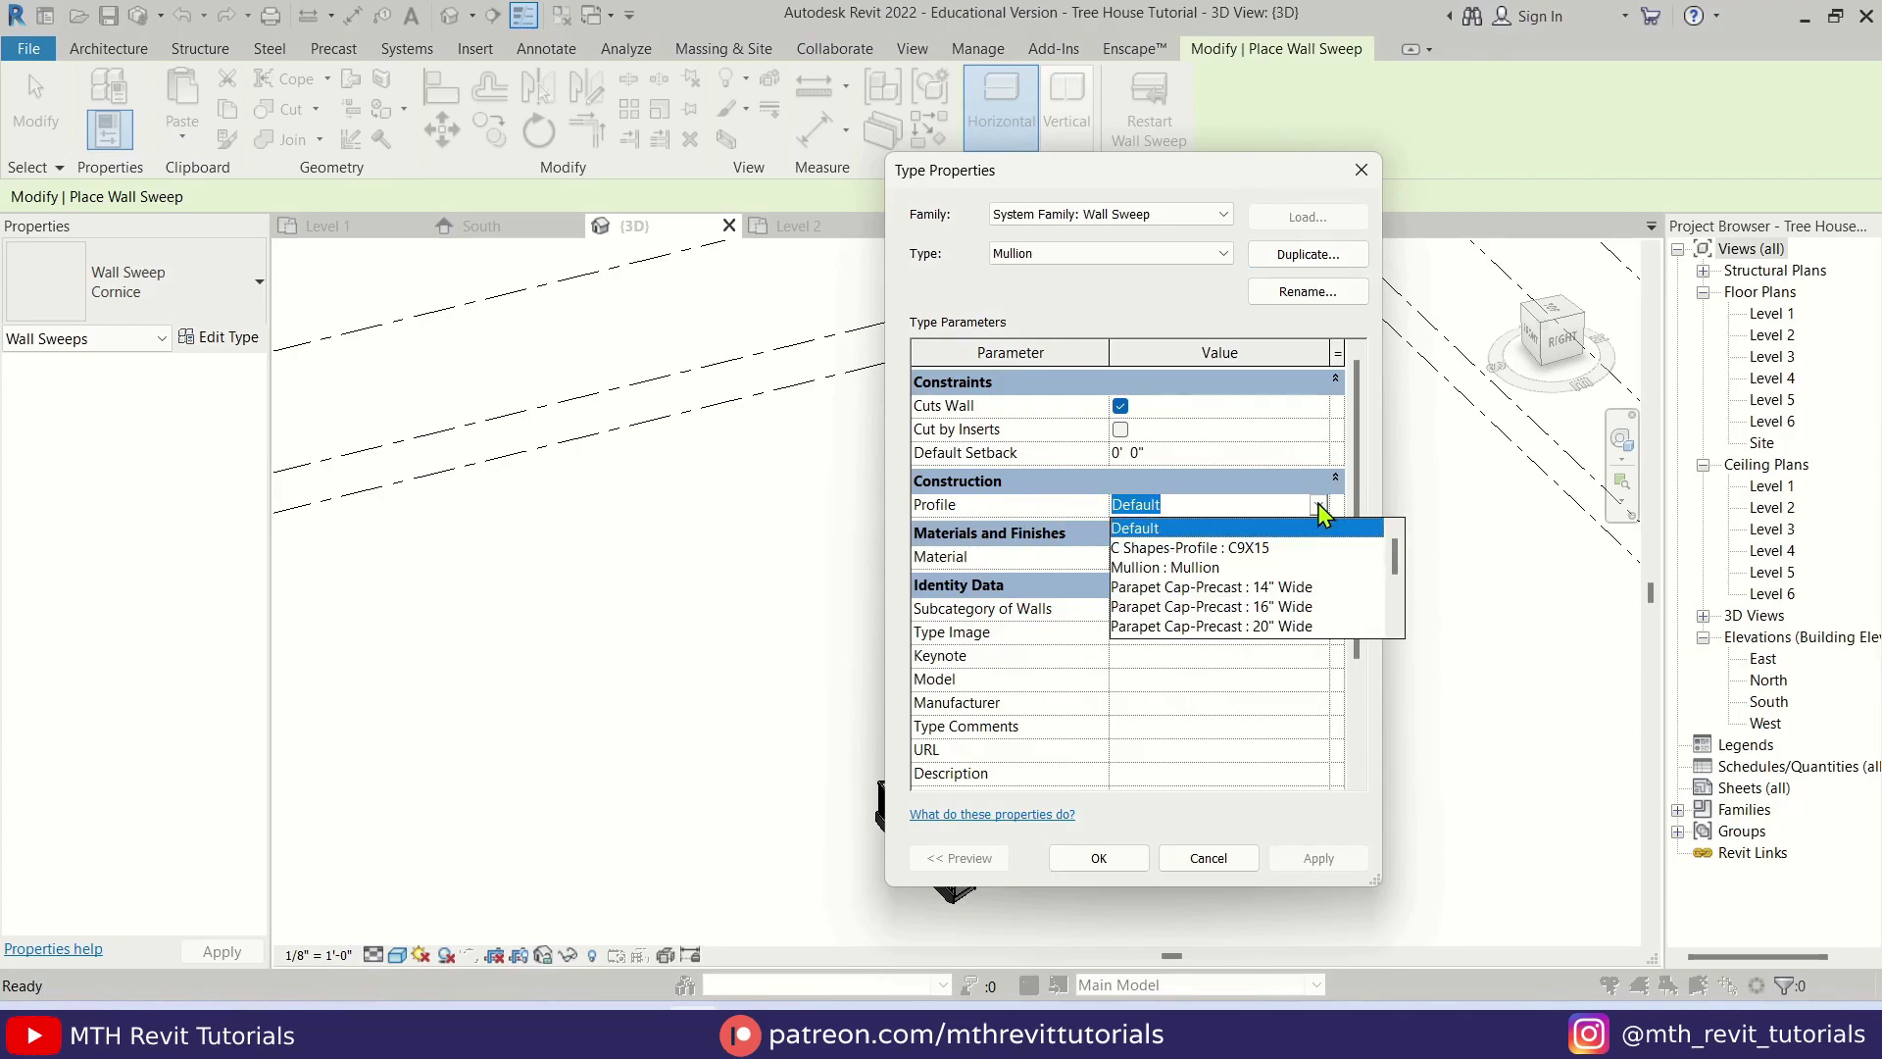
click(1195, 568)
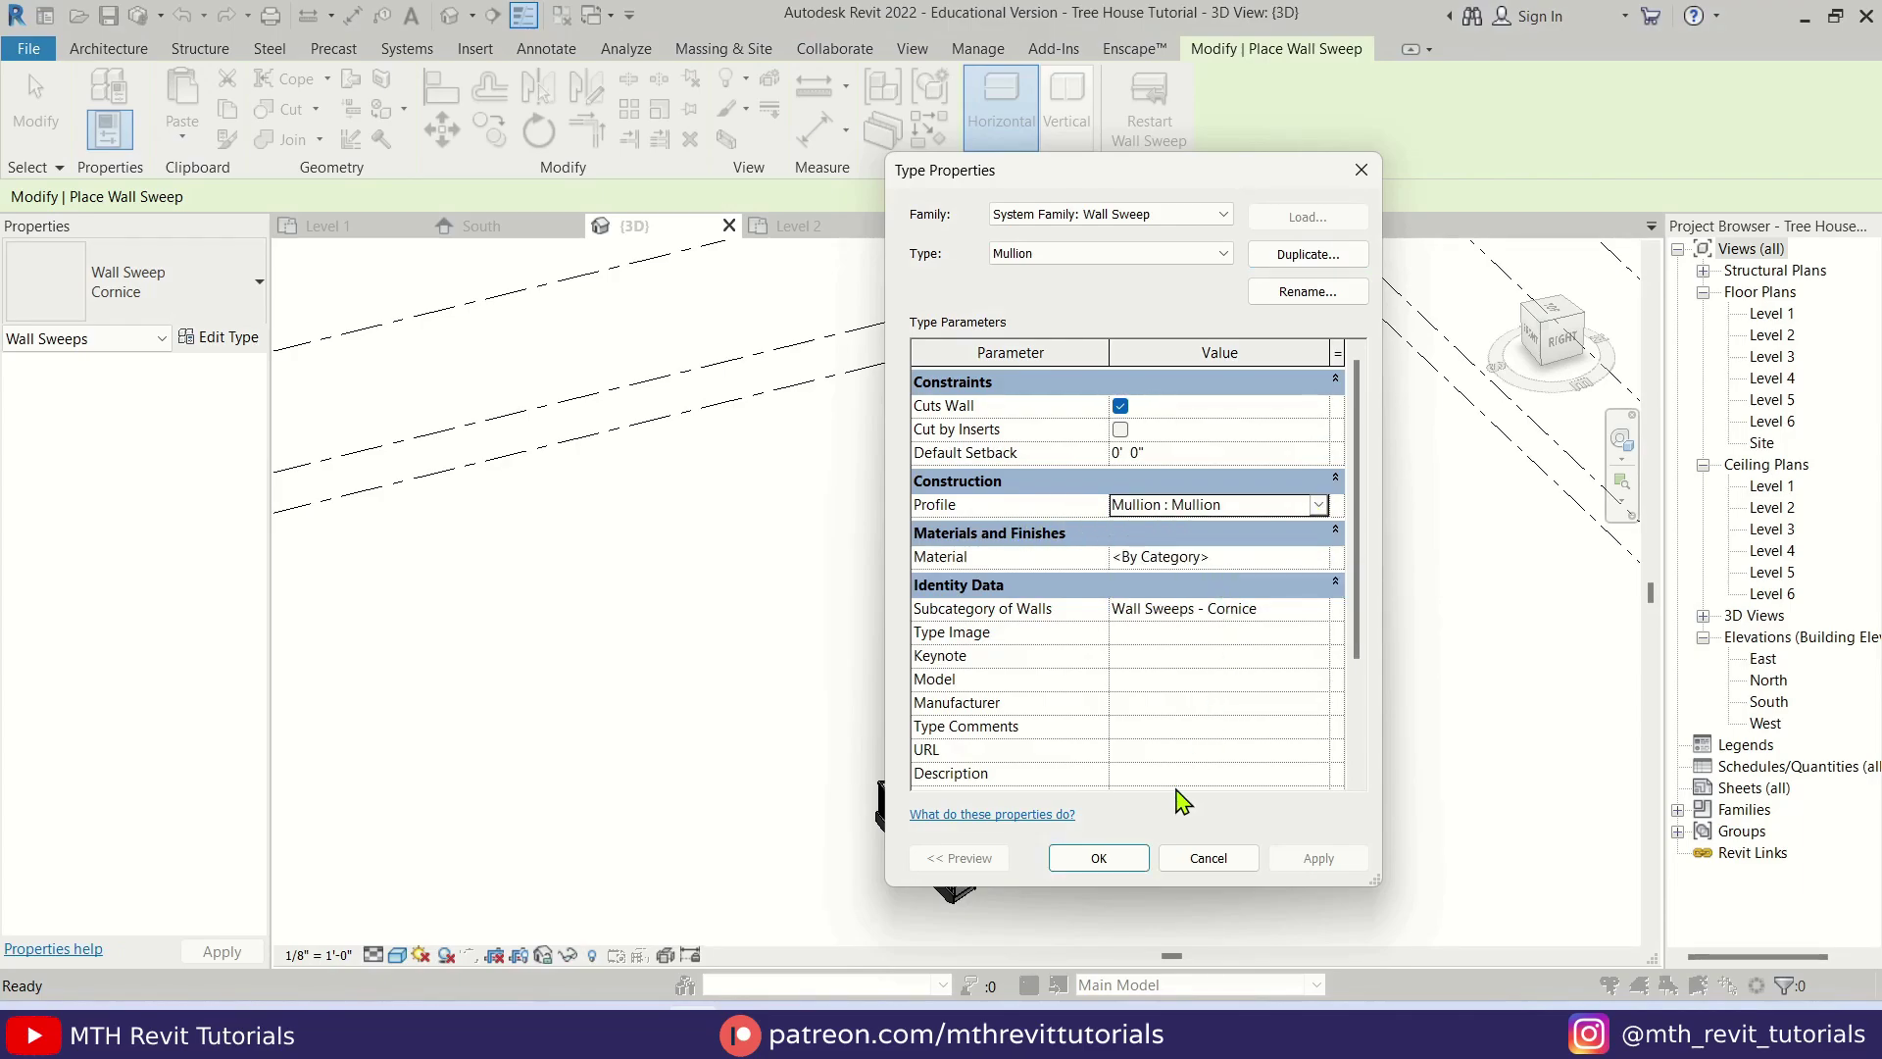
click(1098, 857)
- Place a vertical Mullion wall sweep at the joint line of the tower's cylindrical glass wall, accepting the warning
scroll(1157, 804, down, 2)
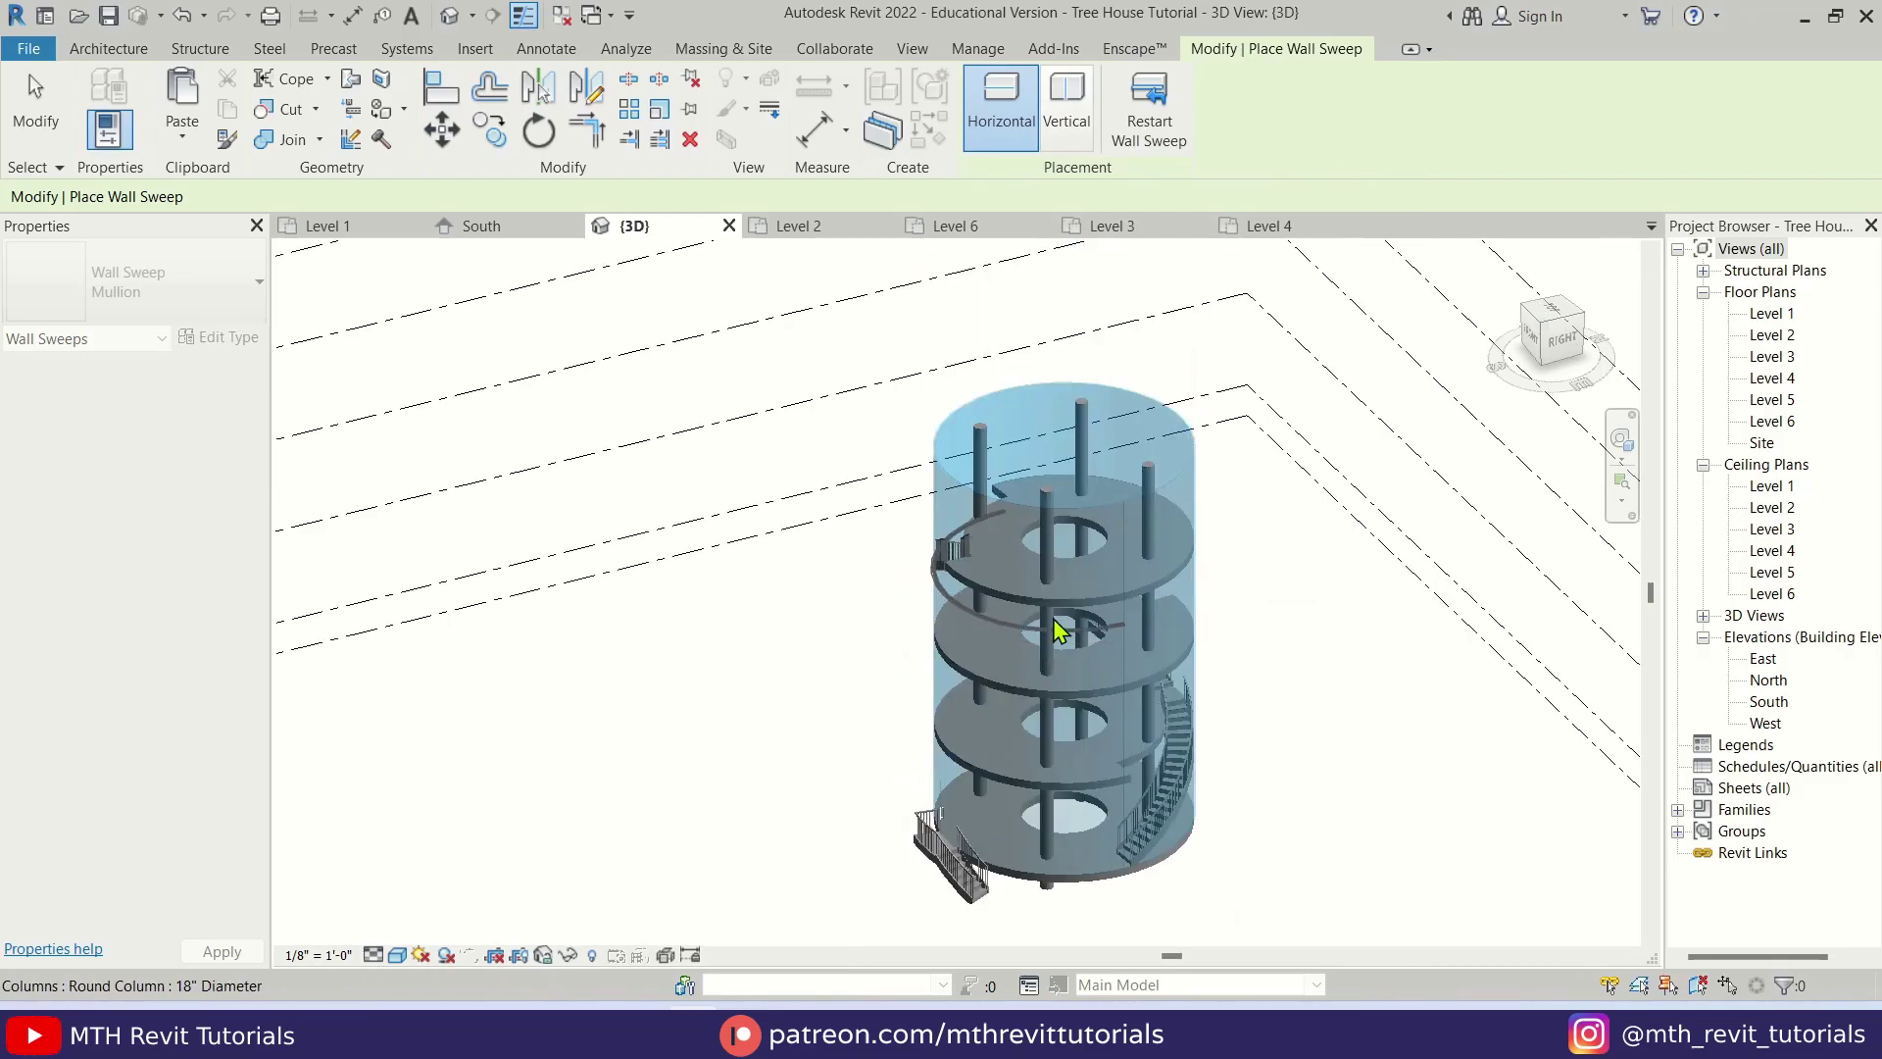
scroll(1019, 608, up, 4)
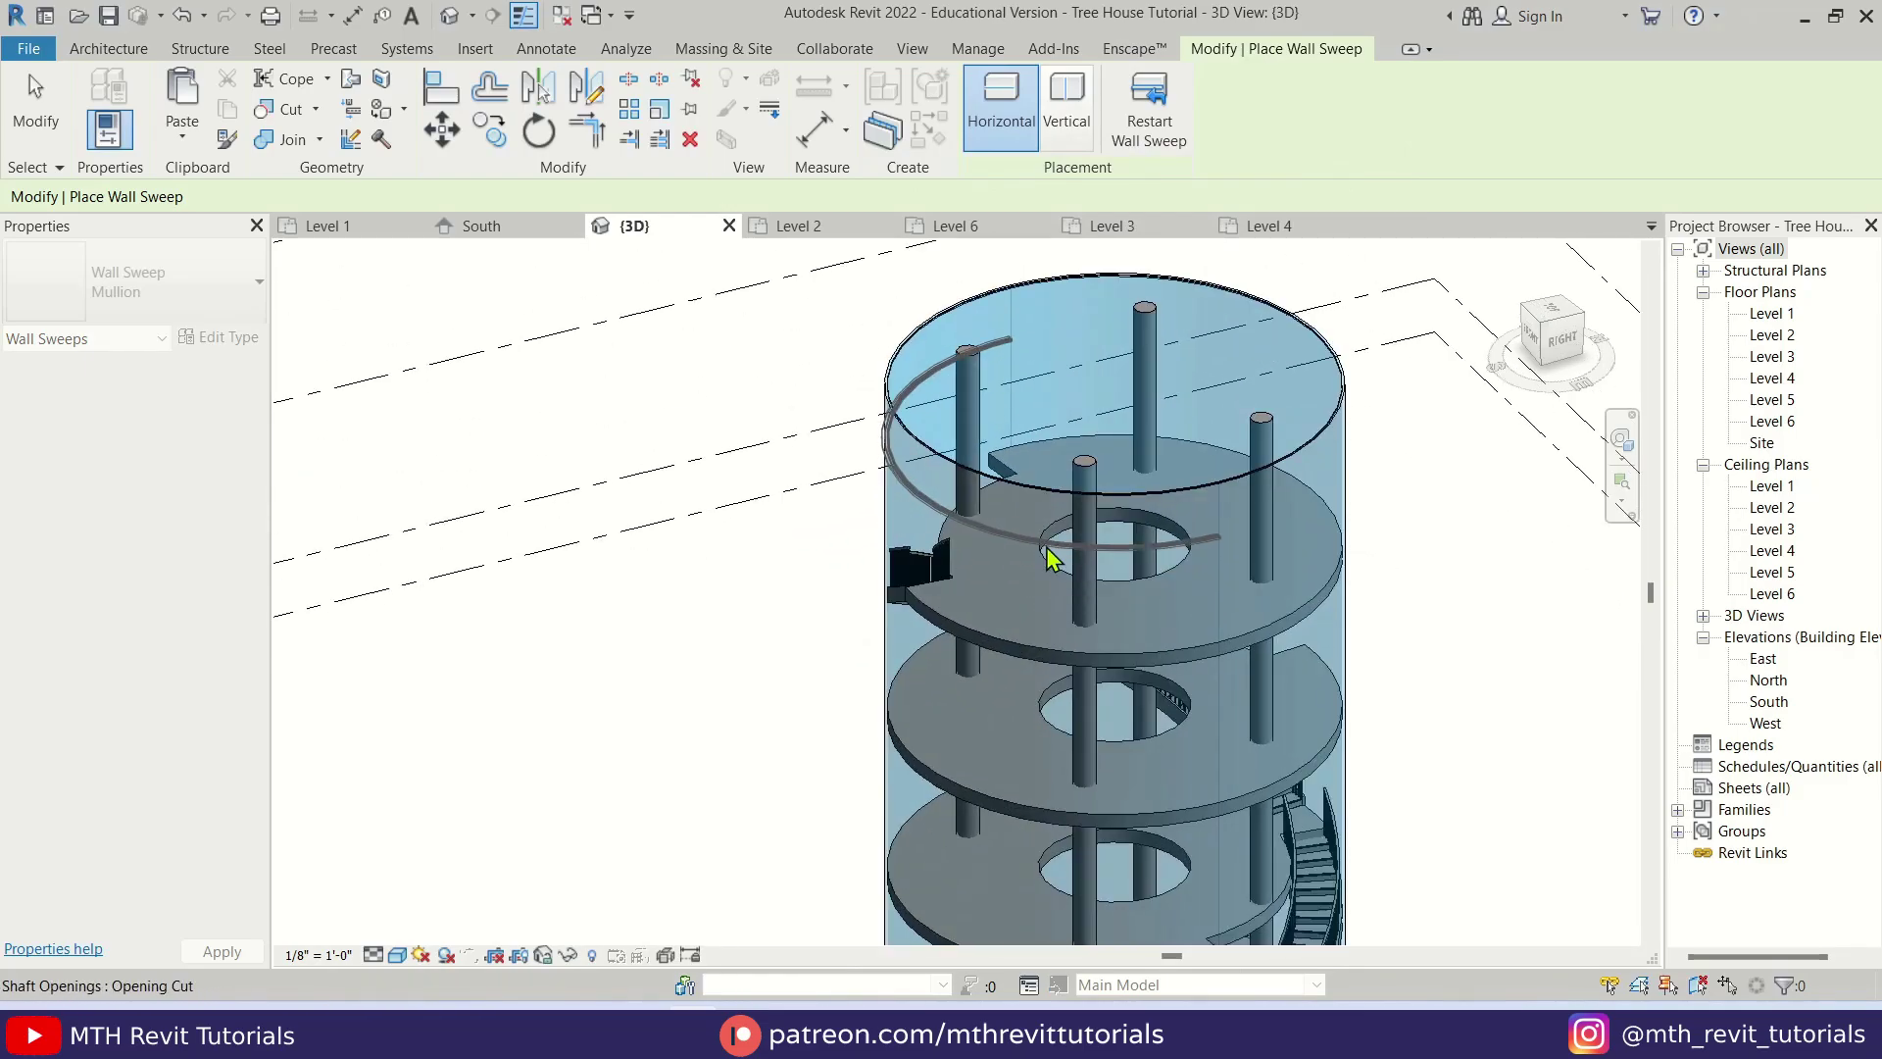
click(1073, 149)
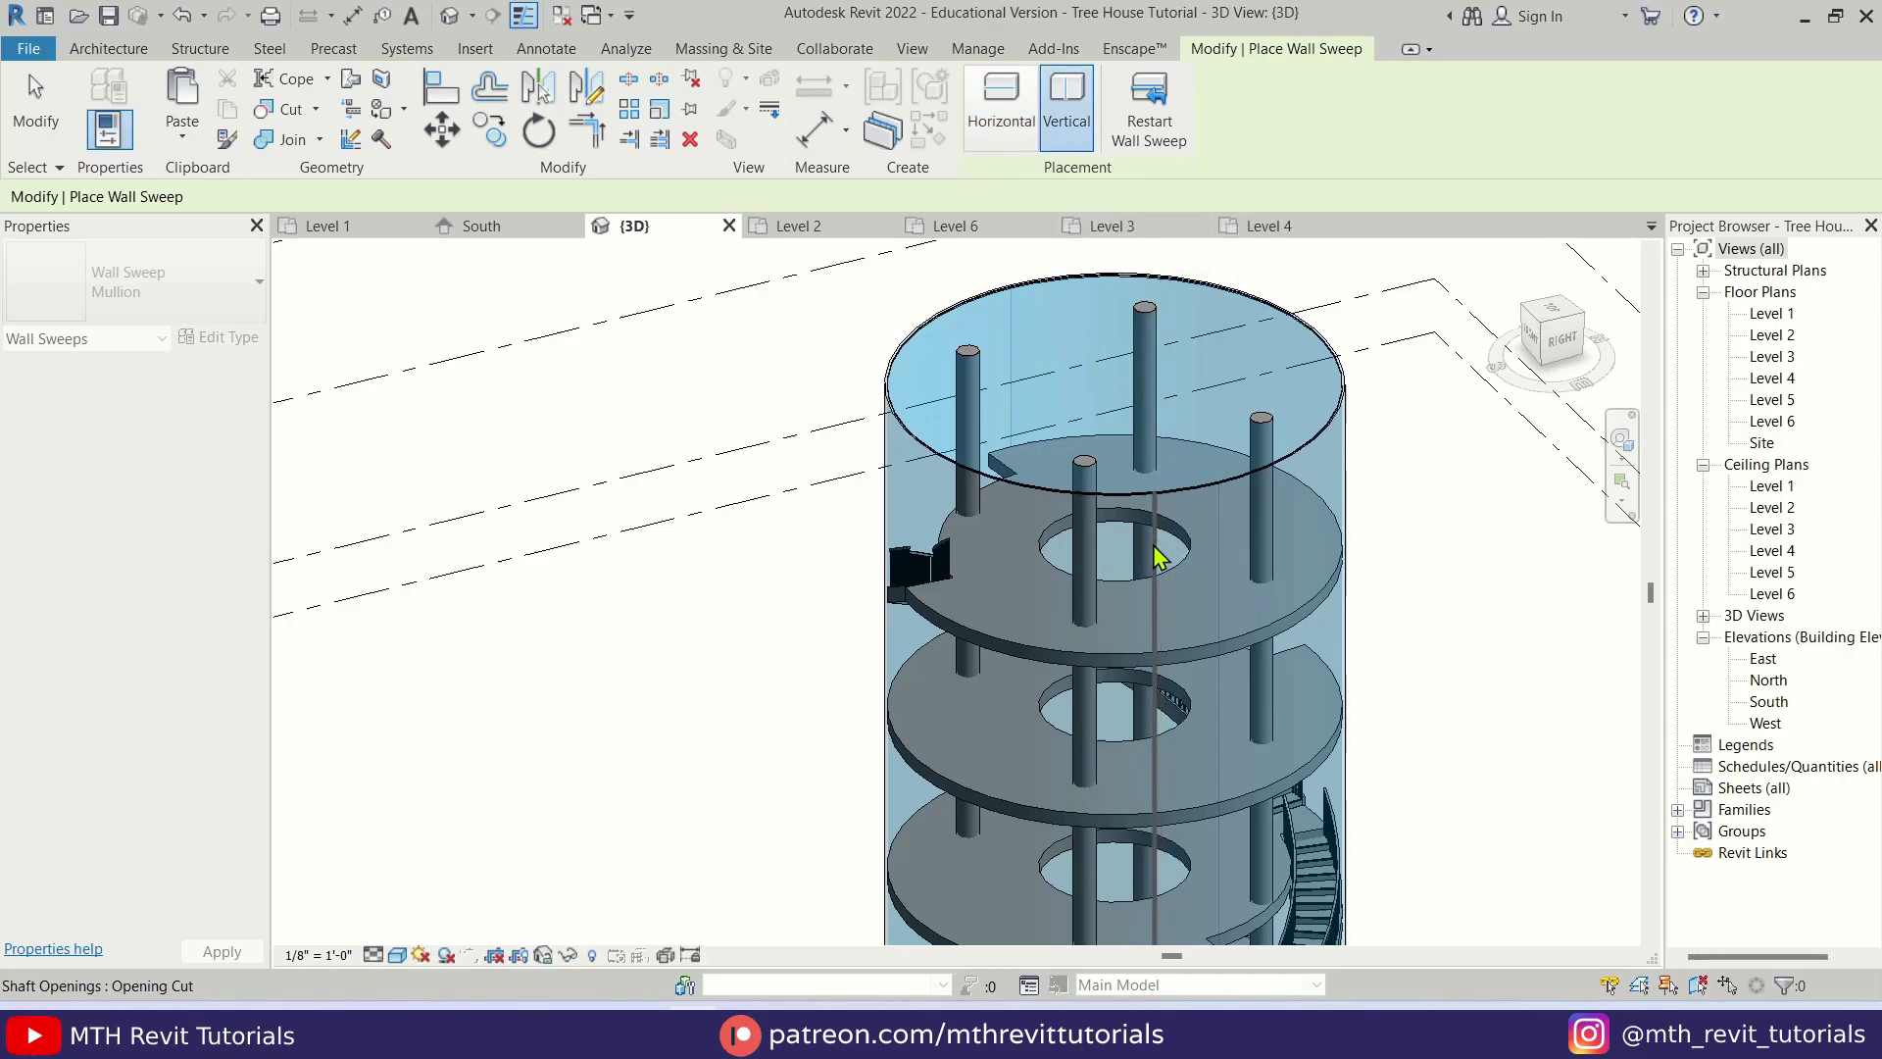
scroll(1147, 426, down, 2)
shift+middle_drag(1146, 427, 1197, 554)
scroll(1197, 554, up, 10)
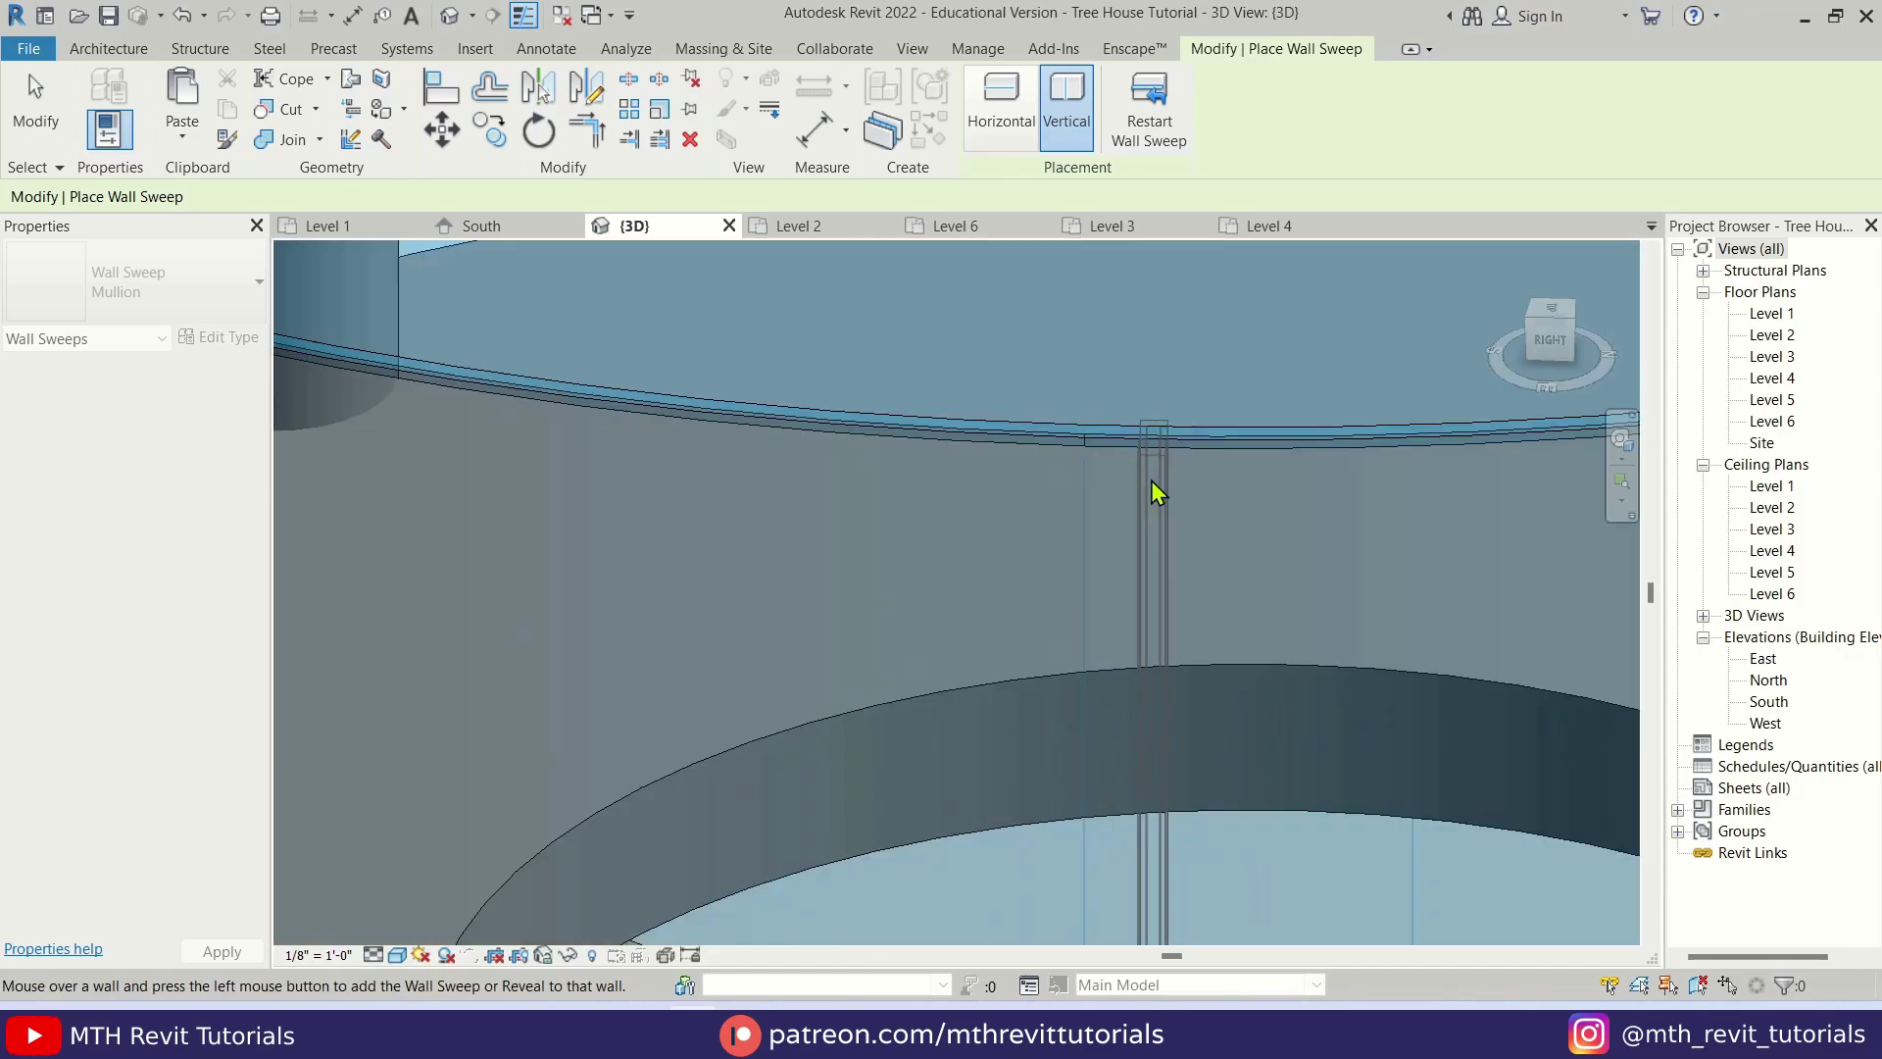
scroll(1127, 490, up, 2)
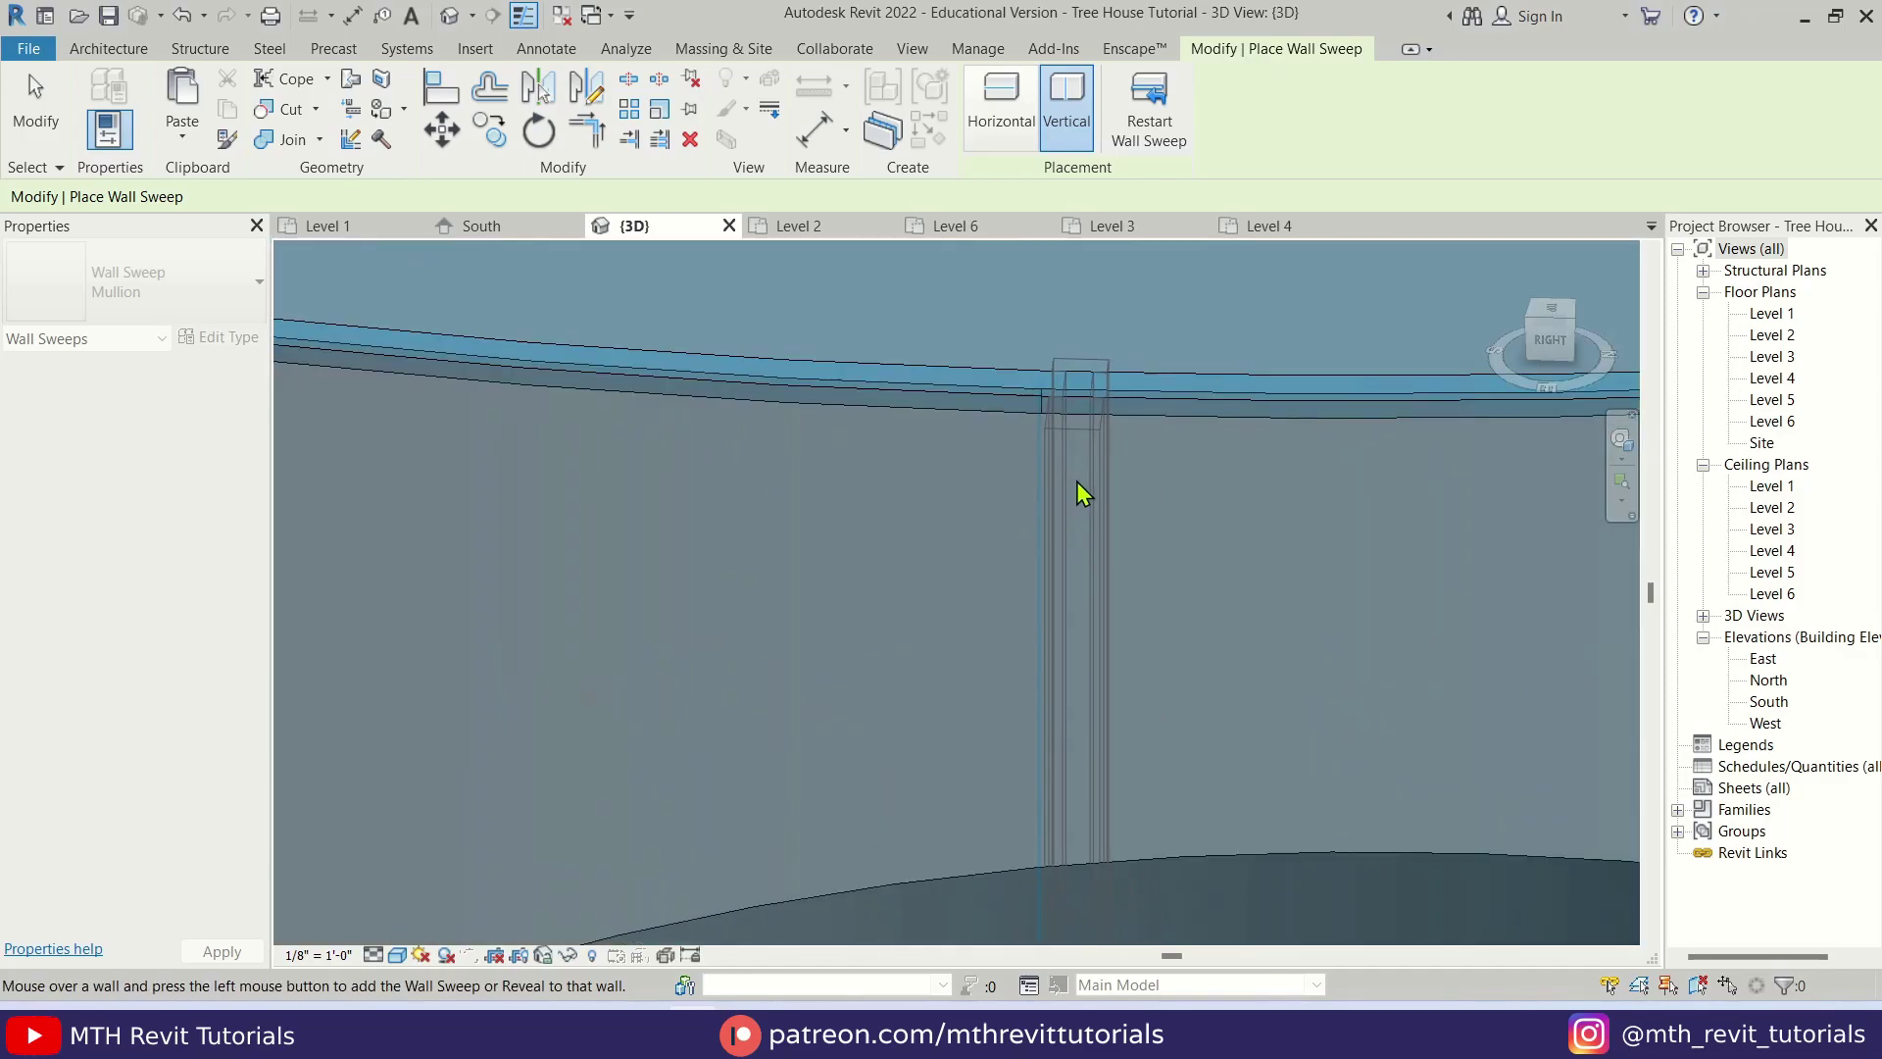
click(1076, 482)
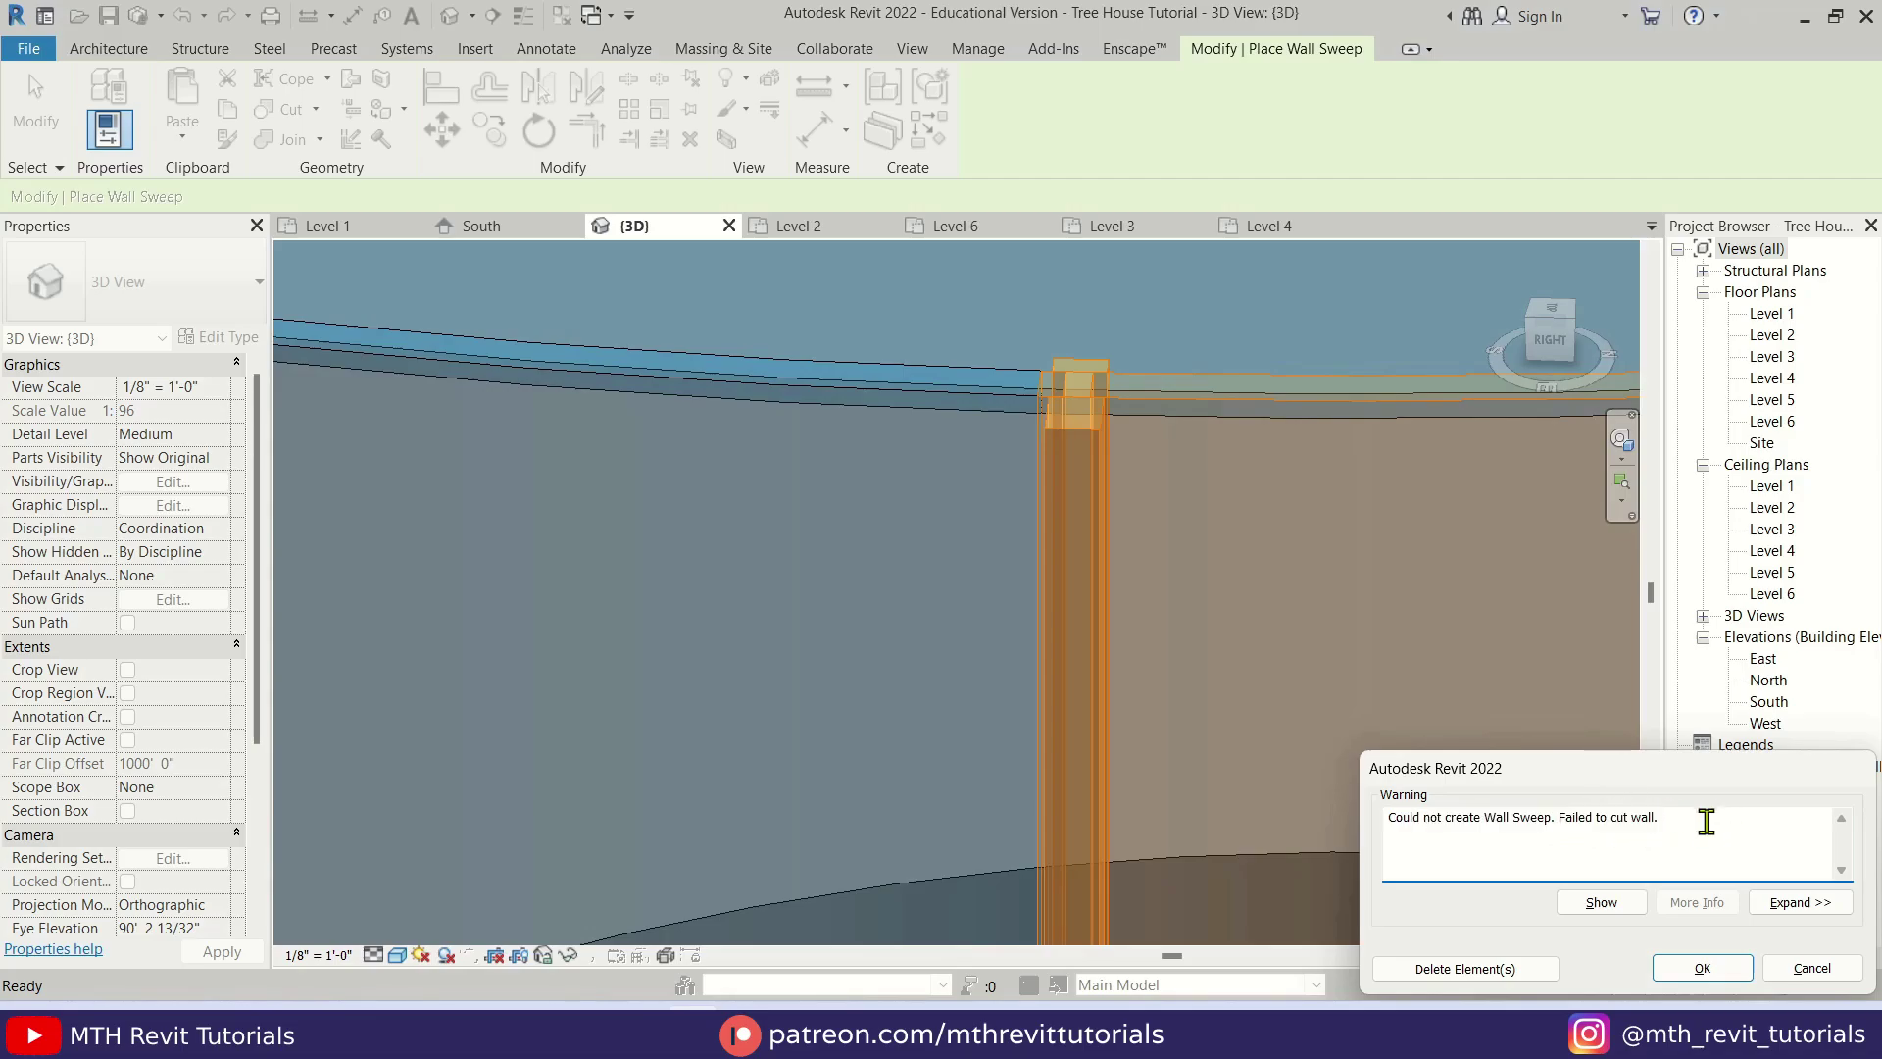
click(1703, 968)
- Create a second vertical Mullion wall sweep on the tower's glass wall, next to the one at the joint line, accepting the warning
shift+middle_drag(1101, 408, 1246, 589)
scroll(1246, 589, up, 6)
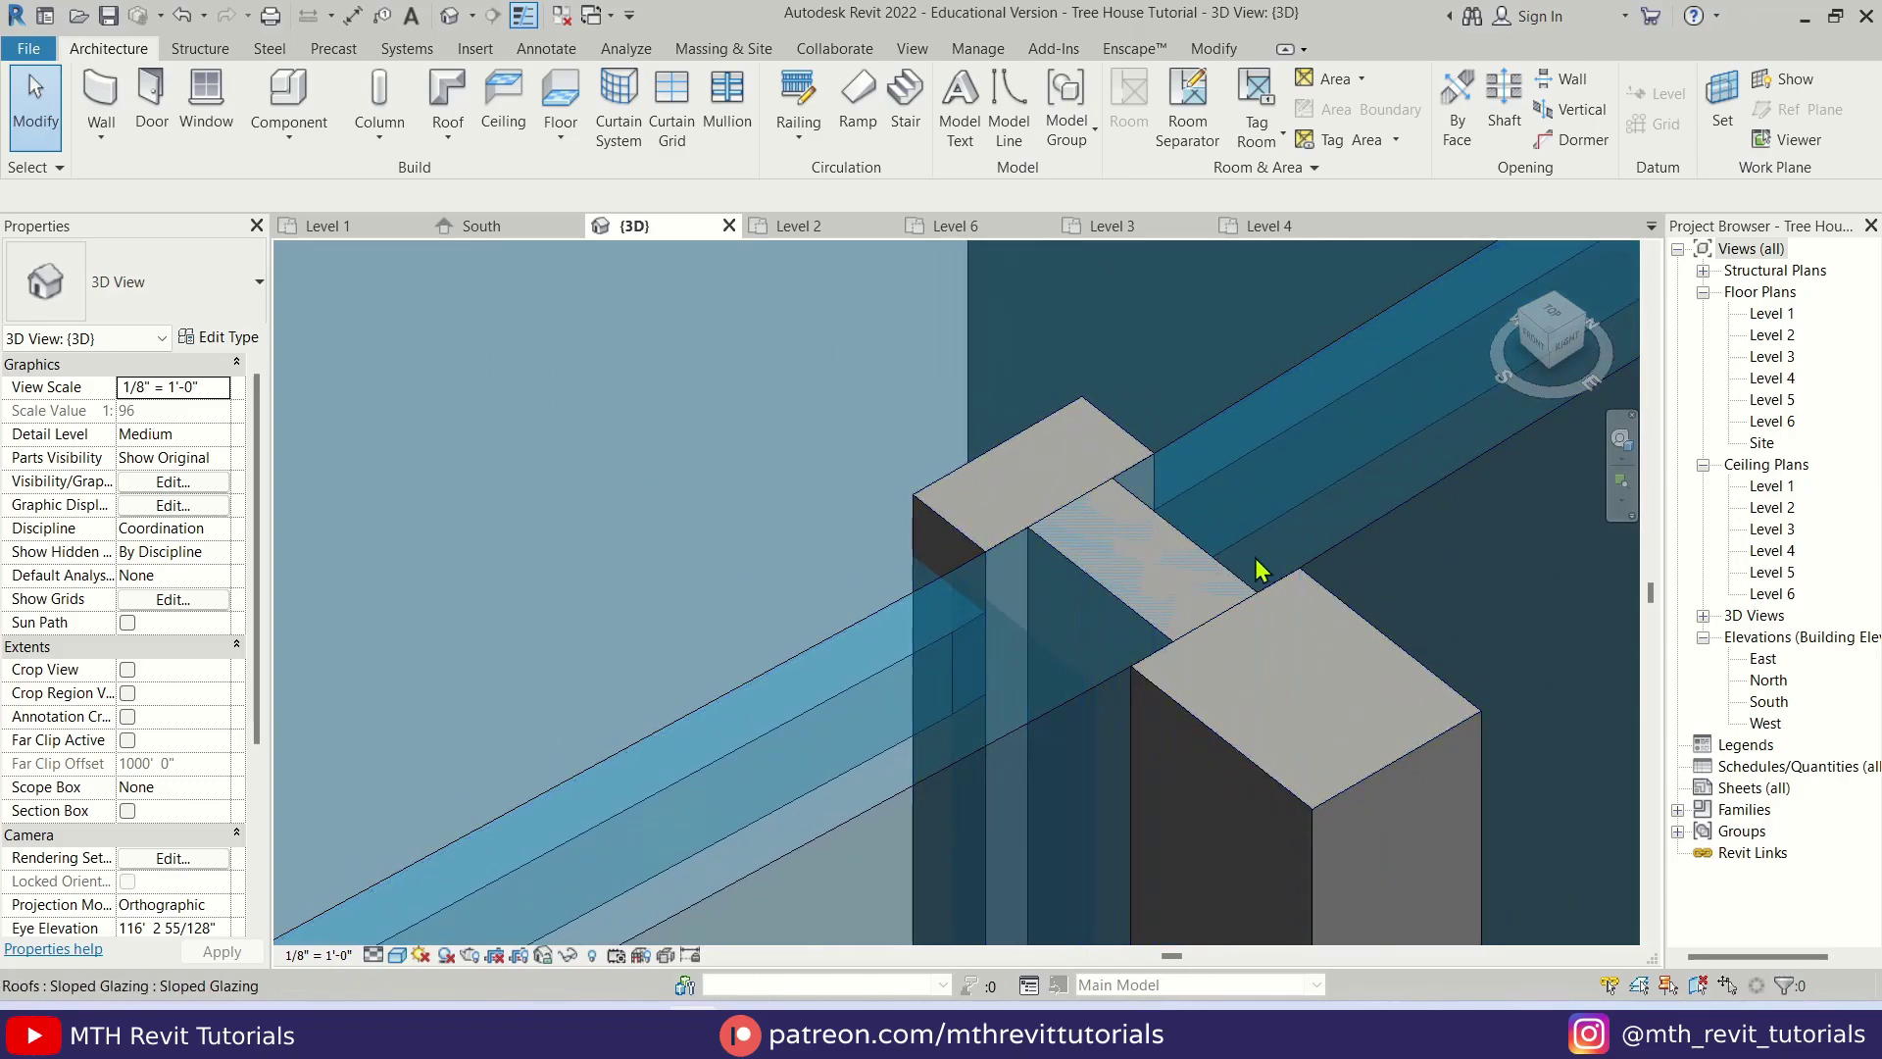
scroll(1215, 549, down, 8)
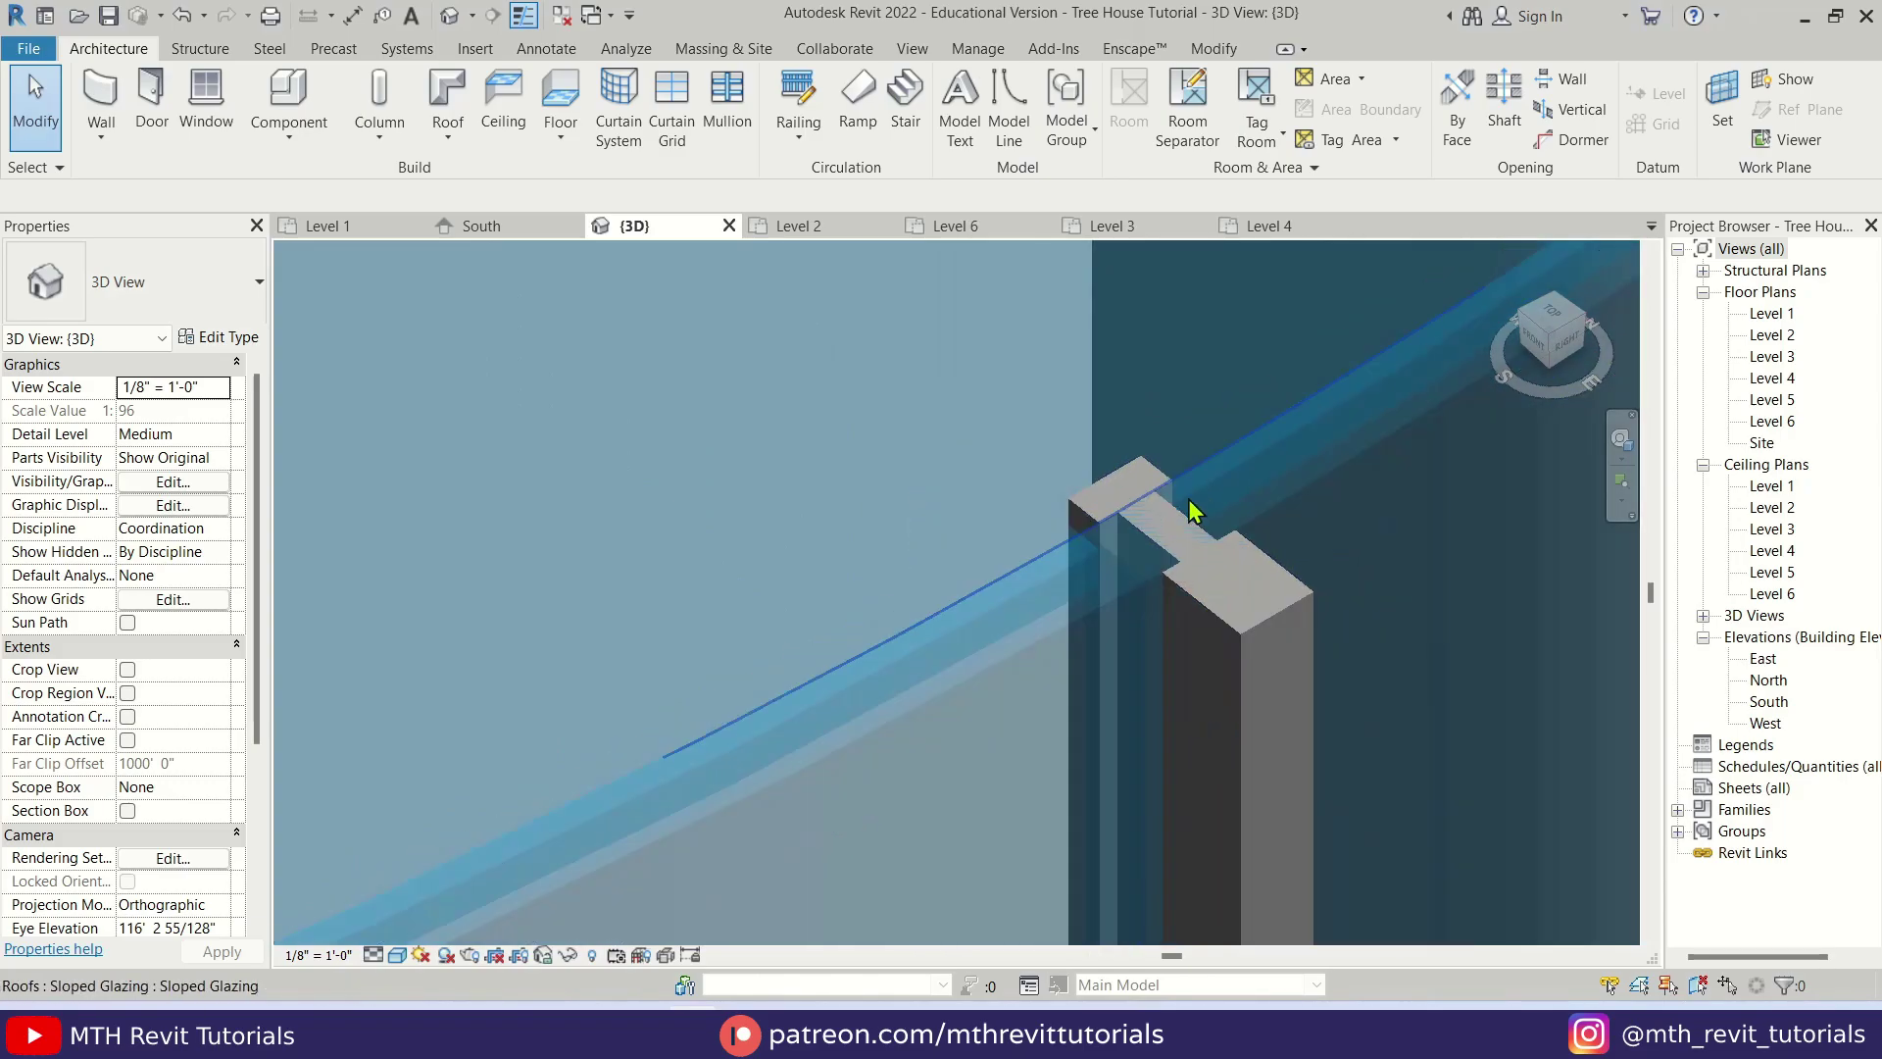
scroll(1293, 584, down, 2)
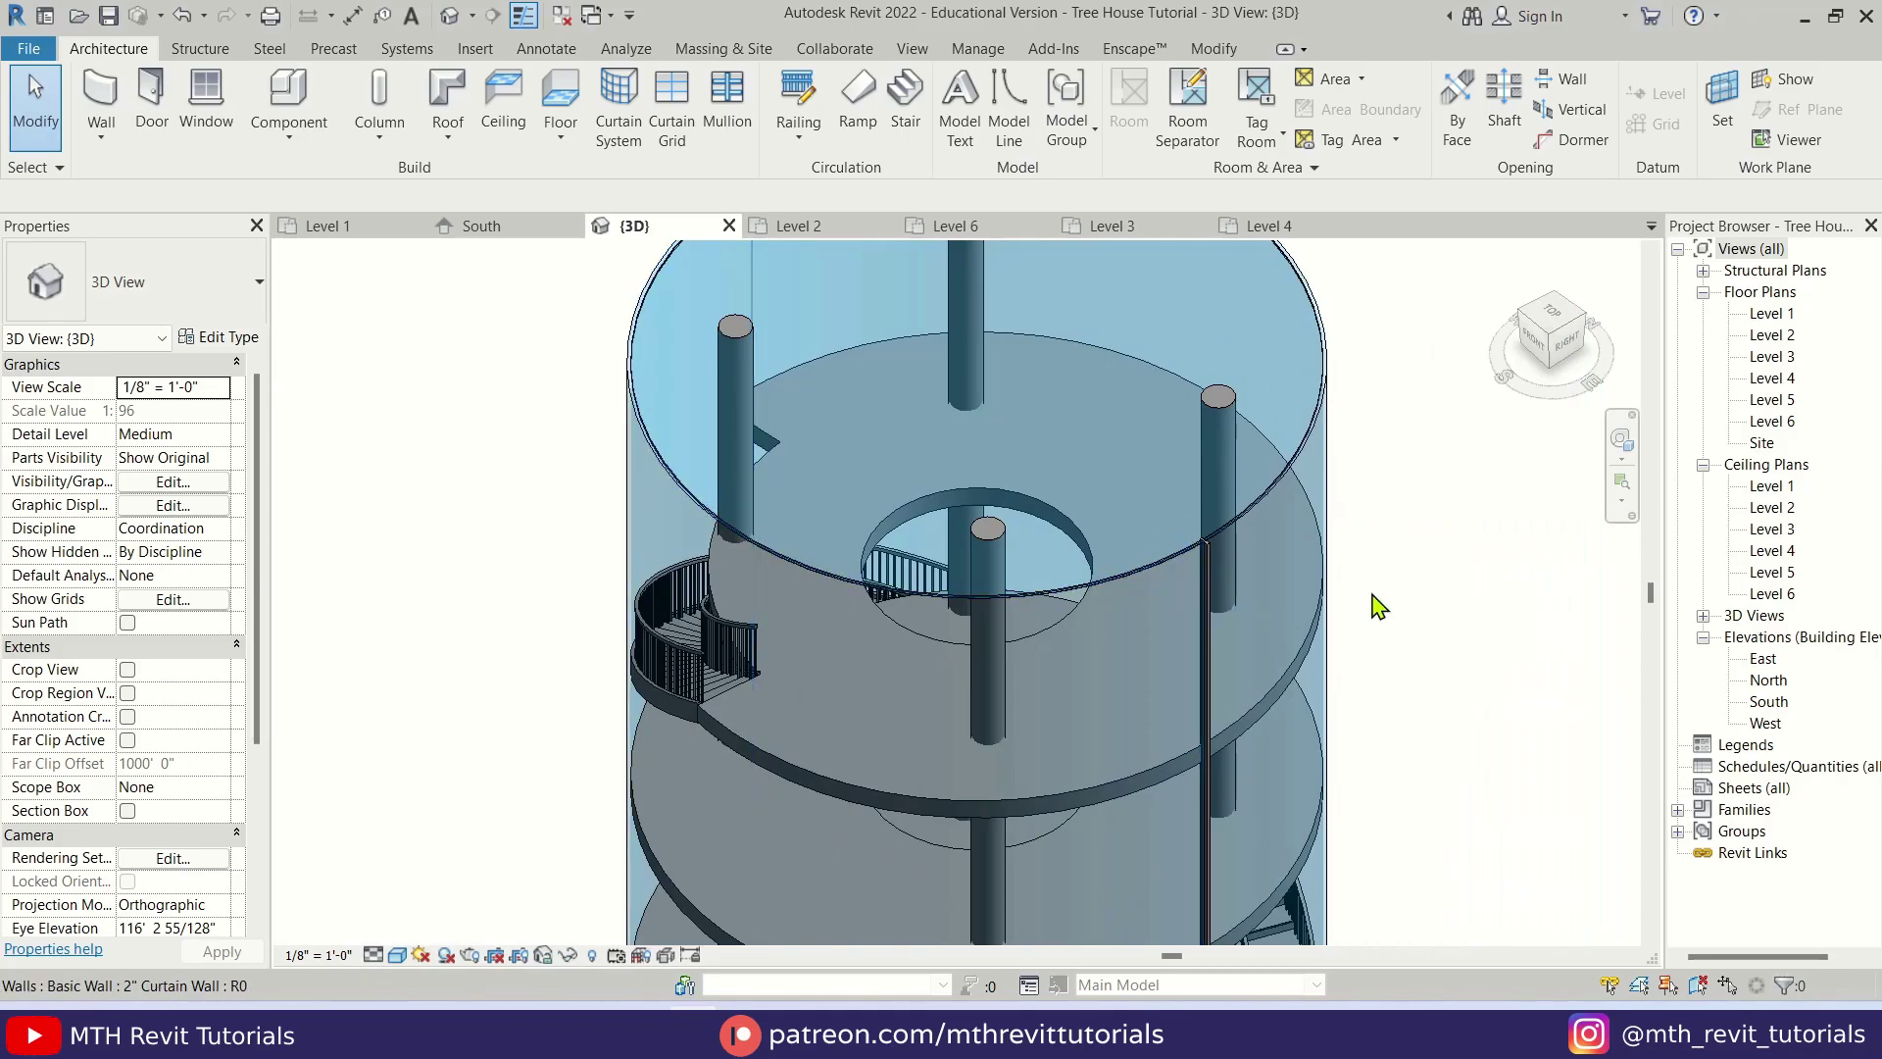
shift+middle_drag(1373, 592, 1164, 651)
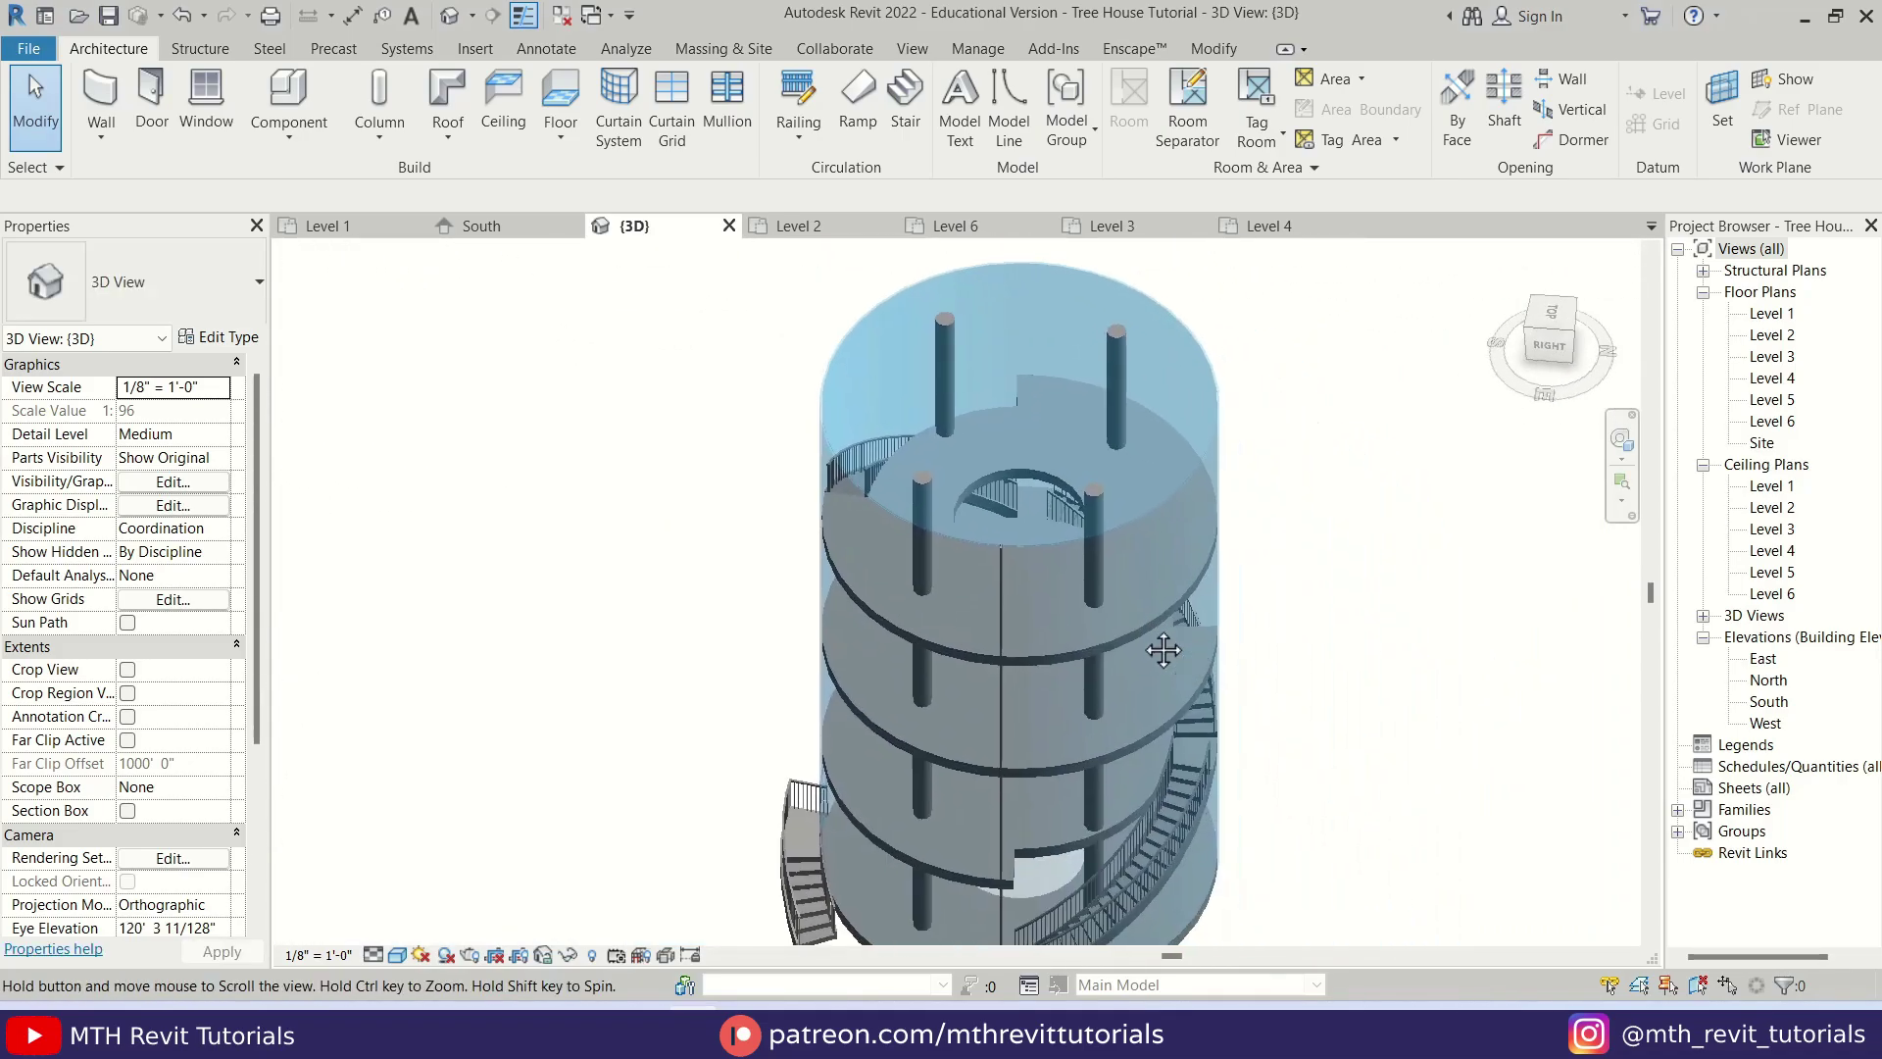
scroll(988, 590, up, 4)
click(1025, 548)
key(c)
key(s)
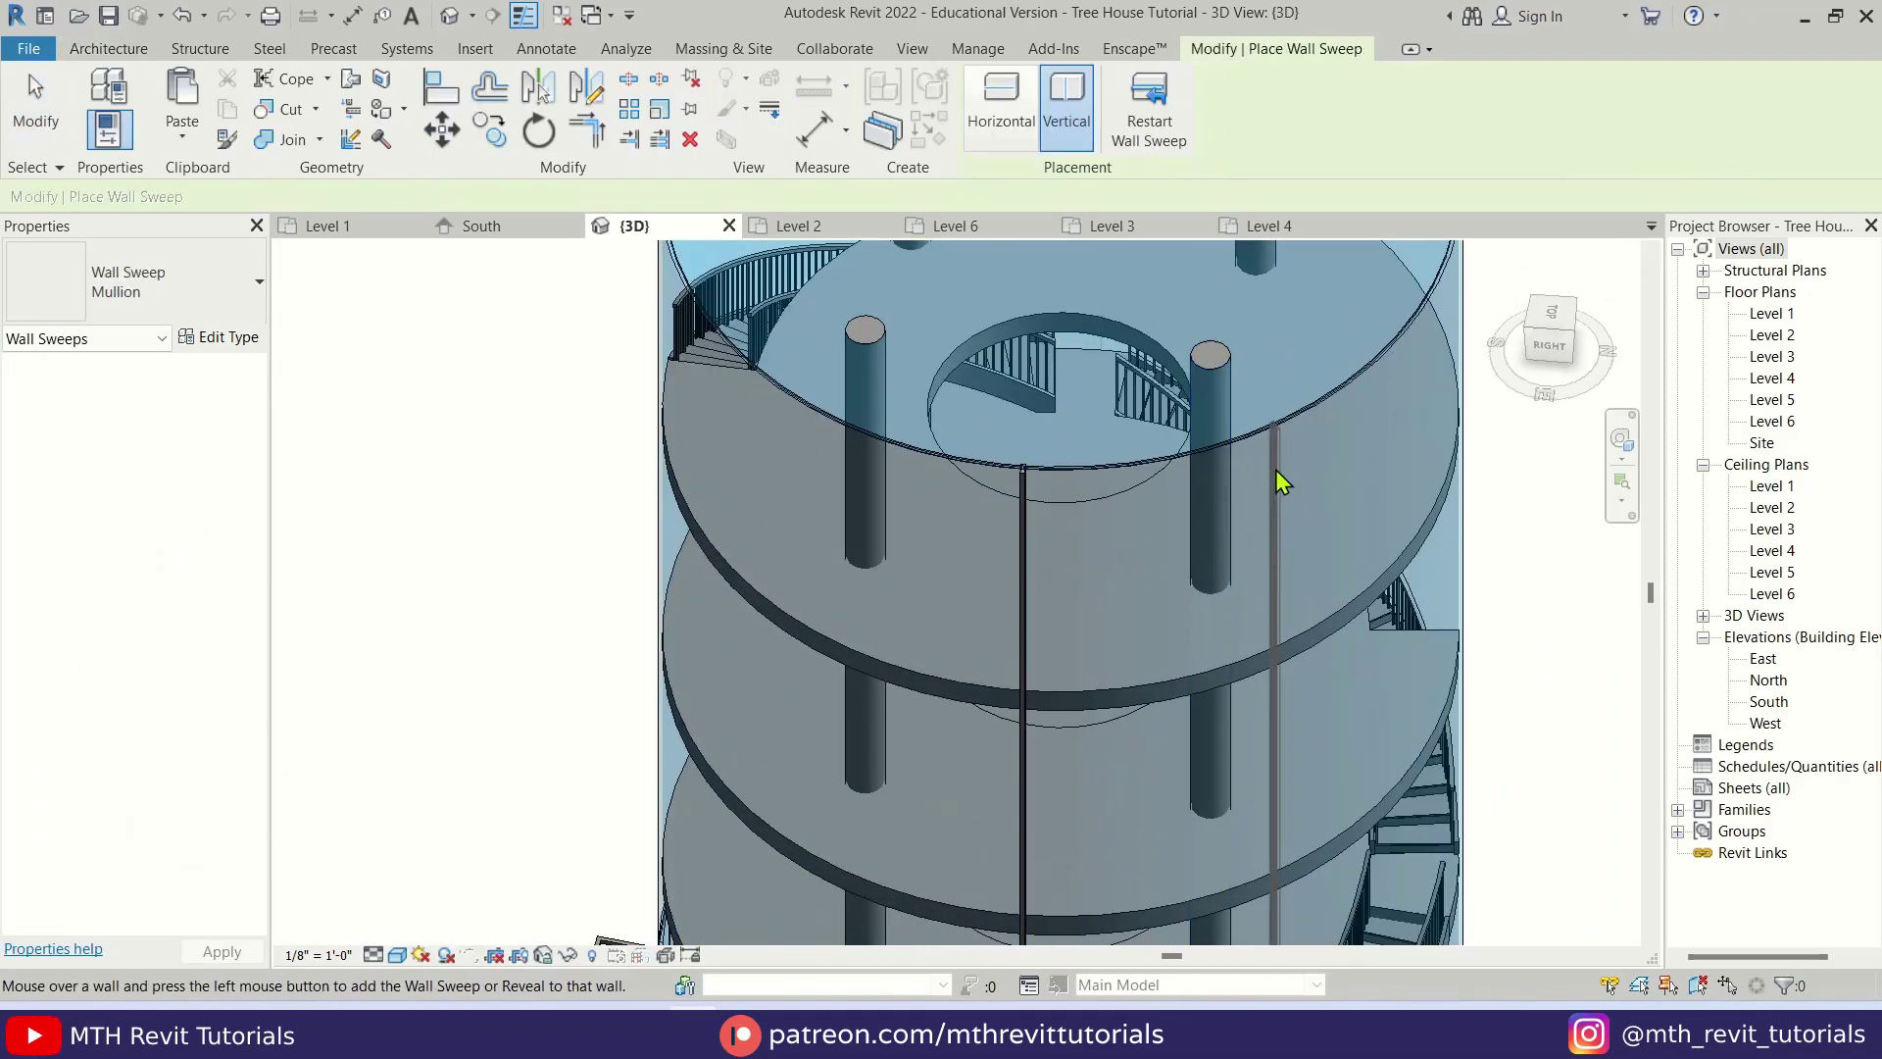
click(1276, 472)
scroll(1276, 471, down, 5)
scroll(1411, 672, up, 1)
shift+middle_drag(1411, 673, 1167, 602)
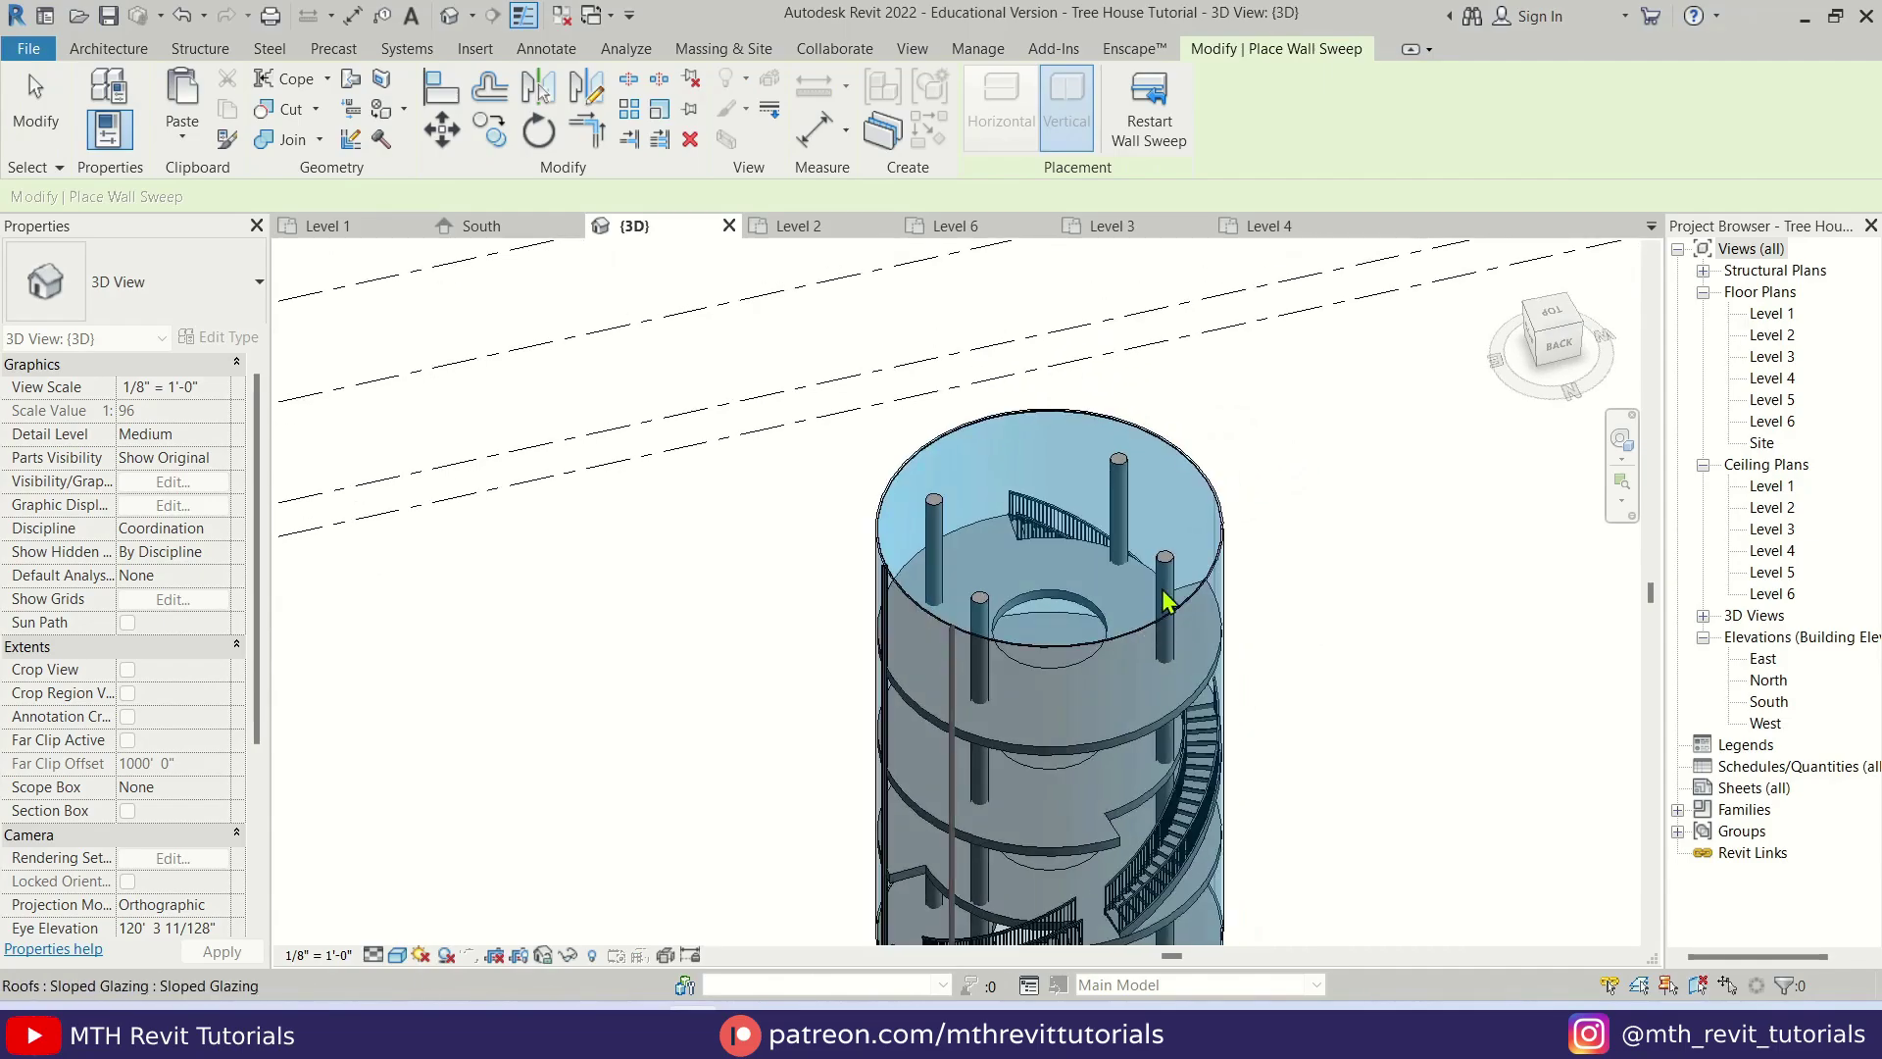
click(1173, 152)
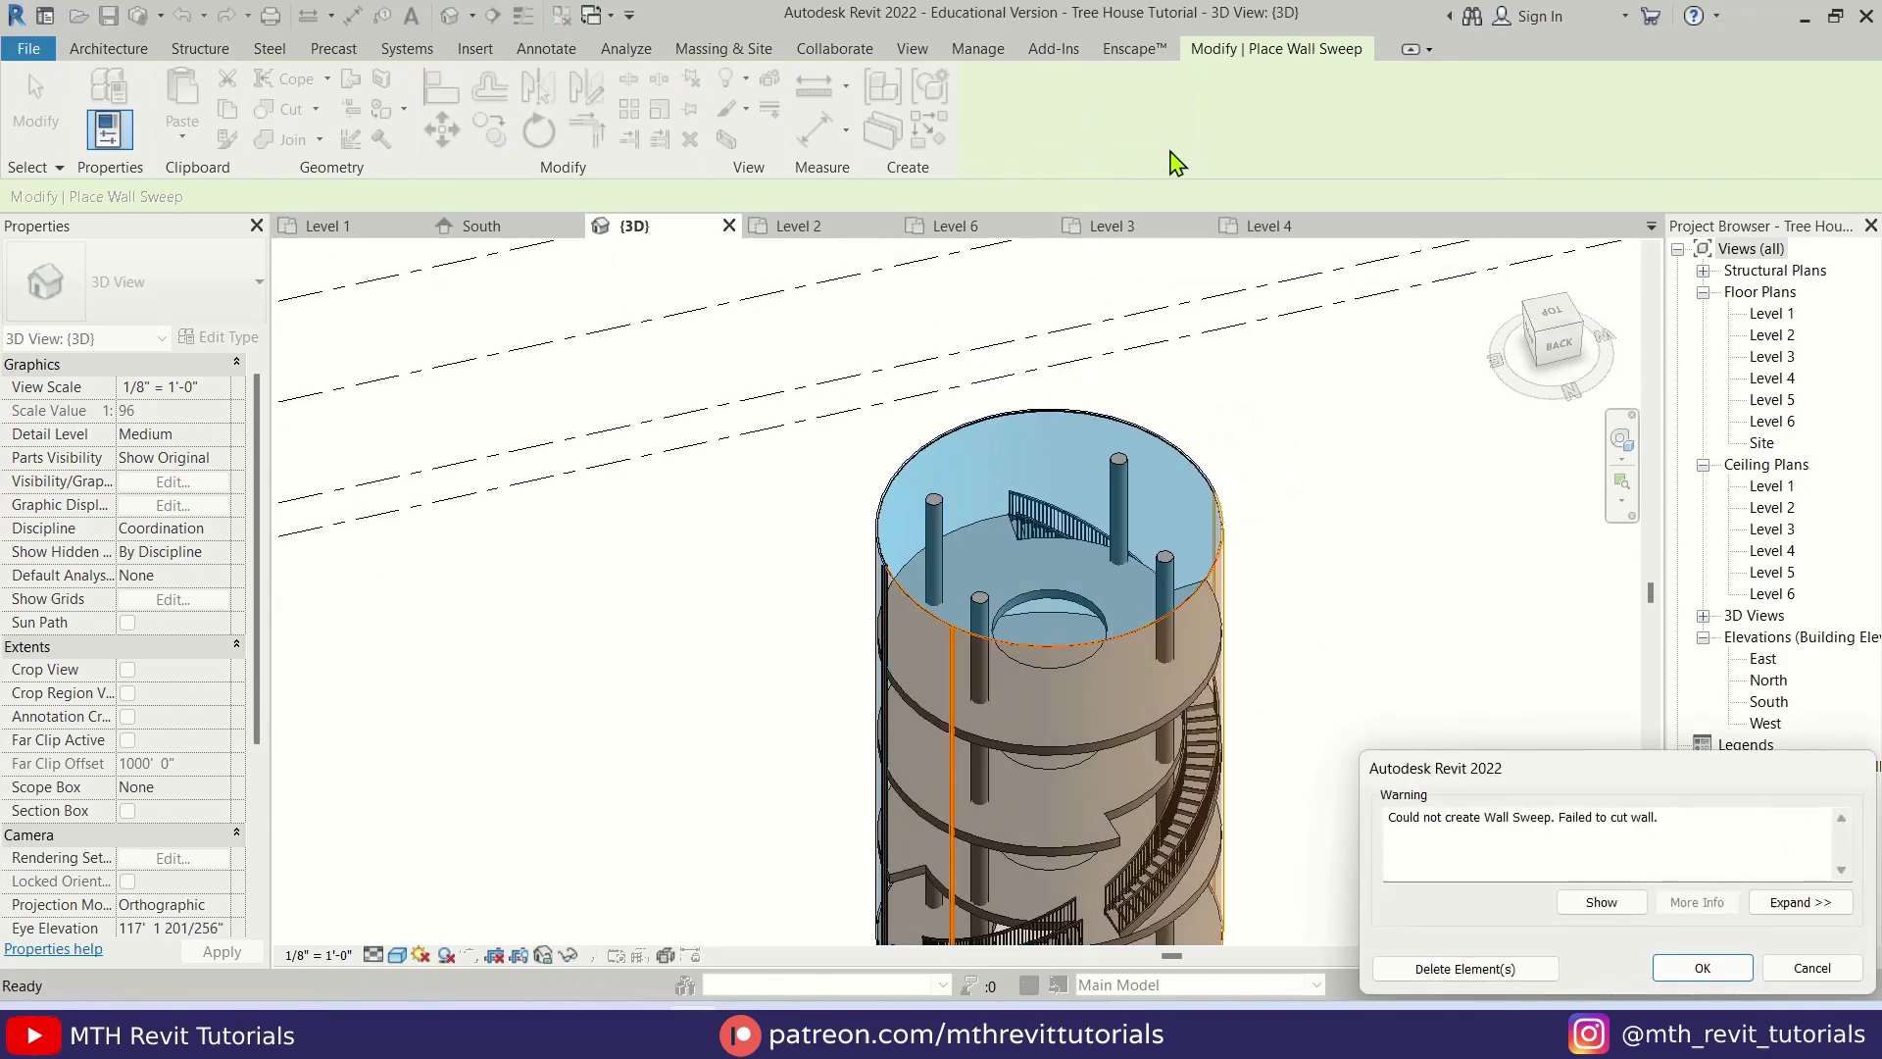
click(1698, 969)
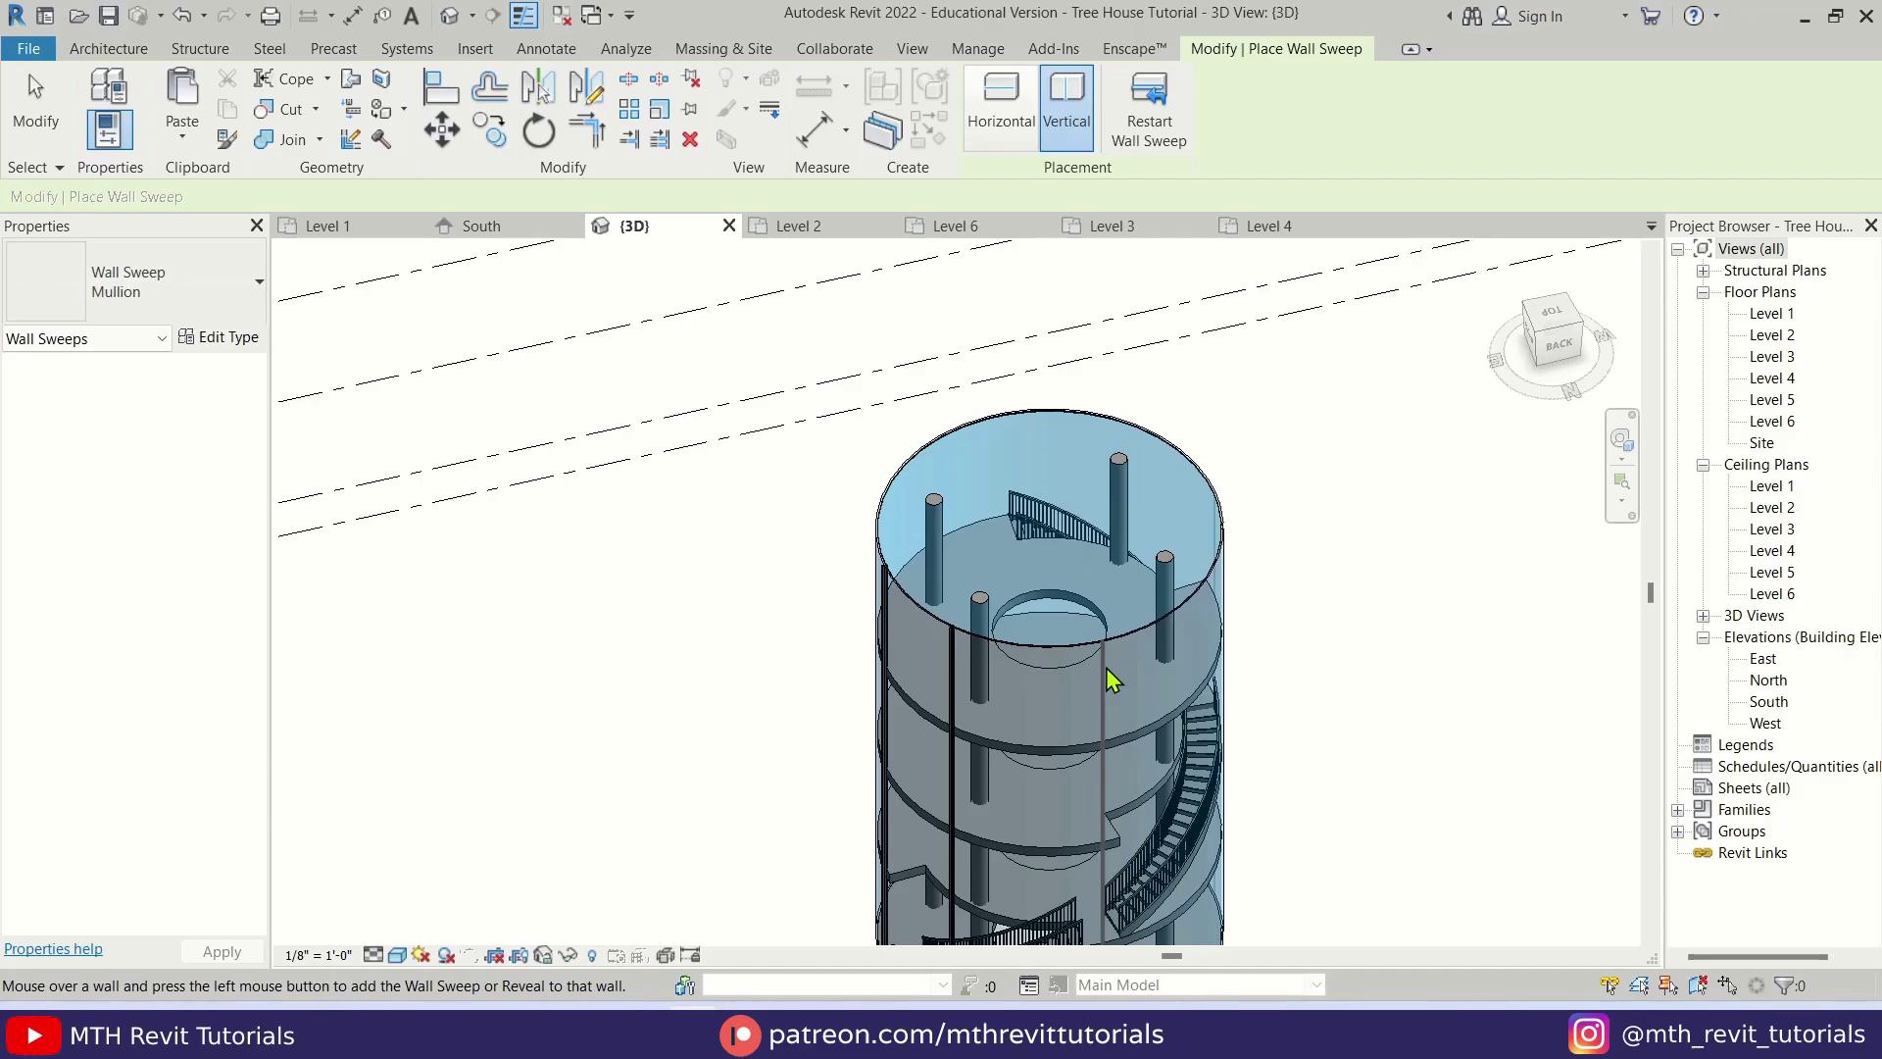
- Place a third vertical Mullion wall sweep at the back of the tower's glass wall and accept the warning
scroll(1111, 679, down, 3)
shift+middle_drag(1235, 693, 838, 586)
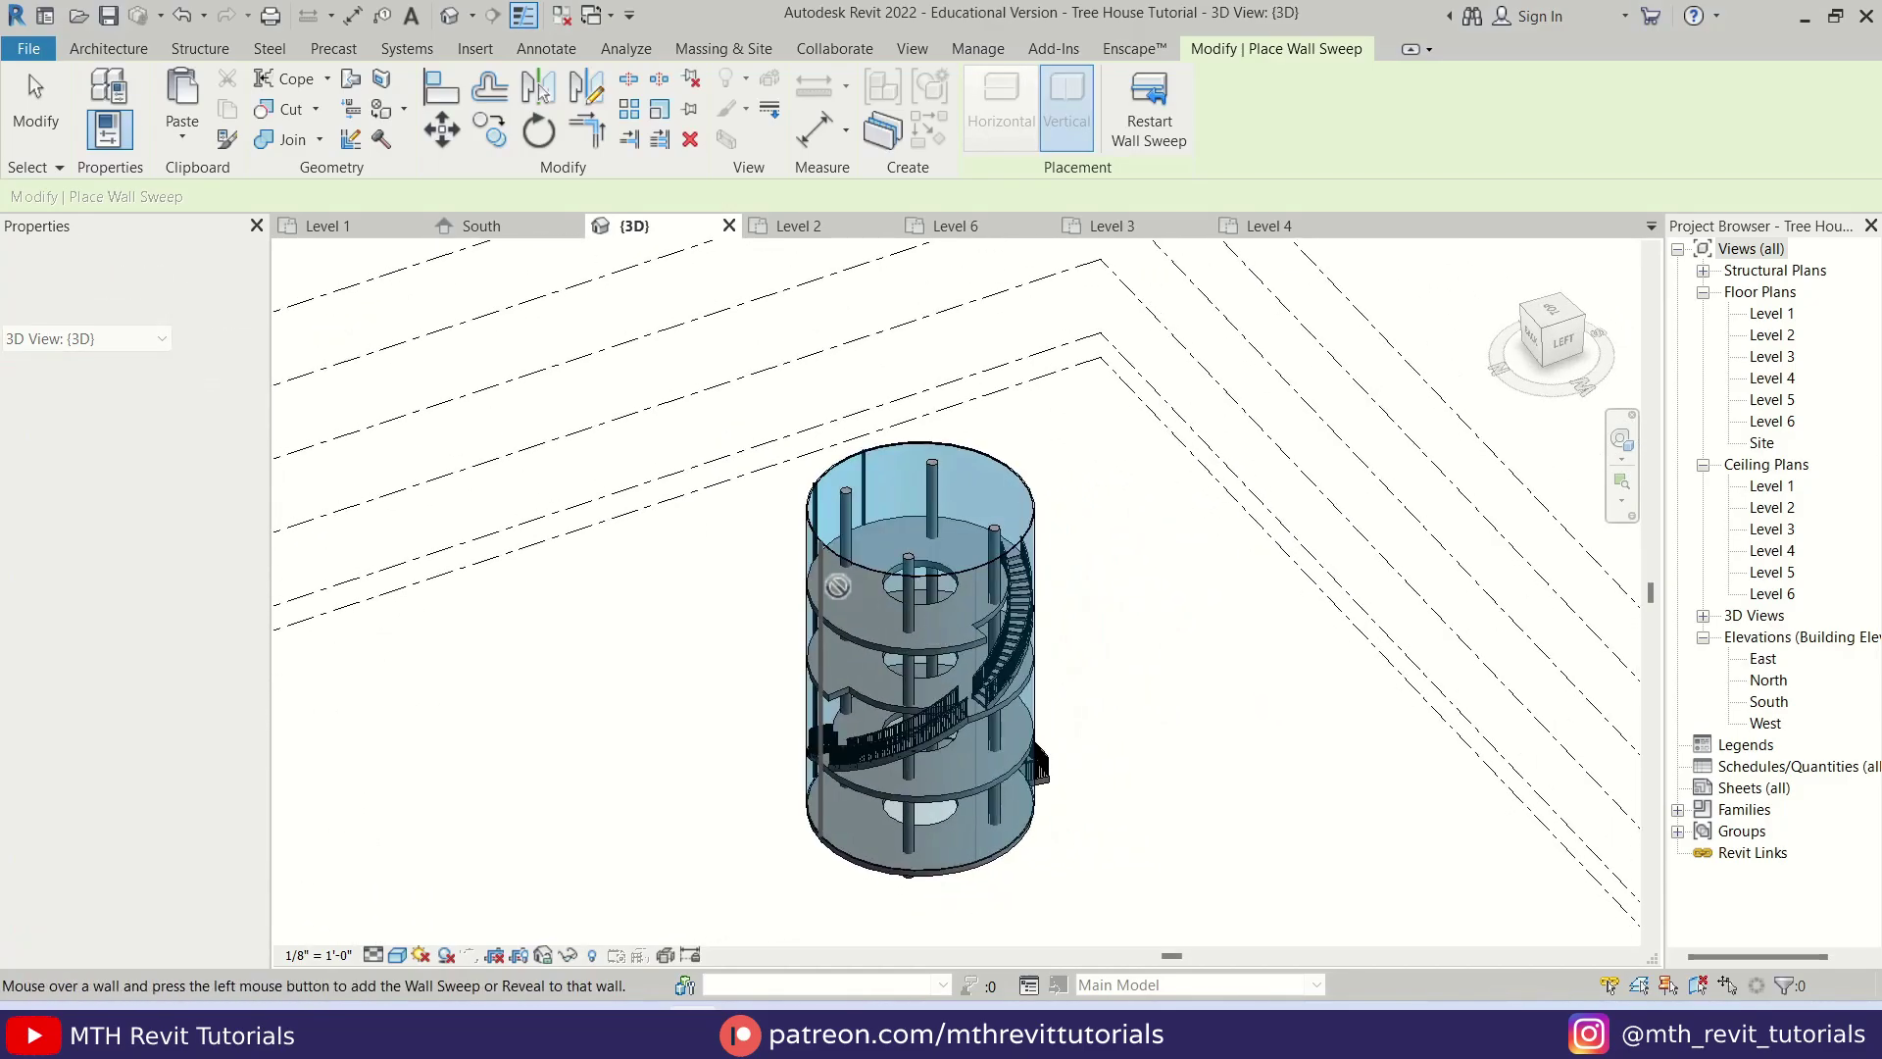
scroll(837, 586, up, 2)
click(1161, 157)
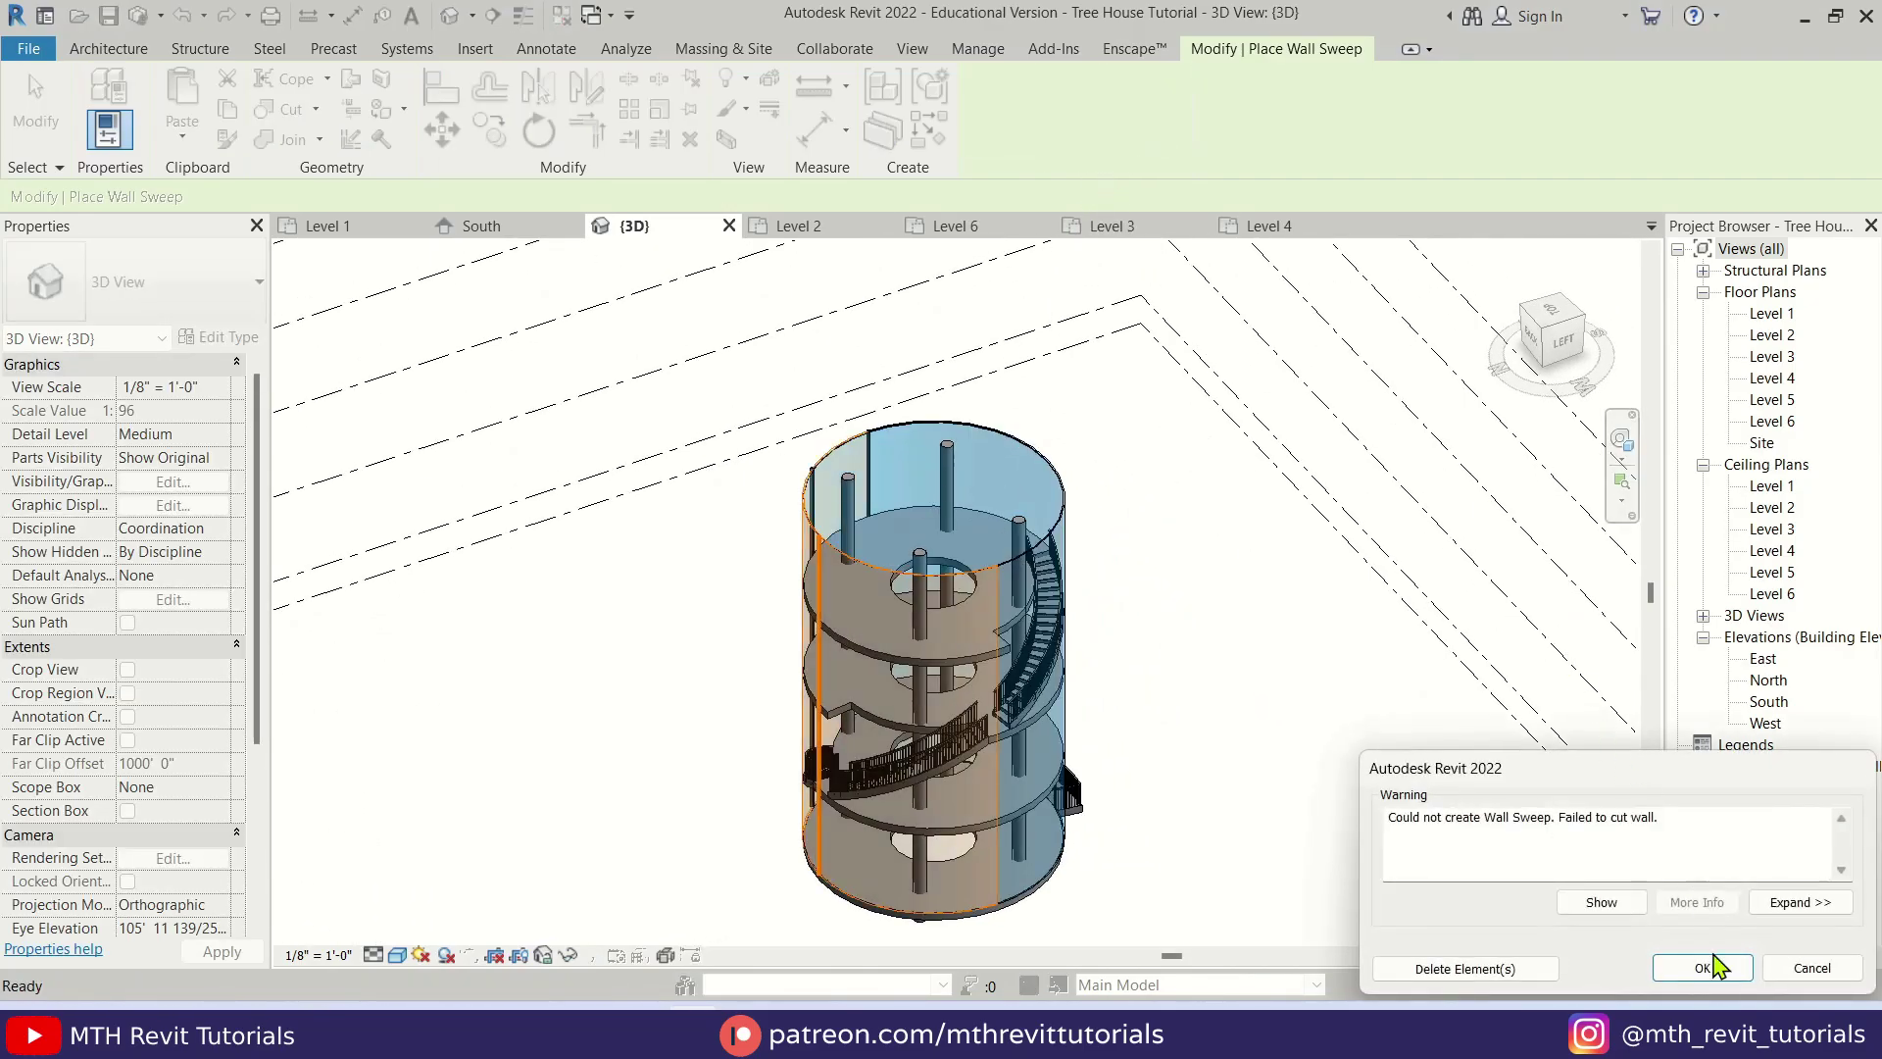
click(1699, 968)
- Place two more vertical Mullion wall sweeps around the glass wall, the last at the opposite joint line, accepting the warning
scroll(931, 614, up, 2)
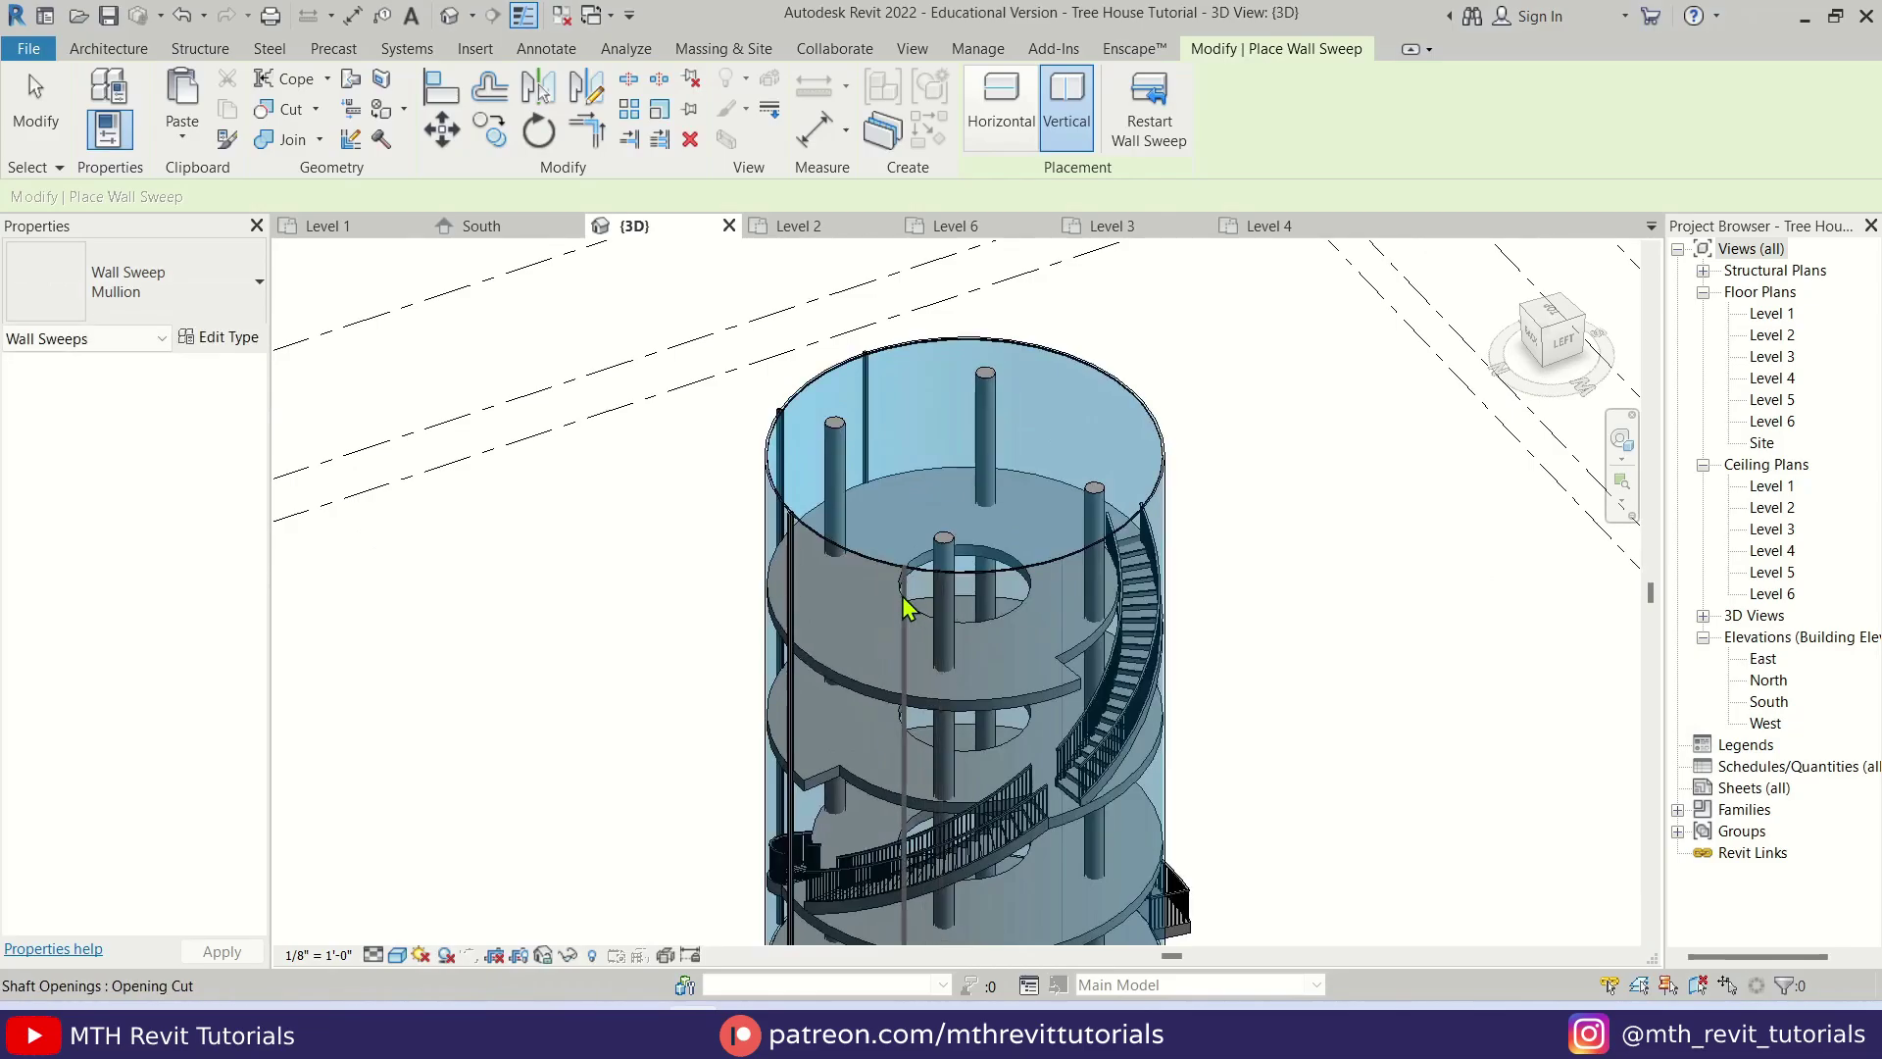
scroll(892, 603, up, 3)
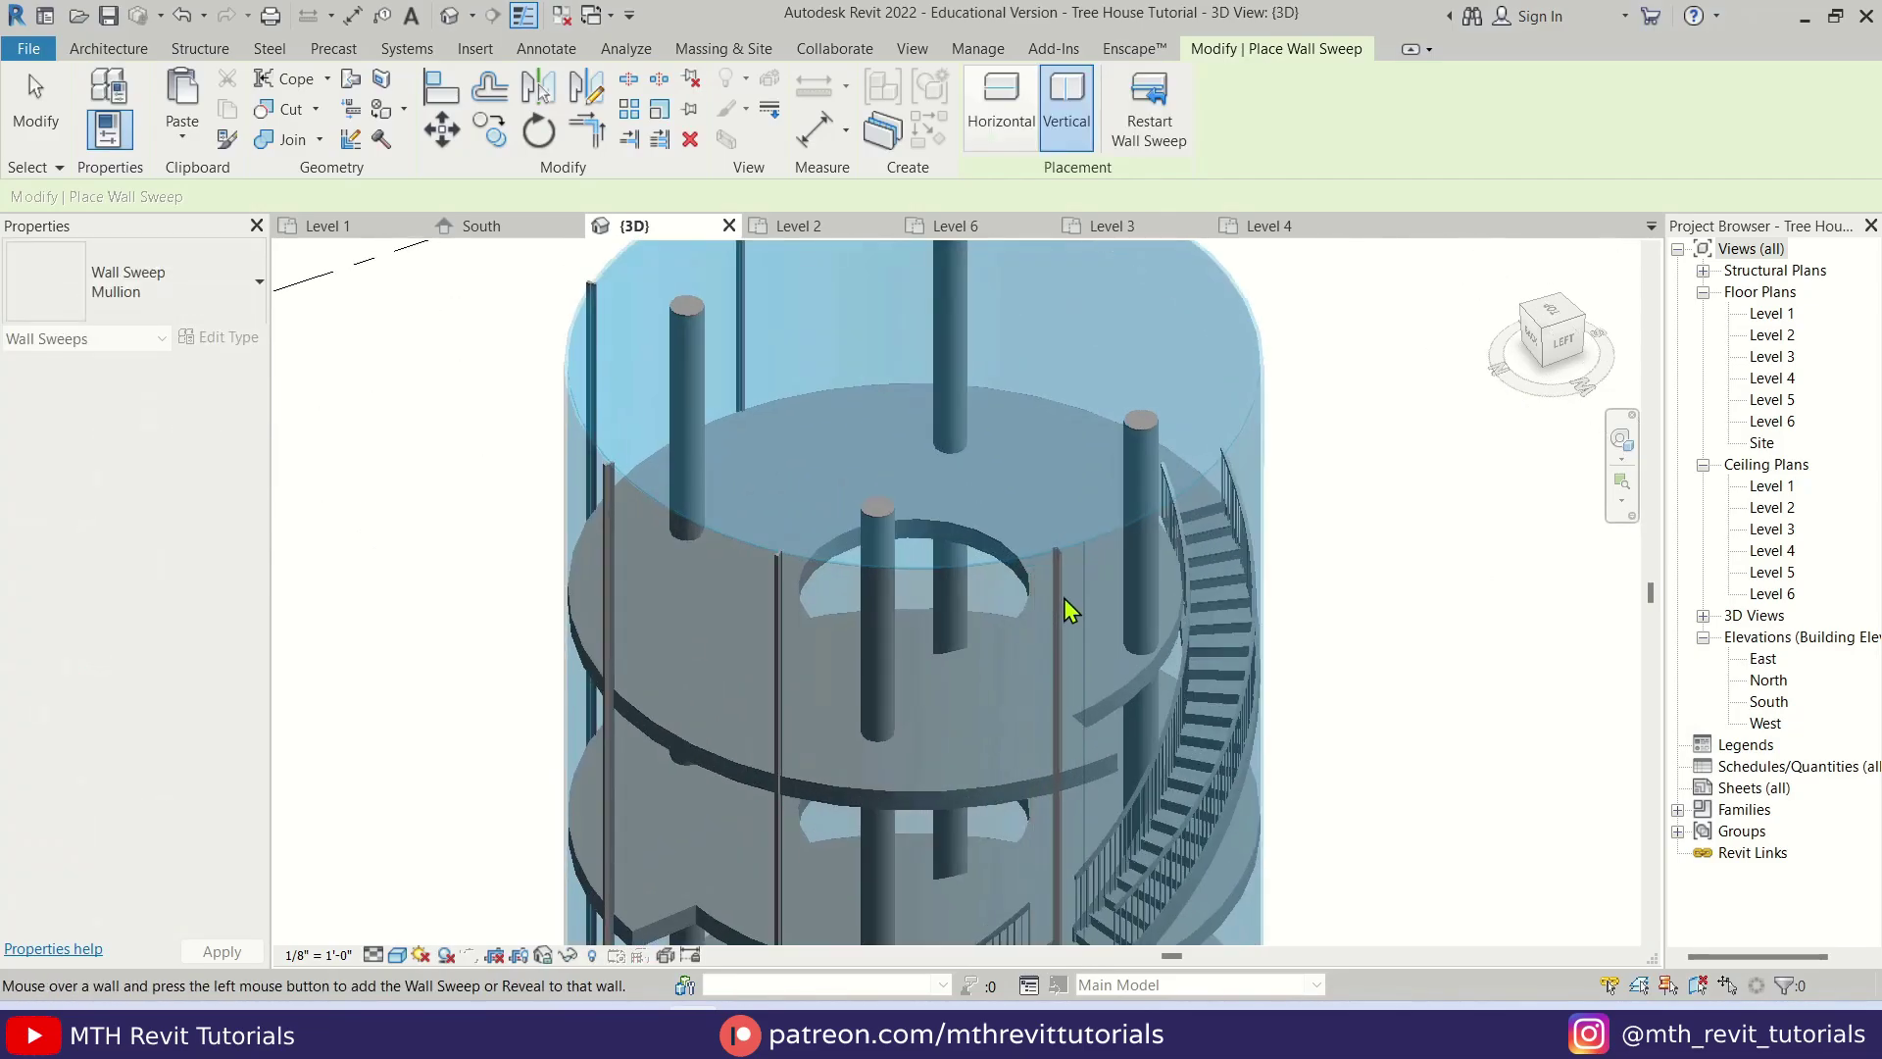
scroll(1074, 600, up, 2)
scroll(1084, 561, up, 4)
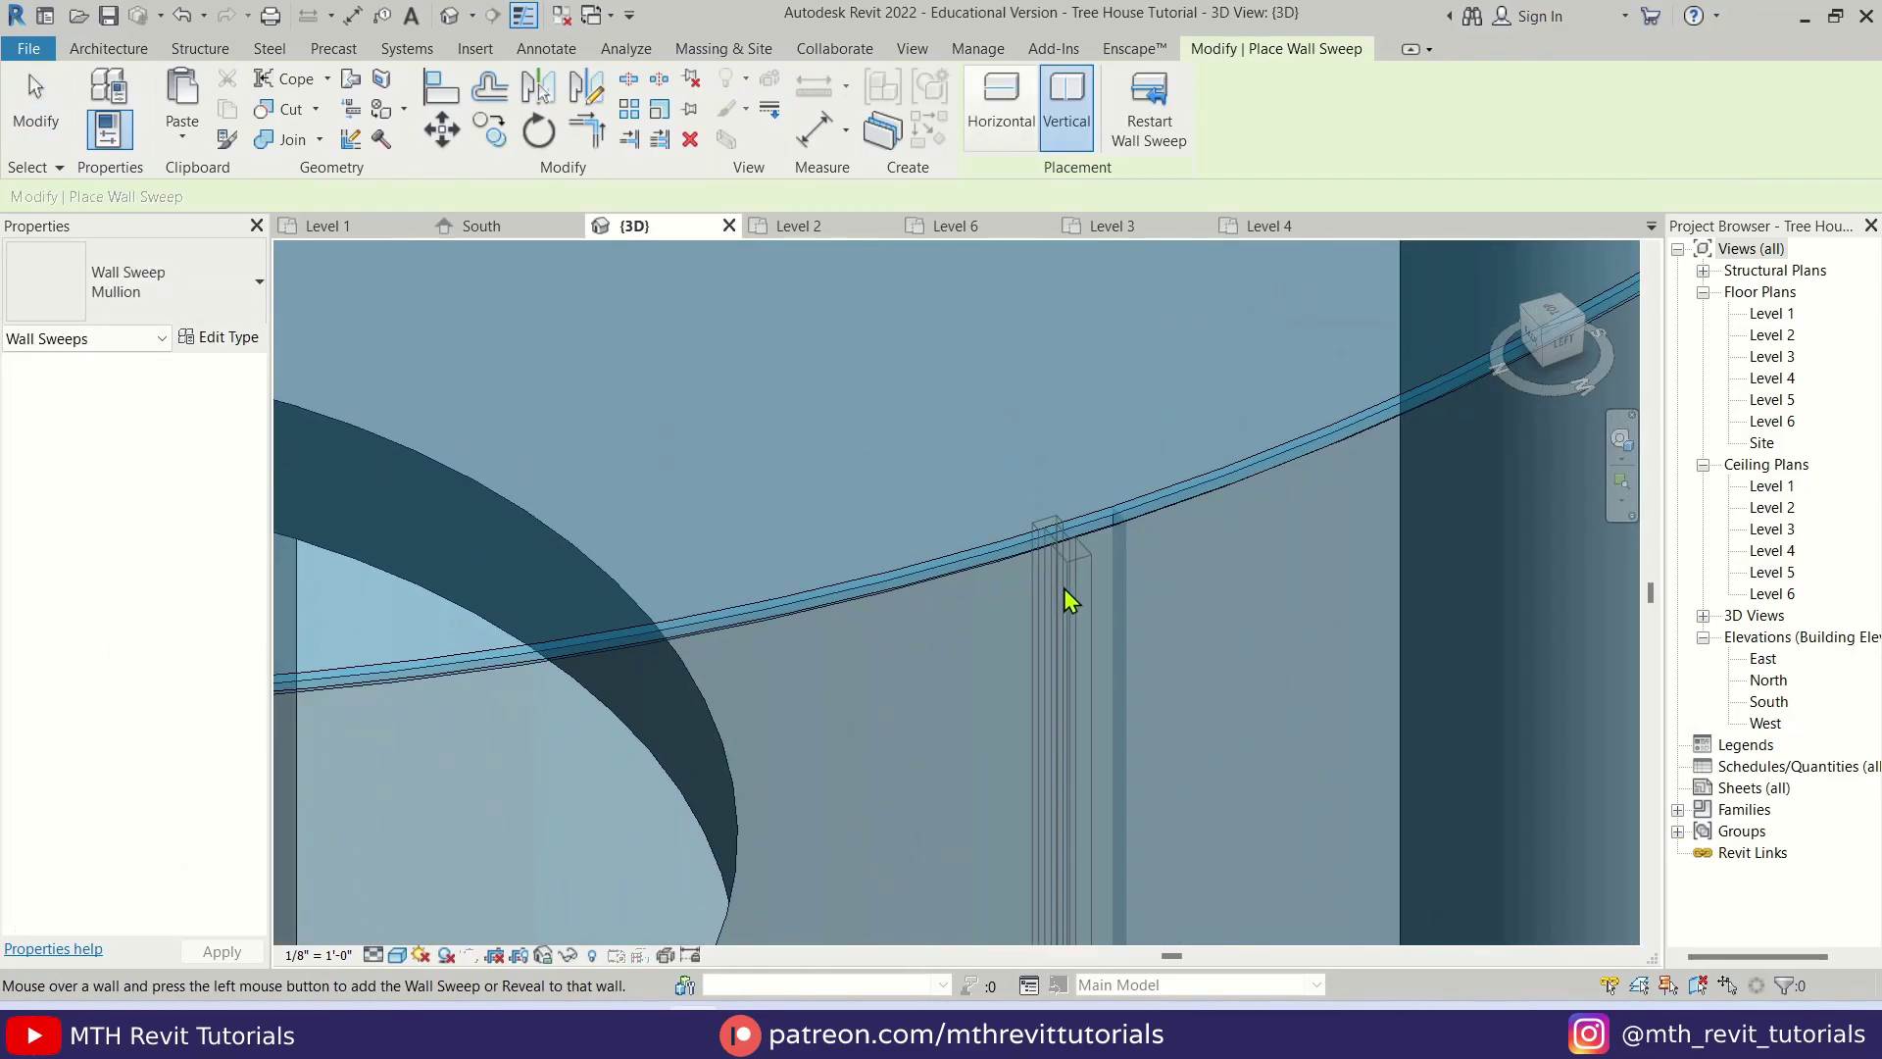
key(Escape)
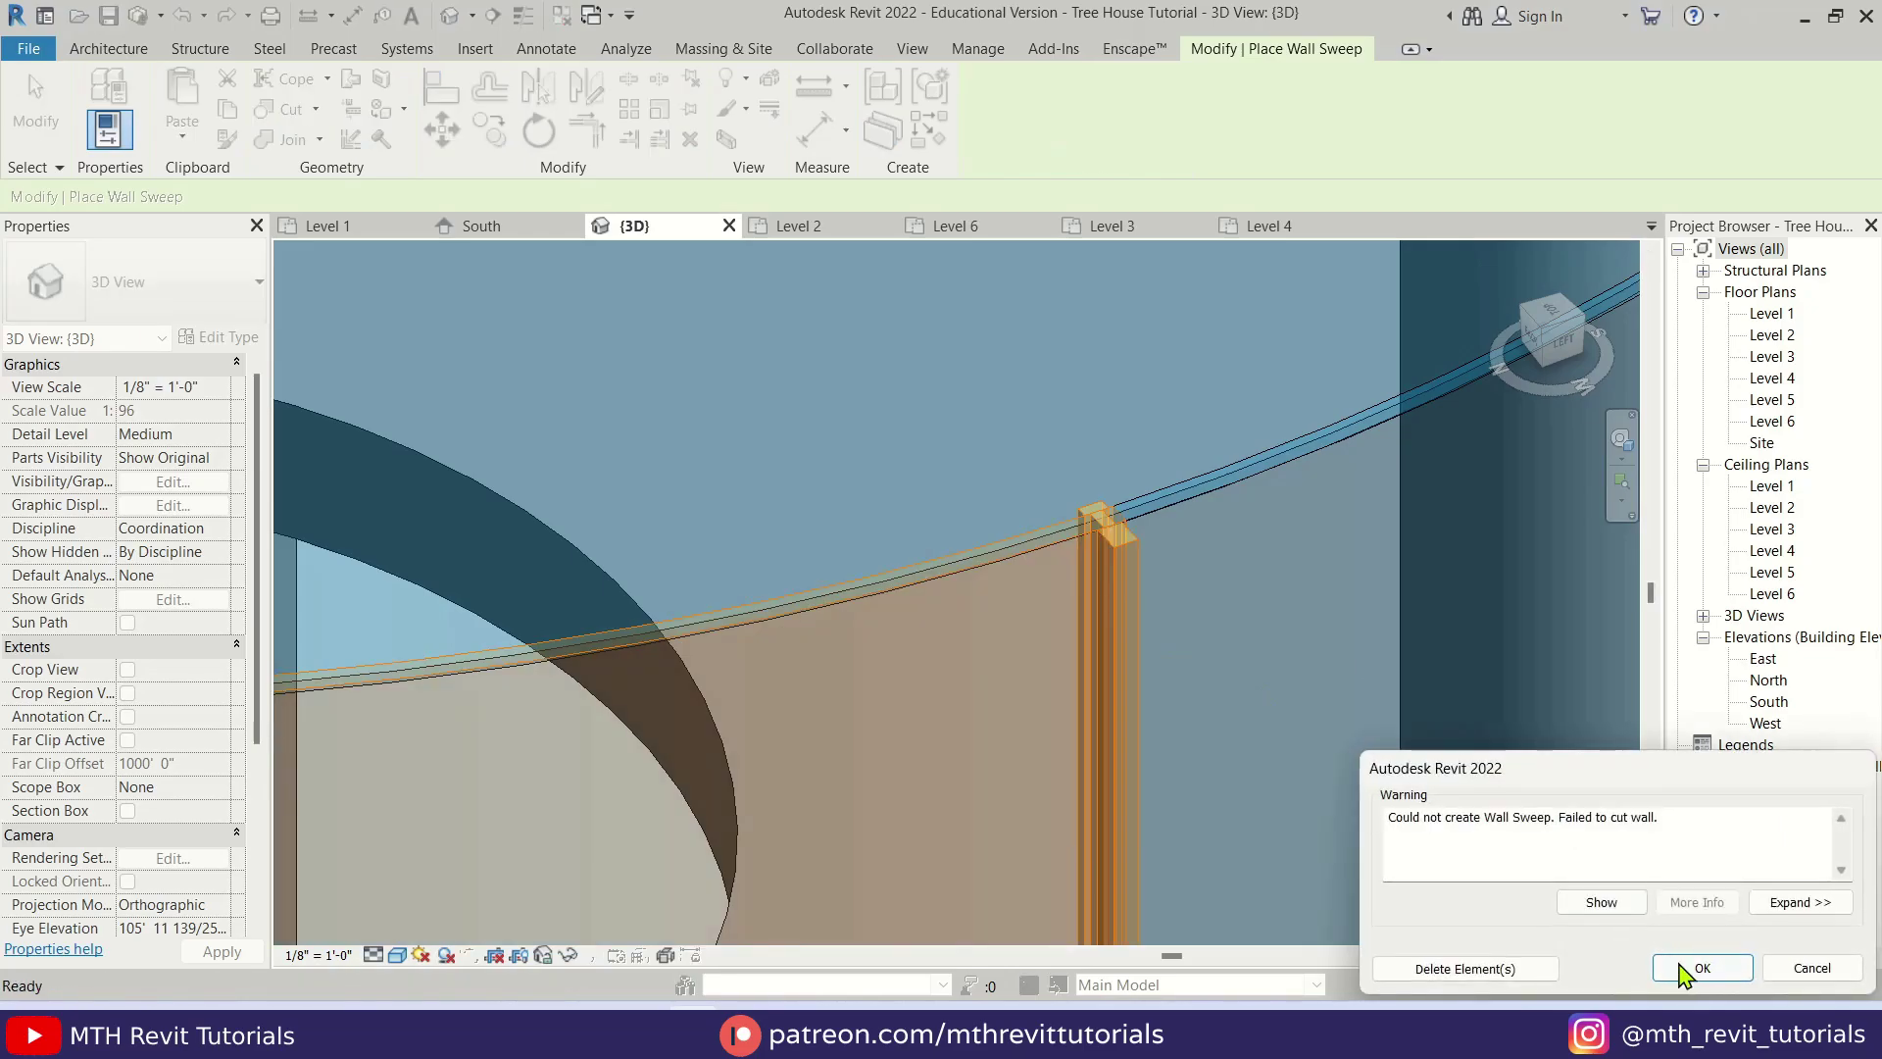
click(1681, 965)
- In the Level 2 plan, mirror copies of the upper half's three intermediate Mullion sweeps about the tower's horizontal centre axis, accepting the warnings
scroll(1304, 563, down, 8)
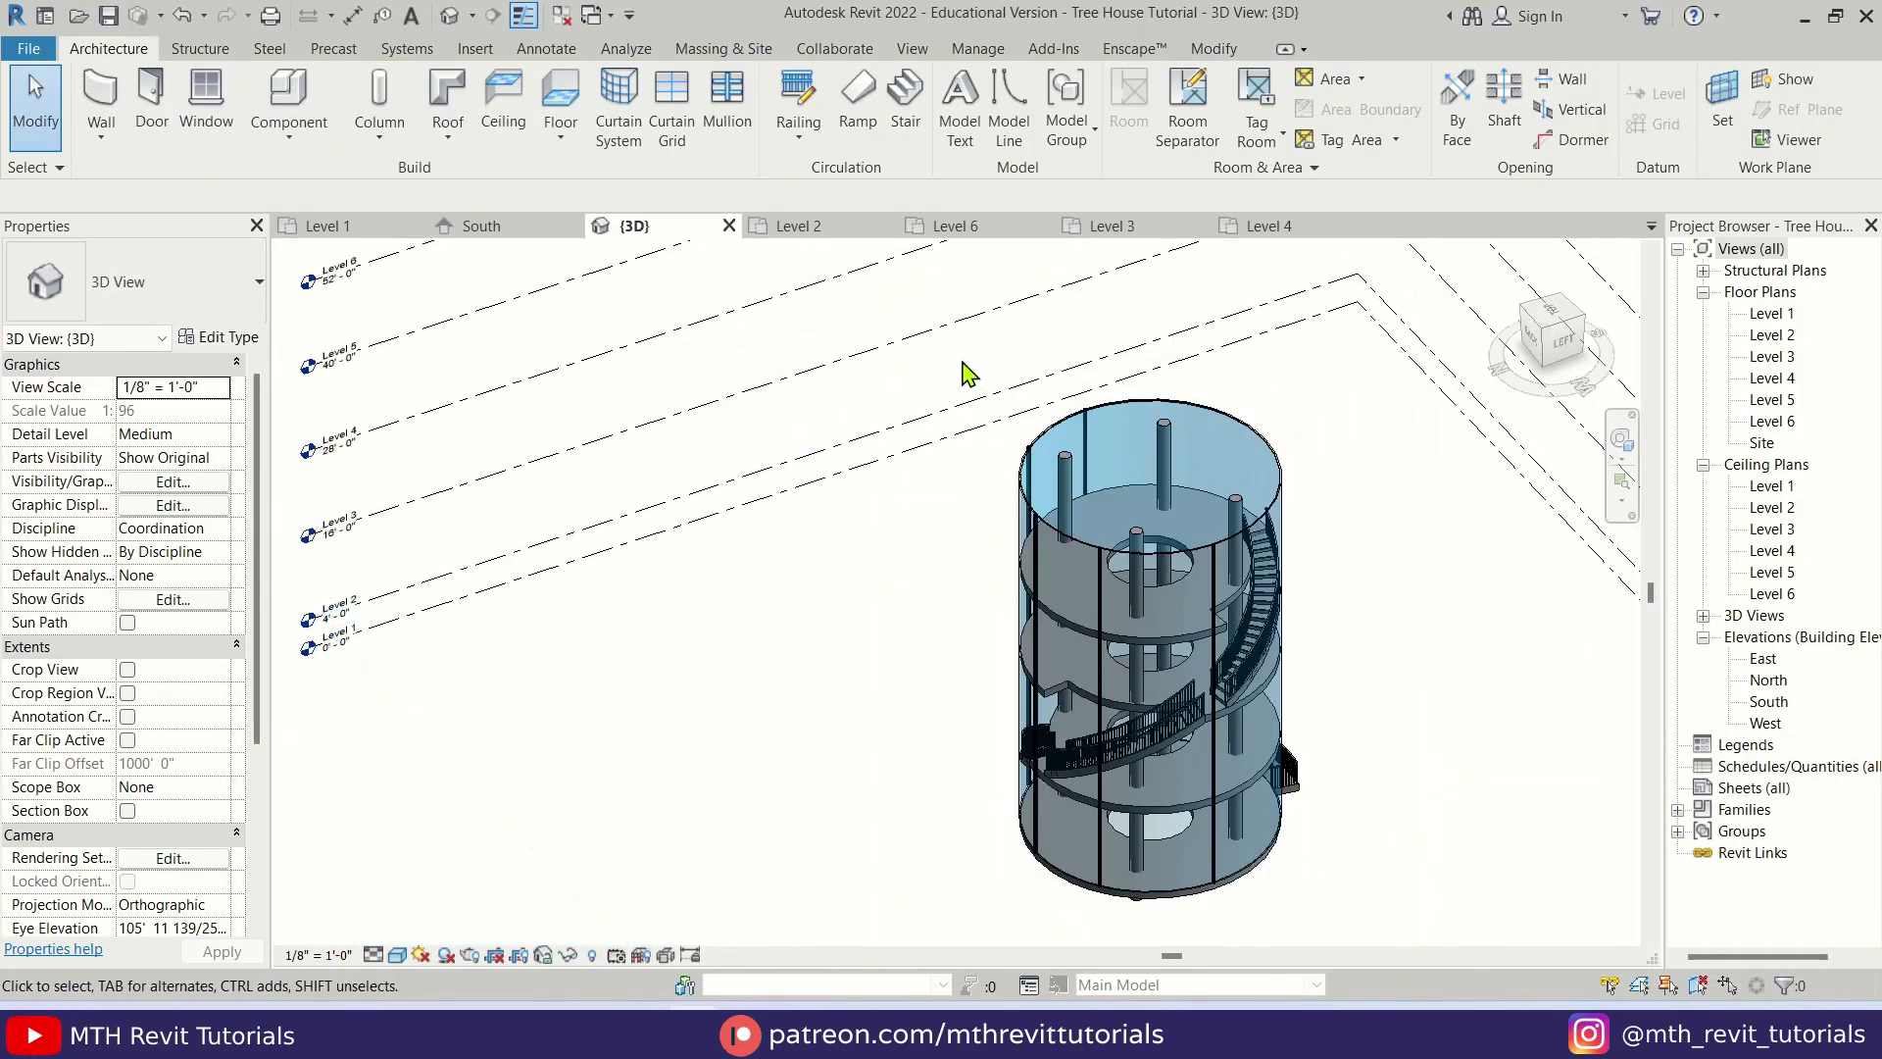
click(799, 226)
scroll(912, 455, up, 2)
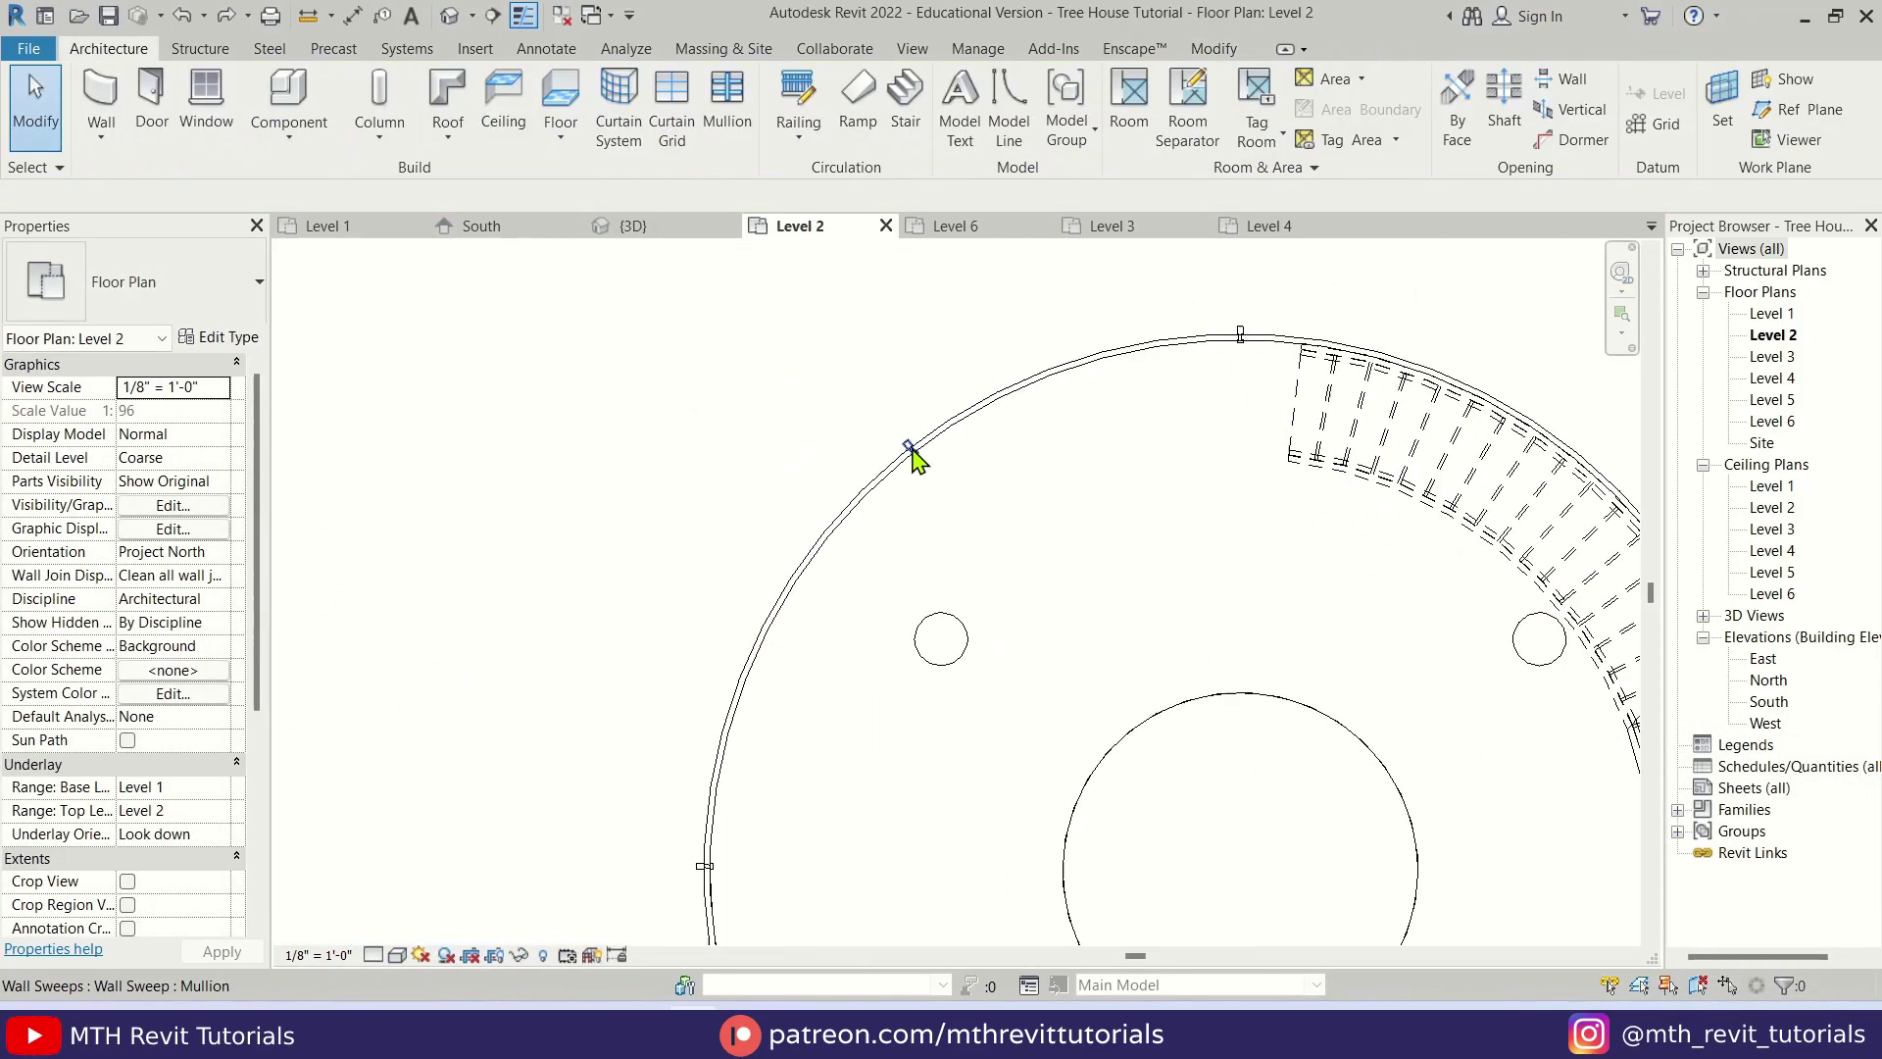
click(912, 455)
scroll(853, 495, down, 2)
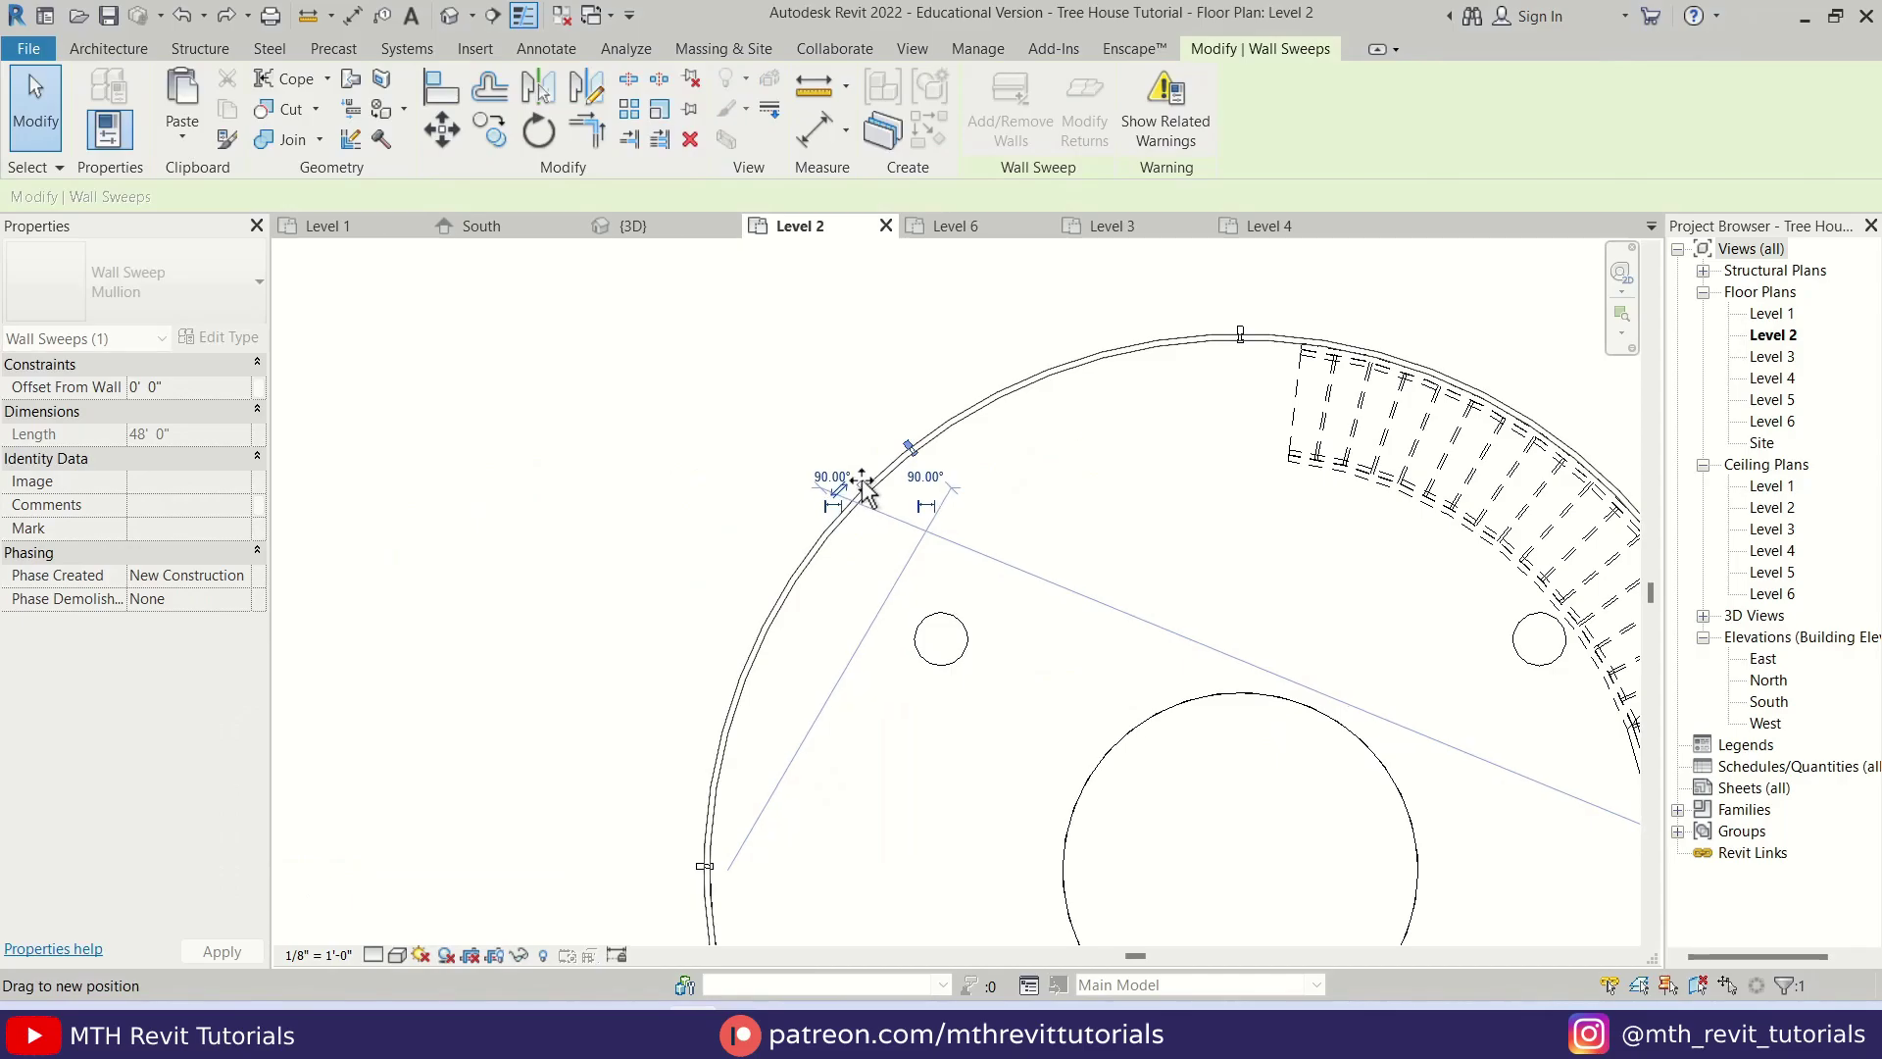
key(Escape)
middle_drag(897, 401, 789, 350)
drag(628, 377, 856, 522)
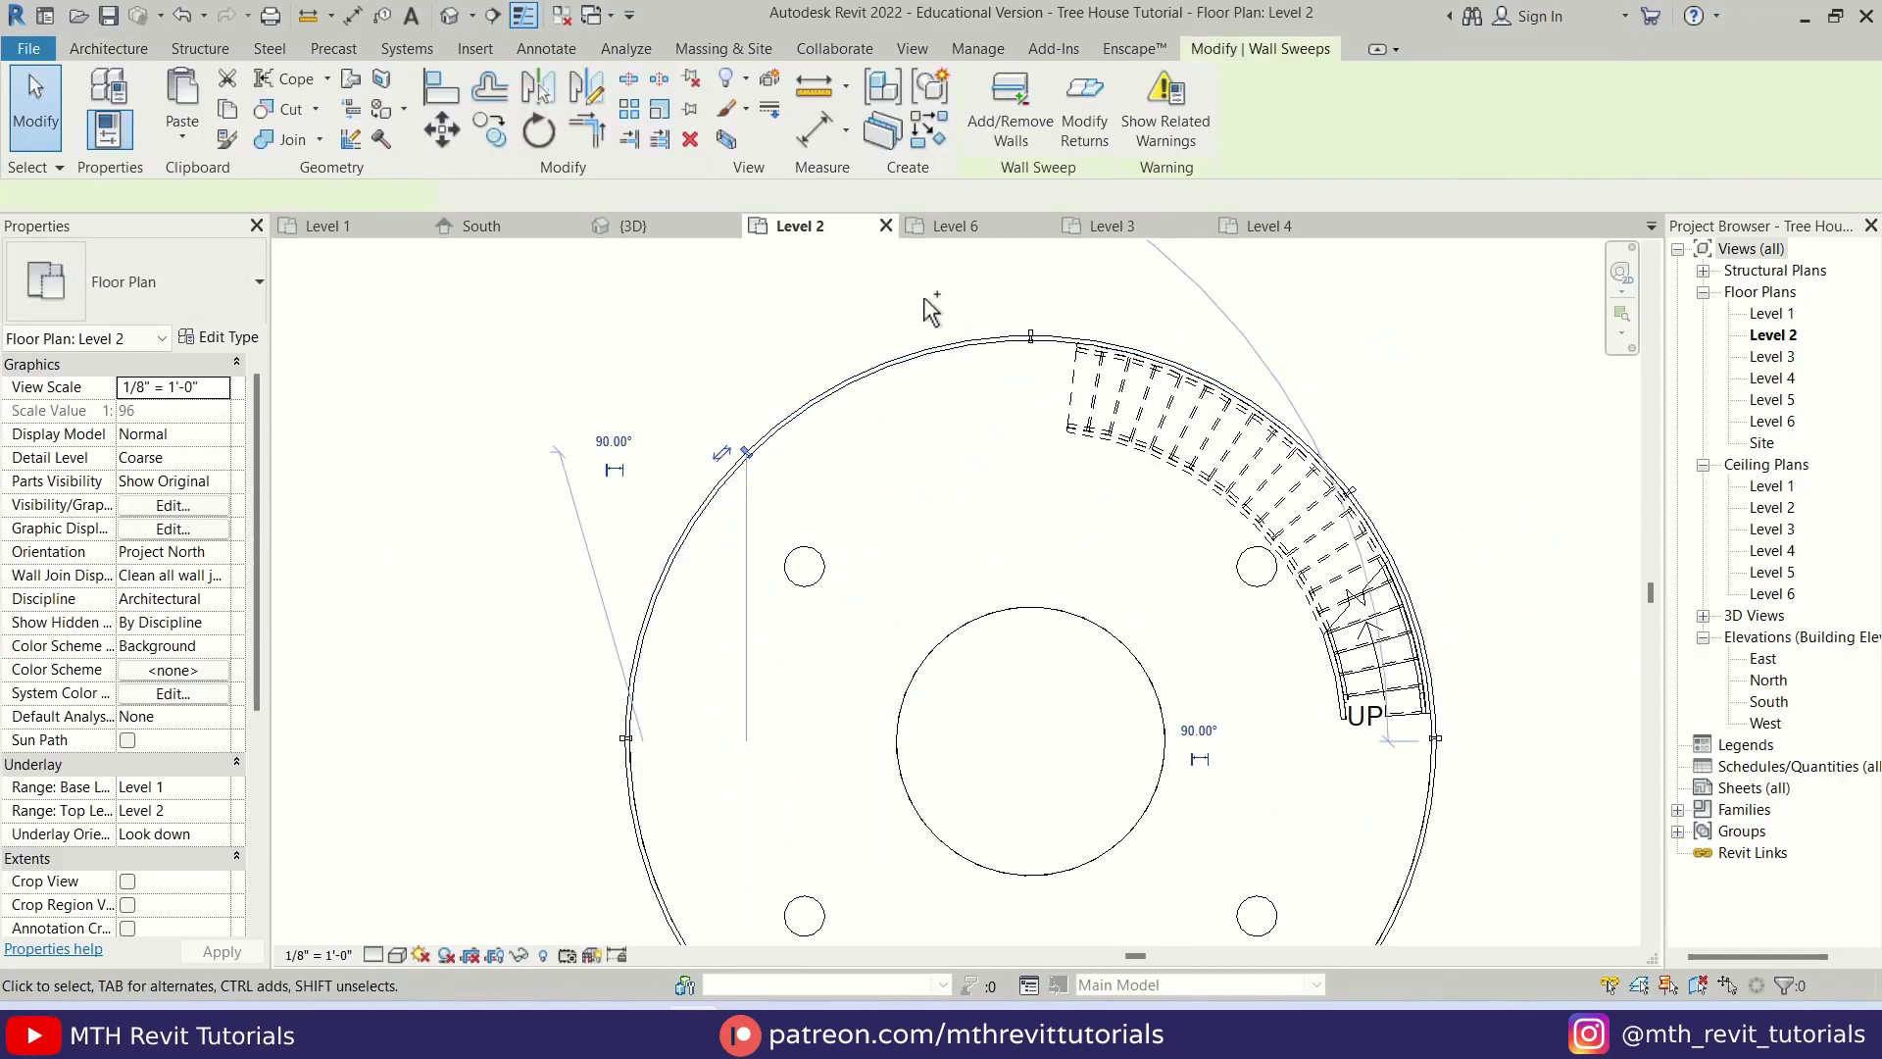
ctrl+drag(928, 296, 1066, 384)
ctrl+drag(1314, 421, 1434, 544)
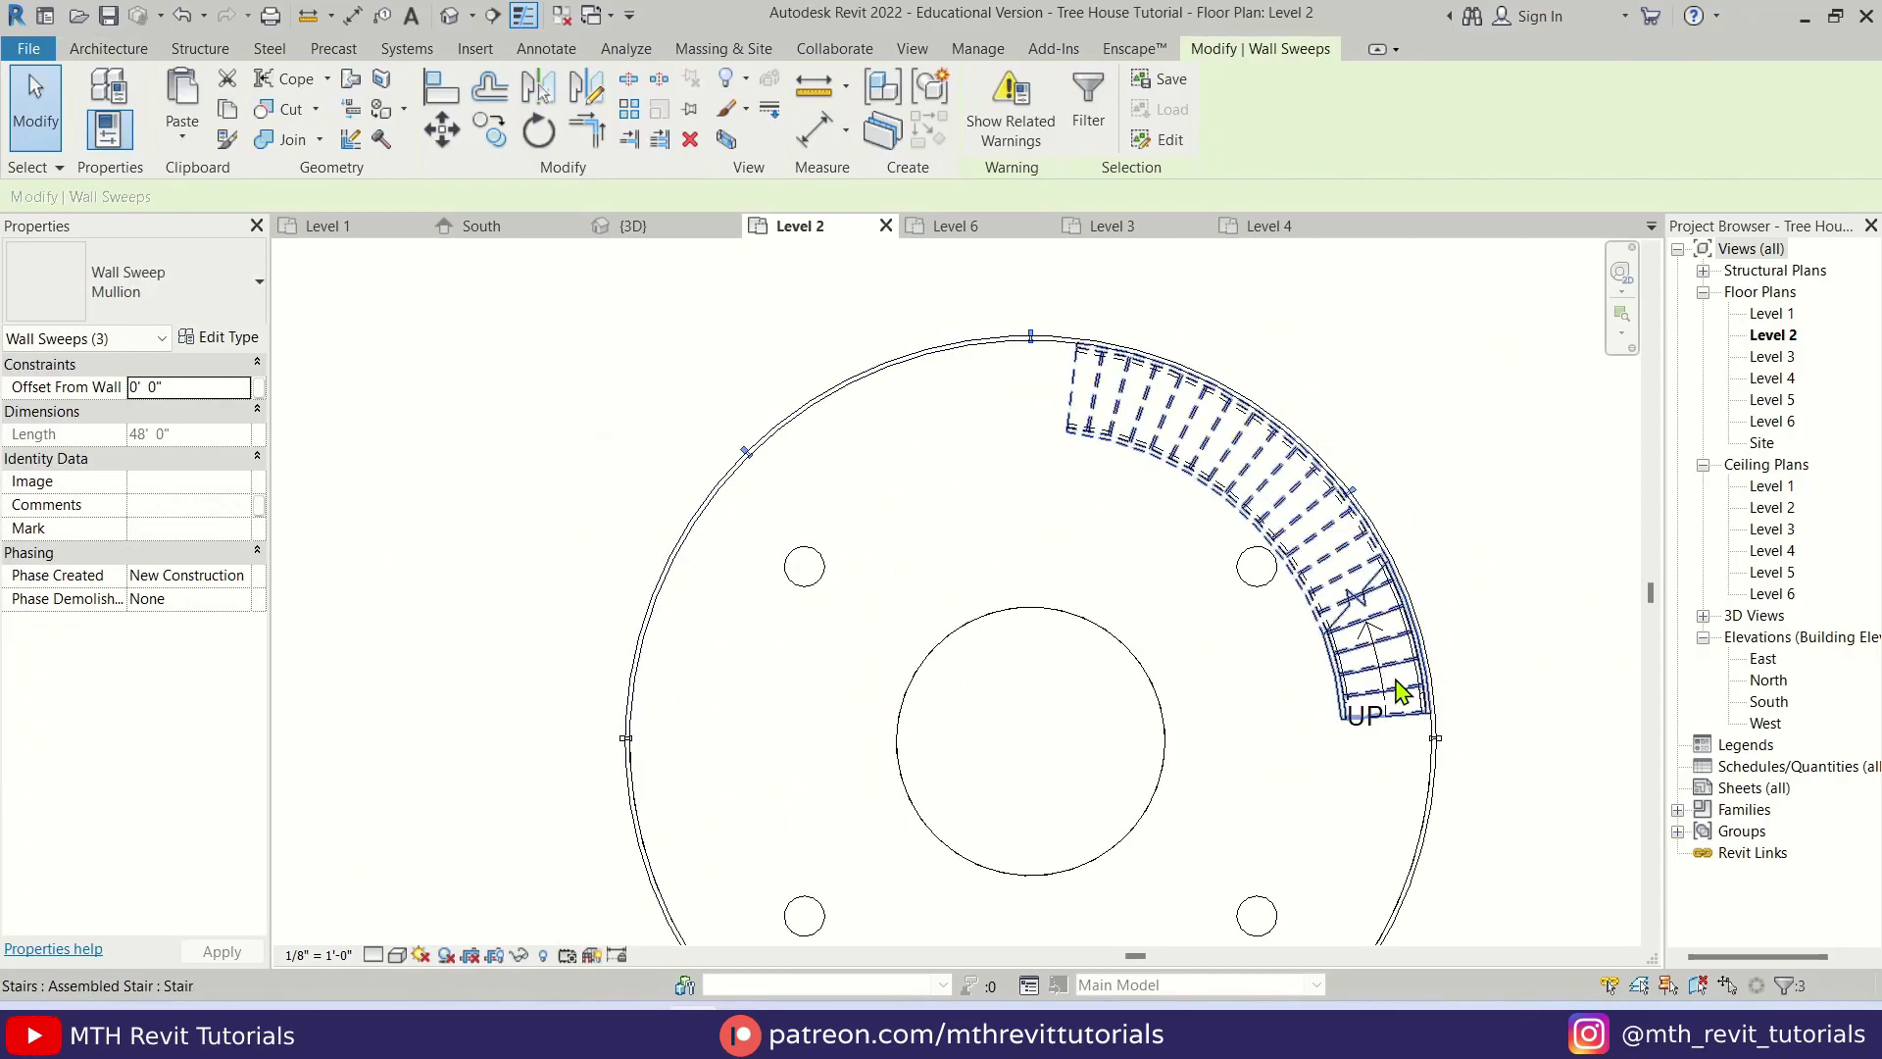
middle_drag(1261, 747, 1284, 597)
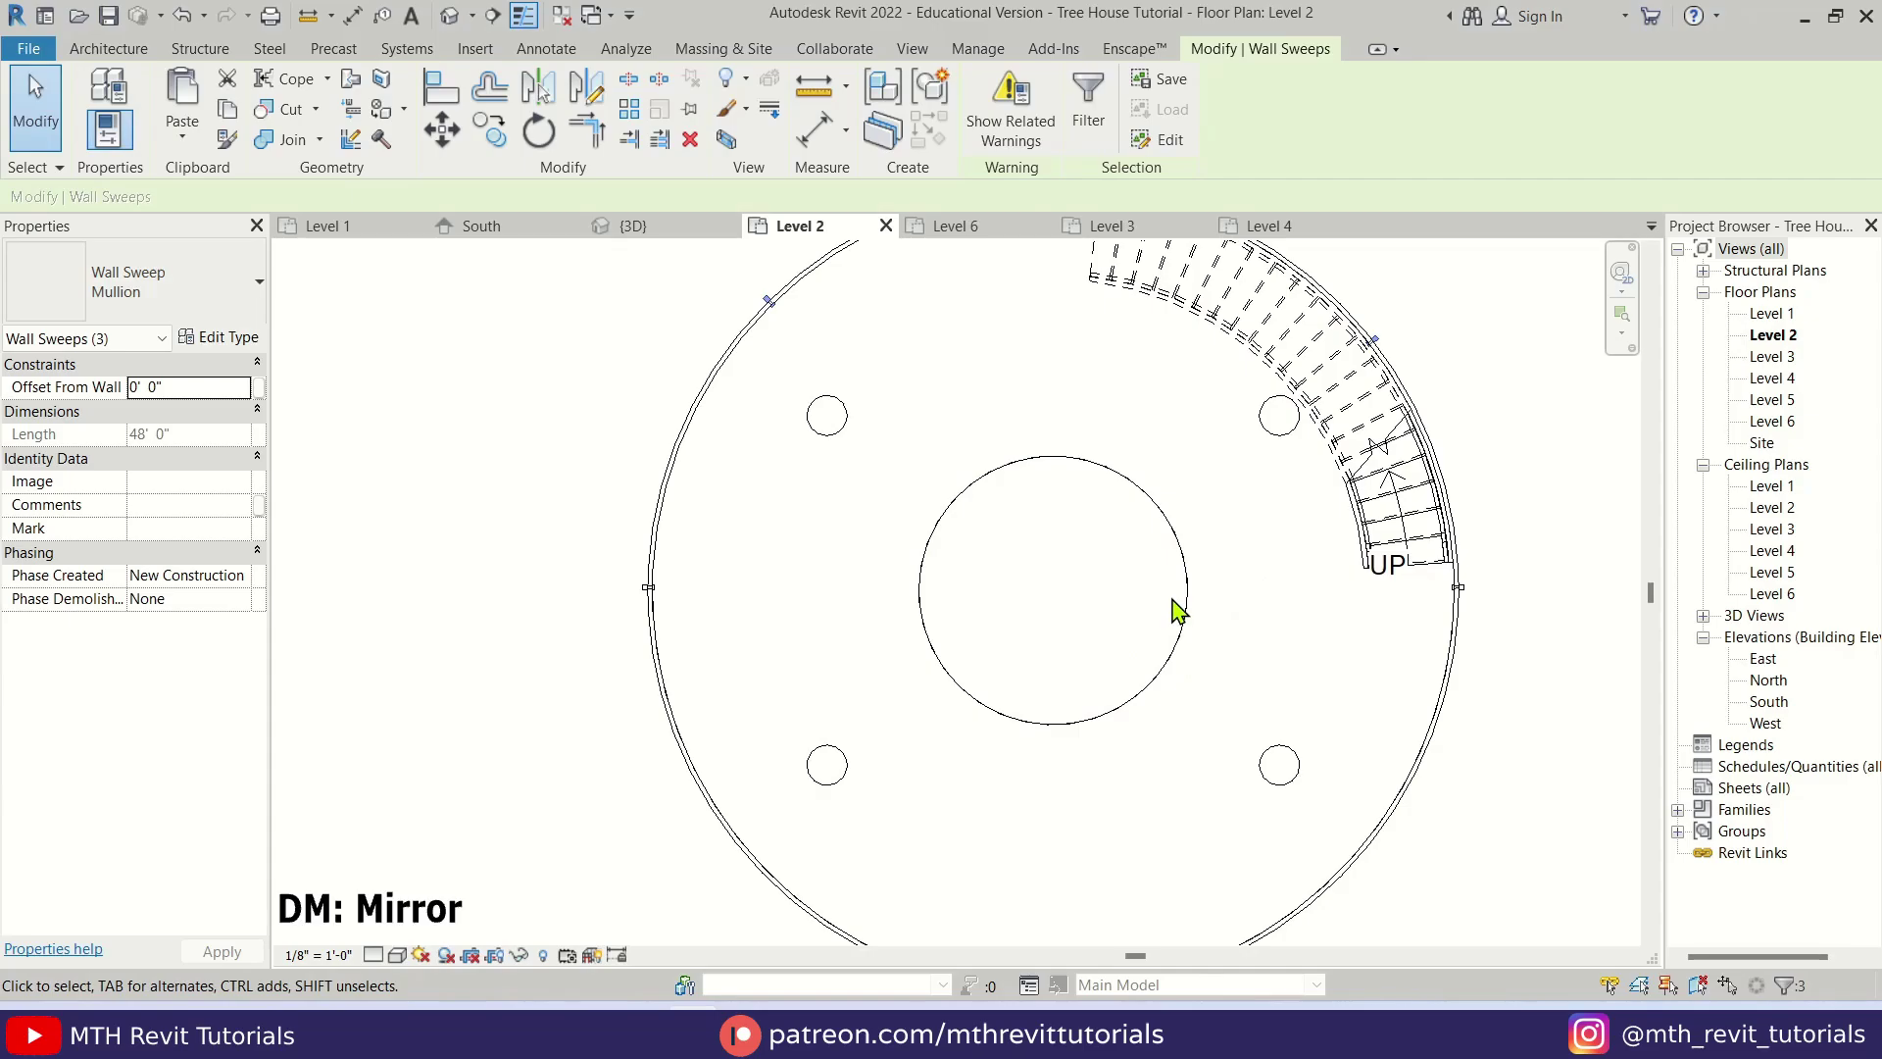
key(d)
key(m)
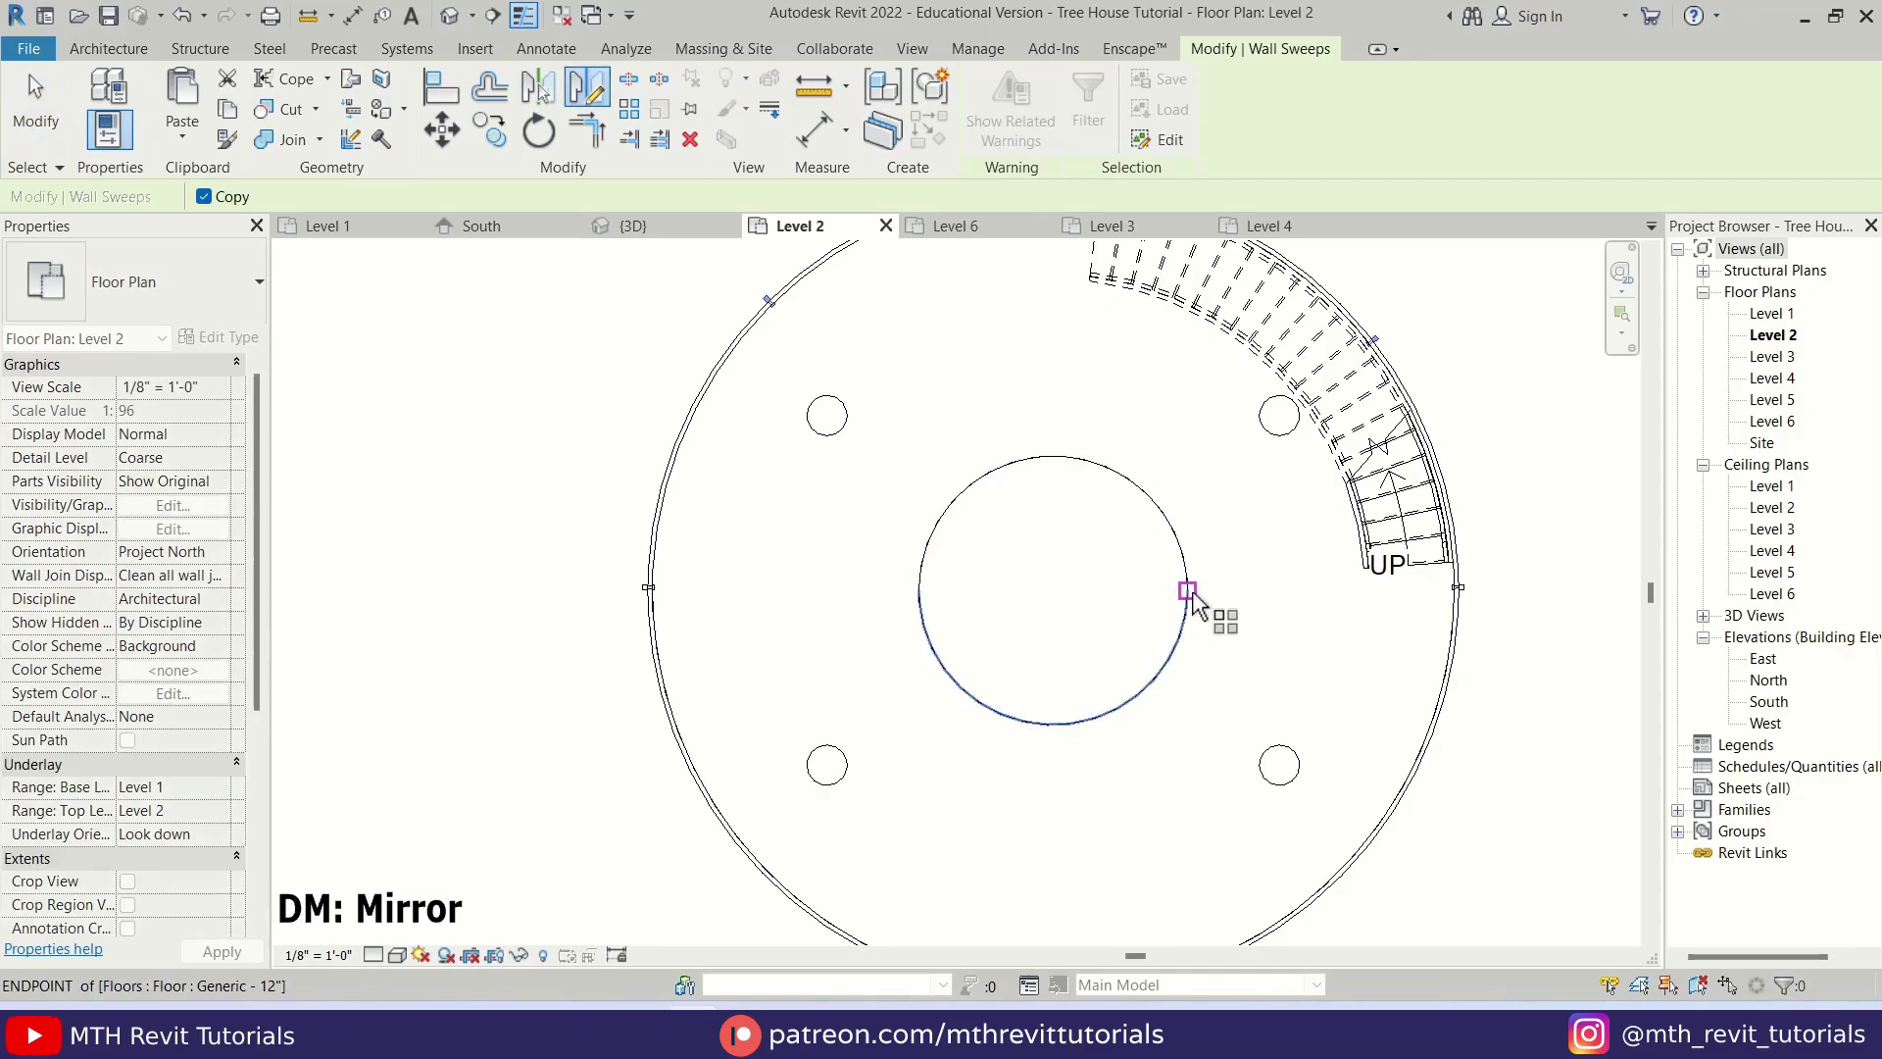
click(1187, 590)
click(1246, 590)
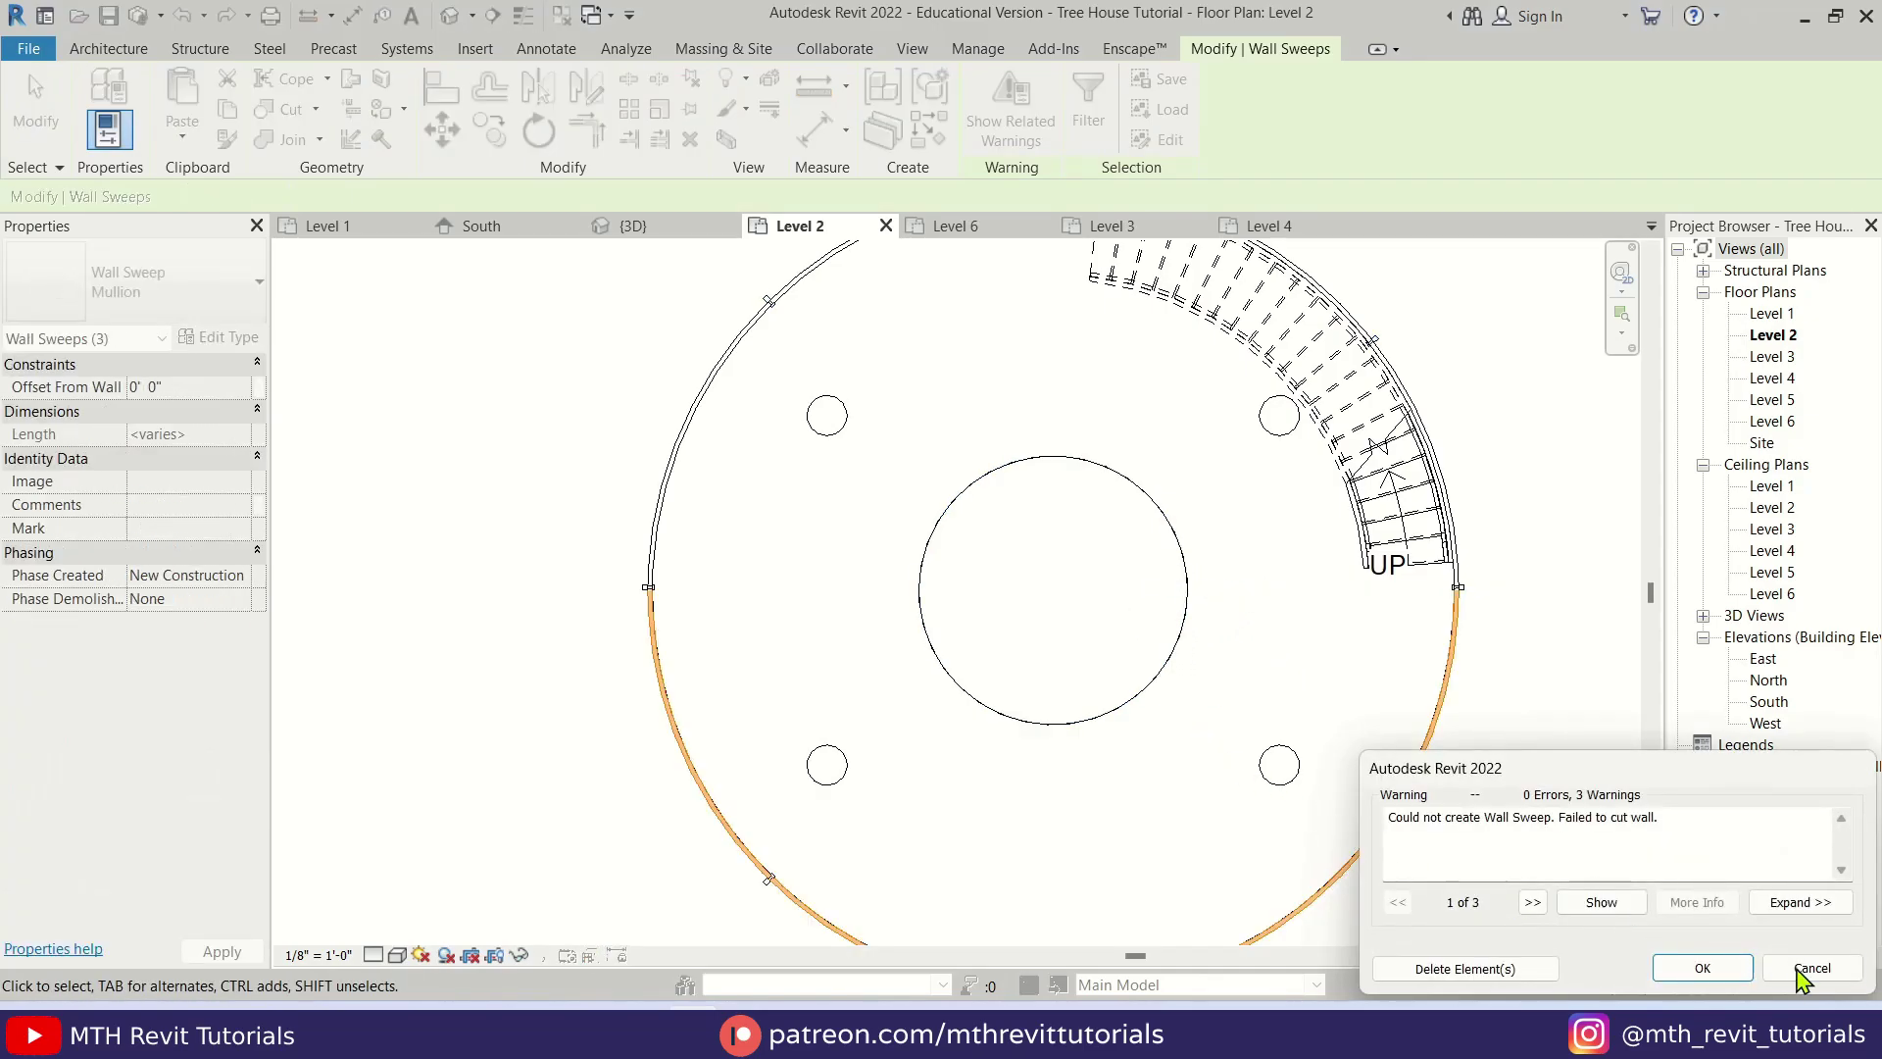
click(1704, 964)
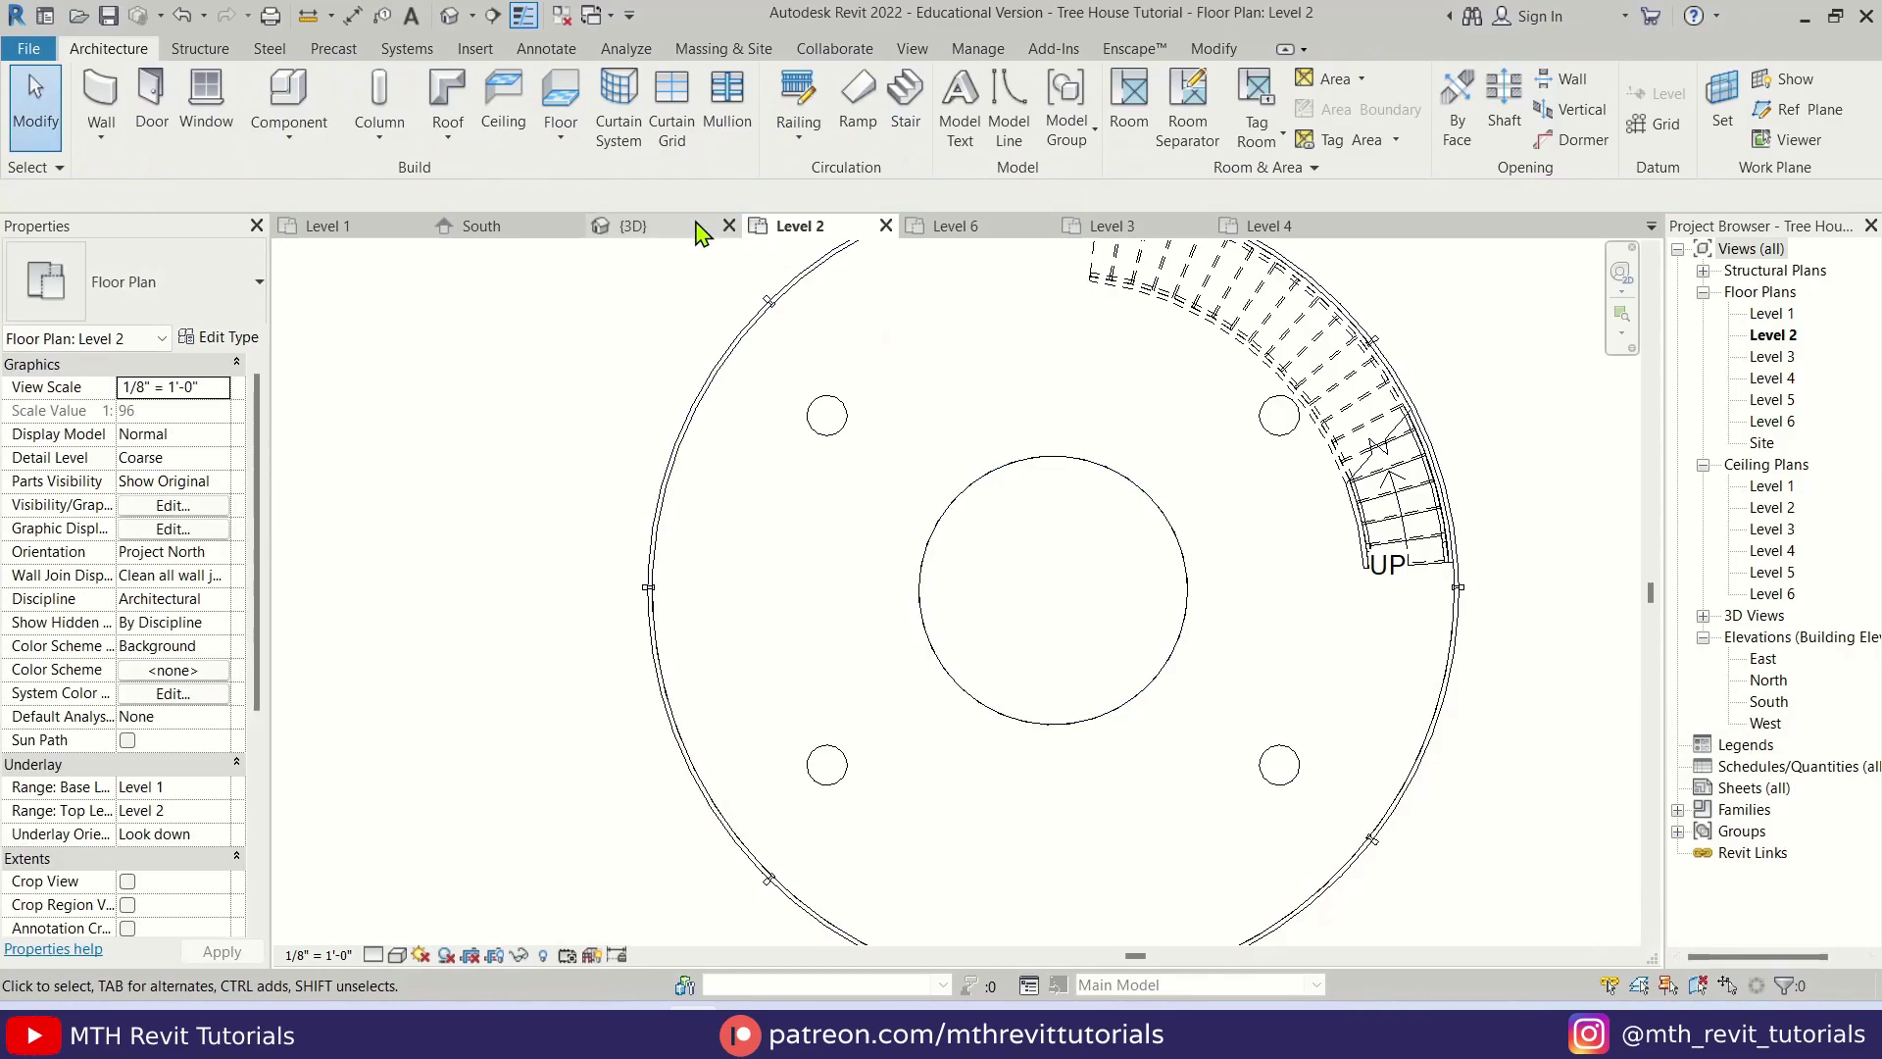
- In the 3D view, place a horizontal Mullion wall sweep on the glass wall along the top edge of a floor slab
click(670, 236)
scroll(1088, 534, up, 6)
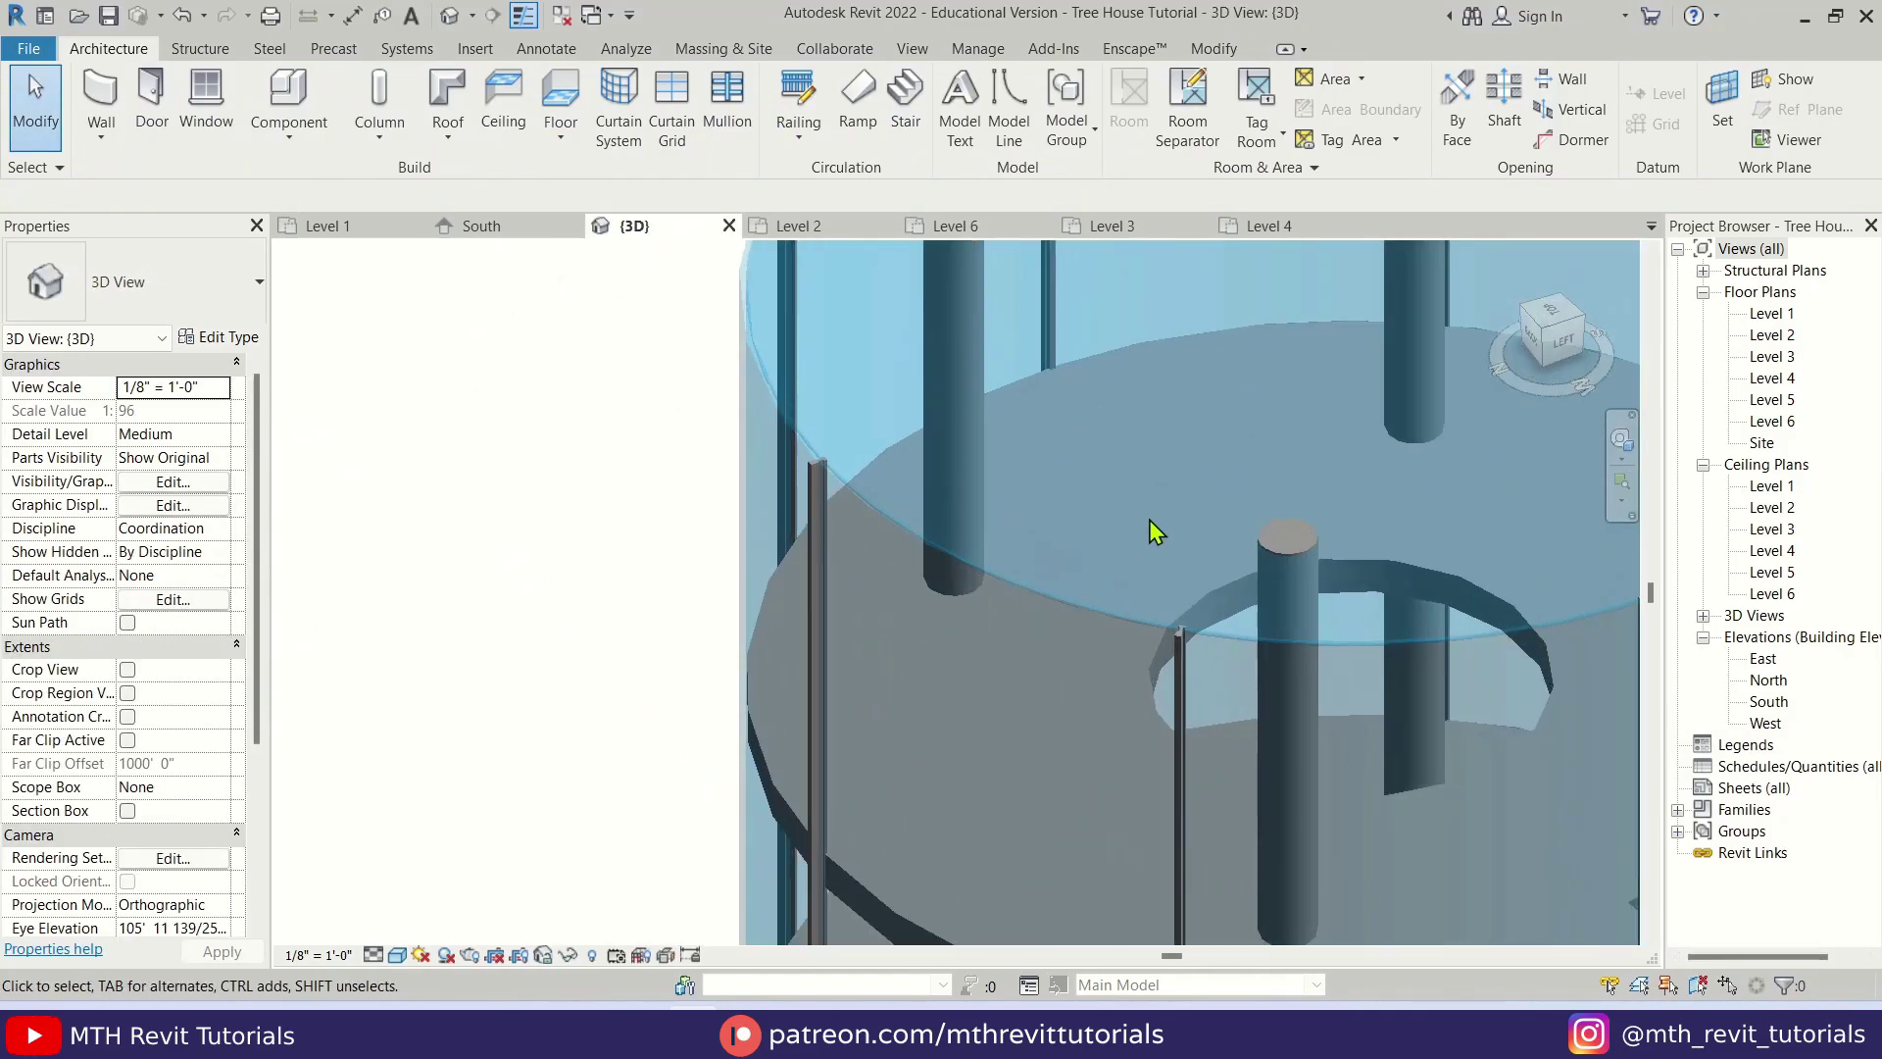
scroll(1154, 530, down, 5)
shift+middle_drag(1029, 698, 1107, 671)
scroll(1051, 729, up, 2)
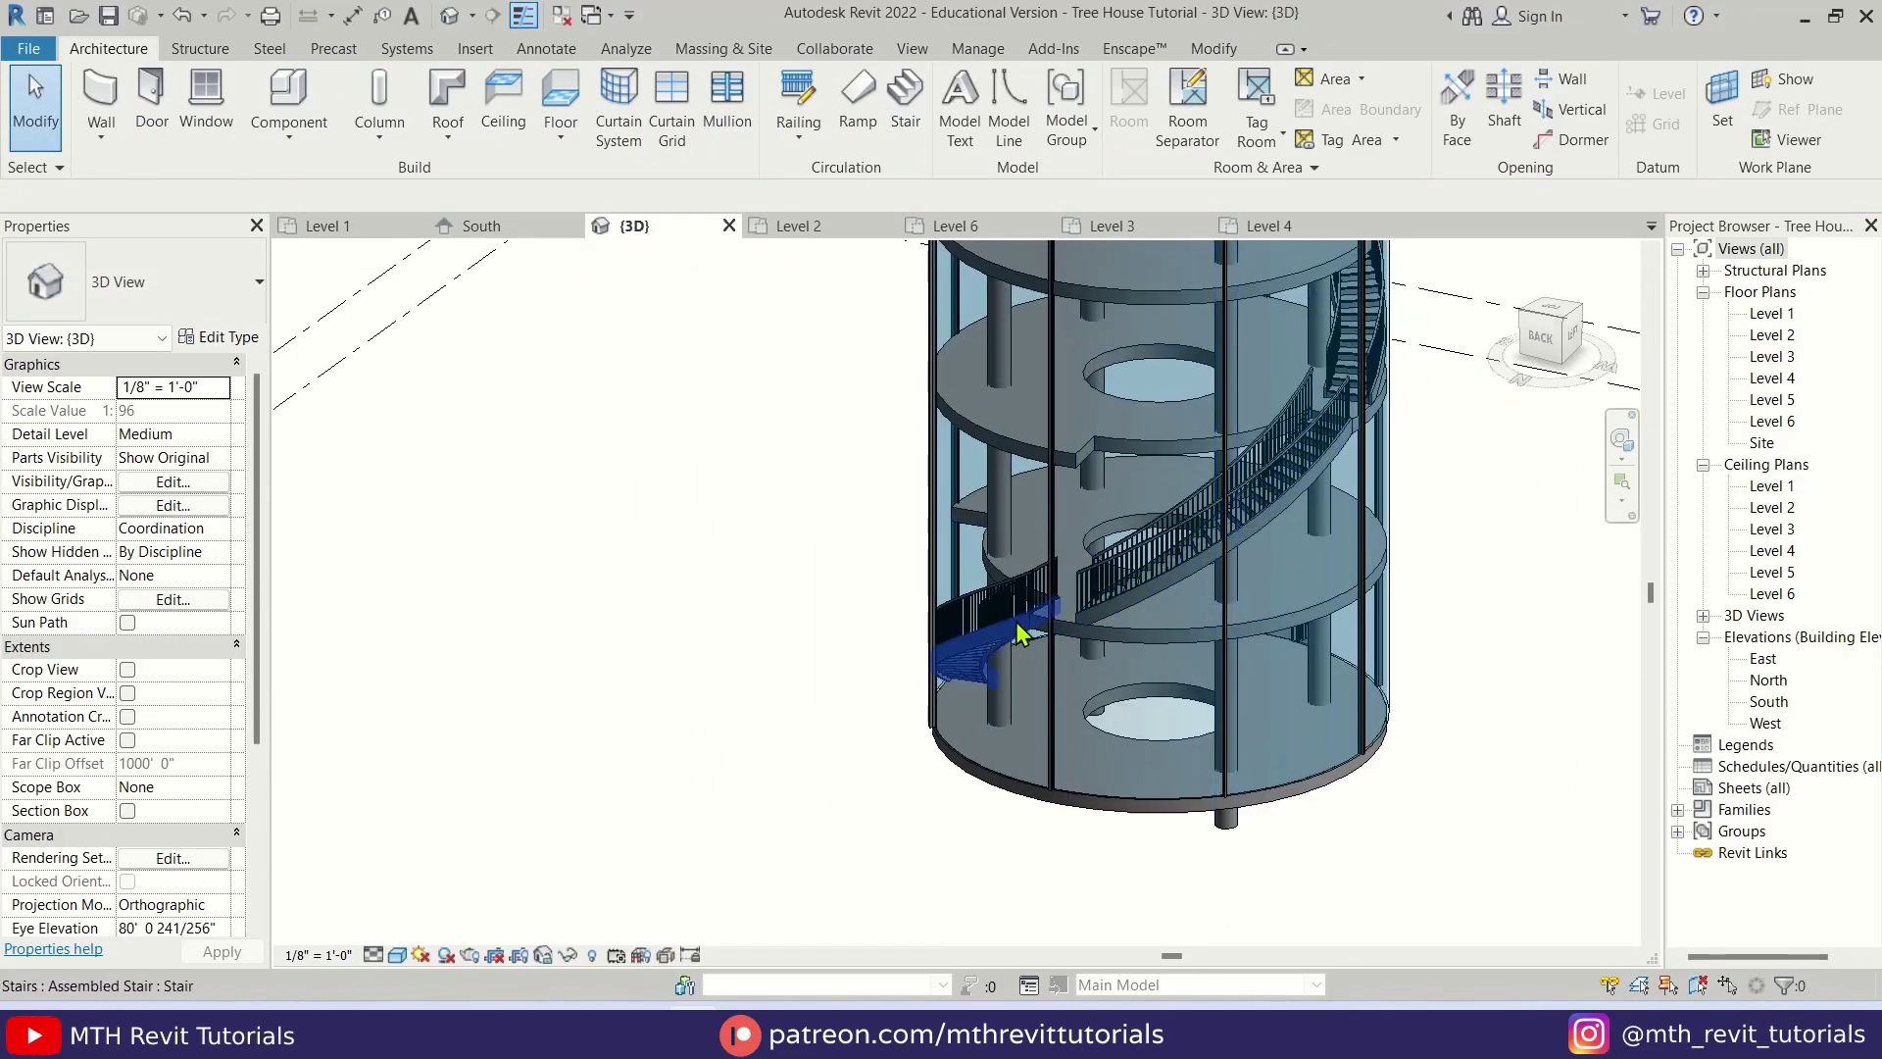
scroll(1019, 323, up, 3)
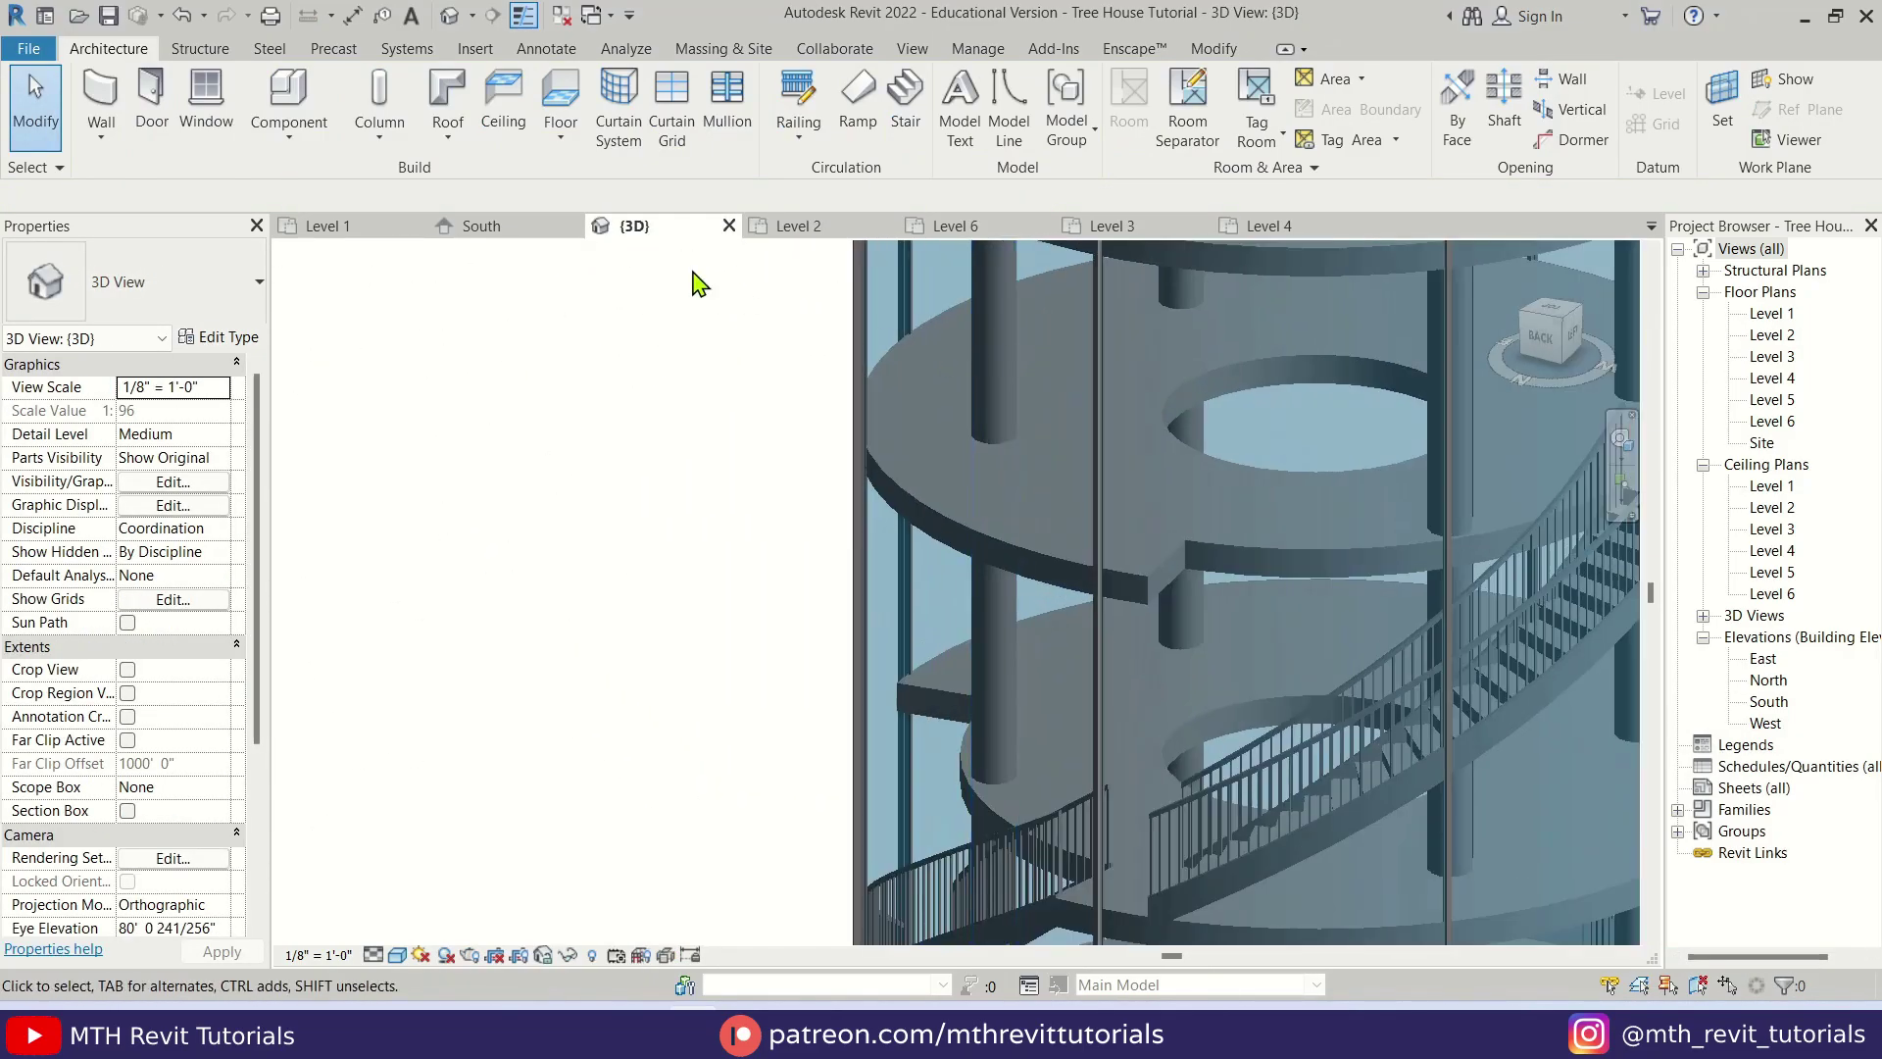
click(101, 137)
click(222, 353)
scroll(979, 559, down, 4)
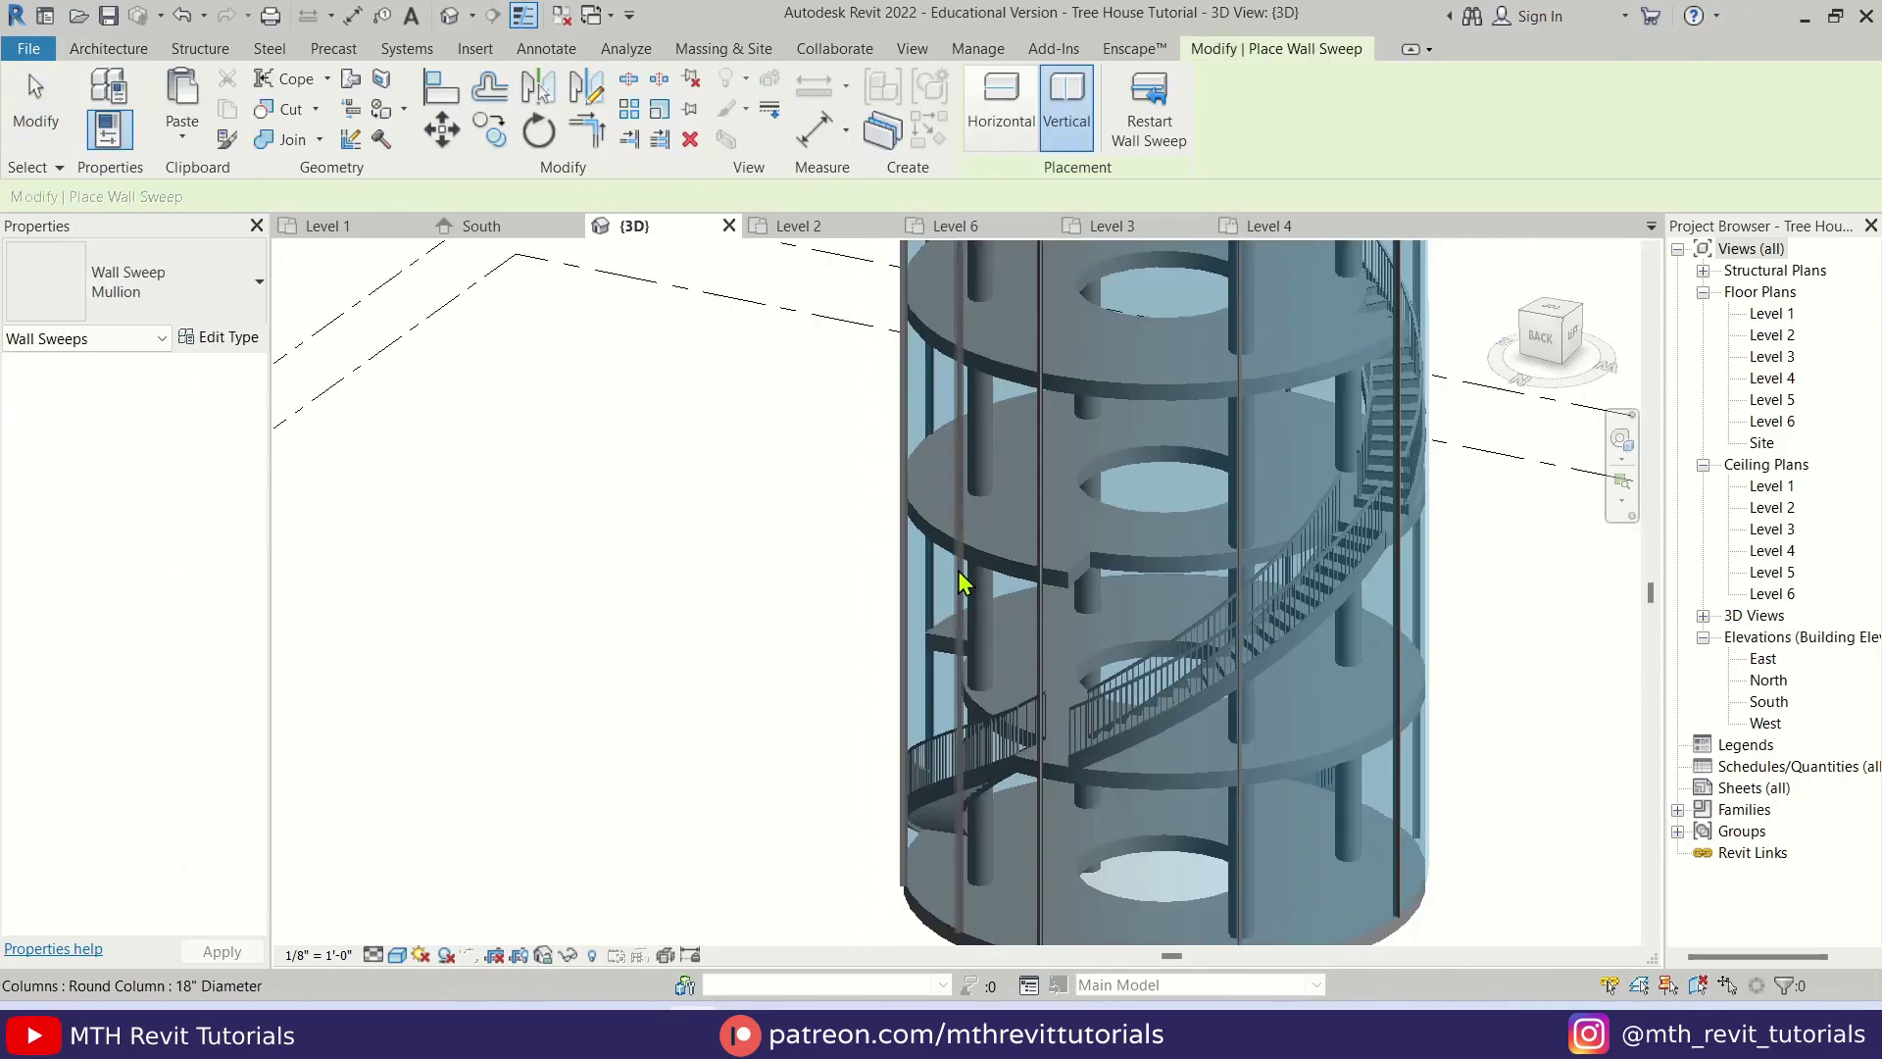
scroll(1111, 547, up, 4)
scroll(1110, 547, up, 3)
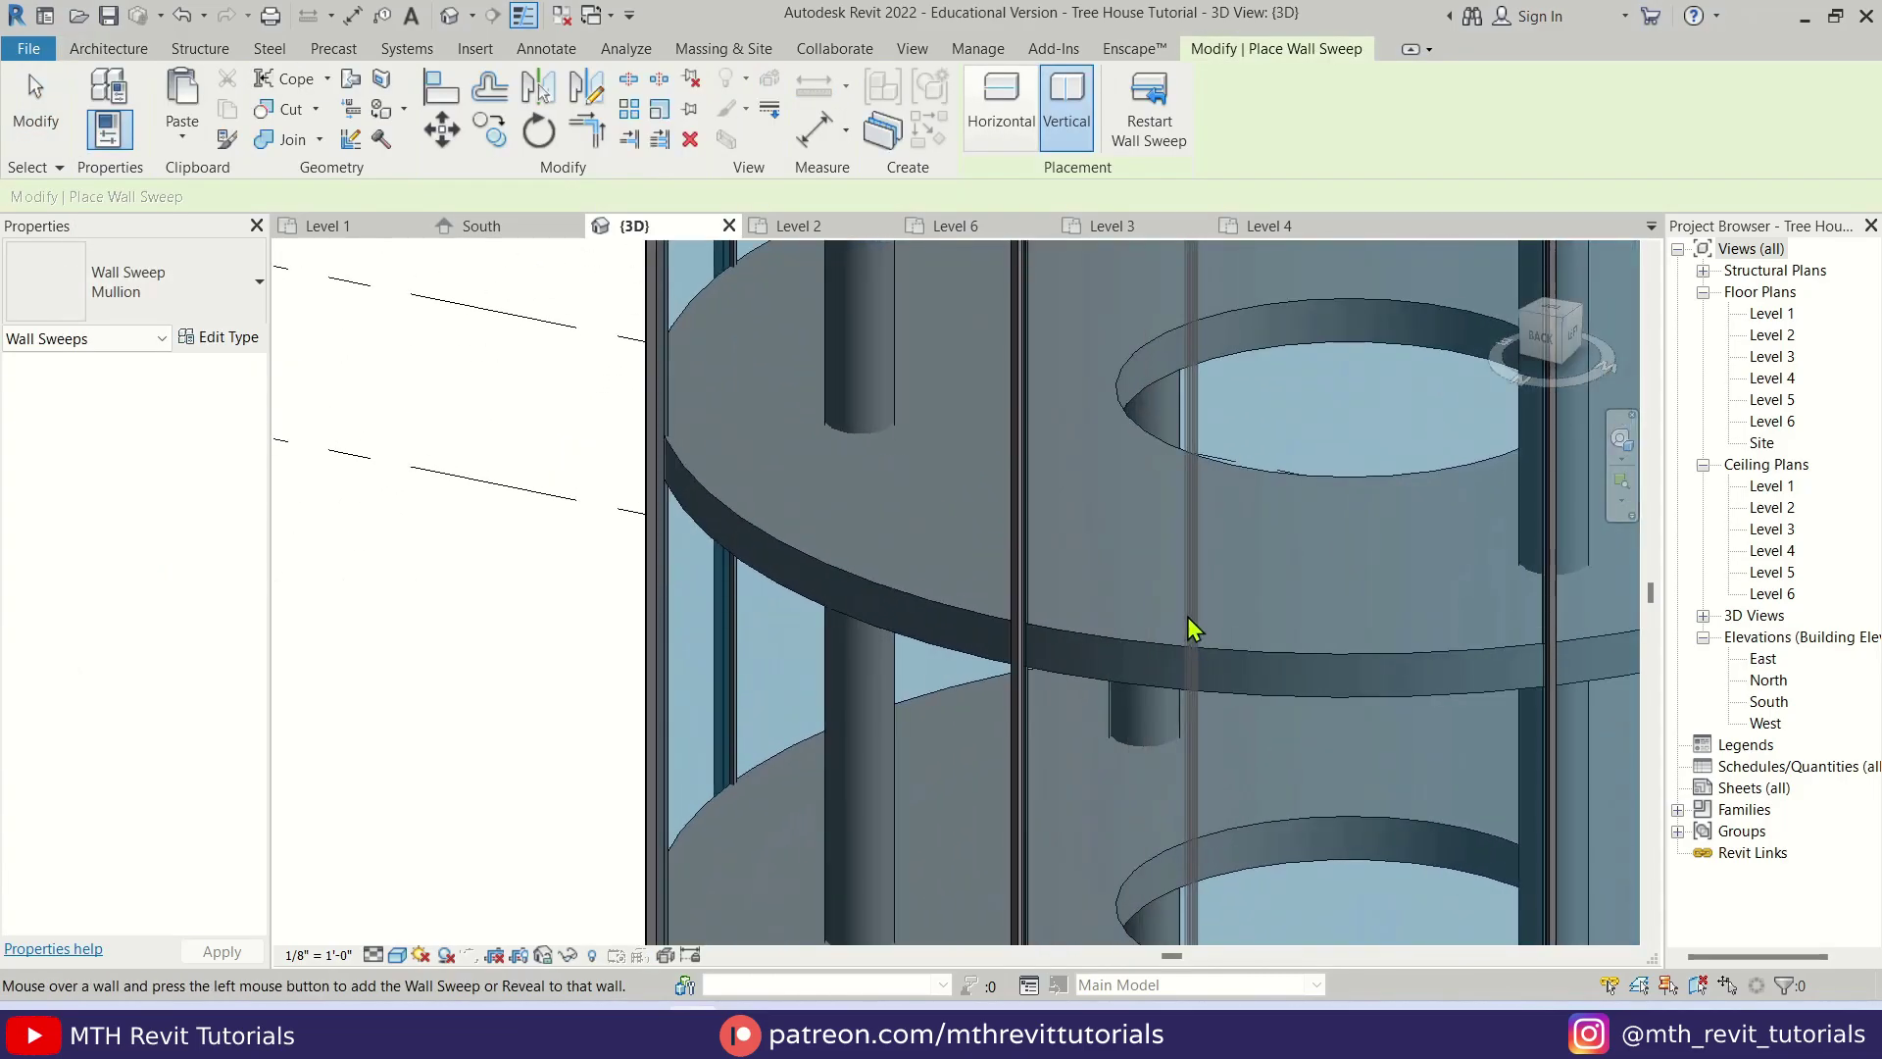
click(995, 127)
scroll(1205, 654, up, 5)
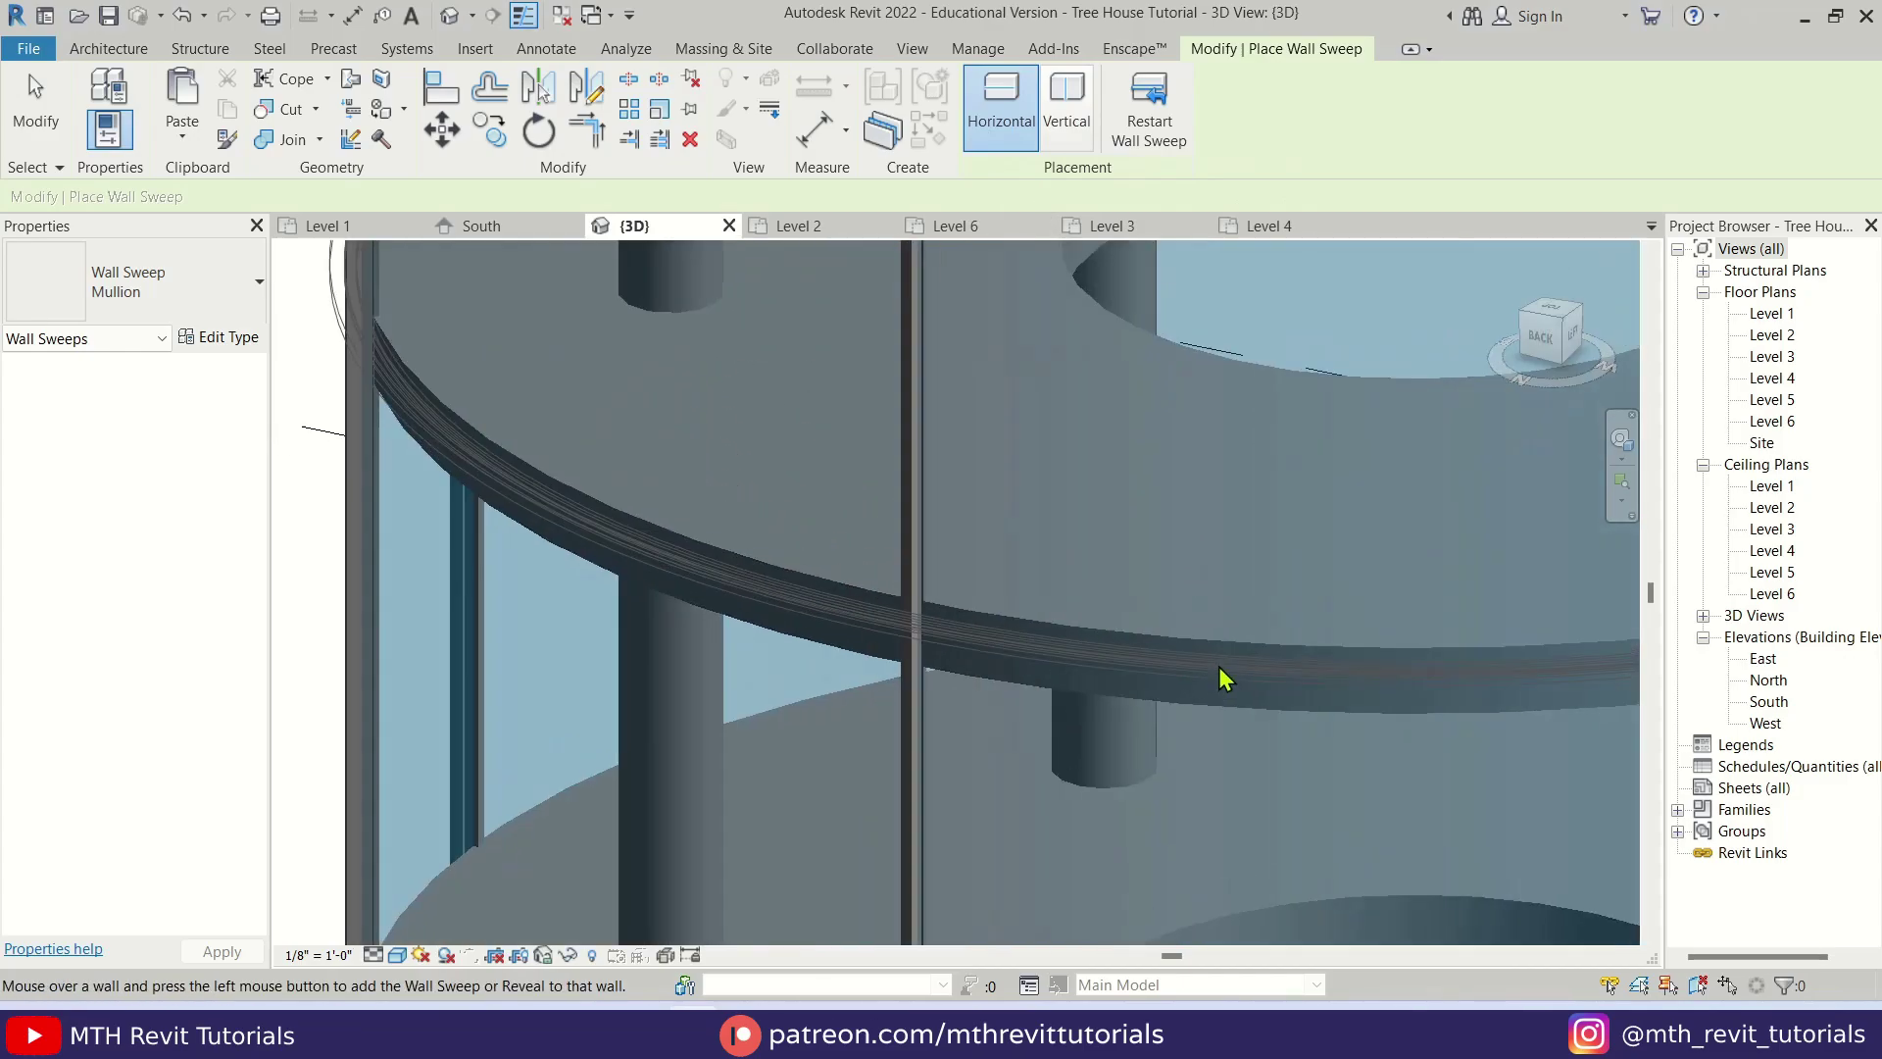
click(1134, 131)
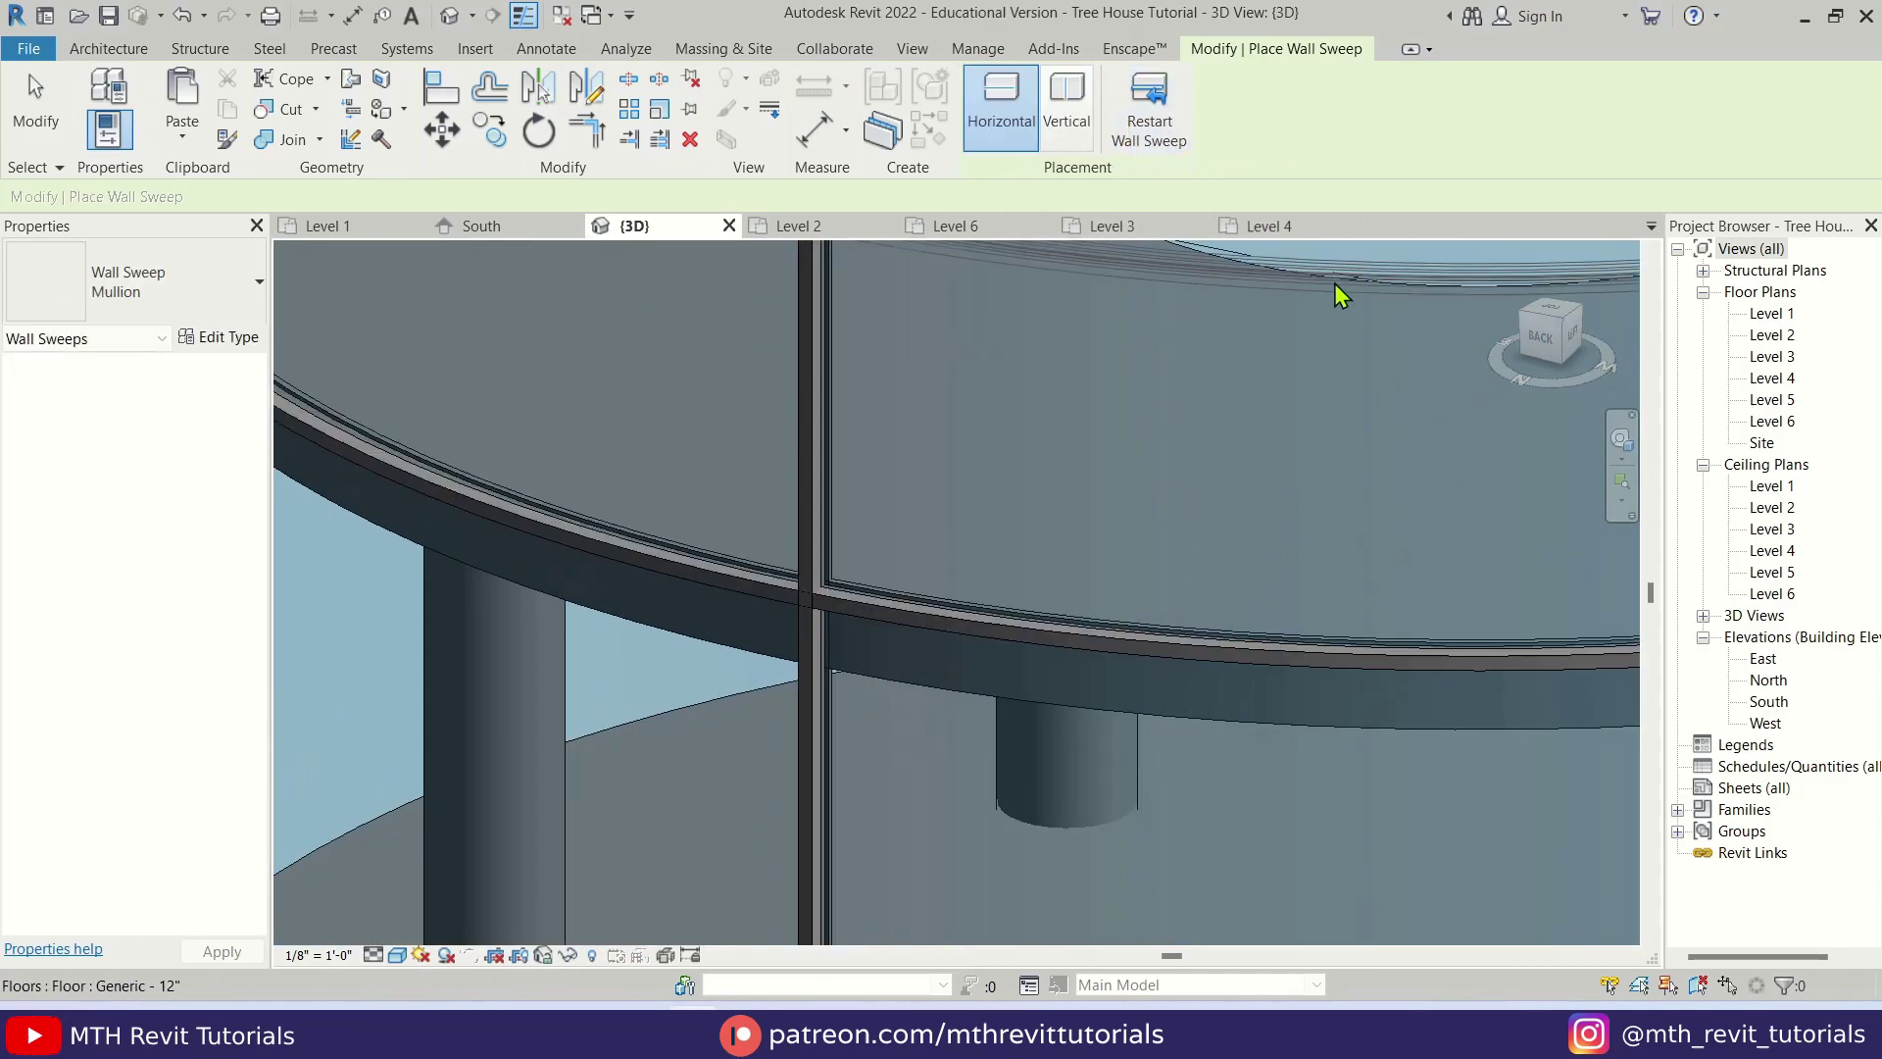
- Place a second horizontal Mullion wall sweep along the bottom edge of the same floor slab and finish the command
click(1154, 725)
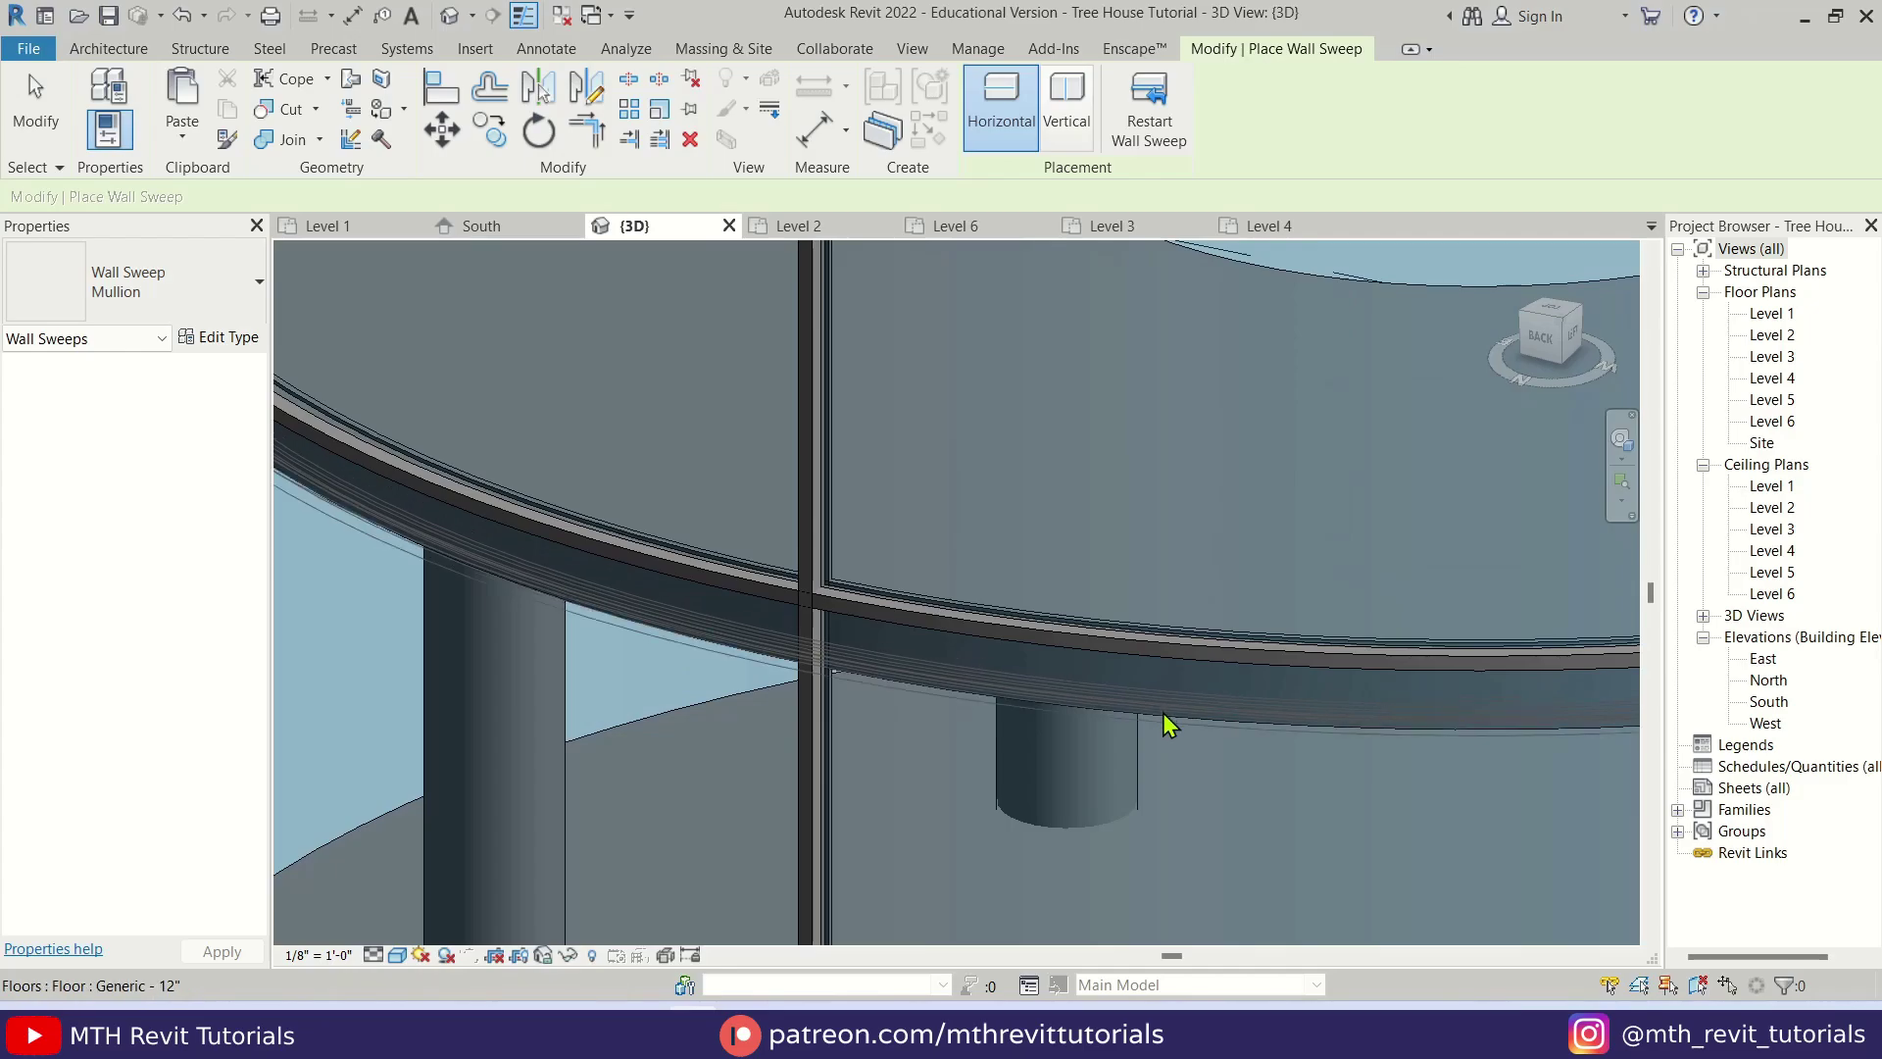
click(1167, 722)
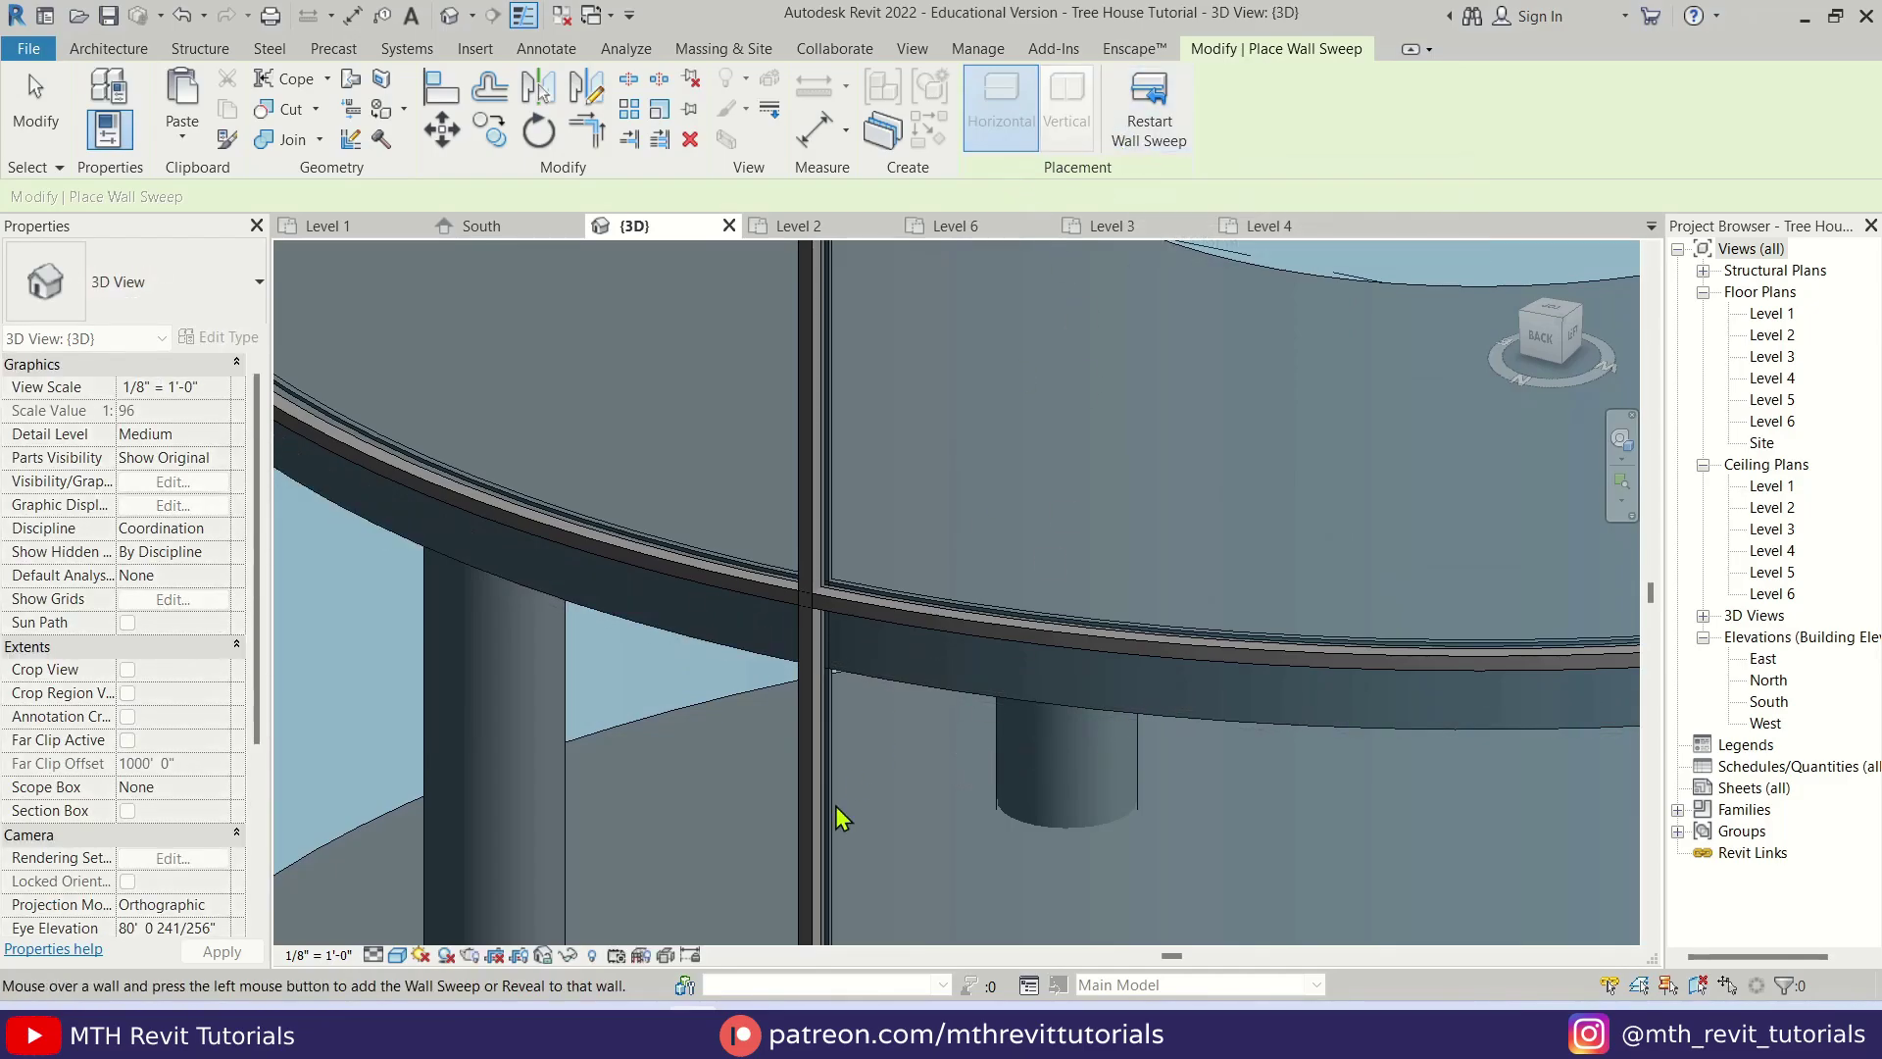
scroll(820, 735, down, 4)
scroll(747, 616, down, 3)
key(Escape)
key(Escape)
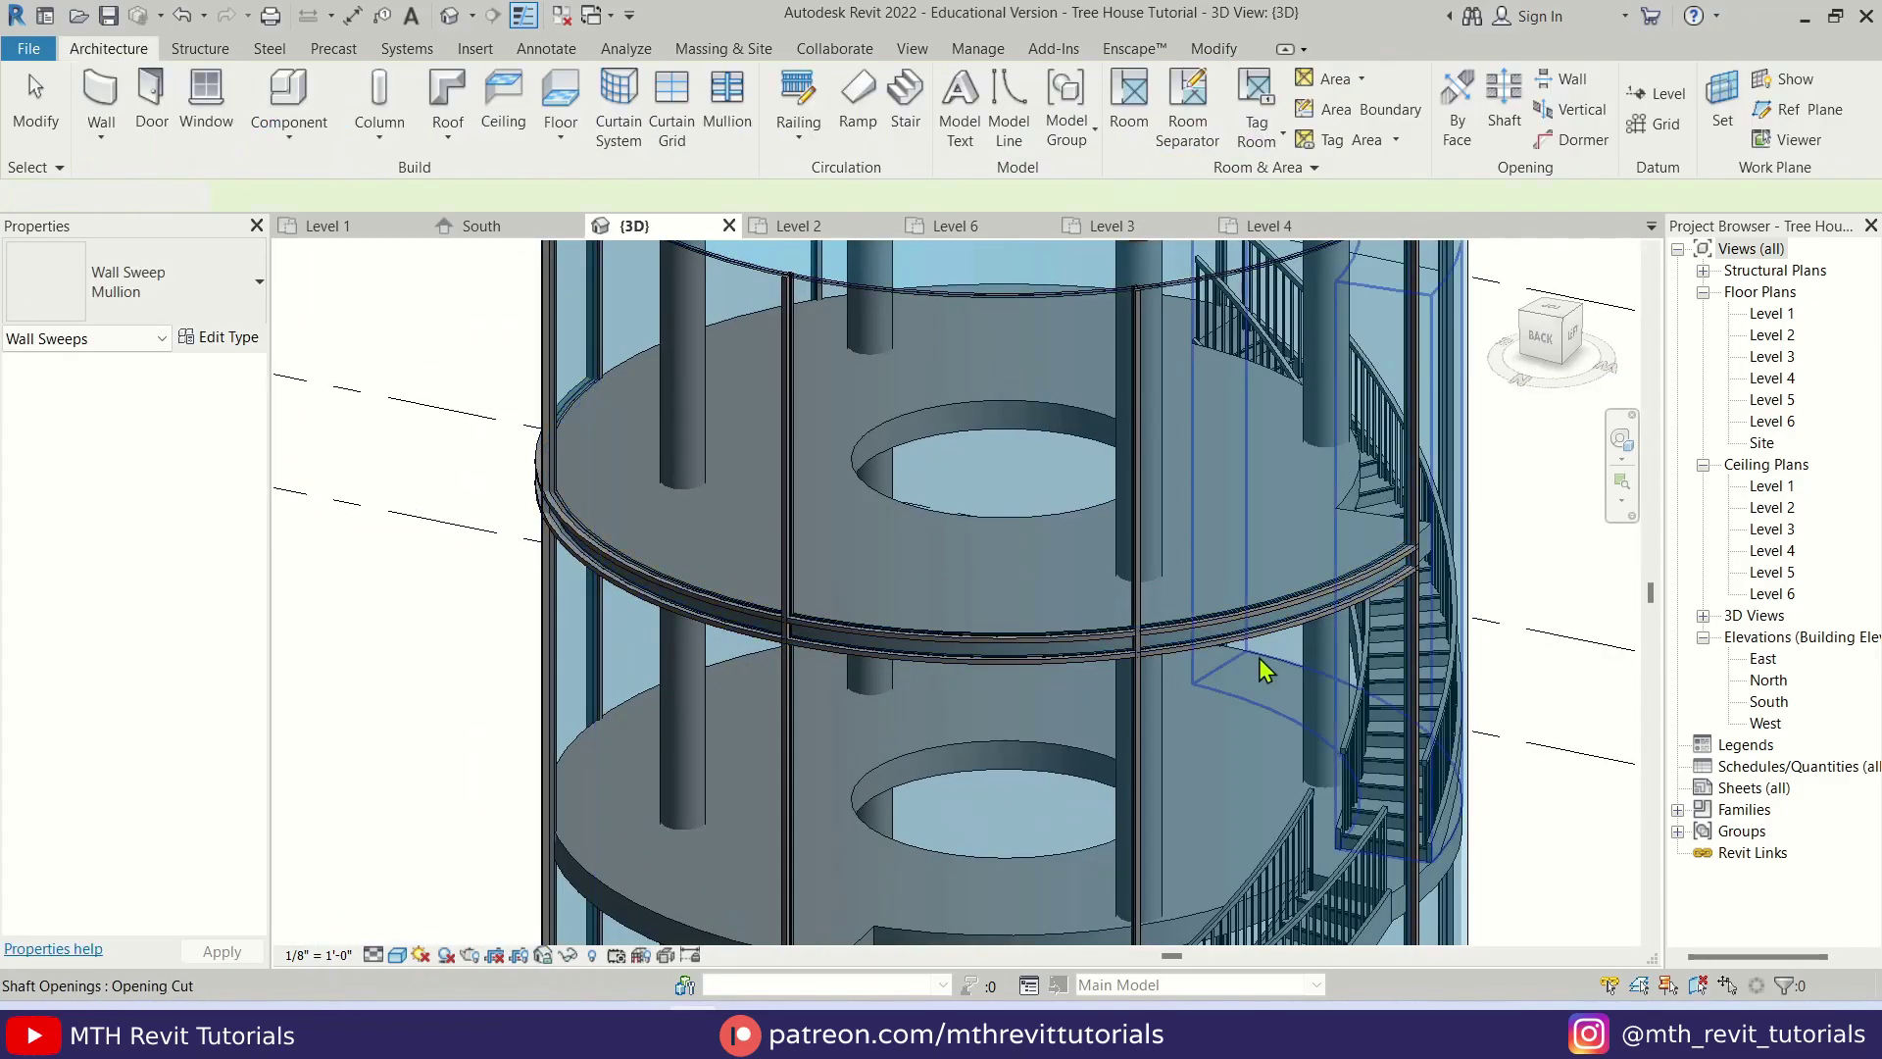
- Extend the upper horizontal Mullion sweep onto the adjoining glass wall half with Add/Remove Walls so it circles the tower
scroll(872, 665, up, 4)
scroll(873, 665, up, 3)
click(949, 622)
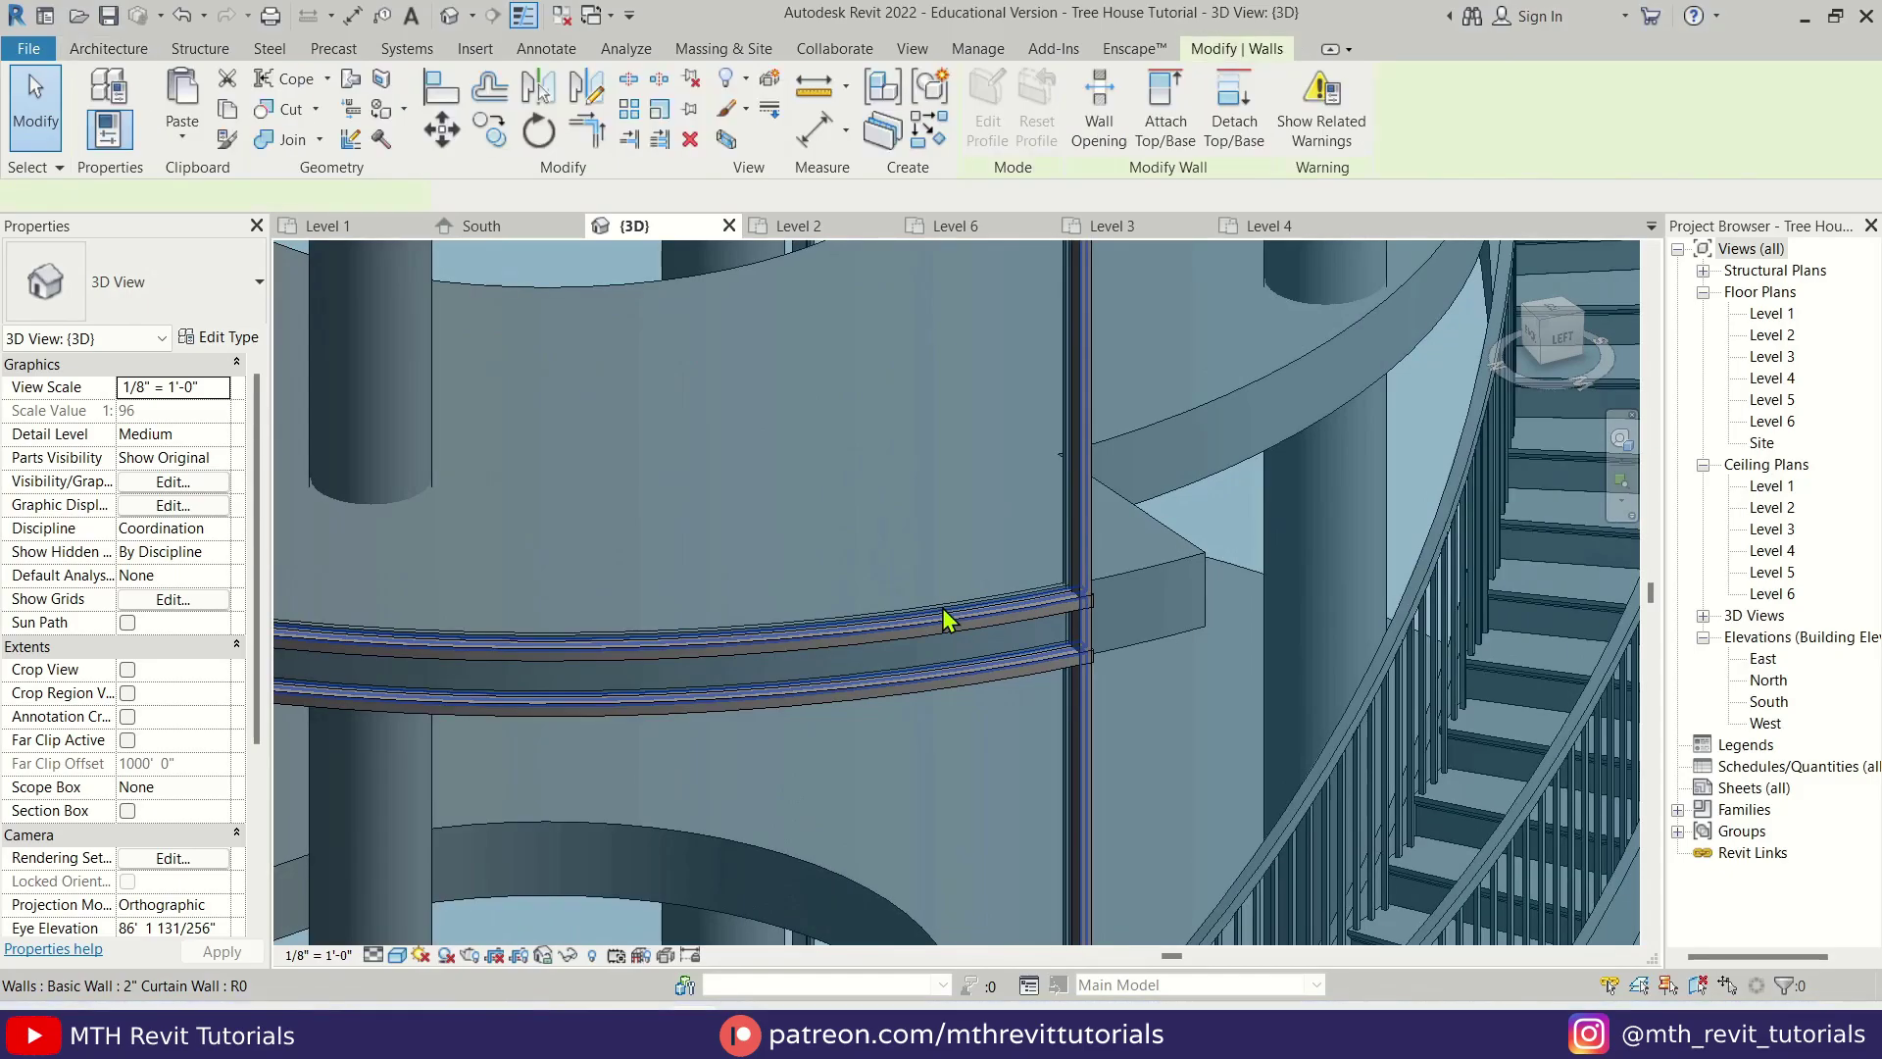
click(962, 625)
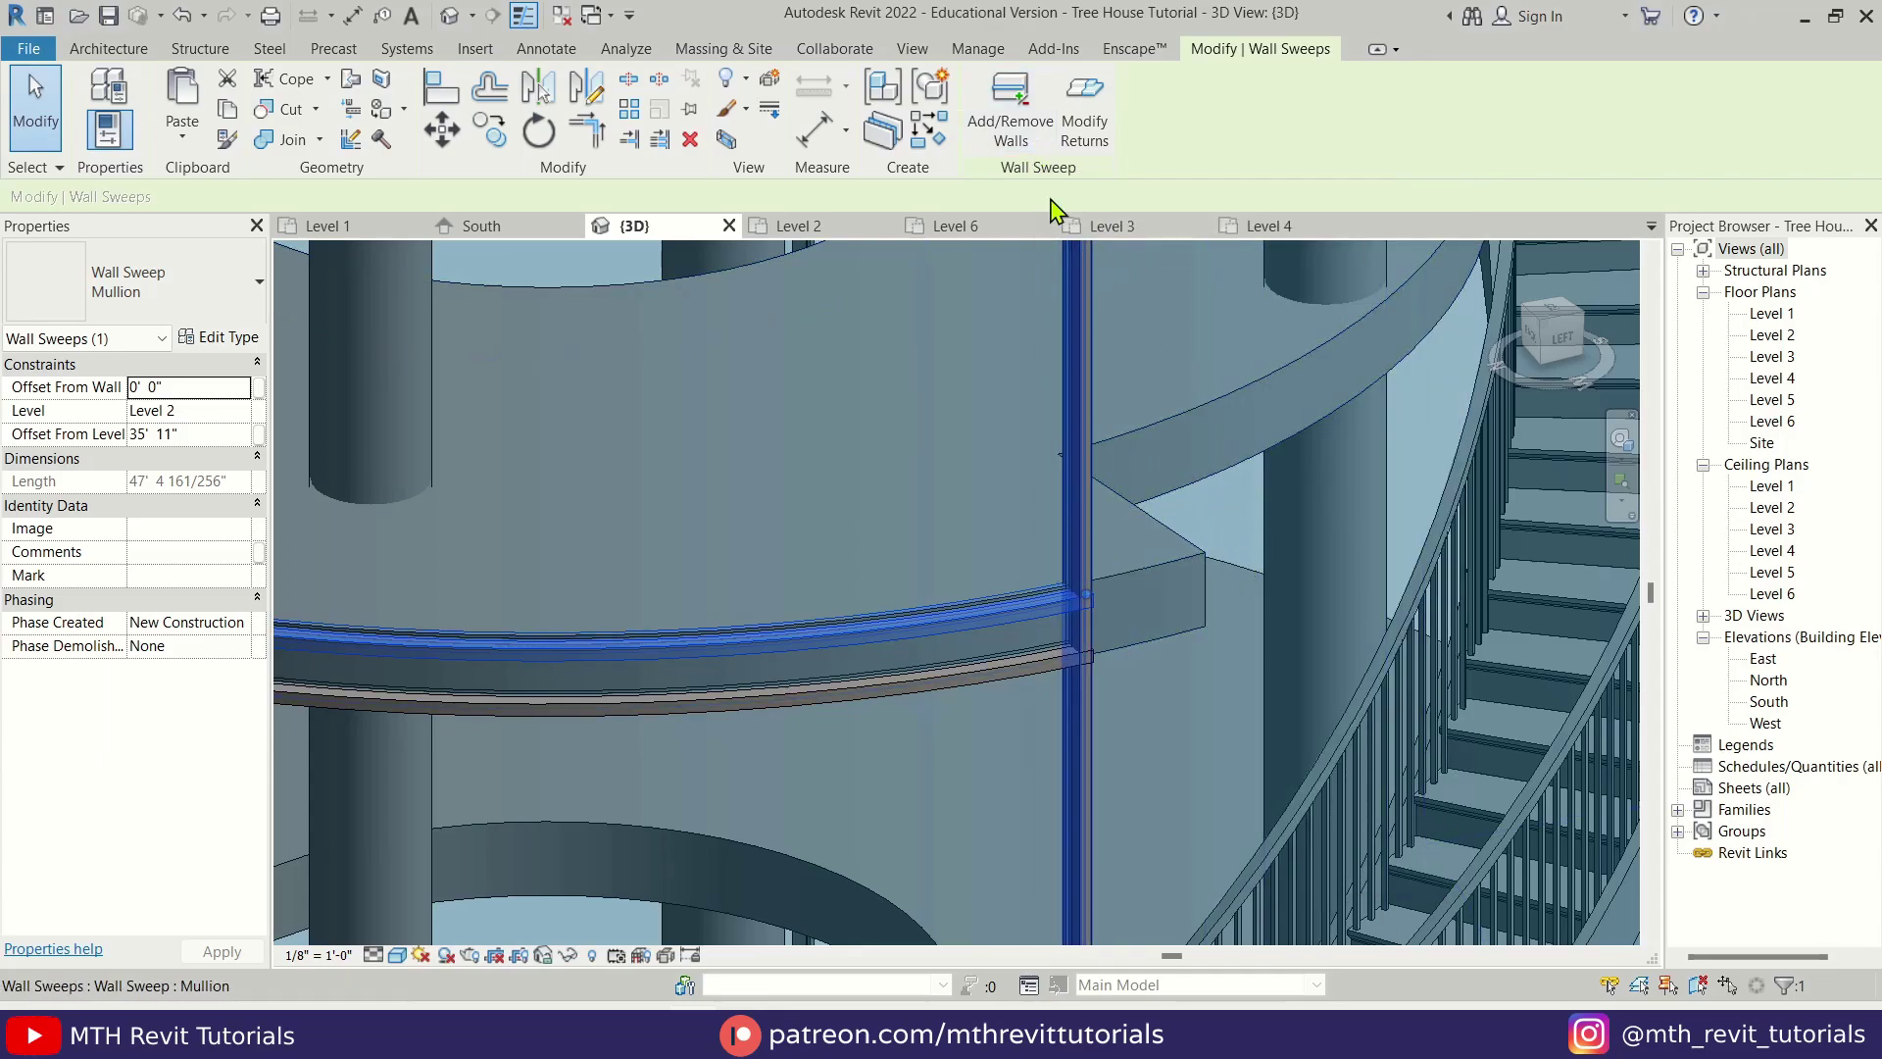
click(1009, 116)
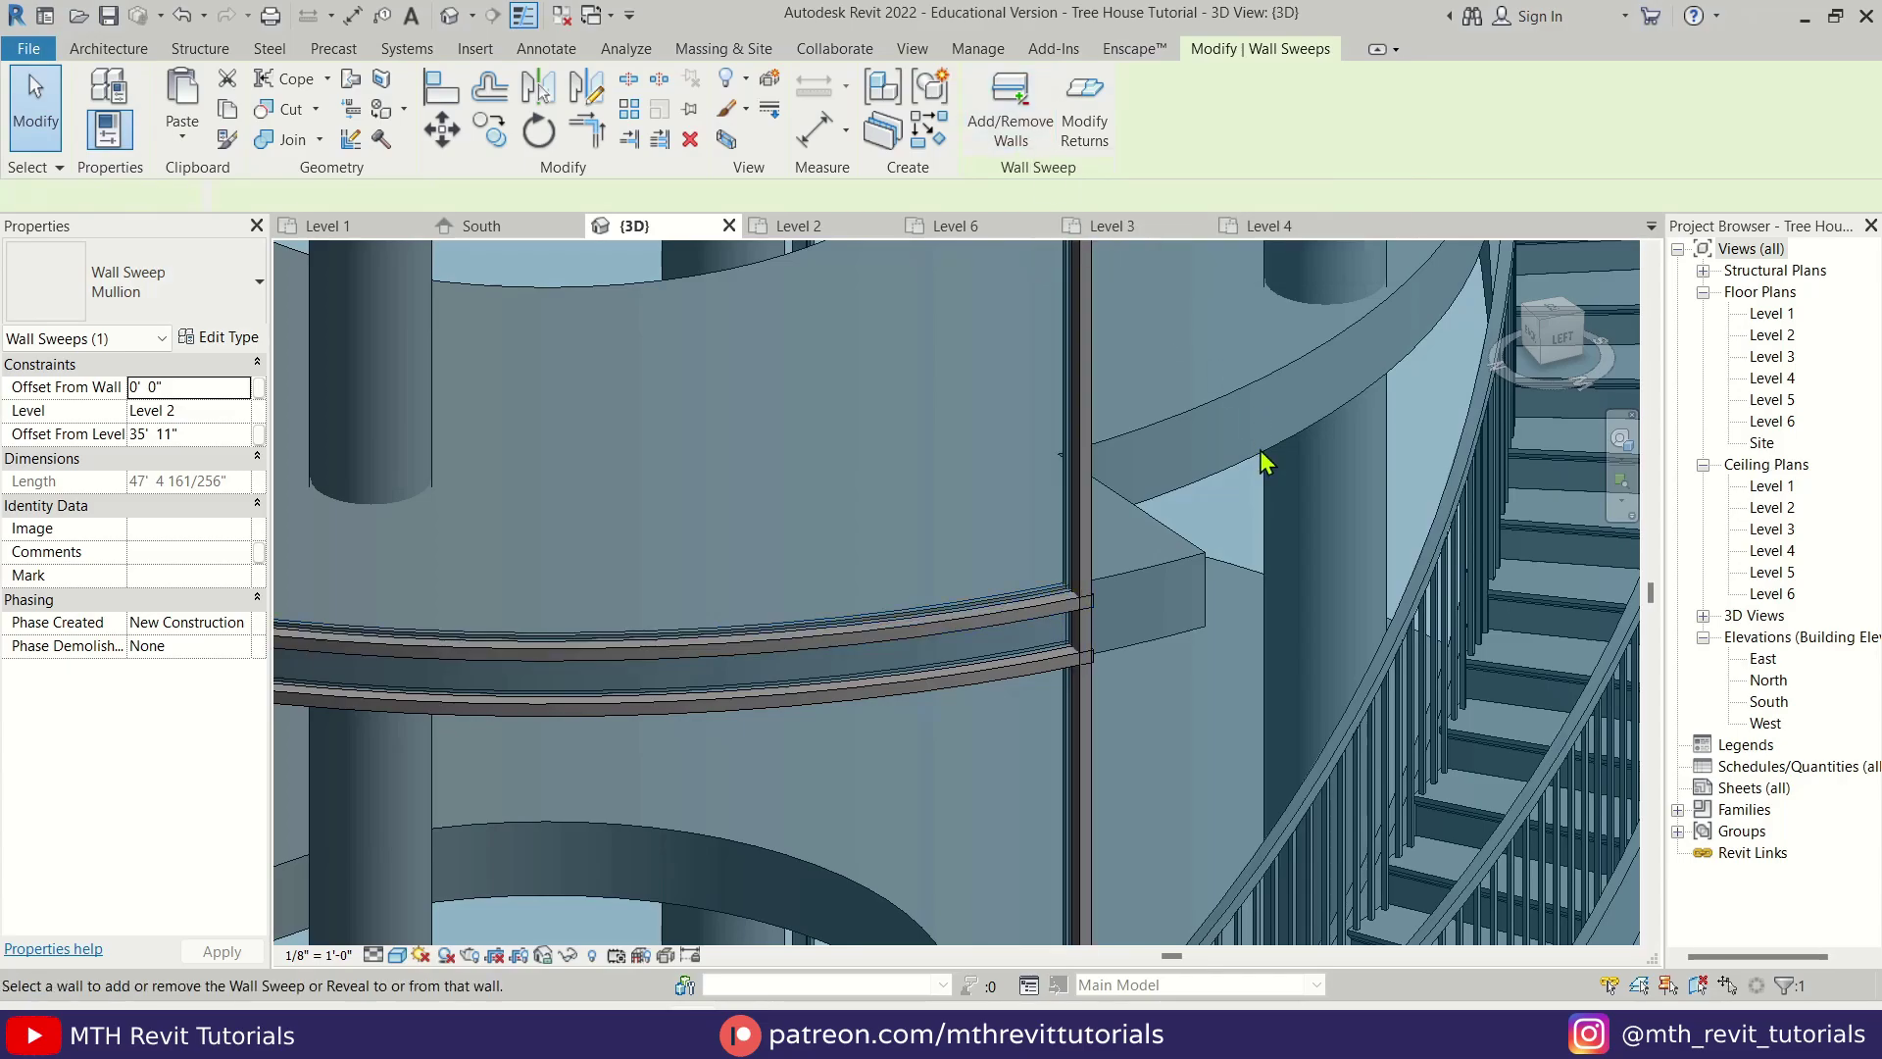
scroll(1261, 461, down, 5)
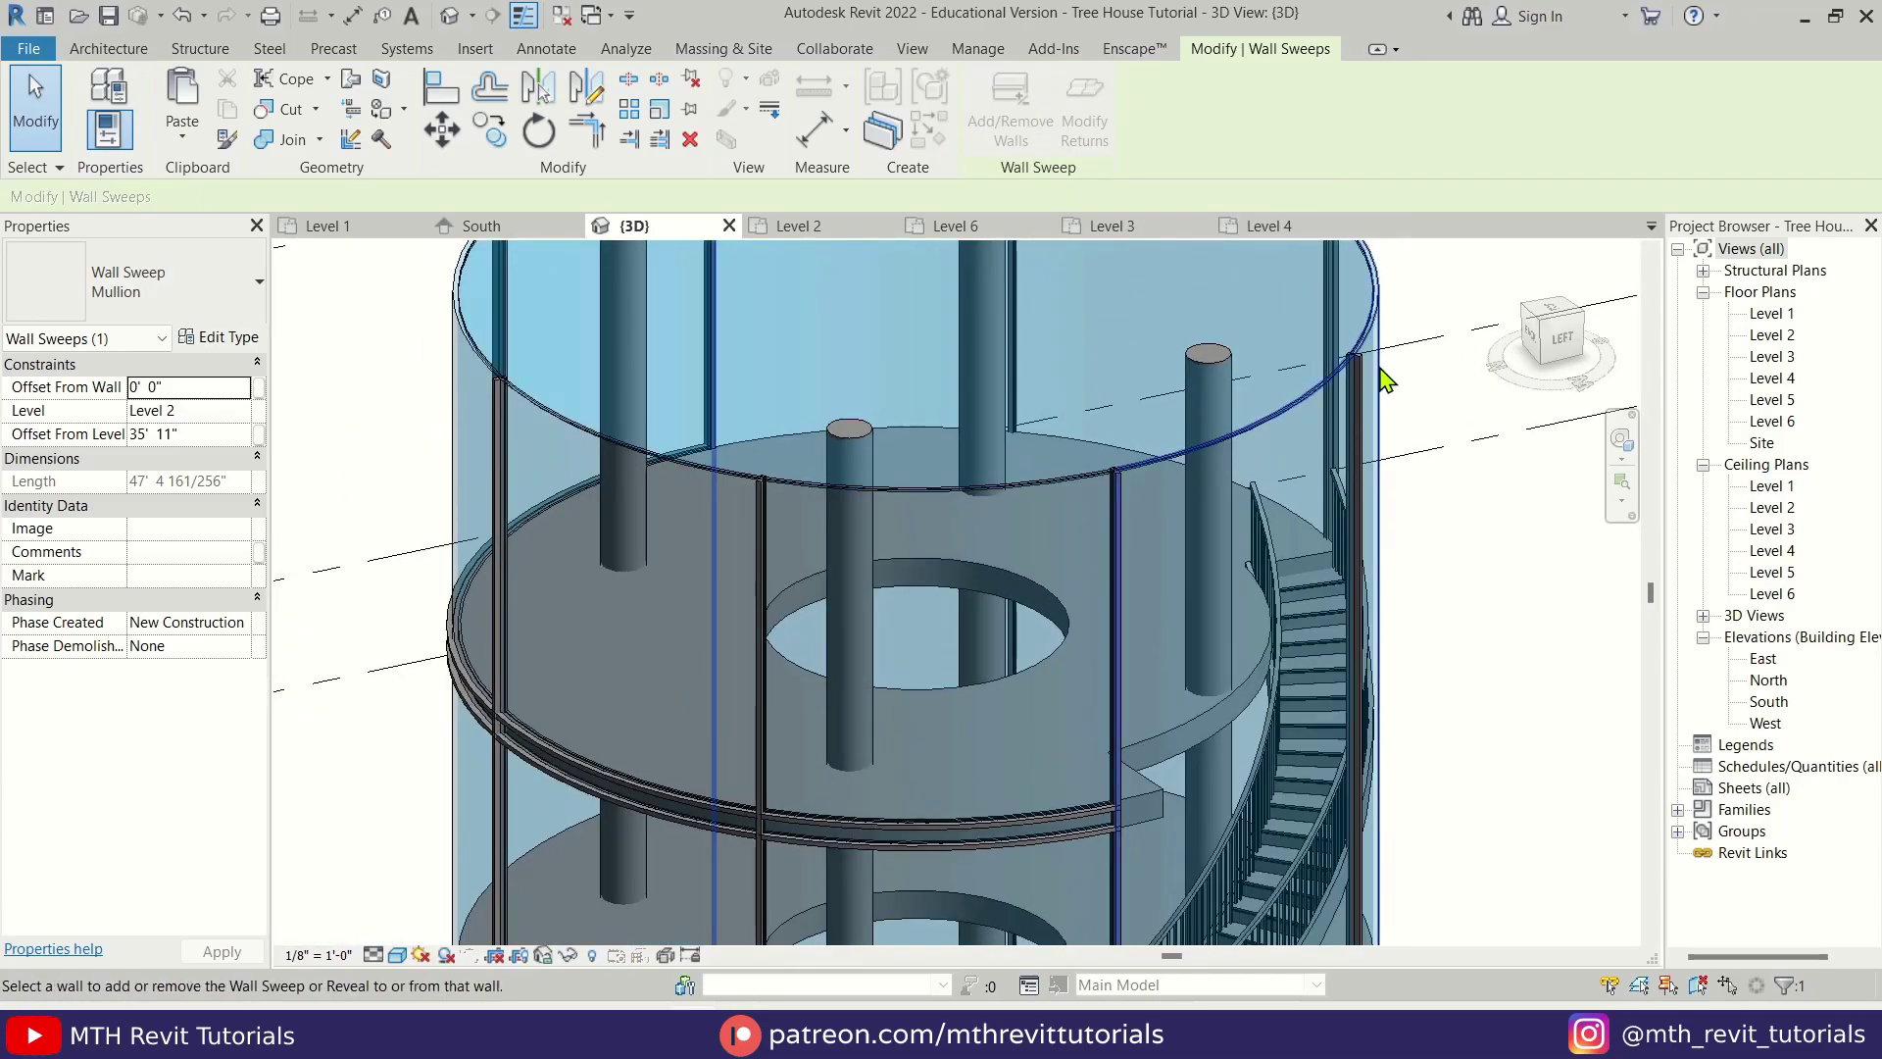
scroll(1171, 841, up, 4)
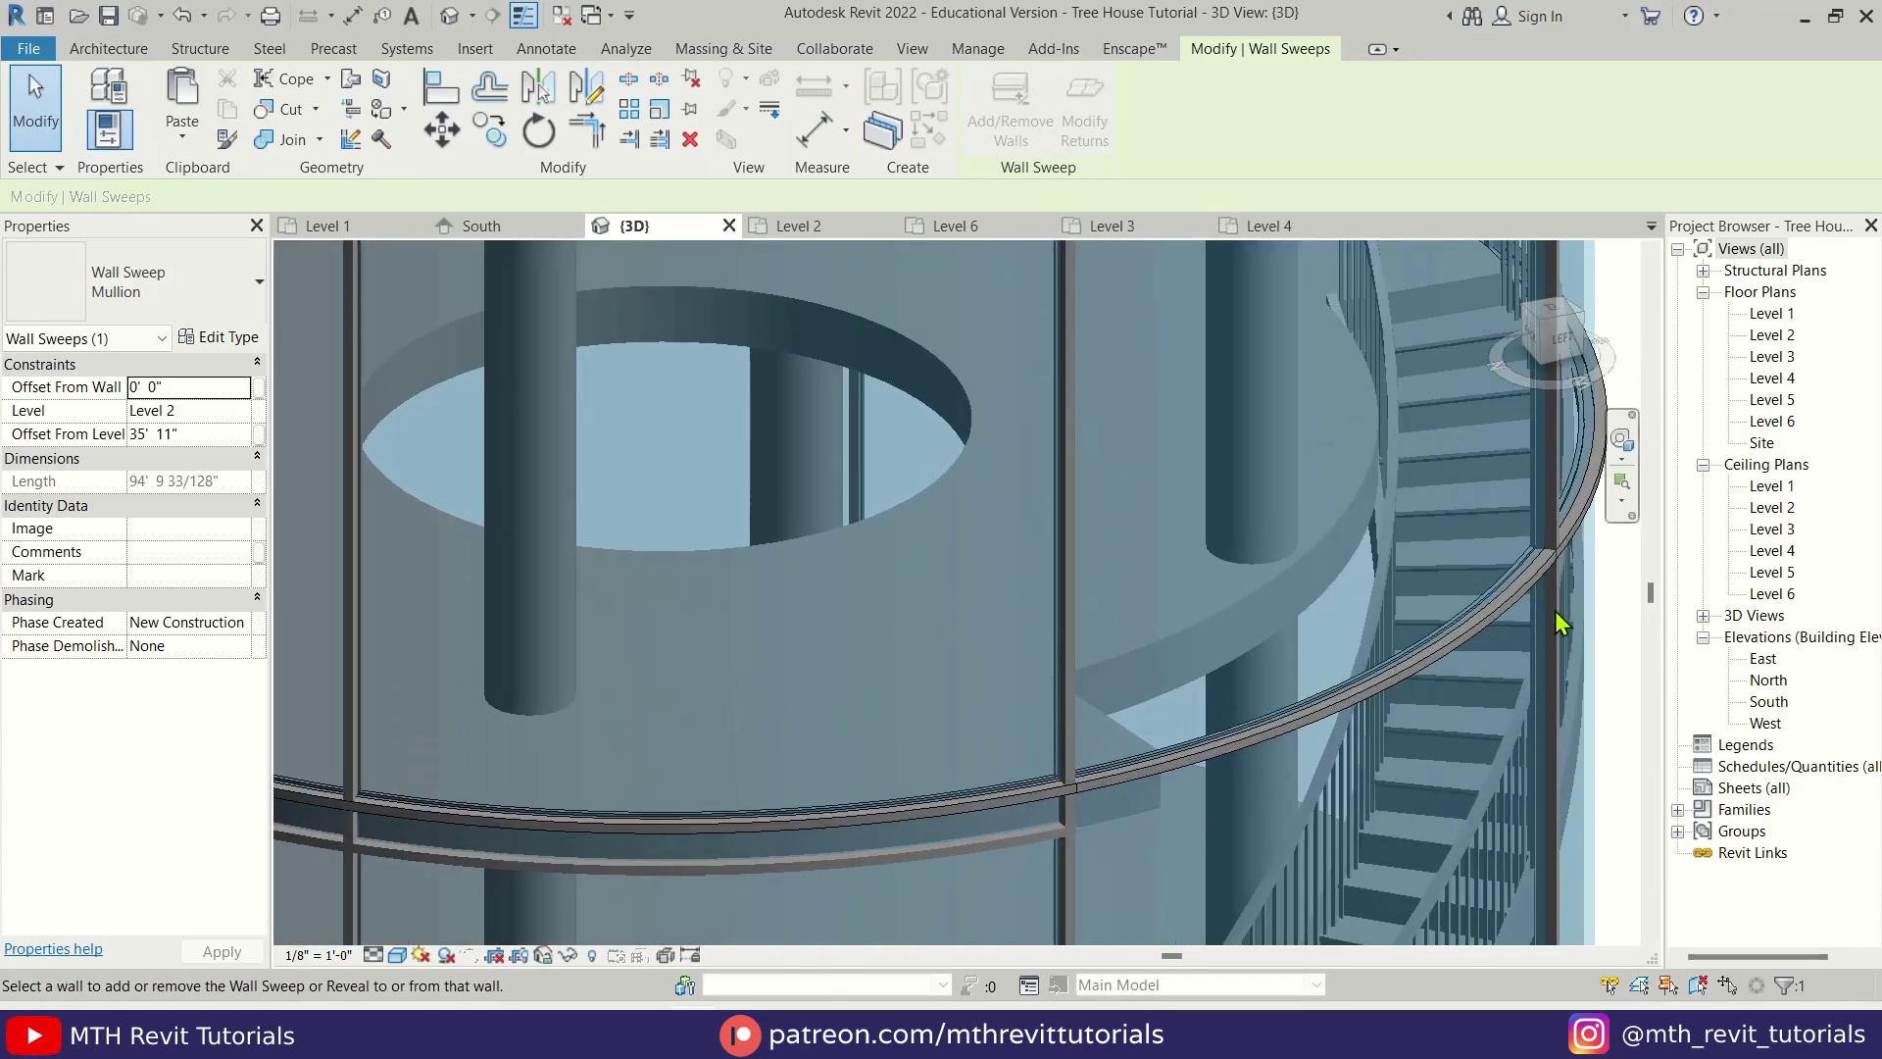
key(Escape)
key(Escape)
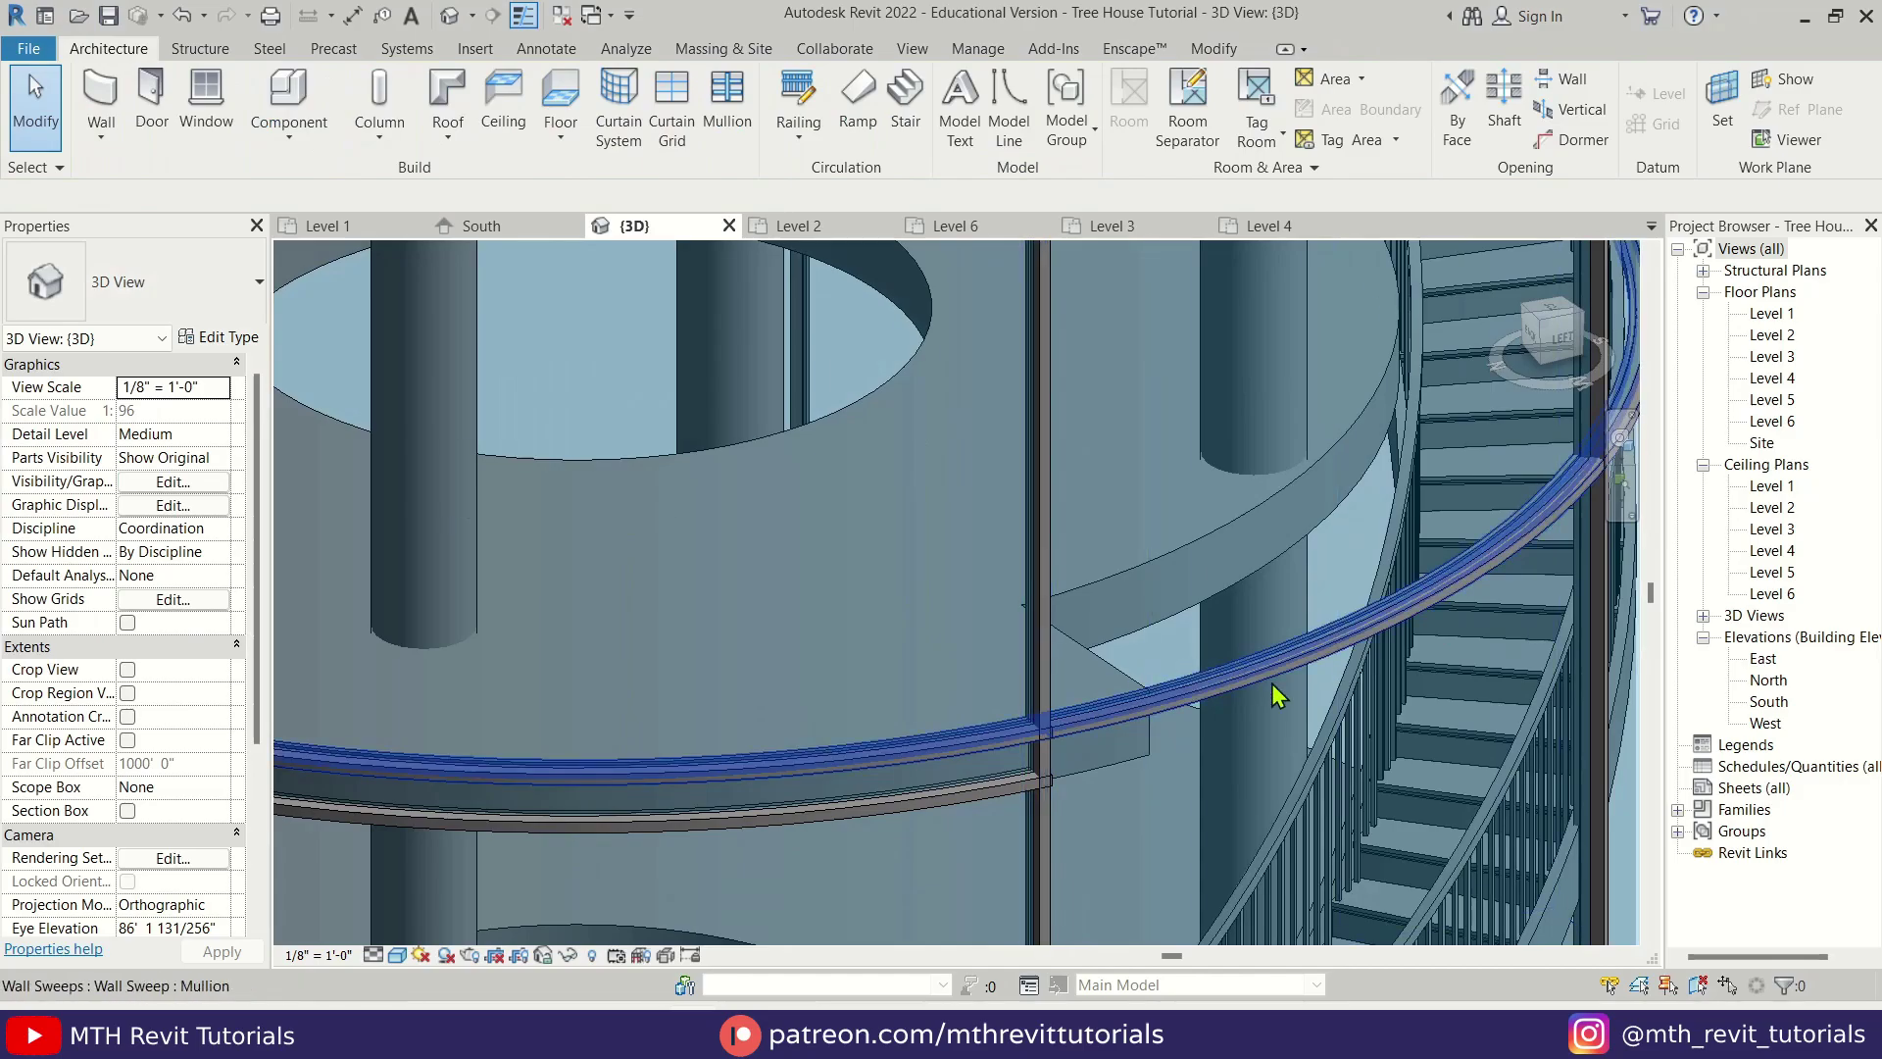
- Add the adjoining glass wall half to the lower horizontal Mullion sweep as well and finish editing it
scroll(1068, 819, up, 2)
click(986, 780)
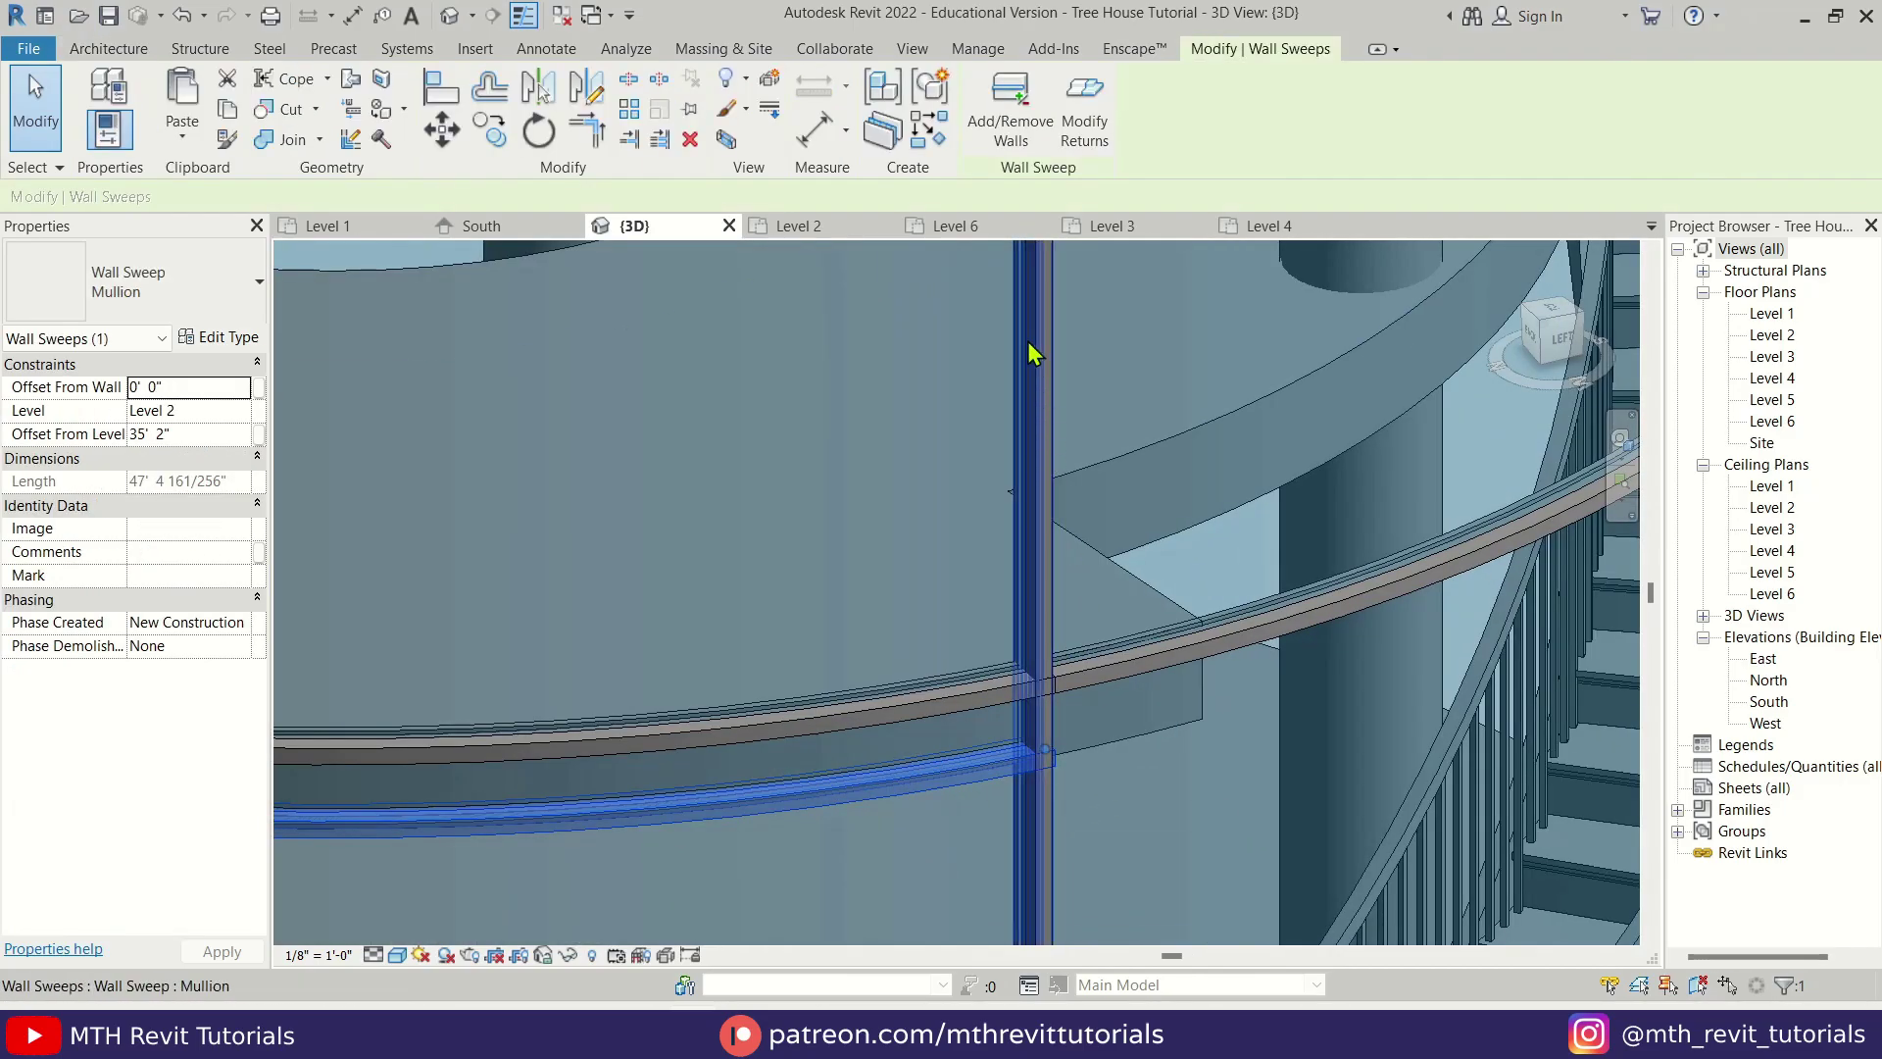
click(1003, 137)
scroll(1216, 722, down, 5)
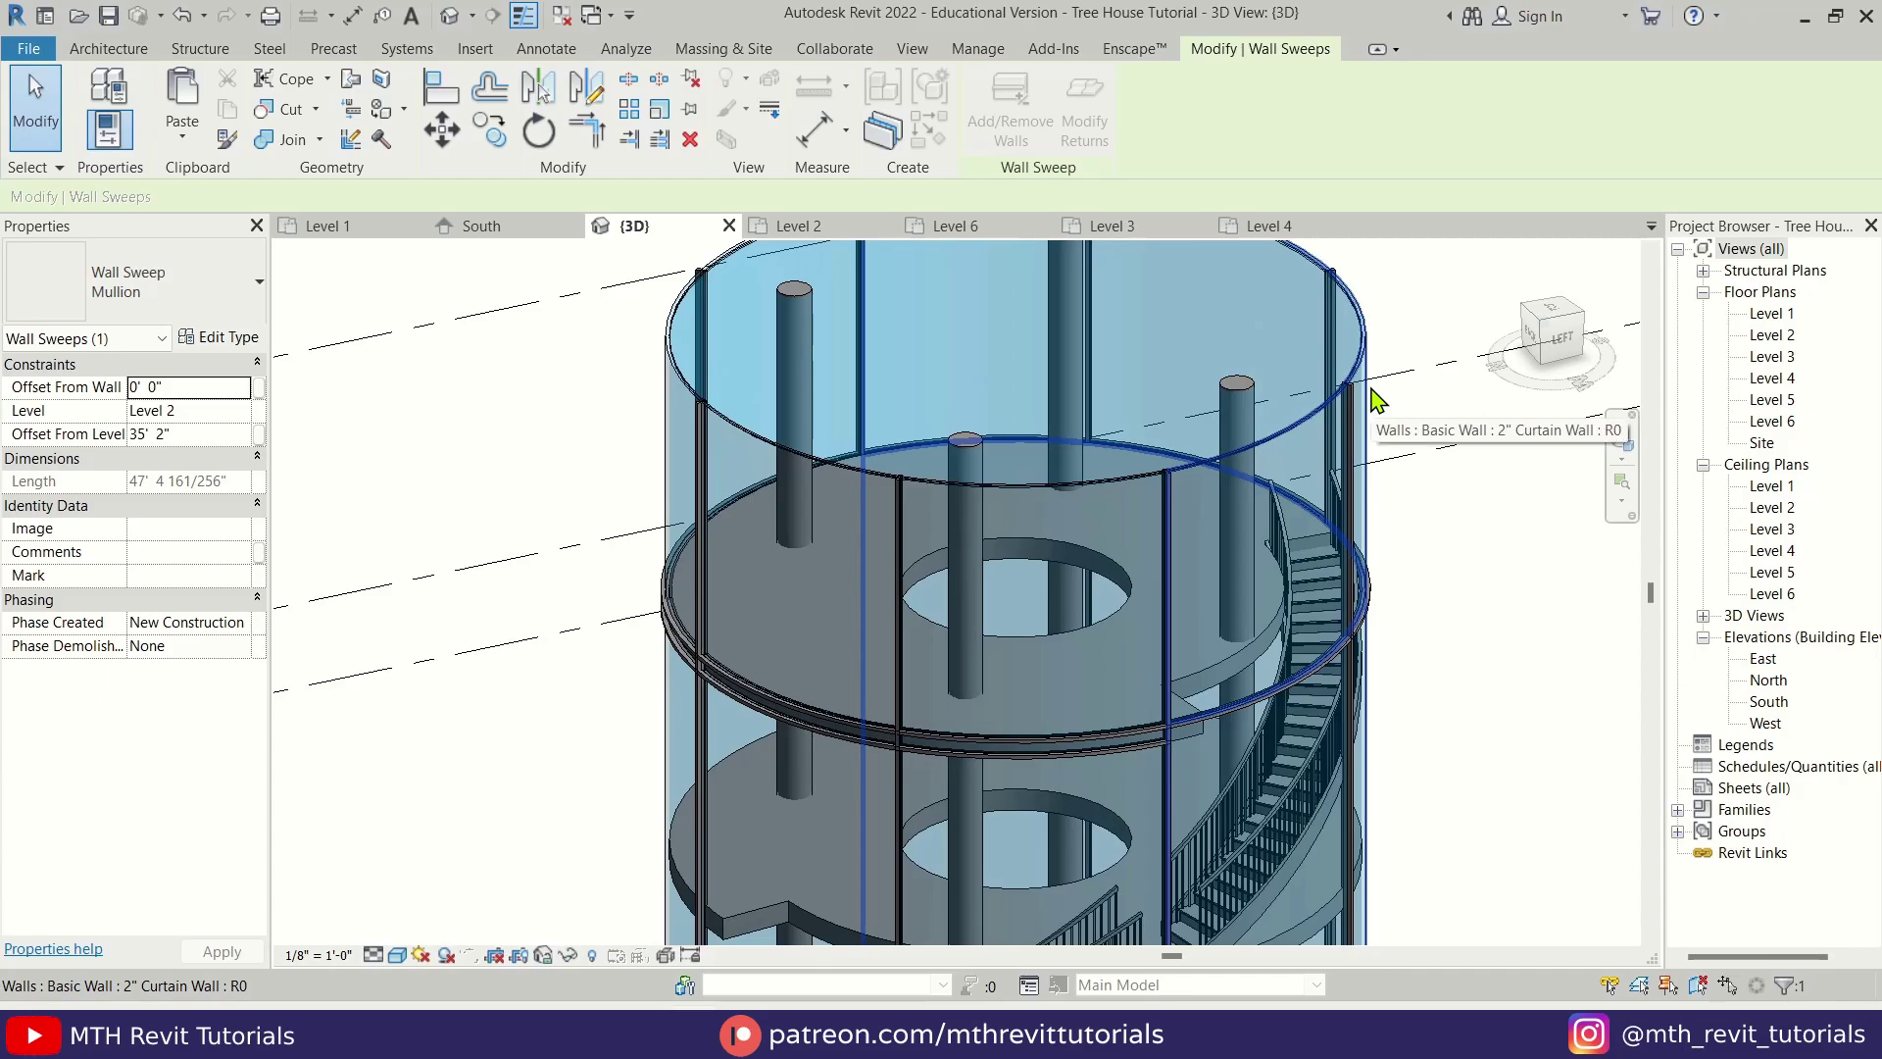
key(Escape)
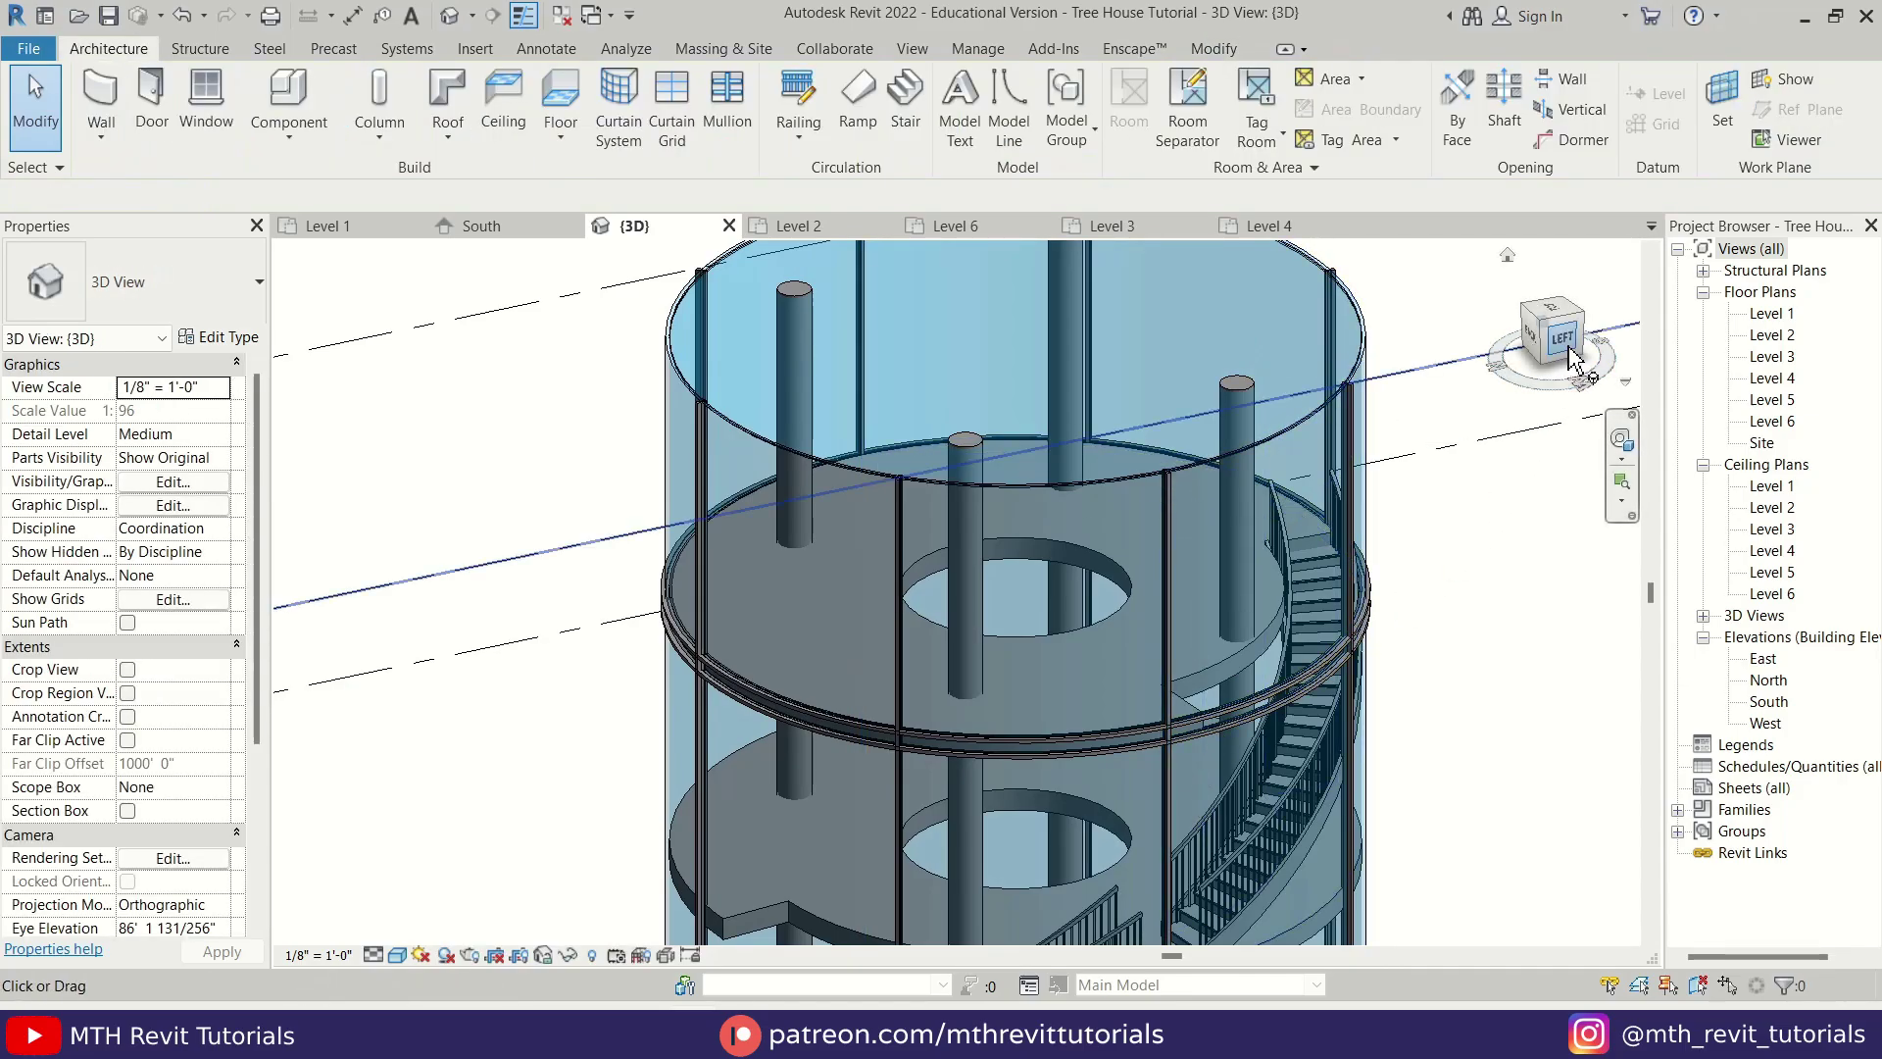
- From the Left view, move the lower Mullion sweep down so its bottom edge aligns with the floor slab's underside
click(1569, 349)
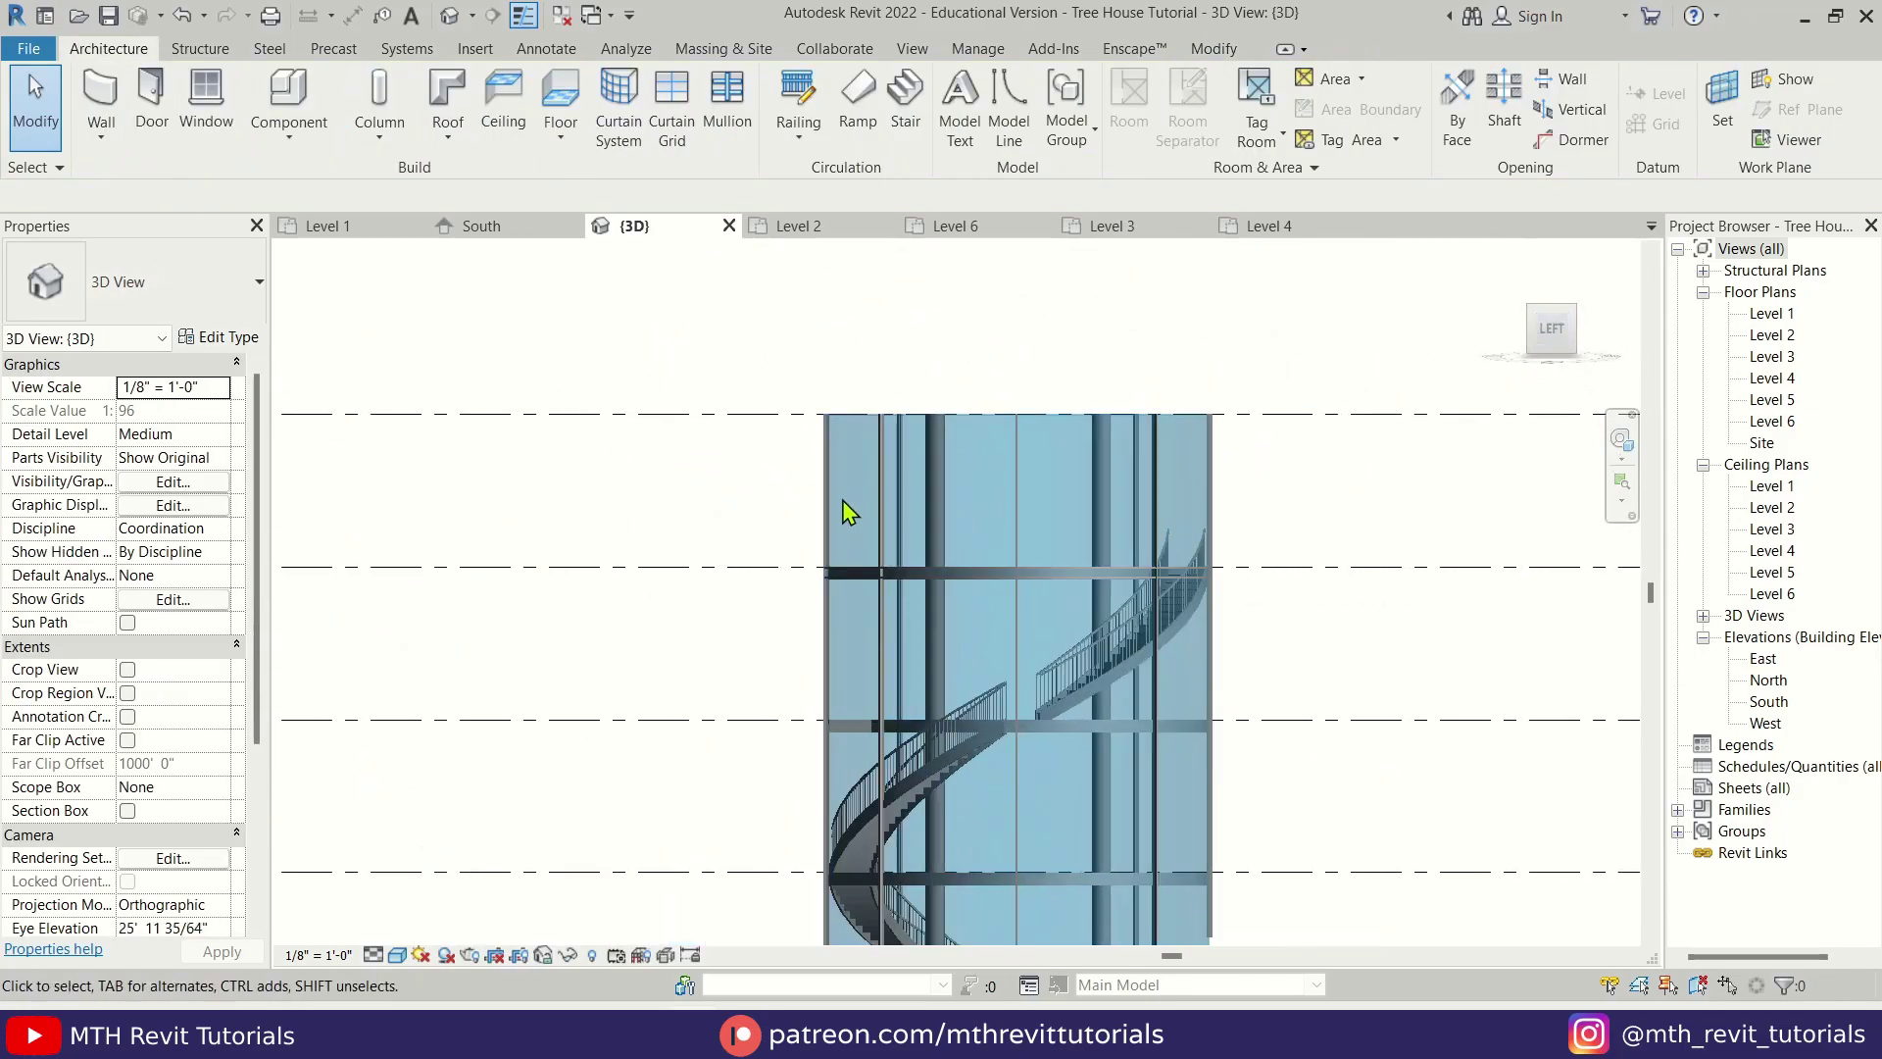
scroll(849, 511, up, 10)
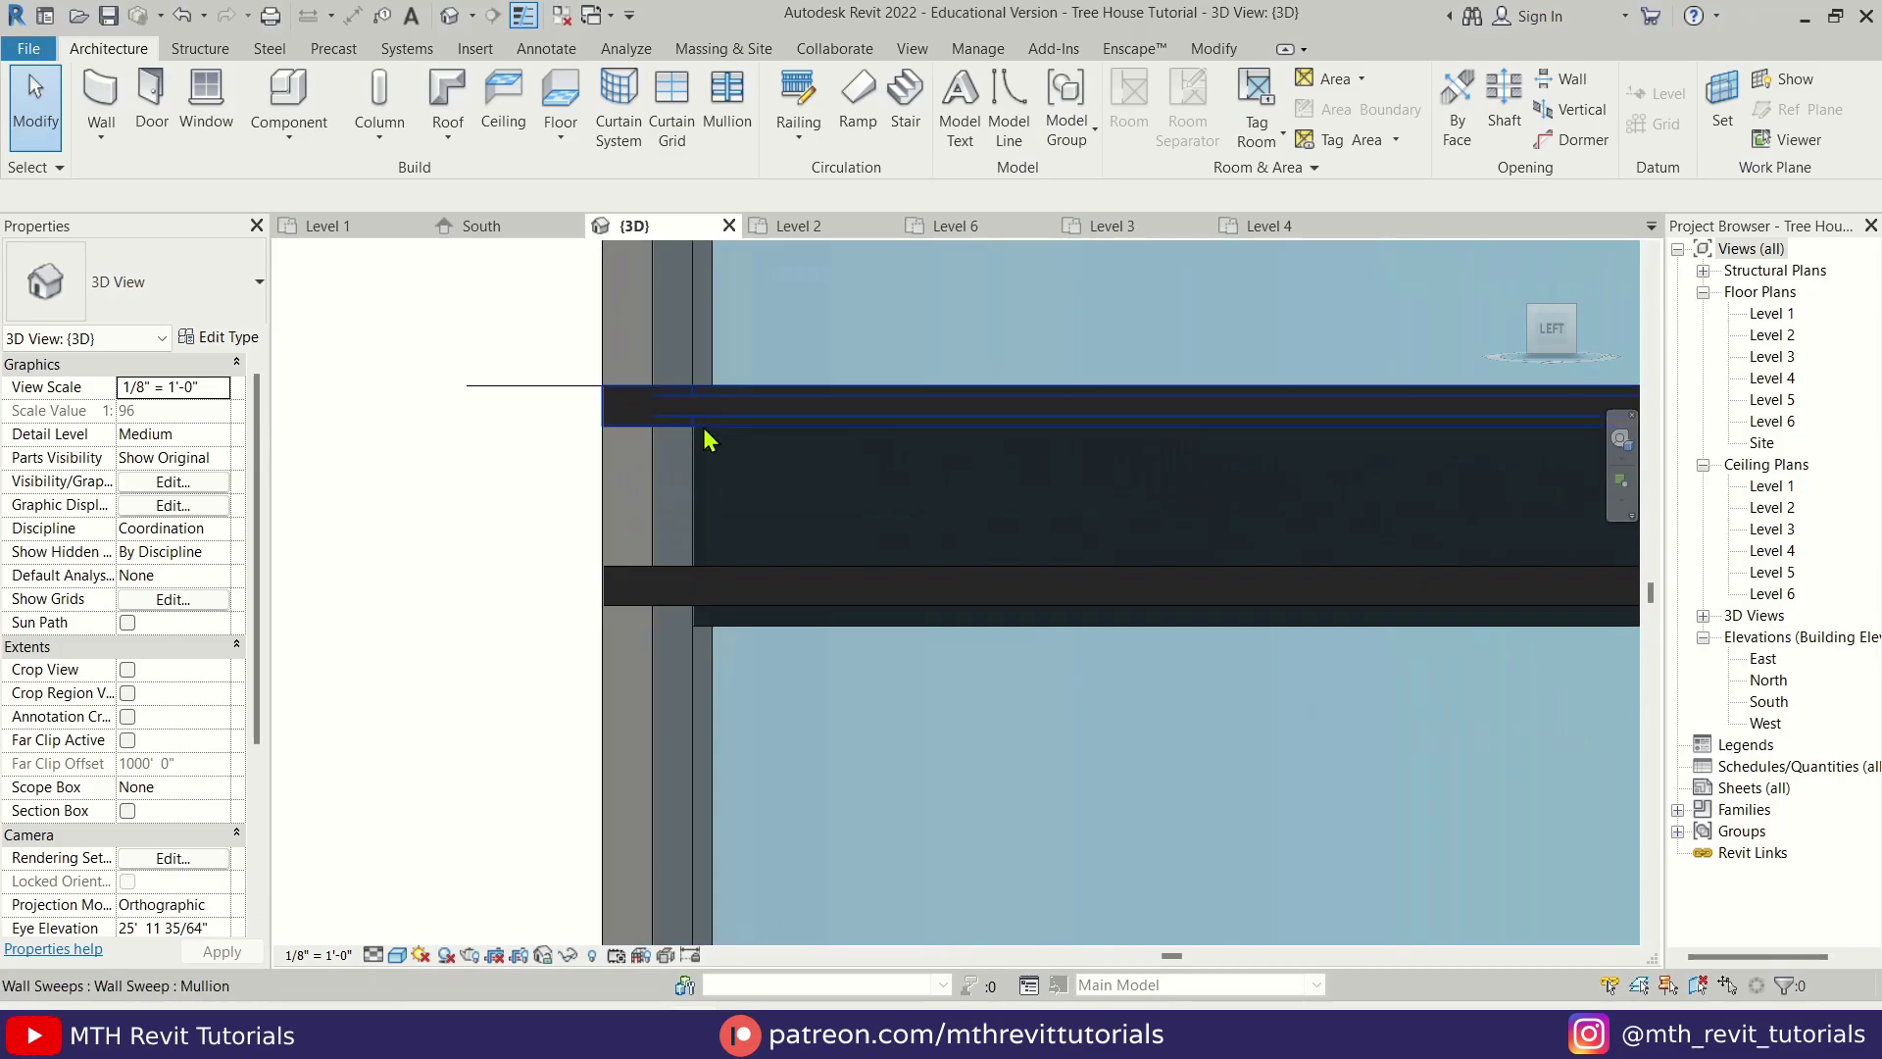
click(709, 440)
click(755, 580)
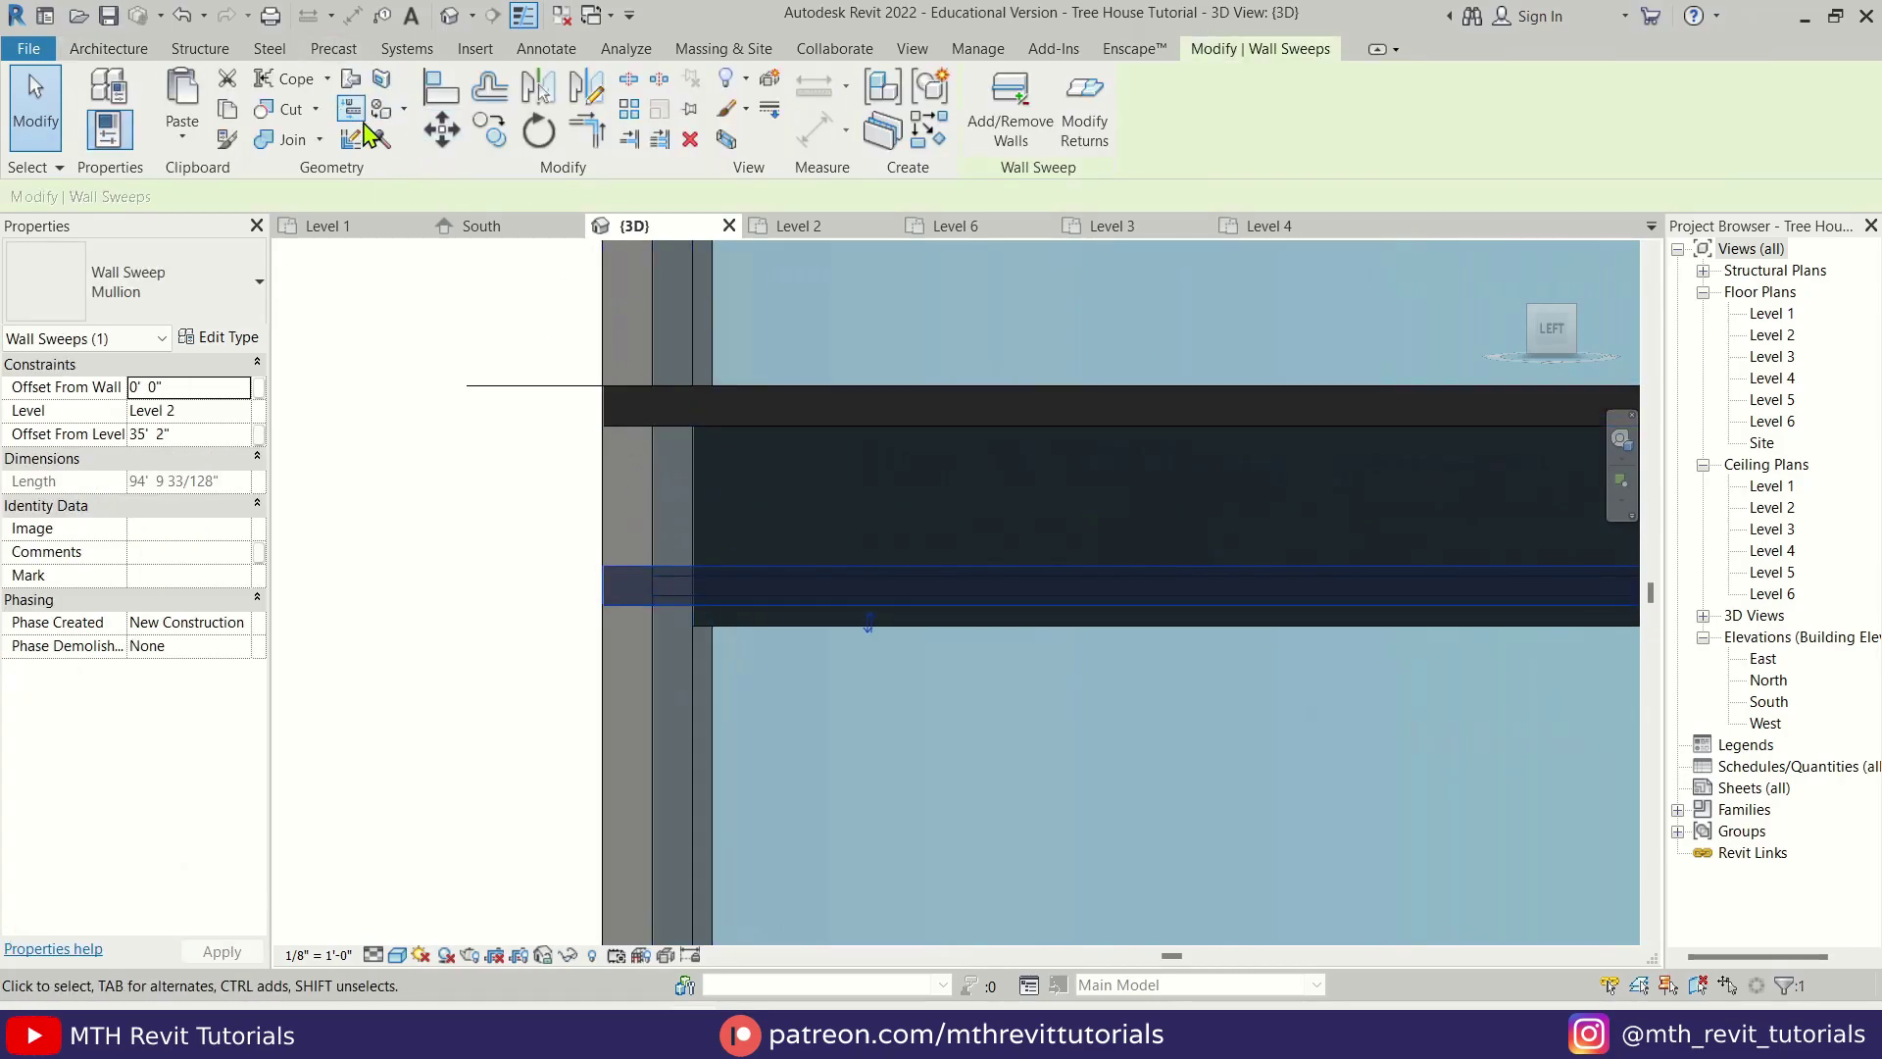
click(436, 144)
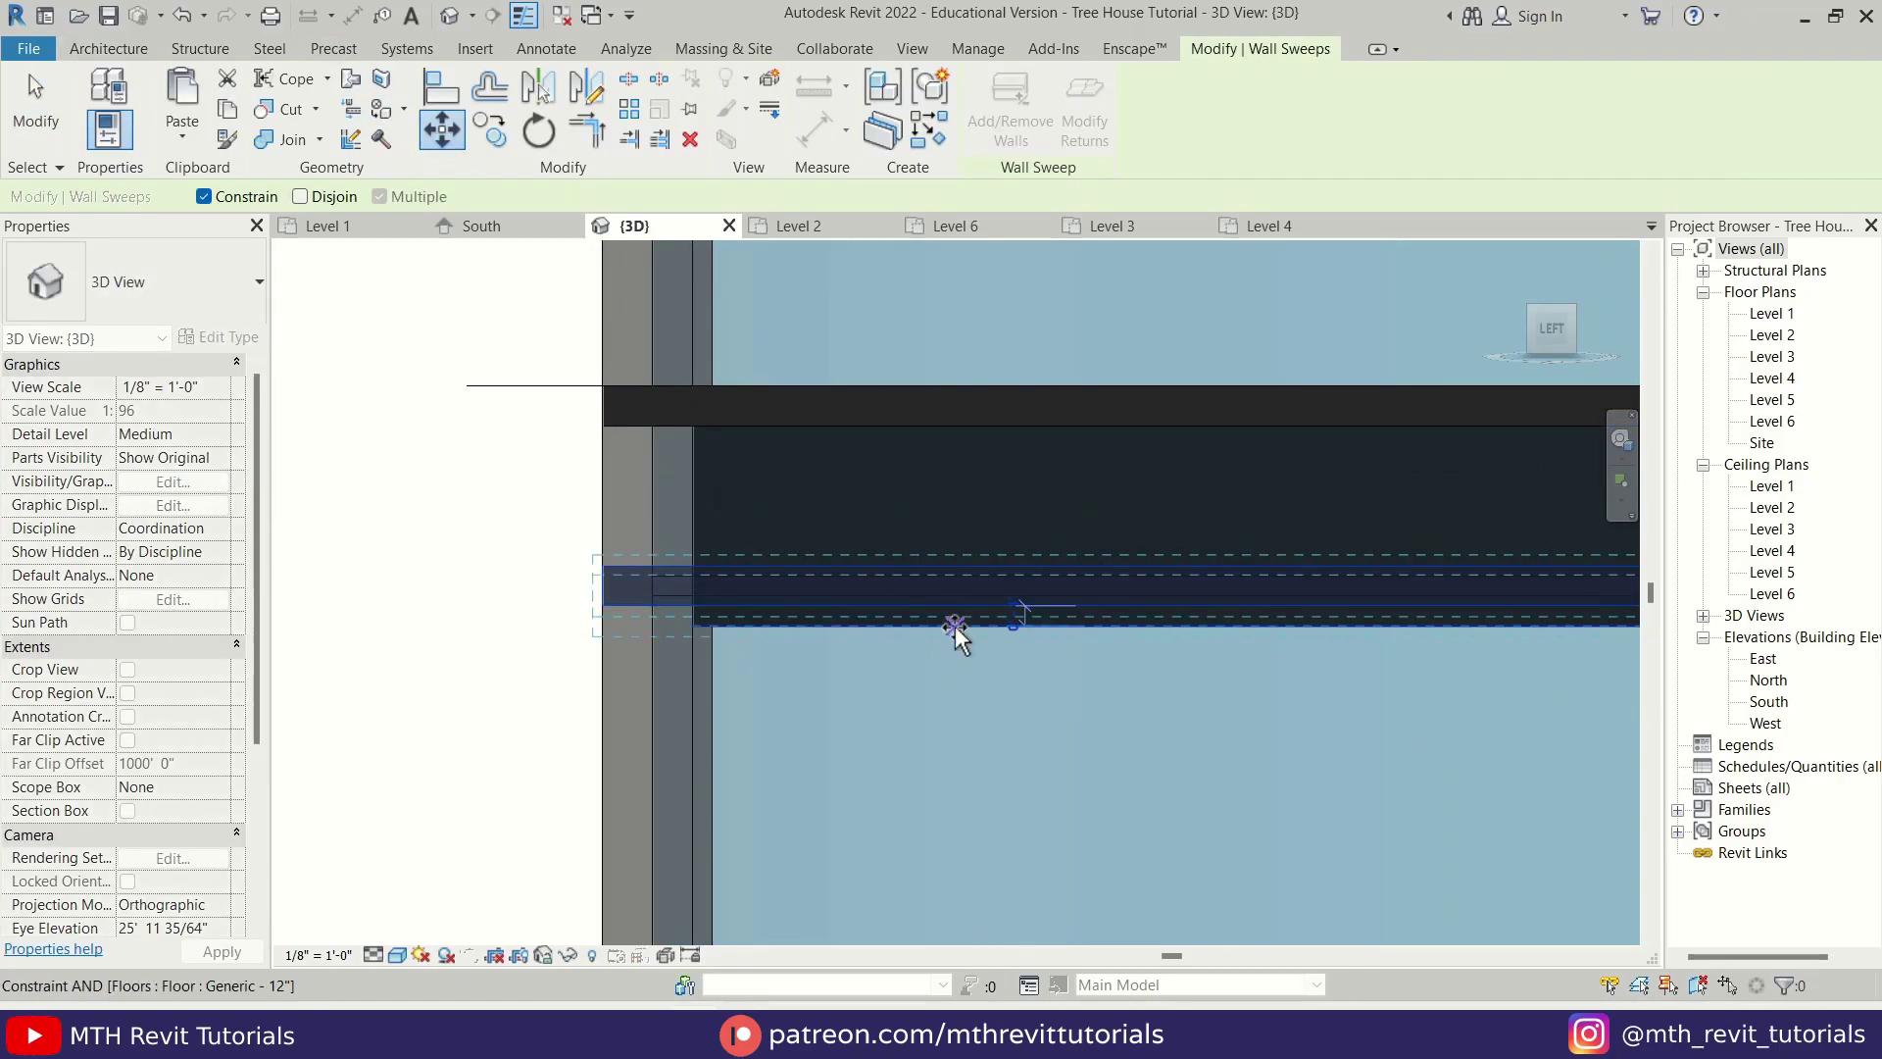
click(955, 627)
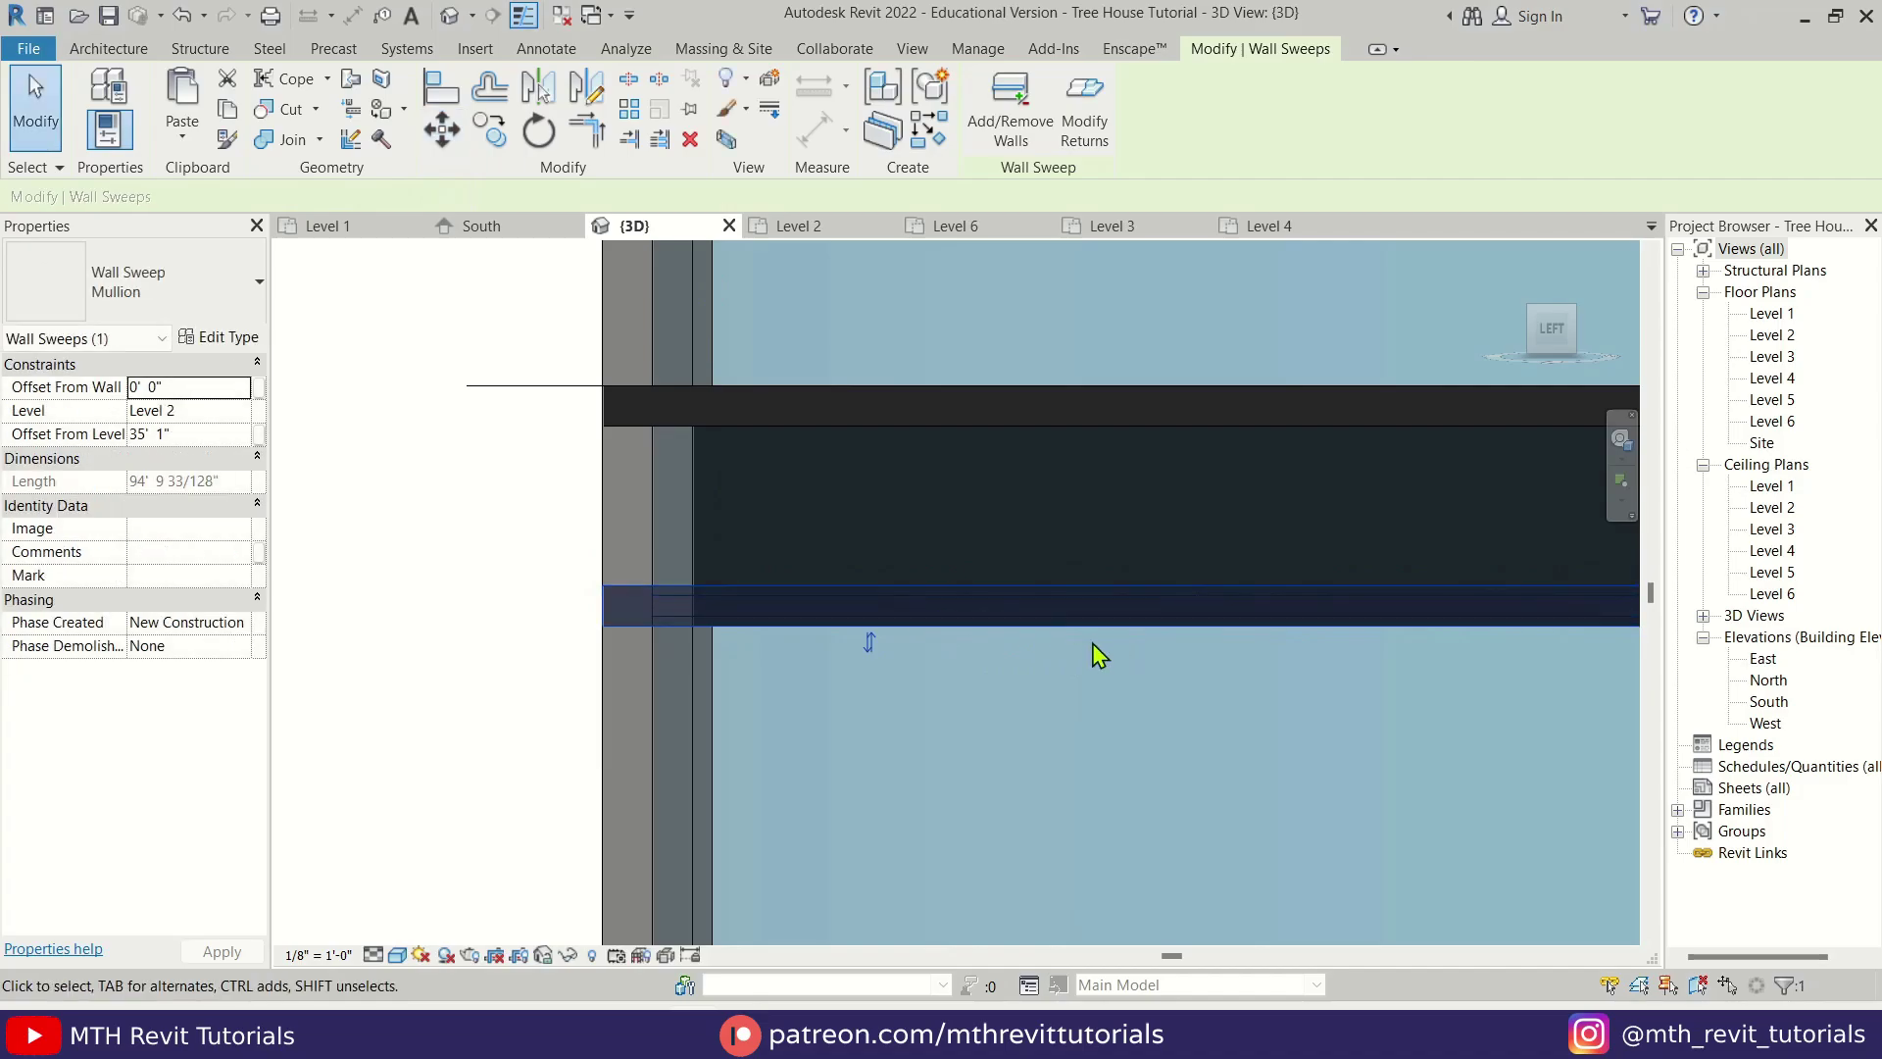
- Copy the pair of horizontal Mullion sweeps down to the two floor slabs below, using multiple copy
click(889, 423)
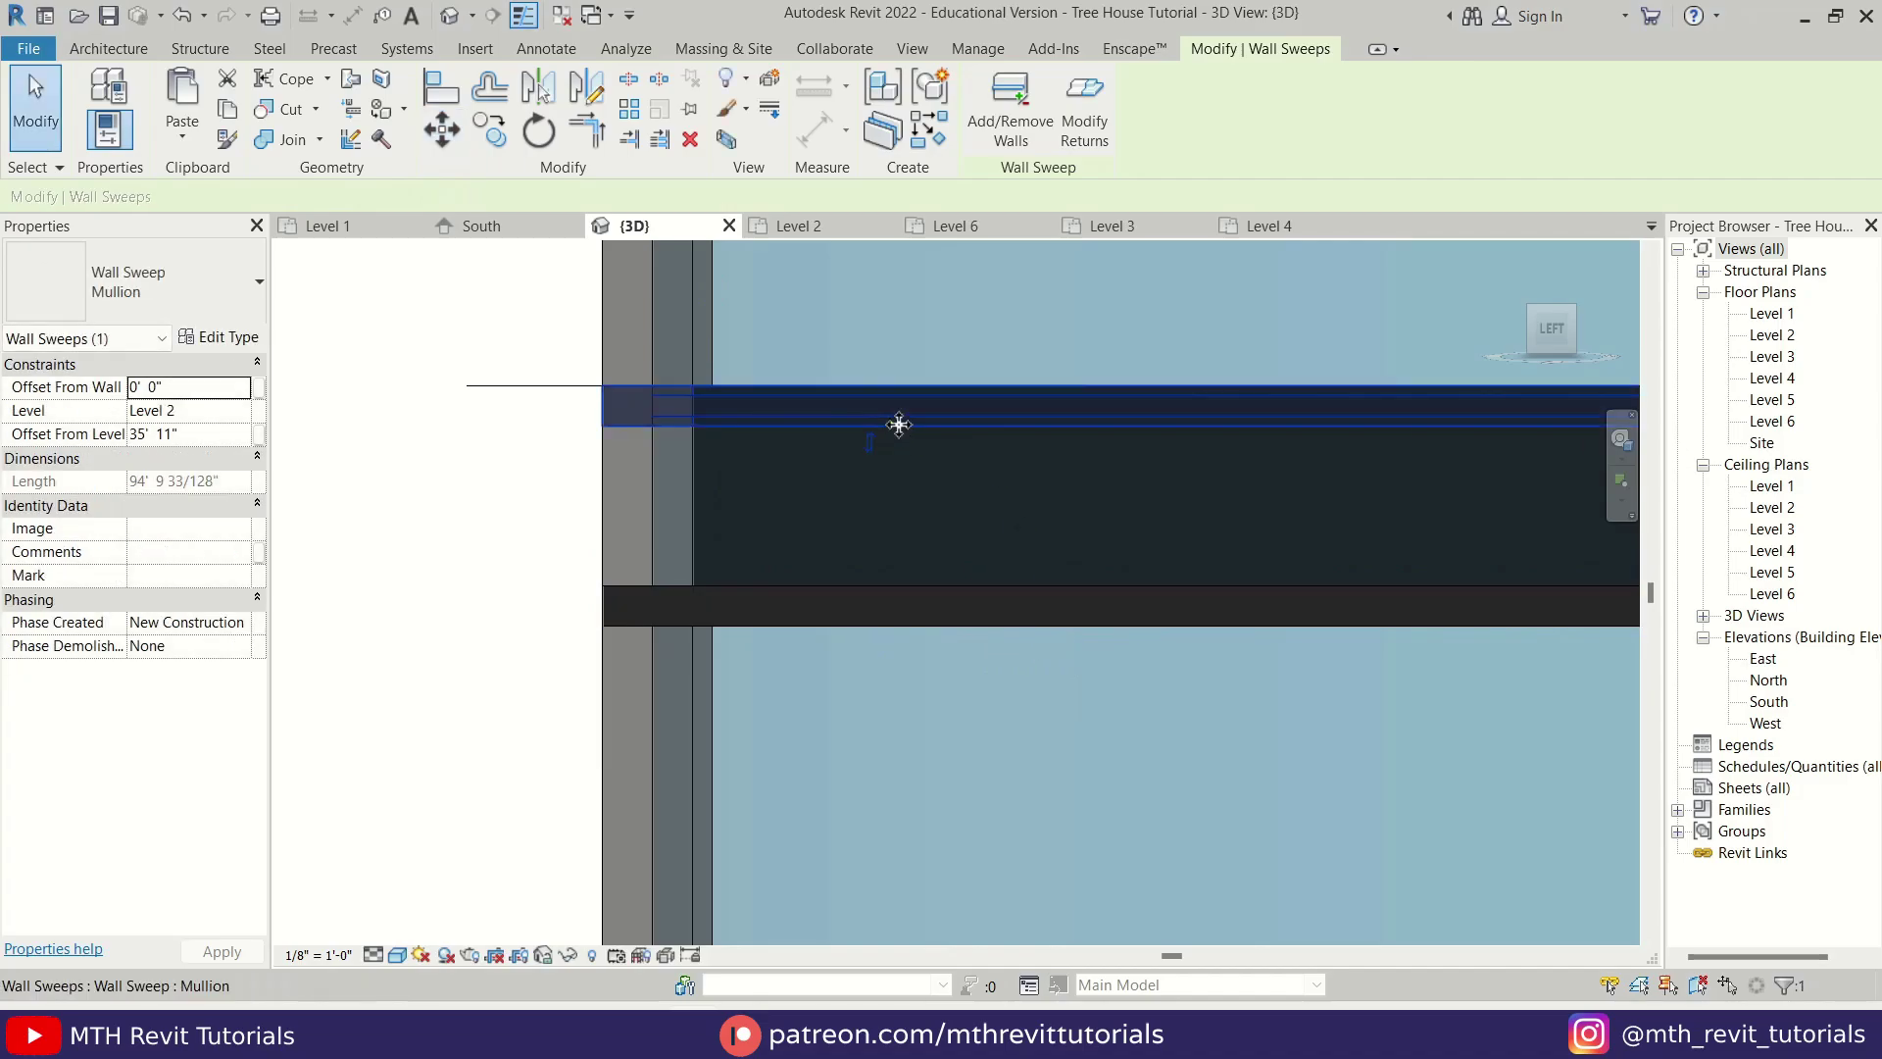
ctrl+click(913, 592)
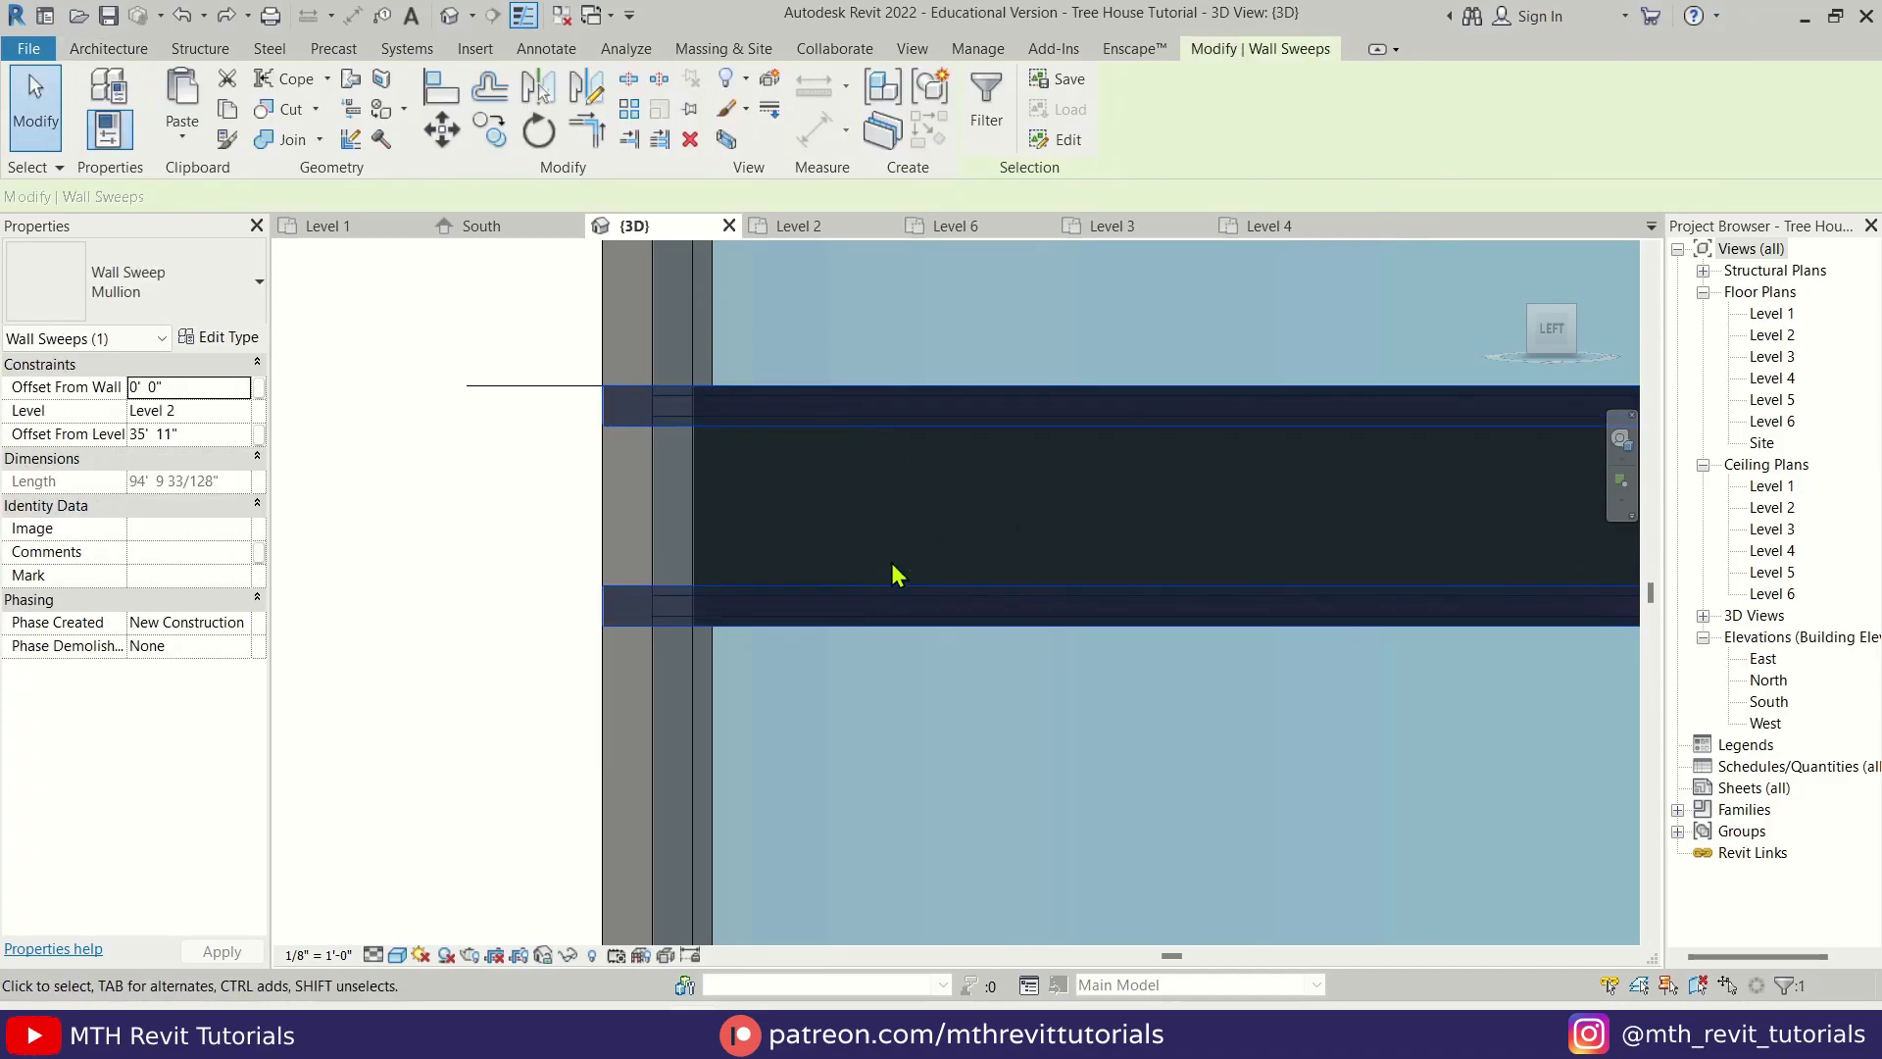
click(493, 138)
scroll(1118, 409, down, 3)
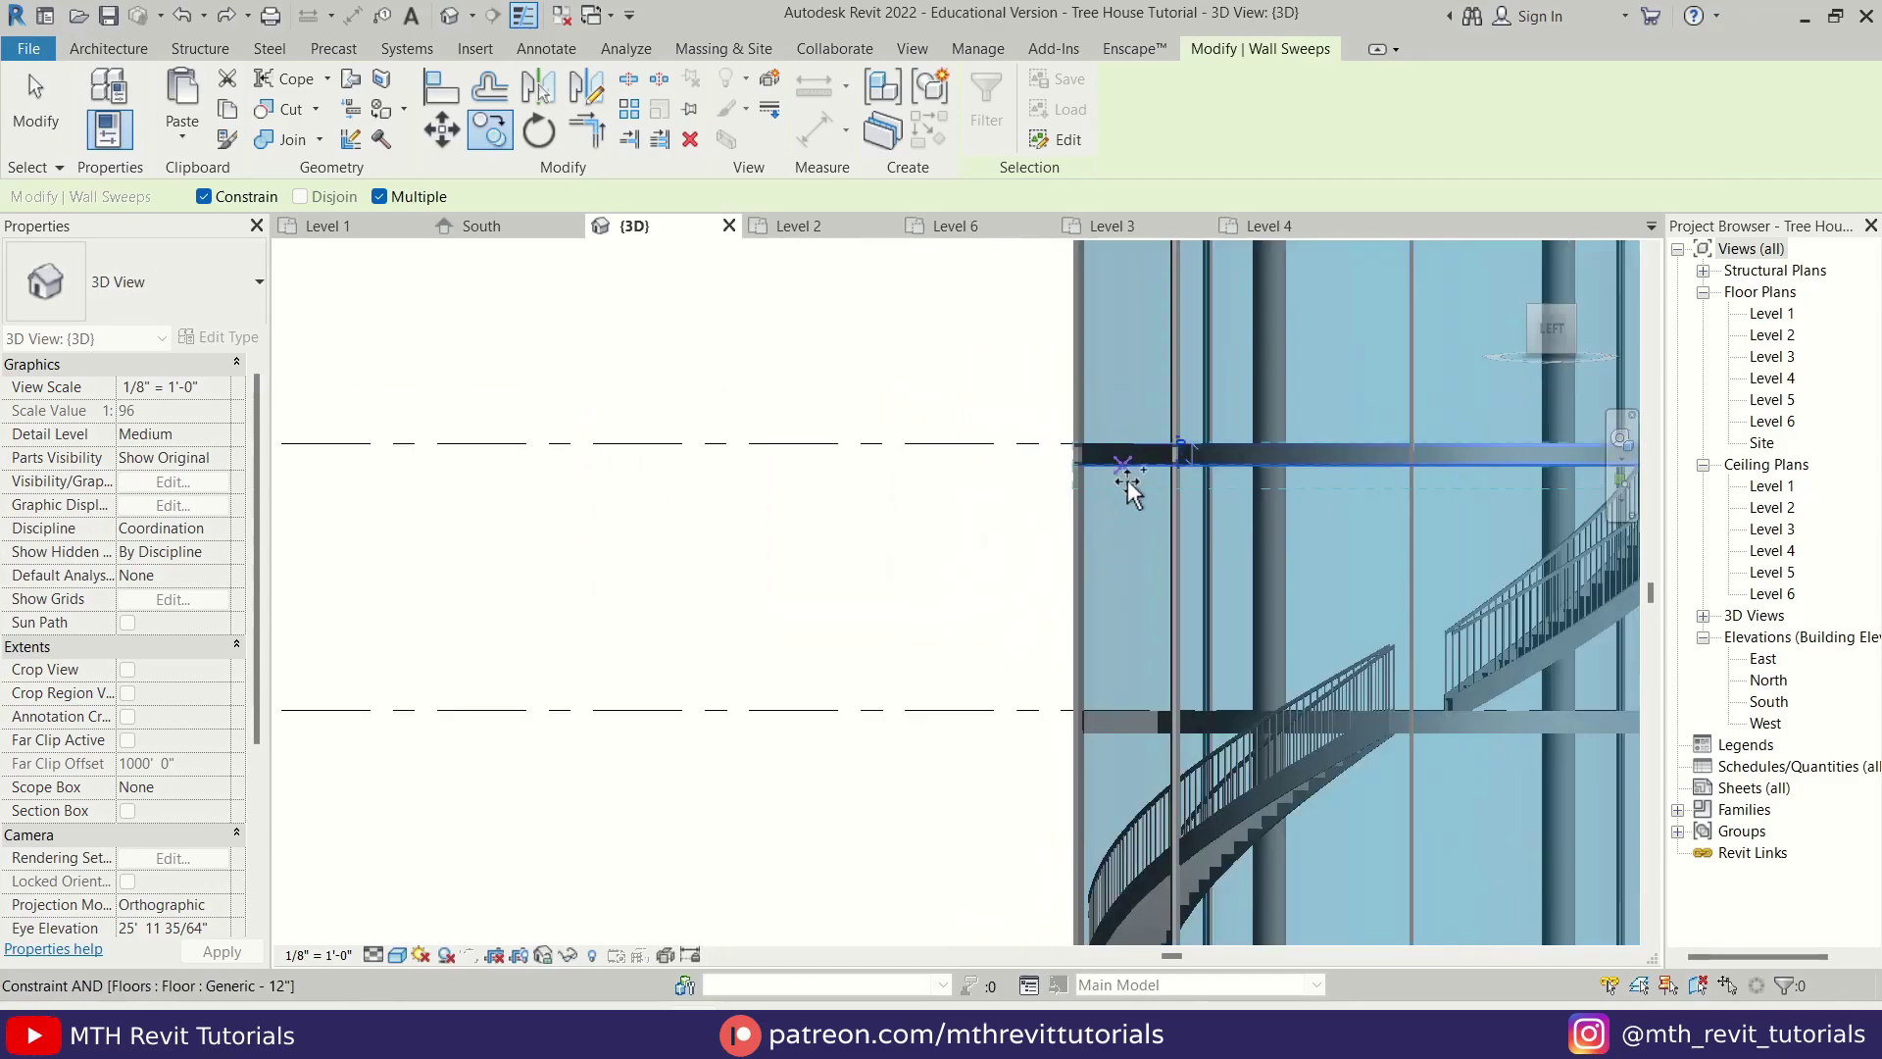
scroll(1127, 755, up, 5)
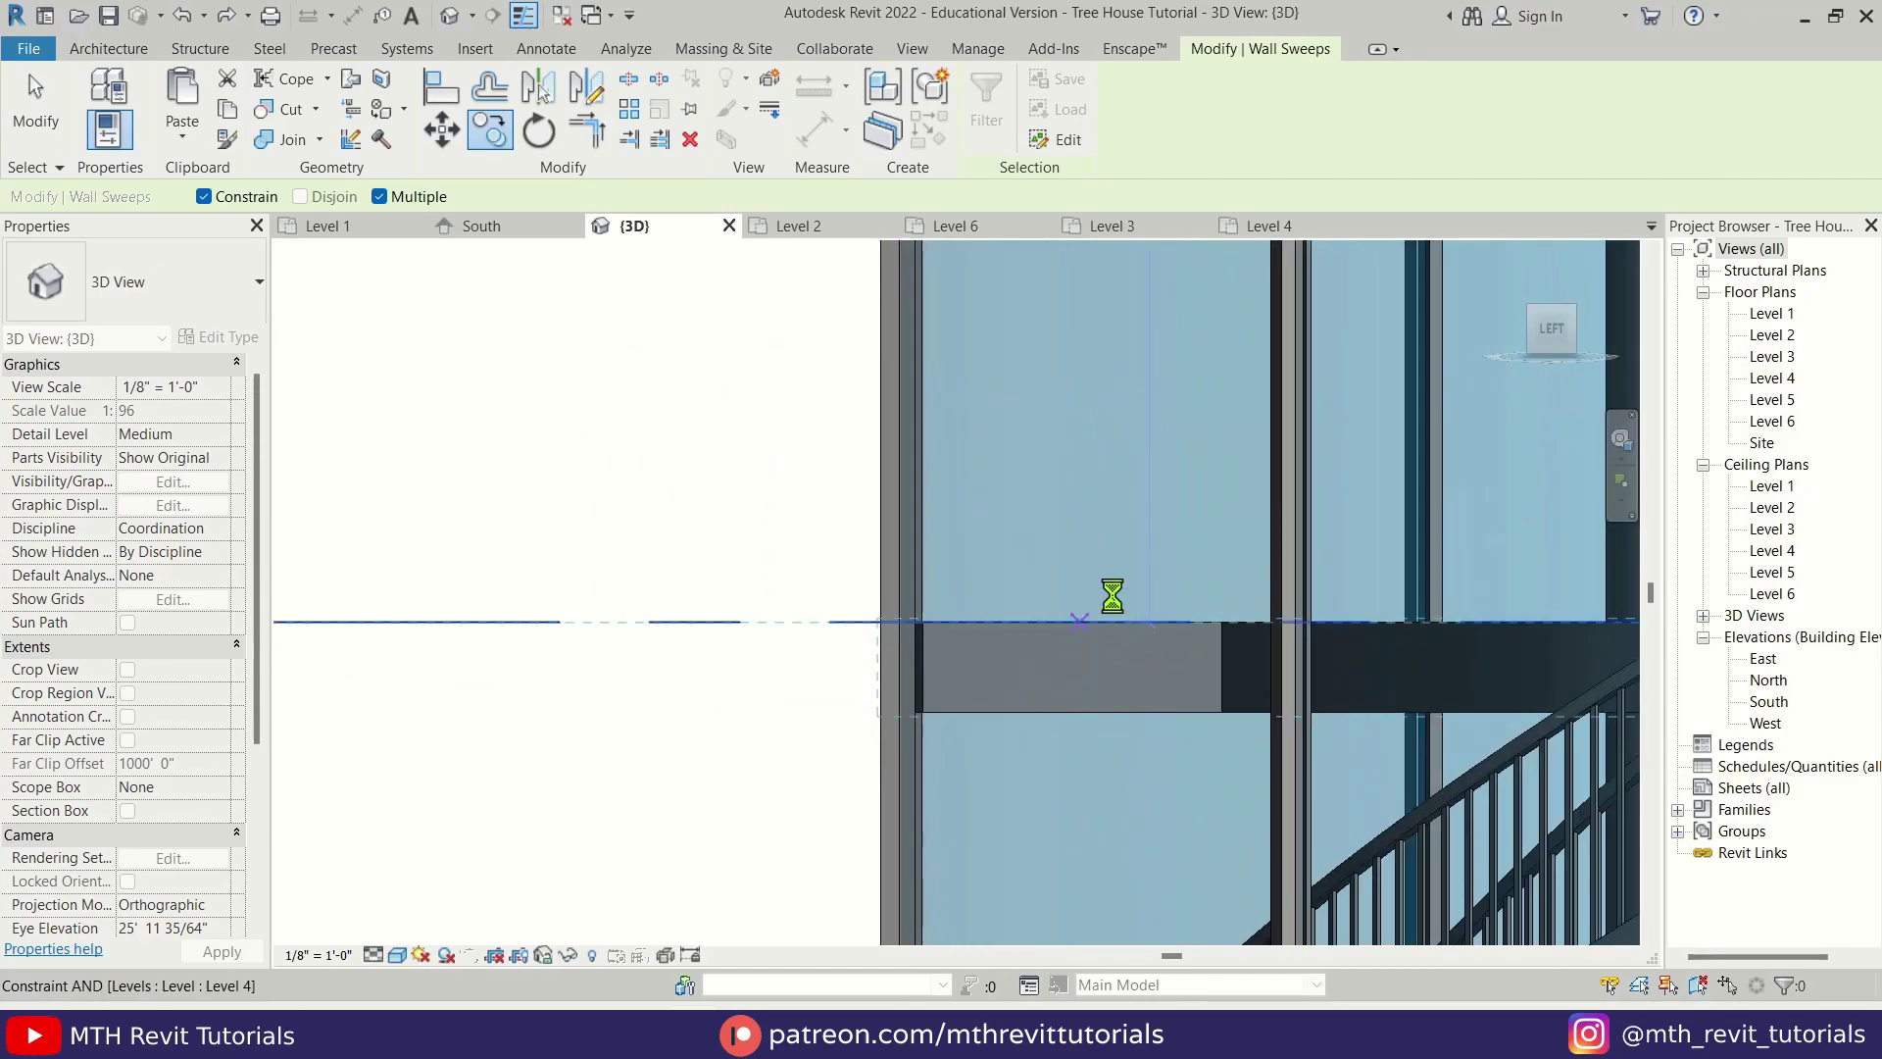
scroll(1129, 441, down, 4)
scroll(1114, 691, up, 3)
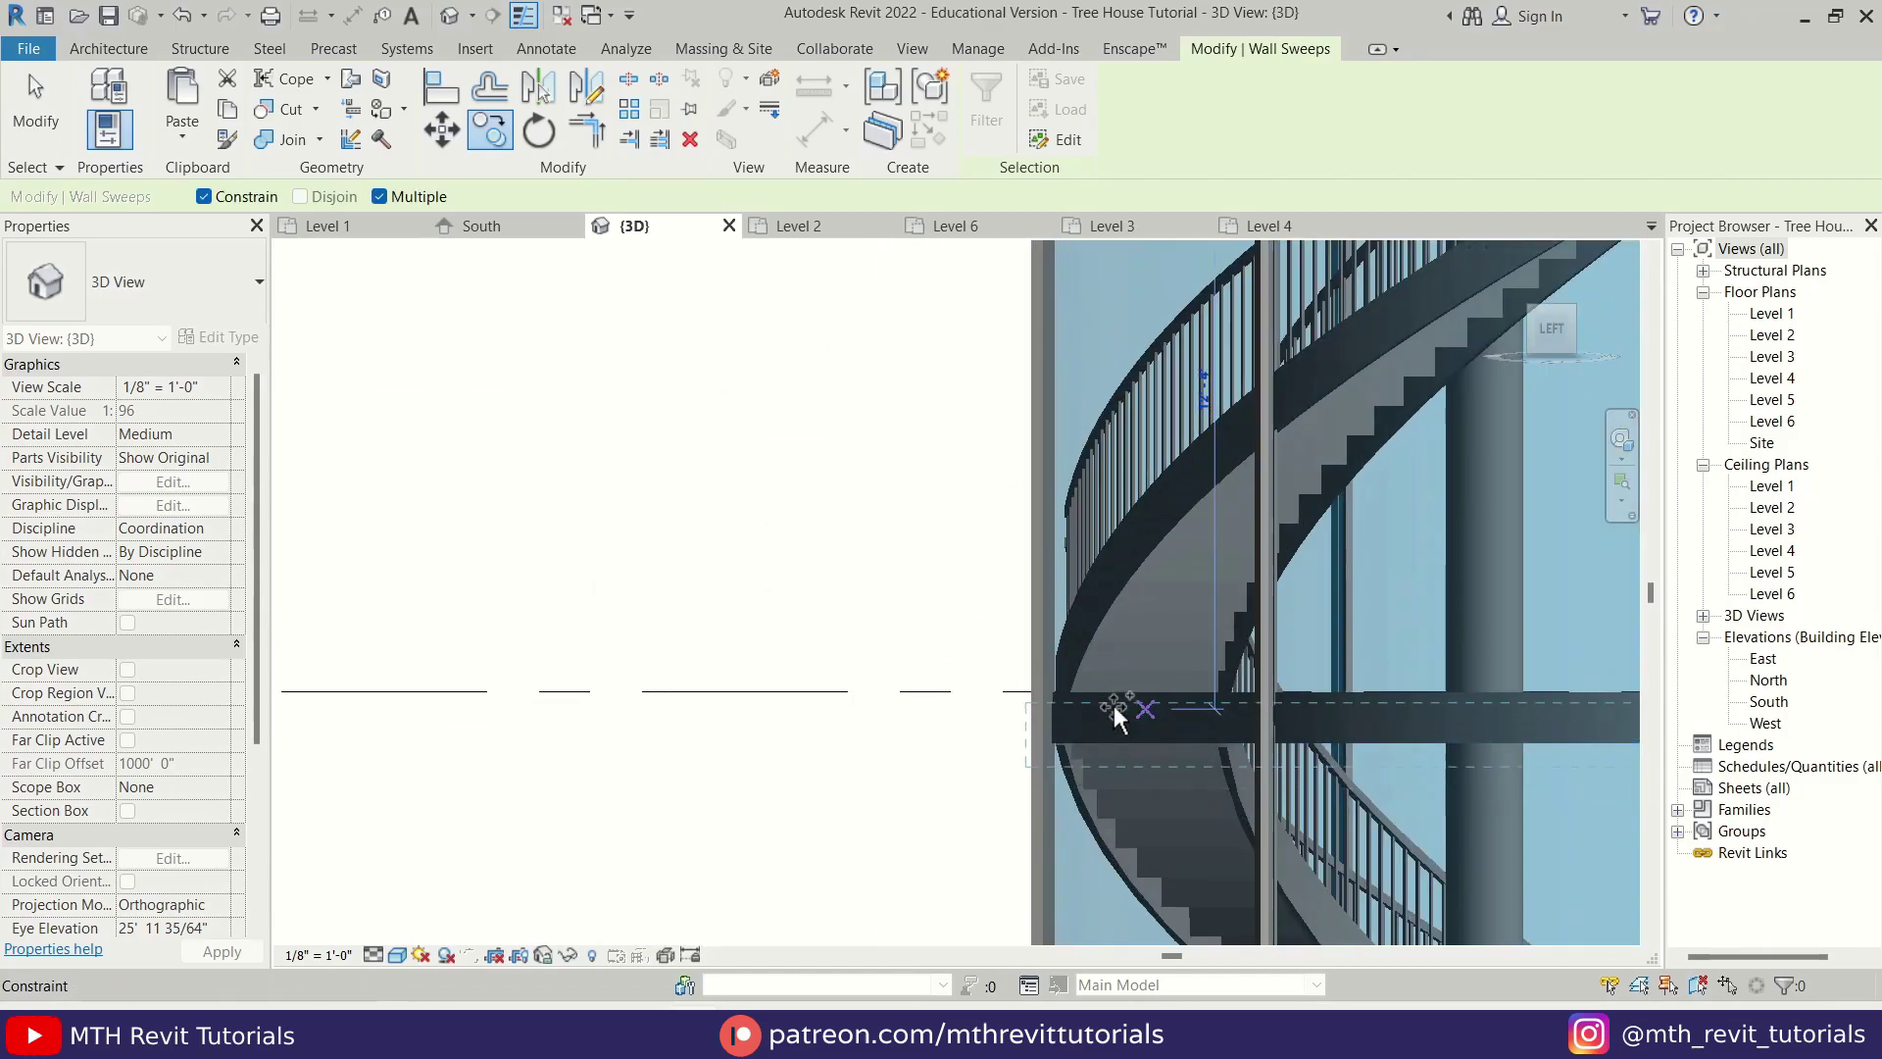
scroll(1118, 716, up, 2)
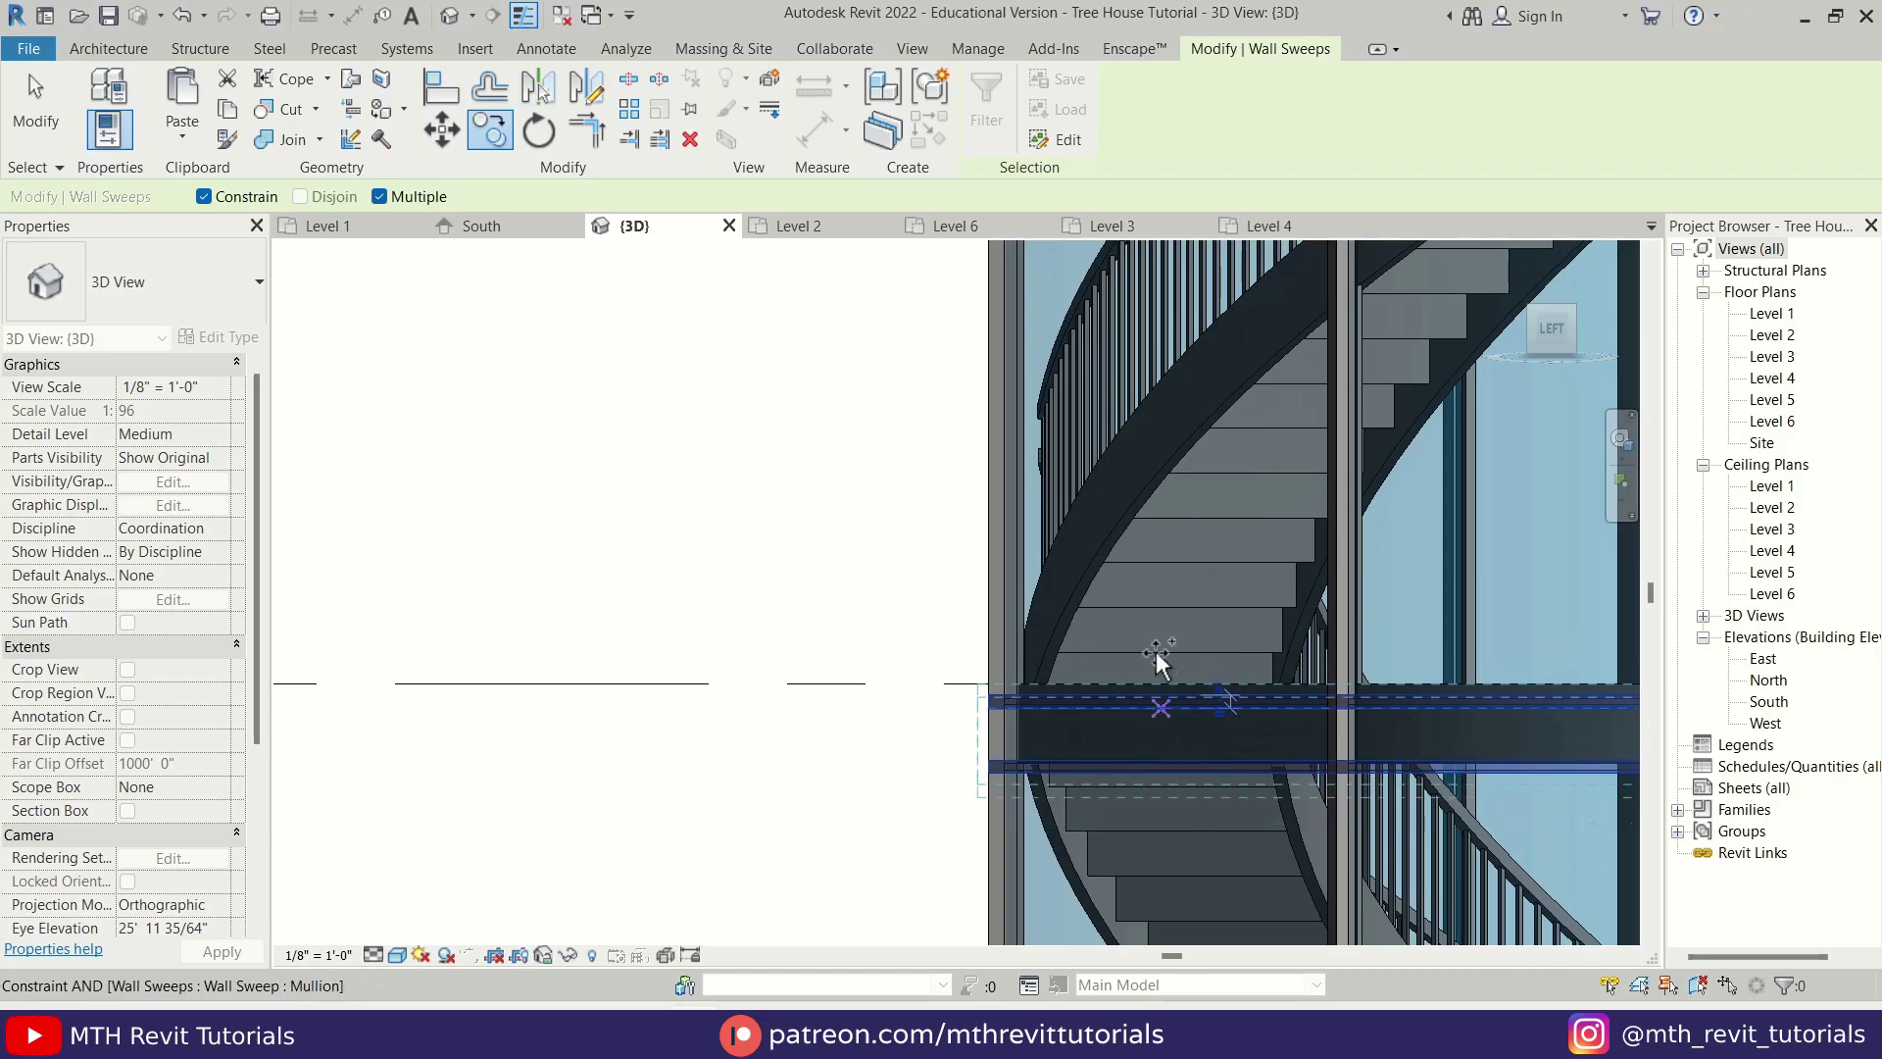
key(Escape)
- Move the lowest copied pair of Mullion sweeps up so the upper one aligns with the floor slab's top edge
scroll(1116, 697, up, 2)
middle_drag(1116, 698, 975, 579)
click(913, 585)
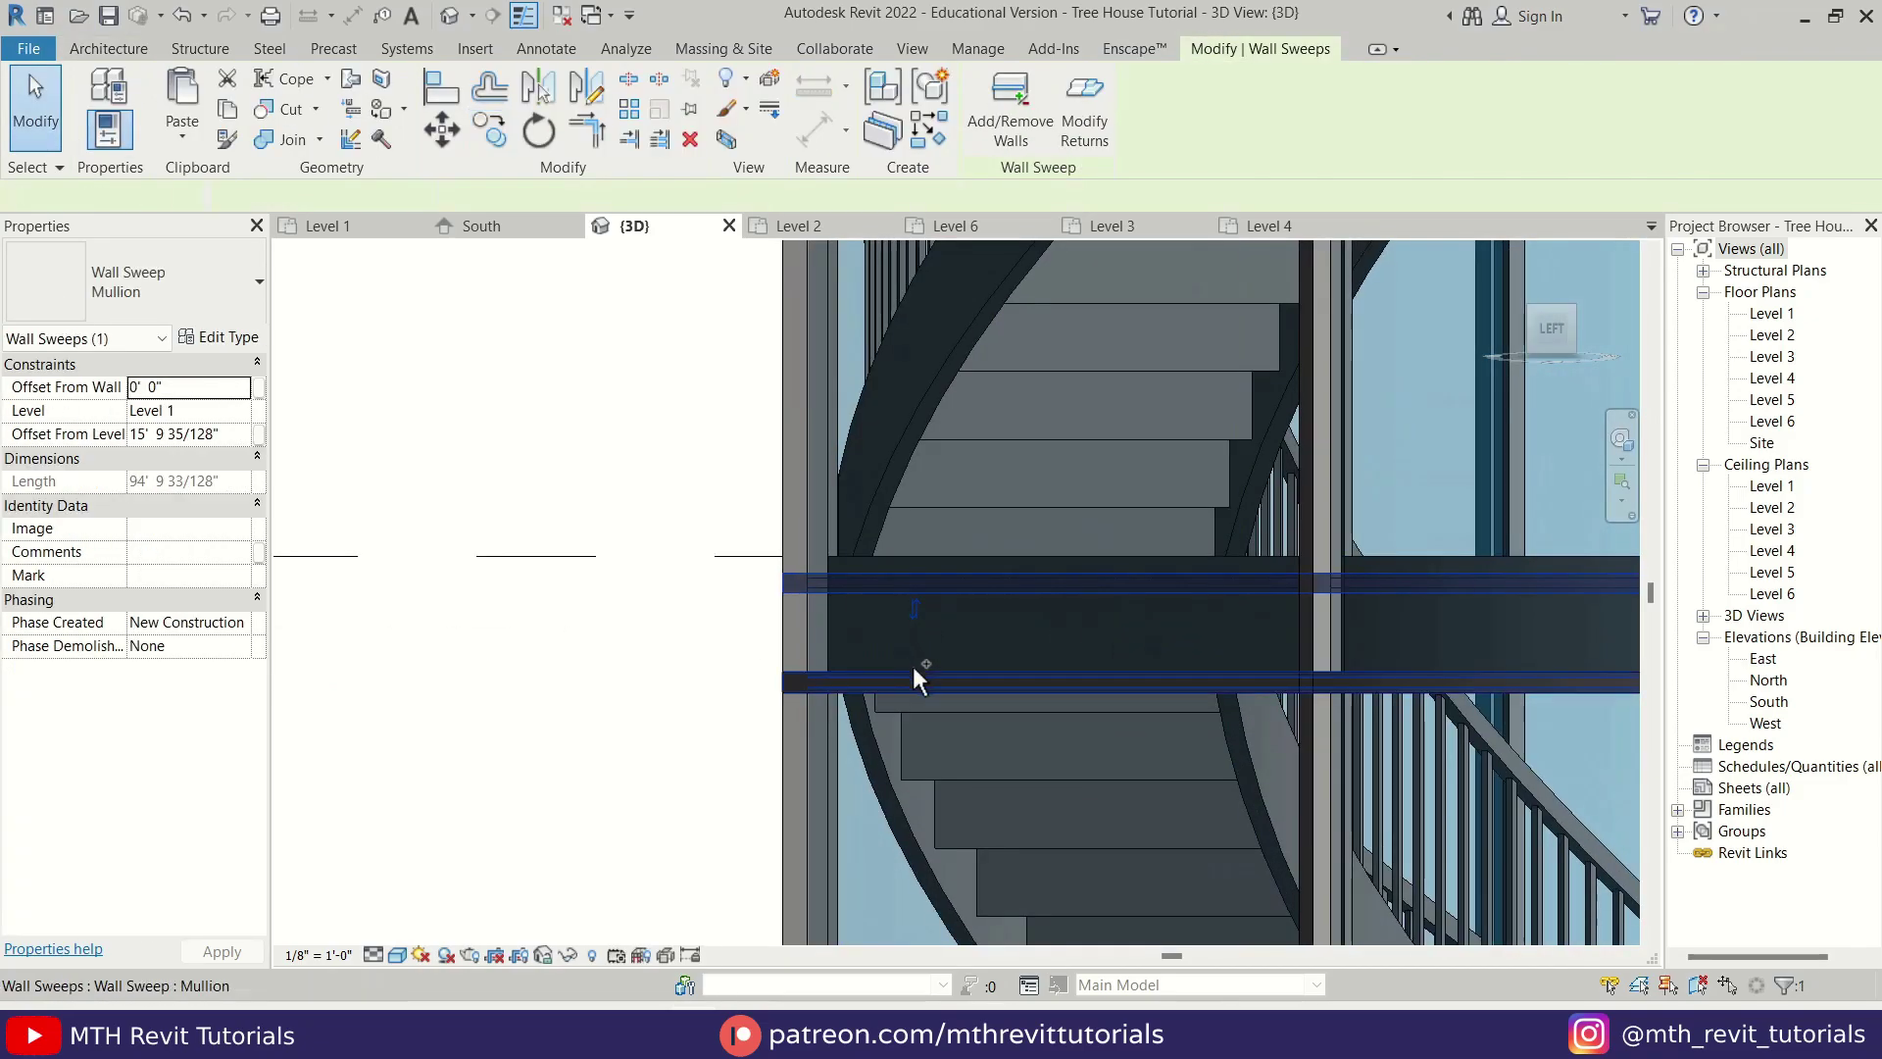
key(m)
key(v)
scroll(1196, 549, up, 2)
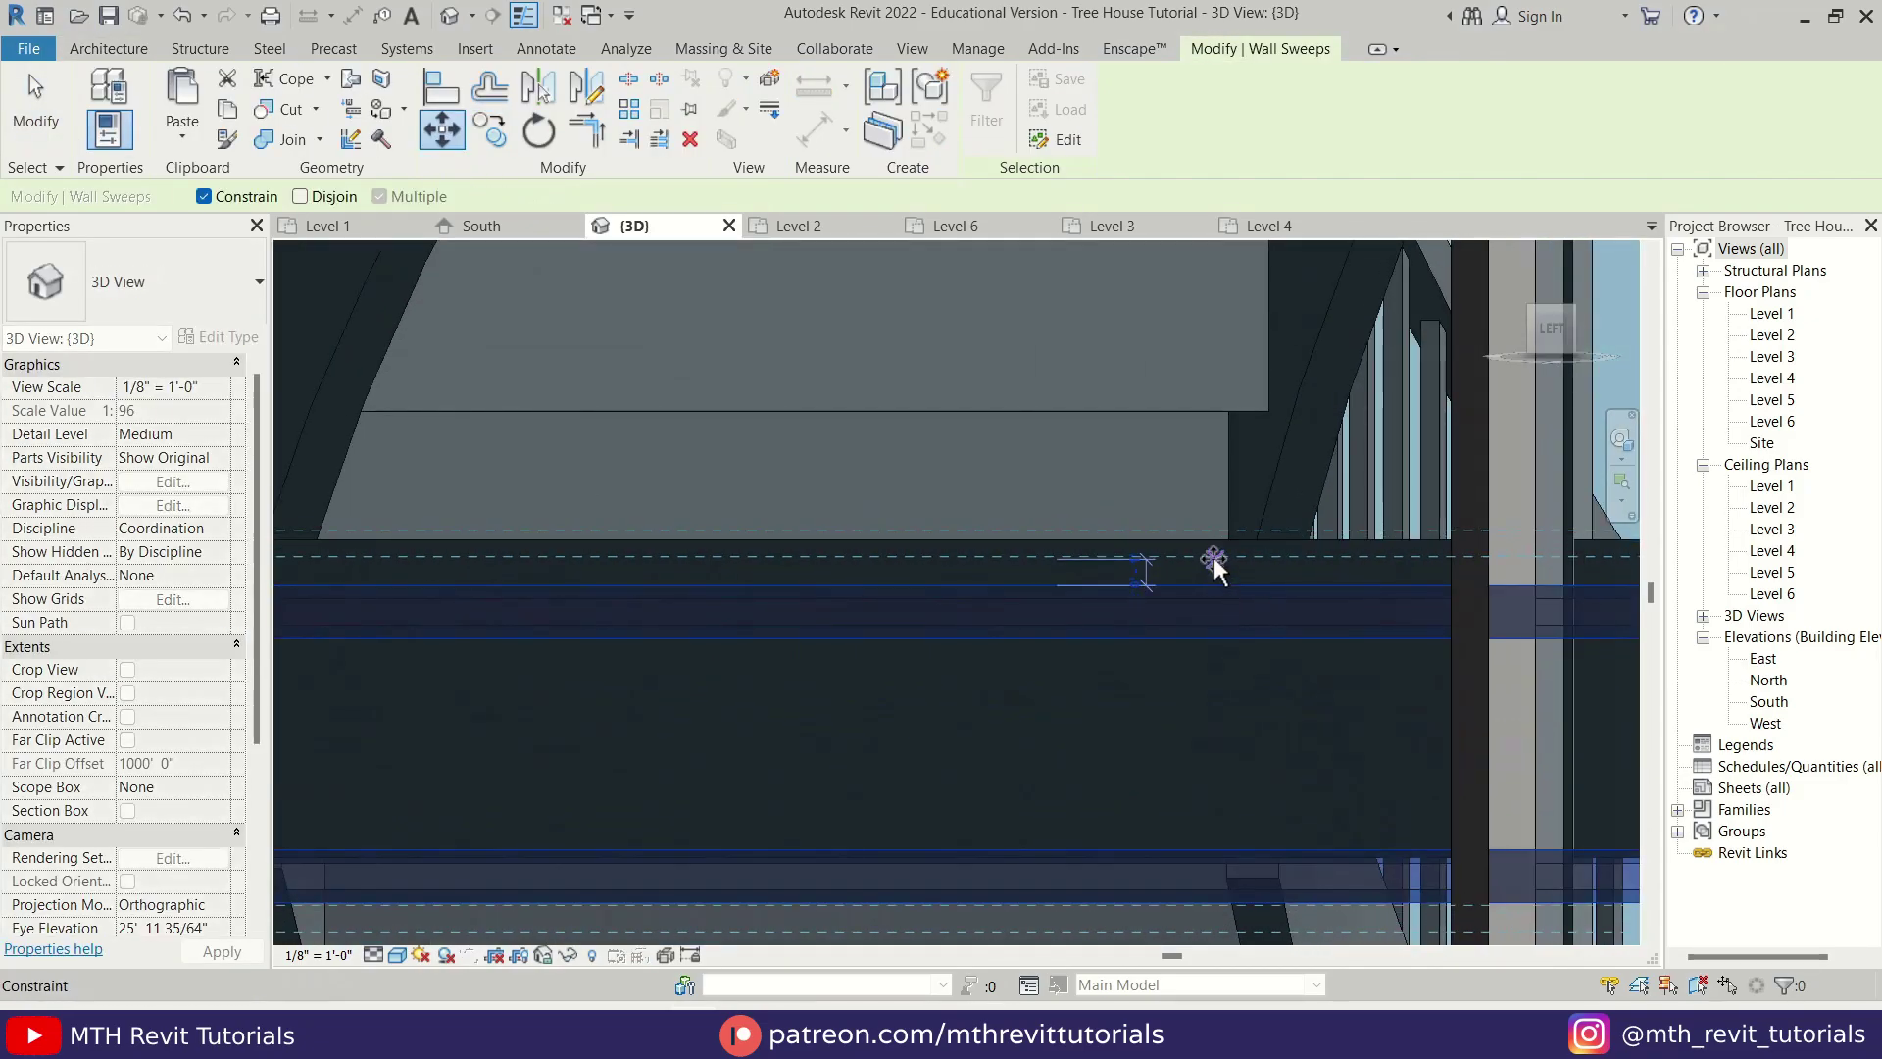
click(1214, 540)
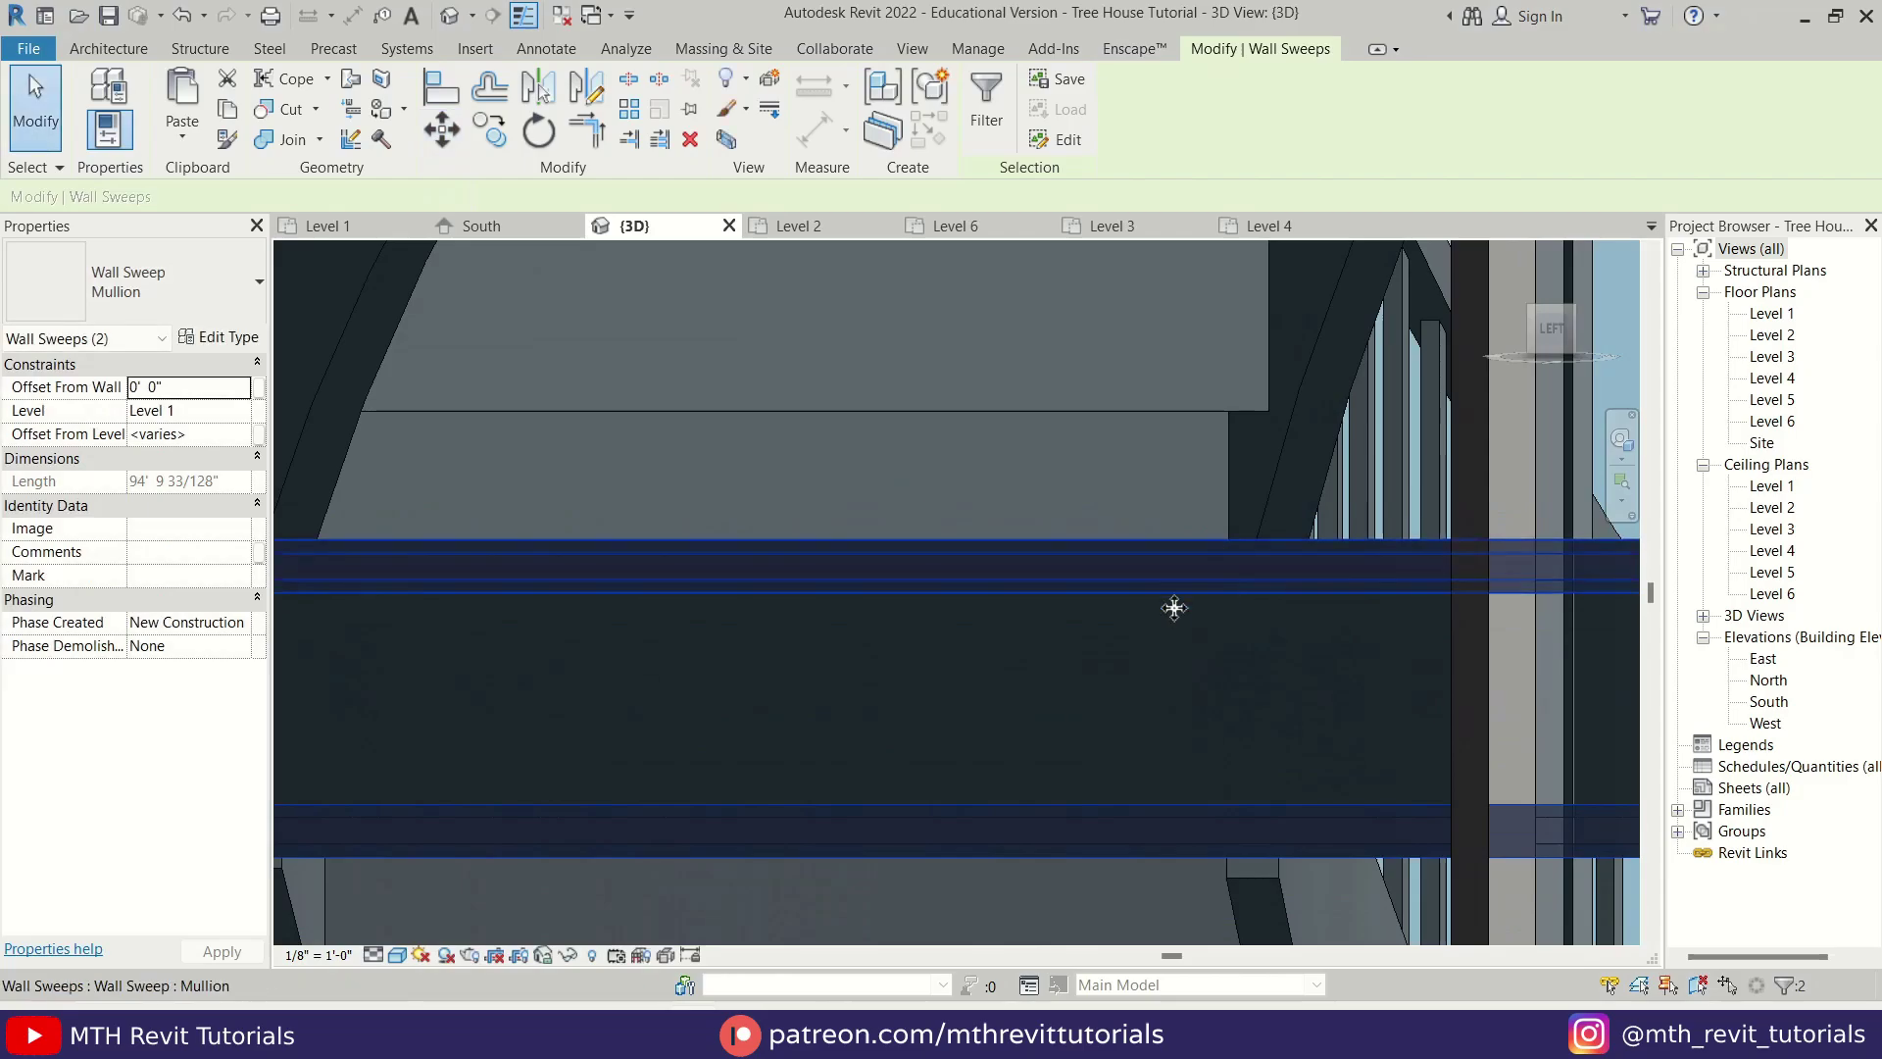
key(Escape)
- Copy the upper Mullion sweep of the Level 5 slab to the glass wall's top edge at Level 6
scroll(974, 706, down, 5)
middle_drag(1029, 453, 1137, 891)
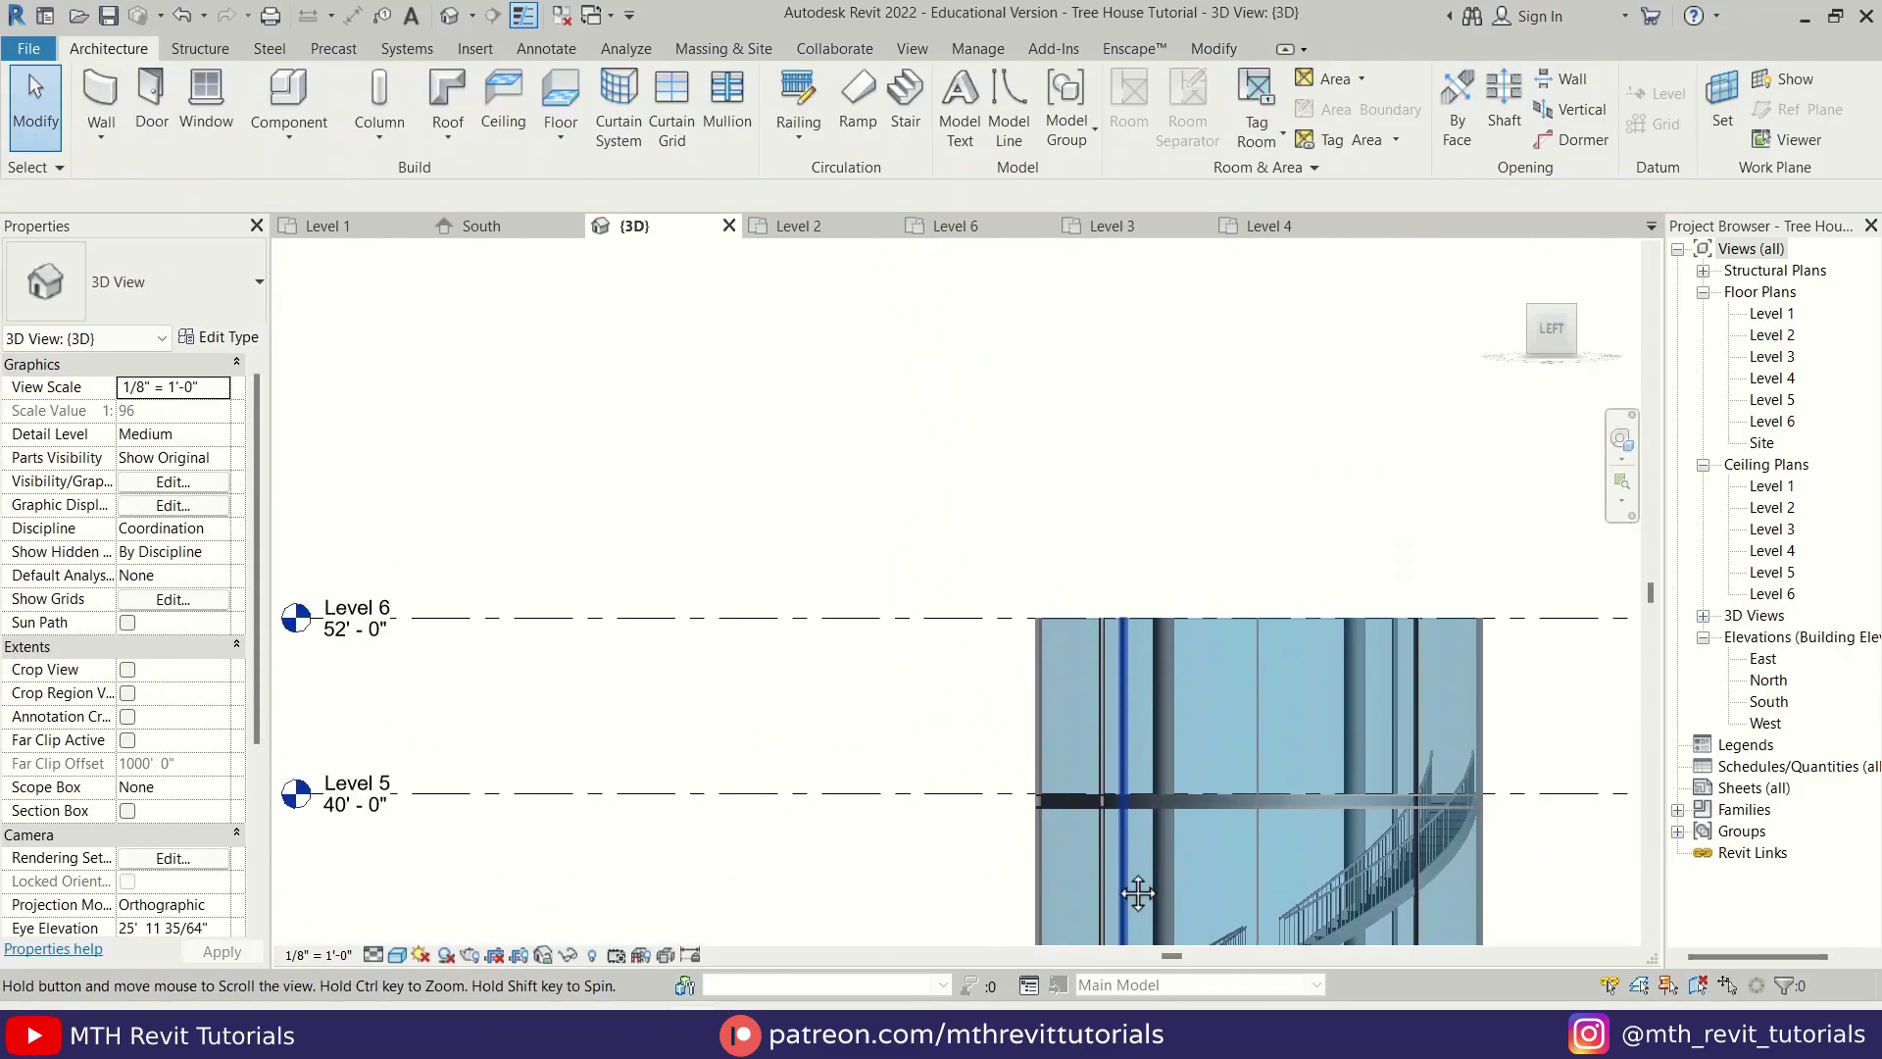
scroll(1037, 774, up, 5)
click(1019, 814)
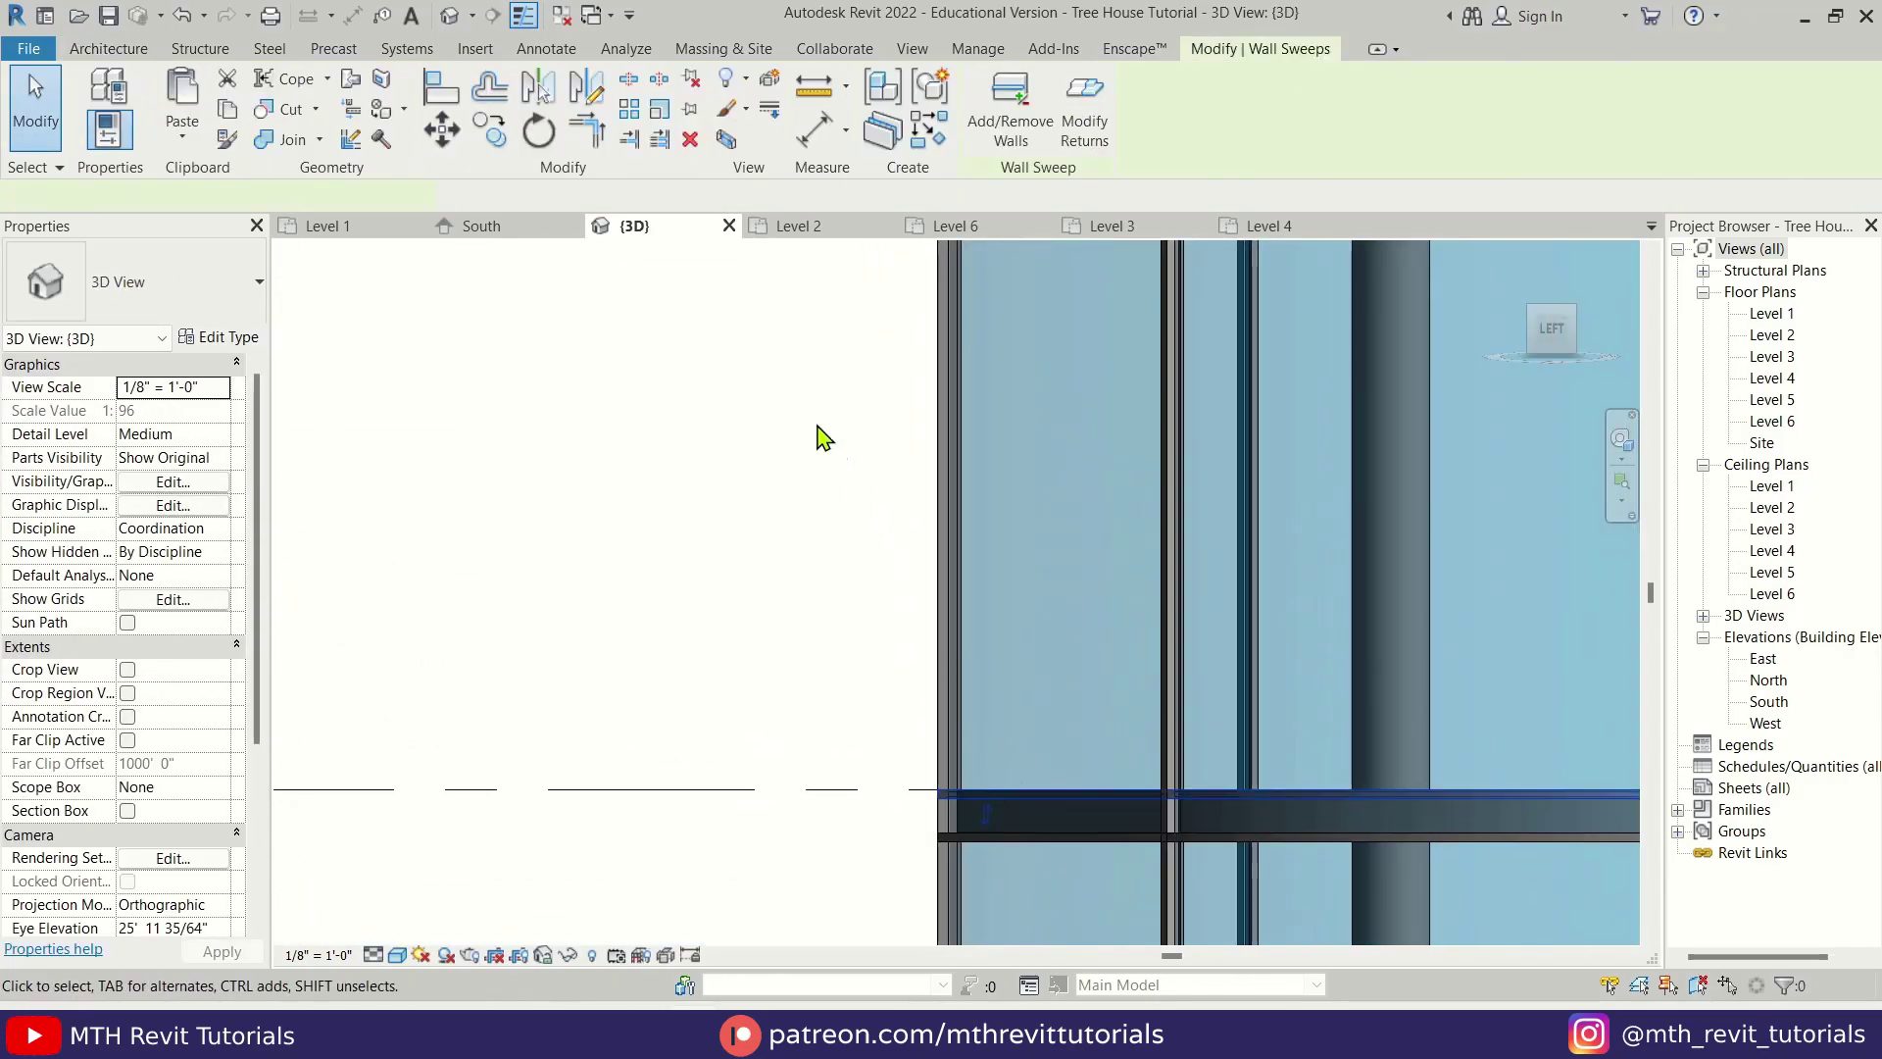
click(1118, 798)
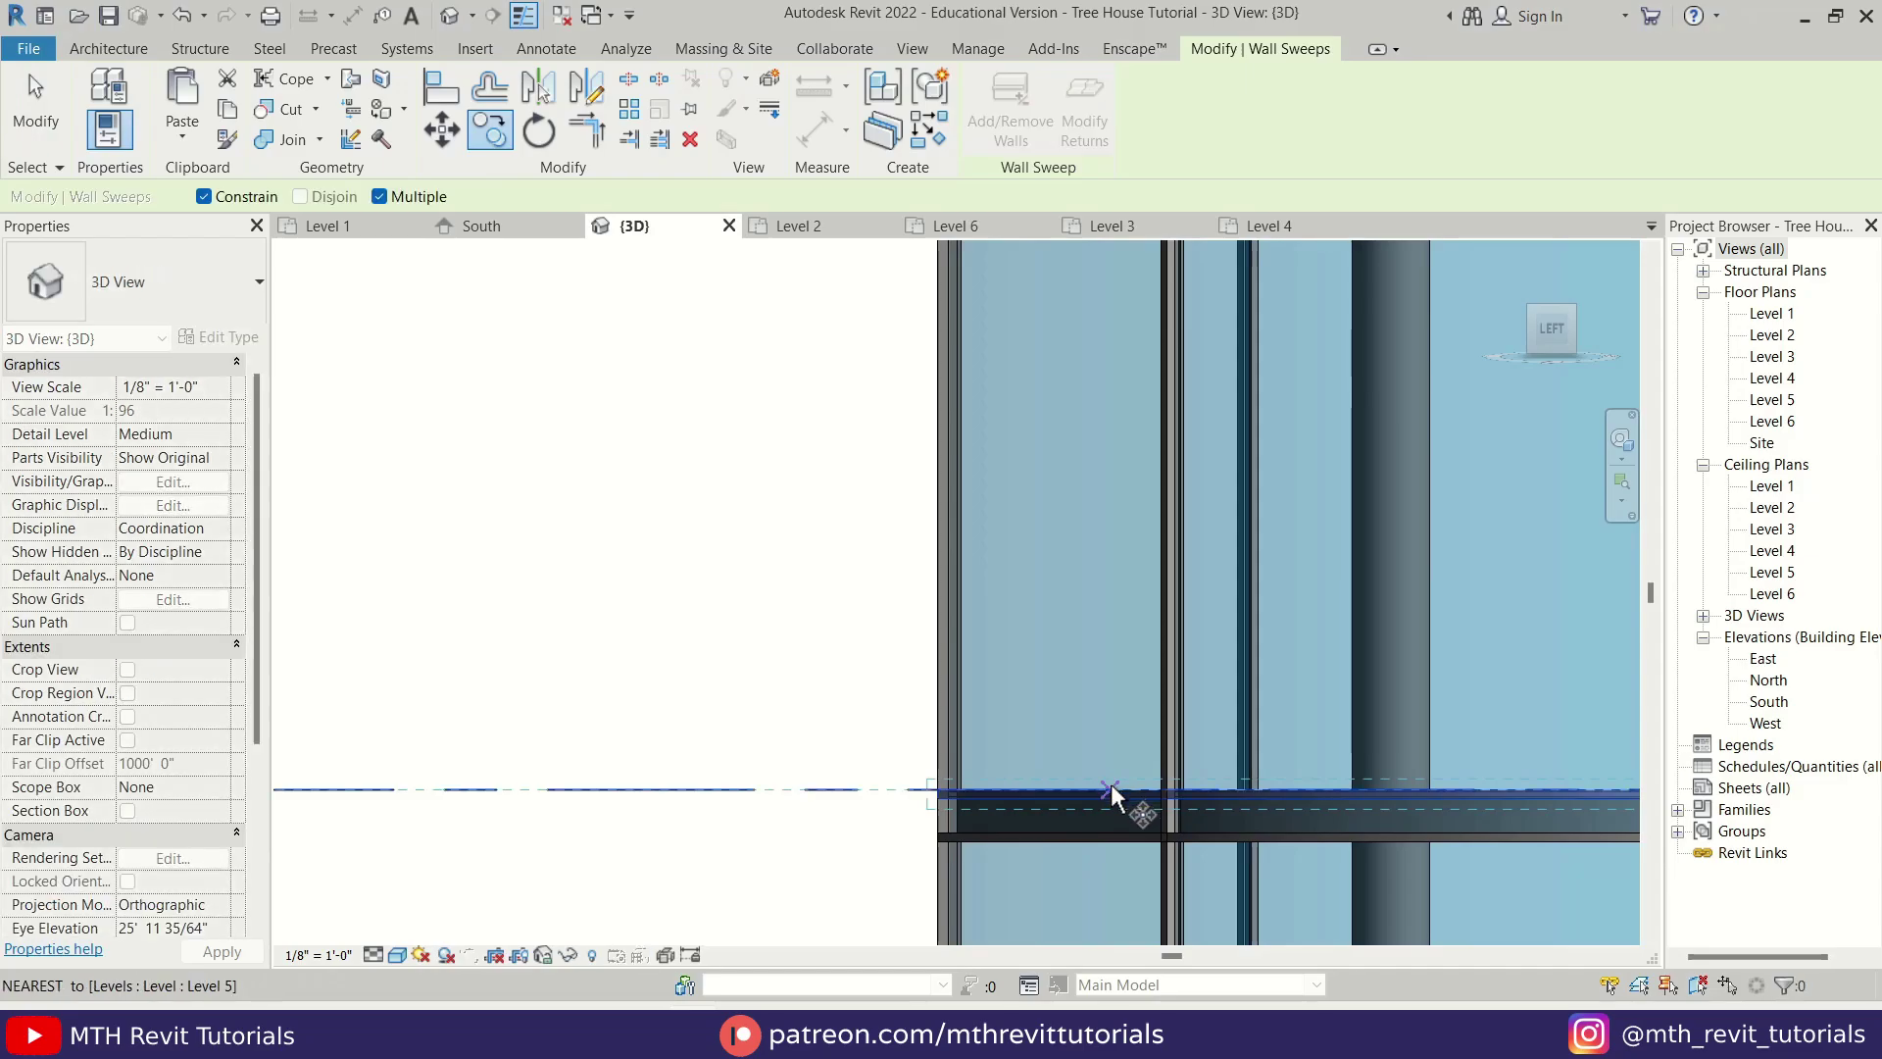
scroll(1098, 789, down, 2)
scroll(1100, 374, up, 5)
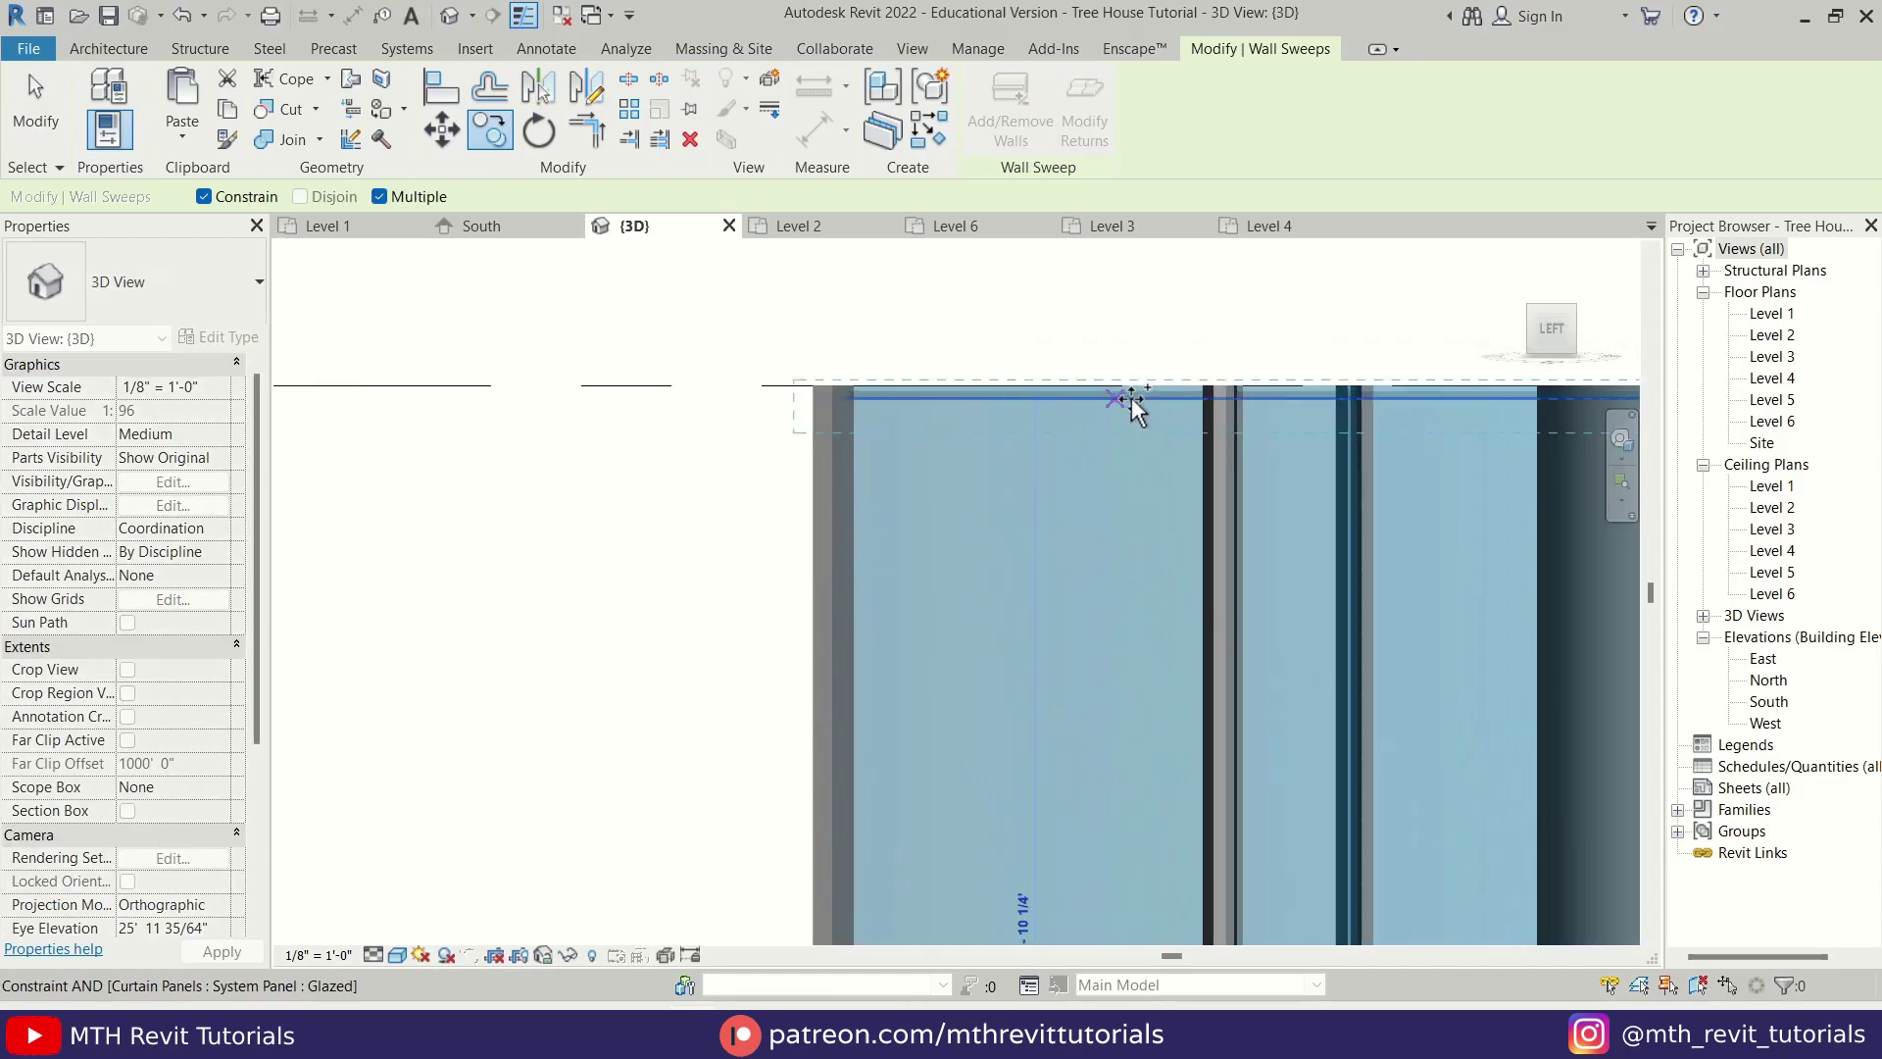
click(1104, 376)
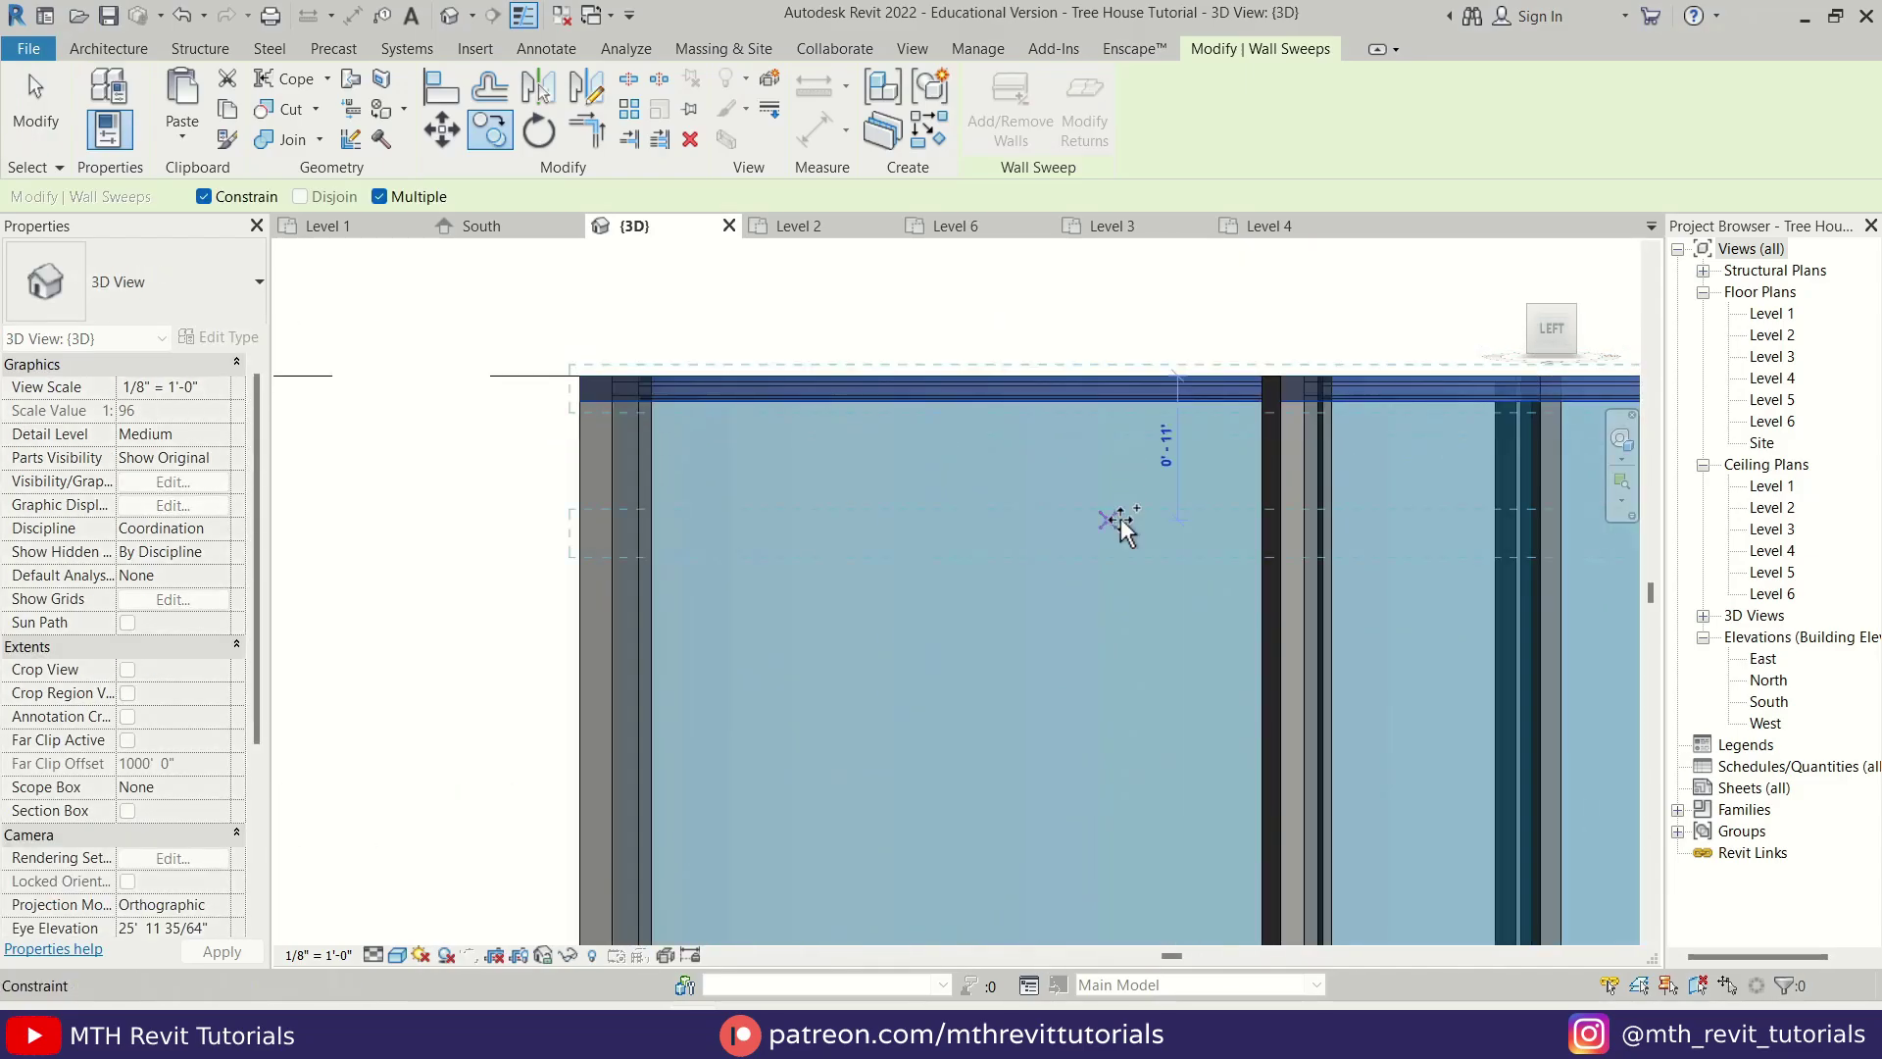
key(Escape)
key(Escape)
- In the Level 1 plan, place a Bamboo Tree component at the centre of the circular floor opening
scroll(931, 515, down, 3)
scroll(931, 526, down, 4)
shift+middle_drag(980, 526, 1121, 784)
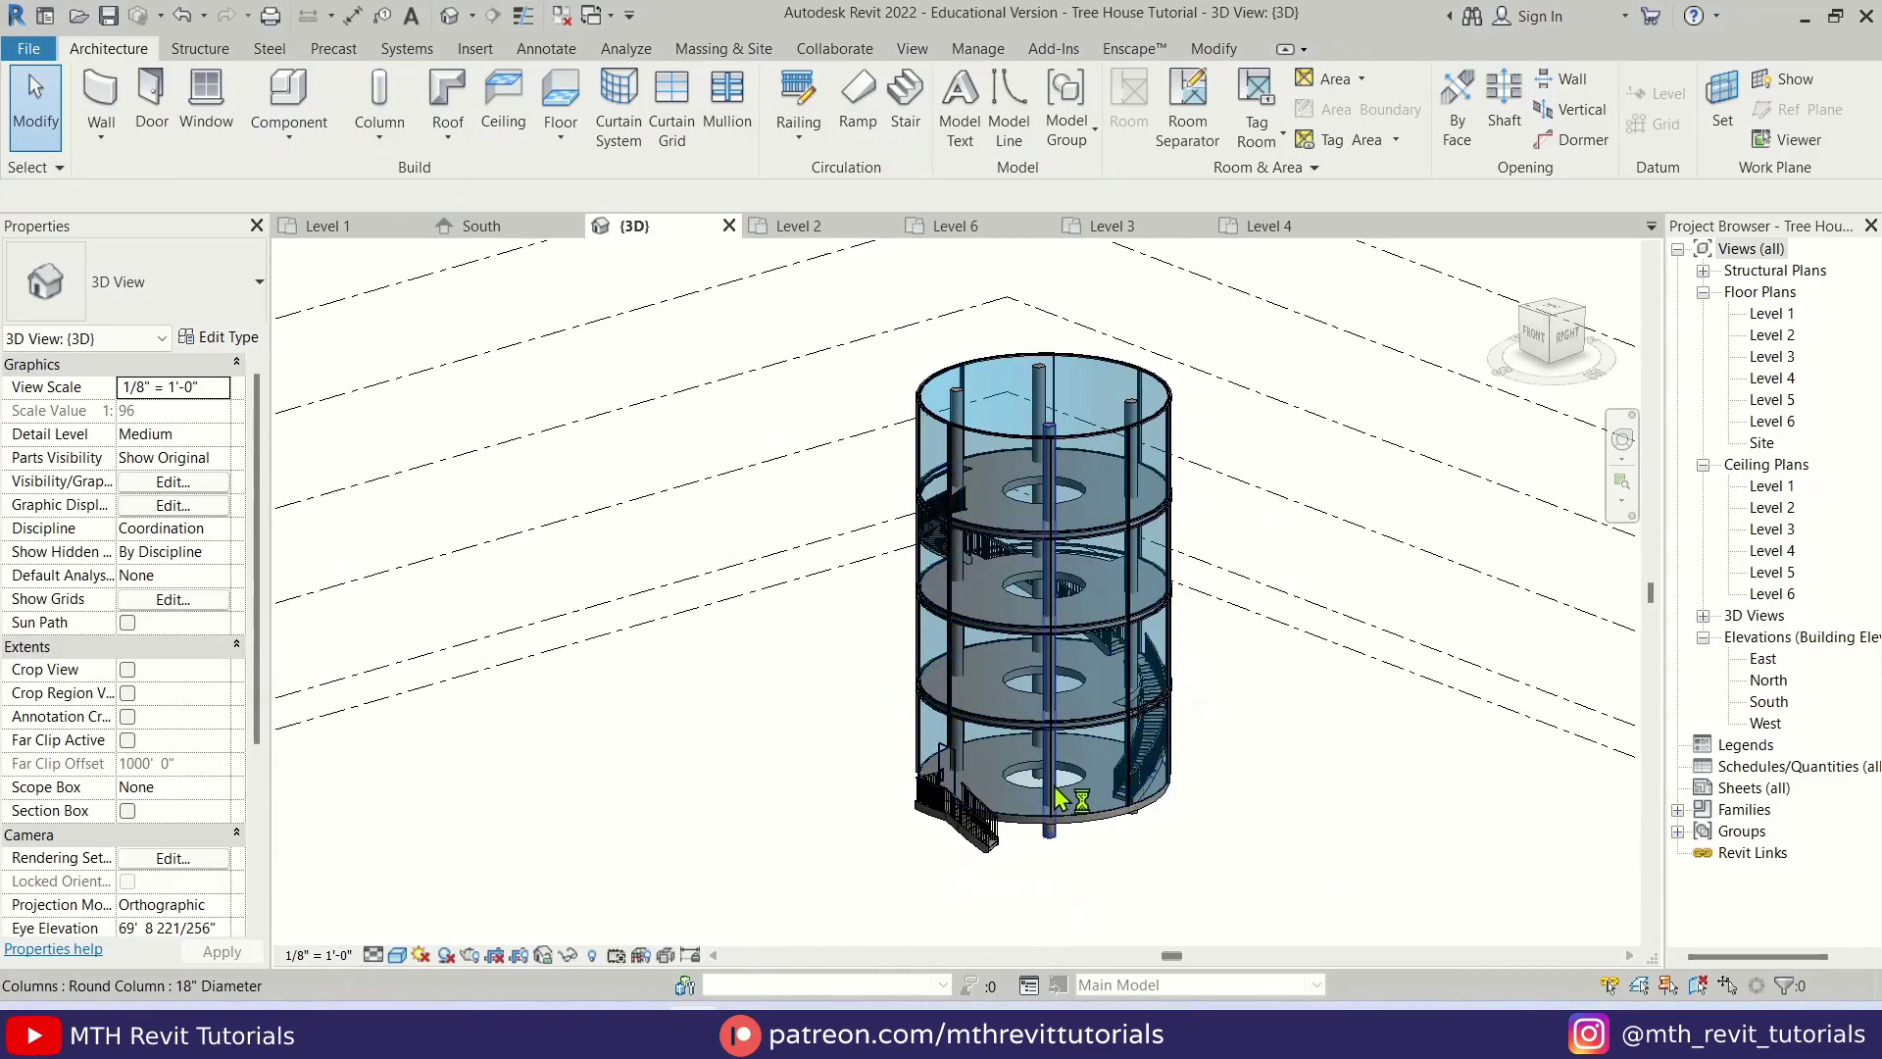
scroll(1058, 798, up, 2)
double_click(1771, 312)
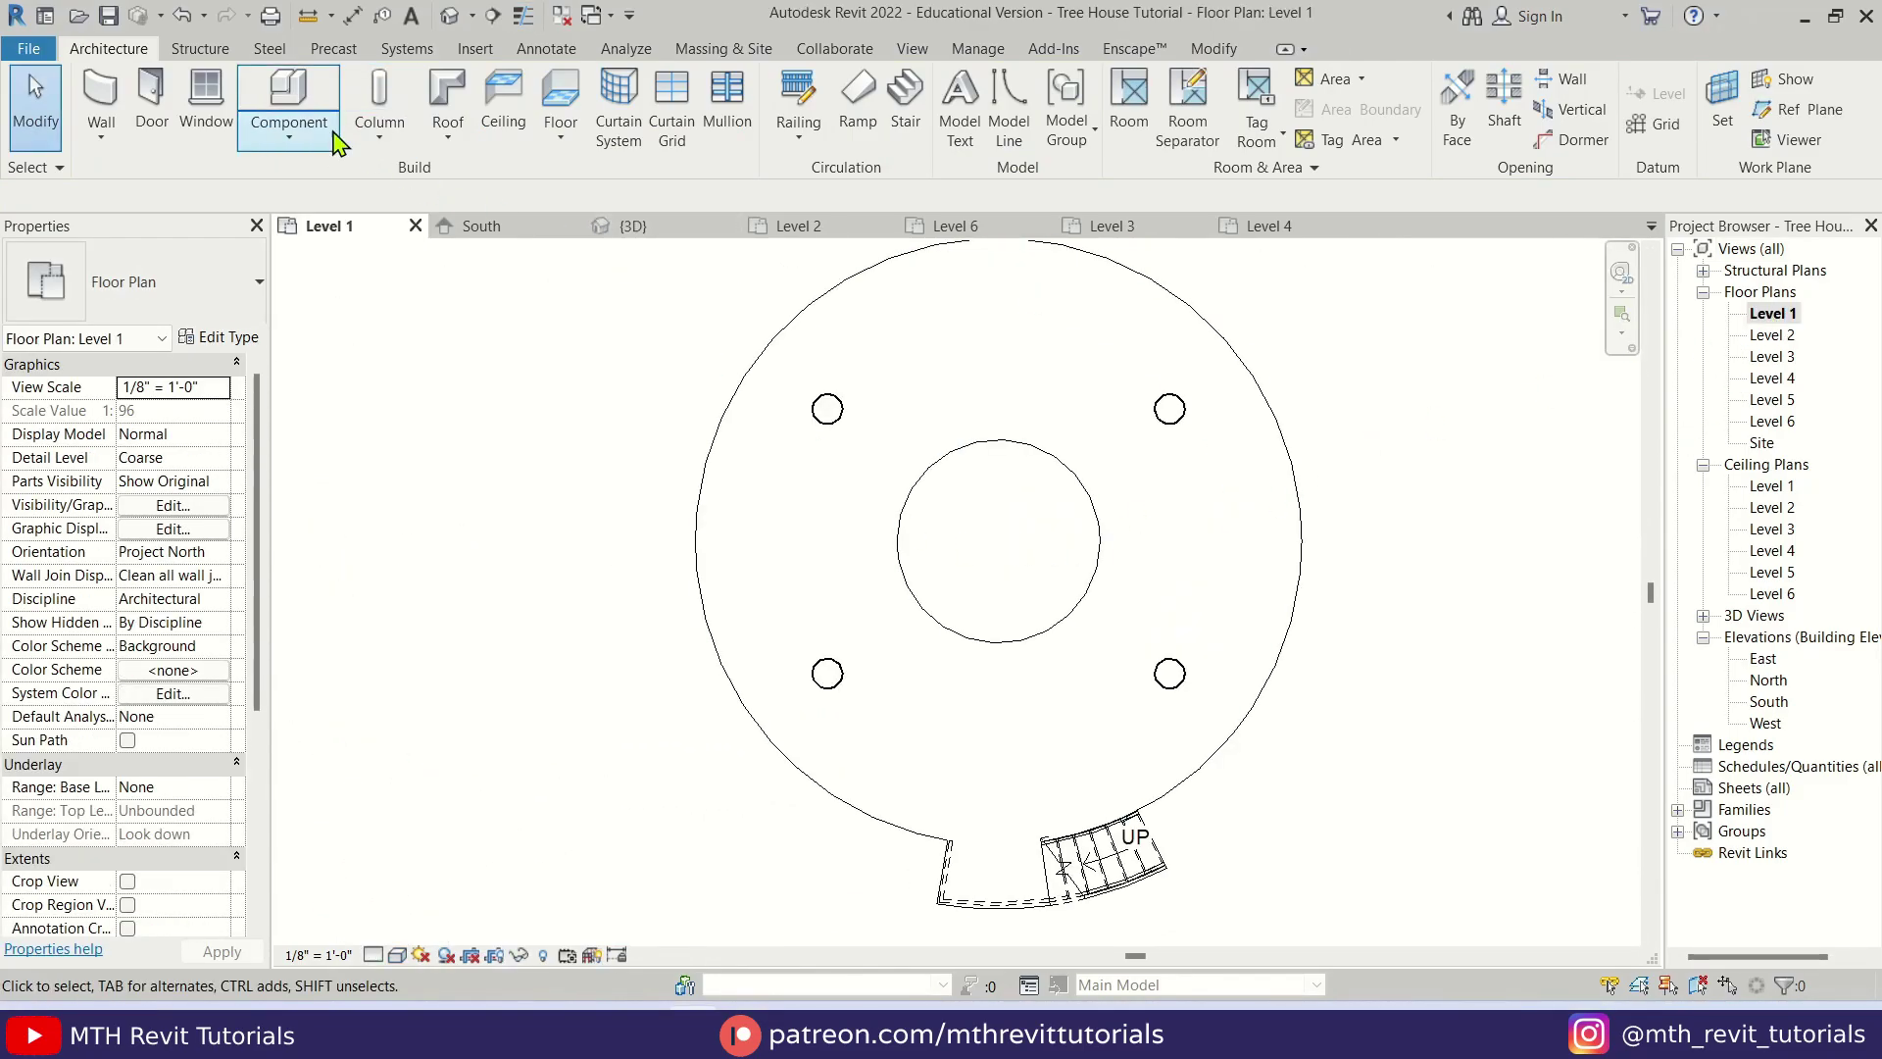
click(288, 107)
double_click(779, 397)
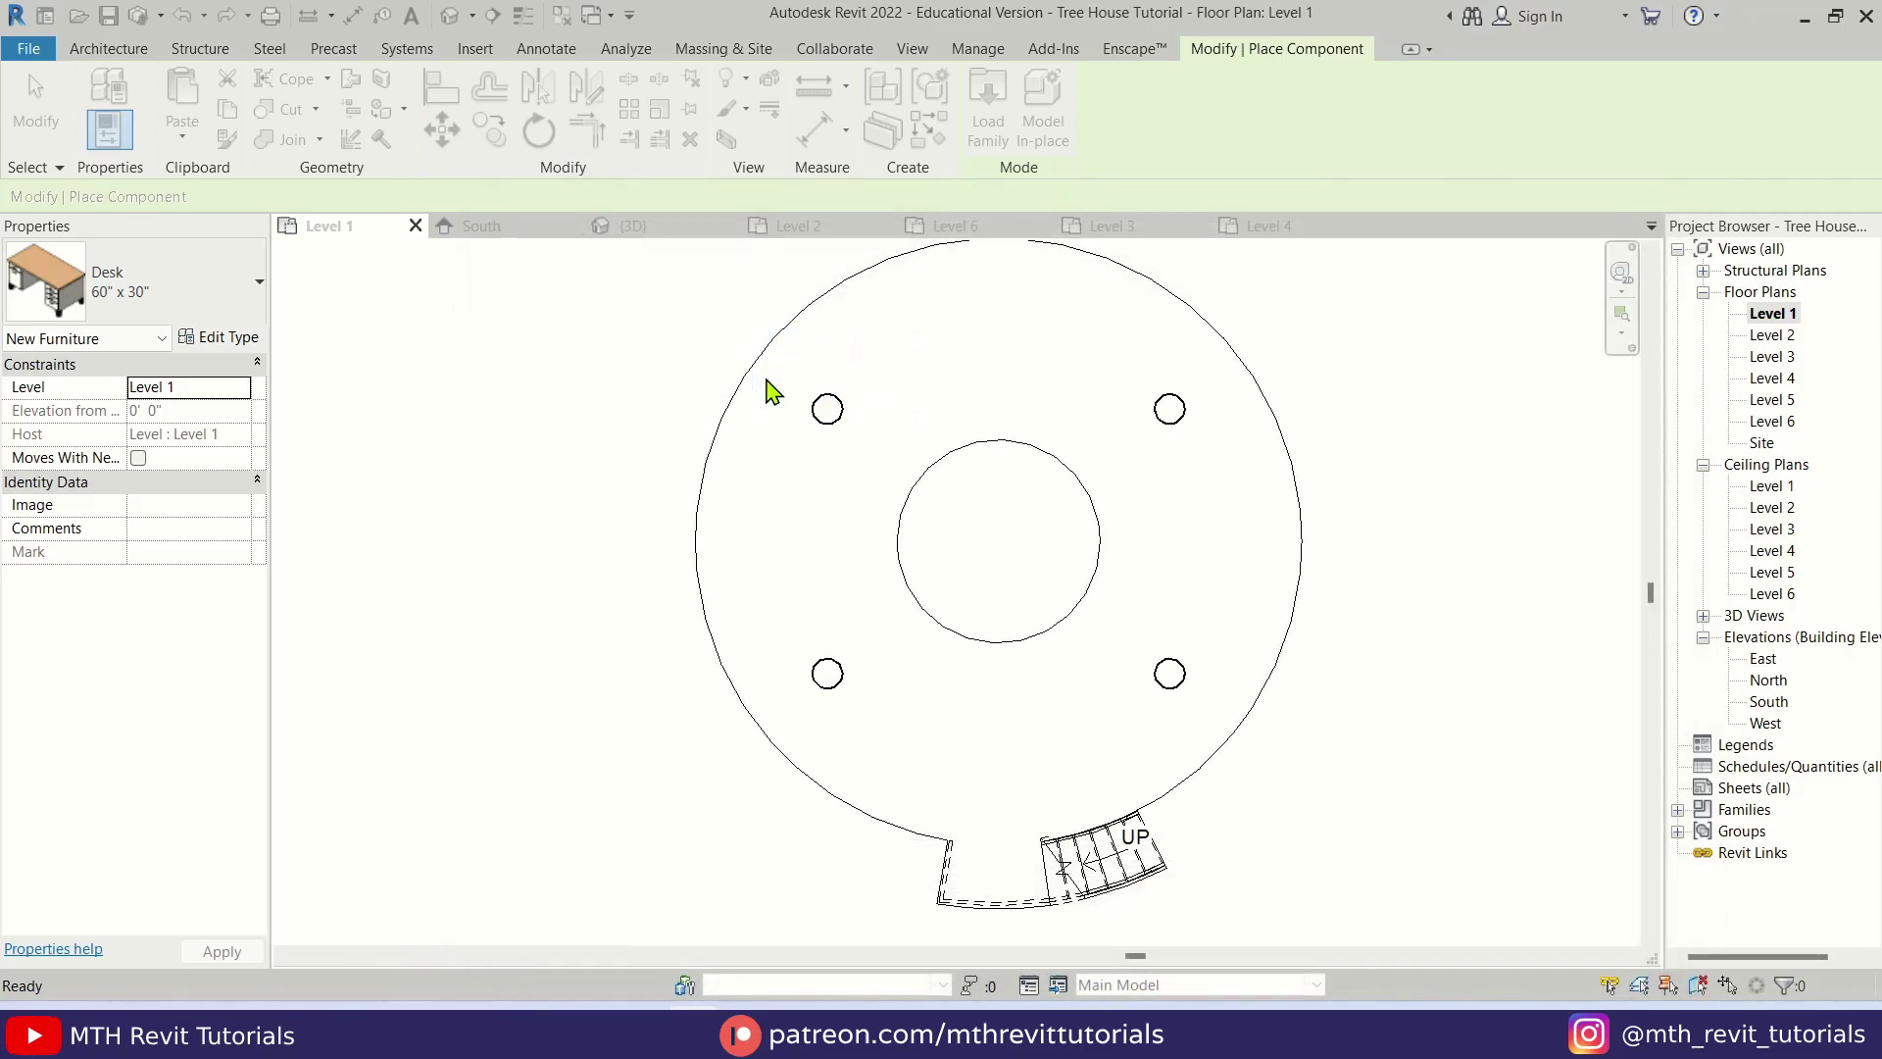
right_click(1215, 495)
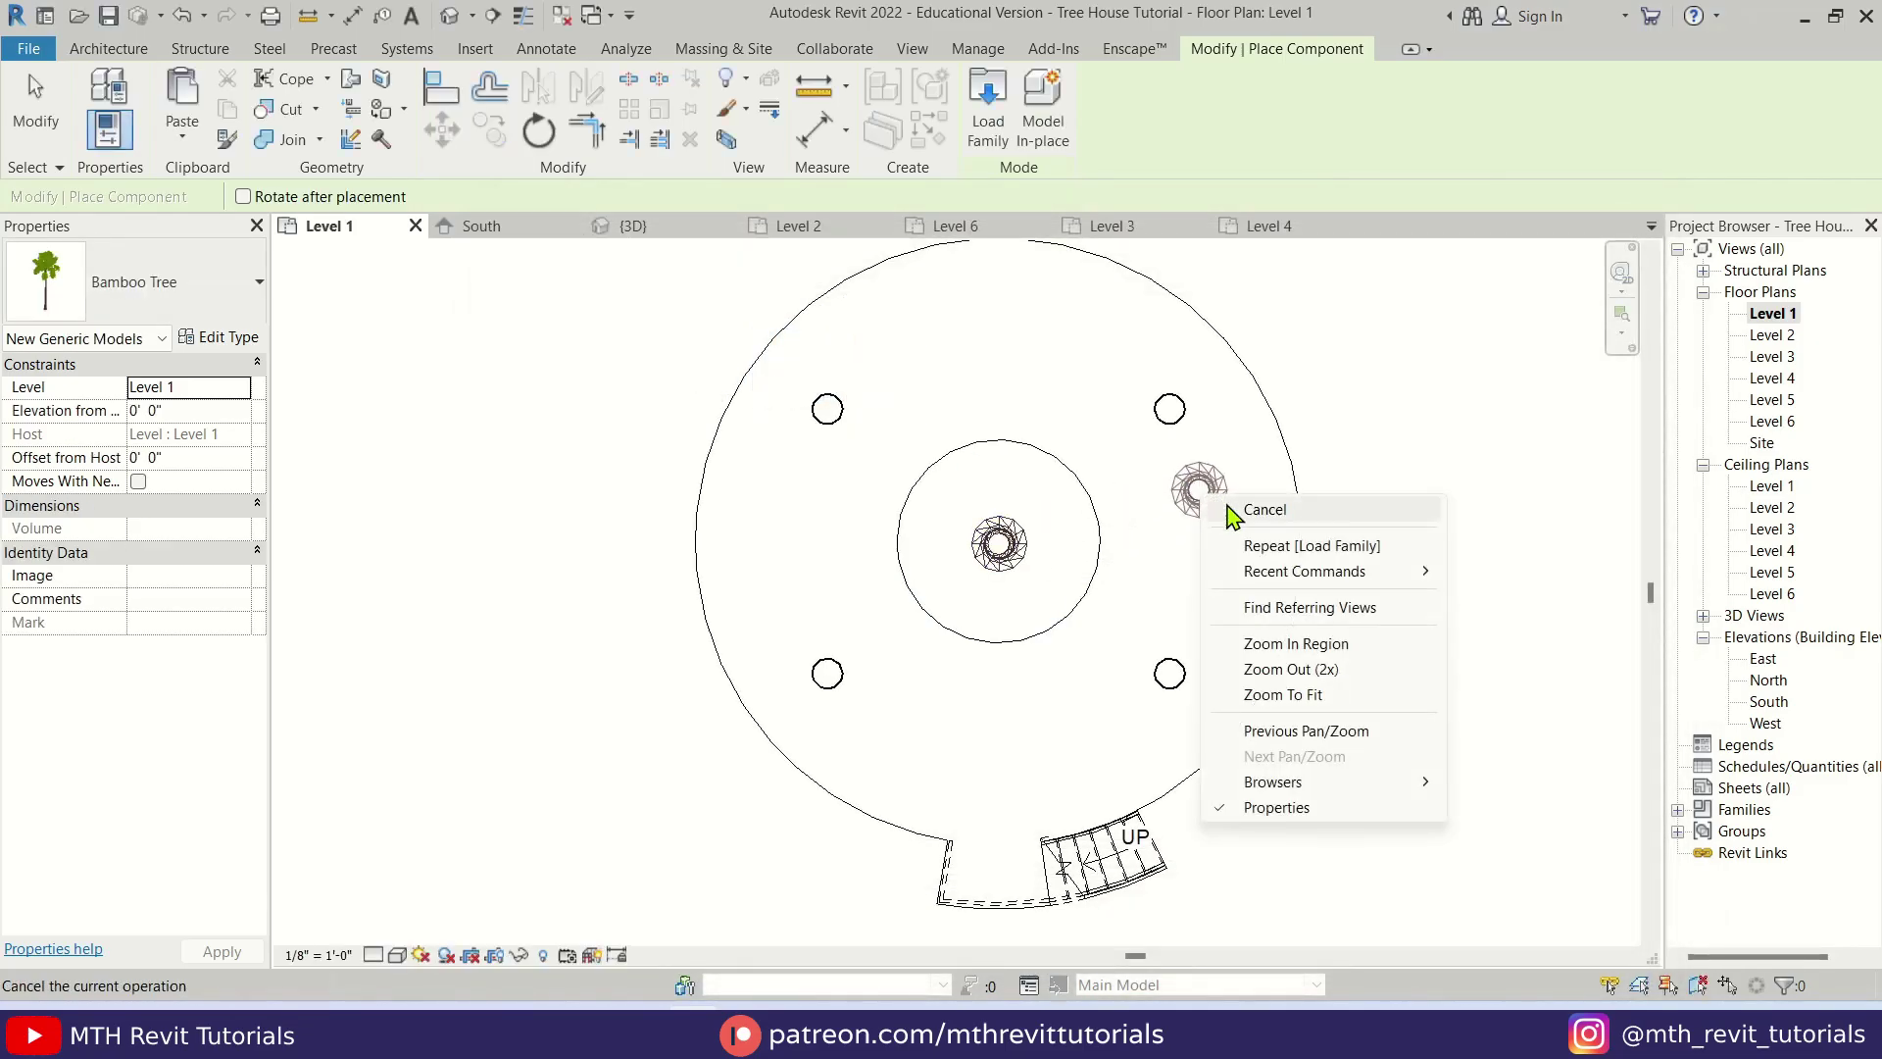
click(1252, 516)
- Adjust the lighting in the 3D view's Graphic Display Options and apply the settings
click(627, 225)
shift+middle_drag(965, 490, 691, 922)
click(460, 795)
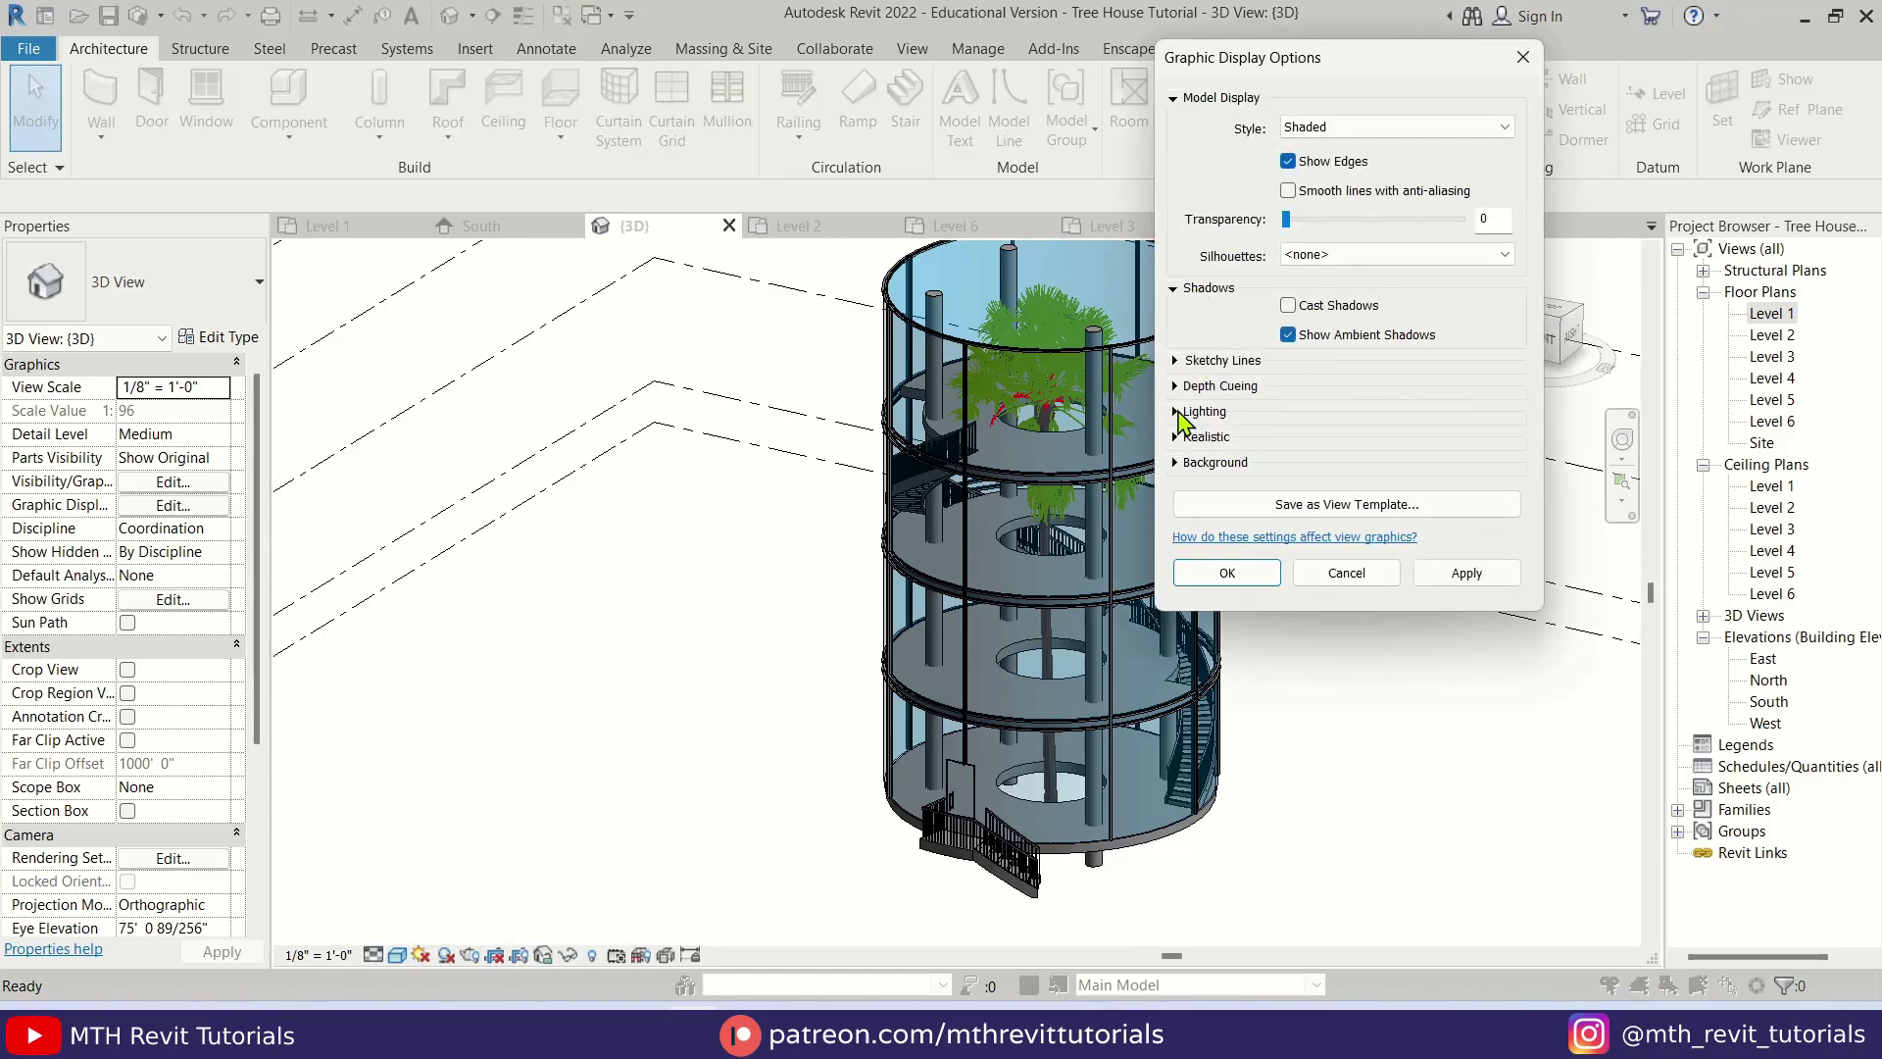
click(1175, 412)
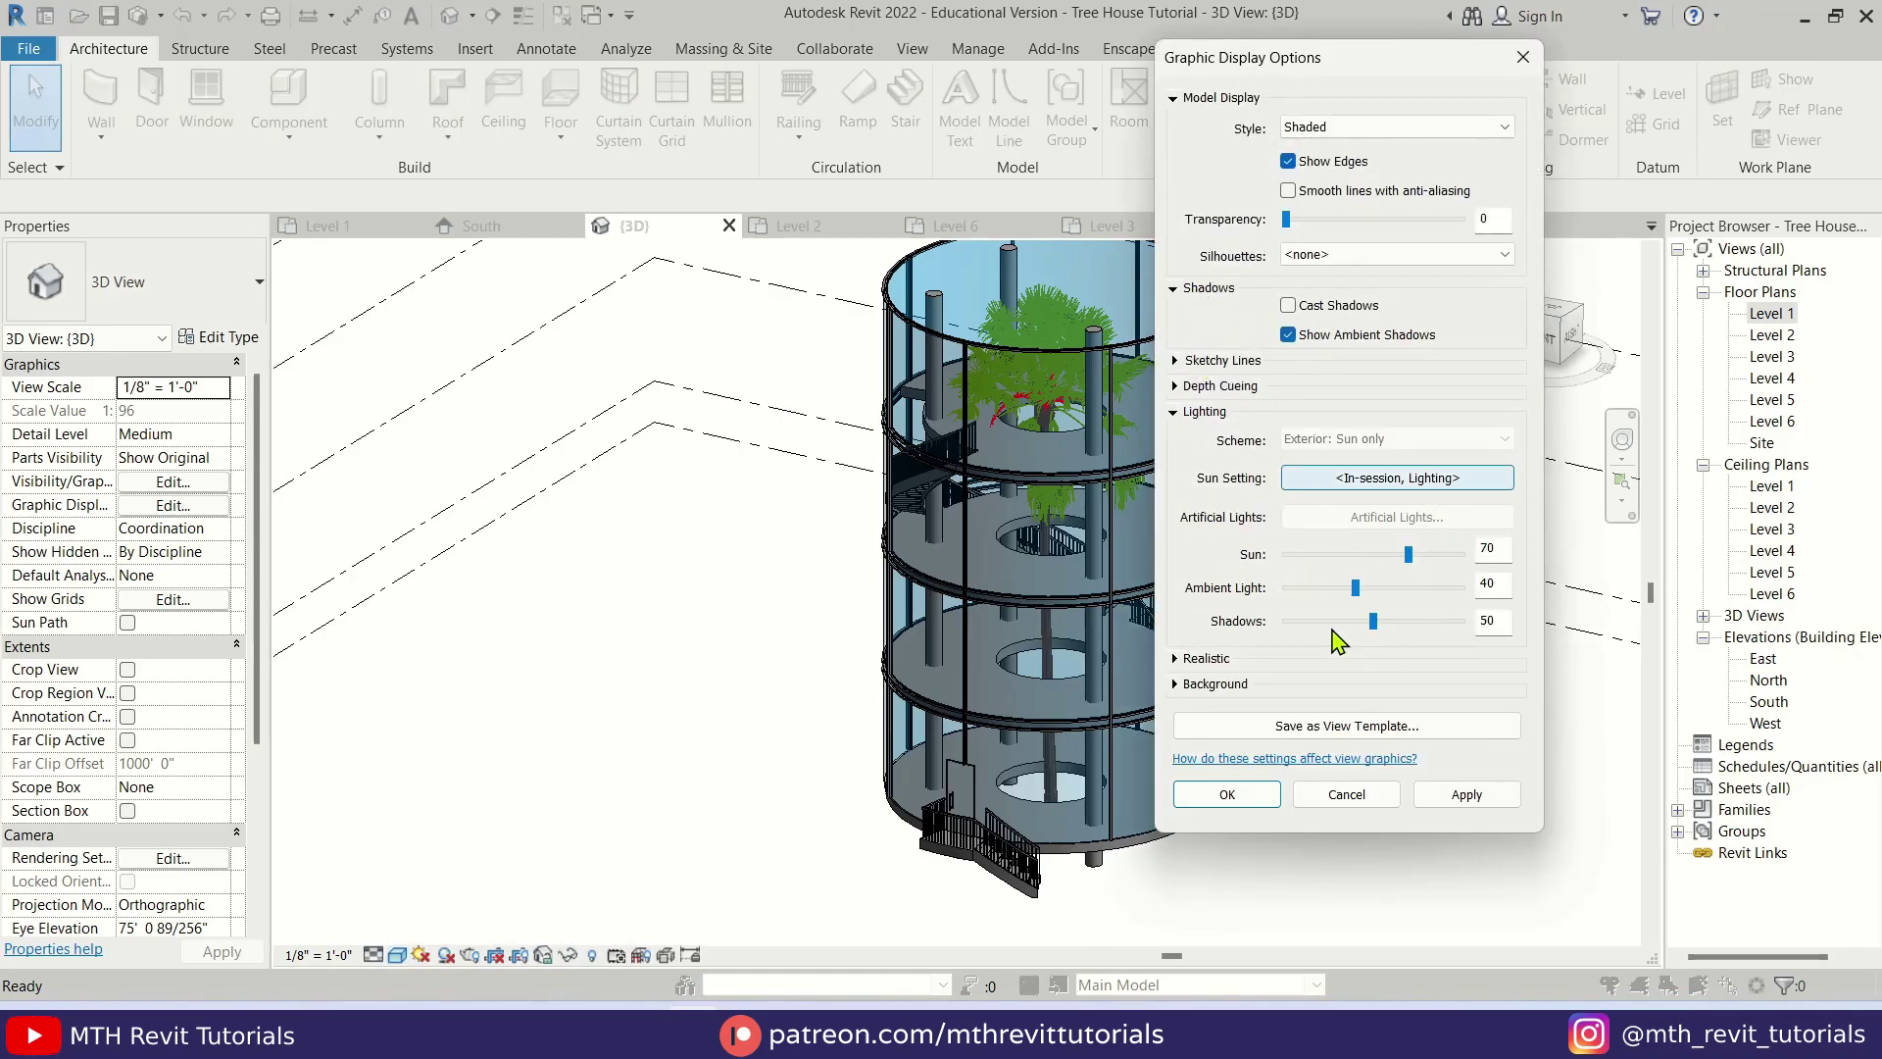
click(1431, 792)
click(1240, 796)
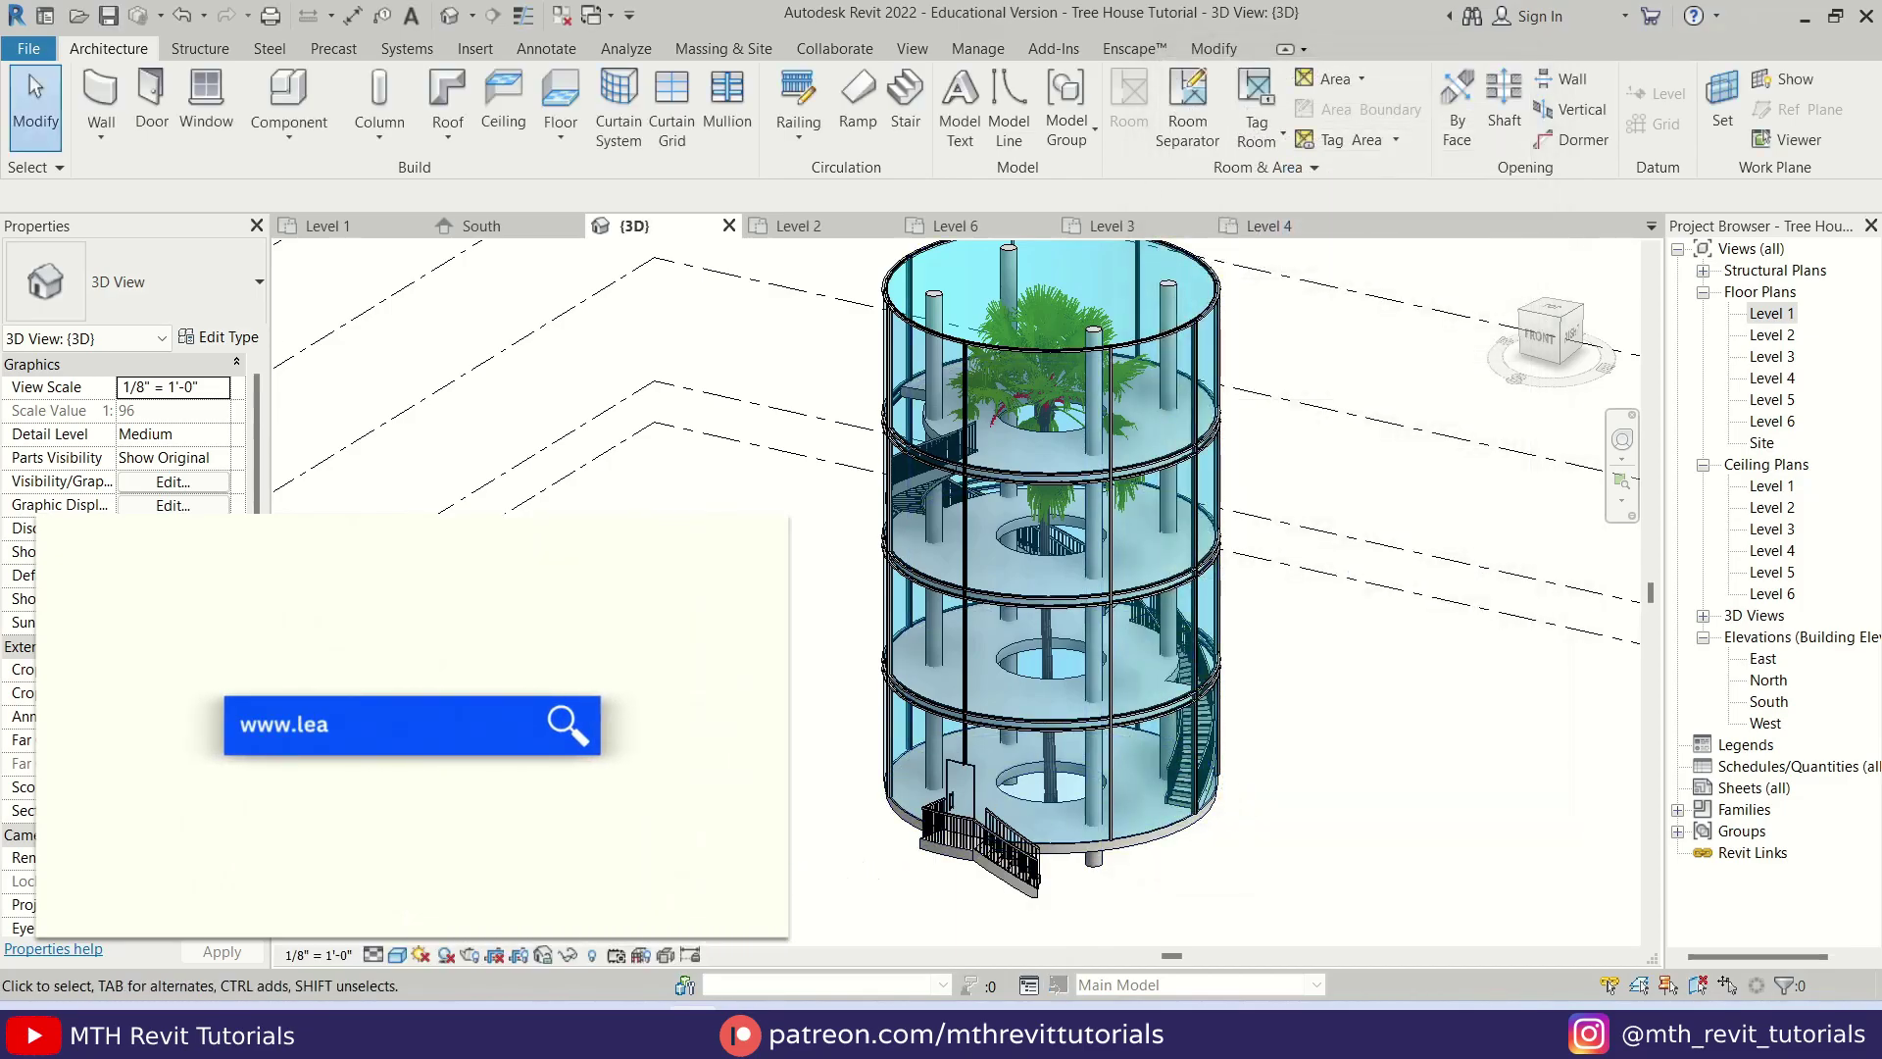
- Set the 3D view's detail level to Fine and close all inactive views
click(397, 931)
scroll(1103, 686, up, 2)
middle_drag(1102, 686, 1122, 725)
scroll(990, 307, up, 2)
scroll(1122, 725, down, 6)
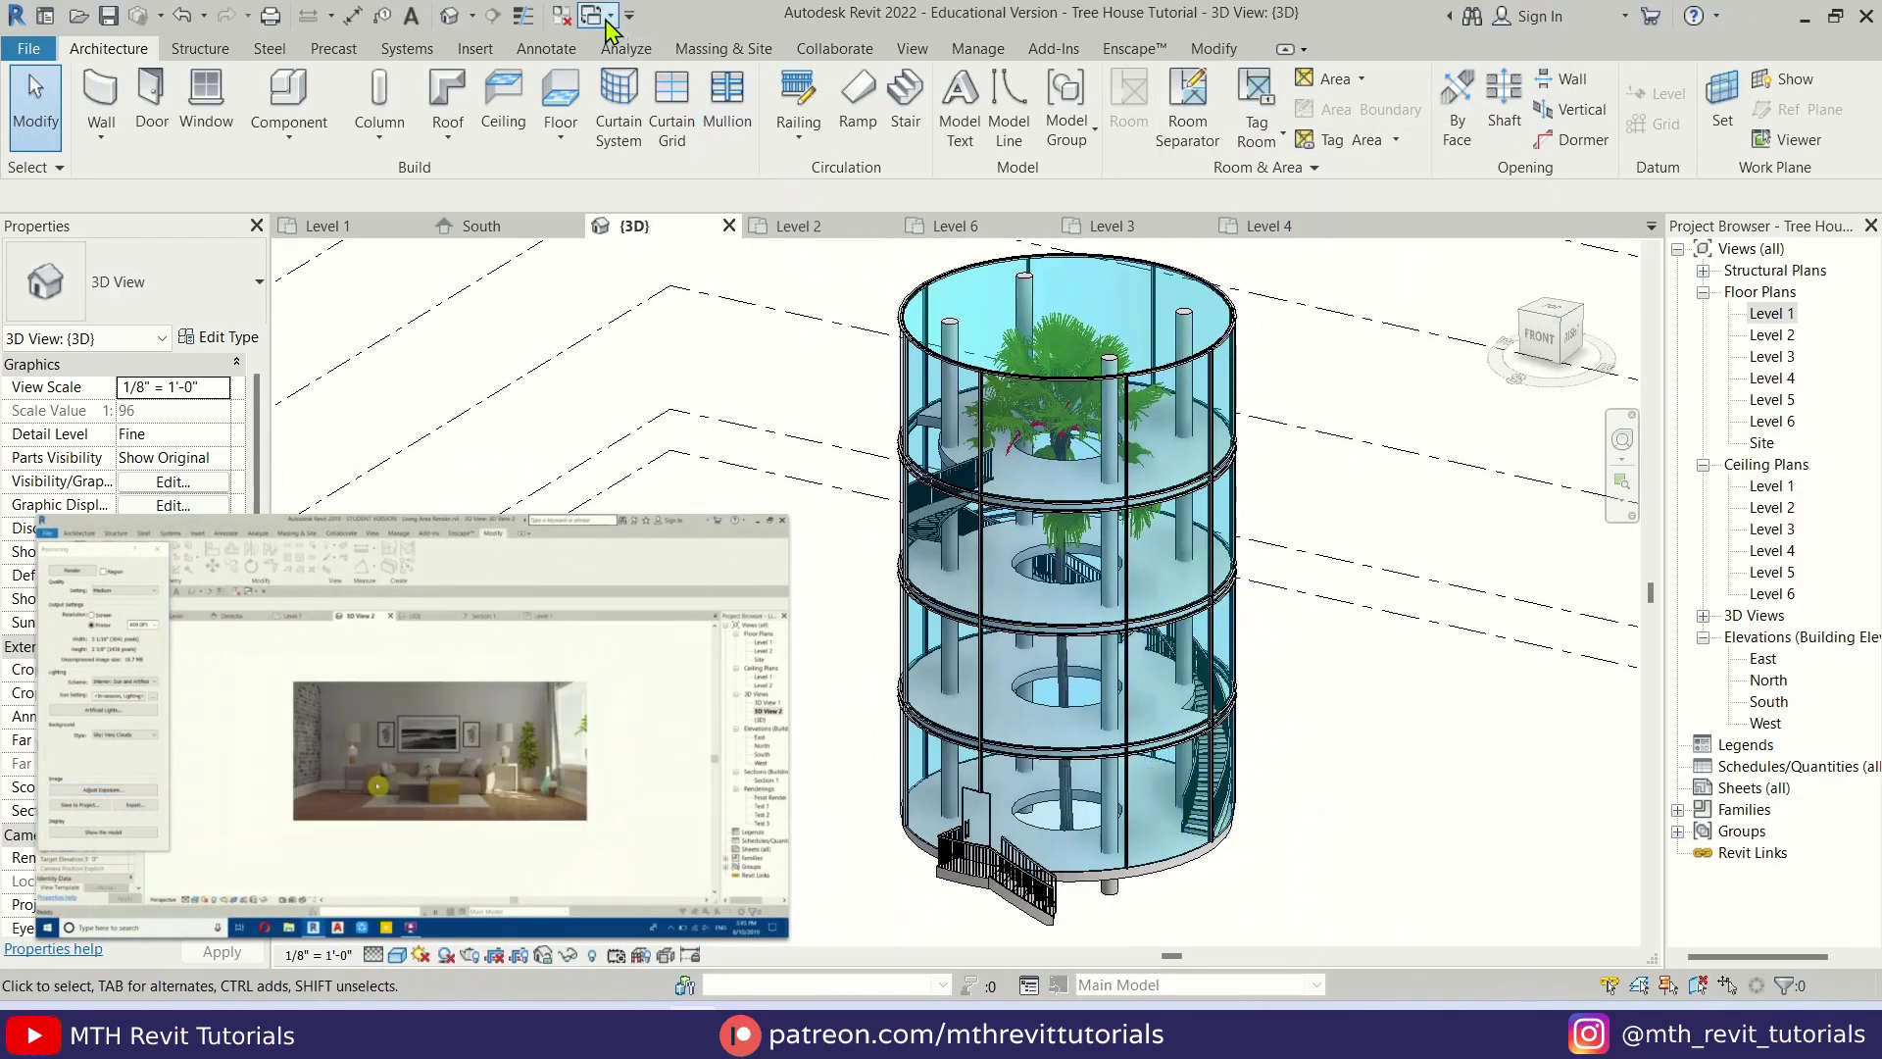
click(561, 16)
middle_drag(925, 692, 883, 697)
shift+middle_drag(1314, 798, 1243, 796)
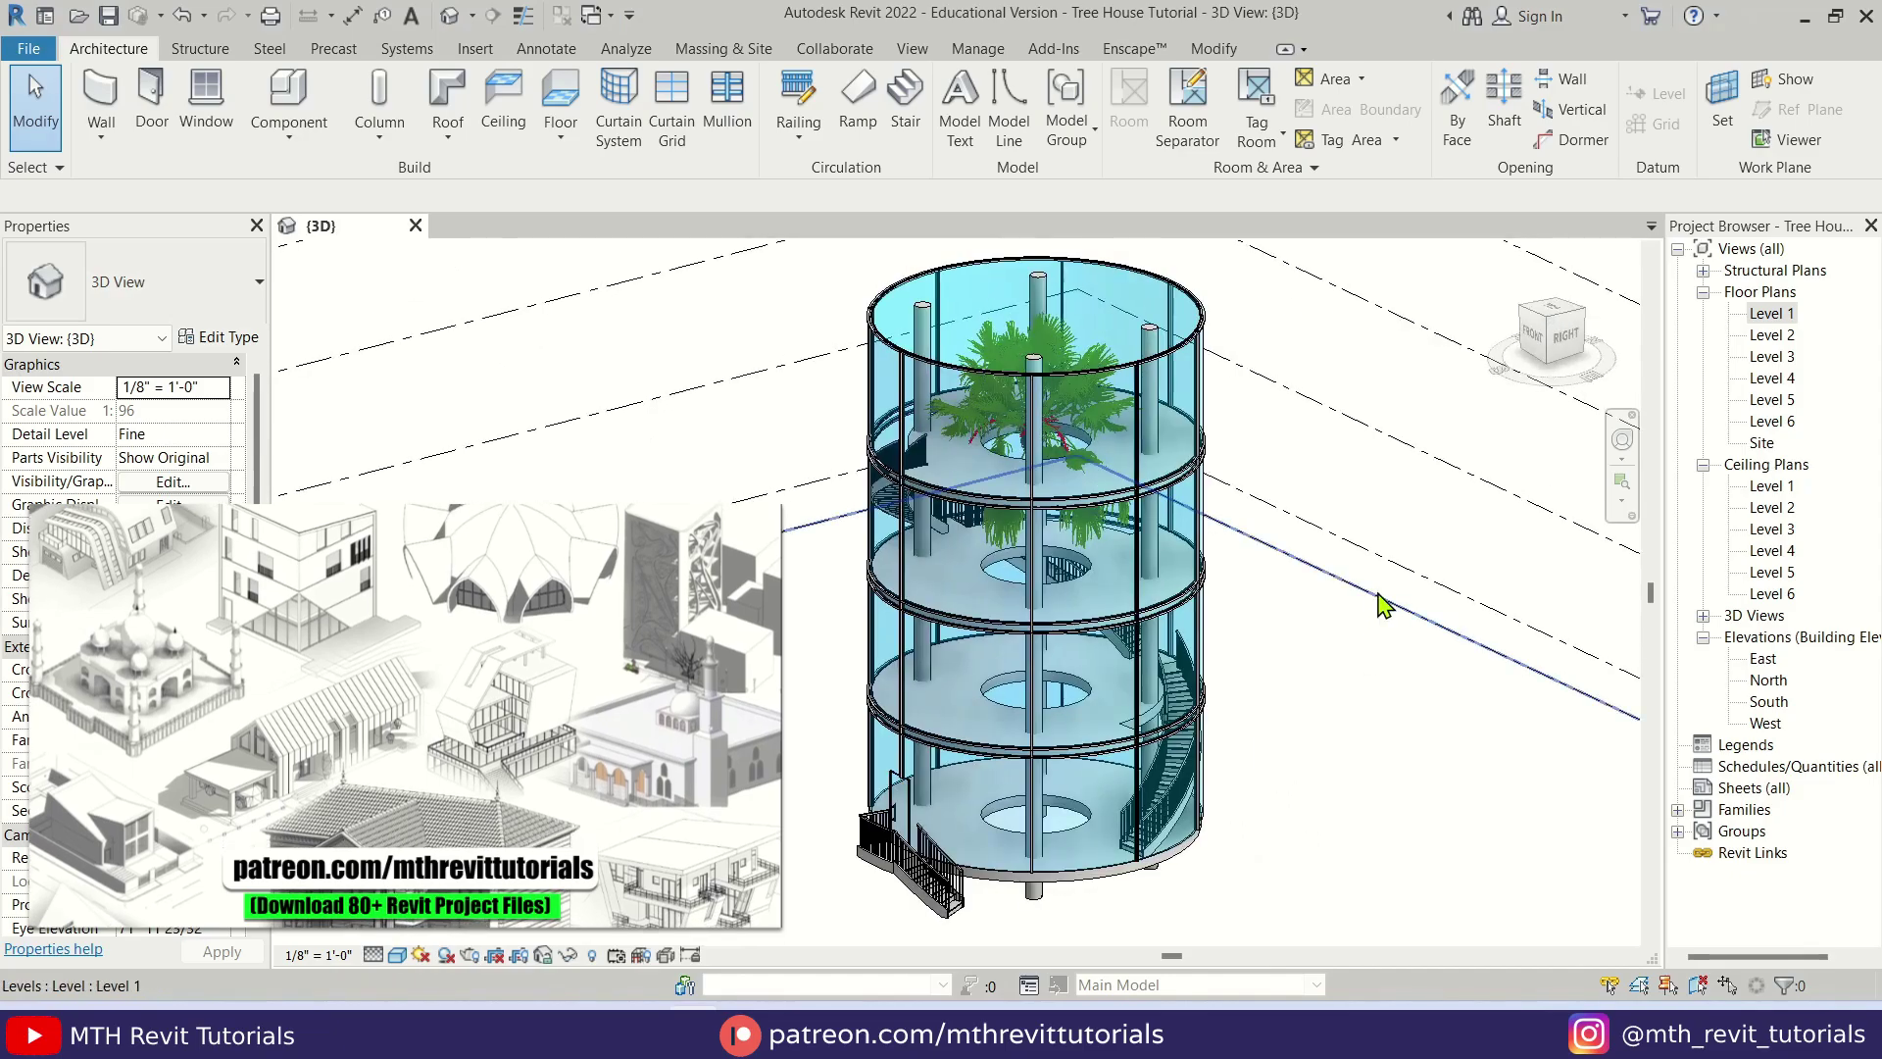
- Hide the whole Levels category in the 3D view
right_click(1378, 598)
mouse_move(1493, 529)
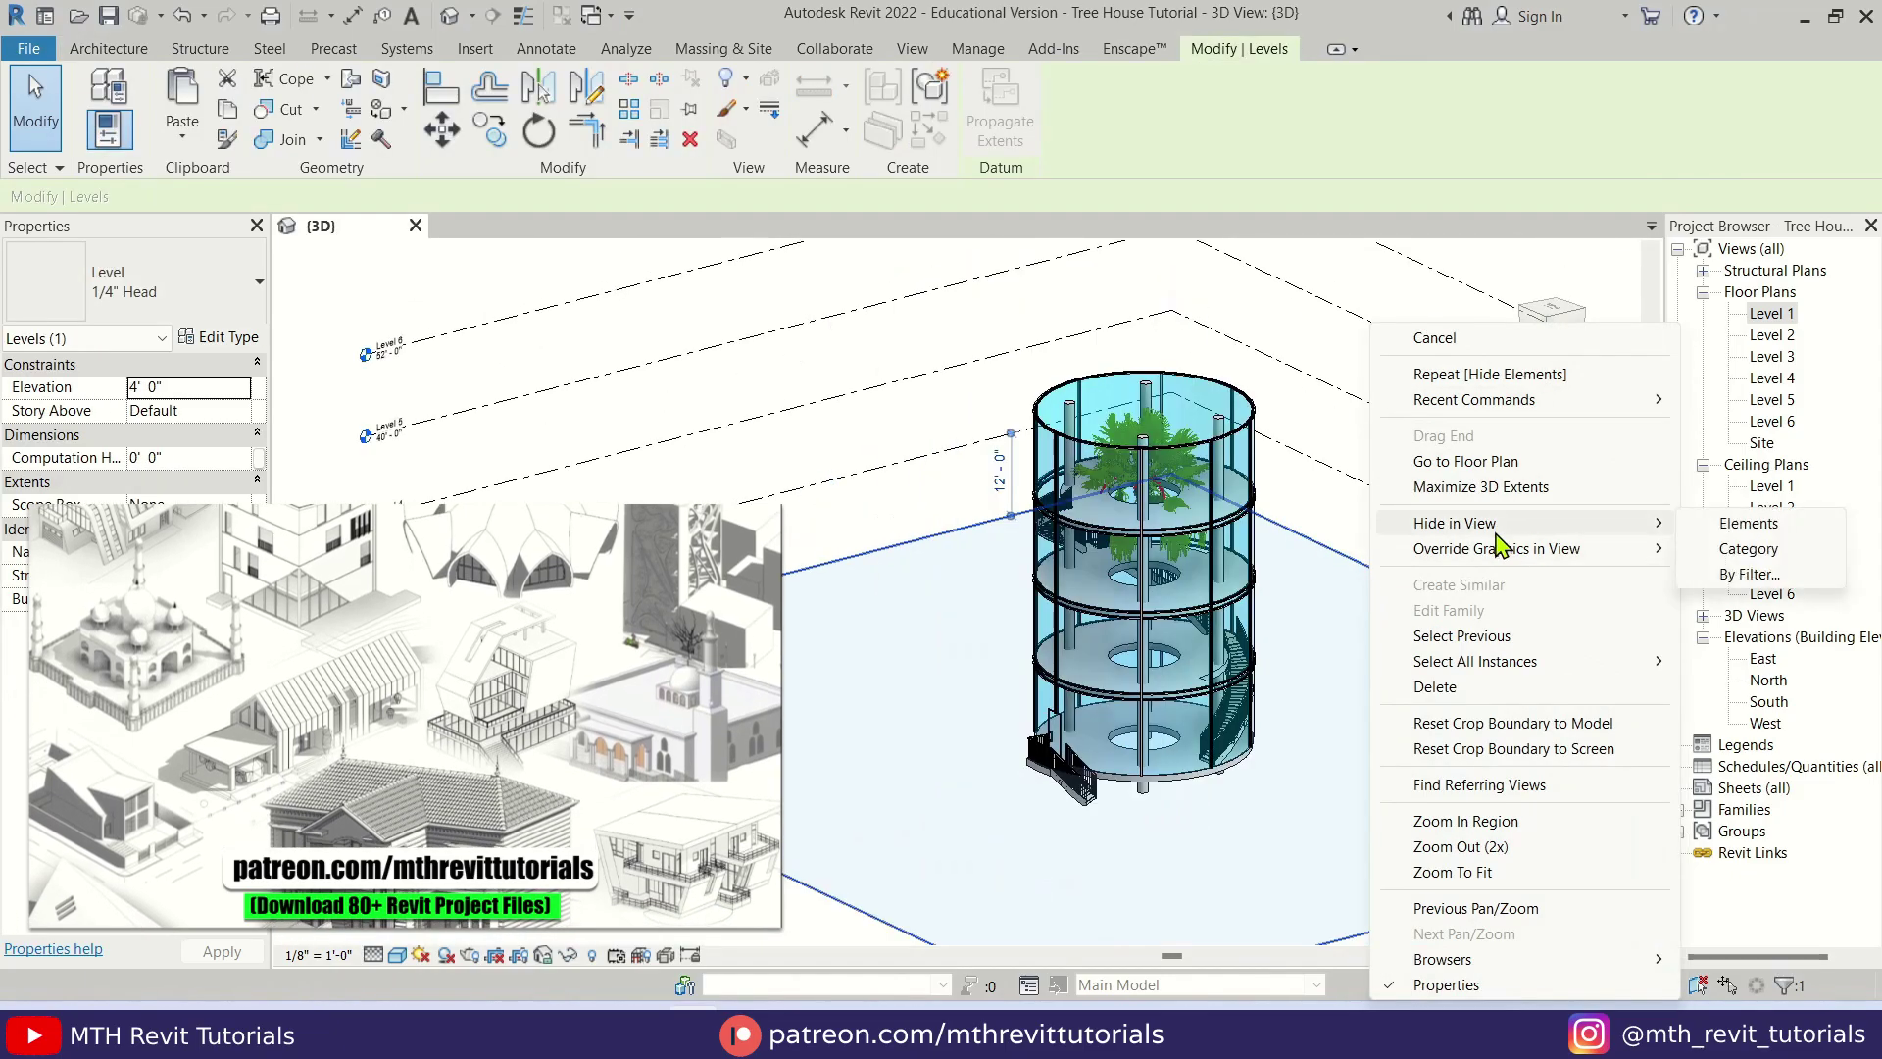
click(1743, 546)
scroll(1167, 687, up, 2)
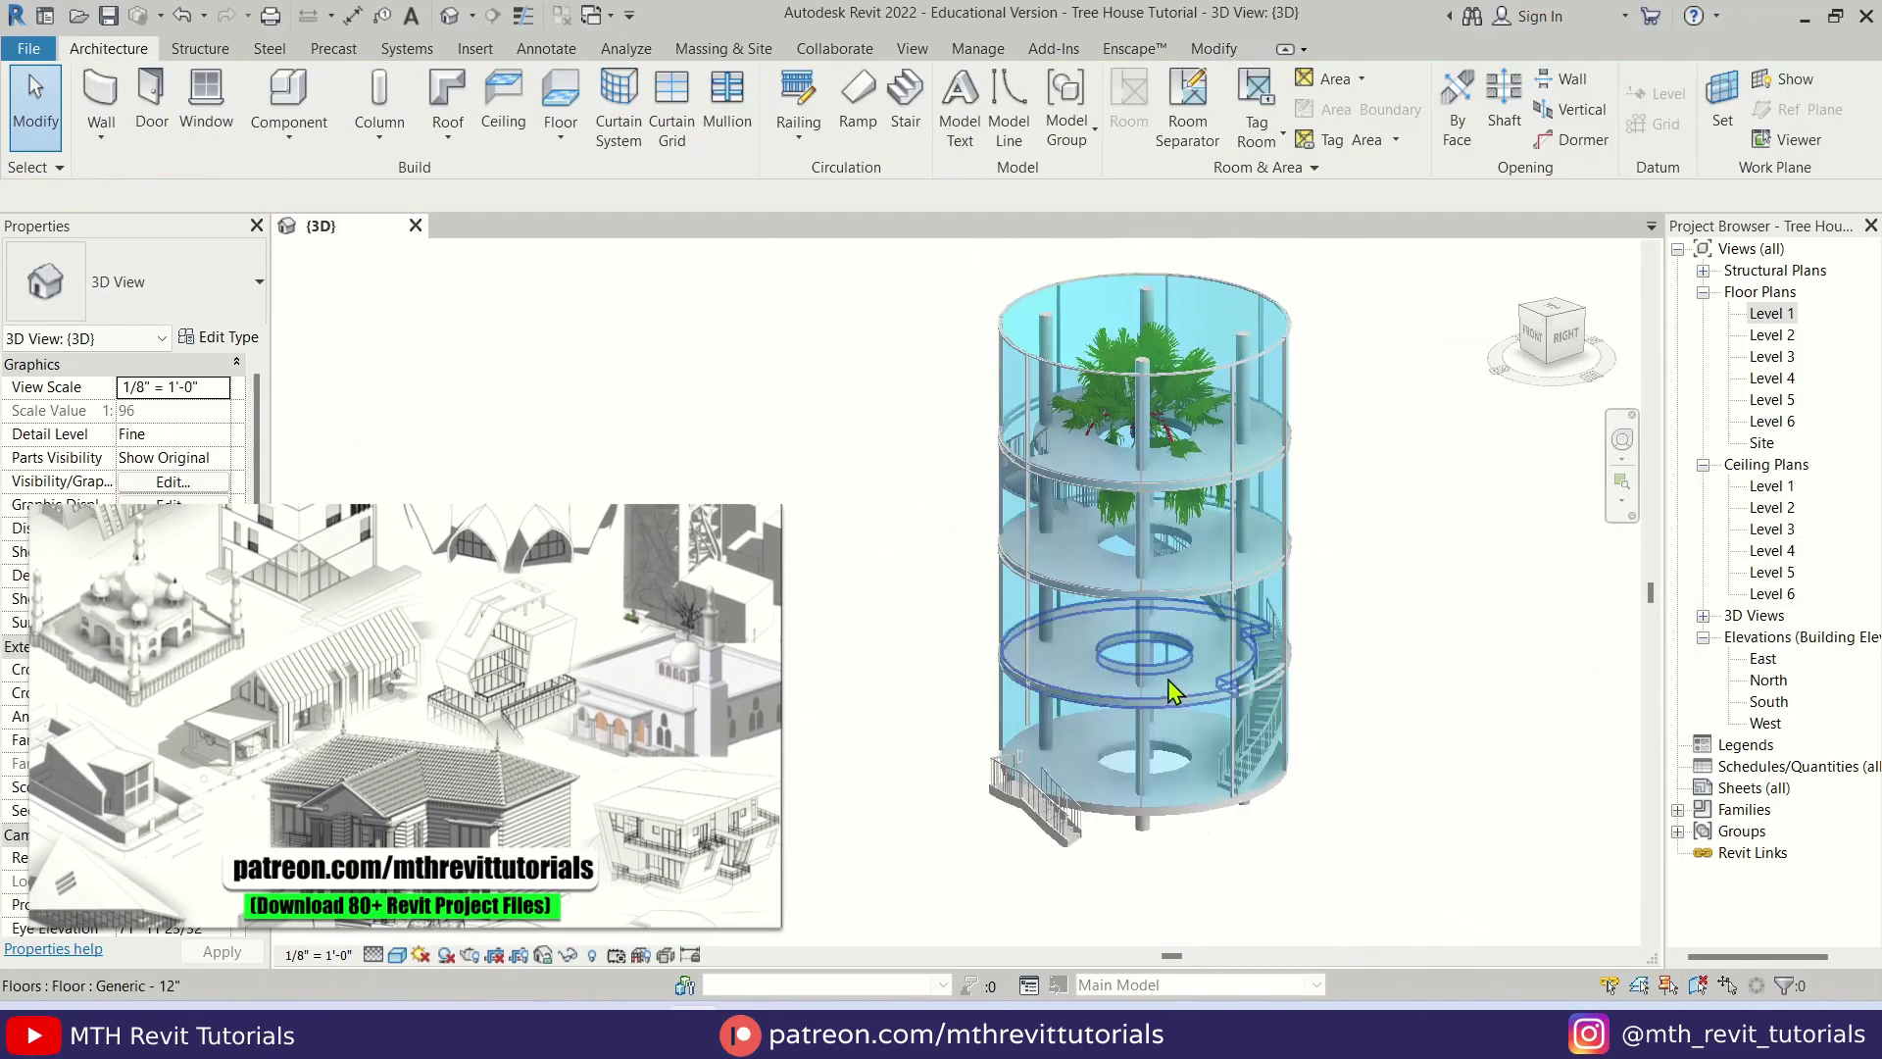
scroll(1194, 539, down, 1)
middle_drag(1194, 539, 1180, 598)
shift+middle_drag(1365, 756, 968, 762)
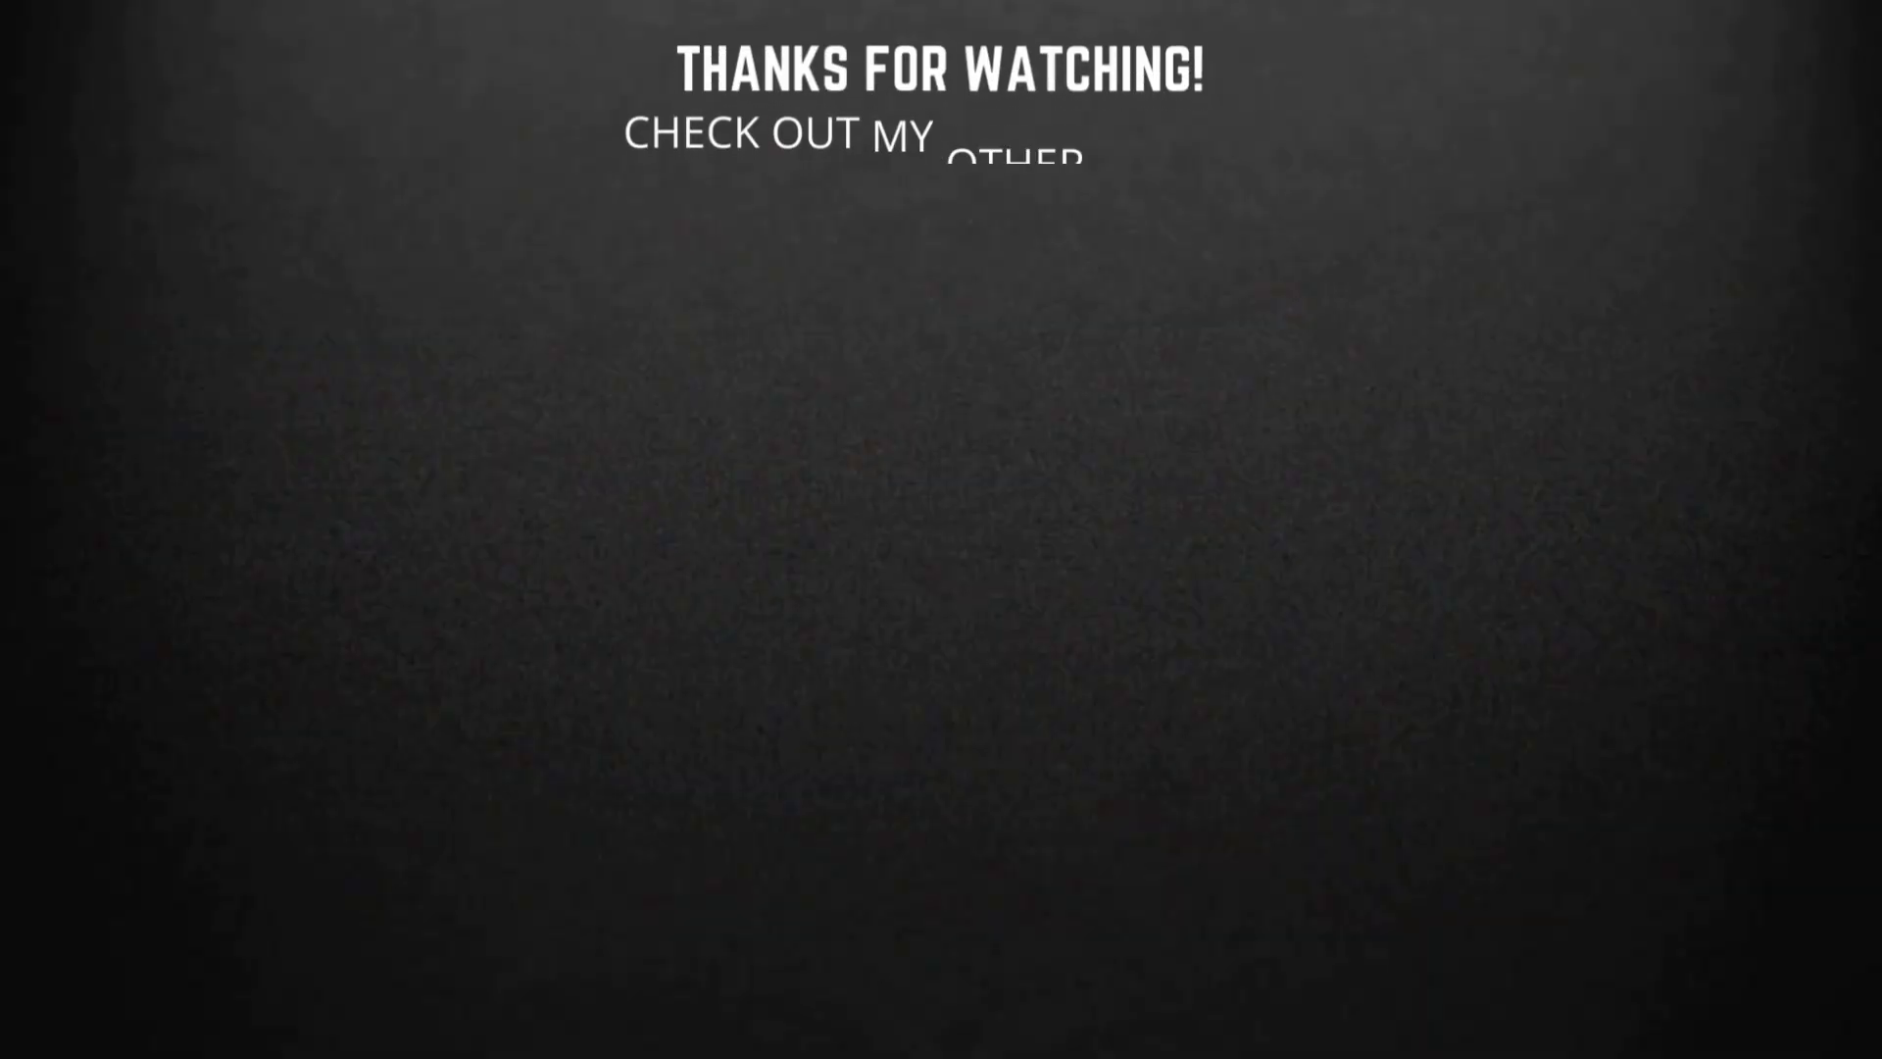